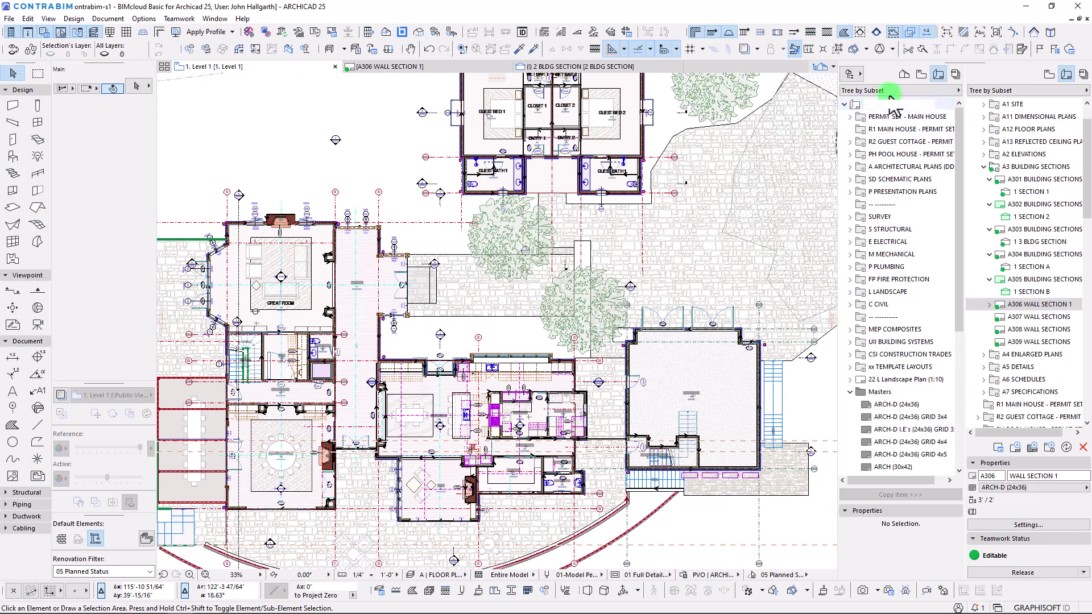
Show the saved views list, collapse the A FLOOR PLAN folder and open the 2 BLDG SECTION view
{"action": "left_click", "coordinate": [921, 74]}
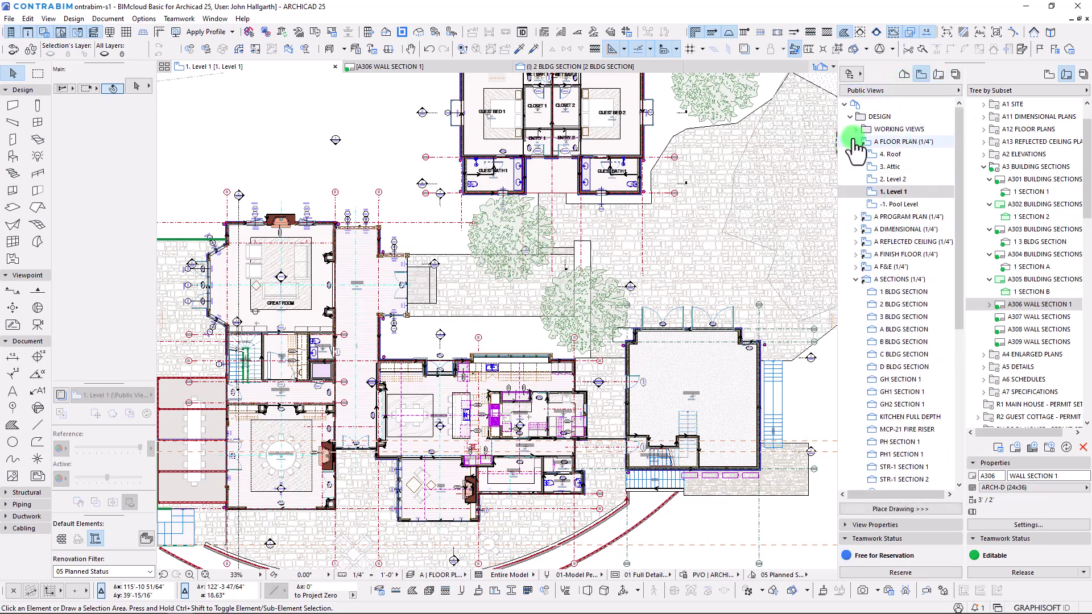
{"action": "left_click", "coordinate": [855, 142]}
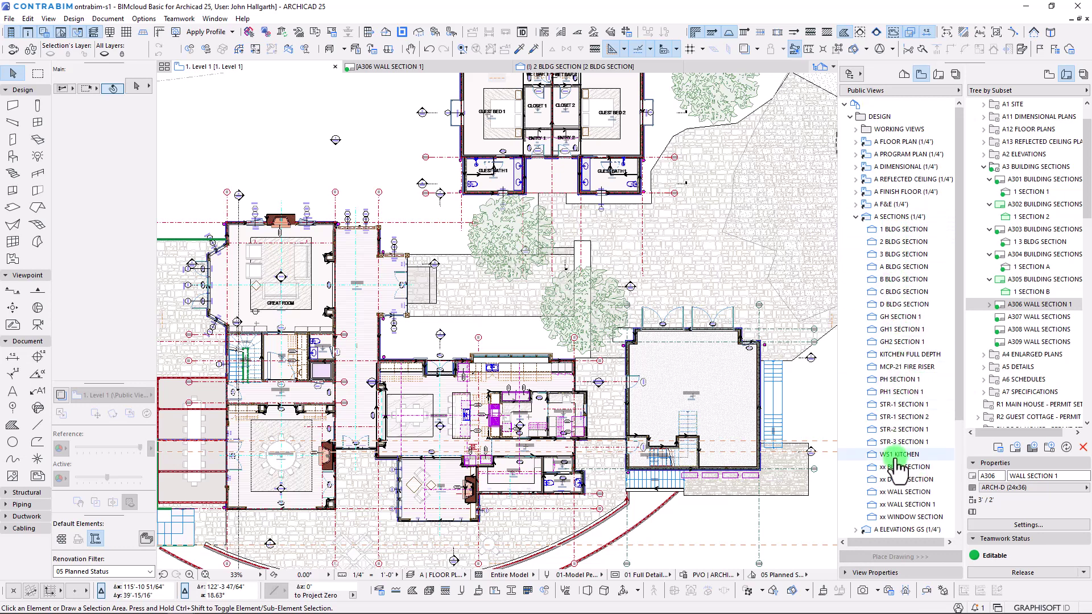
{"action": "left_click_drag", "start_coordinate": [897, 463], "coordinate": [441, 195]}
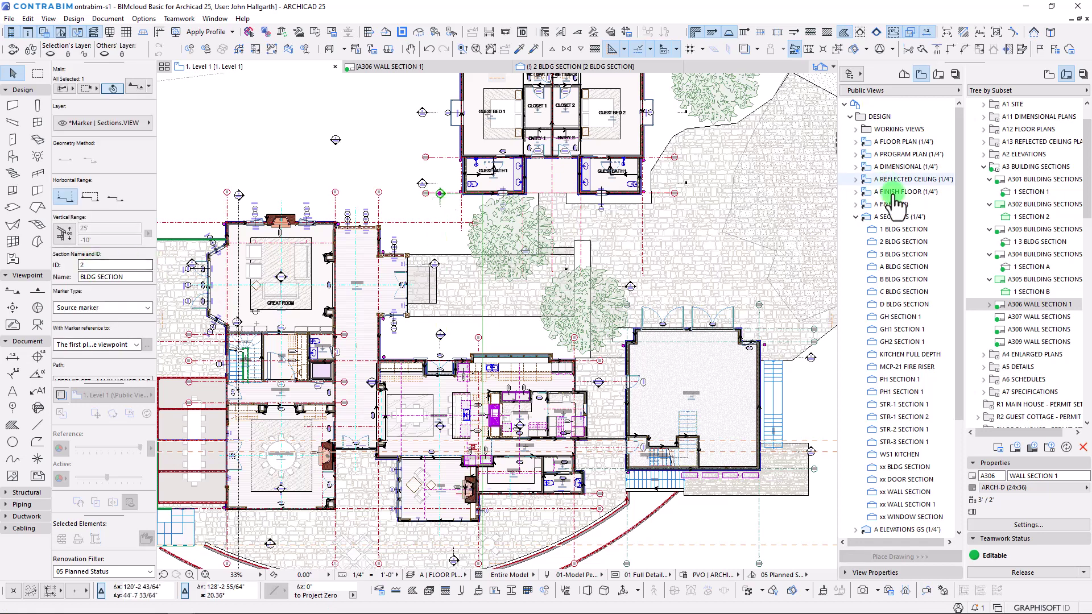
{"action": "double_click", "coordinate": [906, 242]}
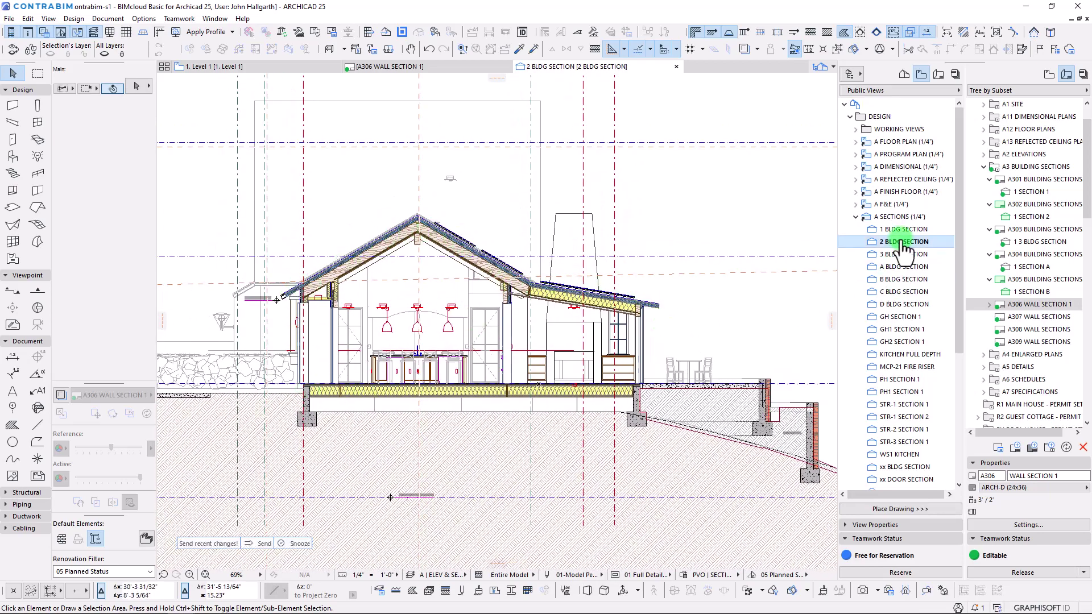
{"action": "scroll", "coordinate": [398, 295], "scroll_direction": "up", "scroll_amount": 3}
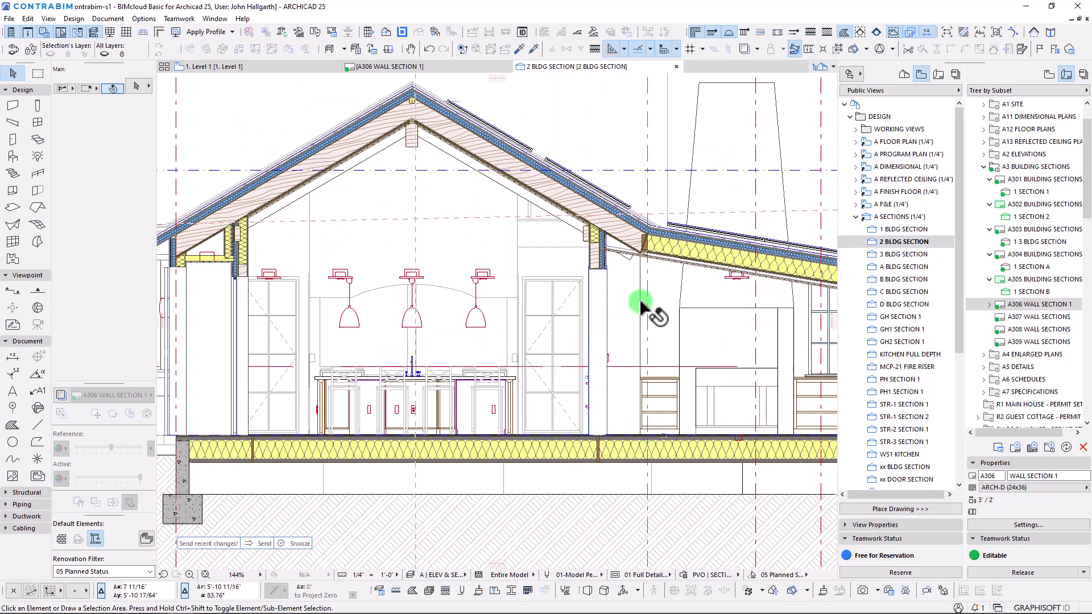
Return to the 1. Level 1 plan and inspect the section line of building section 2 above the kitchen
{"action": "left_click", "coordinate": [268, 67]}
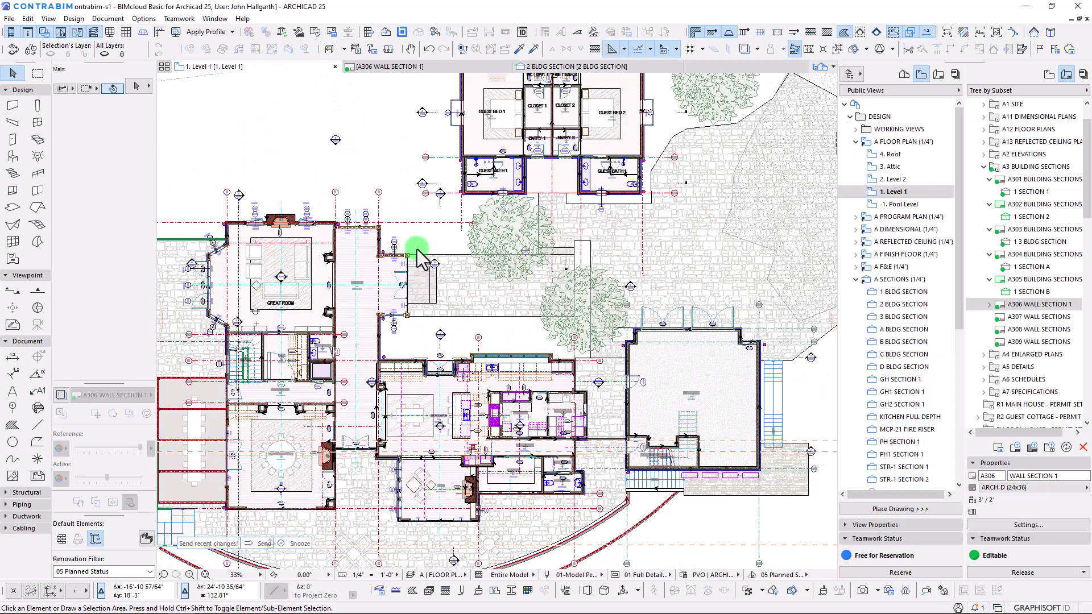
{"action": "left_click", "coordinate": [443, 191]}
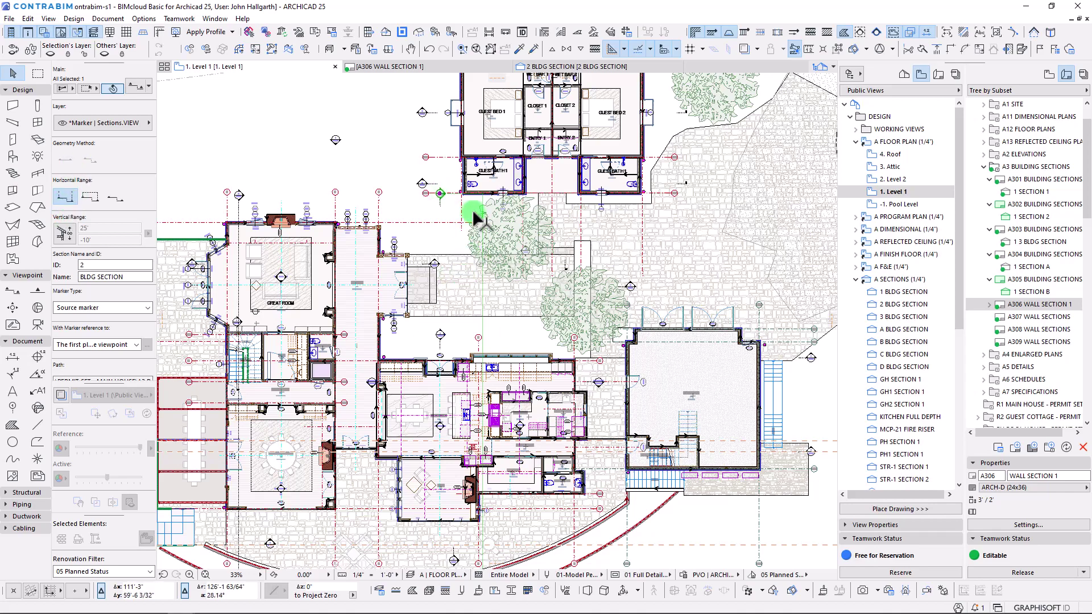
{"action": "scroll", "coordinate": [483, 268], "scroll_direction": "up", "scroll_amount": 3}
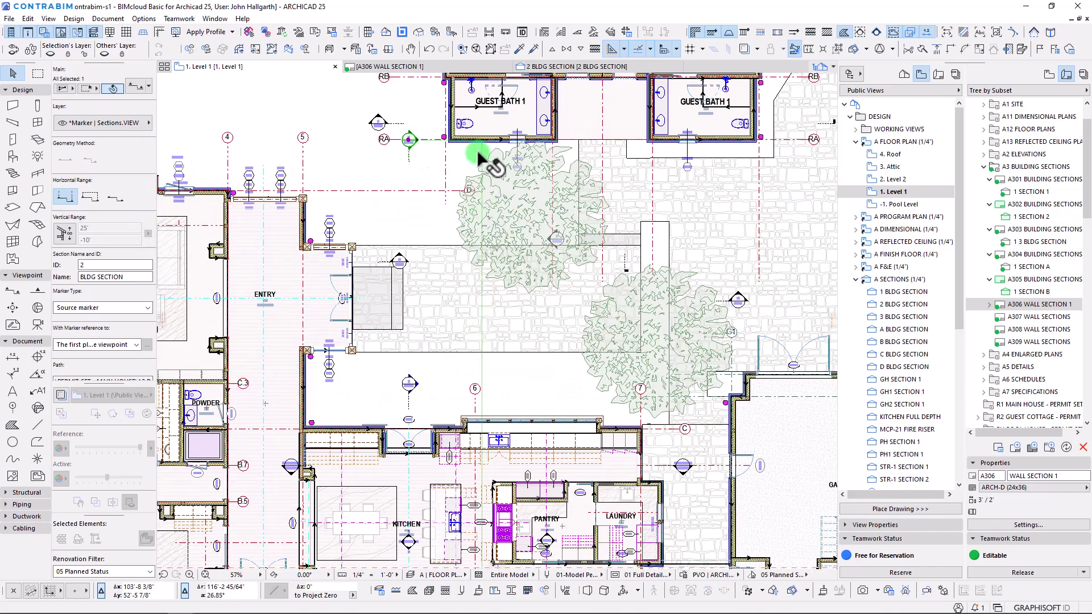
{"action": "left_click", "coordinate": [482, 366]}
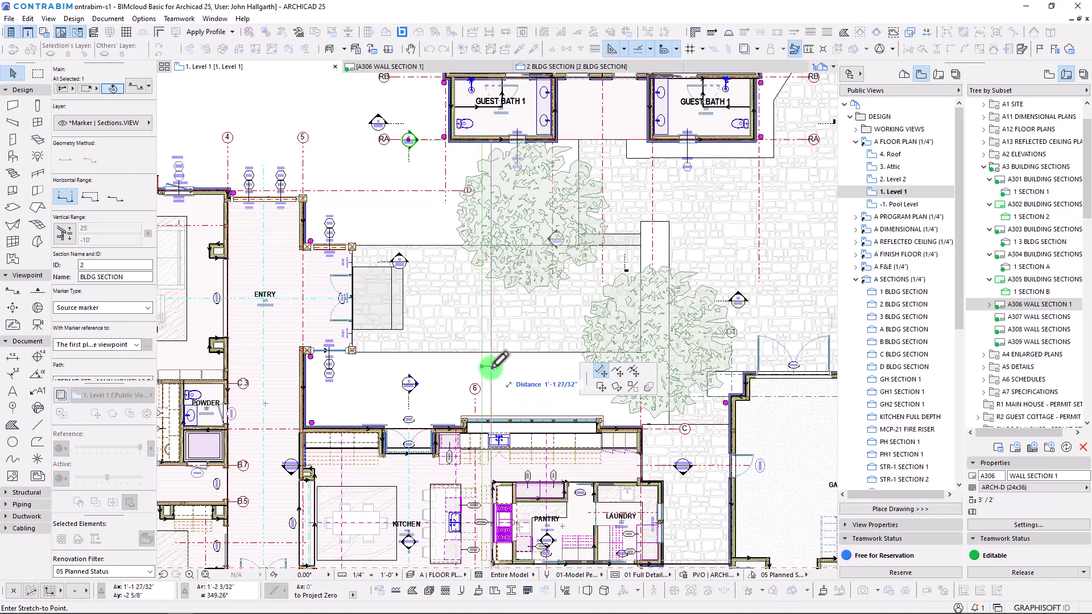
{"action": "key", "text": "Escape"}
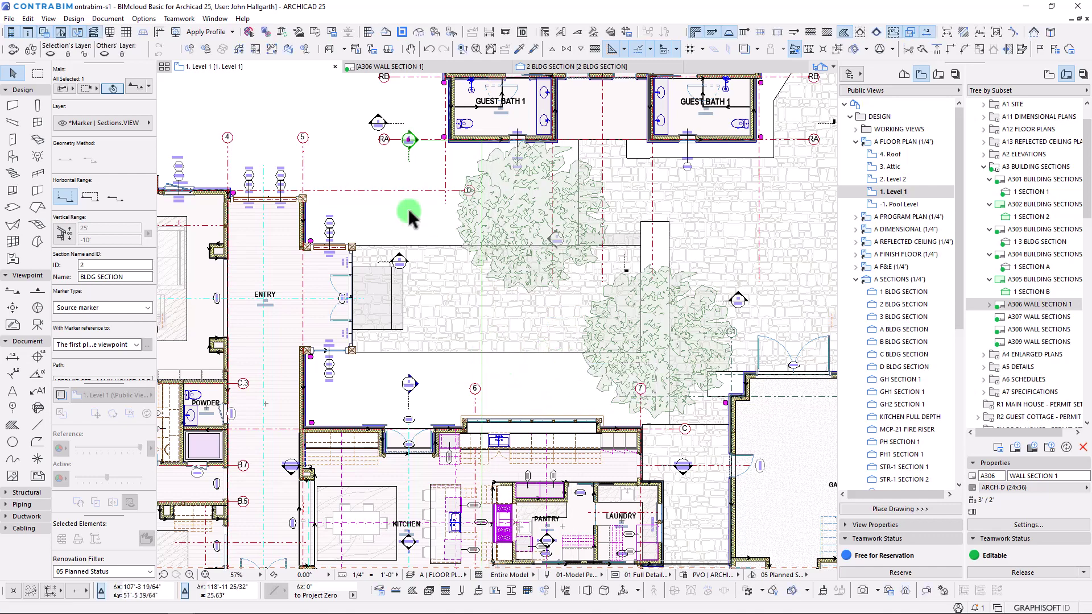
Select the WS1 KITCHEN wall section marker on the plan and review the layer it is assigned to
{"action": "scroll", "coordinate": [401, 199], "scroll_direction": "down", "scroll_amount": 2}
{"action": "middle_click_drag", "start_coordinate": [417, 165], "coordinate": [409, 116]}
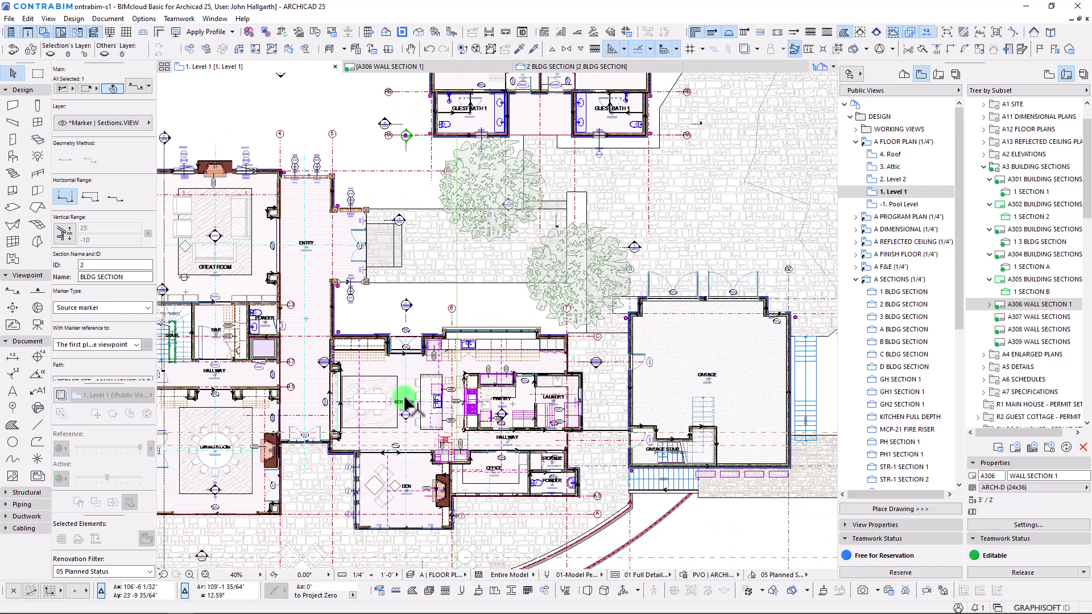
{"action": "middle_click_drag", "start_coordinate": [408, 420], "coordinate": [407, 379]}
{"action": "key", "text": "Escape"}
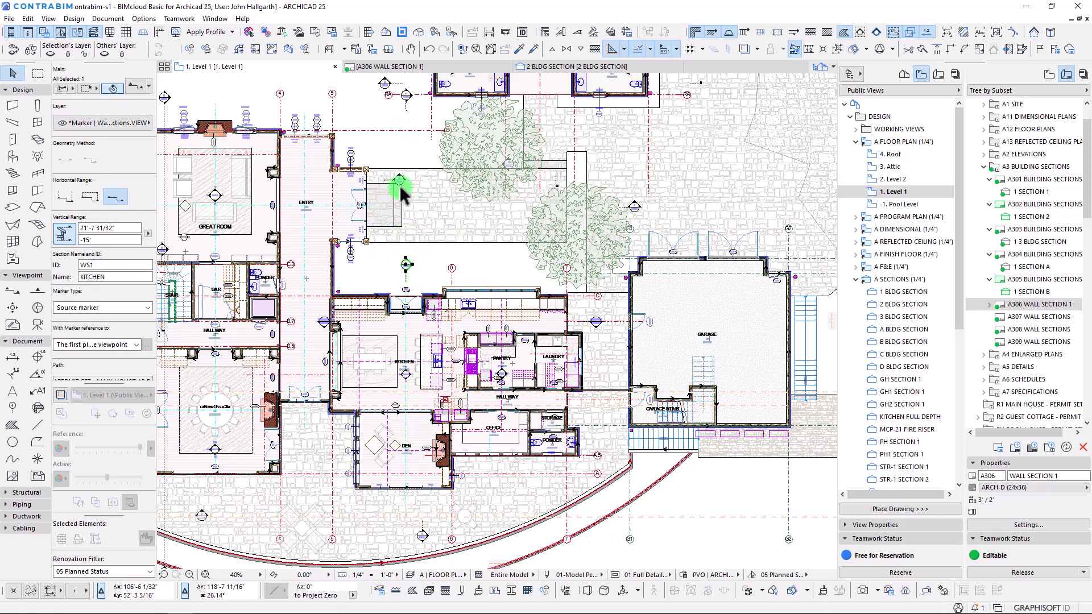
{"action": "left_click", "coordinate": [139, 132]}
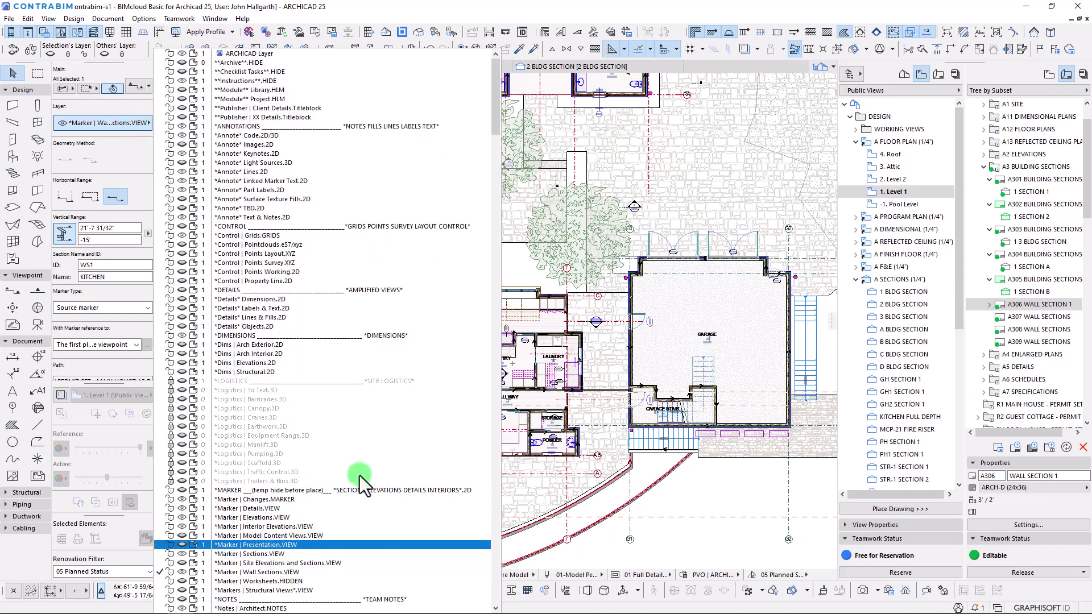
{"action": "key", "text": "Escape"}
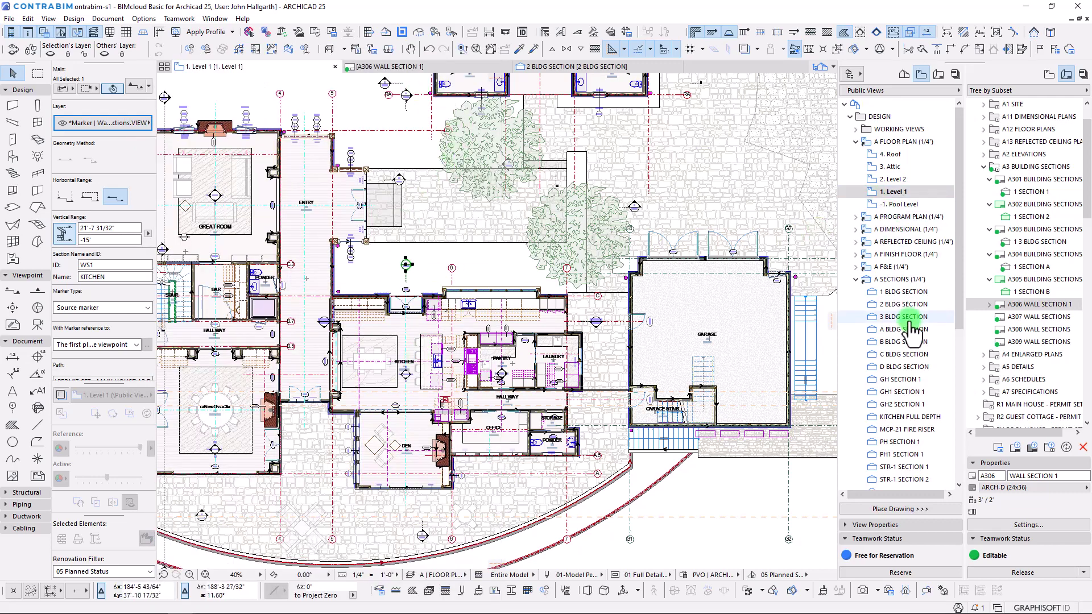
Open the WS1 KITCHEN view from the A SECTIONS folder and examine the full wall section
{"action": "scroll", "coordinate": [895, 376], "scroll_direction": "down", "scroll_amount": 4}
{"action": "double_click", "coordinate": [900, 367]}
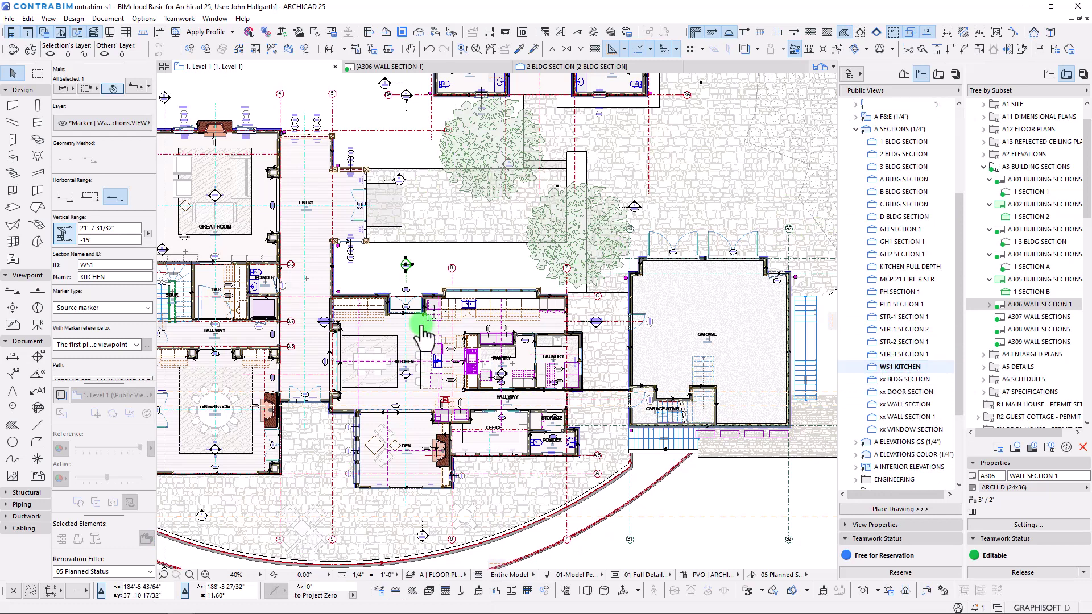
{"action": "left_click", "coordinate": [111, 197]}
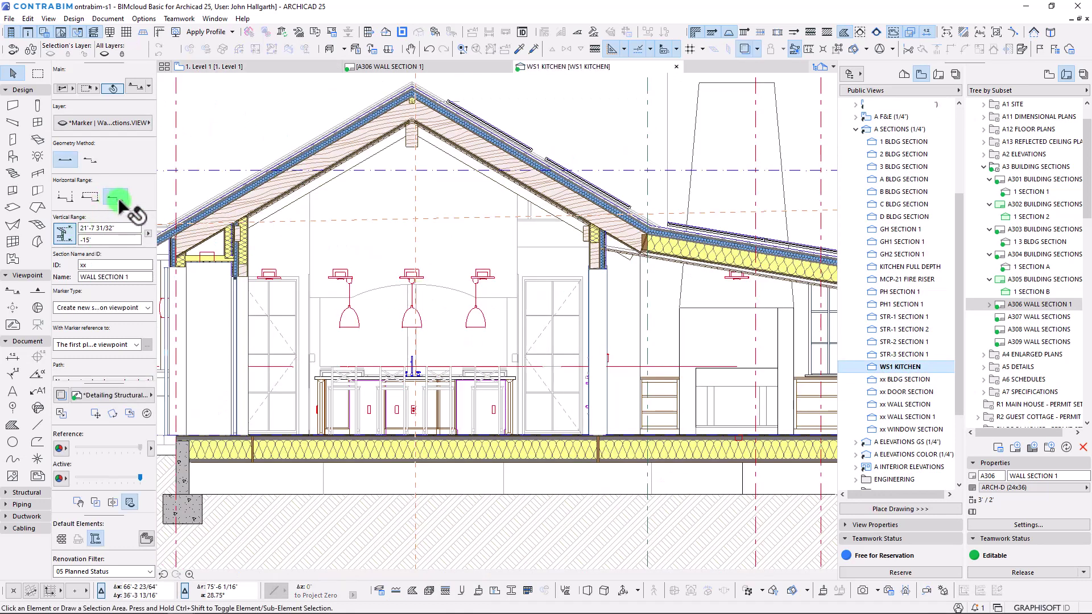
{"action": "scroll", "coordinate": [625, 250], "scroll_direction": "down", "scroll_amount": 5}
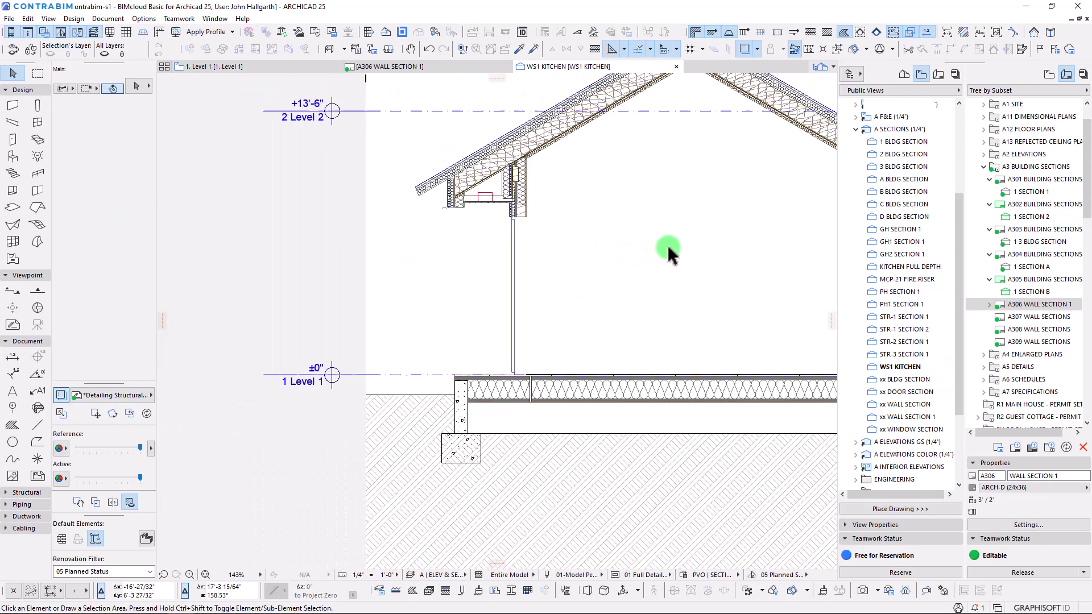
{"action": "middle_click_drag", "start_coordinate": [473, 295], "coordinate": [461, 300]}
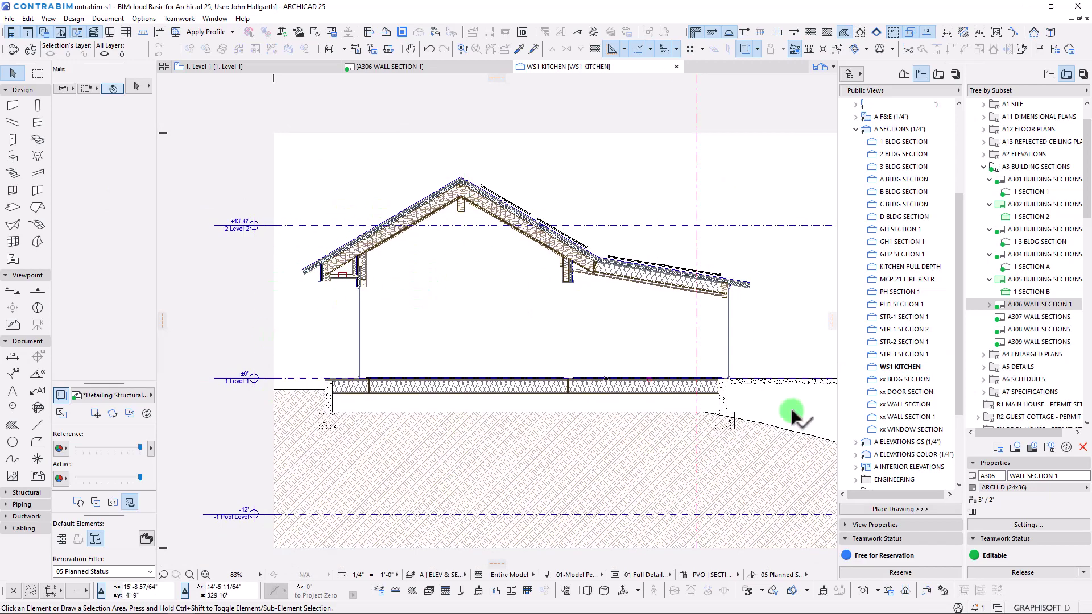
{"action": "middle_click_drag", "start_coordinate": [532, 322], "coordinate": [520, 334]}
{"action": "scroll", "coordinate": [507, 326], "scroll_direction": "up", "scroll_amount": 2}
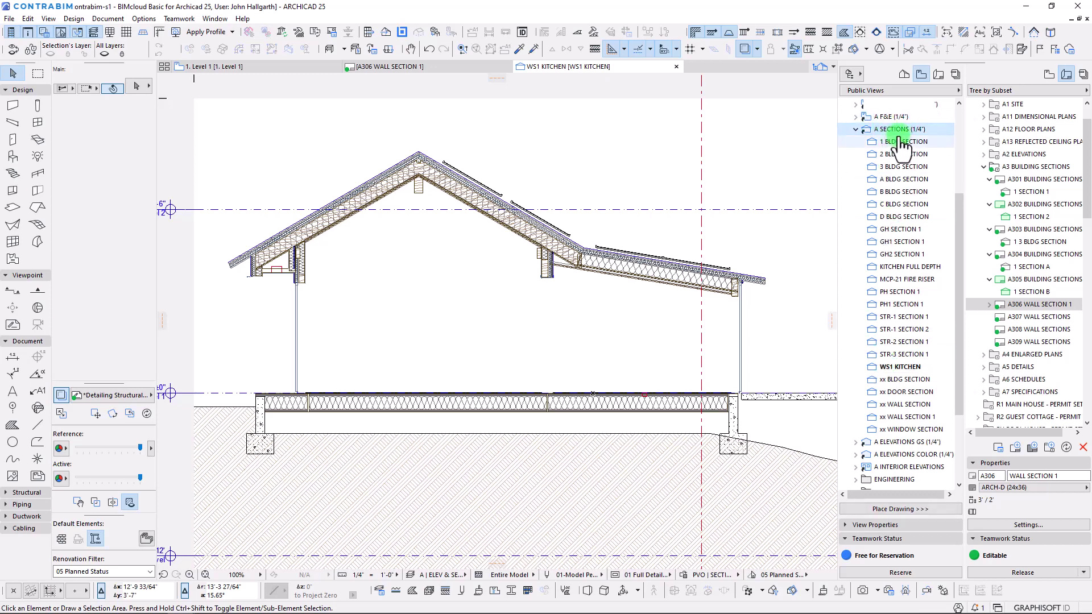
Place the WS1 KITCHEN view on the A307 WALL SECTIONS layout and open that layout
{"action": "left_click", "coordinate": [1039, 317]}
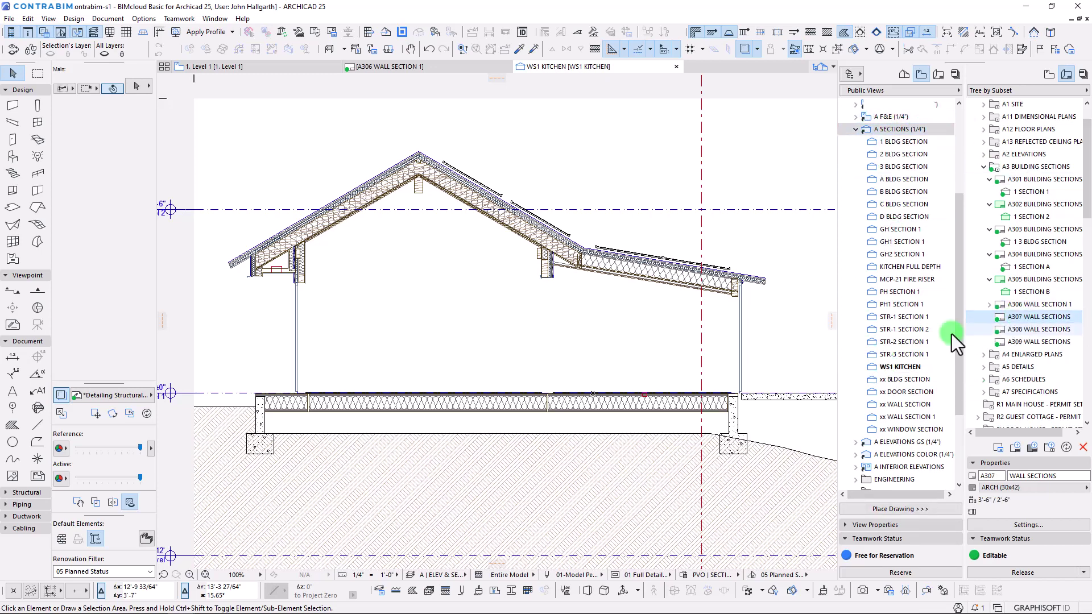
{"action": "left_click_drag", "start_coordinate": [889, 367], "coordinate": [1016, 318]}
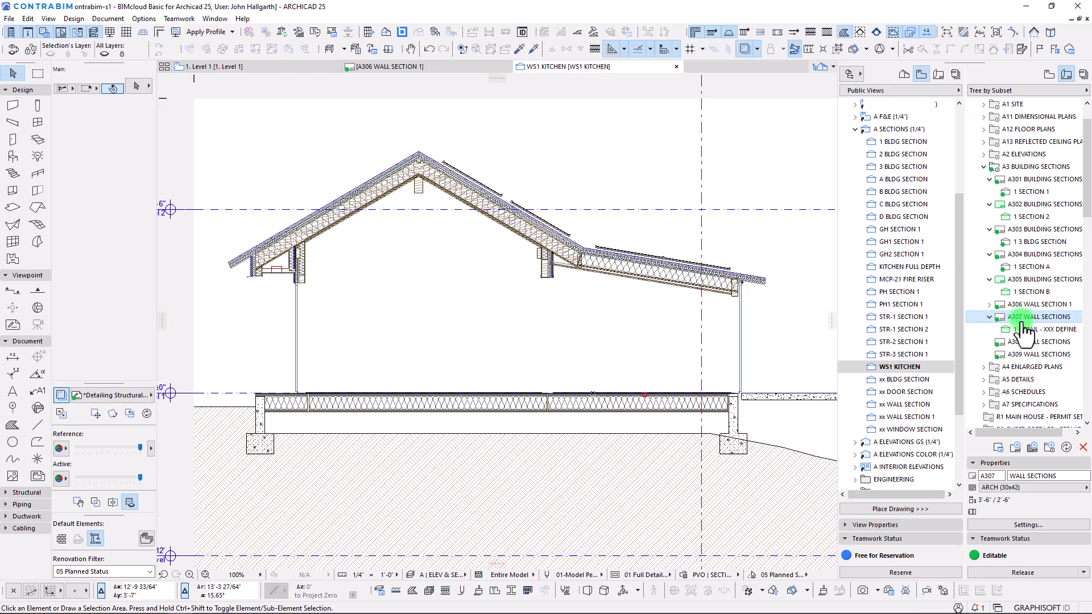
{"action": "double_click", "coordinate": [1019, 318]}
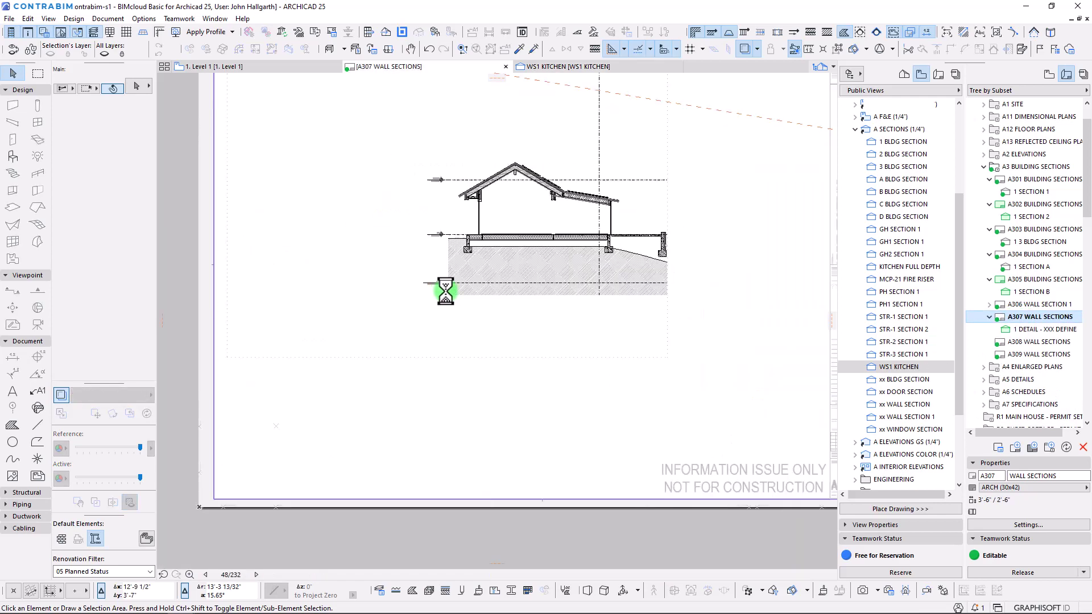
{"action": "scroll", "coordinate": [514, 282], "scroll_direction": "down", "scroll_amount": 2}
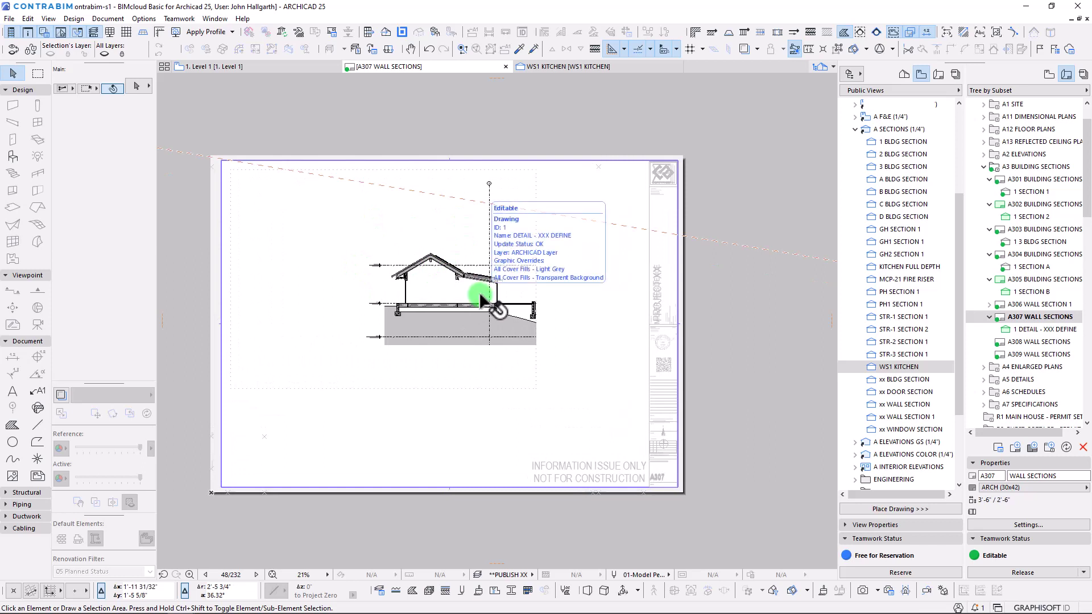
Select the placed kitchen section drawing on the layout and start linking it to another internal view
{"action": "left_click", "coordinate": [480, 299]}
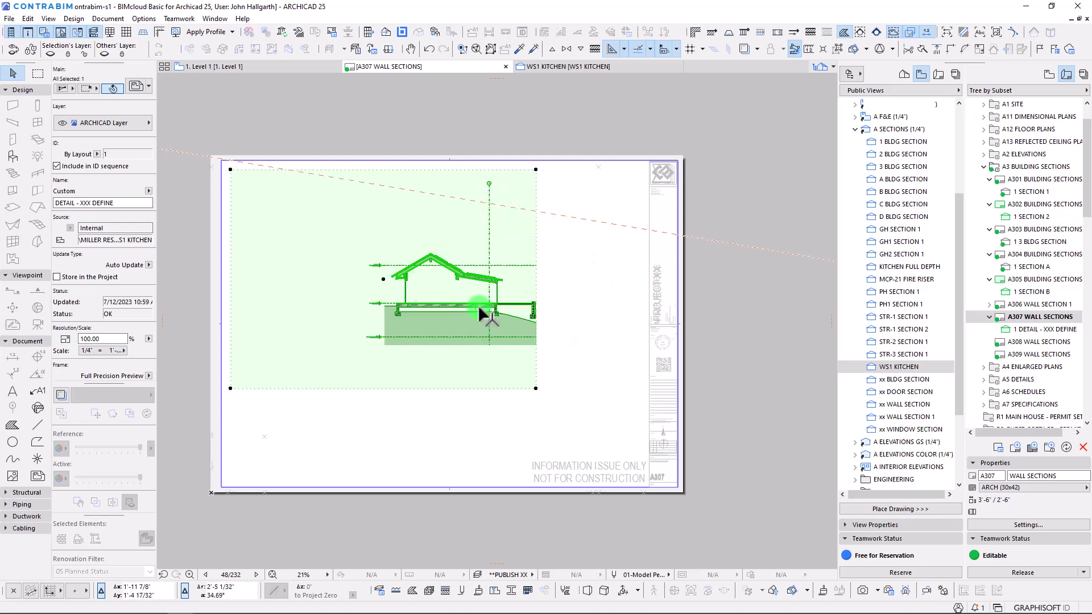
{"action": "right_click", "coordinate": [358, 238]}
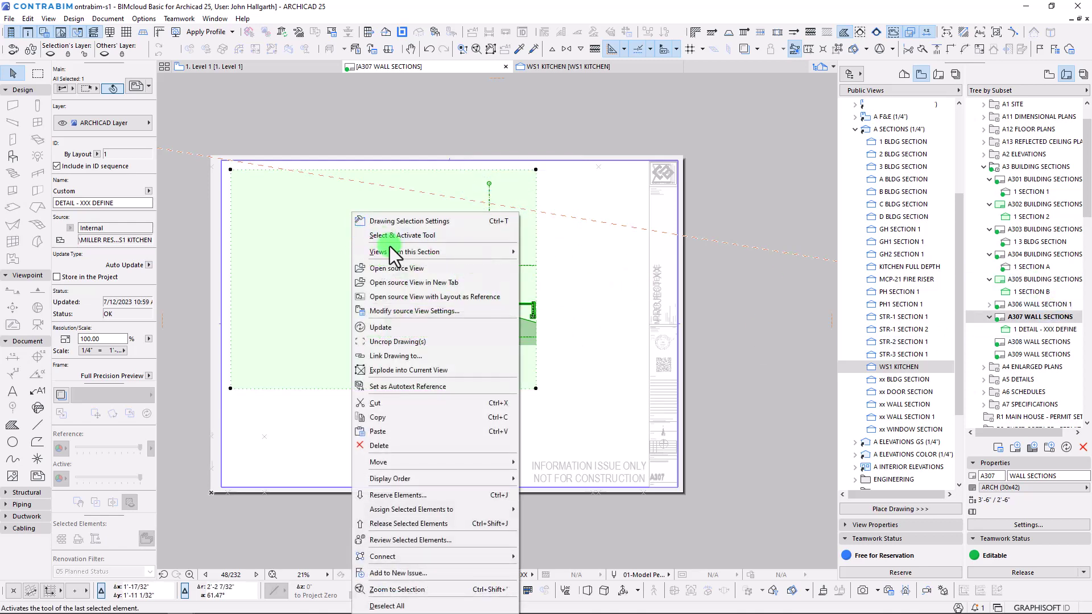
{"action": "left_click", "coordinate": [380, 326]}
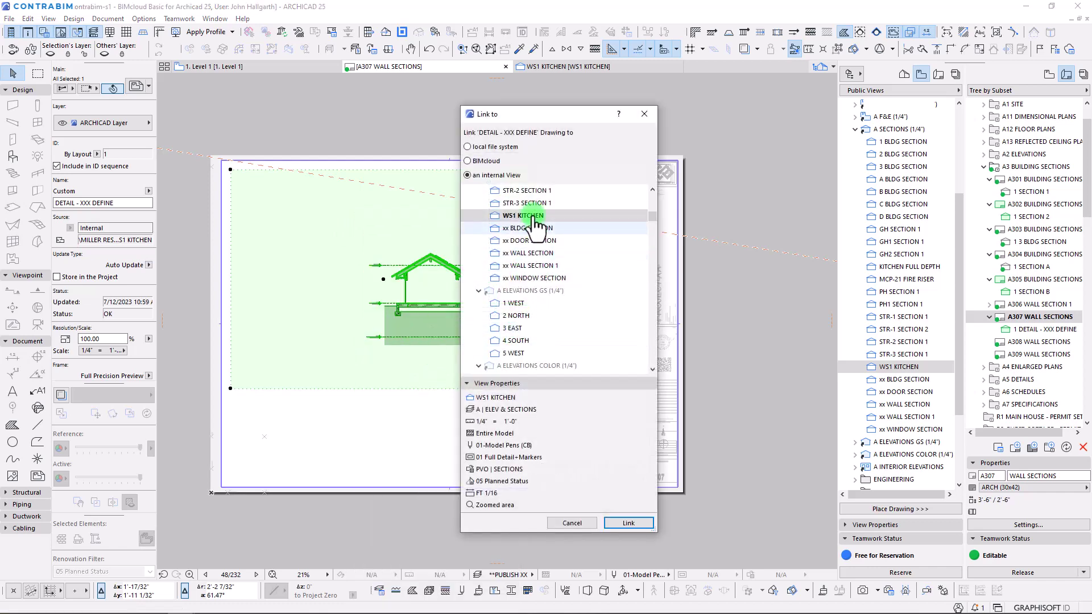
Collapse the plan, section, elevation, engineering and site view folders and A DETAIL PLANS (3/4") to reach A DETAIL SECTIONS (1")
{"action": "scroll", "coordinate": [535, 216], "scroll_direction": "up", "scroll_amount": 4}
{"action": "scroll", "coordinate": [534, 221], "scroll_direction": "up", "scroll_amount": 5}
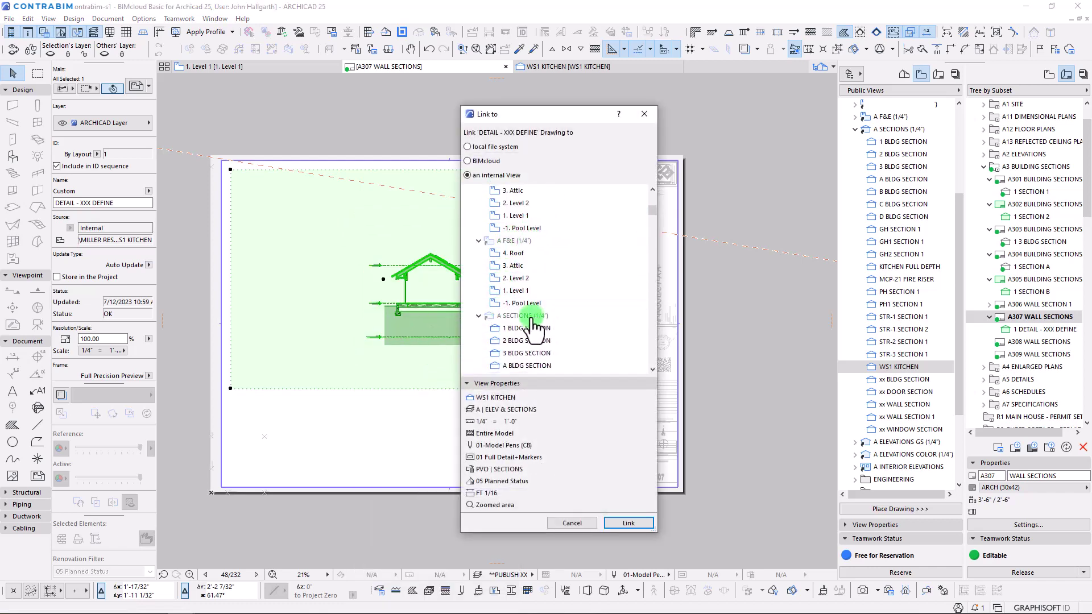
{"action": "left_click", "coordinate": [479, 316]}
{"action": "scroll", "coordinate": [543, 292], "scroll_direction": "down", "scroll_amount": 5}
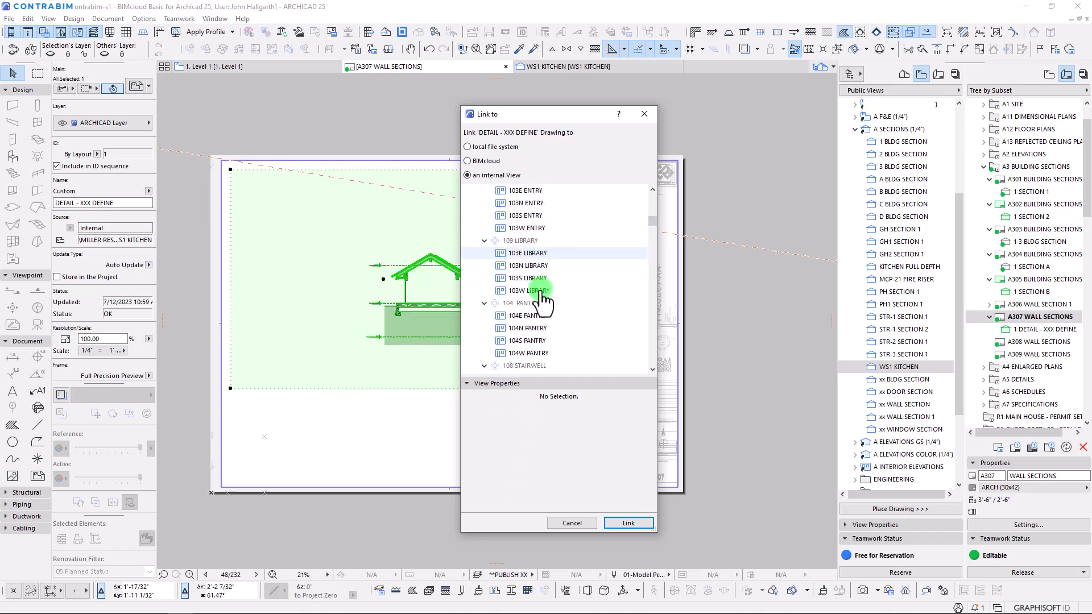
{"action": "scroll", "coordinate": [543, 299], "scroll_direction": "up", "scroll_amount": 2}
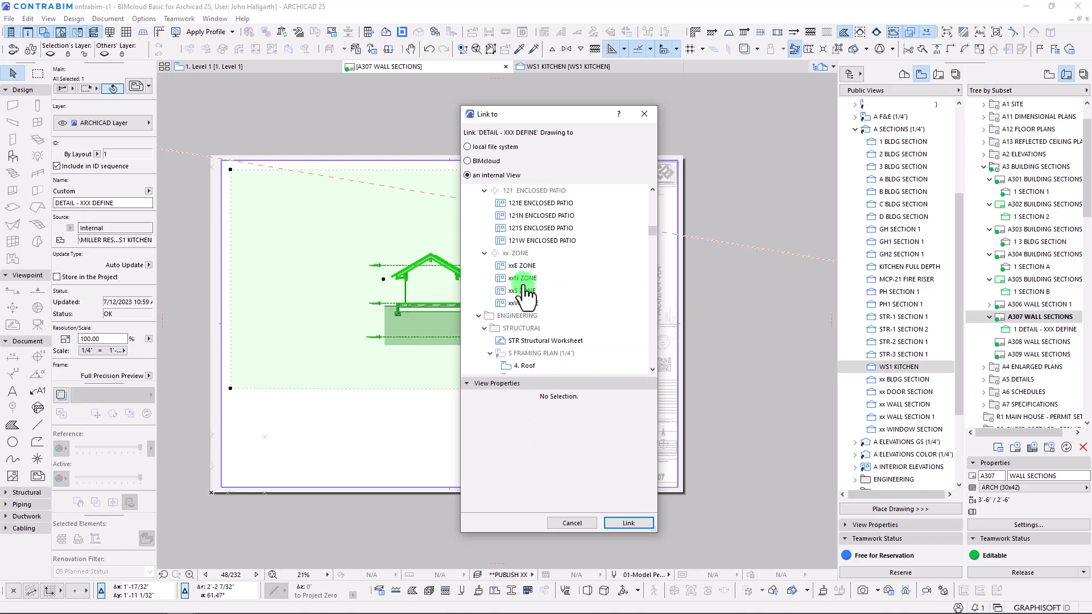
{"action": "scroll", "coordinate": [549, 294], "scroll_direction": "up", "scroll_amount": 8}
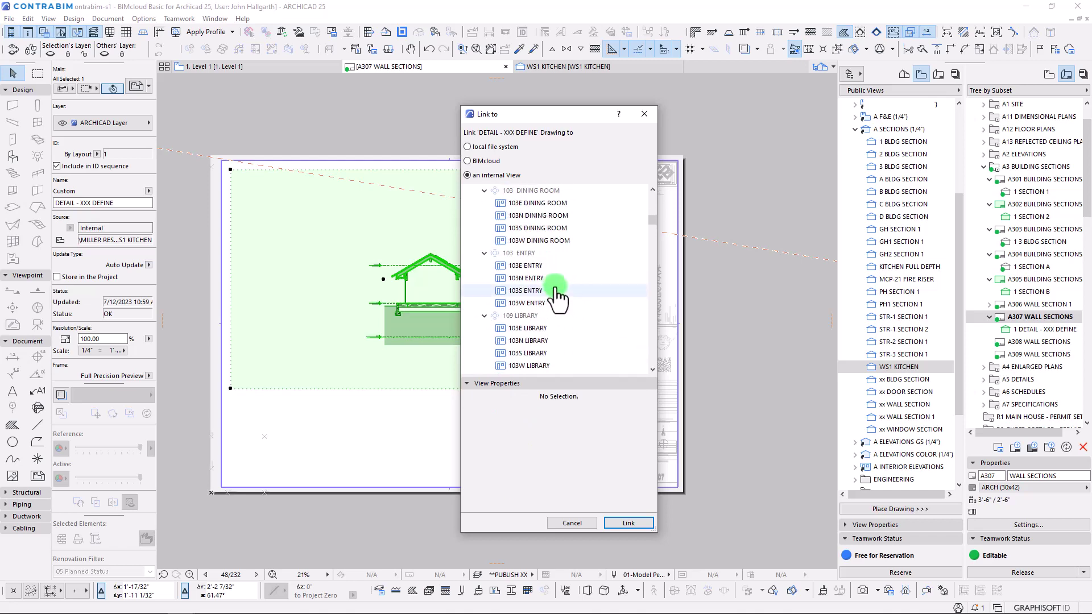
{"action": "scroll", "coordinate": [555, 294], "scroll_direction": "up", "scroll_amount": 5}
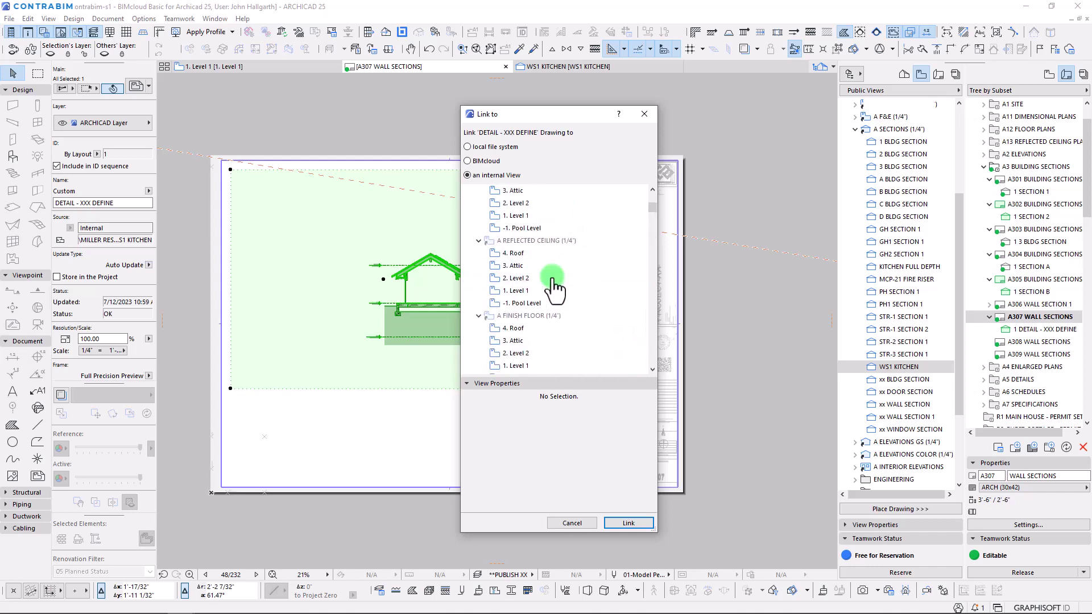
{"action": "scroll", "coordinate": [546, 287], "scroll_direction": "up", "scroll_amount": 5}
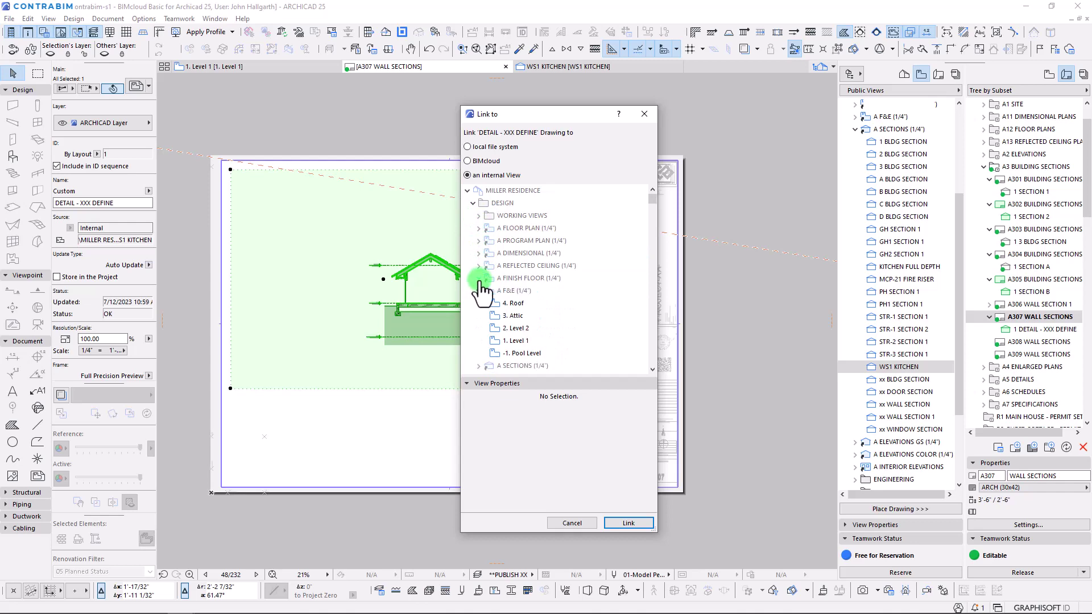
{"action": "left_click", "coordinate": [478, 191]}
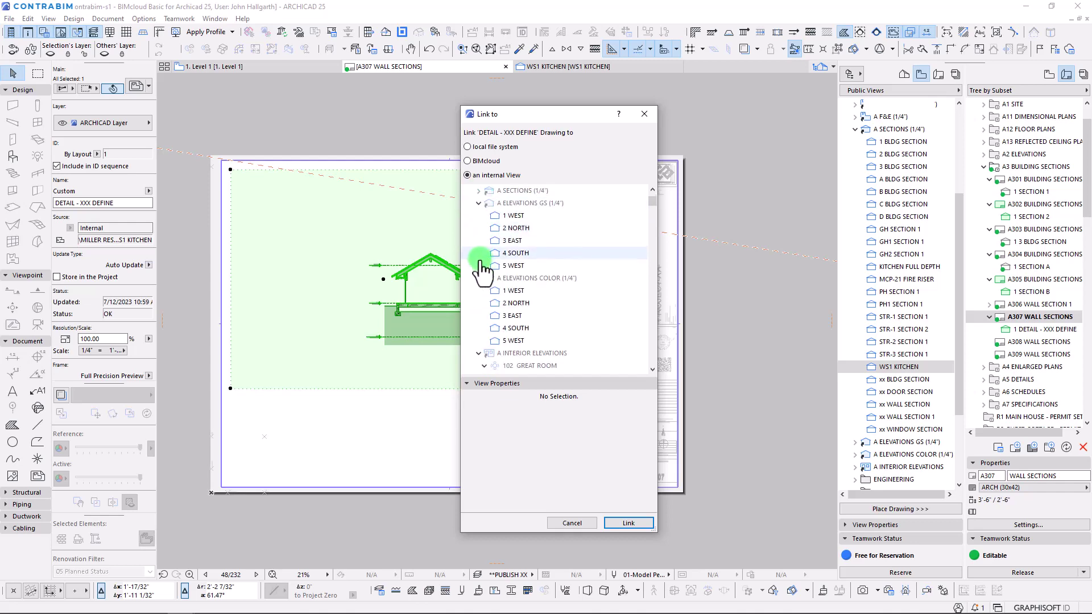
{"action": "left_click", "coordinate": [478, 218]}
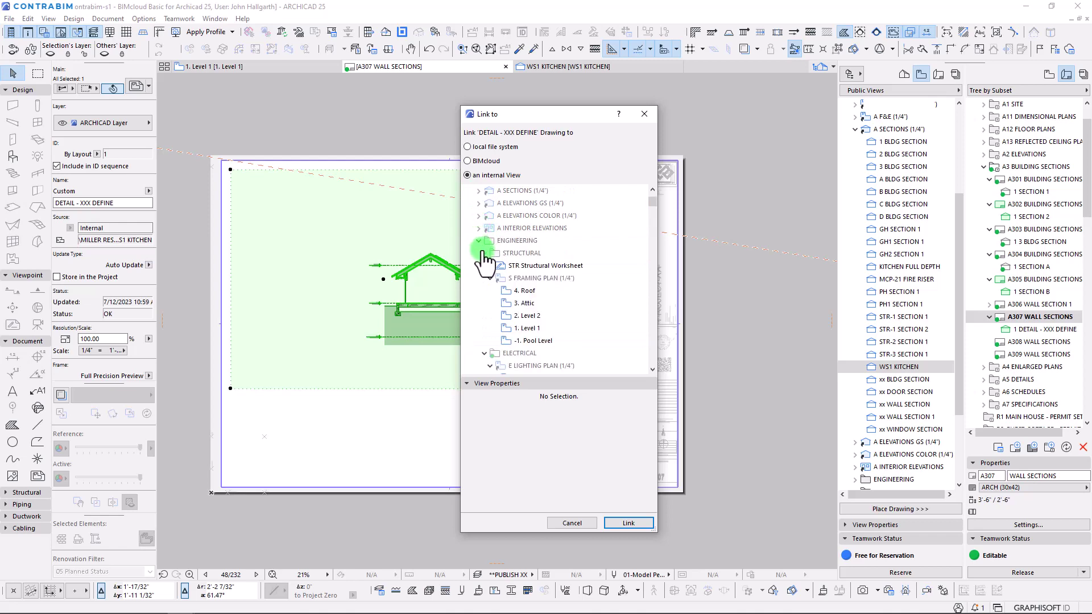
{"action": "left_click", "coordinate": [479, 241]}
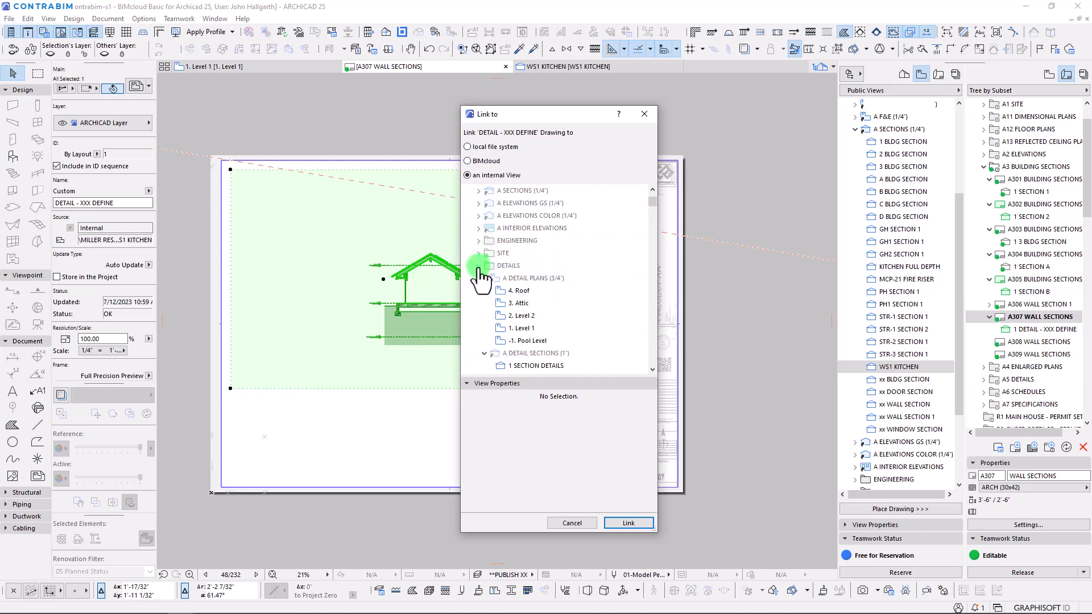
{"action": "scroll", "coordinate": [523, 280], "scroll_direction": "down", "scroll_amount": 1}
{"action": "left_click", "coordinate": [483, 240]}
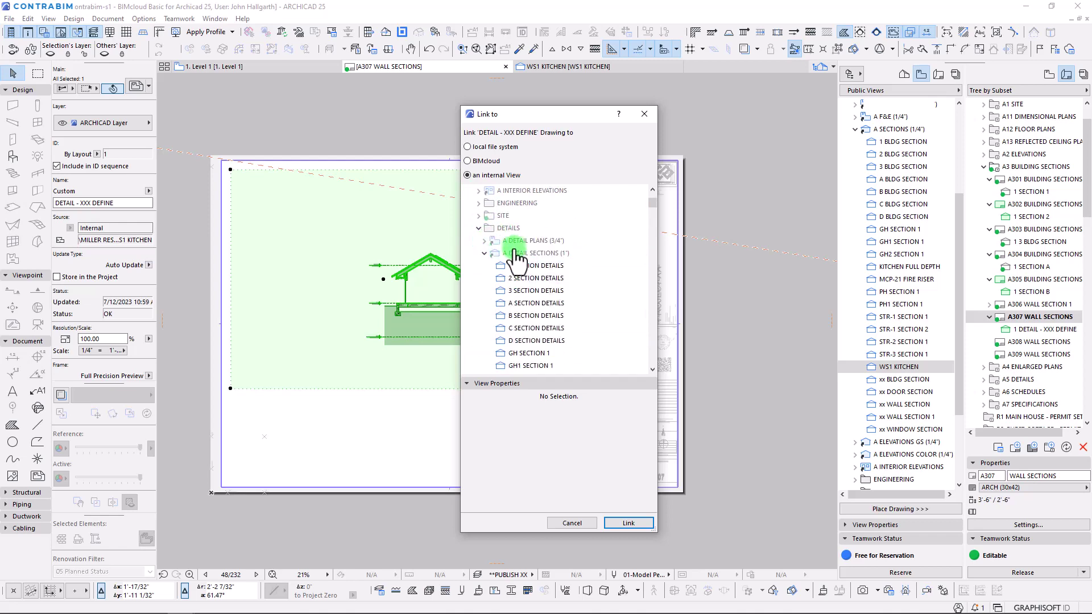
Link the placed drawing to the WS1 KITCHEN view in the A DETAIL SECTIONS (1") folder
{"action": "scroll", "coordinate": [529, 296], "scroll_direction": "down", "scroll_amount": 3}
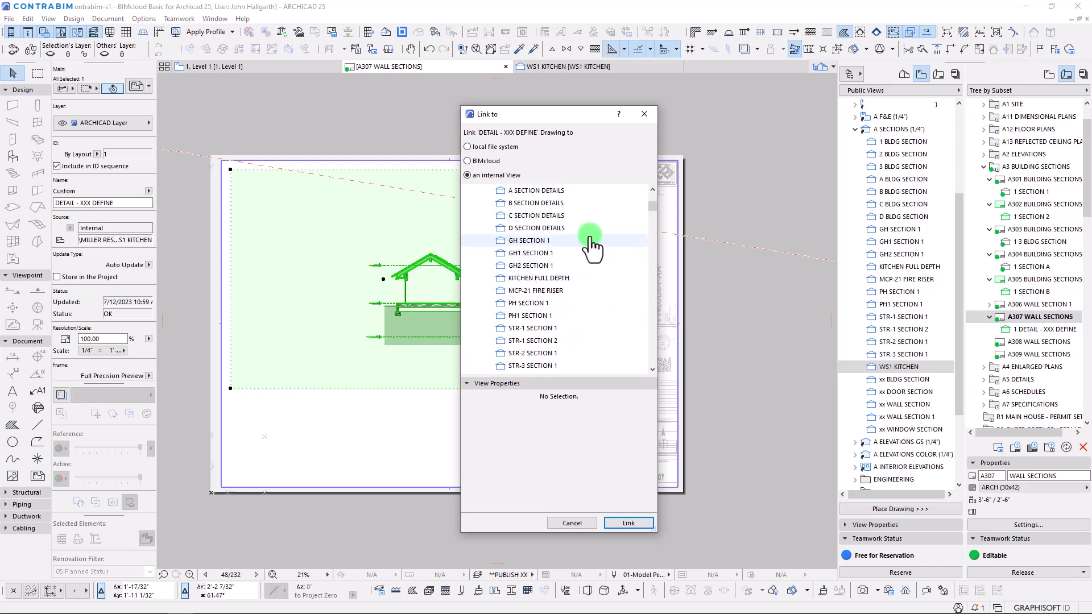
{"action": "scroll", "coordinate": [539, 330], "scroll_direction": "down", "scroll_amount": 2}
{"action": "left_click", "coordinate": [527, 302]}
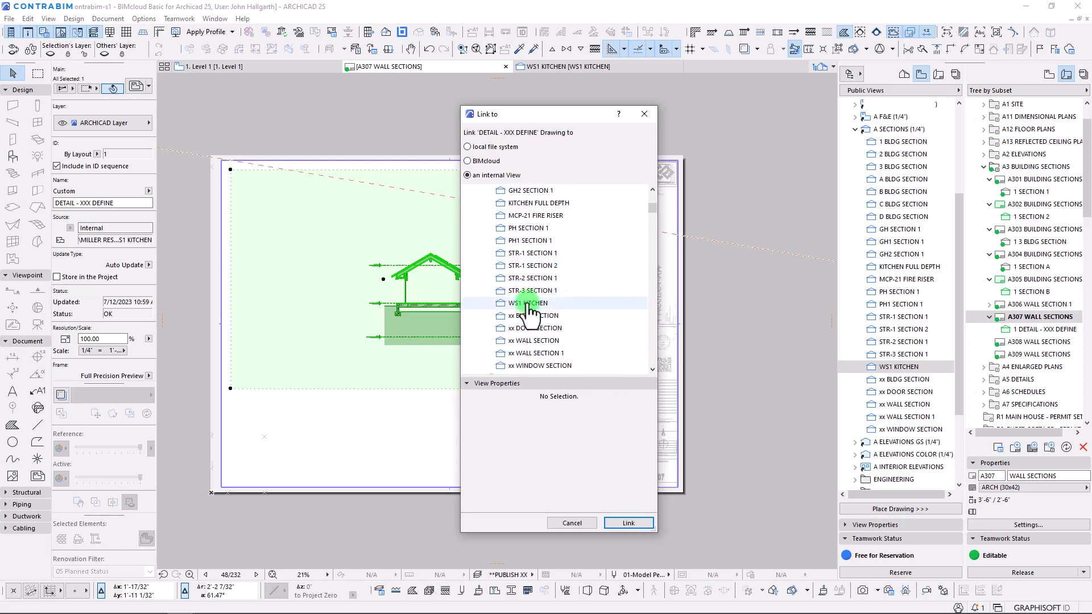
{"action": "left_click", "coordinate": [627, 522]}
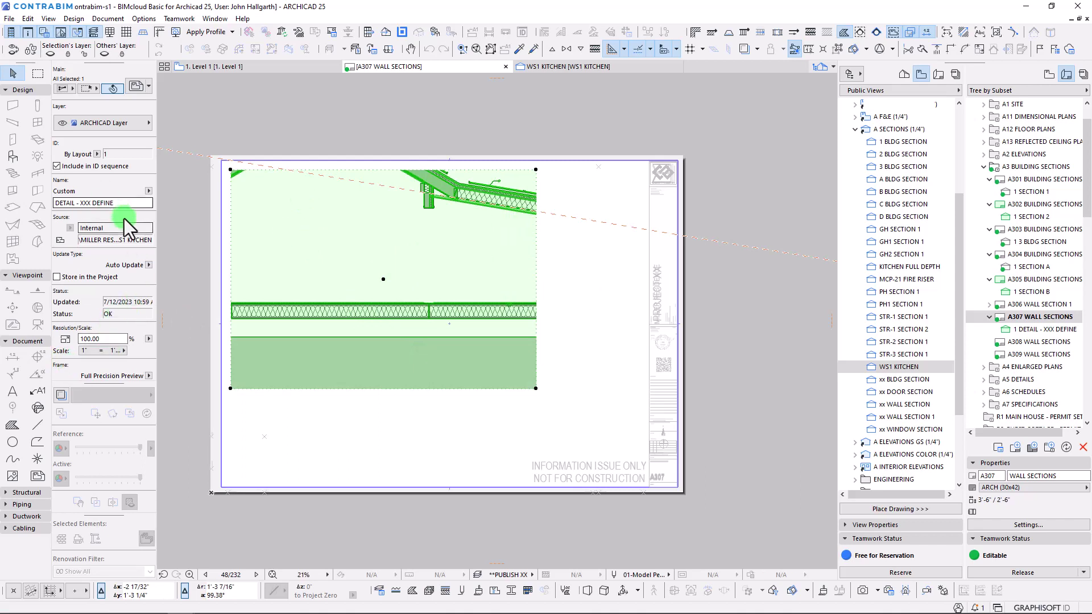
Set the linked drawing's frame to Fit Frame to Drawing
{"action": "scroll", "coordinate": [126, 228], "scroll_direction": "down", "scroll_amount": 4}
{"action": "left_click", "coordinate": [148, 260]}
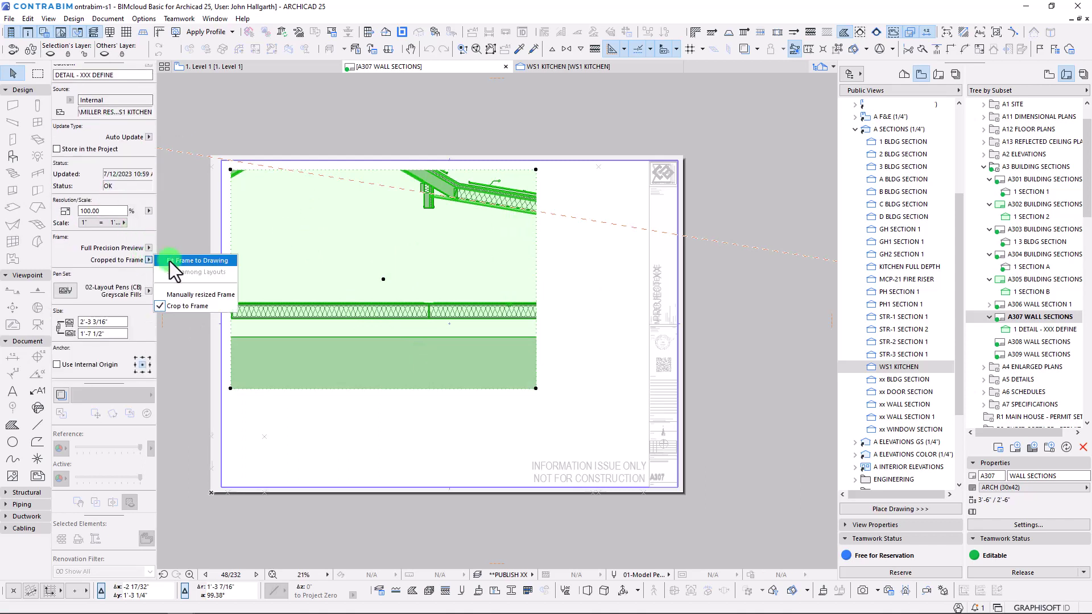
{"action": "left_click", "coordinate": [169, 261]}
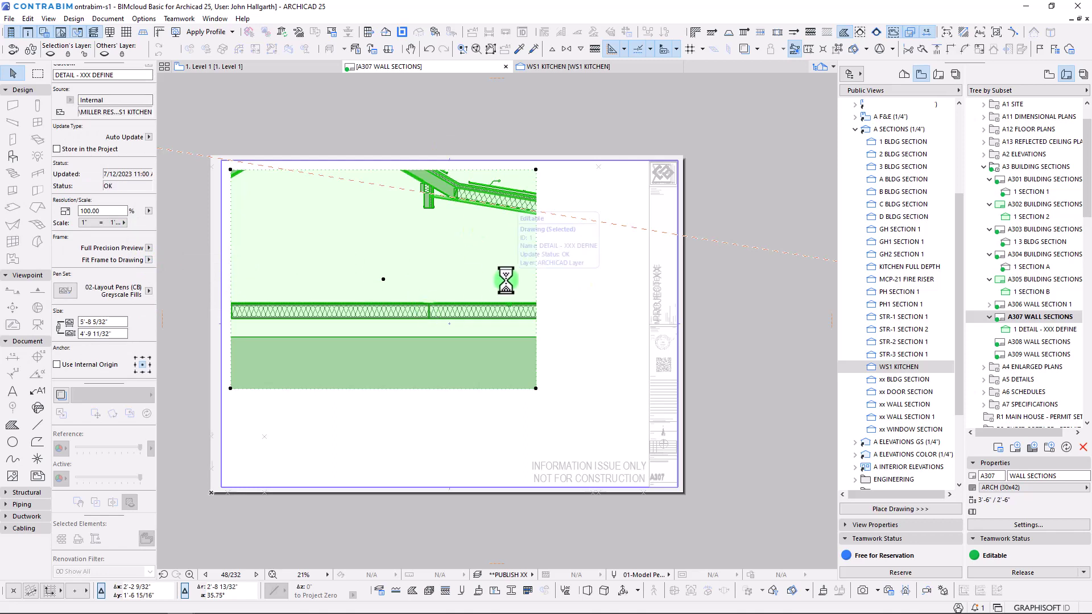
{"action": "scroll", "coordinate": [434, 266], "scroll_direction": "down", "scroll_amount": 3}
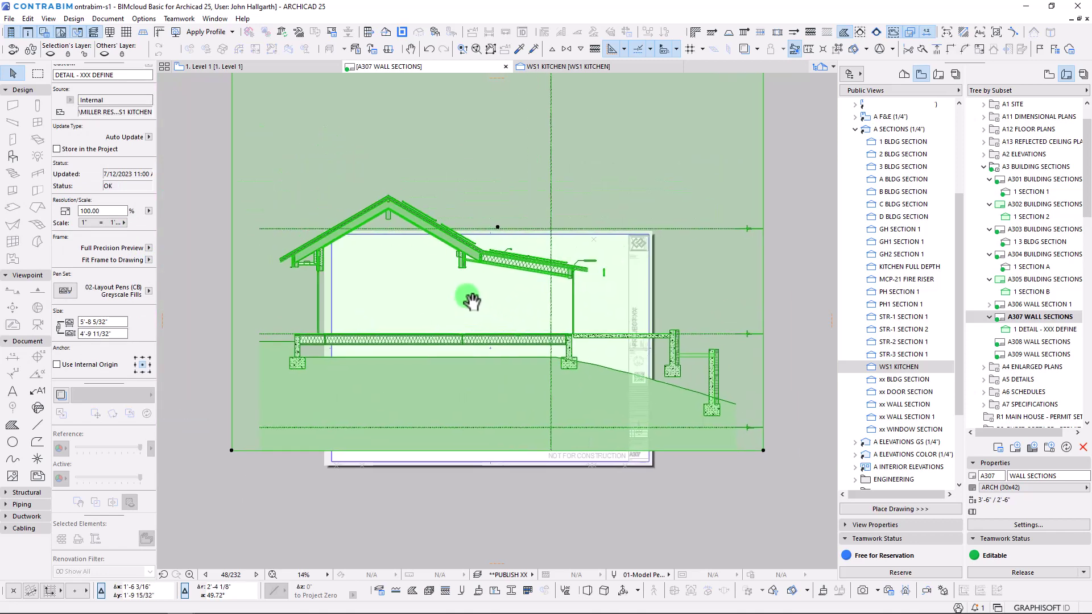
Move the enlarged section drawing down and across the A307 sheet so the house section lies over the layout area
{"action": "key", "text": "ctrl+d"}
{"action": "left_click", "coordinate": [447, 277]}
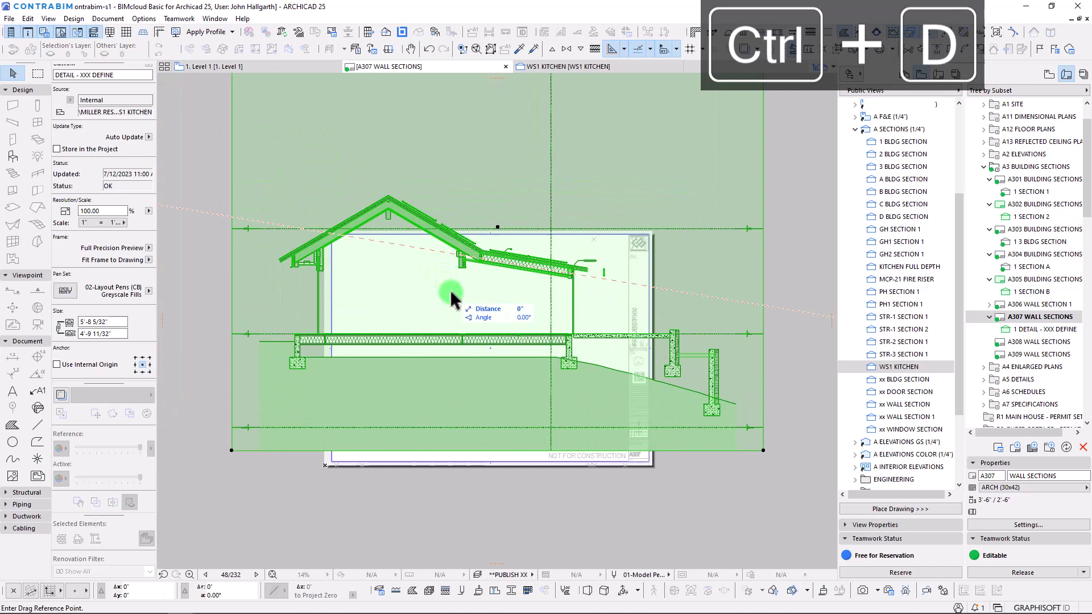
{"action": "left_click", "coordinate": [483, 318]}
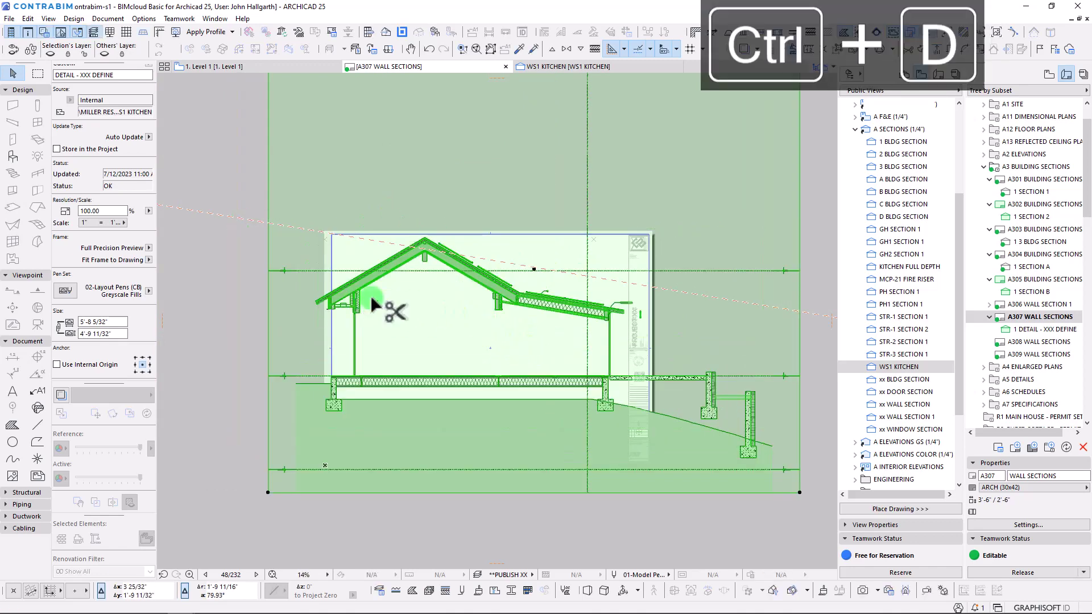
{"action": "key", "text": "ctrl+d"}
{"action": "left_click", "coordinate": [386, 296]}
{"action": "left_click", "coordinate": [411, 296]}
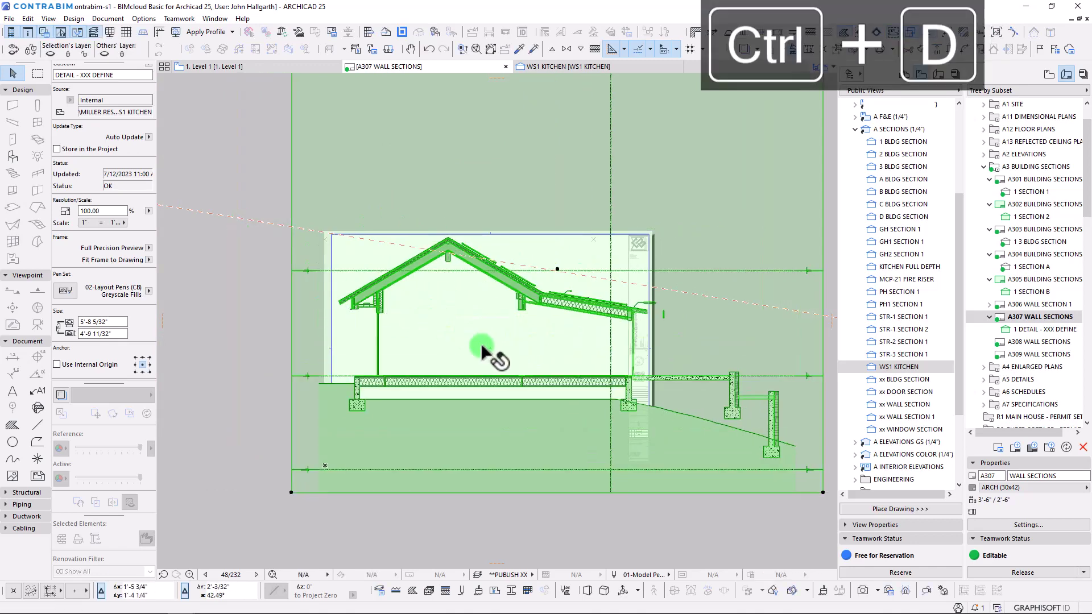
{"action": "left_click", "coordinate": [531, 366]}
Open the A306 WALL SECTION 1 layout and examine how its wall section drawings are cropped and arranged
{"action": "left_click", "coordinate": [1019, 307]}
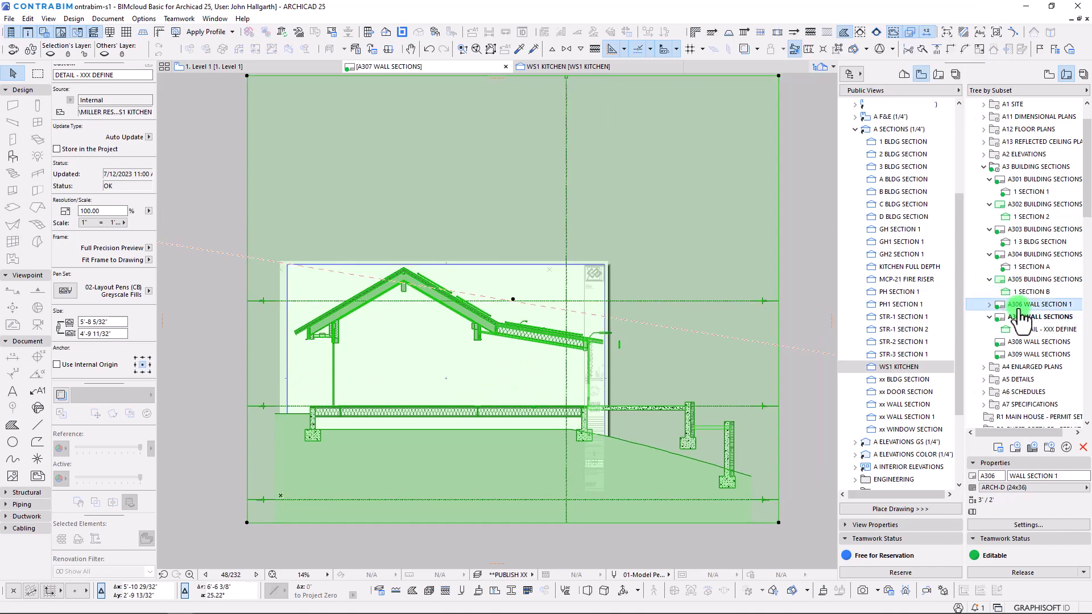
{"action": "double_click", "coordinate": [1009, 308]}
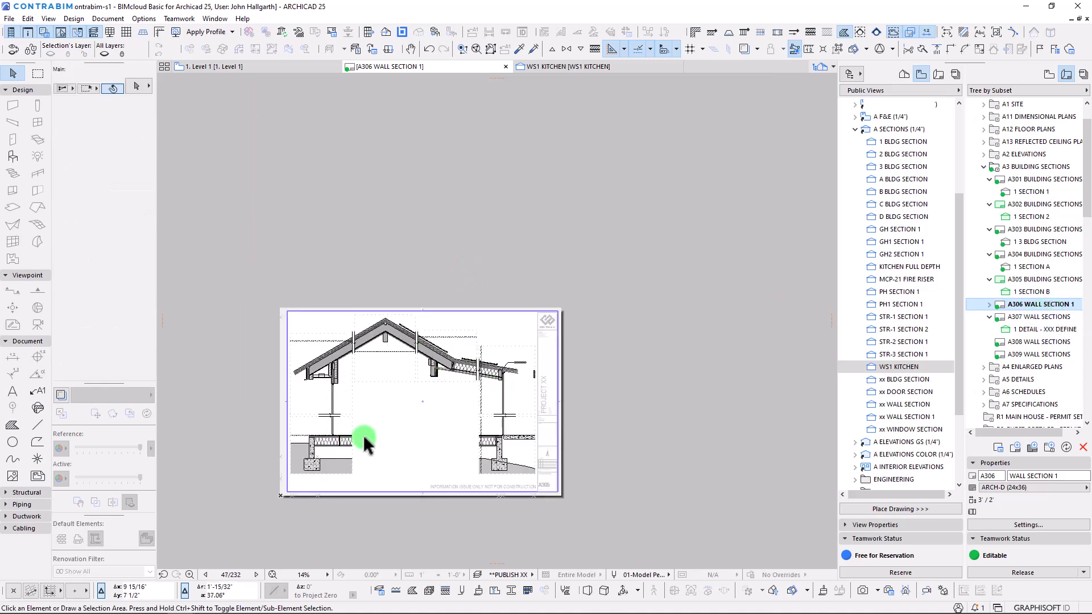
{"action": "scroll", "coordinate": [364, 437], "scroll_direction": "up", "scroll_amount": 2}
{"action": "scroll", "coordinate": [459, 385], "scroll_direction": "up", "scroll_amount": 1}
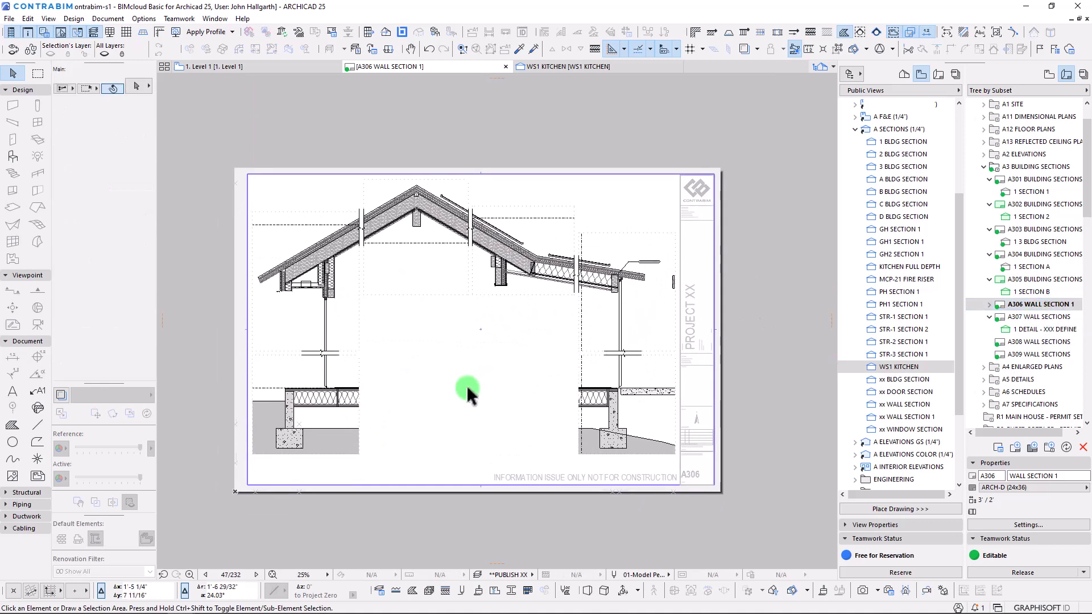
Delete the DETAIL - XXX DEFINE drawing from the A307 WALL SECTIONS layout
{"action": "left_click", "coordinate": [989, 317]}
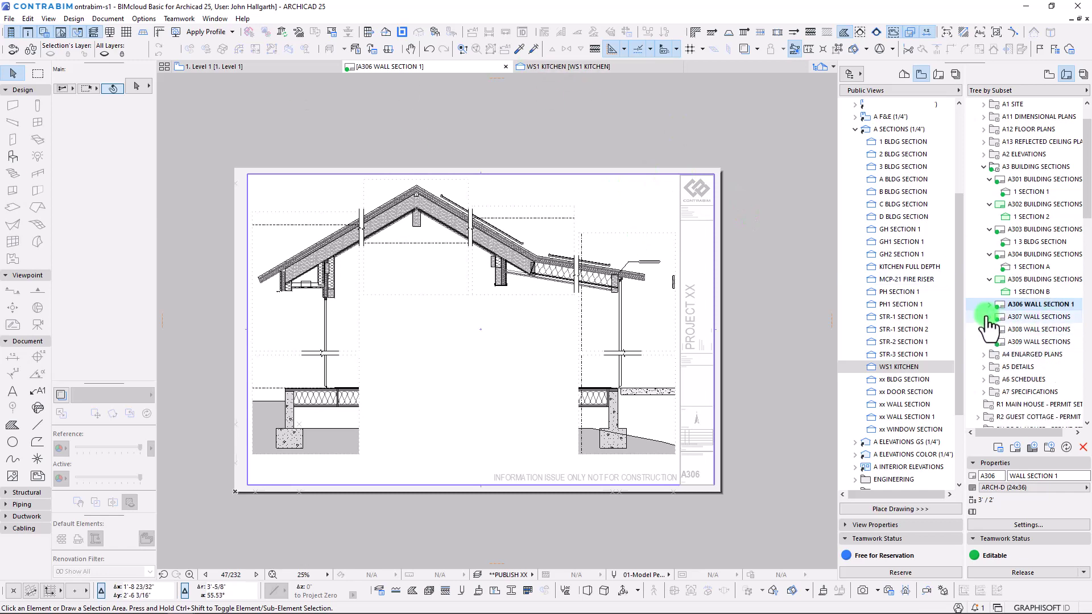
{"action": "left_click", "coordinate": [990, 317]}
{"action": "left_click", "coordinate": [1029, 330]}
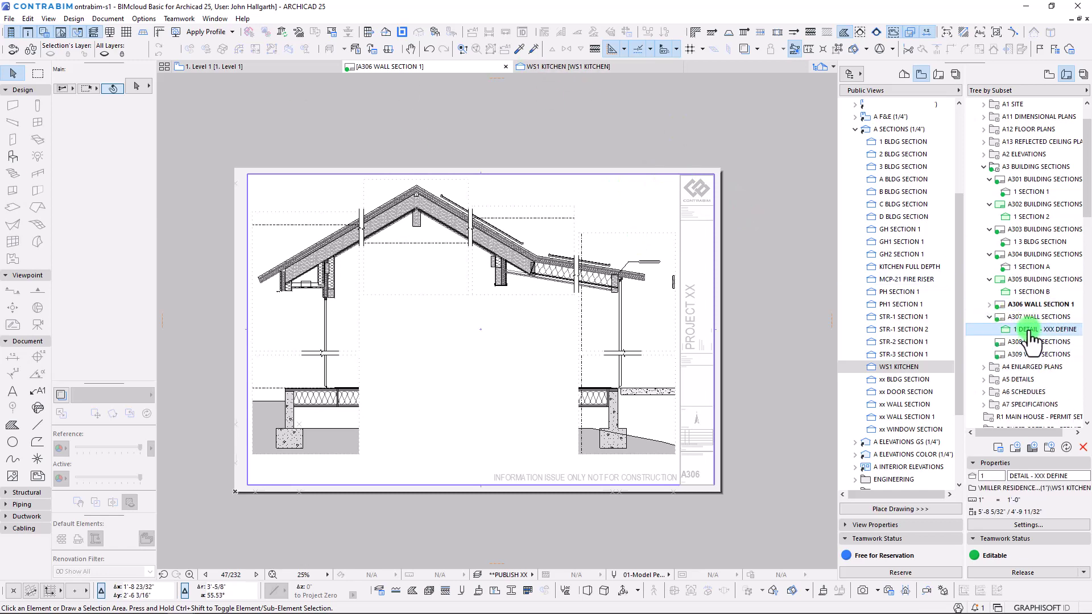
{"action": "left_click", "coordinate": [989, 317]}
{"action": "left_click", "coordinate": [1036, 319]}
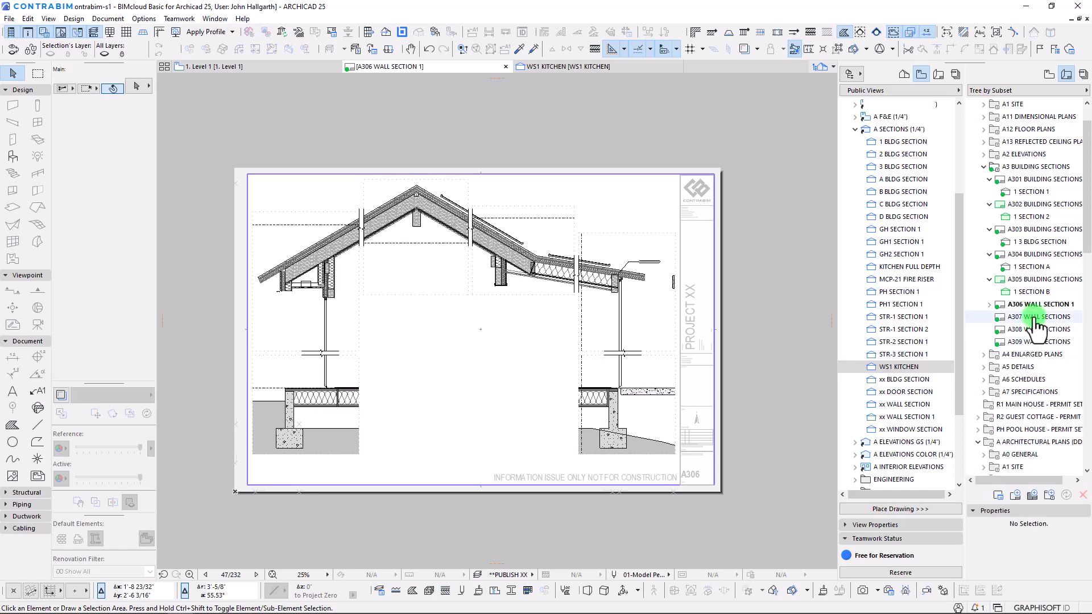
On the Level 1 plan, draw a vertical wall section line from outside the kitchen window through the pantry and office, facing east
{"action": "left_click", "coordinate": [243, 68]}
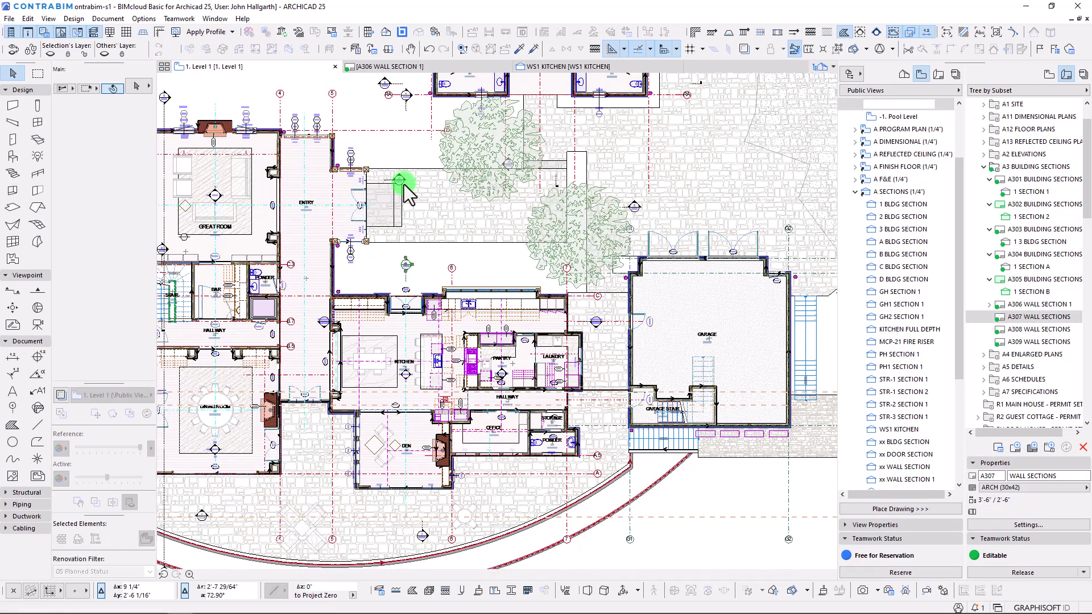
{"action": "left_click", "coordinate": [410, 294]}
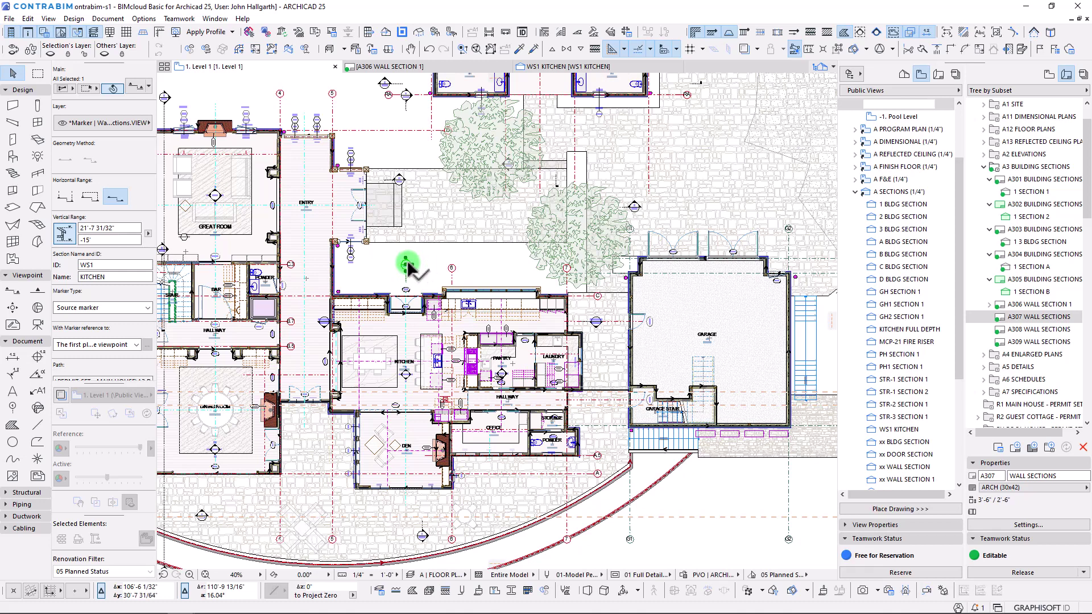
{"action": "key", "text": "alt+v"}
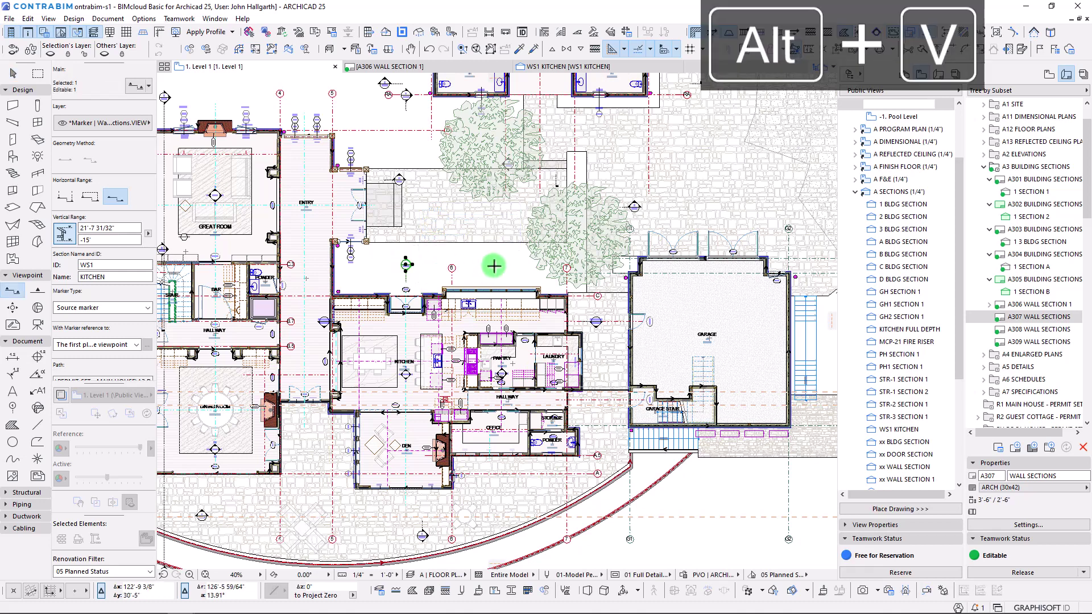
{"action": "key", "text": "Escape"}
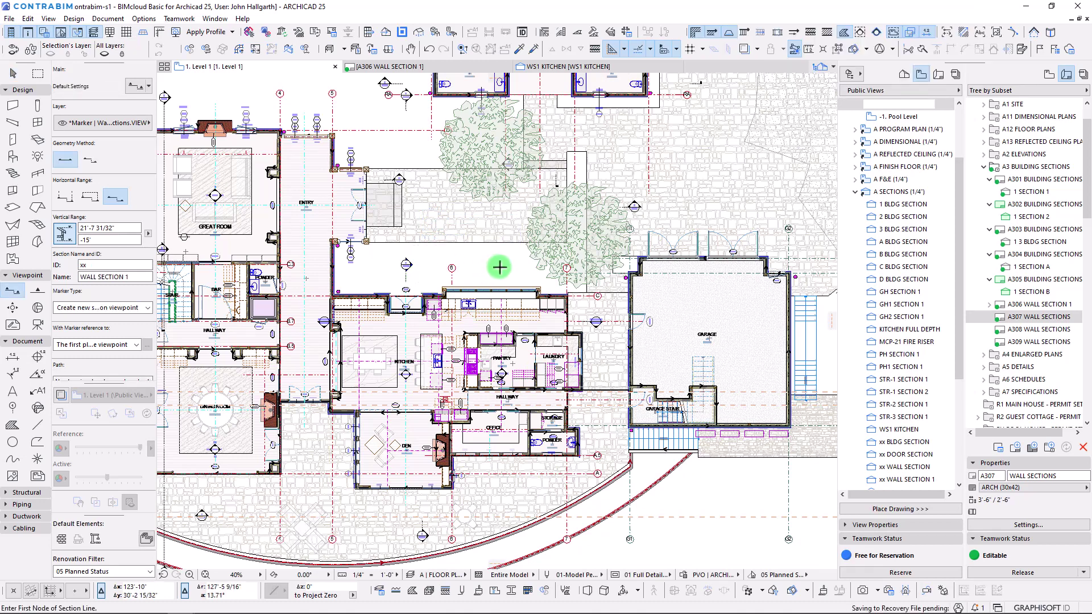
{"action": "left_click", "coordinate": [500, 267]}
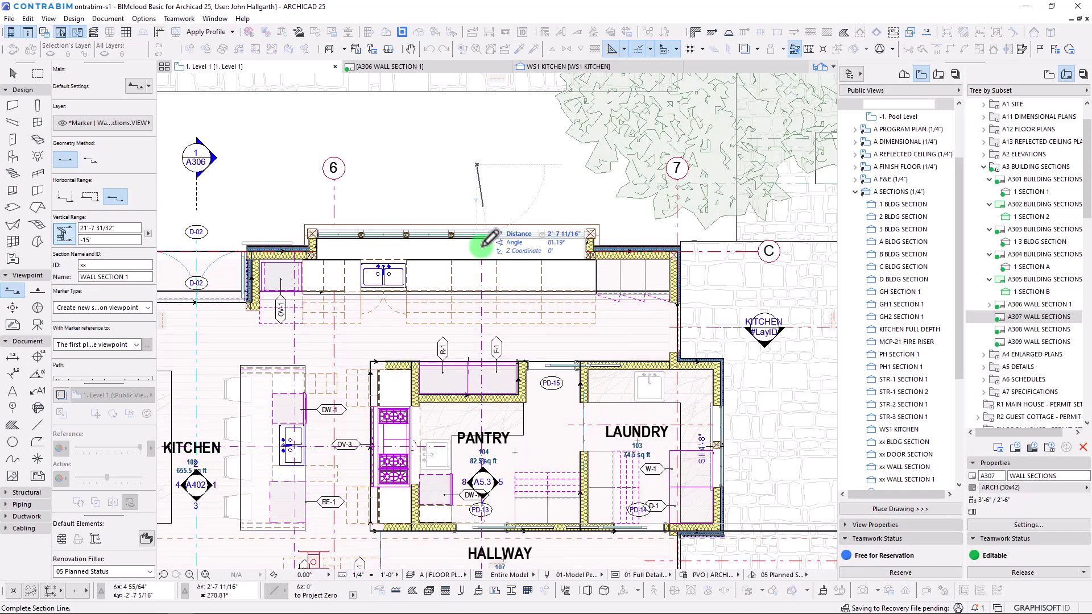
{"action": "scroll", "coordinate": [480, 455], "scroll_direction": "down", "scroll_amount": 4}
{"action": "middle_click_drag", "start_coordinate": [480, 455], "coordinate": [454, 259]}
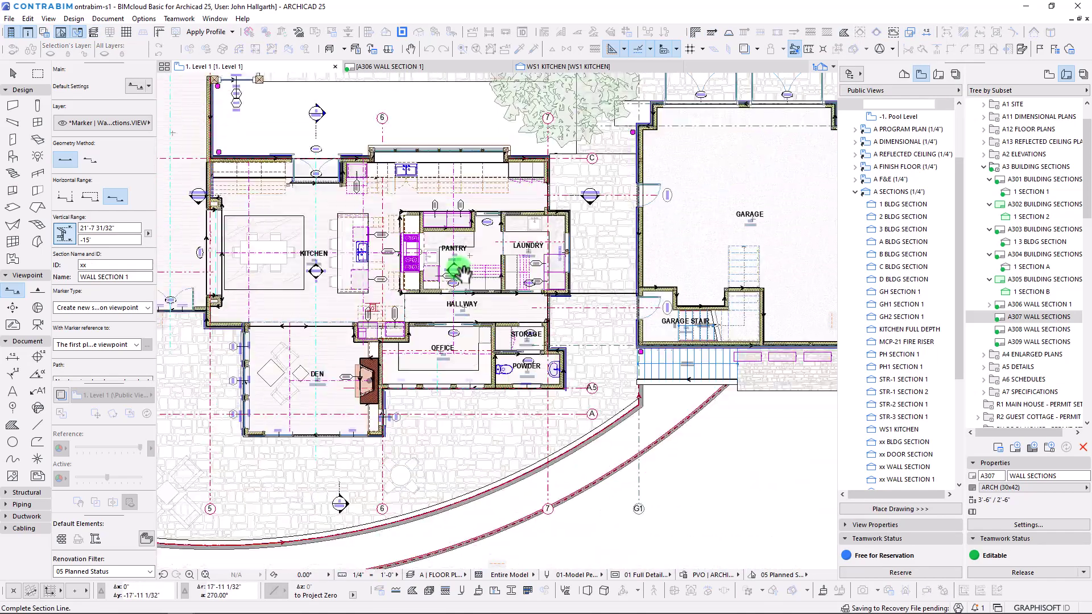
{"action": "left_click", "coordinate": [471, 441]}
{"action": "left_click", "coordinate": [474, 117]}
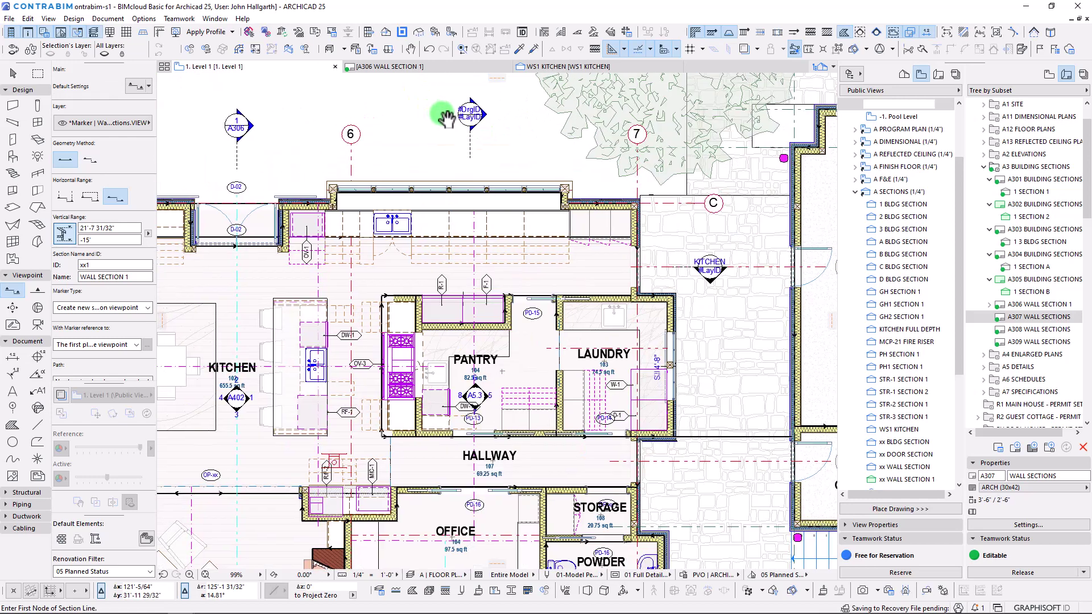
Move the new wall section marker vertically to align with the A306 section marker beside it
{"action": "scroll", "coordinate": [449, 114], "scroll_direction": "up", "scroll_amount": 2}
{"action": "left_click", "coordinate": [529, 132]}
{"action": "left_click", "coordinate": [524, 118]}
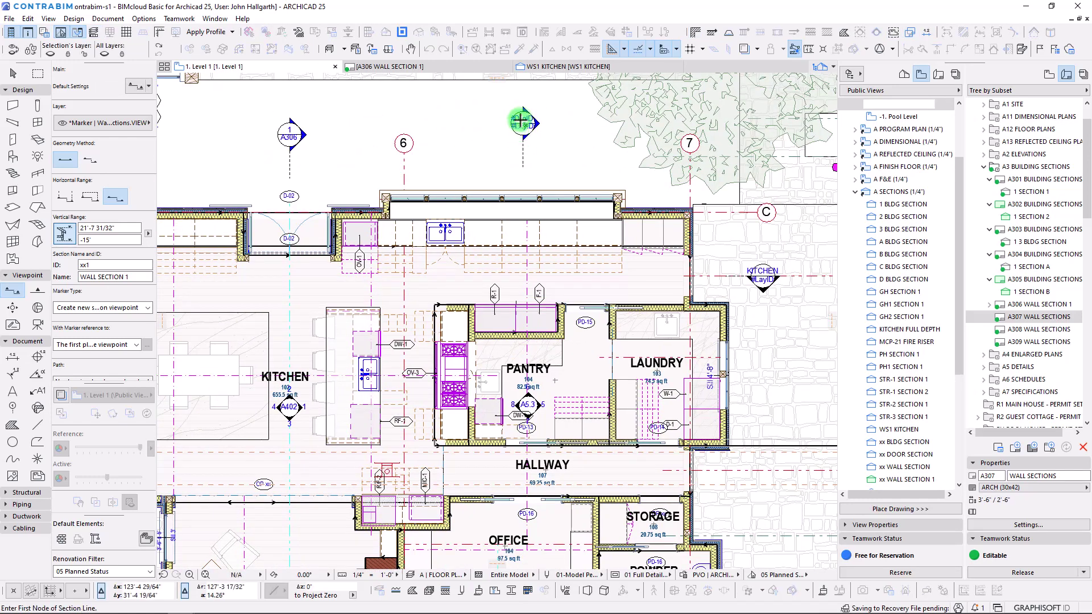
{"action": "key", "text": "ctrl+d"}
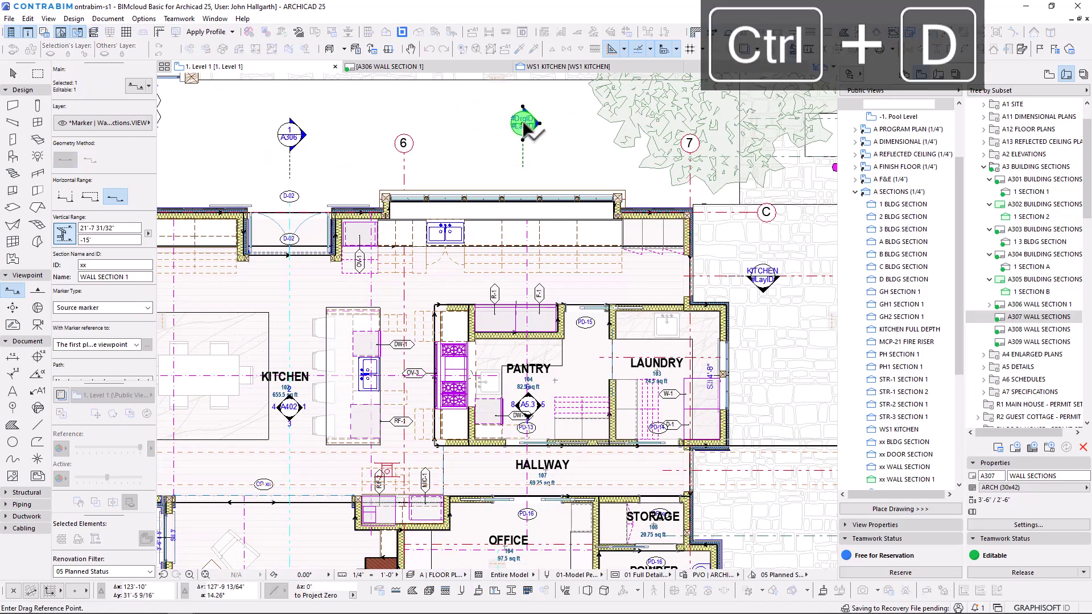
{"action": "left_click", "coordinate": [522, 151]}
{"action": "left_click", "coordinate": [290, 140]}
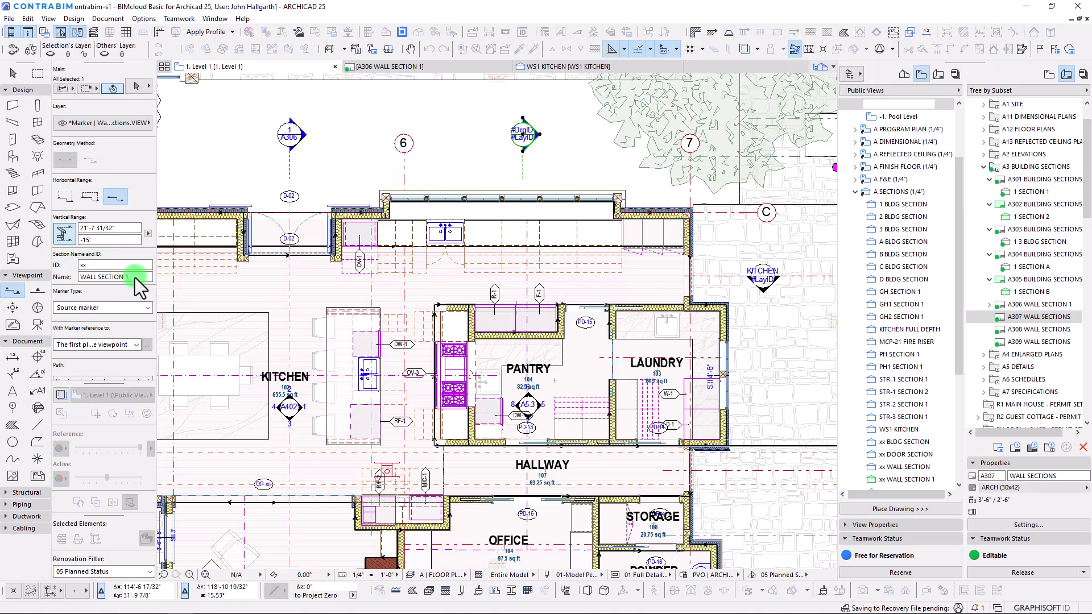
Rename the new wall section marker PANTRY / OFFICE and set its ID to WS2
{"action": "left_click", "coordinate": [111, 276]}
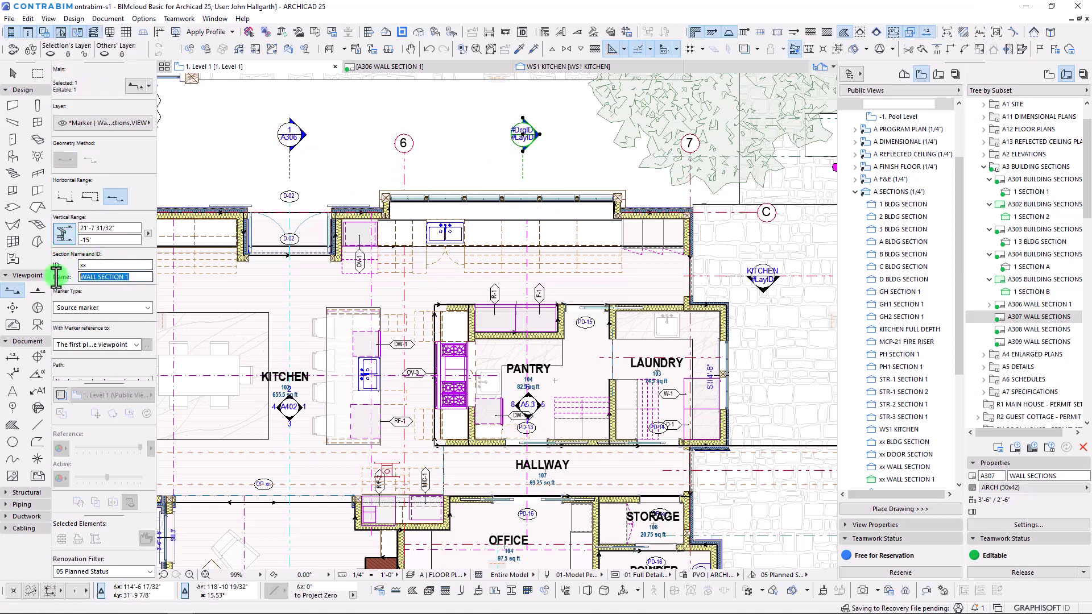
{"action": "key", "text": "BackSpace"}
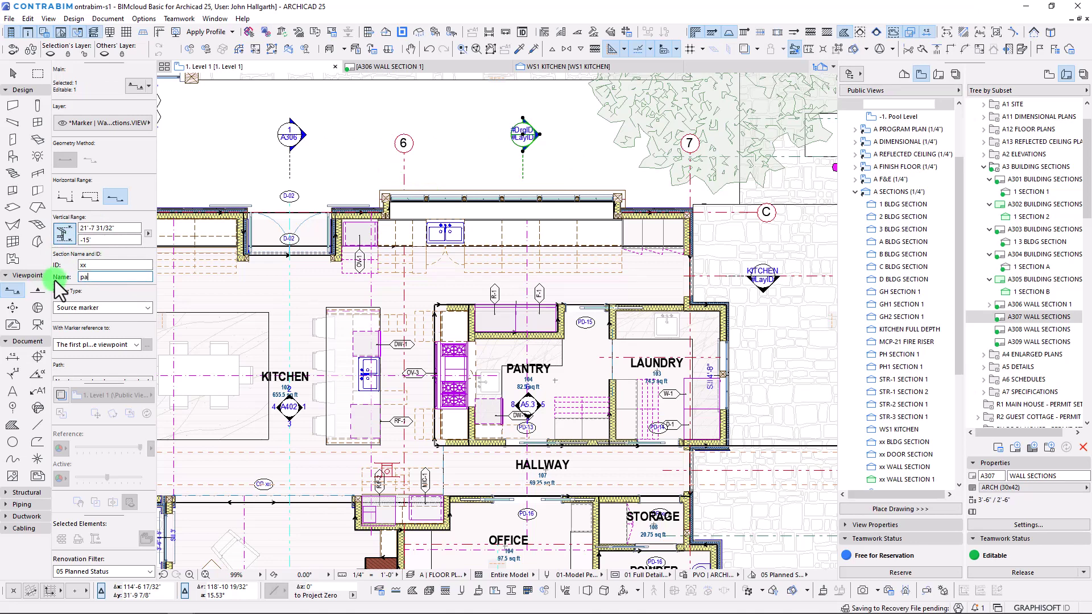
{"action": "type", "text": "PANTRY / OFFICE"}
{"action": "key", "text": "Return"}
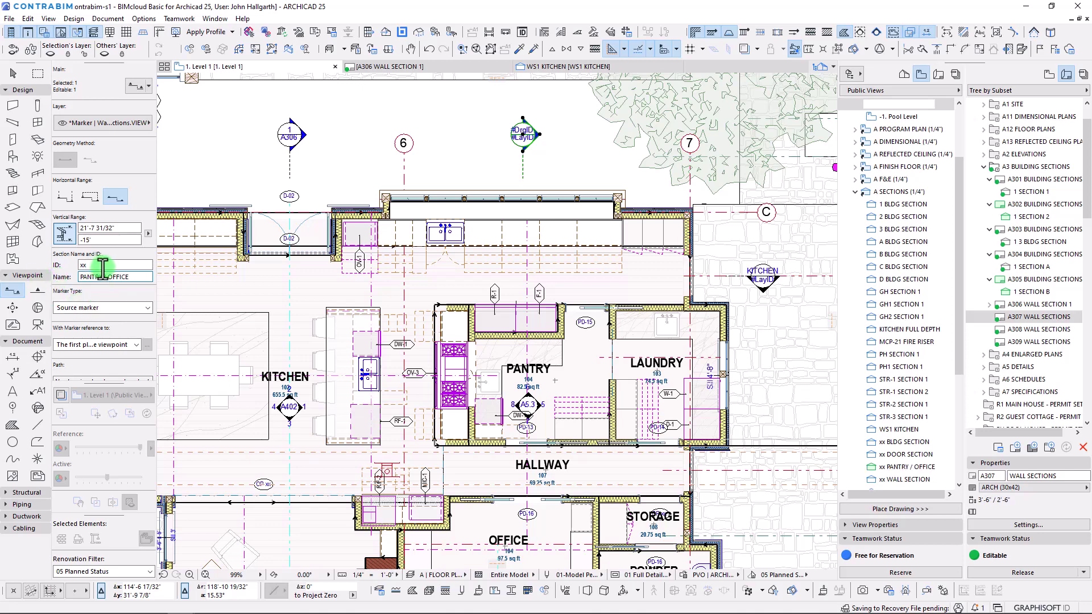
{"action": "double_click", "coordinate": [115, 265]}
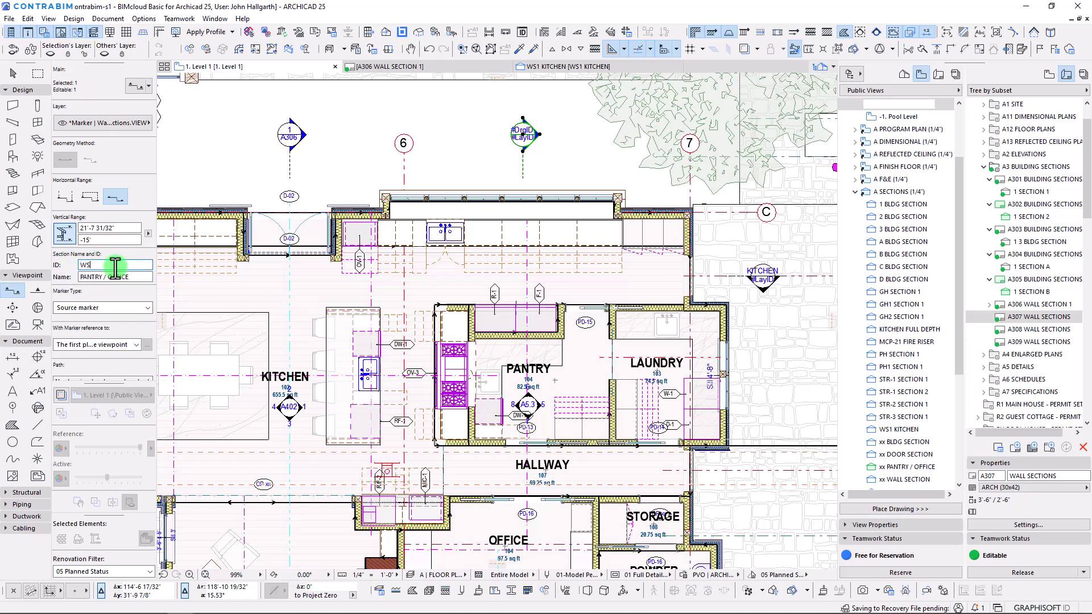
{"action": "type", "text": "WS2"}
{"action": "key", "text": "Return"}
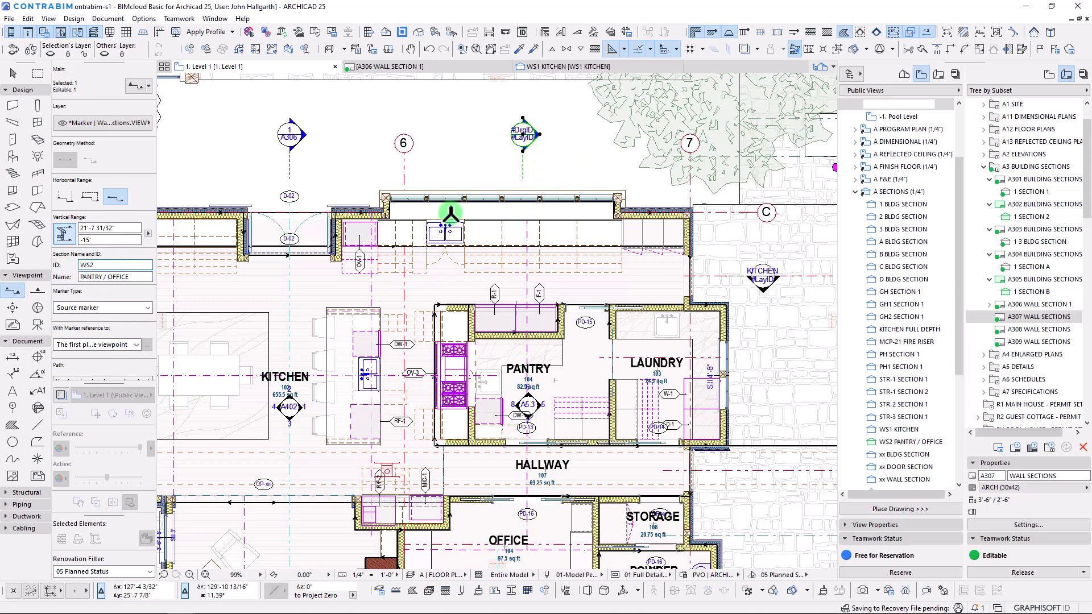
Place the WS2 PANTRY / OFFICE view from the A DETAIL SECTIONS (1") folder on the A307 WALL SECTIONS layout
{"action": "scroll", "coordinate": [435, 145], "scroll_direction": "down", "scroll_amount": 3}
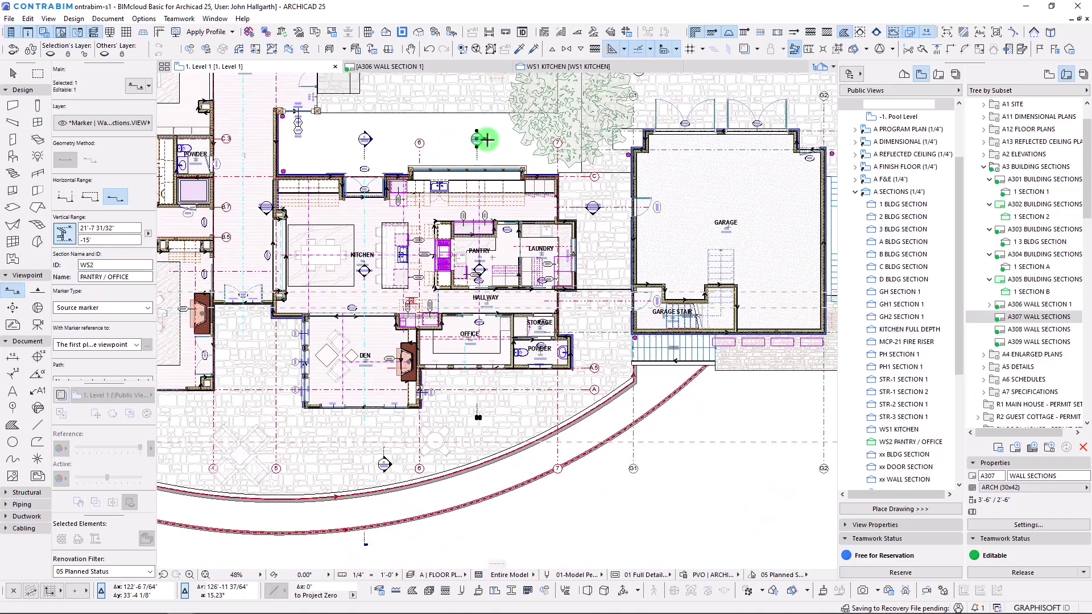
{"action": "scroll", "coordinate": [487, 140], "scroll_direction": "up", "scroll_amount": 2}
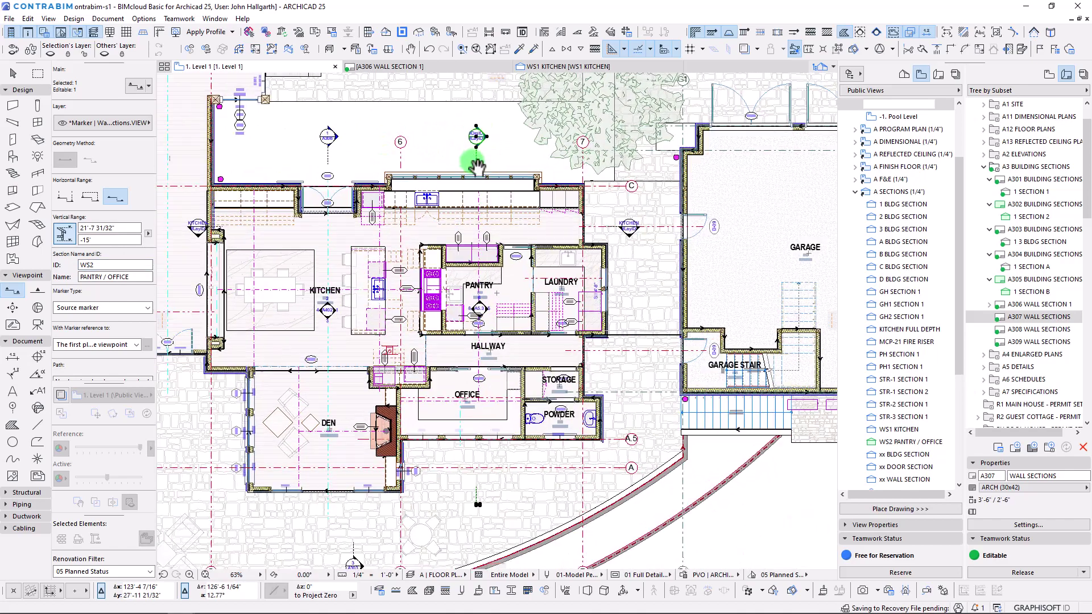
{"action": "scroll", "coordinate": [476, 166], "scroll_direction": "up", "scroll_amount": 1}
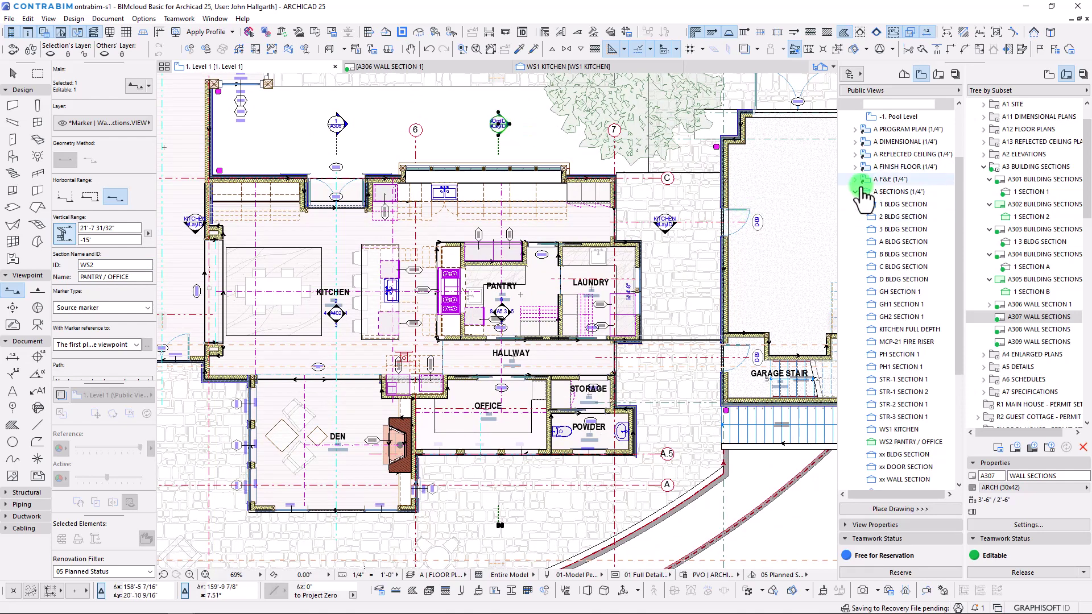
{"action": "scroll", "coordinate": [910, 284], "scroll_direction": "down", "scroll_amount": 3}
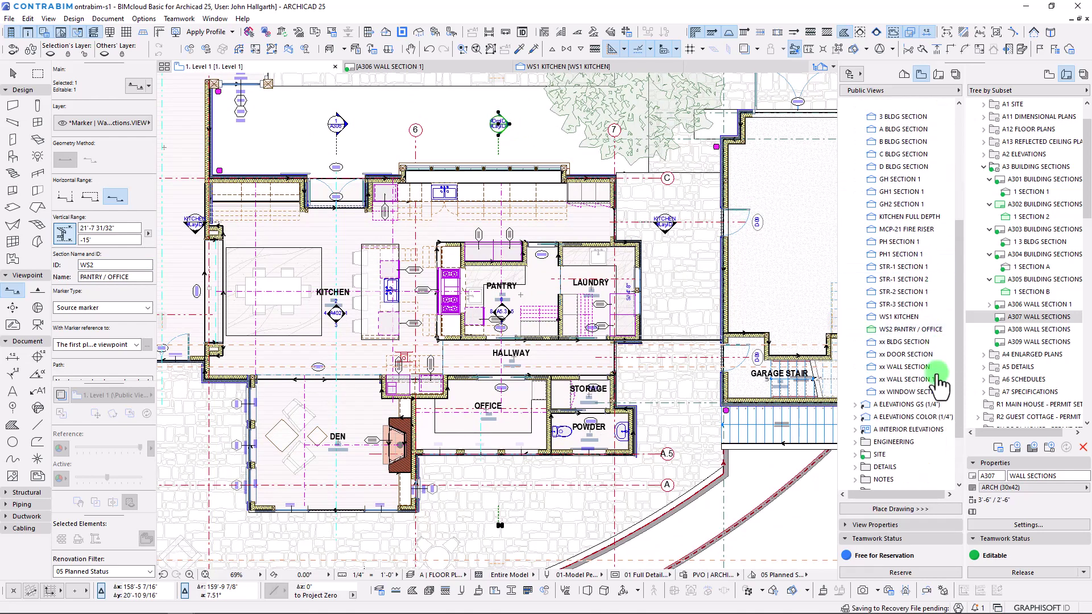
{"action": "left_click", "coordinate": [898, 330]}
{"action": "scroll", "coordinate": [882, 253], "scroll_direction": "up", "scroll_amount": 3}
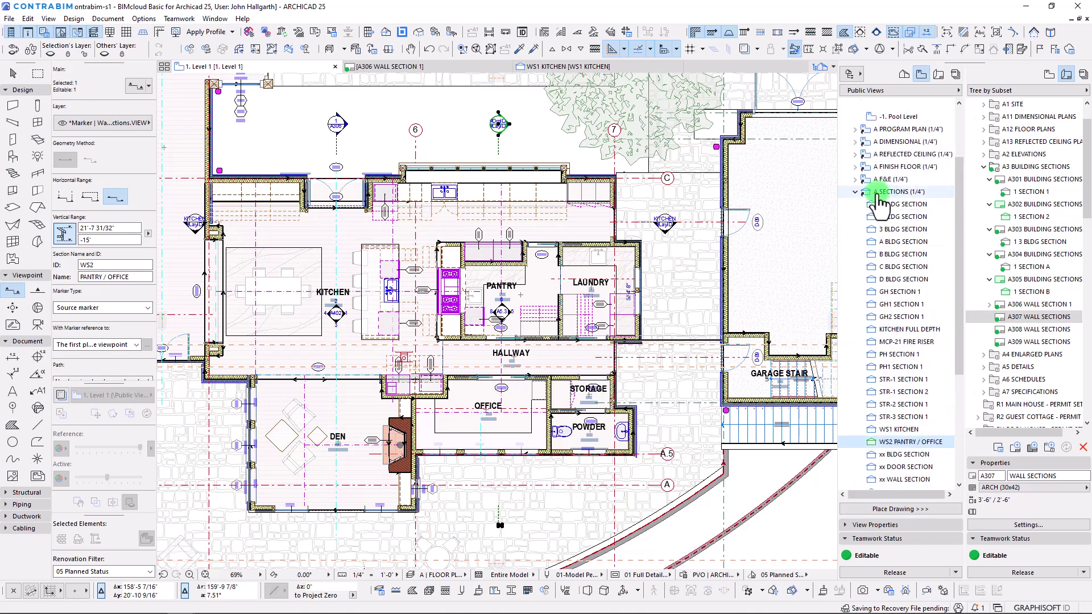
{"action": "left_click", "coordinate": [856, 192]}
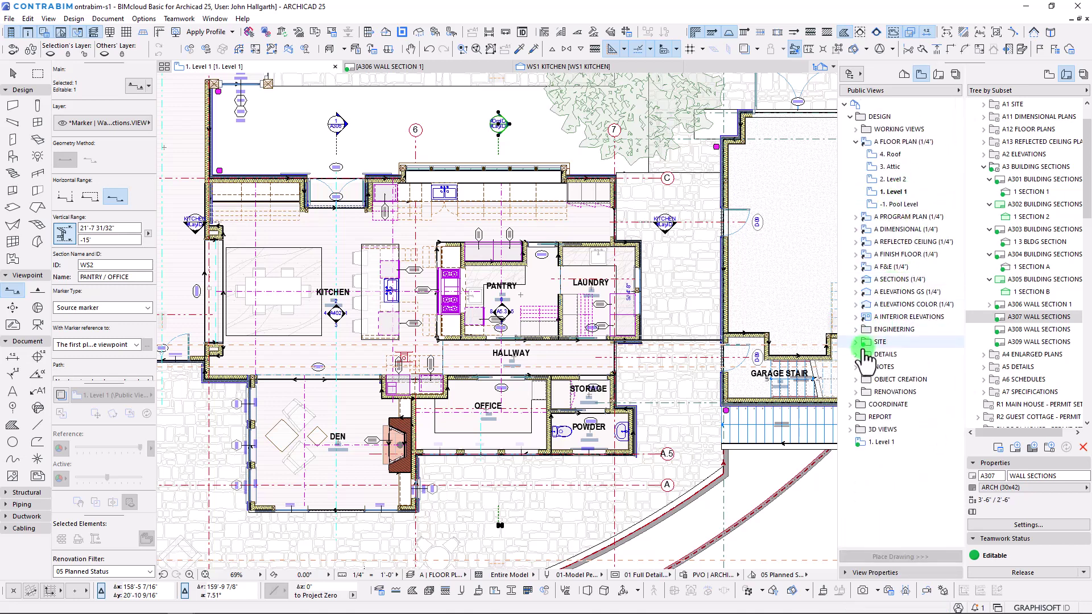
{"action": "left_click", "coordinate": [856, 354]}
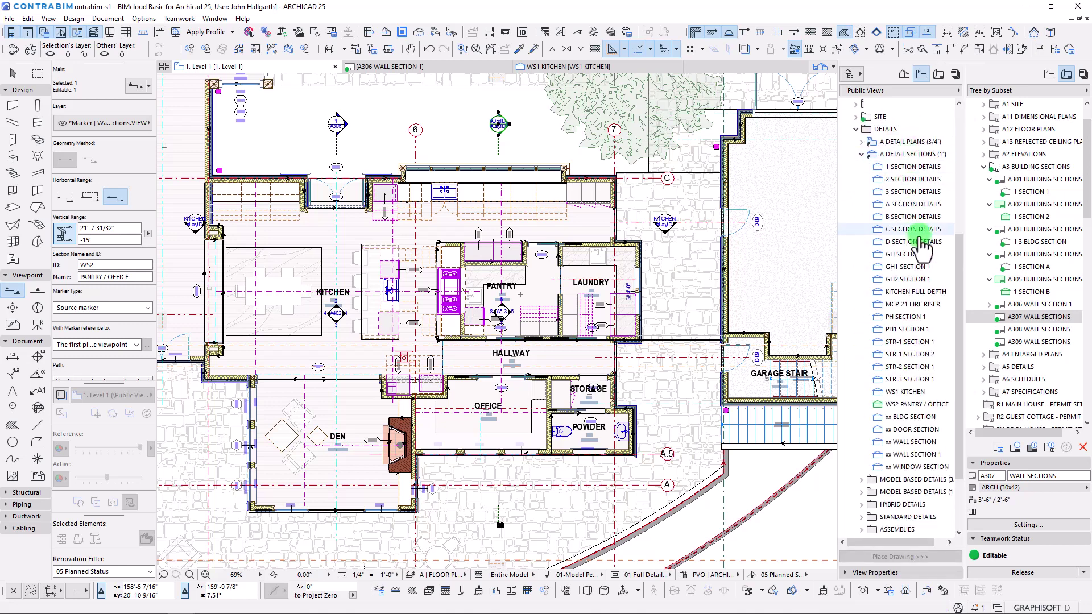
{"action": "left_click", "coordinate": [900, 405]}
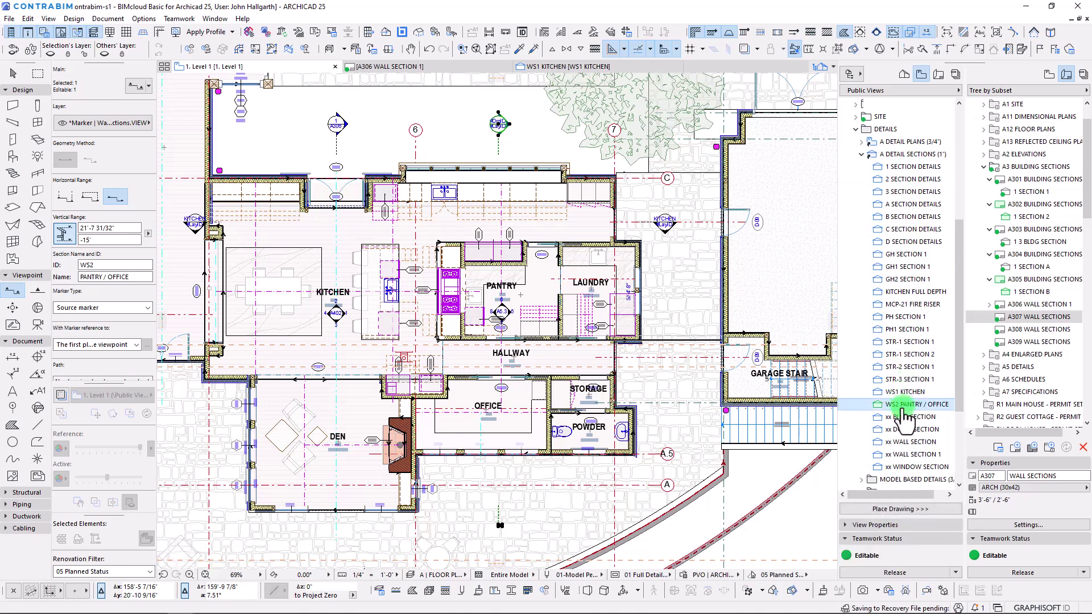
{"action": "mouse_move", "coordinate": [894, 407]}
{"action": "left_mouse_down"}
{"action": "mouse_move", "coordinate": [978, 364]}
{"action": "mouse_move", "coordinate": [1008, 373]}
{"action": "mouse_move", "coordinate": [1017, 315]}
{"action": "mouse_move", "coordinate": [1024, 328]}
{"action": "left_mouse_up"}
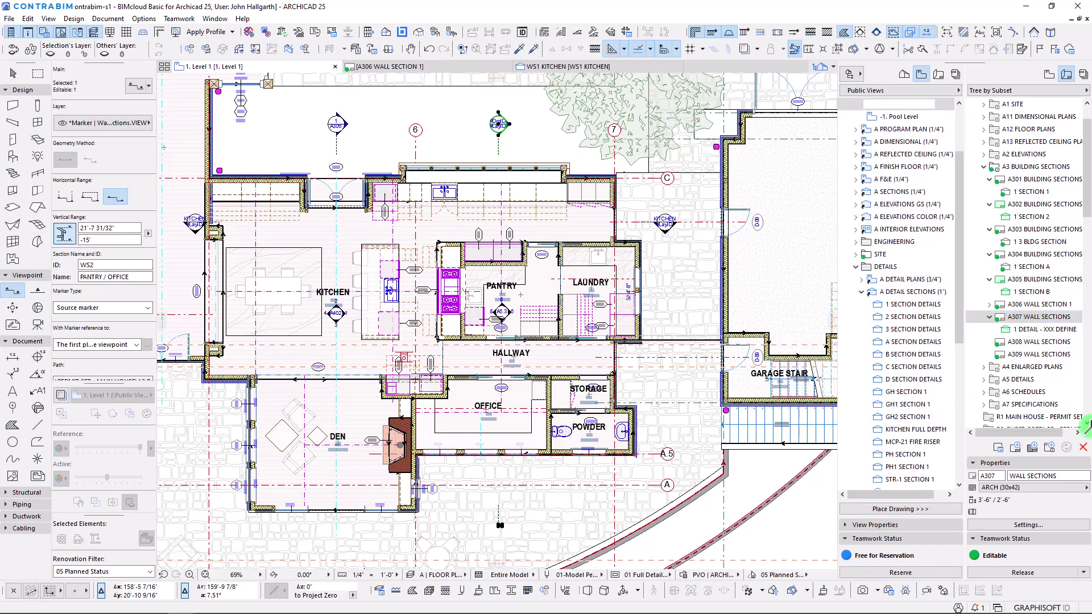
Rename the A307 layout as WALL SECTIONS 2
{"action": "left_click", "coordinate": [1030, 319]}
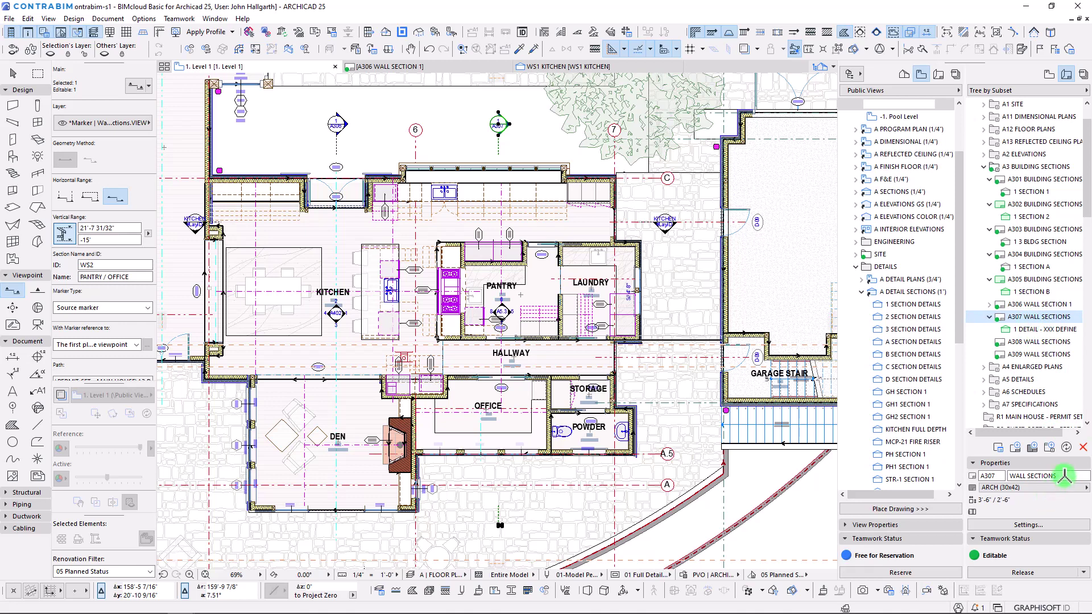
{"action": "left_click", "coordinate": [1059, 476]}
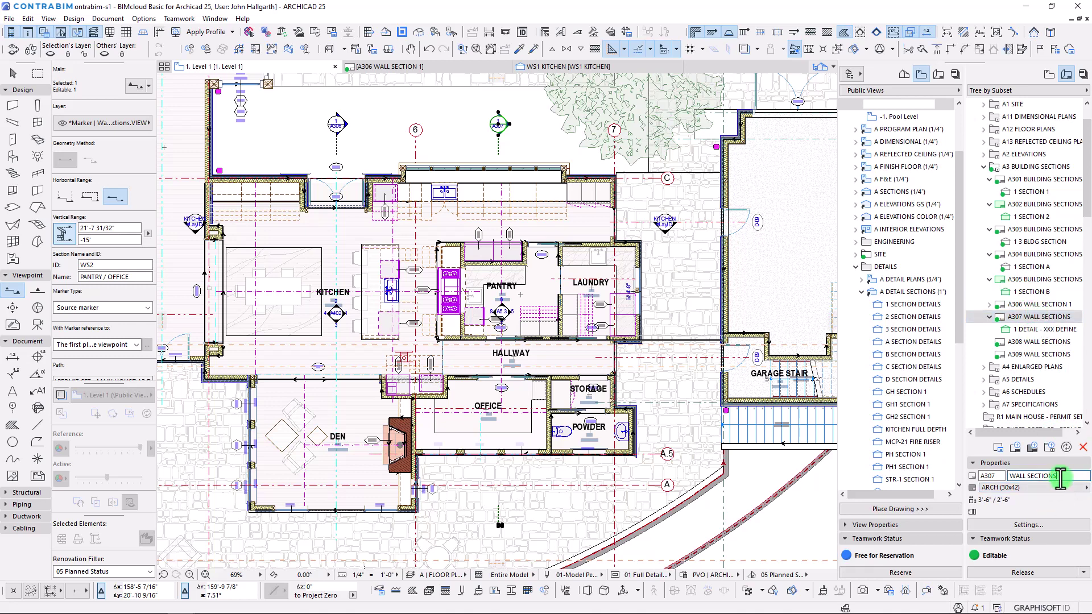
{"action": "type", "text": "2"}
{"action": "key", "text": "Return"}
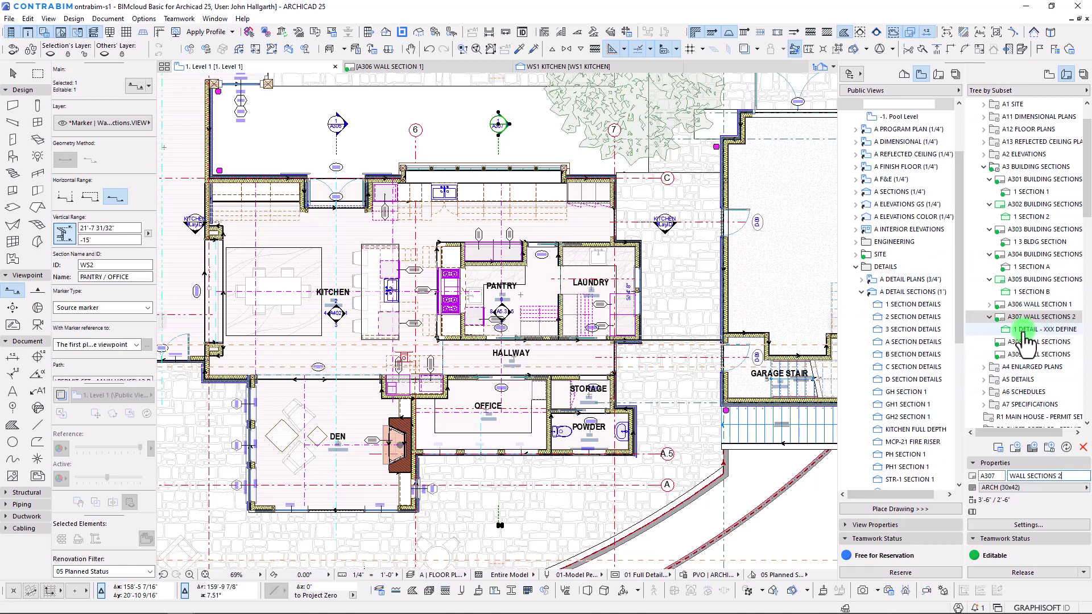
Open the A307 layout and change its master layout to ARCH-D (24x36)
{"action": "double_click", "coordinate": [1026, 317]}
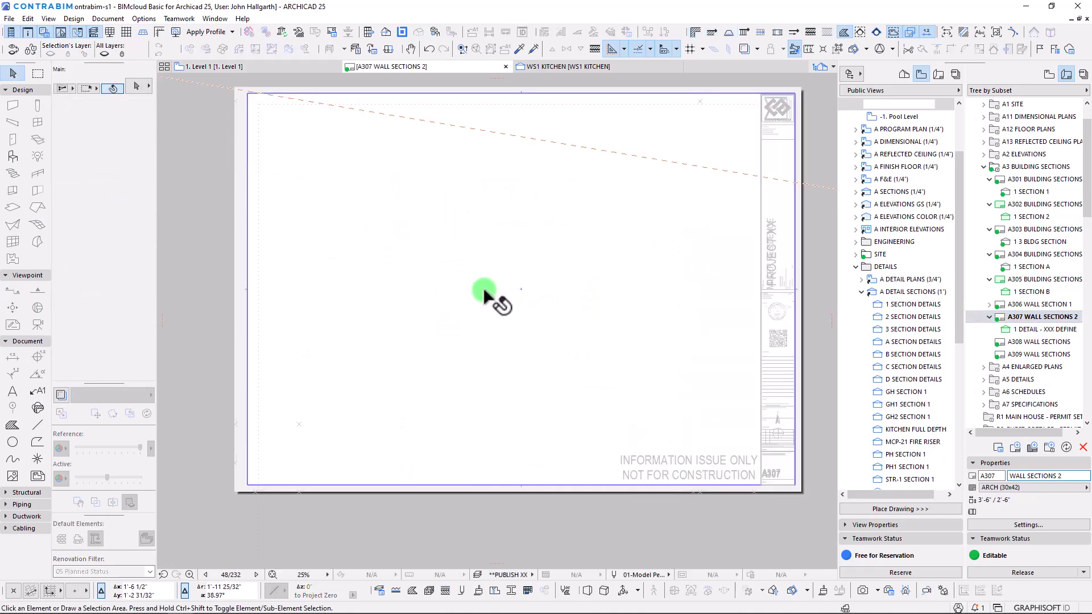
{"action": "scroll", "coordinate": [484, 294], "scroll_direction": "down", "scroll_amount": 5}
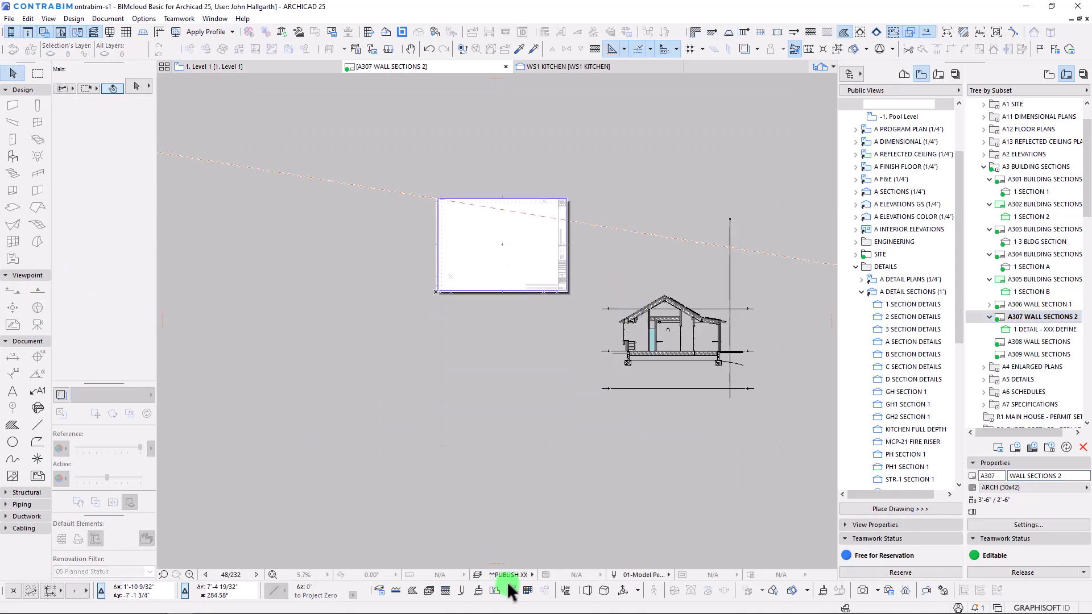
{"action": "scroll", "coordinate": [609, 317], "scroll_direction": "up", "scroll_amount": 2}
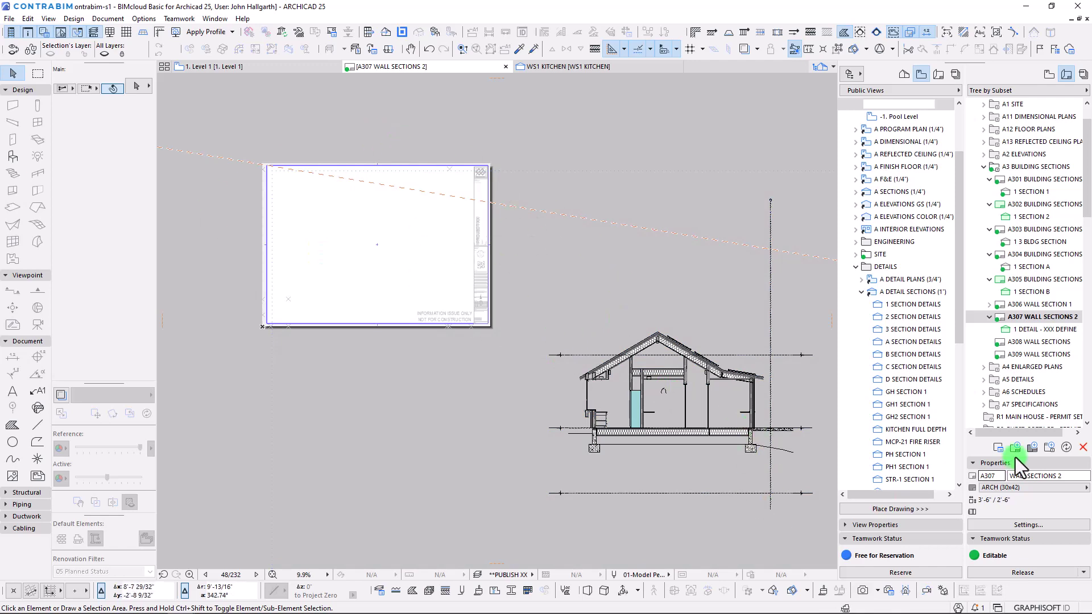
{"action": "left_click", "coordinate": [1025, 488]}
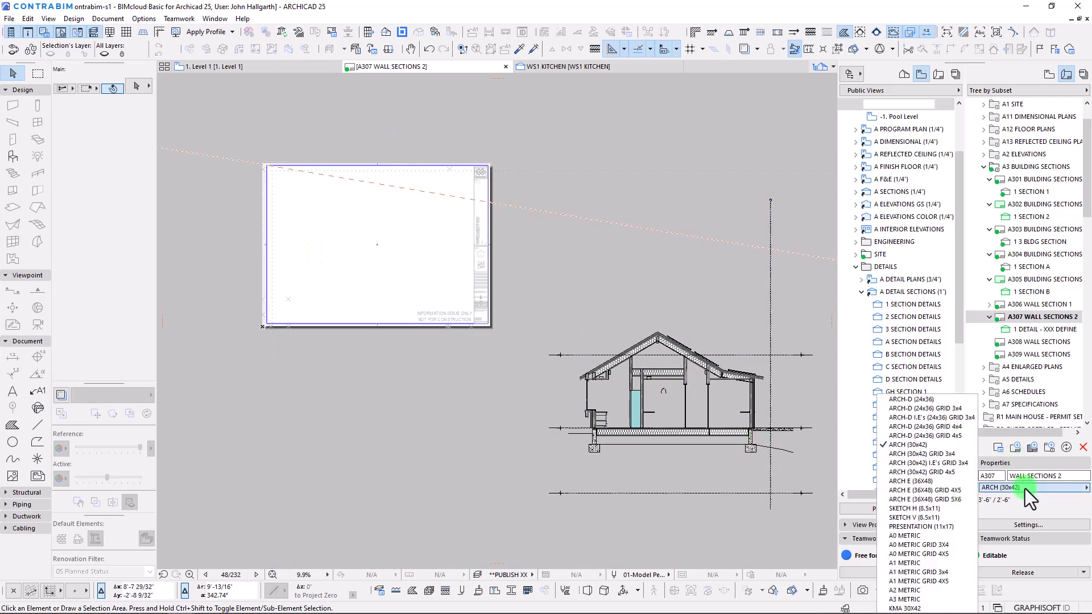
{"action": "left_click", "coordinate": [915, 405]}
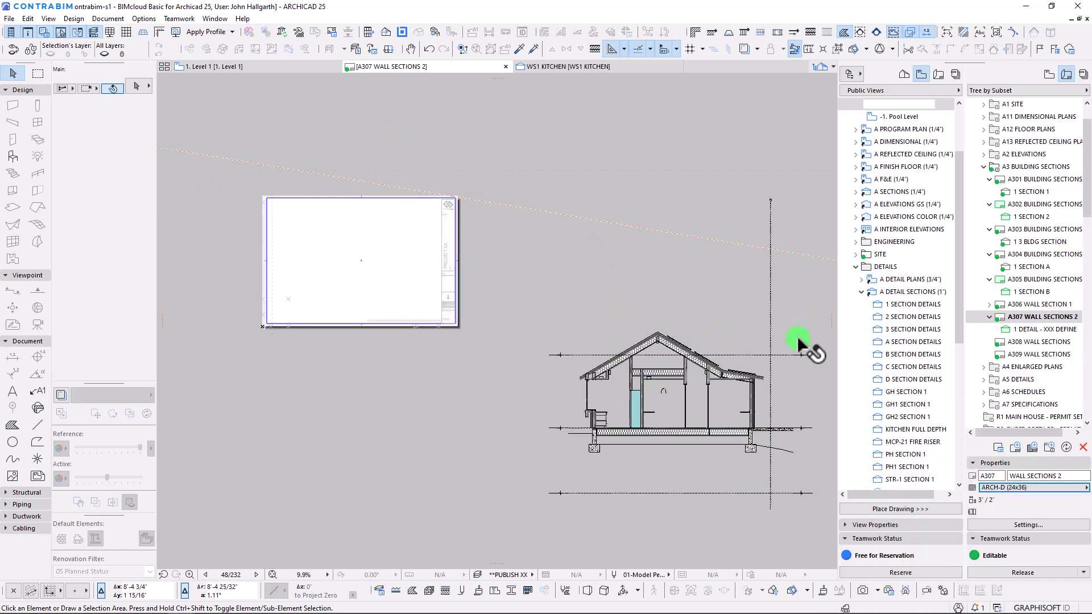
{"action": "scroll", "coordinate": [322, 234], "scroll_direction": "up", "scroll_amount": 3}
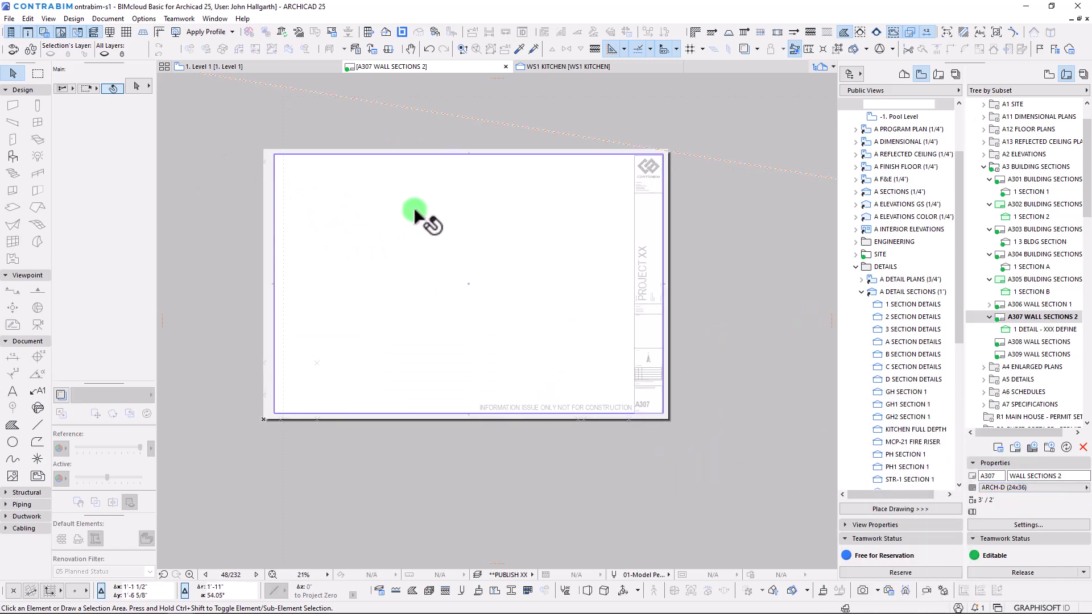
Move the pantry and office section drawing from outside the sheet onto the A307 sheet
{"action": "scroll", "coordinate": [574, 320], "scroll_direction": "down", "scroll_amount": 3}
{"action": "left_click", "coordinate": [722, 382]}
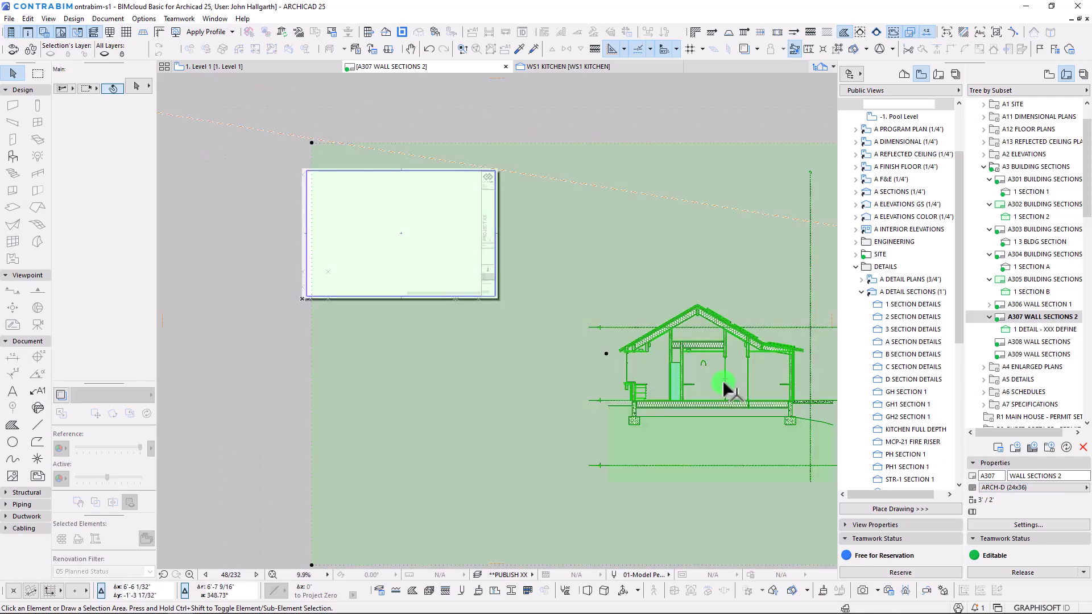
{"action": "key", "text": "ctrl+d"}
{"action": "left_click", "coordinate": [707, 401]}
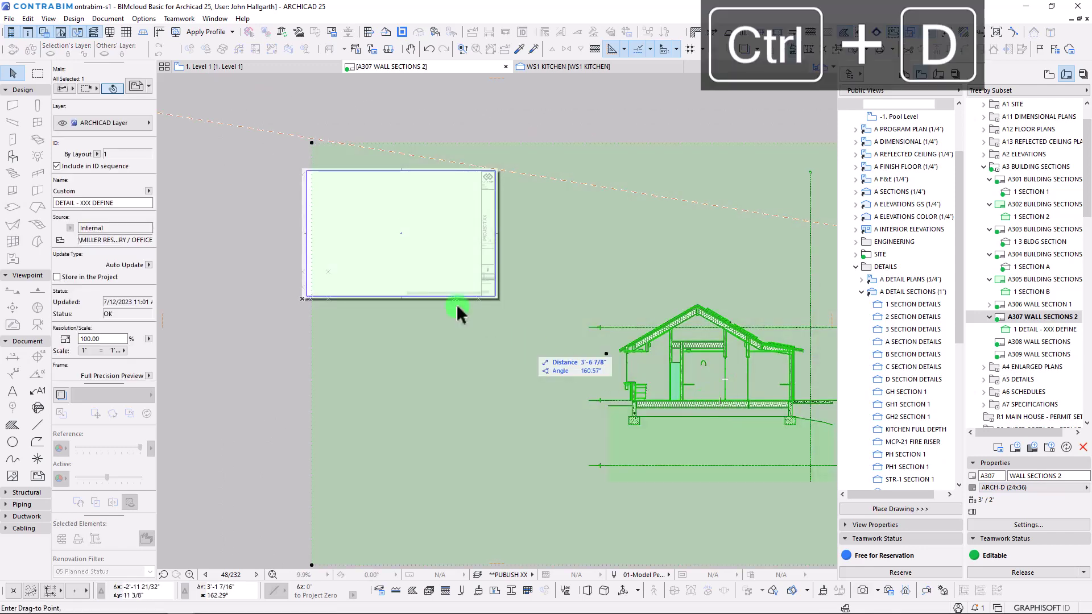
{"action": "left_click", "coordinate": [445, 250]}
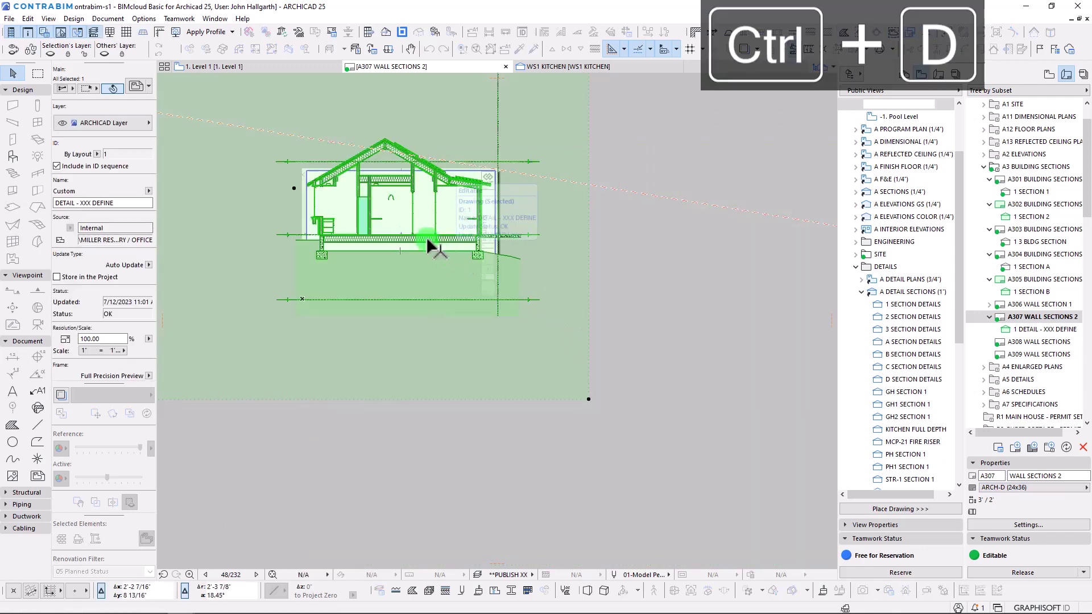
Move the section drawing about 4 inches down so the roof ridge fits on the sheet
{"action": "scroll", "coordinate": [421, 233], "scroll_direction": "up", "scroll_amount": 3}
{"action": "middle_click_drag", "start_coordinate": [407, 226], "coordinate": [500, 257]}
{"action": "key", "text": "ctrl+d"}
{"action": "left_click", "coordinate": [521, 233]}
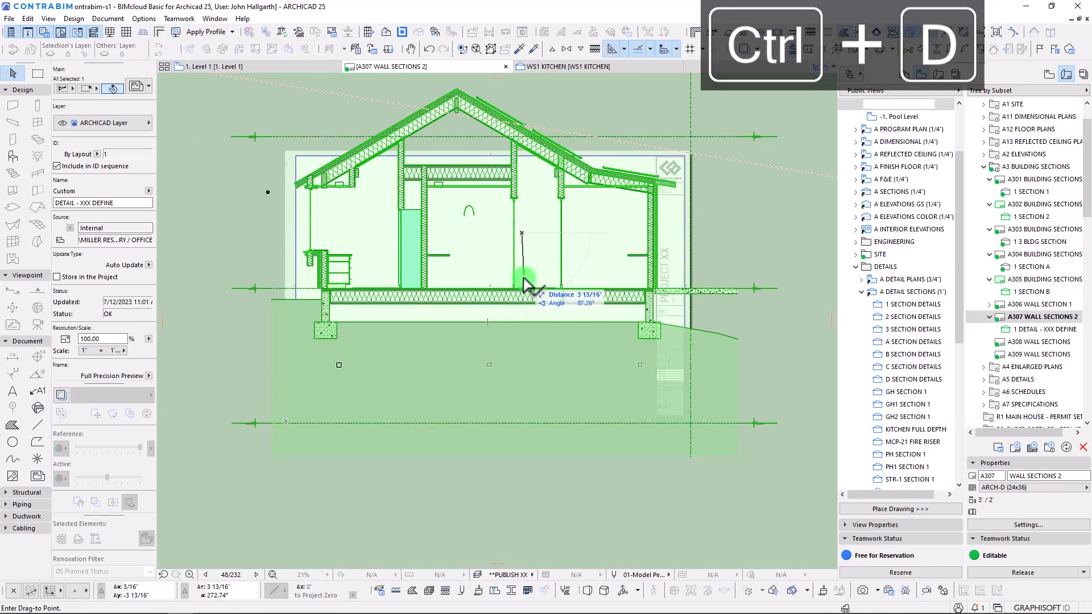
{"action": "left_click", "coordinate": [523, 280]}
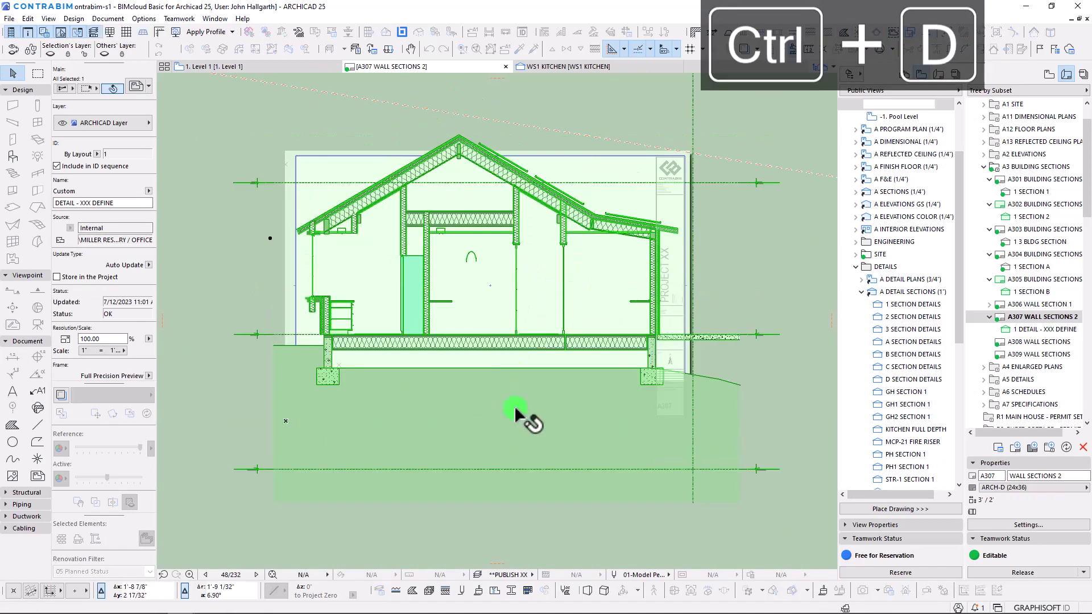
Crop the drawing by moving its frame's upper-left corner to just outside the exterior kitchen wall, slightly above the window sill
{"action": "scroll", "coordinate": [439, 300], "scroll_direction": "down", "scroll_amount": 3}
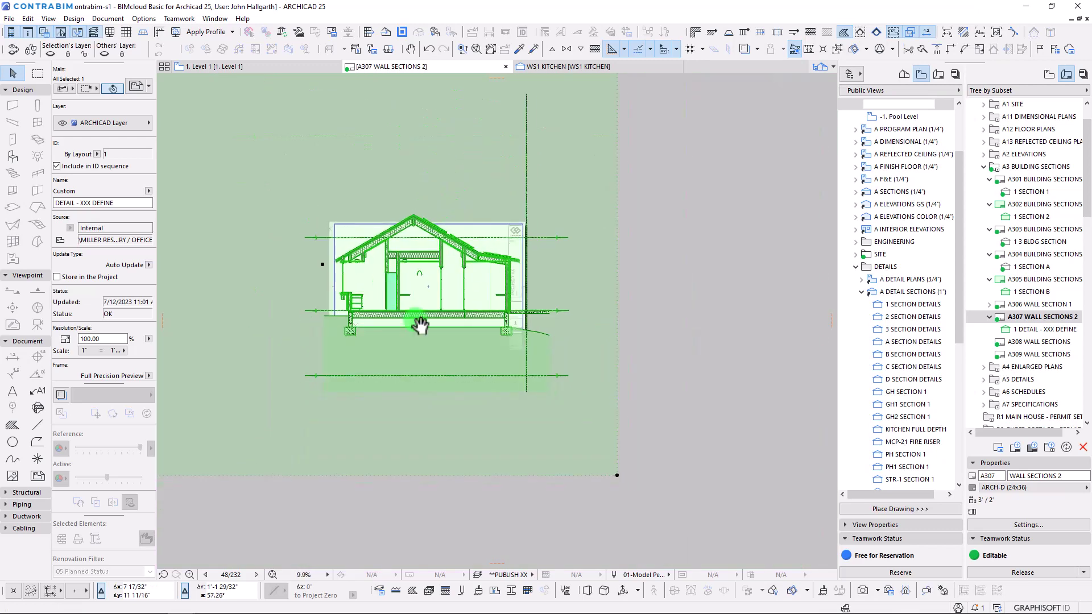
{"action": "scroll", "coordinate": [415, 243], "scroll_direction": "down", "scroll_amount": 2}
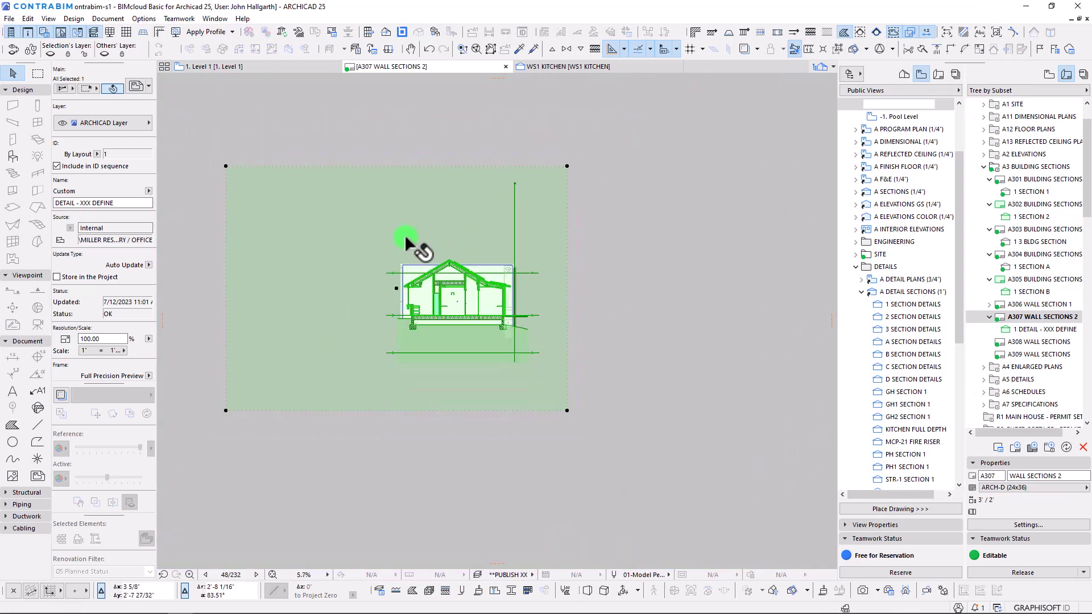
{"action": "left_click", "coordinate": [281, 180]}
{"action": "scroll", "coordinate": [467, 321], "scroll_direction": "up", "scroll_amount": 3}
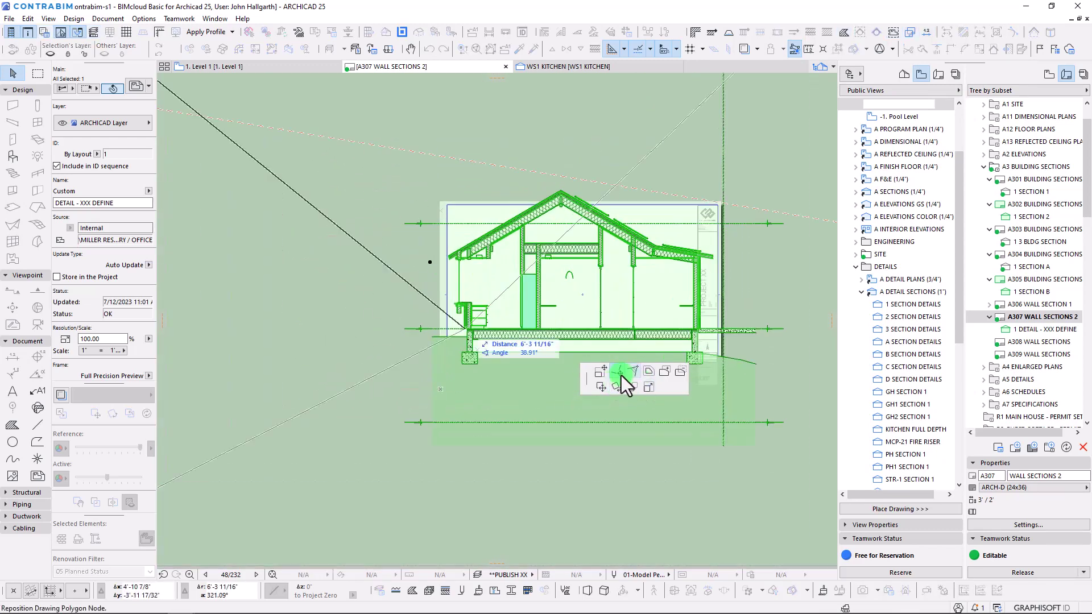
{"action": "scroll", "coordinate": [307, 246], "scroll_direction": "up", "scroll_amount": 4}
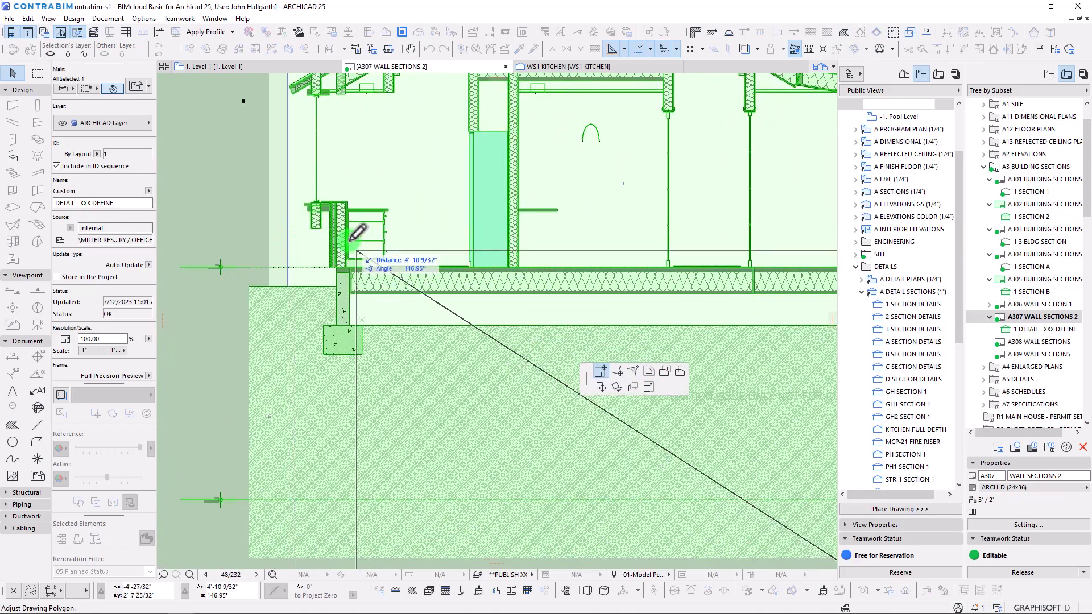
{"action": "scroll", "coordinate": [352, 227], "scroll_direction": "up", "scroll_amount": 3}
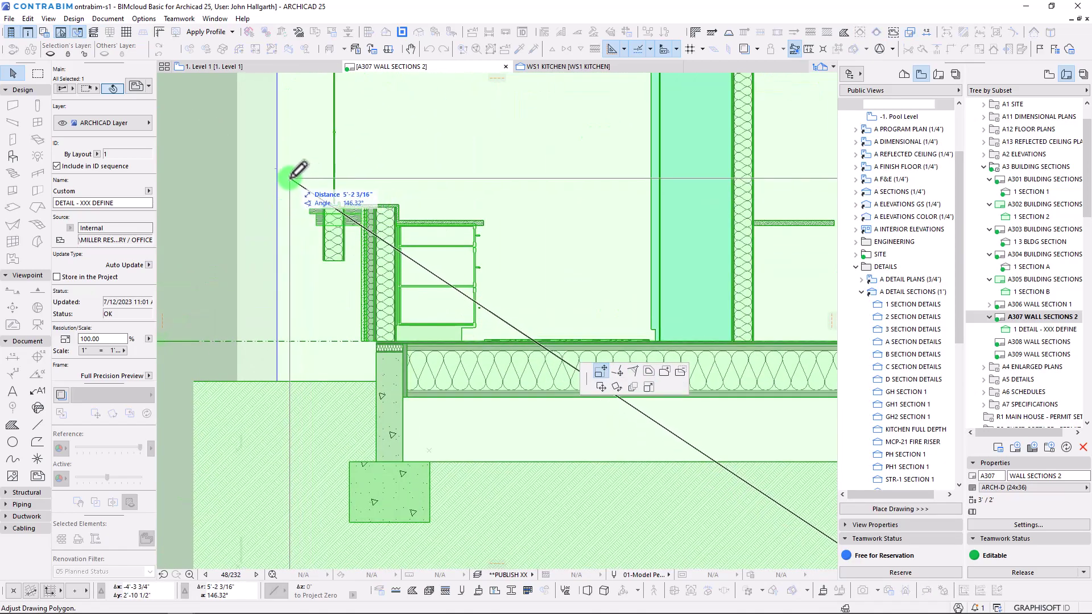
{"action": "left_click", "coordinate": [292, 176]}
Crop the drawing by moving its frame's lower-right corner to just below the footing and past the base cabinet
{"action": "scroll", "coordinate": [386, 238], "scroll_direction": "down", "scroll_amount": 4}
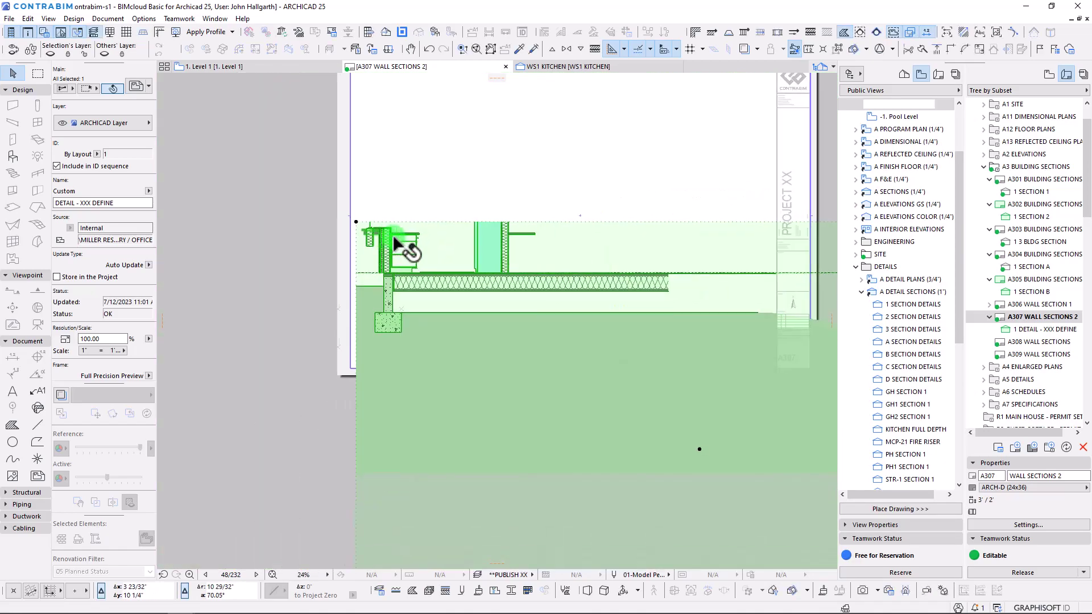
{"action": "scroll", "coordinate": [393, 244], "scroll_direction": "down", "scroll_amount": 3}
{"action": "left_click", "coordinate": [415, 295]}
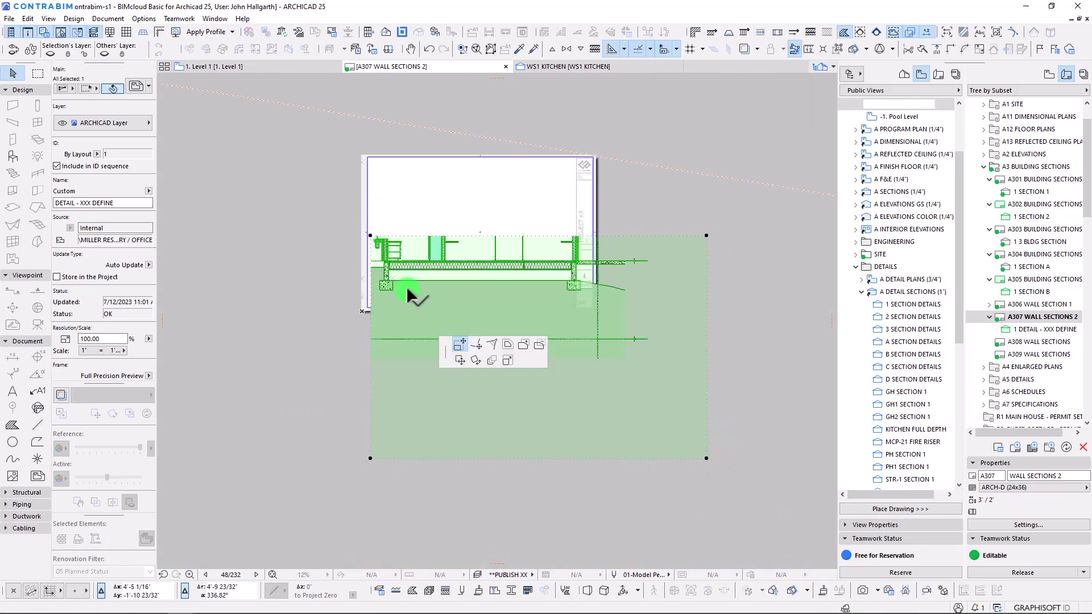
{"action": "scroll", "coordinate": [410, 289], "scroll_direction": "up", "scroll_amount": 5}
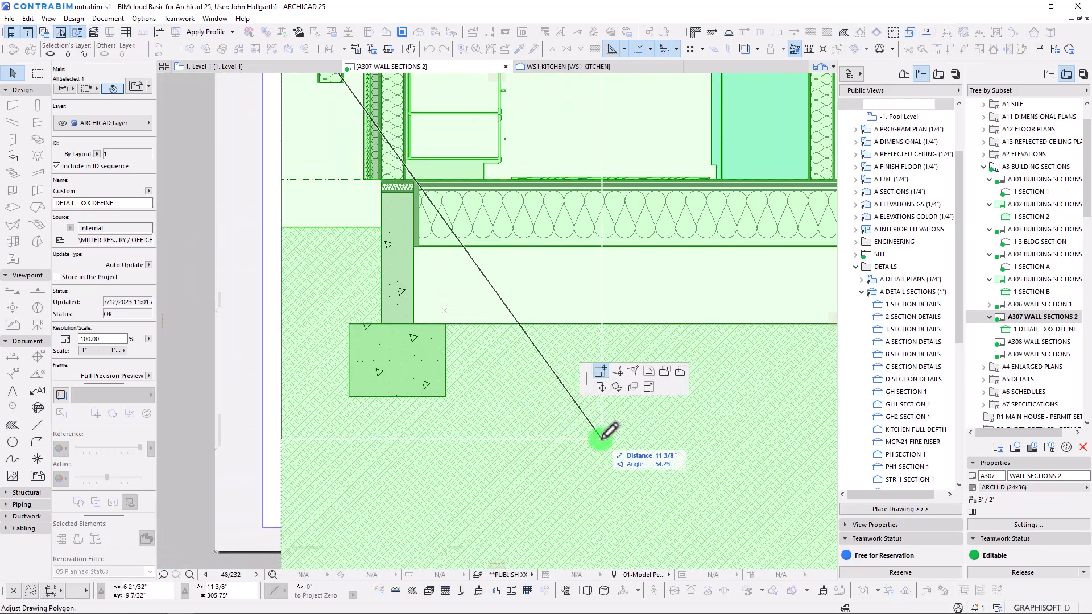
{"action": "scroll", "coordinate": [591, 421], "scroll_direction": "down", "scroll_amount": 2}
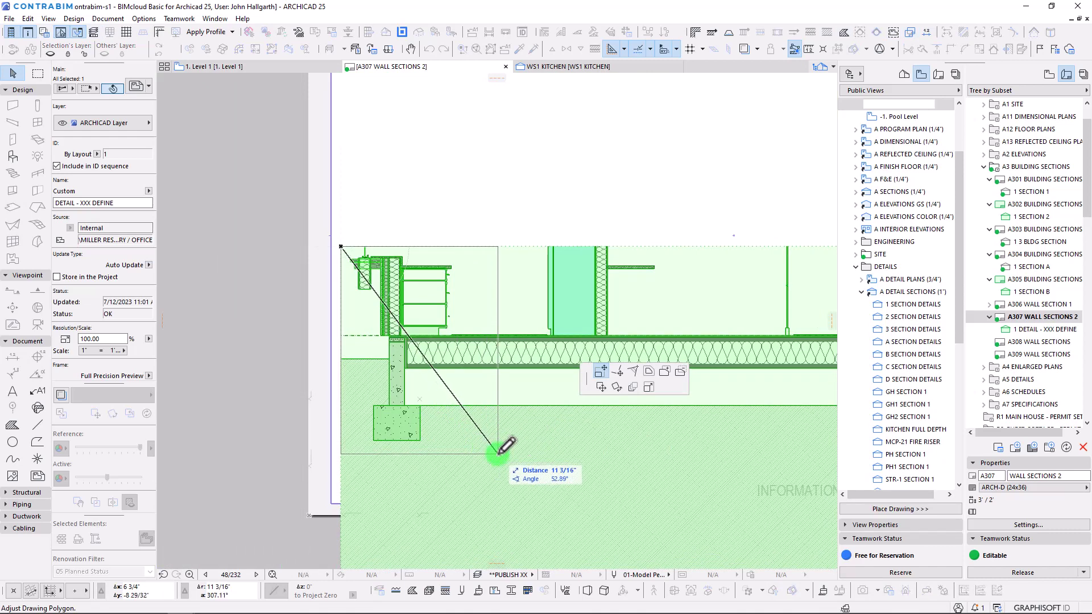
{"action": "left_click", "coordinate": [499, 449]}
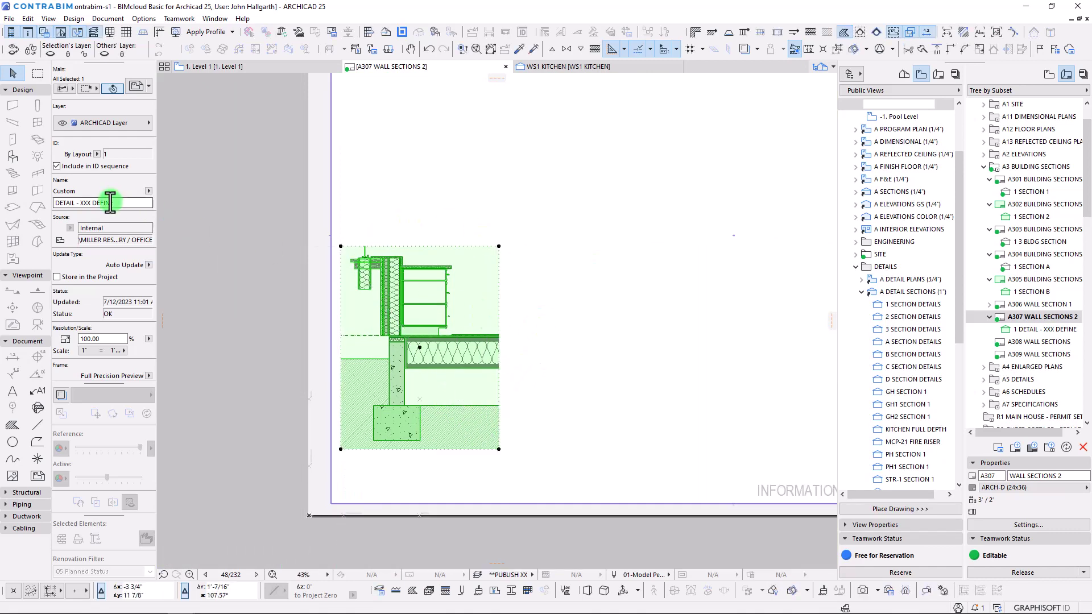
Try naming the drawing by its view name only and switch the naming back to Custom
{"action": "left_click", "coordinate": [149, 191]}
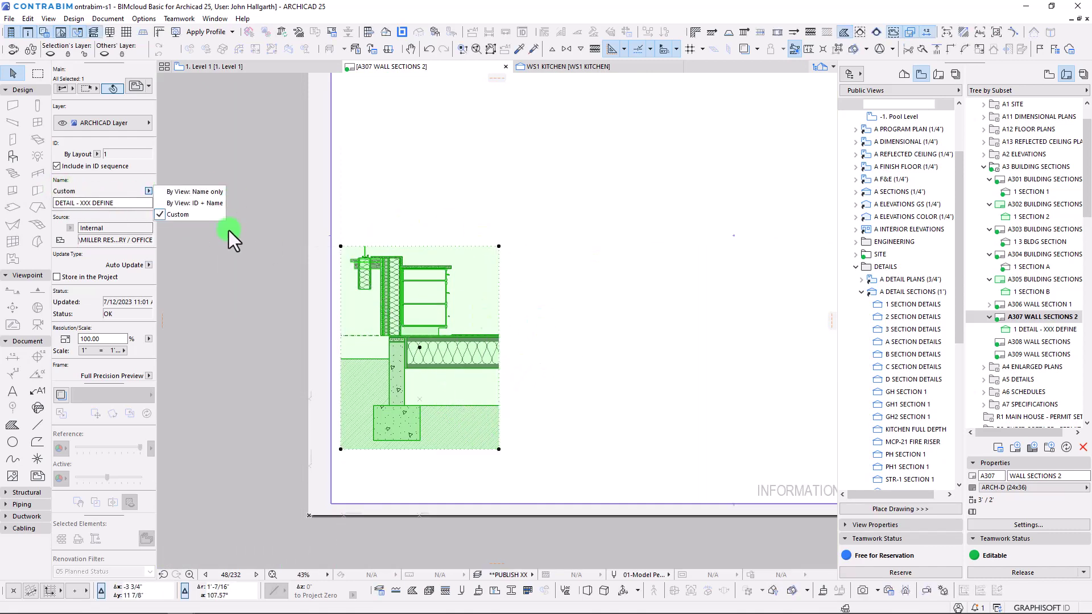
{"action": "left_click", "coordinate": [193, 196]}
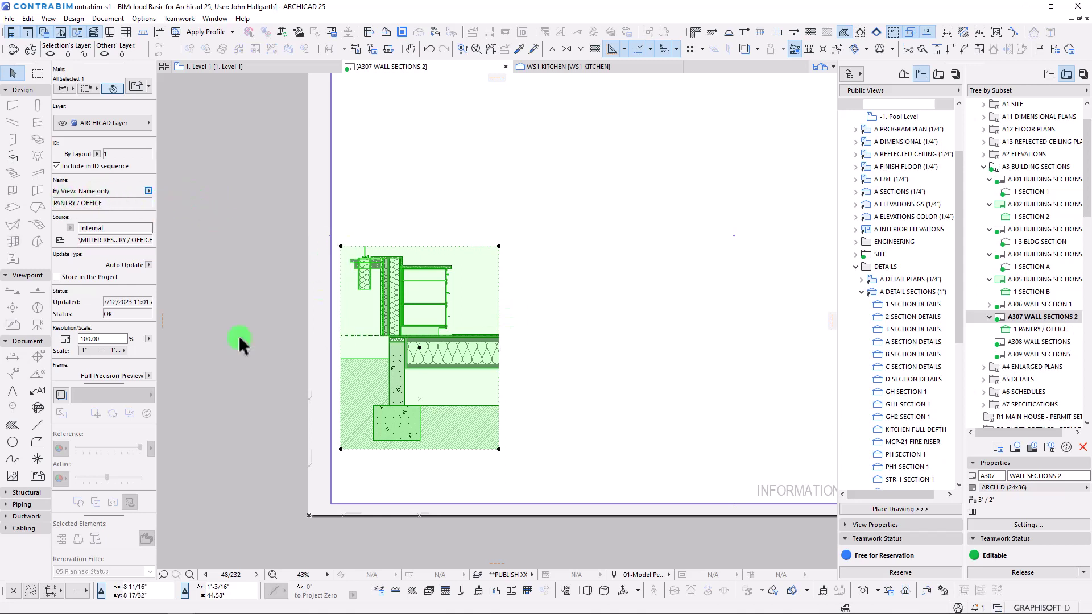
{"action": "left_click", "coordinate": [148, 190]}
{"action": "left_click", "coordinate": [175, 212]}
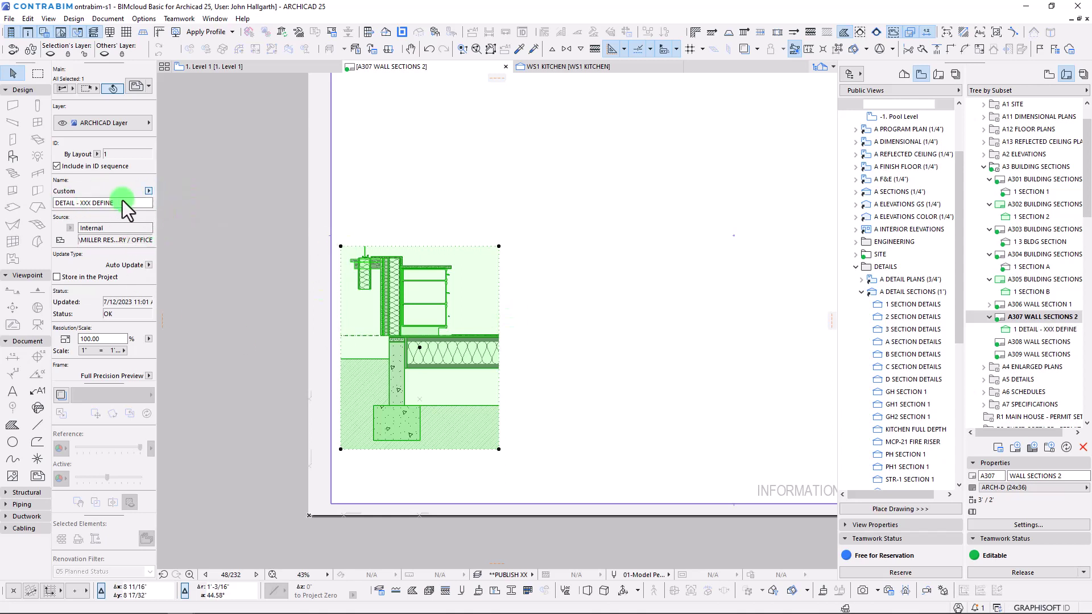
Rename the cropped drawing as DETAIL - COUNTER
{"action": "left_click_drag", "start_coordinate": [124, 206], "coordinate": [85, 209]}
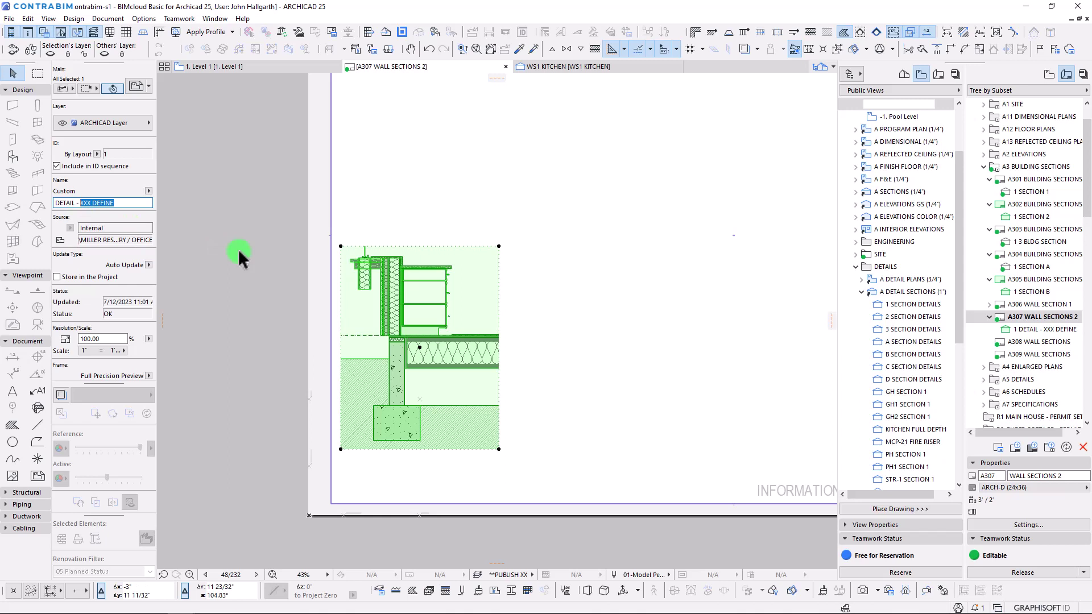
{"action": "type", "text": "SINK"}
{"action": "key", "text": "BackSpace"}
{"action": "key", "text": "BackSpace"}
{"action": "key", "text": "BackSpace"}
{"action": "key", "text": "BackSpace"}
{"action": "type", "text": "PA"}
{"action": "key", "text": "BackSpace"}
{"action": "key", "text": "BackSpace"}
{"action": "type", "text": "COUNTER"}
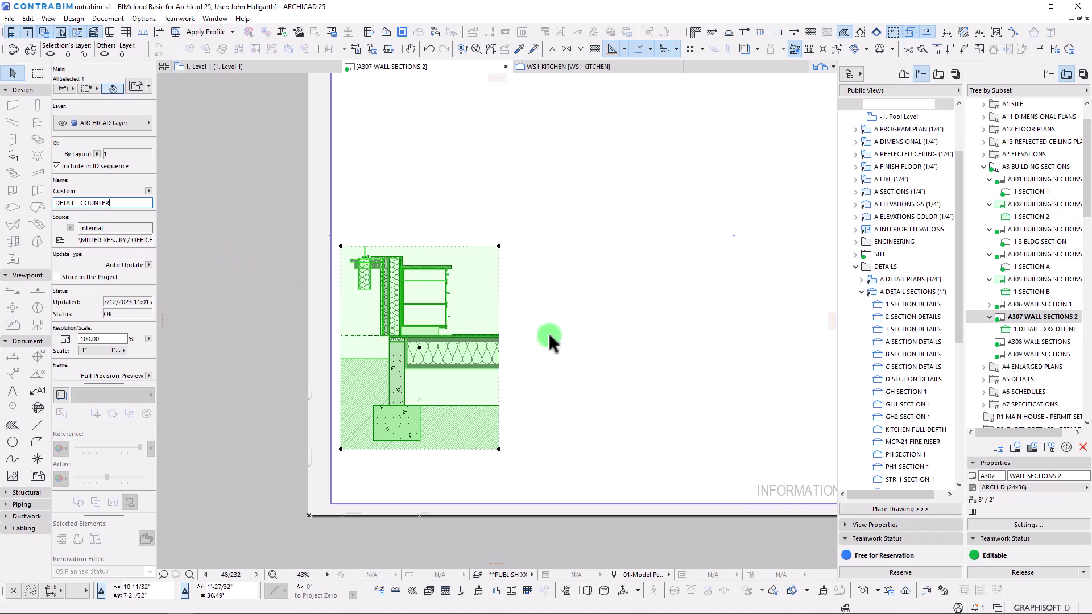
{"action": "key", "text": "Return"}
Move the counter detail about 21/32 inch to the right and extend its frame's left edge back toward the sheet border
{"action": "scroll", "coordinate": [475, 443], "scroll_direction": "down", "scroll_amount": 2}
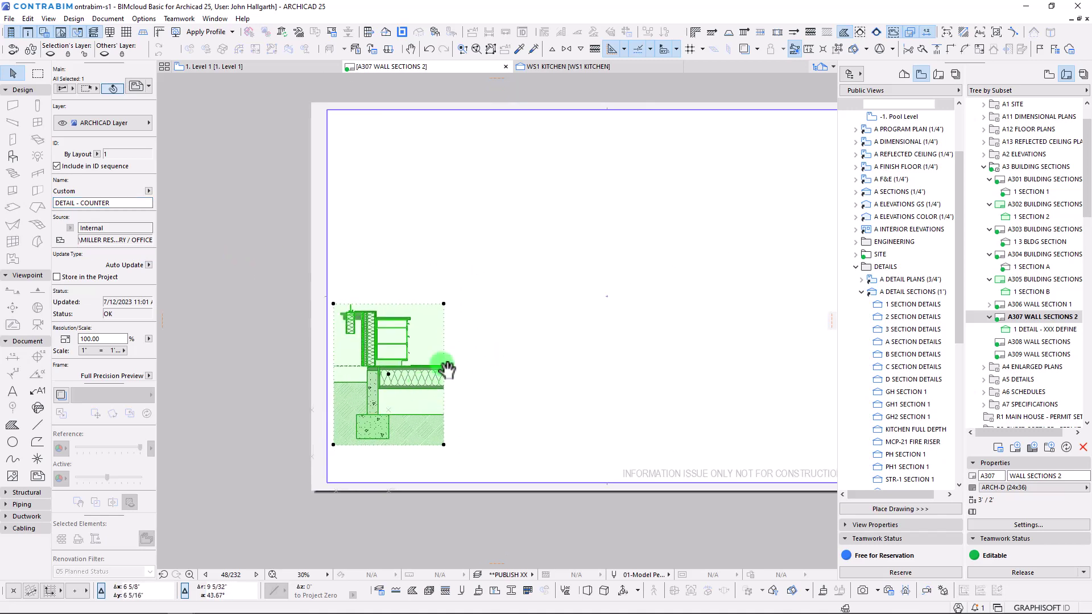
{"action": "key", "text": "ctrl+d"}
{"action": "left_click", "coordinate": [438, 340]}
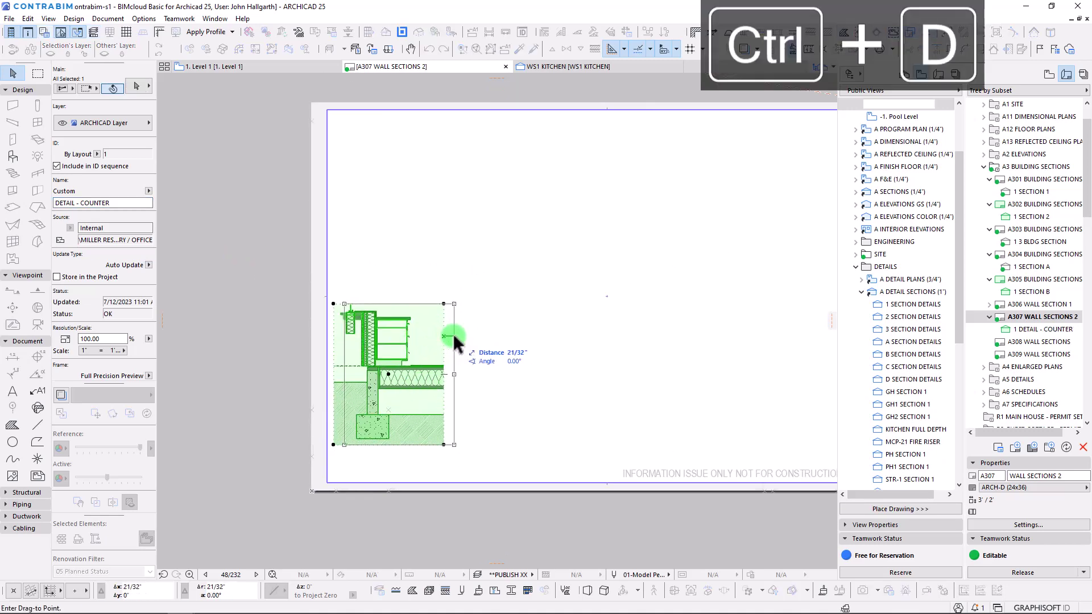
{"action": "left_click", "coordinate": [448, 344]}
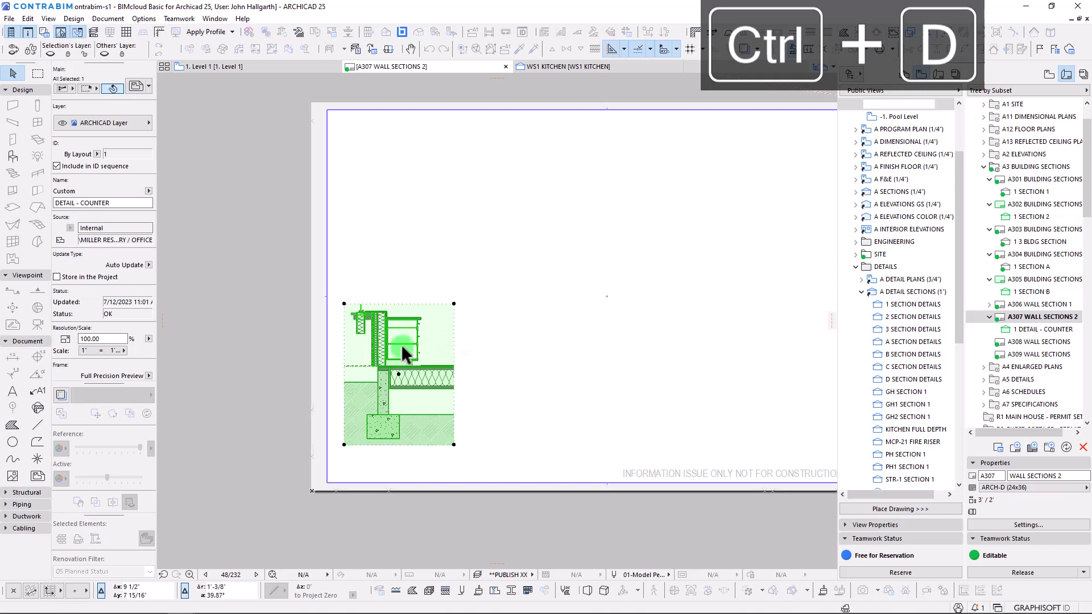
{"action": "left_click", "coordinate": [343, 348]}
{"action": "left_click", "coordinate": [334, 344]}
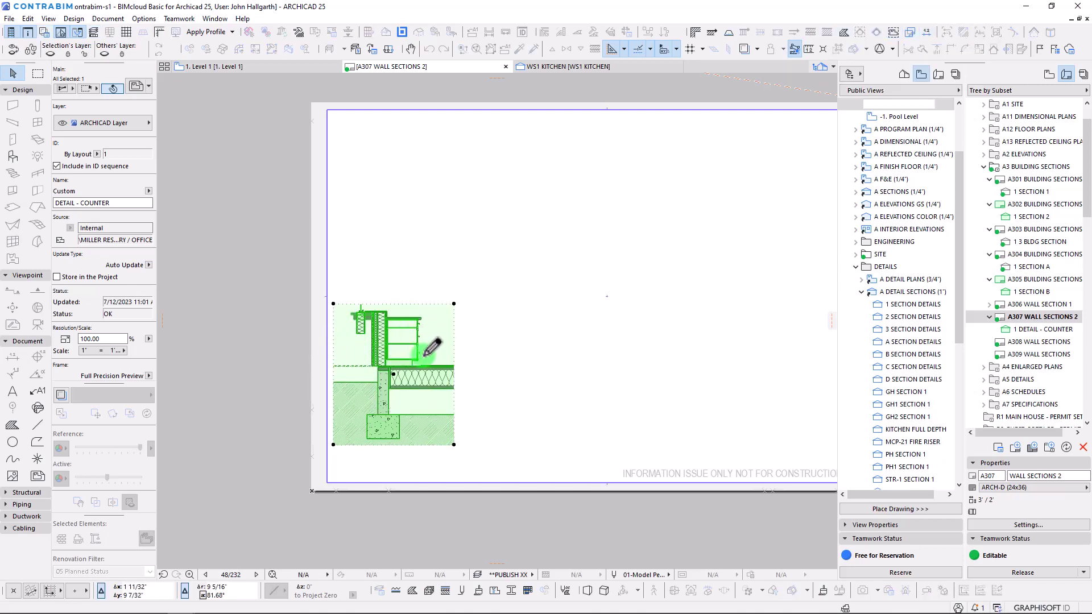
Shift the counter detail slightly farther right and widen its frame on the left again, keeping it just inside the sheet border
{"action": "key", "text": "ctrl+d"}
{"action": "left_click", "coordinate": [442, 345]}
{"action": "left_click", "coordinate": [454, 344]}
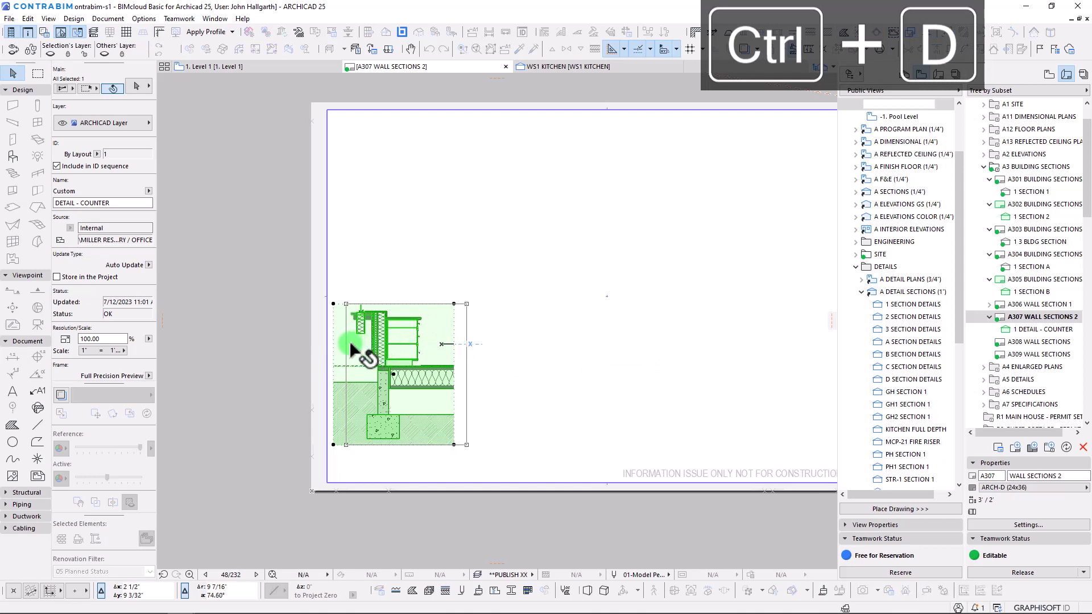
{"action": "left_click", "coordinate": [345, 345]}
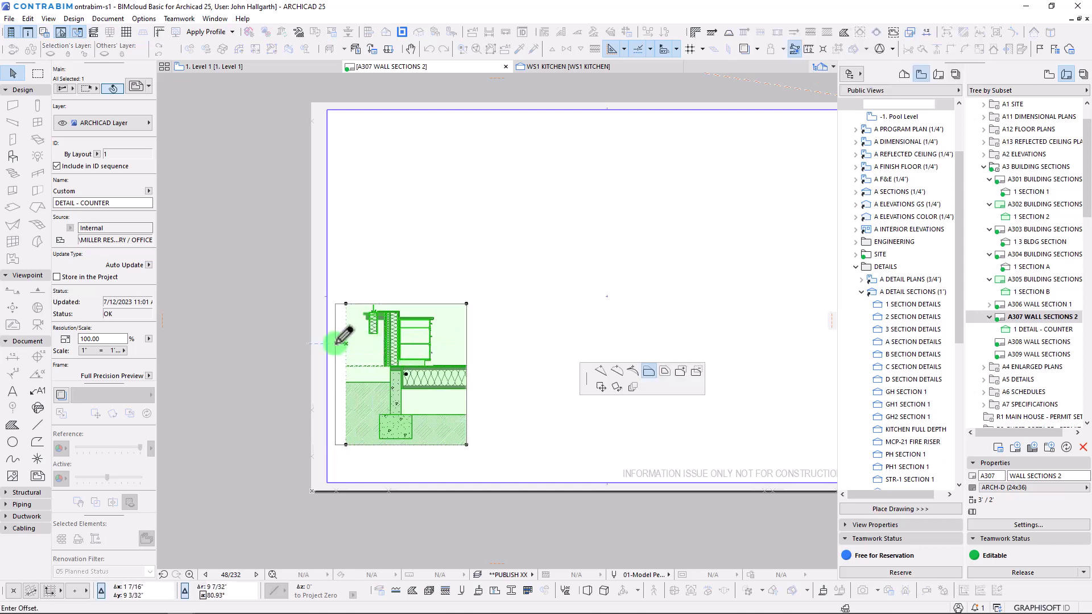
{"action": "left_click", "coordinate": [336, 344]}
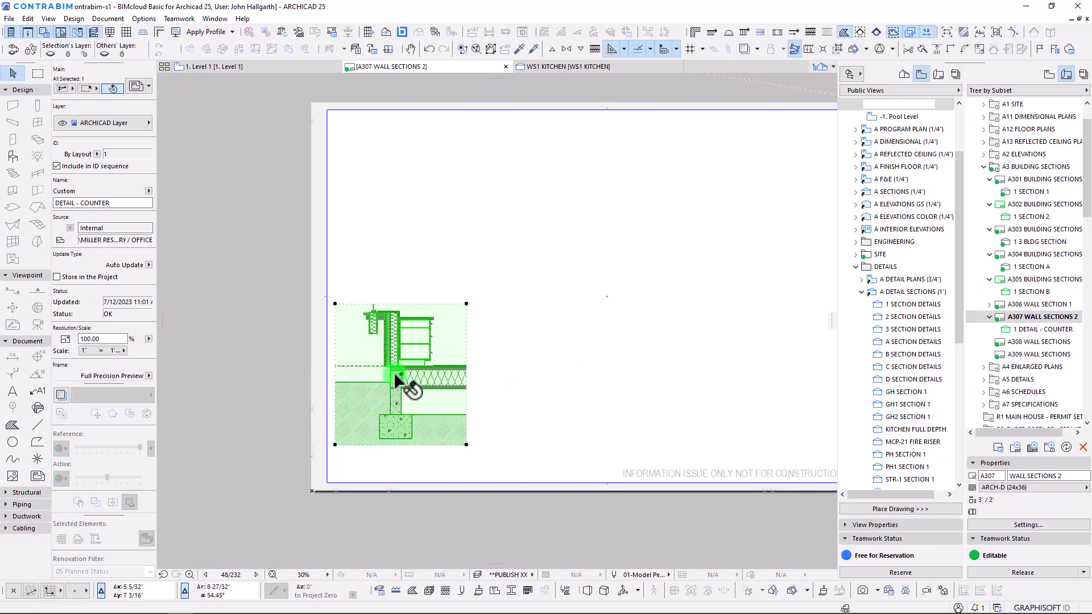
Place a copy of the counter detail directly above the original, leaving a small gap between the frames
{"action": "key", "text": "ctrl+shift+d"}
{"action": "left_click_drag", "start_coordinate": [401, 376], "coordinate": [401, 226]}
{"action": "left_click", "coordinate": [401, 222]}
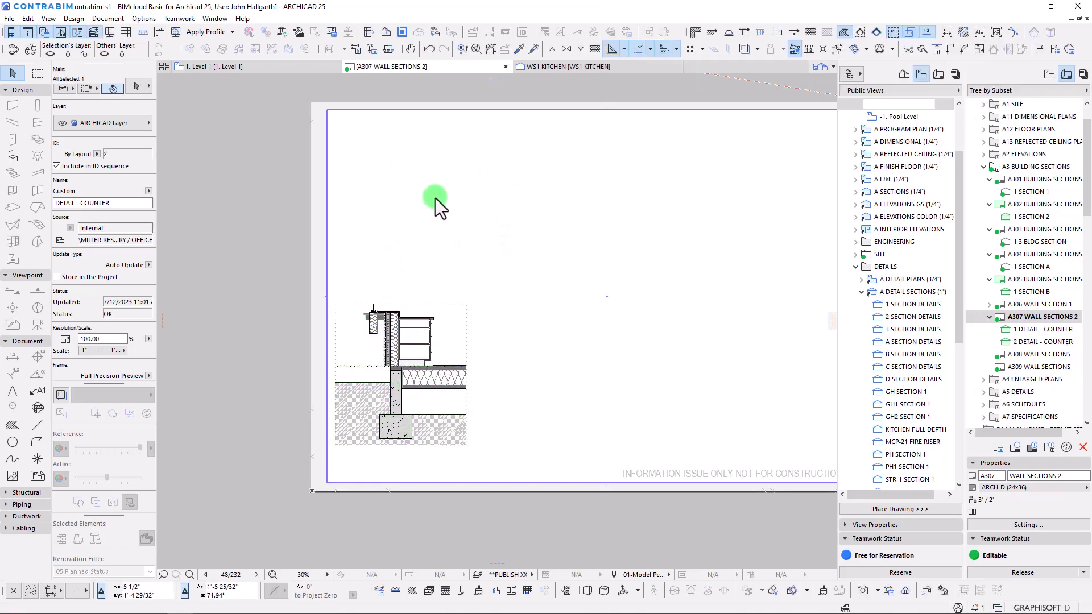
Shift the upper copy's content down within its frame to show the roof eave, and lower the frame's top edge slightly
{"action": "left_click", "coordinate": [401, 221]}
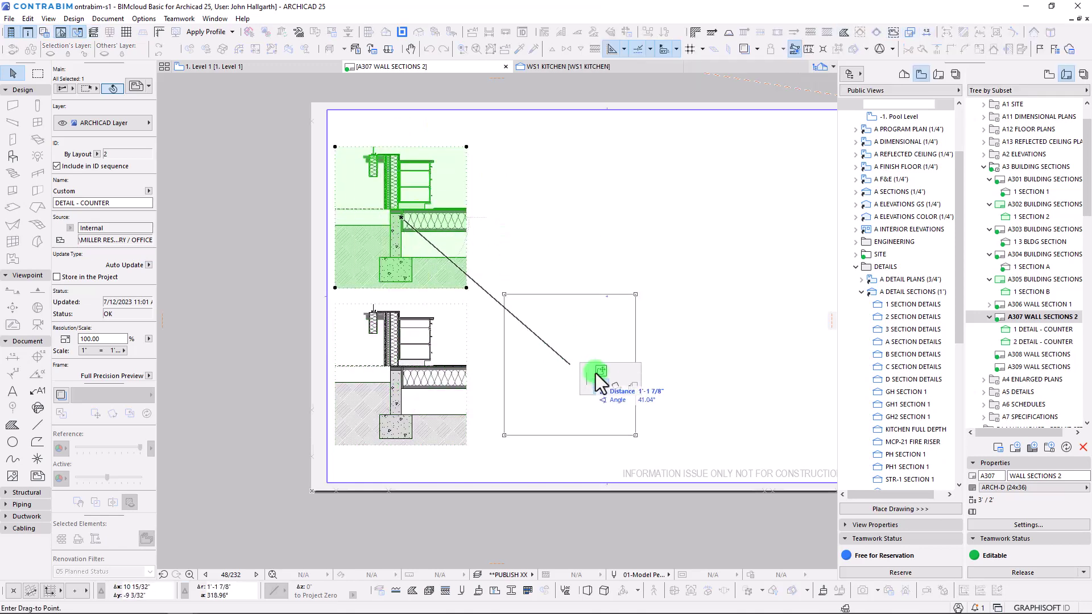
{"action": "left_click", "coordinate": [401, 391]}
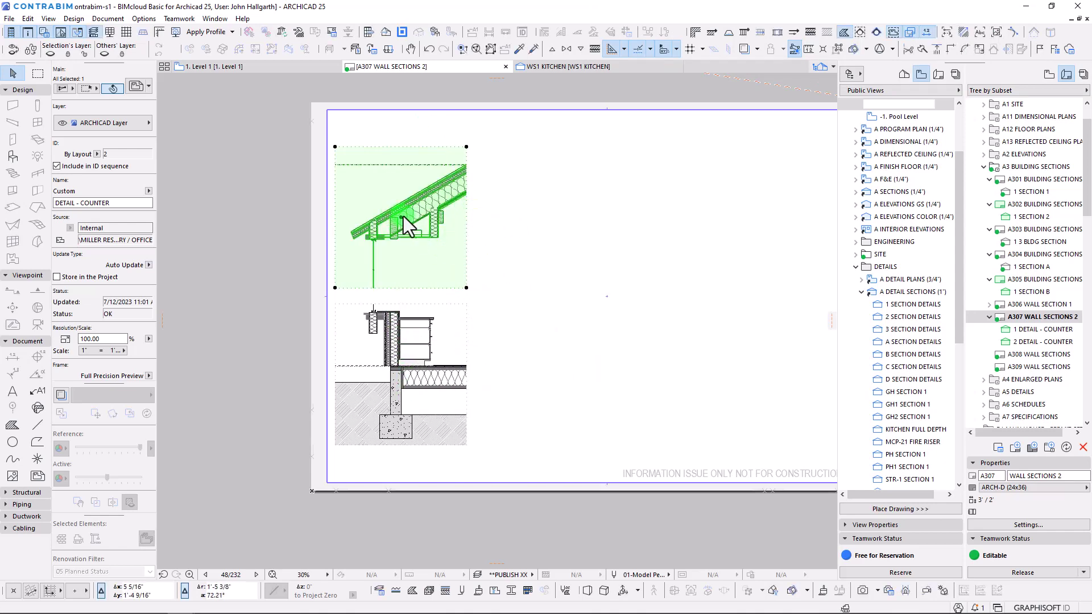
{"action": "left_click", "coordinate": [402, 218]}
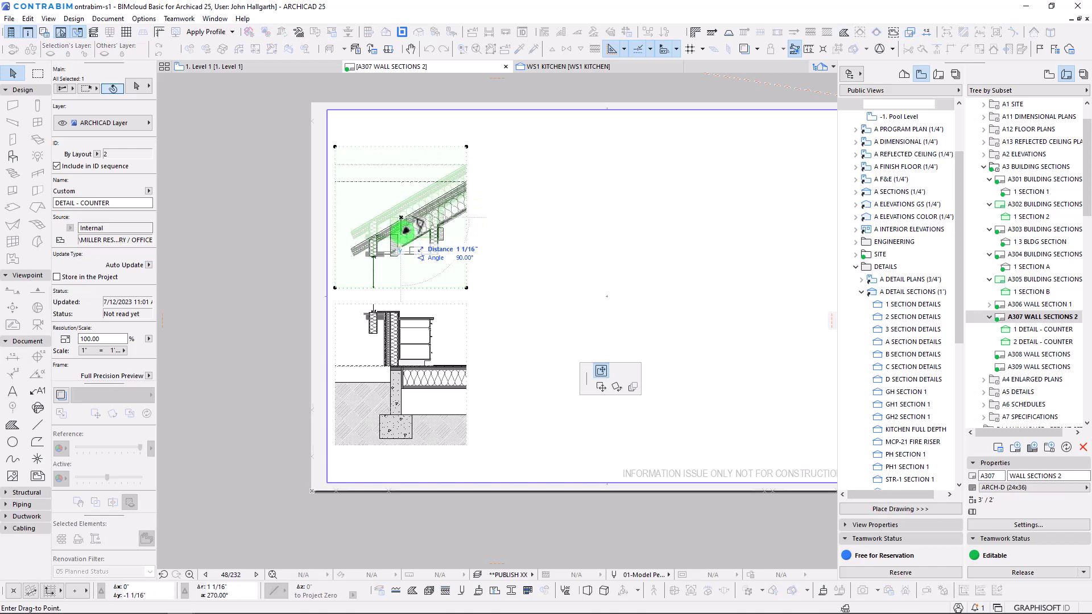
{"action": "left_click", "coordinate": [402, 234]}
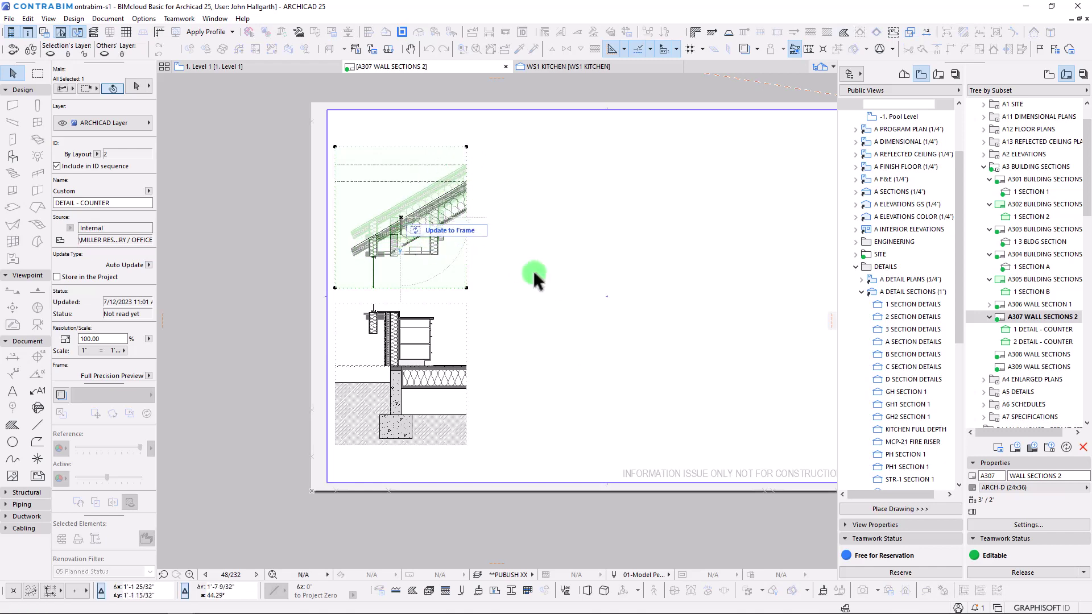
{"action": "left_click", "coordinate": [416, 148]}
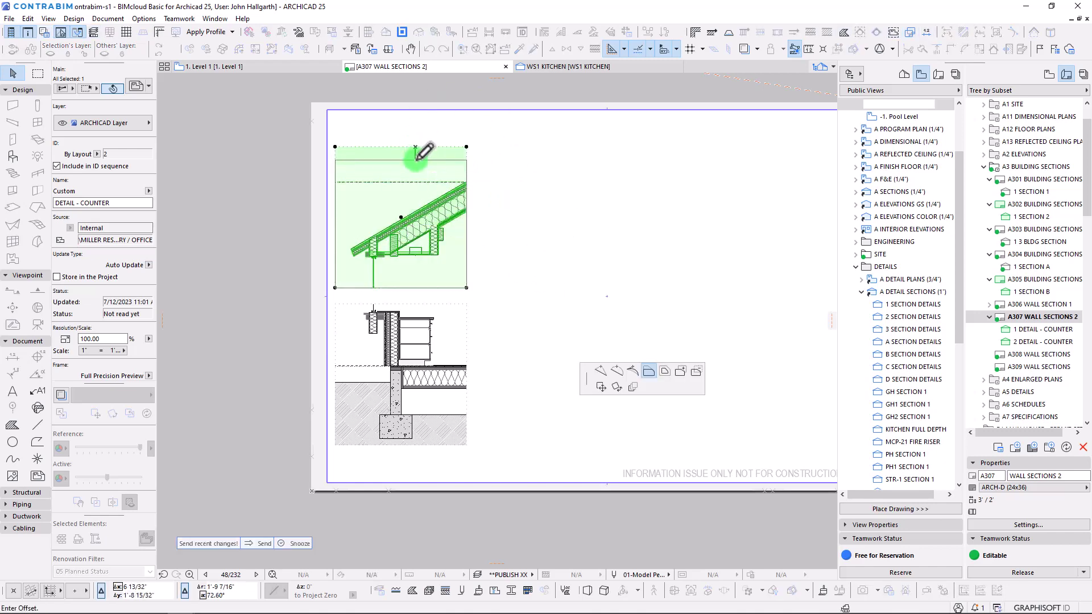
{"action": "left_click", "coordinate": [418, 160]}
Place a copy of the eave detail to its right on the same row, with a small gap between the frames
{"action": "key", "text": "ctrl+shift+d"}
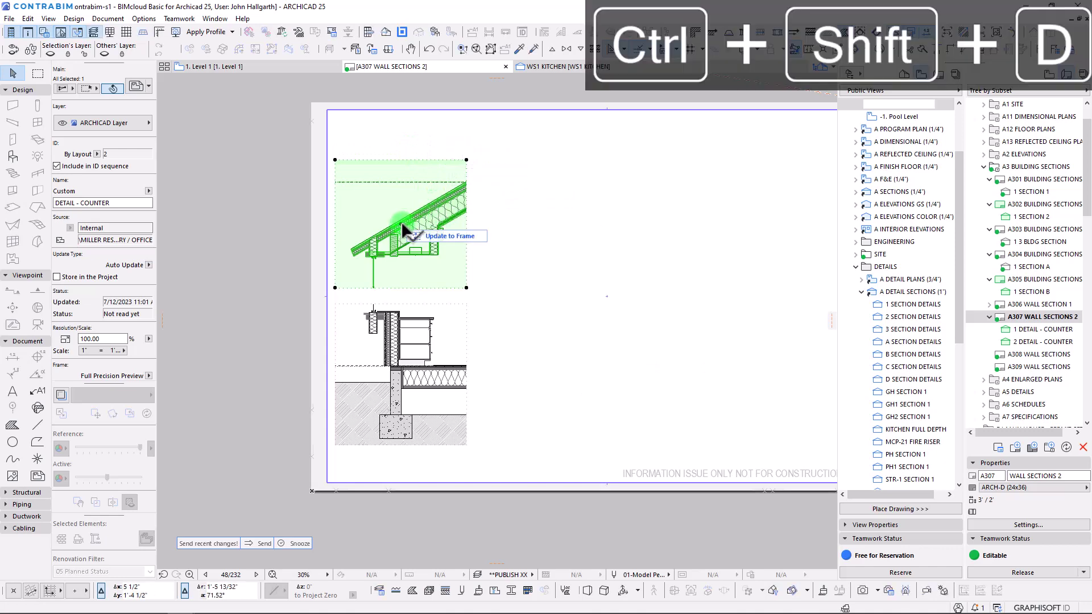
{"action": "left_click", "coordinate": [402, 225]}
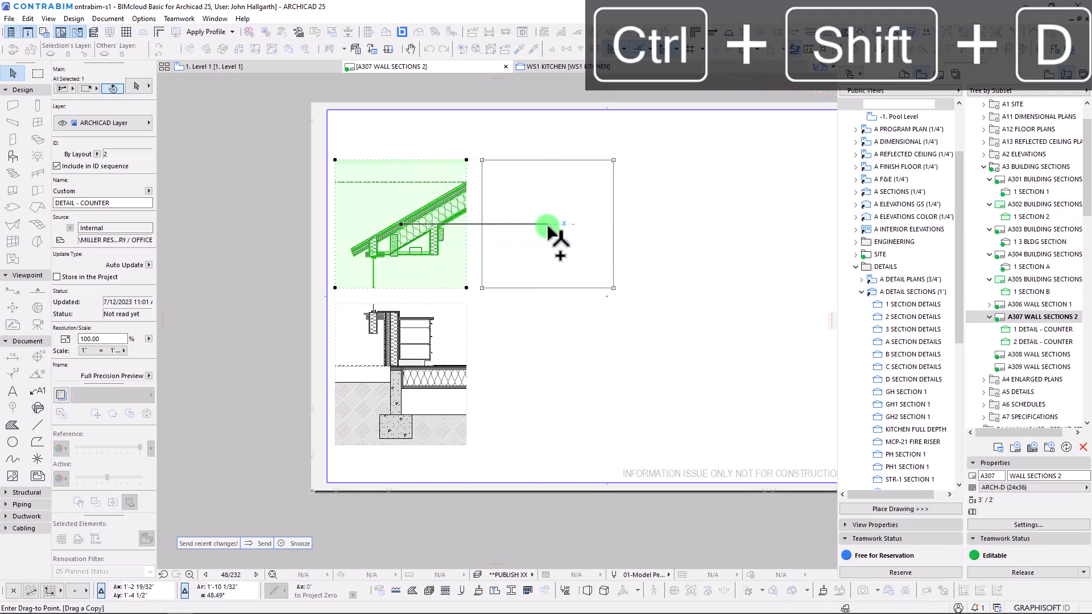
{"action": "left_click", "coordinate": [549, 225]}
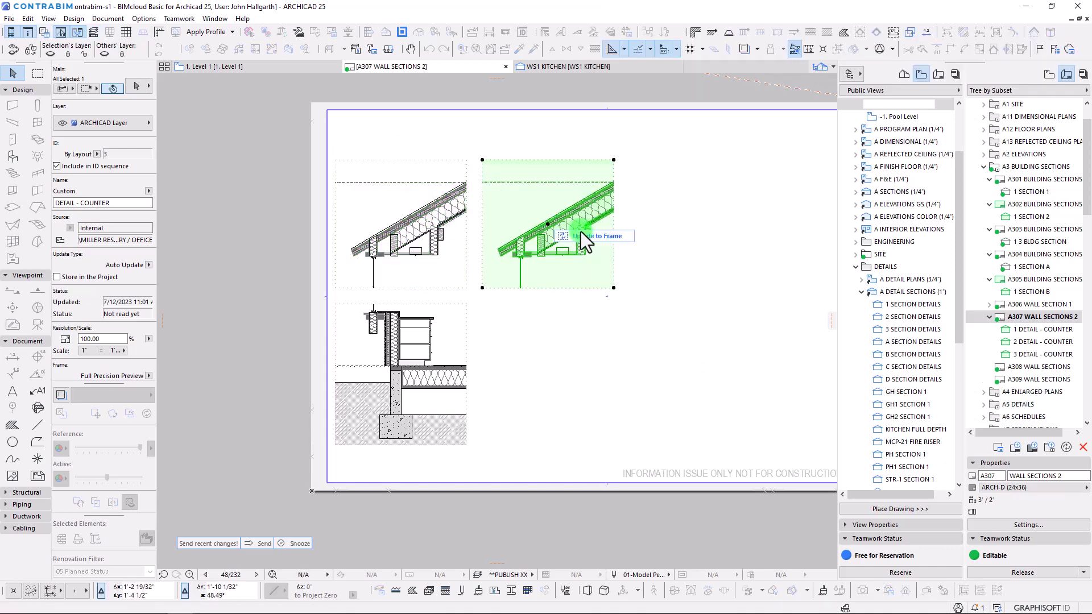
Reposition the third detail's content within its frame to show the roof slope over the interior wall and upper floor structure
{"action": "left_click", "coordinate": [548, 224]}
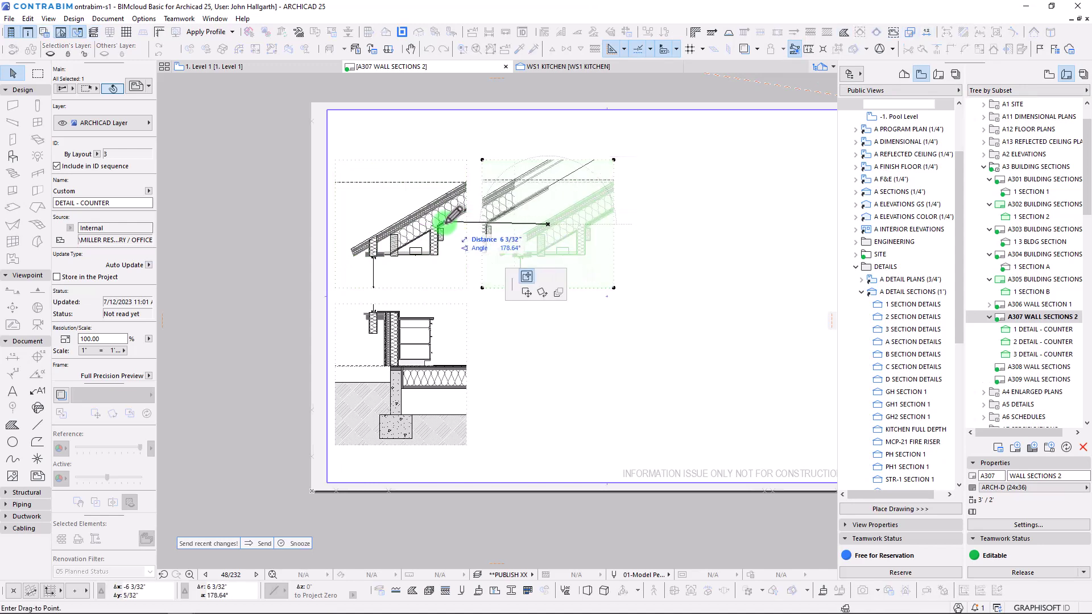
{"action": "left_click", "coordinate": [419, 224]}
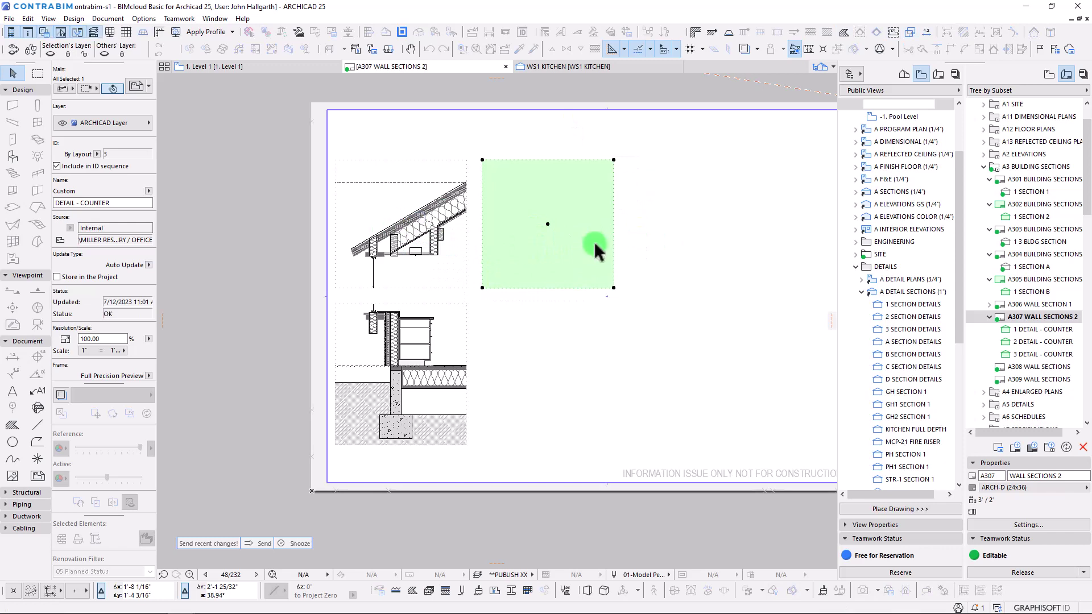
{"action": "middle_click_drag", "start_coordinate": [660, 233], "coordinate": [560, 302]}
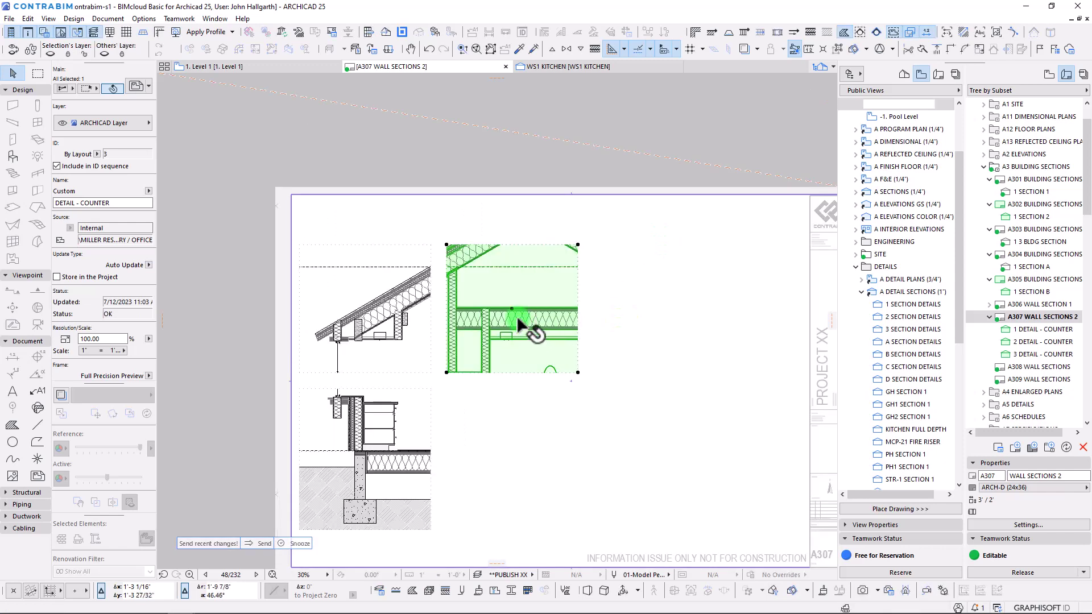
{"action": "left_click", "coordinate": [512, 310]}
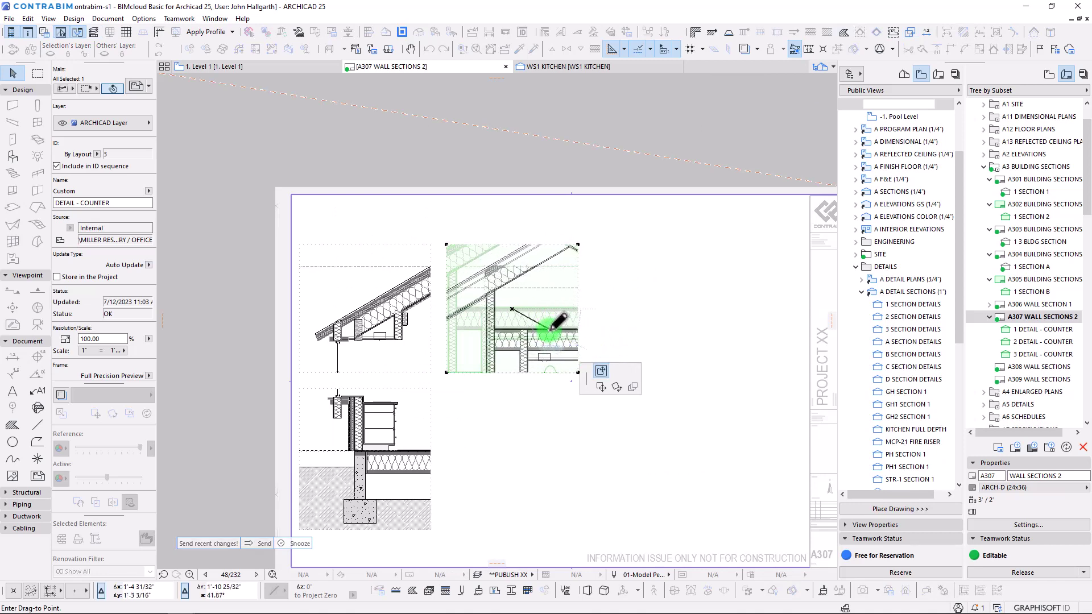
{"action": "left_click", "coordinate": [573, 313]}
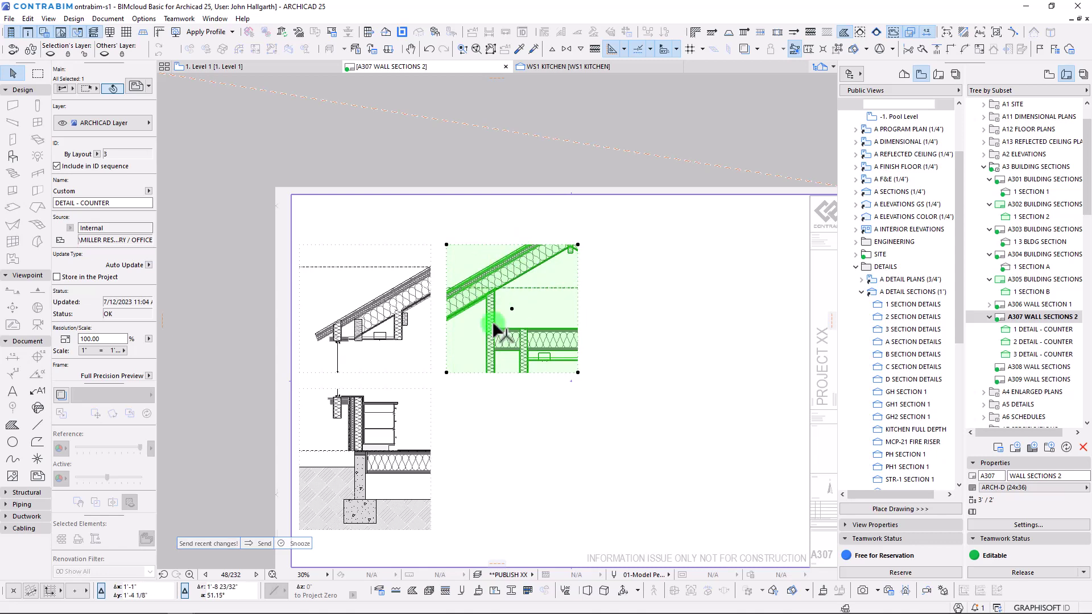
{"action": "left_click", "coordinate": [512, 310]}
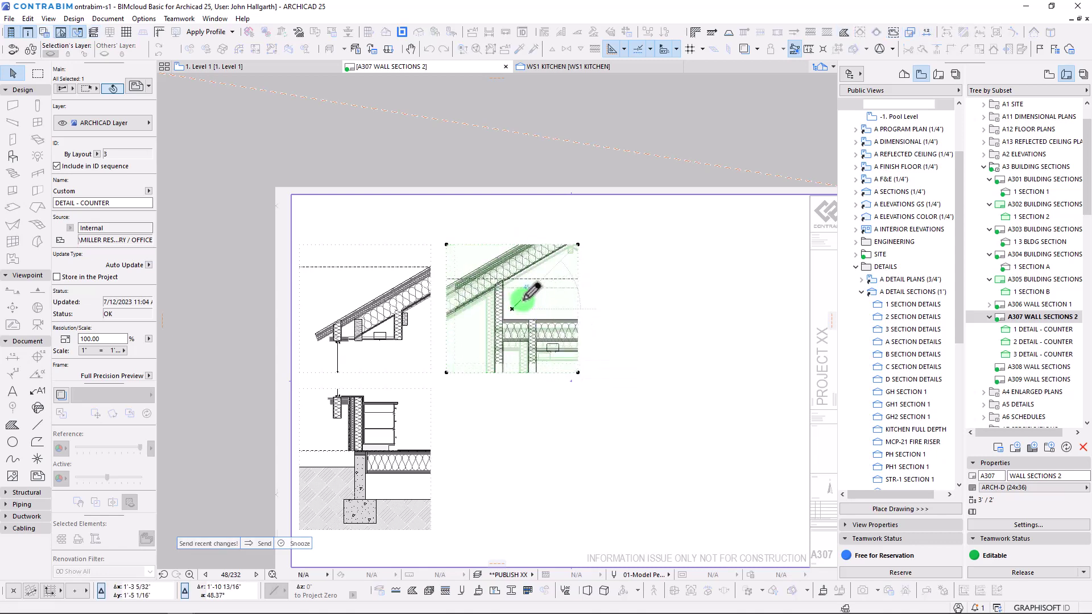
{"action": "left_click", "coordinate": [464, 262]}
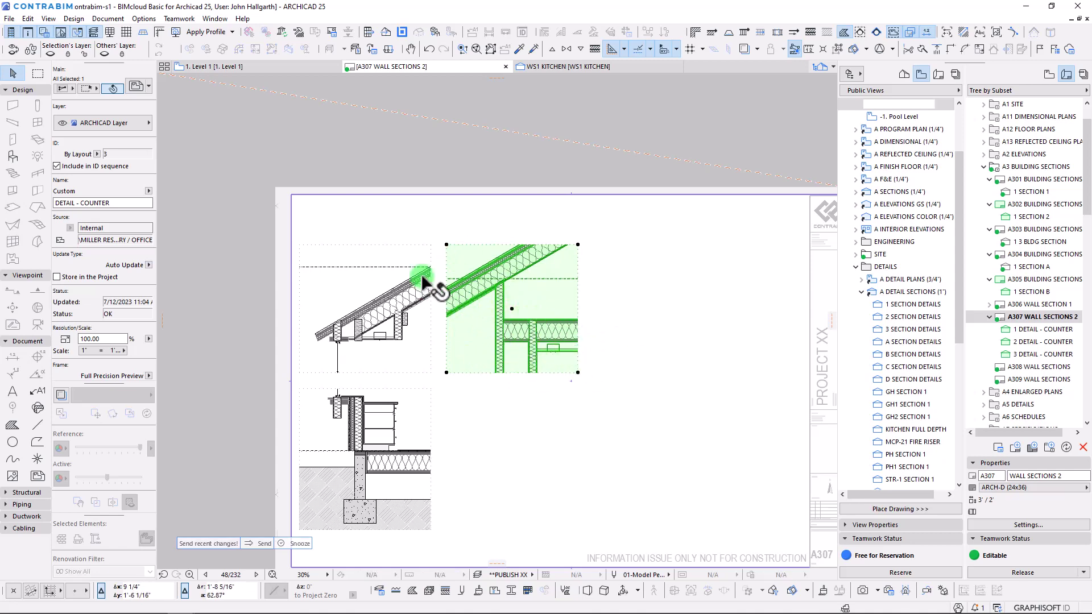
Add a guide line along the eave detail's roof slope and move the third detail so its roofline sits on that guide
{"action": "left_click_drag", "start_coordinate": [483, 78], "coordinate": [392, 290]}
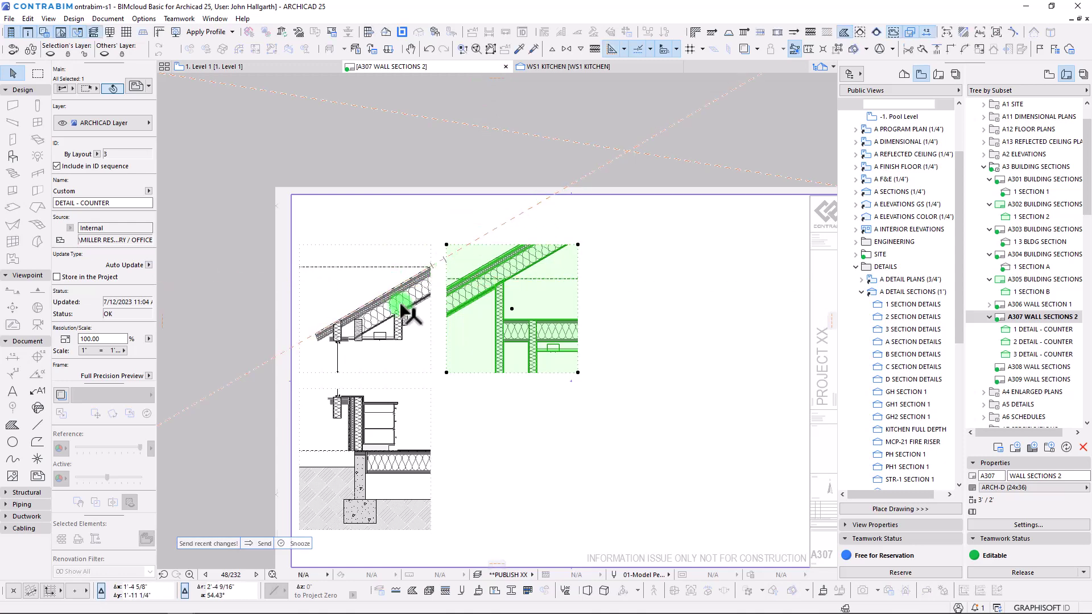
{"action": "scroll", "coordinate": [515, 273], "scroll_direction": "up", "scroll_amount": 5}
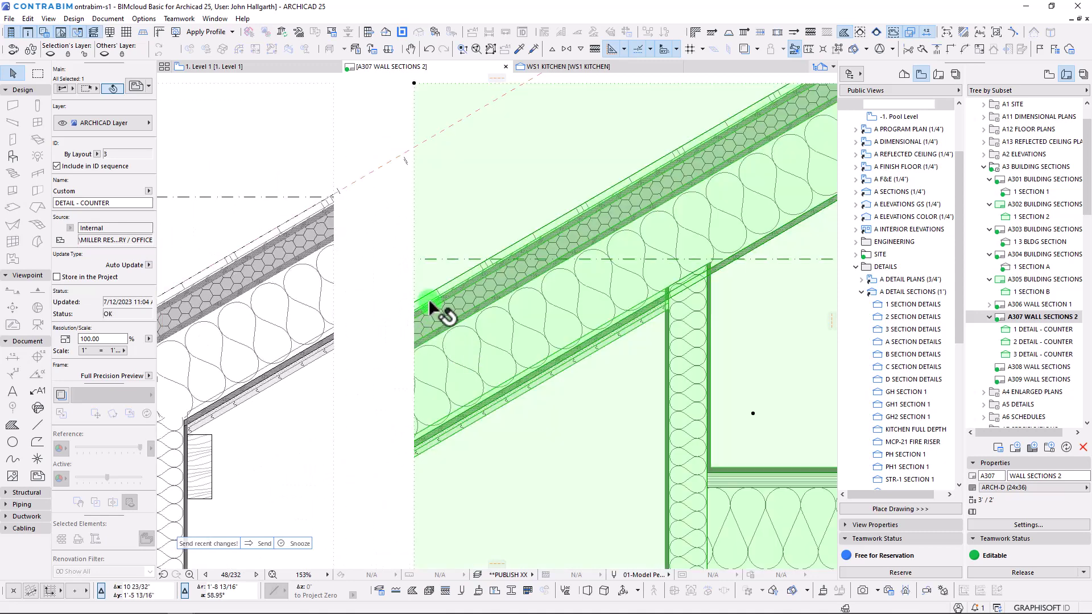
{"action": "key", "text": "ctrl+d"}
{"action": "left_click", "coordinate": [420, 298]}
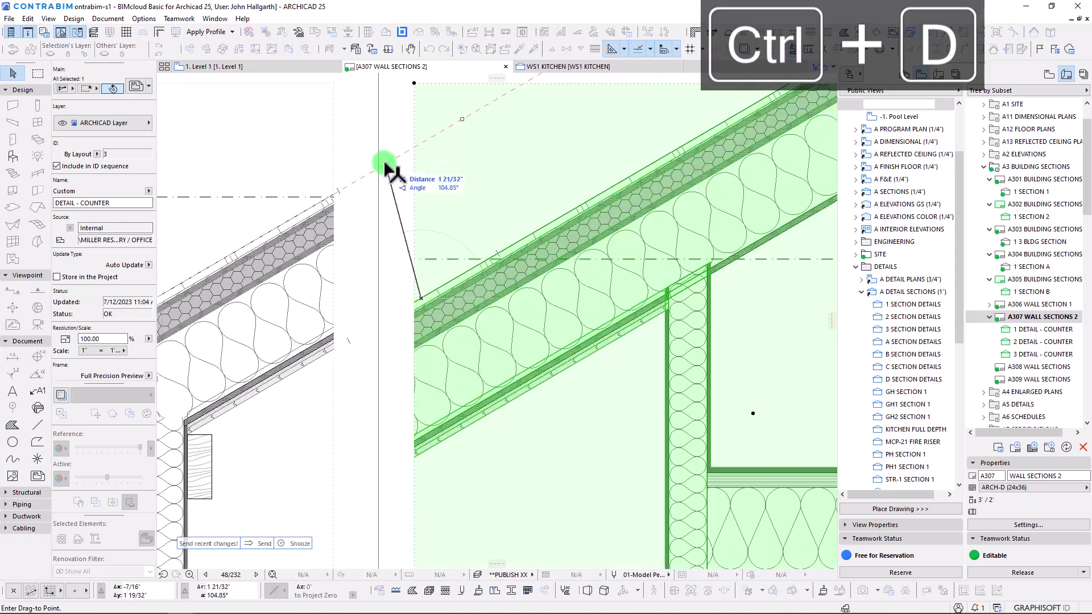
{"action": "left_click", "coordinate": [384, 163]}
Crop the third detail's frame from its lower outer corner to just past the interior wall, and raise its top edge slightly
{"action": "scroll", "coordinate": [454, 198], "scroll_direction": "down", "scroll_amount": 6}
{"action": "middle_click_drag", "start_coordinate": [454, 199], "coordinate": [397, 232]}
{"action": "left_click", "coordinate": [559, 341]}
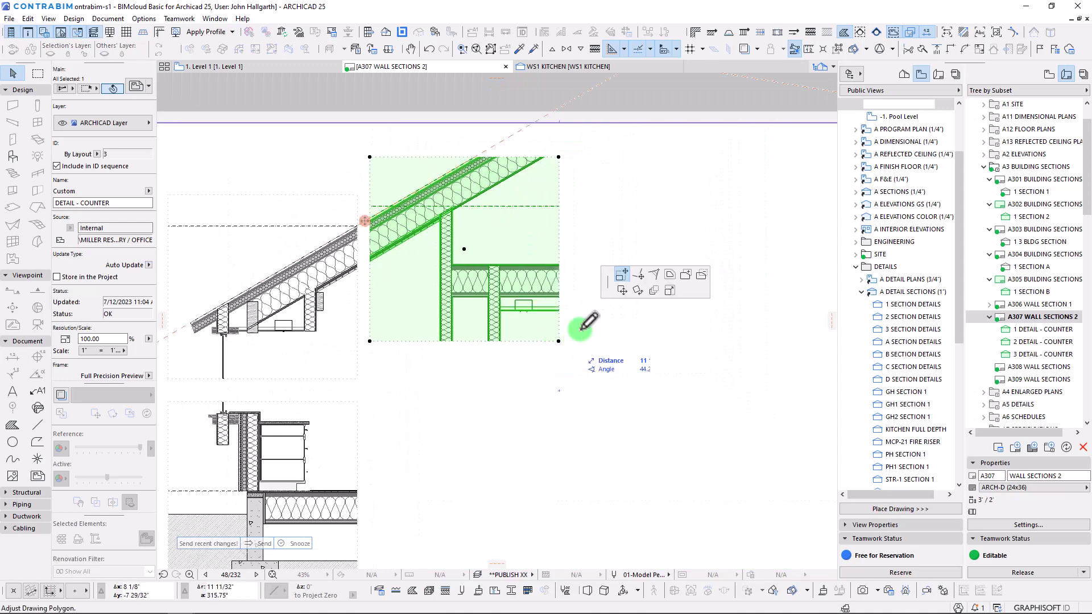
{"action": "left_click", "coordinate": [489, 254]}
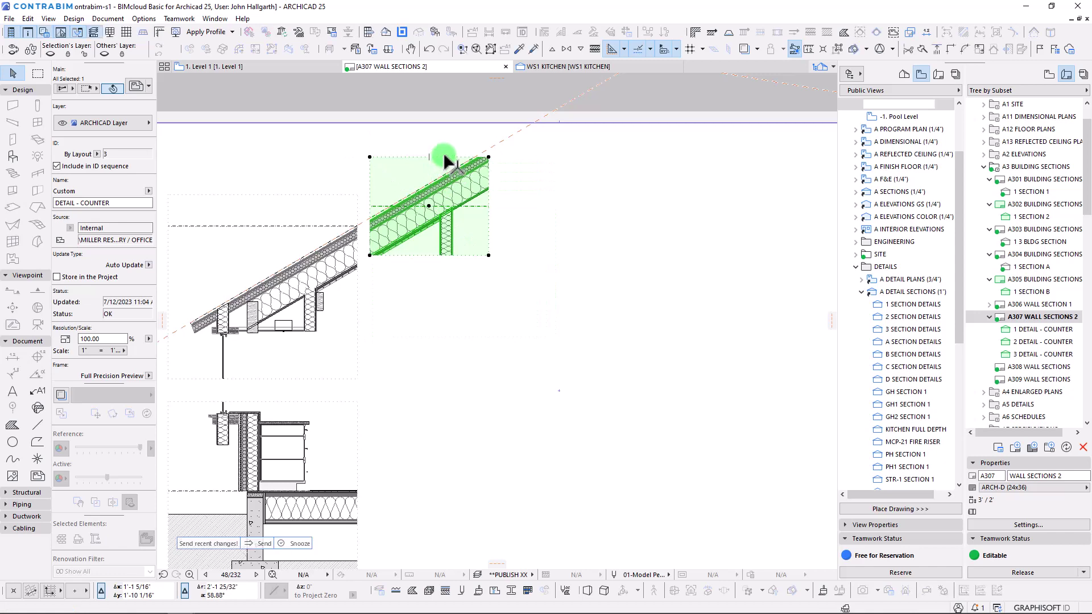
{"action": "left_click", "coordinate": [444, 157]}
{"action": "left_click", "coordinate": [446, 145]}
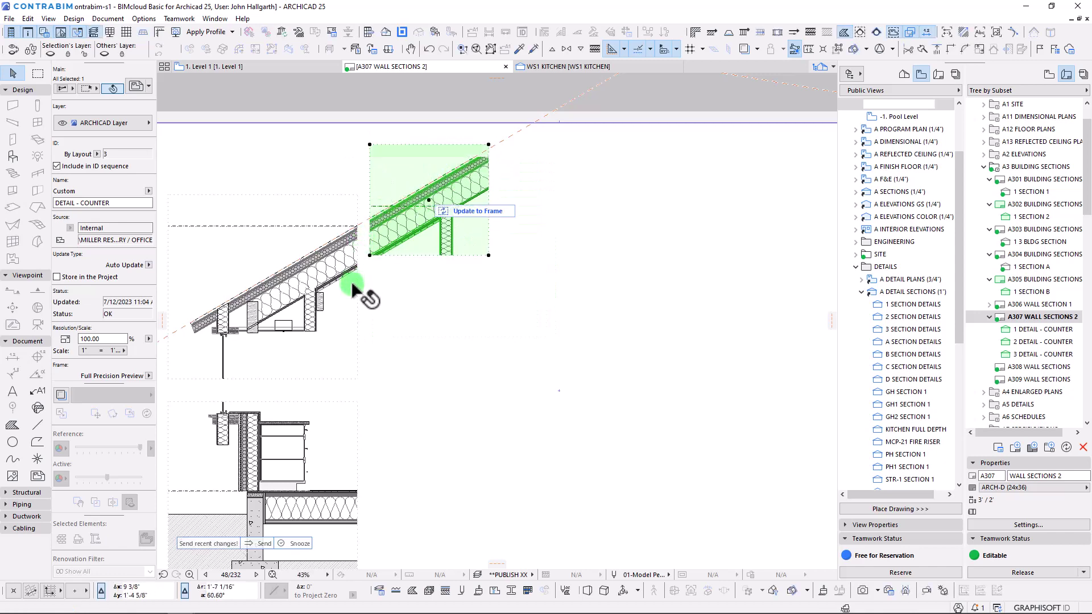
Narrow the eave detail's frame from its right edge and bring the counter detail's right edge in to match
{"action": "middle_click_drag", "start_coordinate": [344, 318], "coordinate": [490, 218]}
{"action": "left_click", "coordinate": [500, 211]}
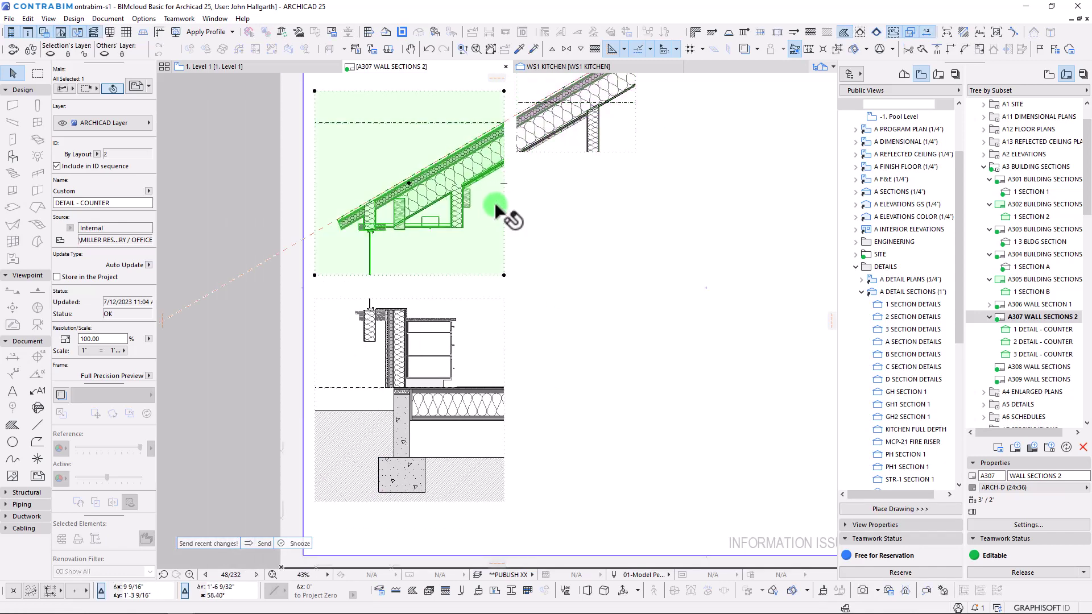
{"action": "left_click", "coordinate": [503, 205]}
{"action": "left_click", "coordinate": [488, 291]}
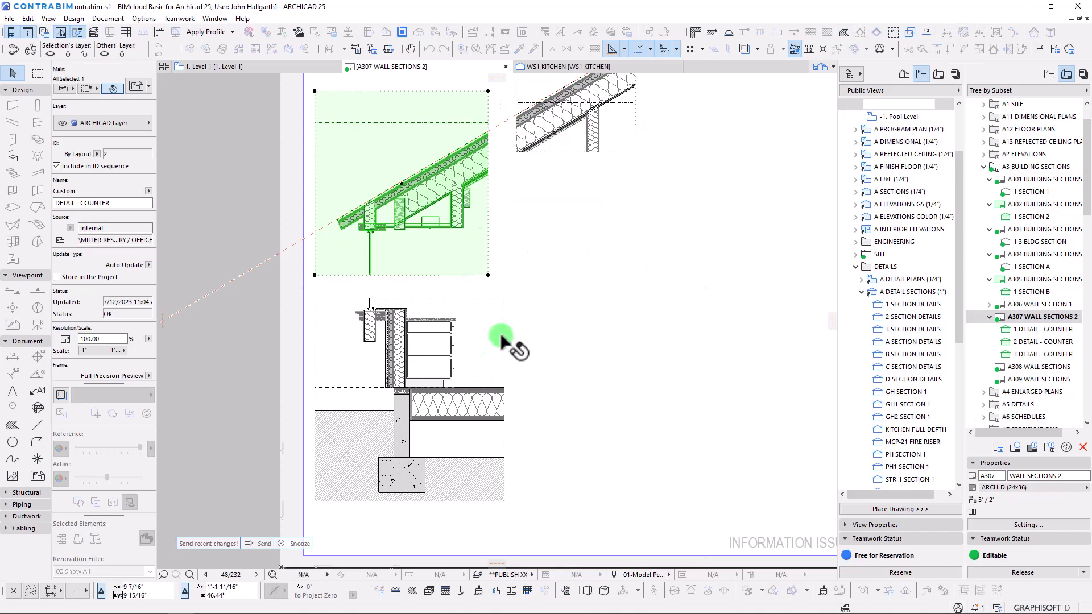
{"action": "left_click", "coordinate": [502, 338]}
{"action": "left_click", "coordinate": [504, 331]}
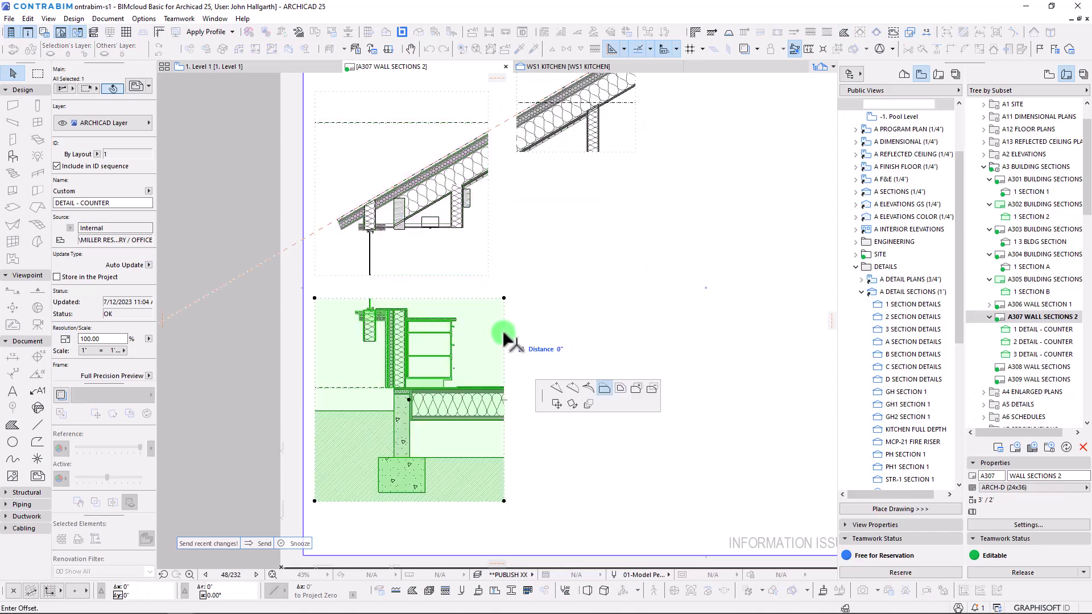
{"action": "left_click", "coordinate": [489, 272]}
Move the third detail down along the roof guide line to narrow its gap to the eave detail
{"action": "scroll", "coordinate": [520, 134], "scroll_direction": "up", "scroll_amount": 5}
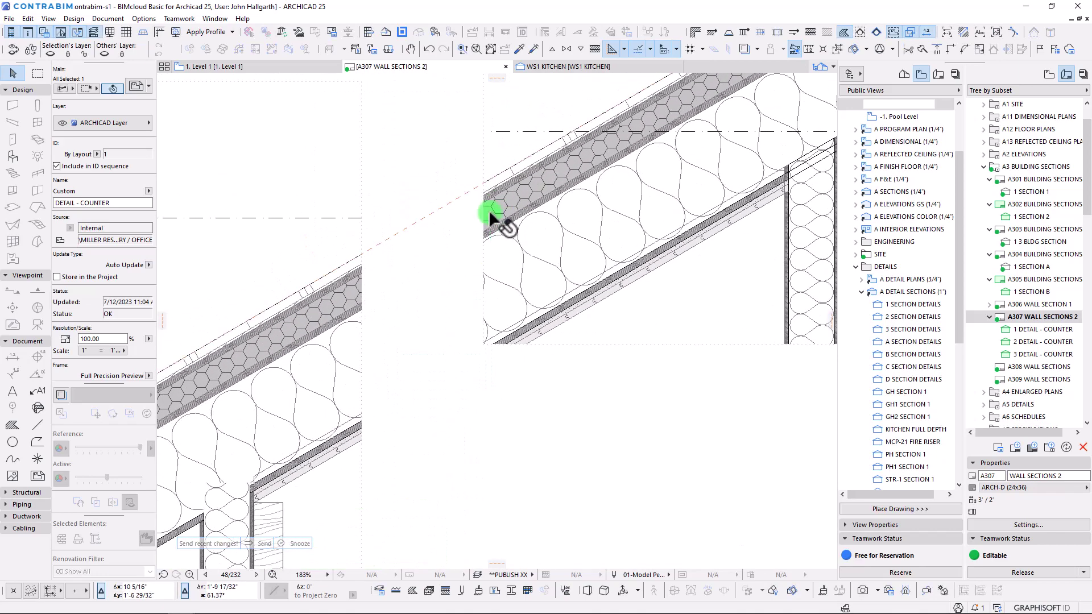
{"action": "left_click", "coordinate": [483, 184]}
{"action": "key", "text": "ctrl+d"}
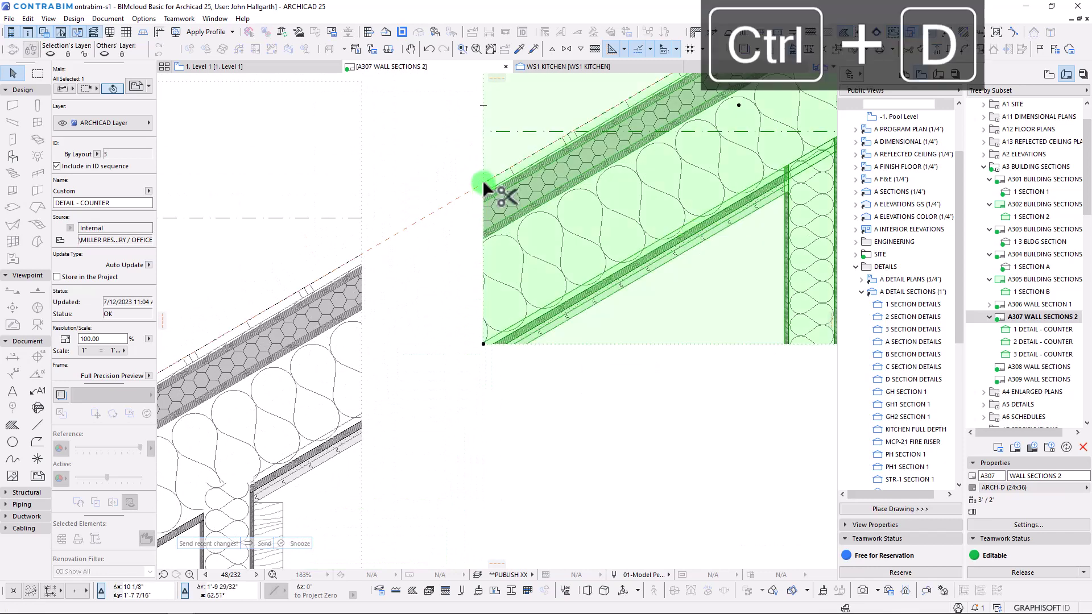
{"action": "left_click", "coordinate": [483, 183]}
{"action": "left_click", "coordinate": [396, 235]}
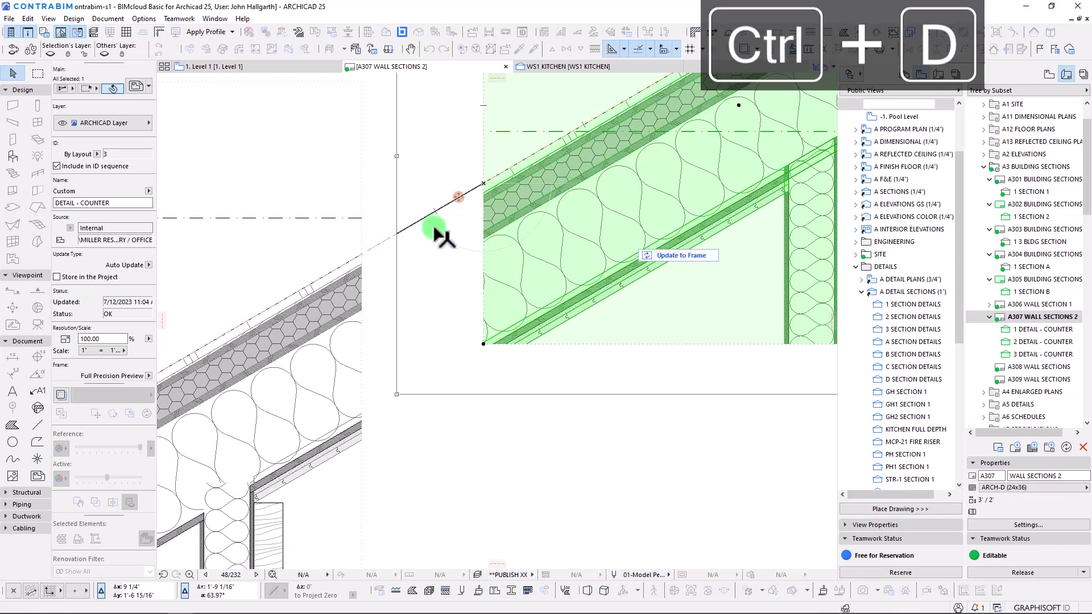
Copy the vertical break-line symbol with its masking fill from the A306 WALL SECTION 1 layout
{"action": "double_click", "coordinate": [1022, 305]}
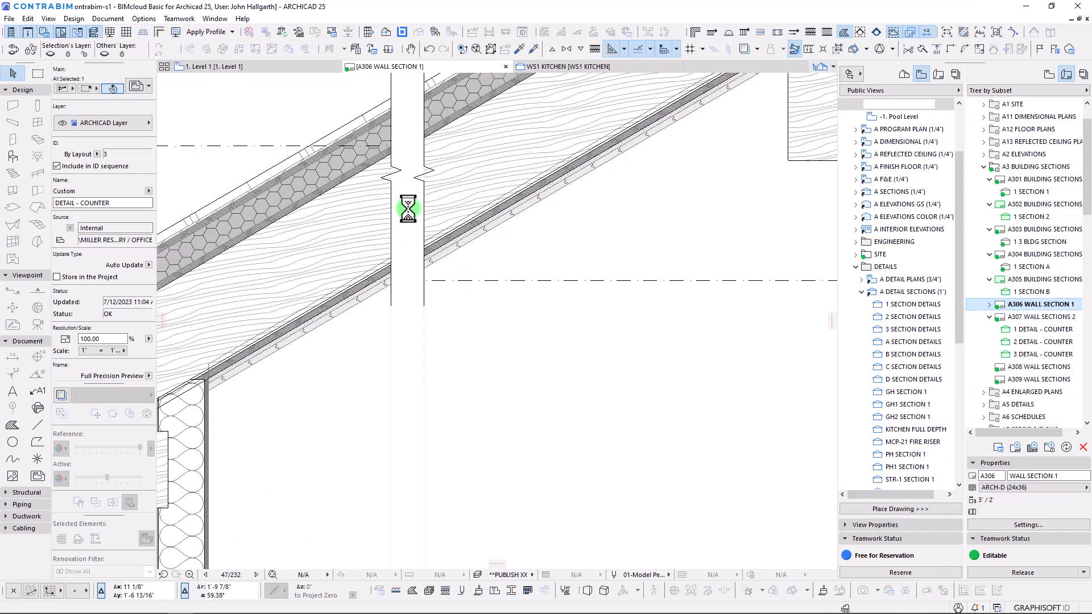
{"action": "left_click", "coordinate": [421, 203]}
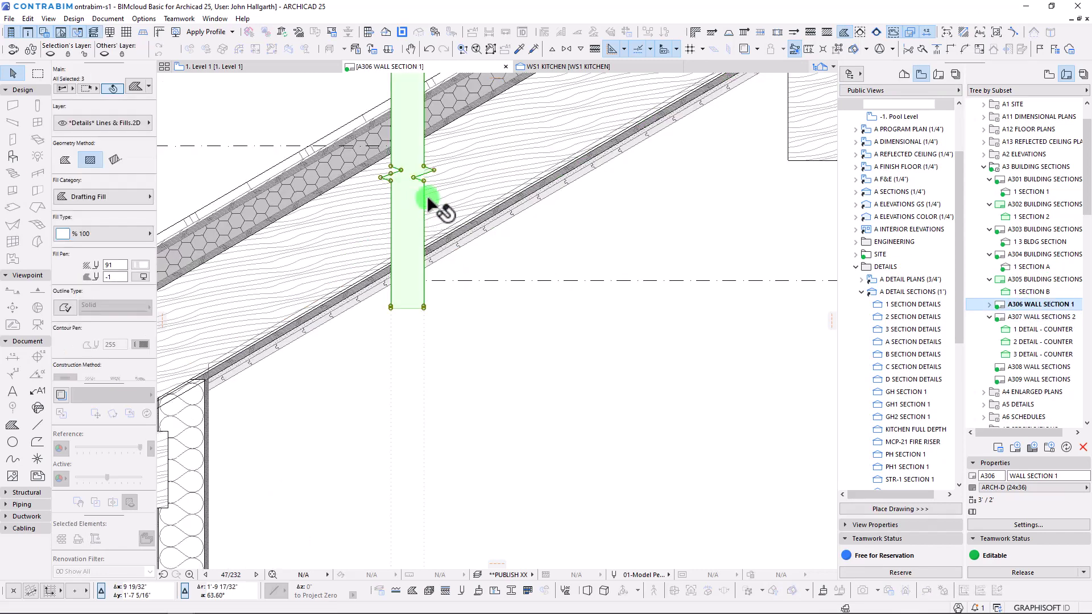
{"action": "key", "text": "ctrl+c"}
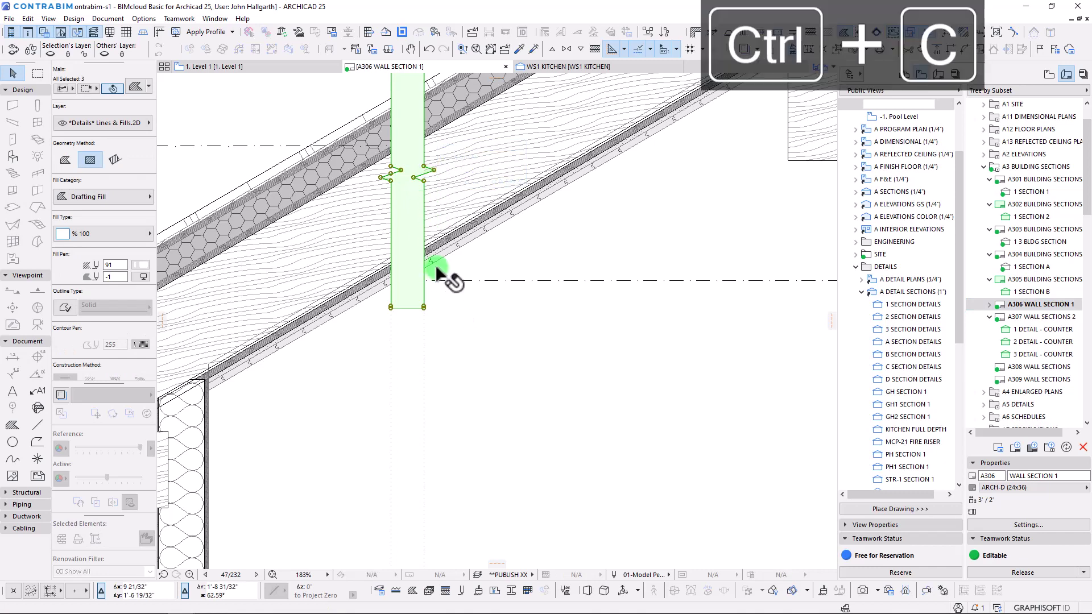
Paste the copied break-line symbol onto the A307 WALL SECTIONS 2 layout
{"action": "double_click", "coordinate": [1016, 316]}
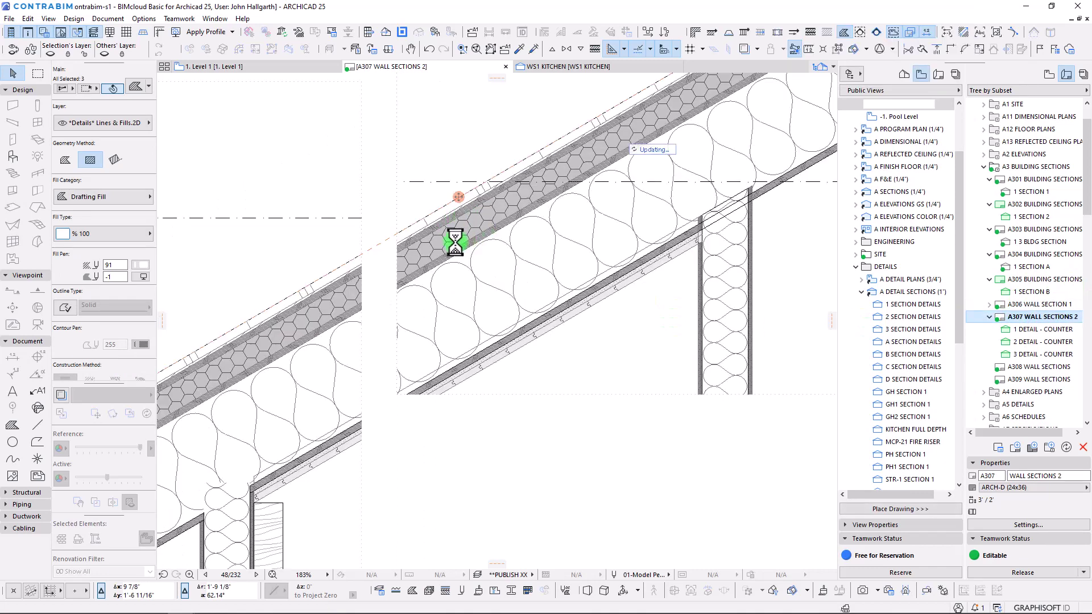
{"action": "key", "text": "ctrl+v"}
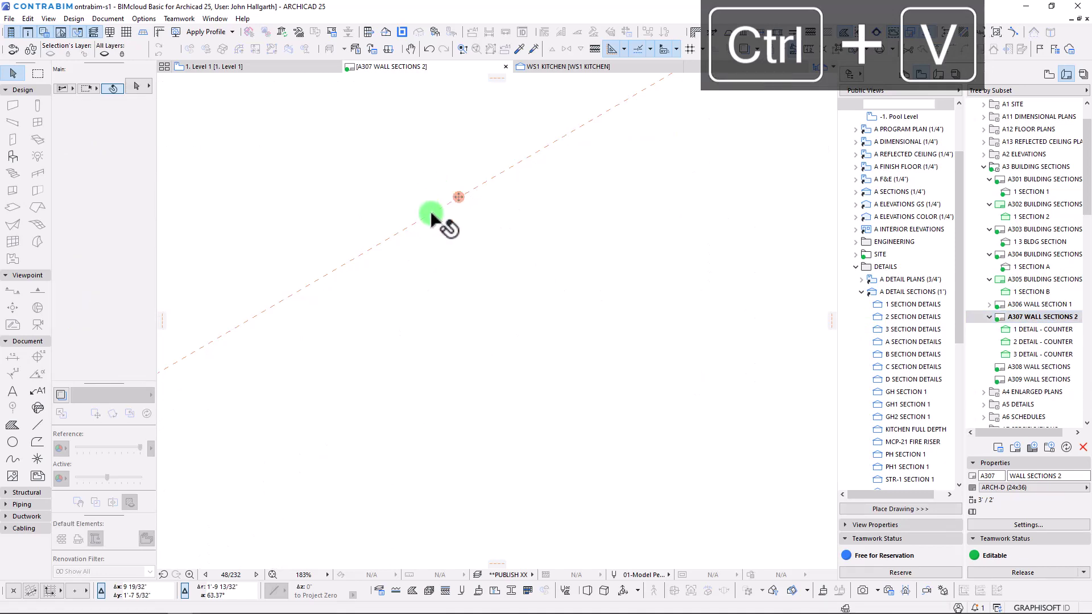
{"action": "left_click", "coordinate": [426, 227]}
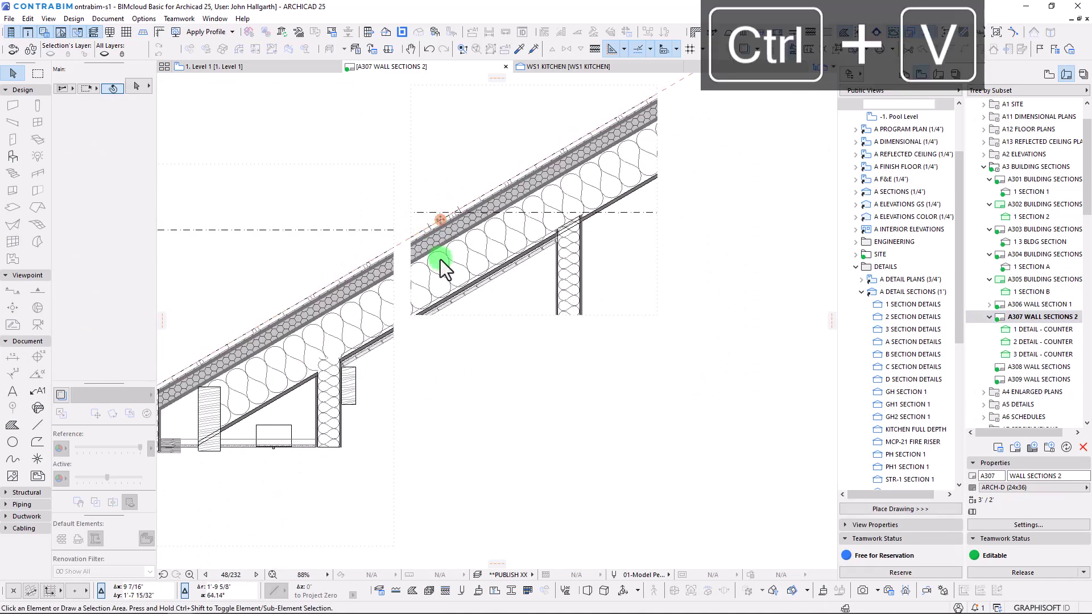
{"action": "left_click", "coordinate": [490, 370]}
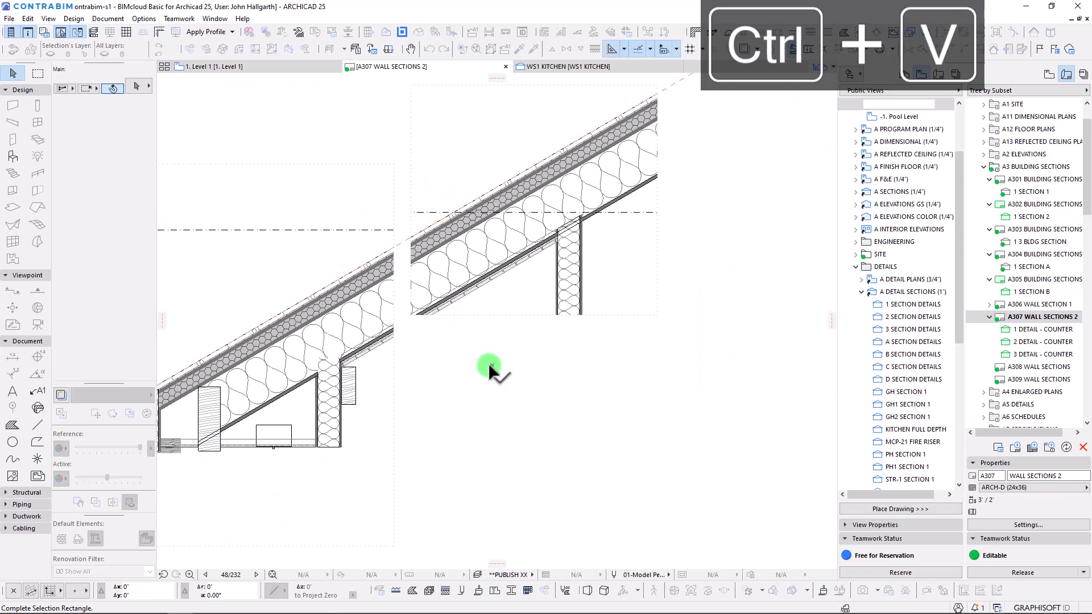
{"action": "left_click", "coordinate": [568, 486]}
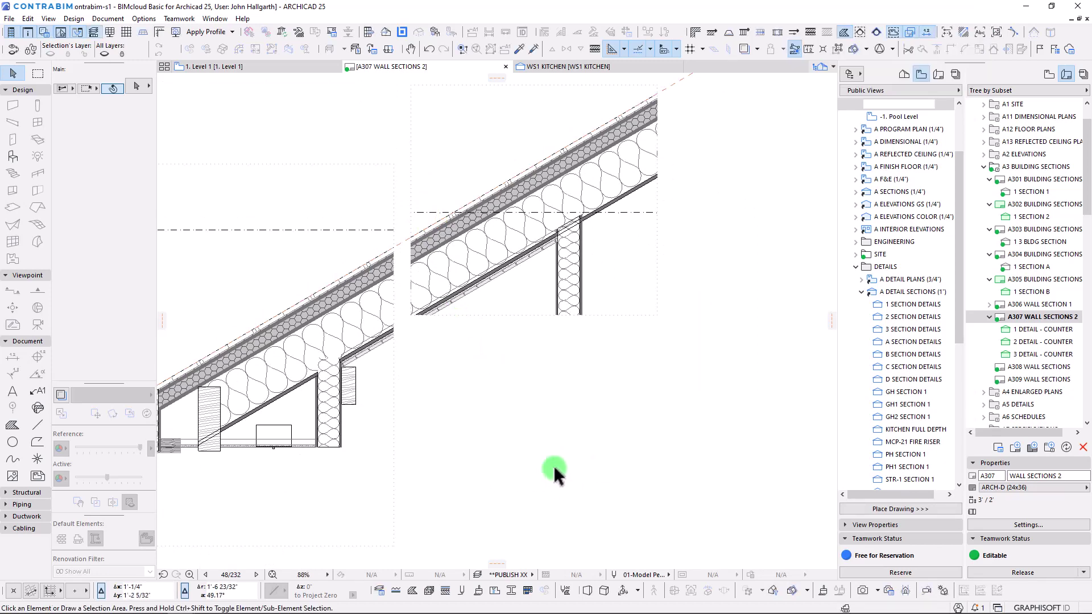
{"action": "key", "text": "ctrl+v"}
Move the break-line symbol onto the eave detail's right frame edge so it crosses the cut roof assembly
{"action": "scroll", "coordinate": [402, 191], "scroll_direction": "up", "scroll_amount": 3}
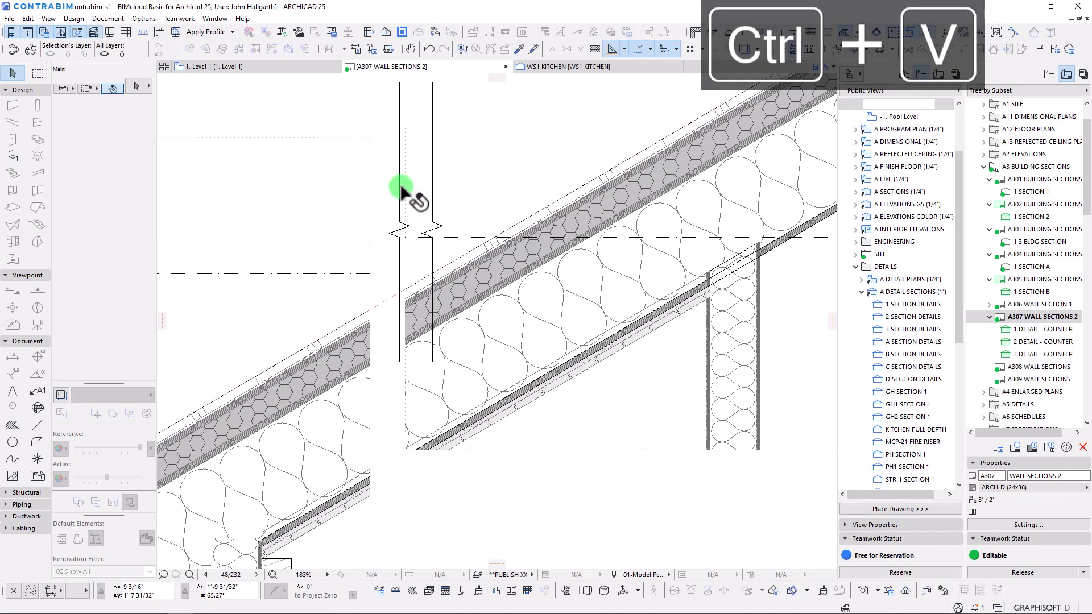
{"action": "left_click", "coordinate": [402, 192]}
{"action": "key", "text": "ctrl+d"}
{"action": "left_click", "coordinate": [399, 184]}
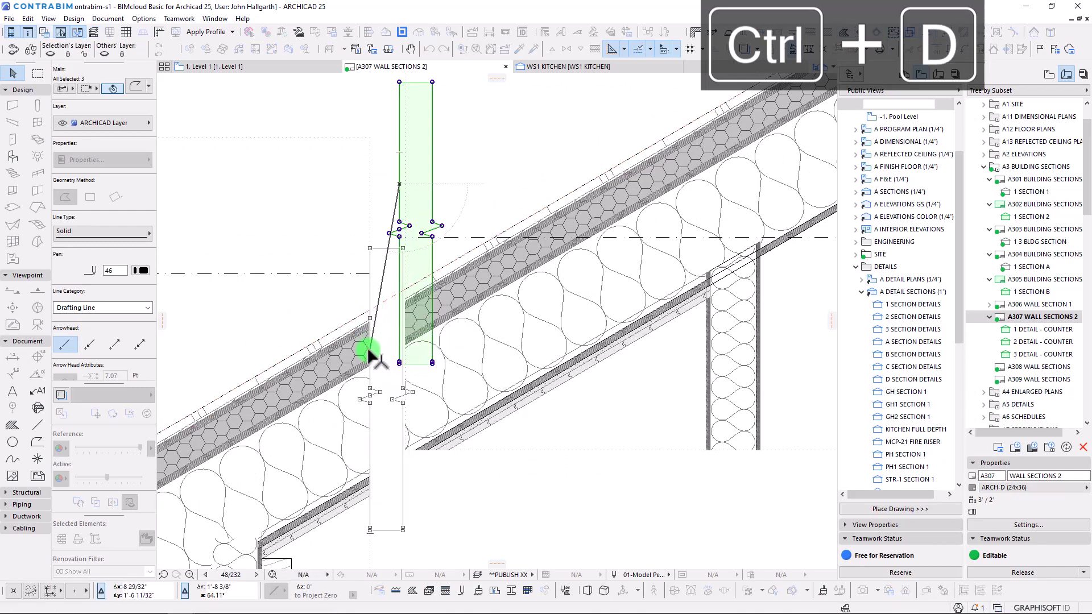
{"action": "left_click", "coordinate": [369, 353]}
Move the third detail down the roof guide line until its left frame edge sits close to the break line
{"action": "scroll", "coordinate": [395, 304], "scroll_direction": "down", "scroll_amount": 4}
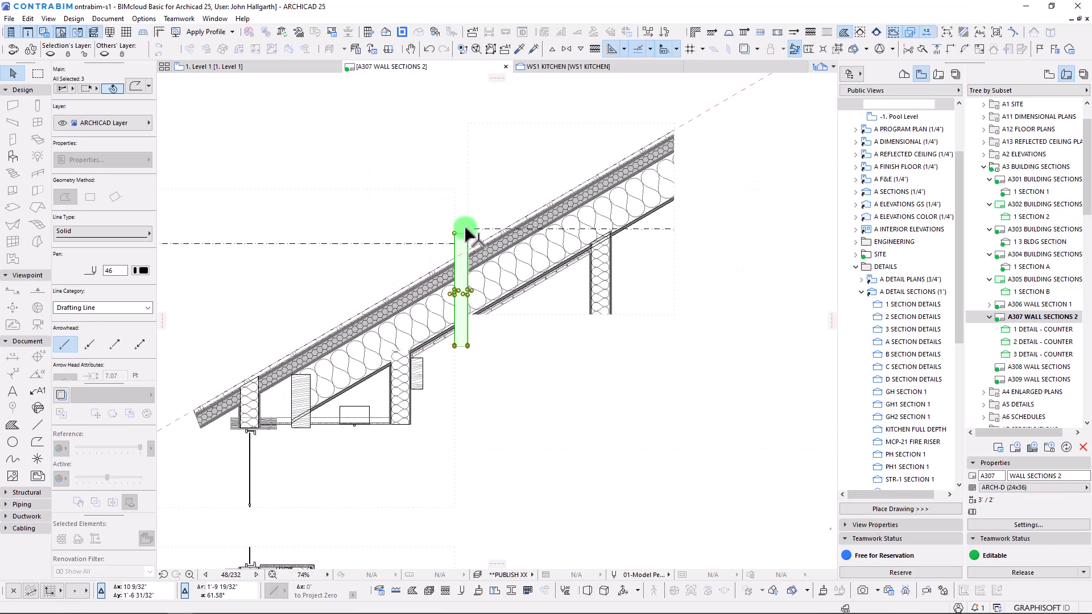
{"action": "left_click", "coordinate": [501, 203]}
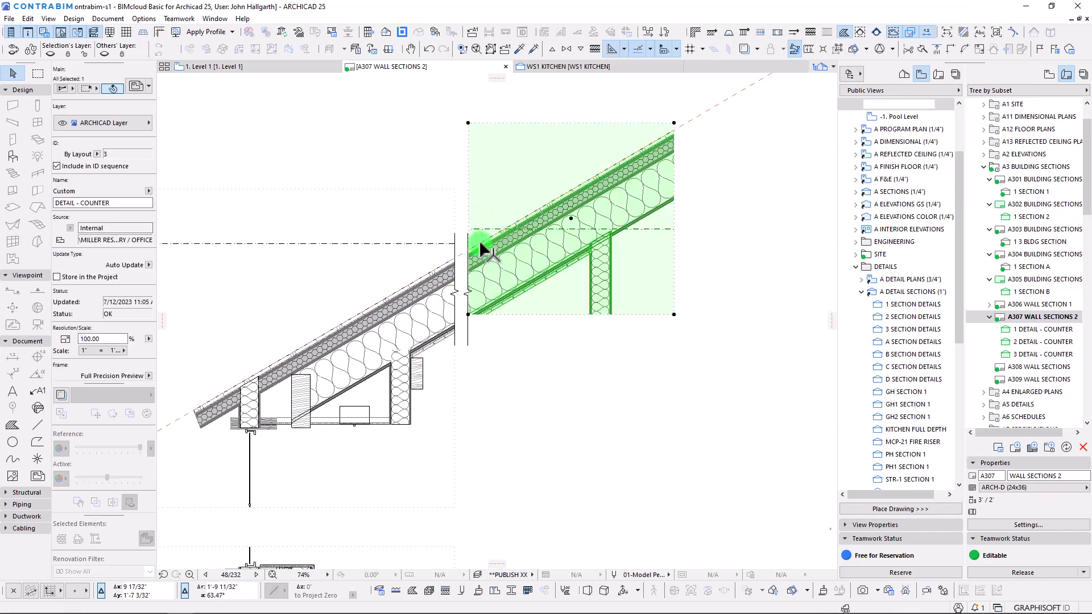
{"action": "scroll", "coordinate": [488, 244], "scroll_direction": "up", "scroll_amount": 4}
{"action": "left_click", "coordinate": [514, 223]}
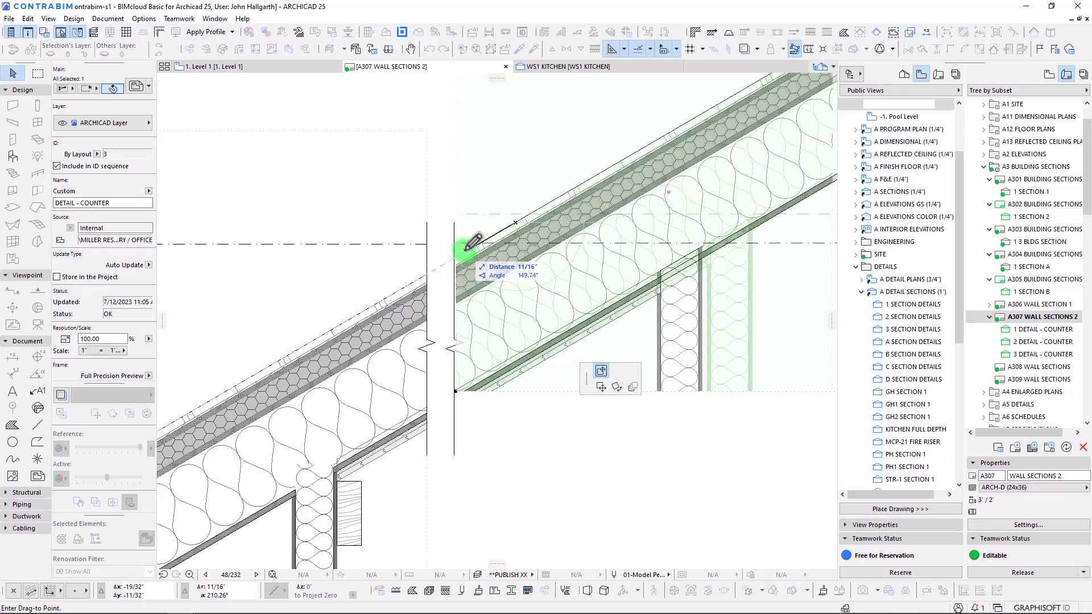
{"action": "left_click", "coordinate": [481, 244]}
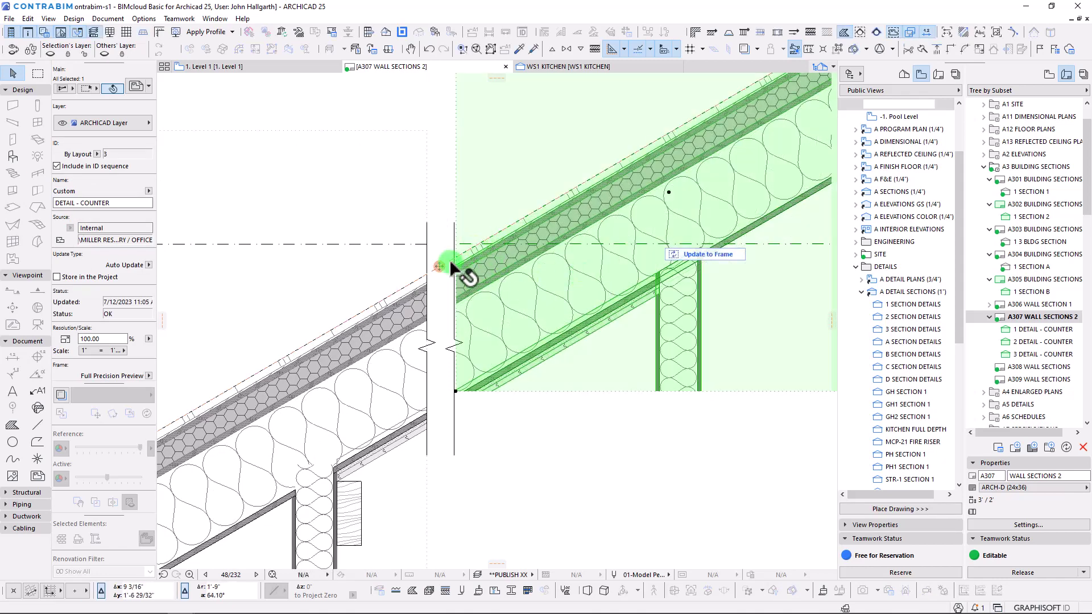
Pull the third detail's upper right frame corner inward to crop the empty area around the roof
{"action": "scroll", "coordinate": [546, 309], "scroll_direction": "down", "scroll_amount": 4}
{"action": "middle_click_drag", "start_coordinate": [535, 302], "coordinate": [337, 276]}
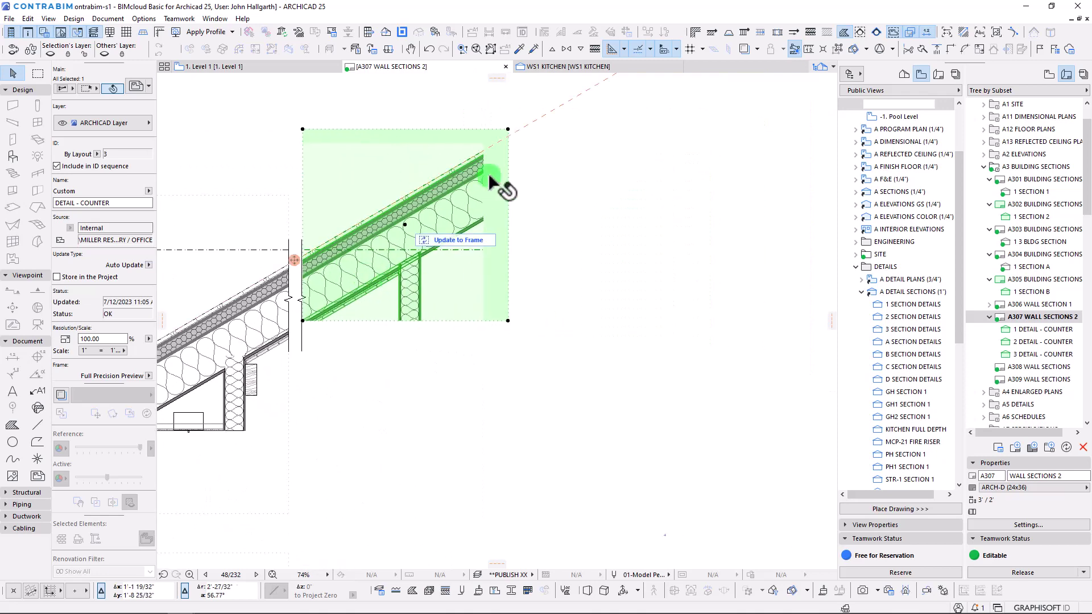
{"action": "left_click", "coordinate": [508, 130]}
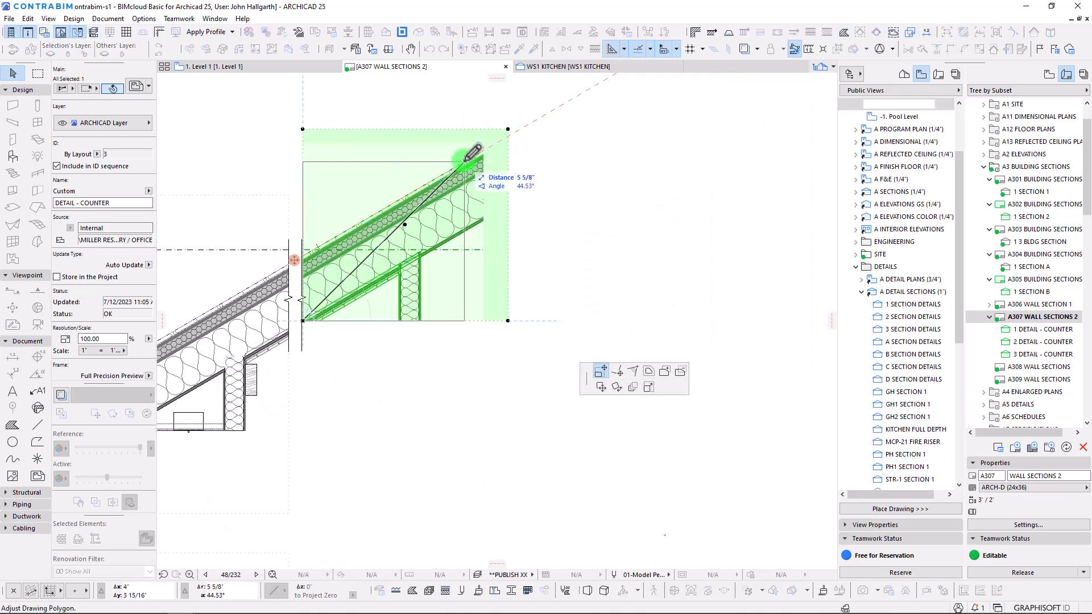
{"action": "left_click", "coordinate": [464, 162]}
Extend the third detail's bottom frame edge downward to include the full underside of the roof at the break
{"action": "scroll", "coordinate": [380, 236], "scroll_direction": "down", "scroll_amount": 3}
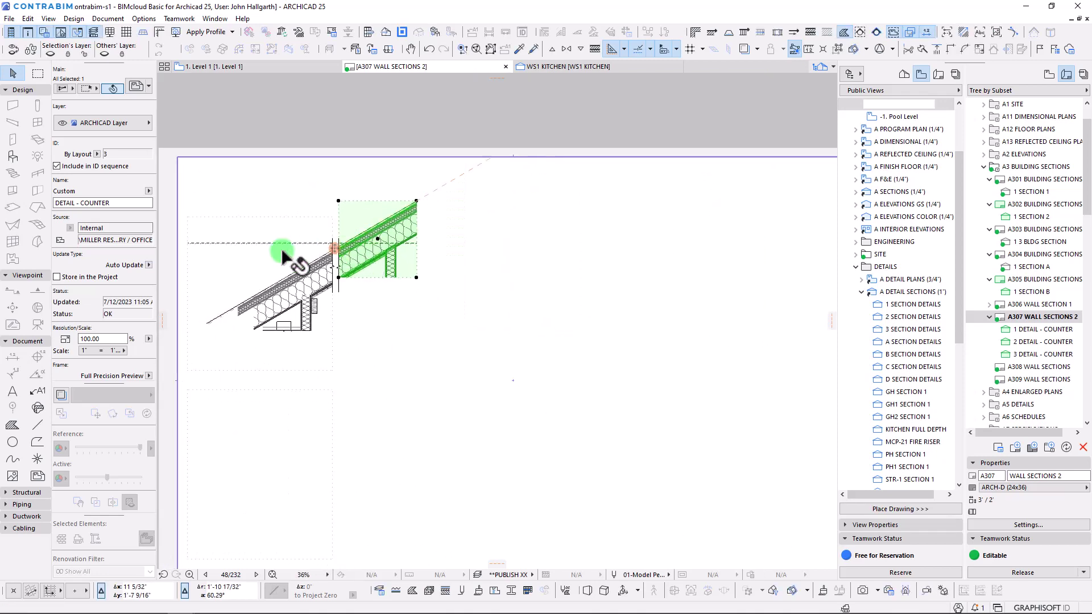
{"action": "scroll", "coordinate": [436, 233], "scroll_direction": "up", "scroll_amount": 3}
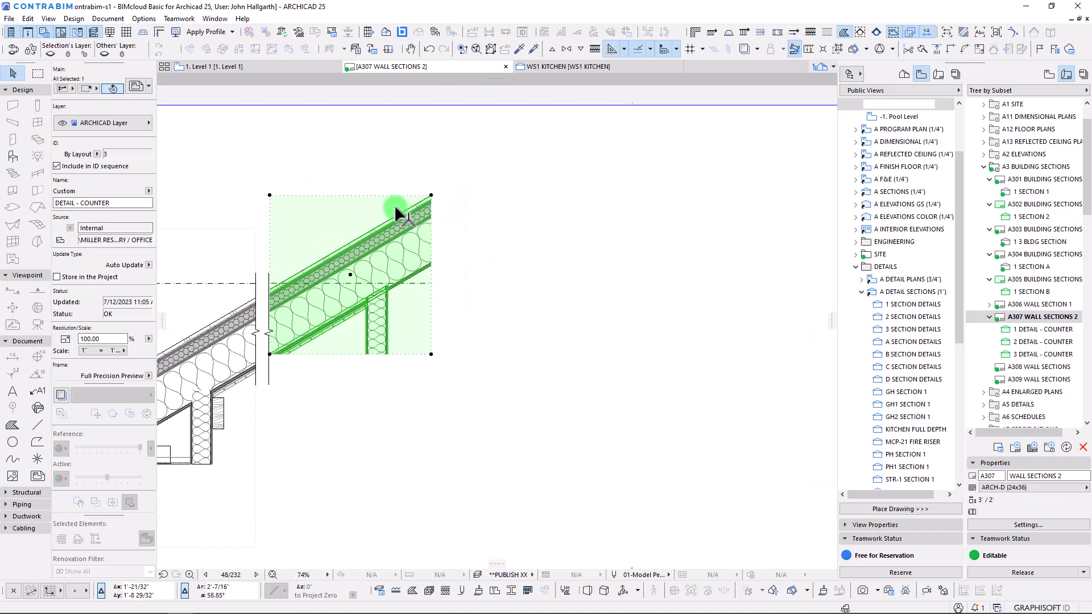
{"action": "scroll", "coordinate": [275, 455], "scroll_direction": "up", "scroll_amount": 3}
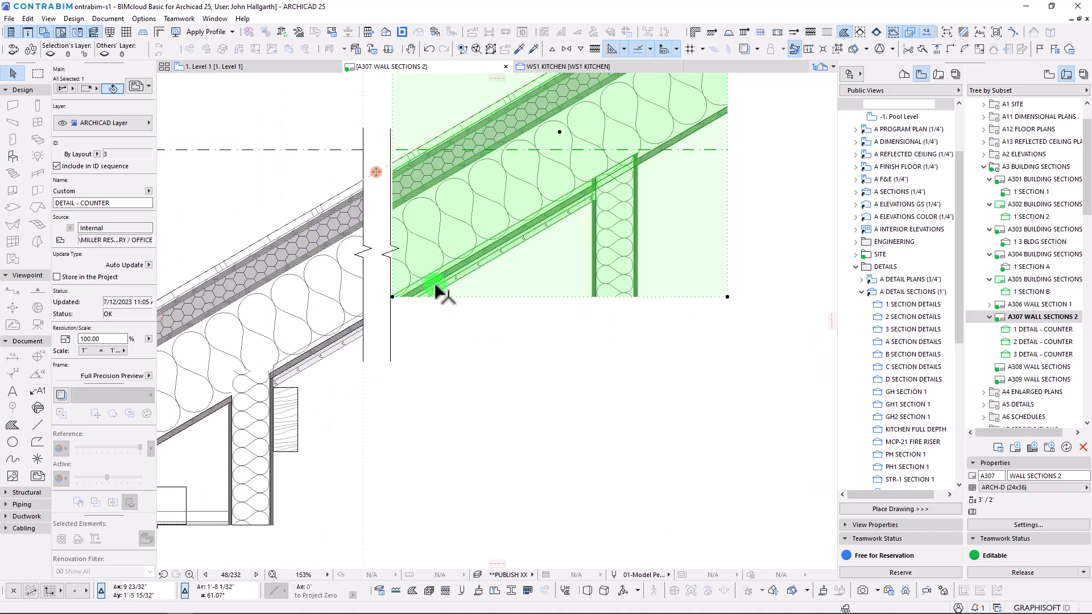
{"action": "left_click", "coordinate": [475, 297]}
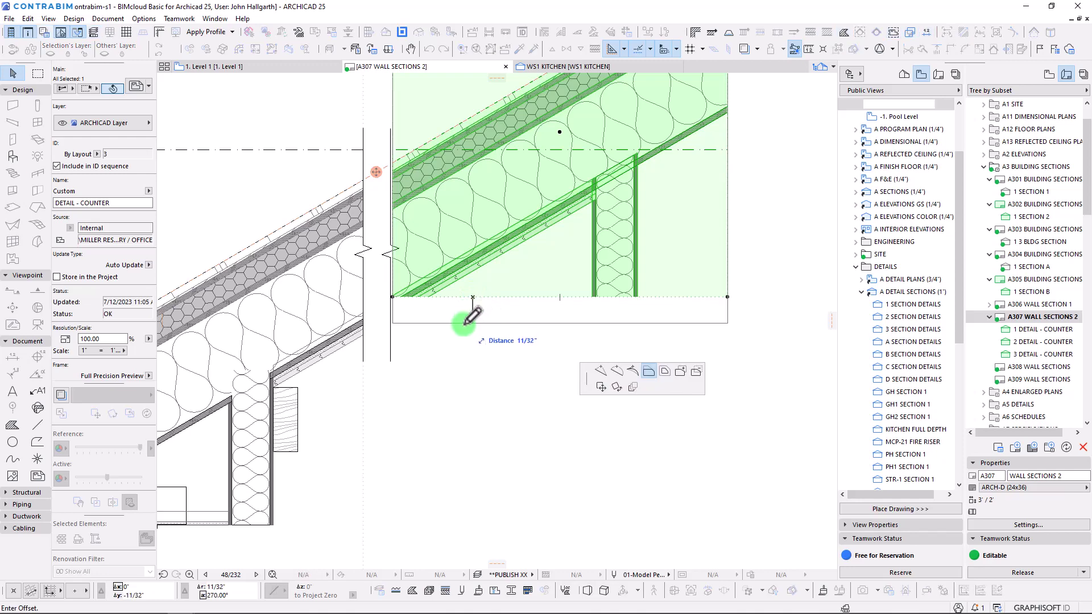
{"action": "left_click", "coordinate": [436, 312]}
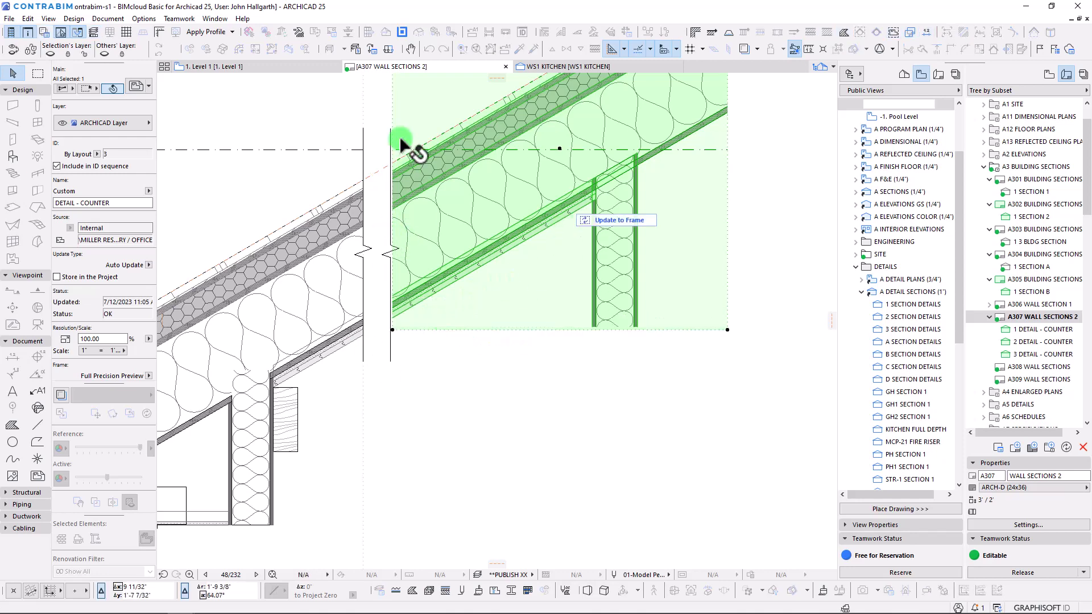
Nudge the third detail along the roof guide line so its left frame edge lands exactly on the break line
{"action": "scroll", "coordinate": [401, 140], "scroll_direction": "up", "scroll_amount": 5}
{"action": "key", "text": "ctrl+d"}
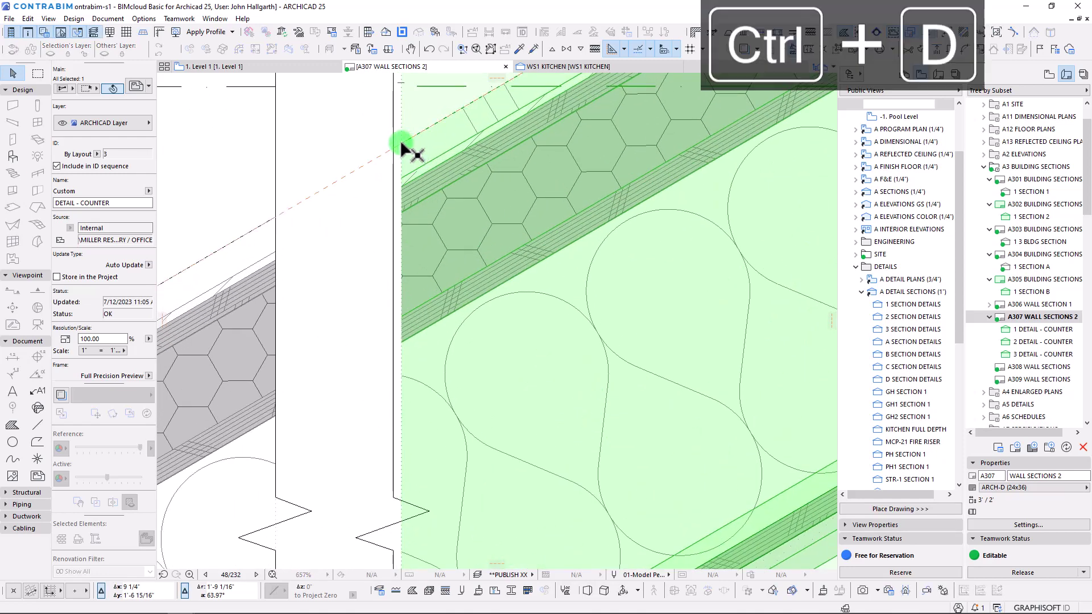
{"action": "left_click", "coordinate": [401, 142]}
{"action": "left_click", "coordinate": [393, 148]}
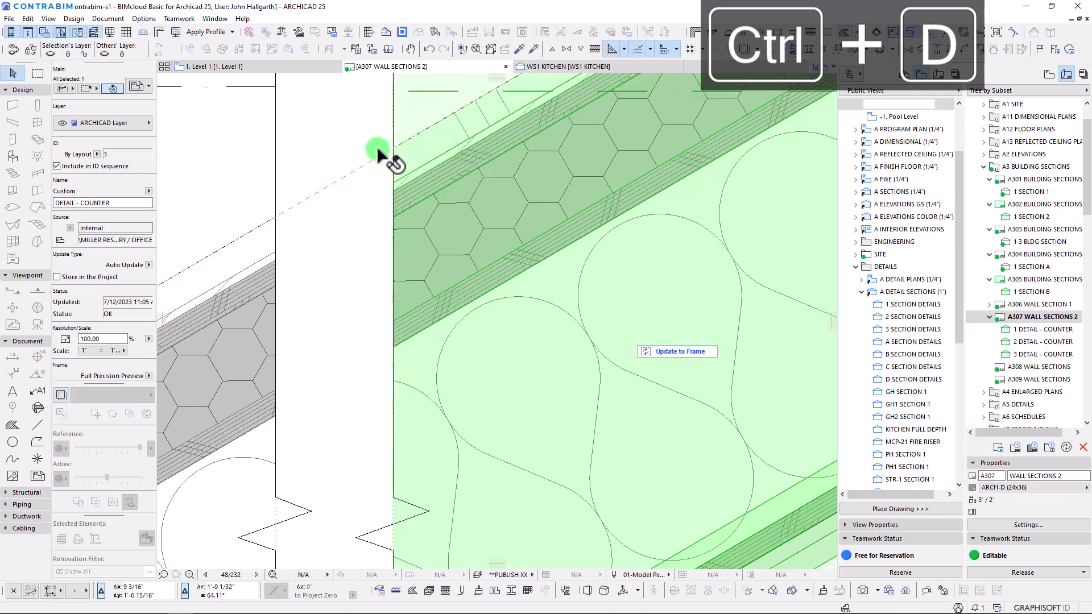
Copy the third roof detail up along the roof guide line to start a fourth detail just past its right frame edge
{"action": "scroll", "coordinate": [394, 145], "scroll_direction": "down", "scroll_amount": 10}
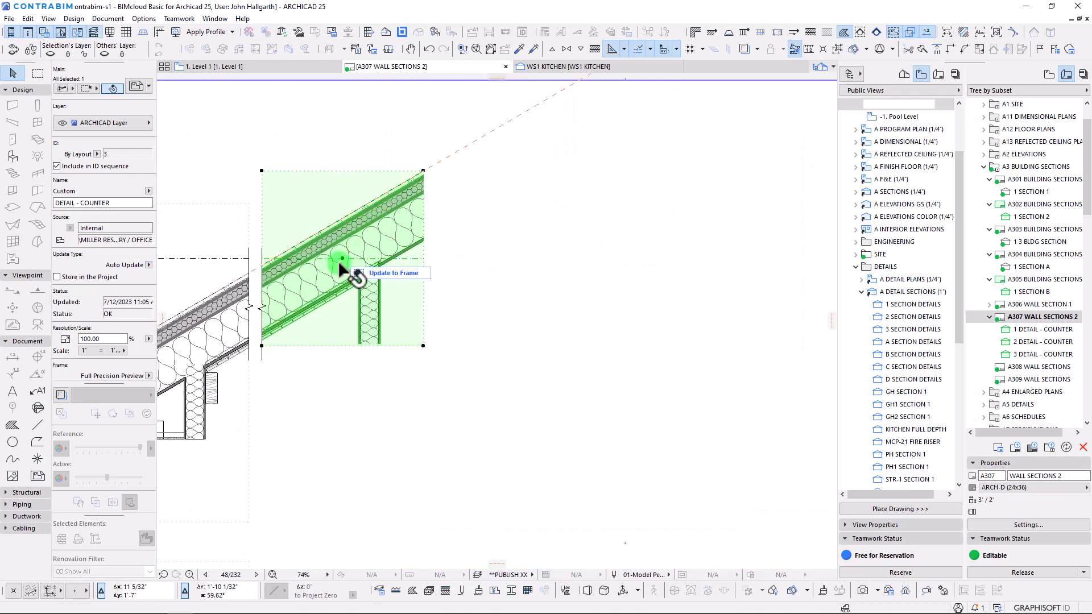
{"action": "key", "text": "ctrl+shift+d"}
{"action": "left_click", "coordinate": [342, 257]}
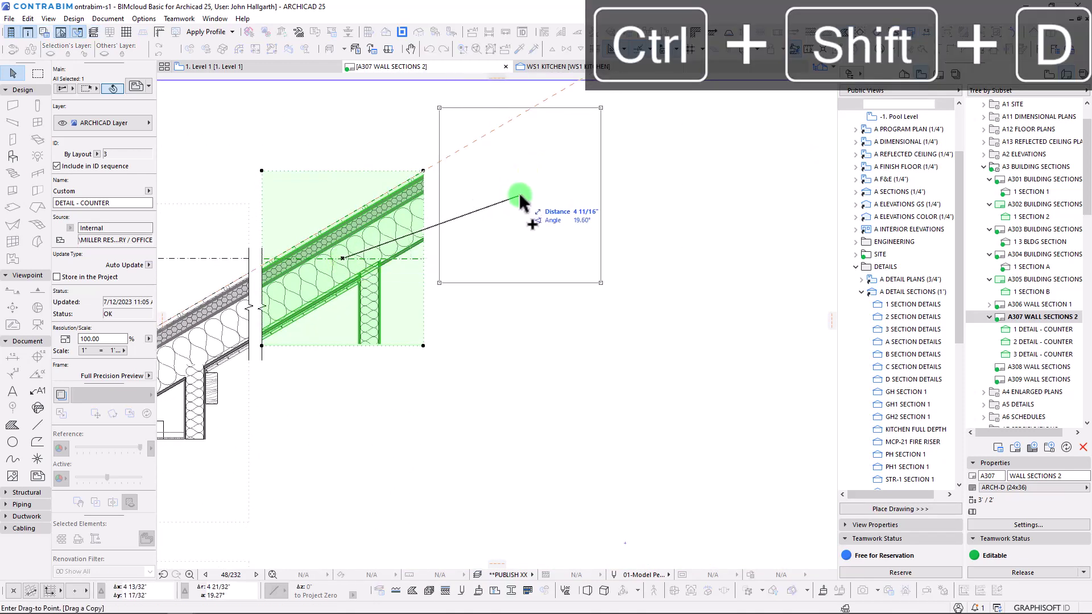
{"action": "left_click", "coordinate": [400, 185]}
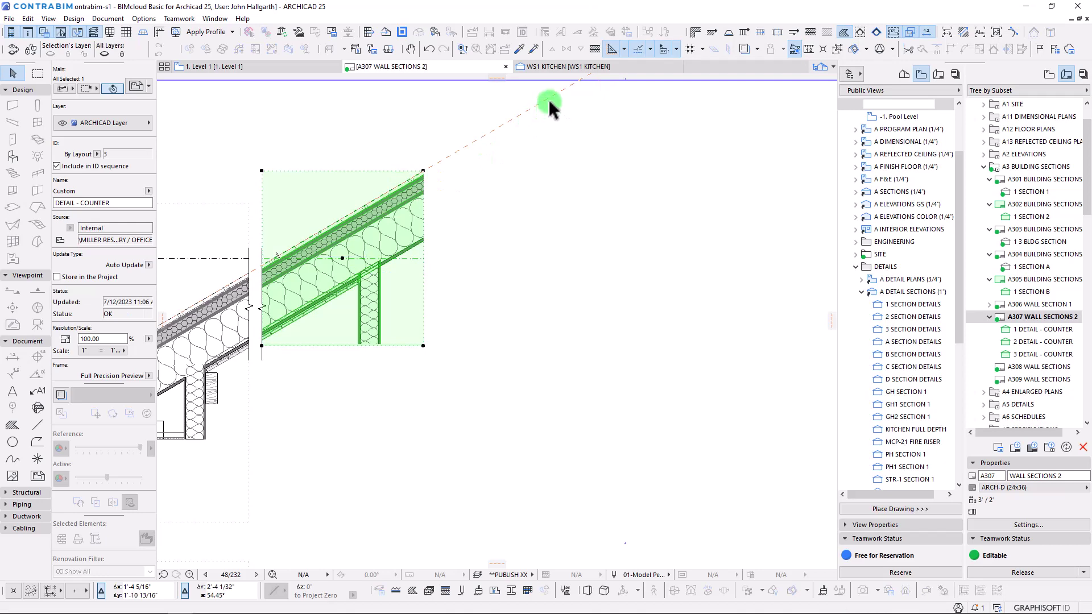
{"action": "left_click", "coordinate": [423, 171]}
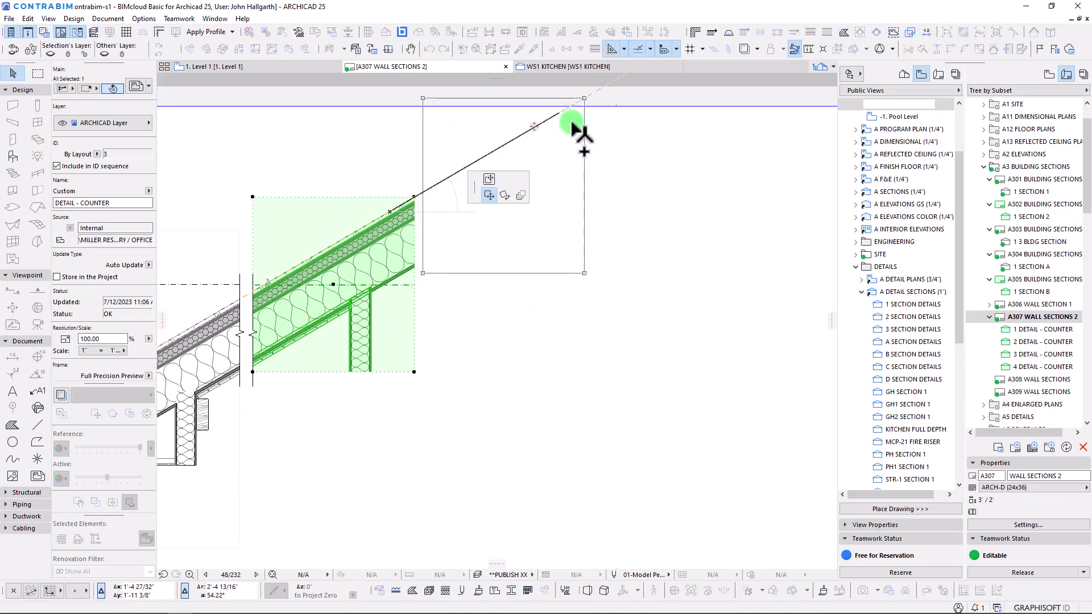
{"action": "left_click", "coordinate": [577, 126]}
Shift the drawing inside the fourth detail's frame down the roof slope until the ridge and its beam show
{"action": "left_click", "coordinate": [503, 186]}
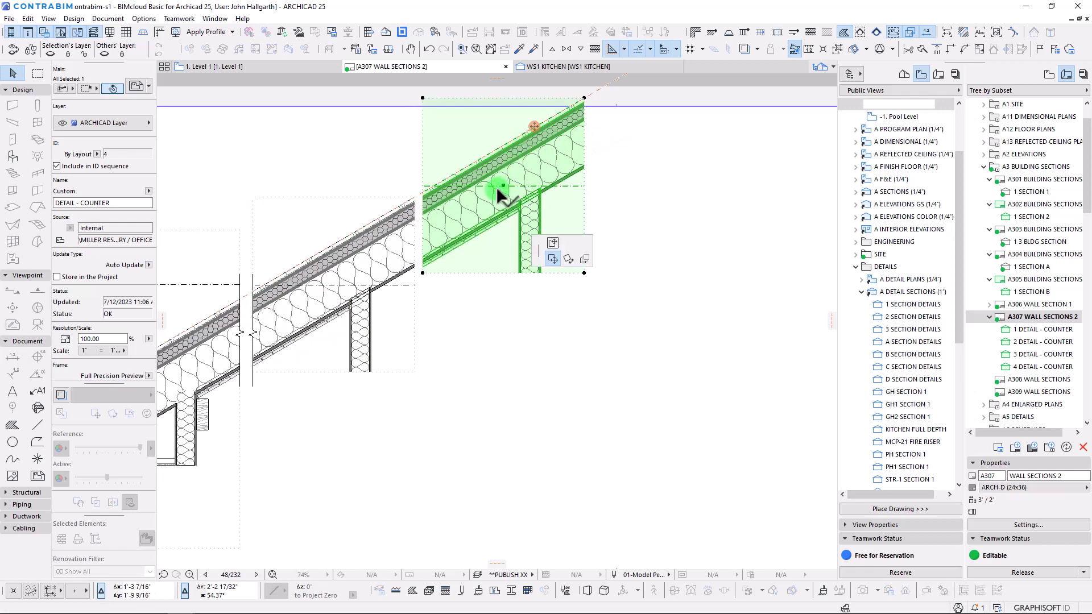
{"action": "left_click", "coordinate": [601, 371]}
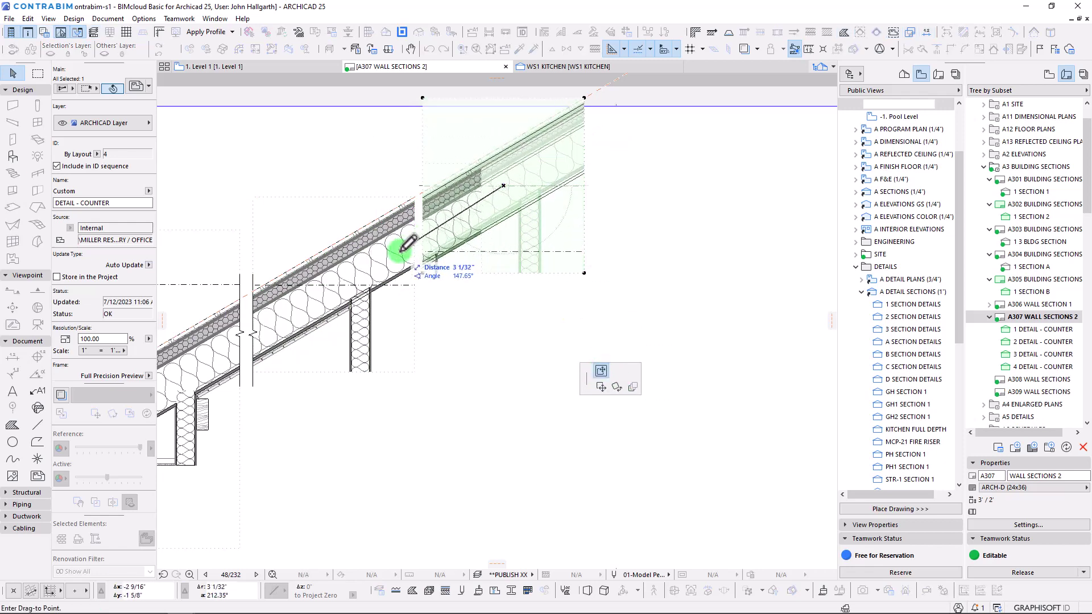
{"action": "left_click", "coordinate": [310, 290]}
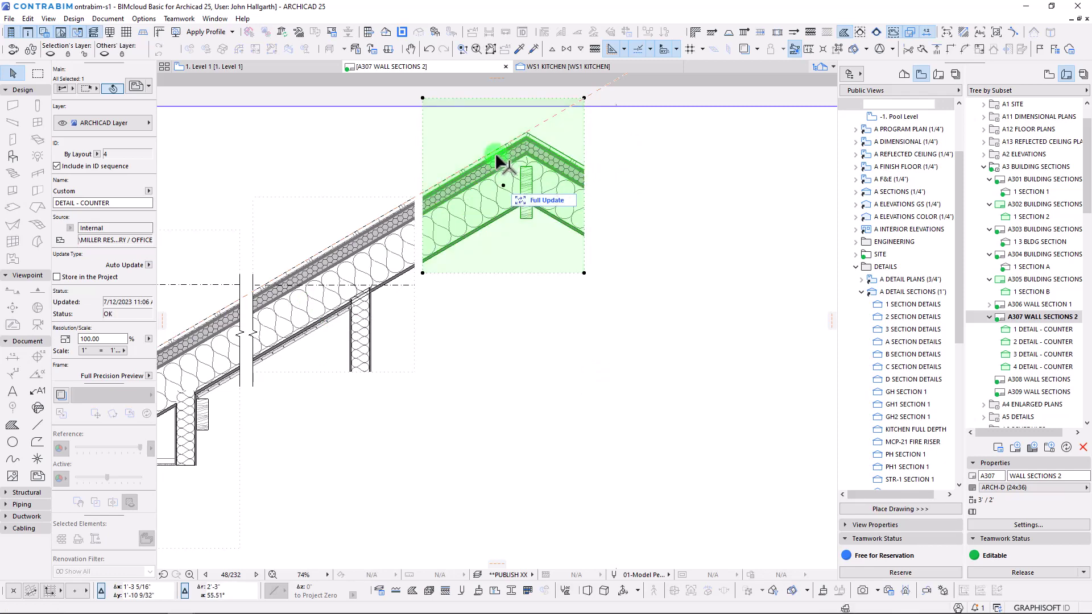
Move the fourth detail slightly so its top roof line meets the roof guide line at the left frame edge
{"action": "scroll", "coordinate": [496, 162], "scroll_direction": "up", "scroll_amount": 4}
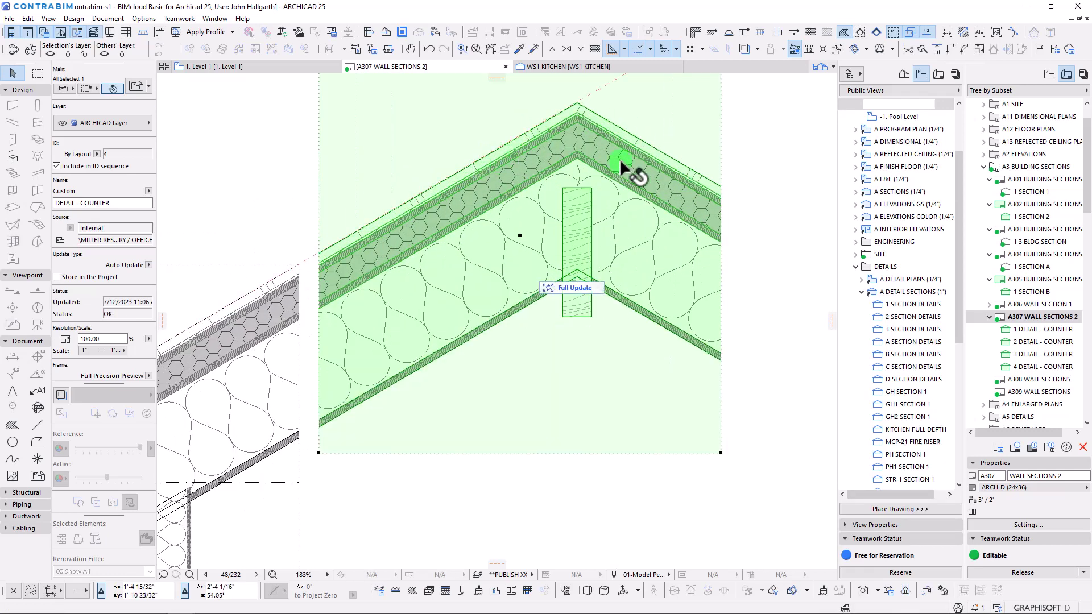
{"action": "scroll", "coordinate": [433, 242], "scroll_direction": "down", "scroll_amount": 9}
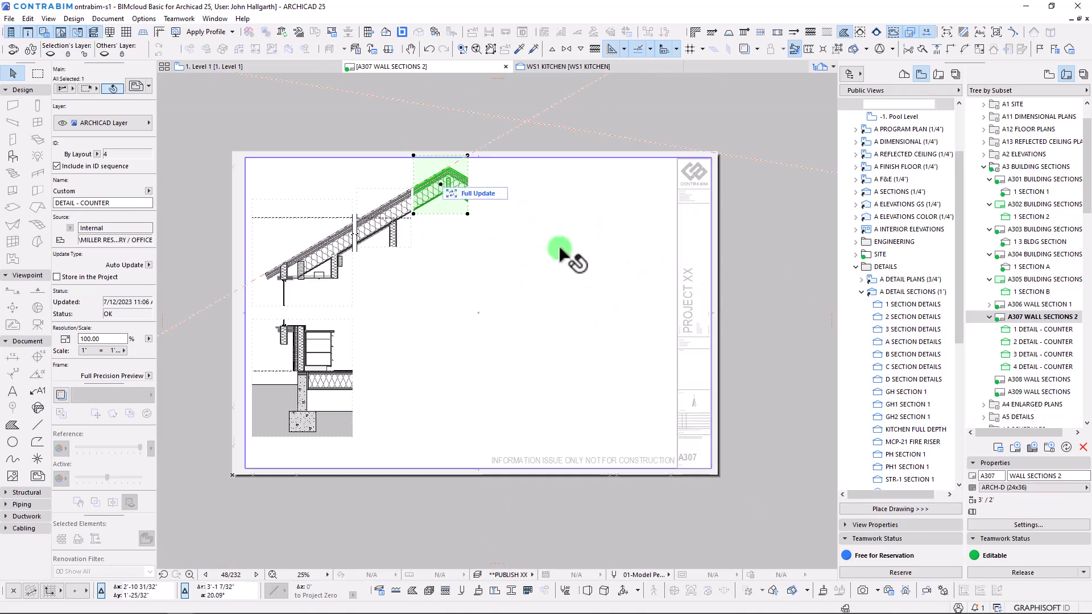
{"action": "scroll", "coordinate": [455, 191], "scroll_direction": "up", "scroll_amount": 8}
{"action": "scroll", "coordinate": [480, 239], "scroll_direction": "up", "scroll_amount": 3}
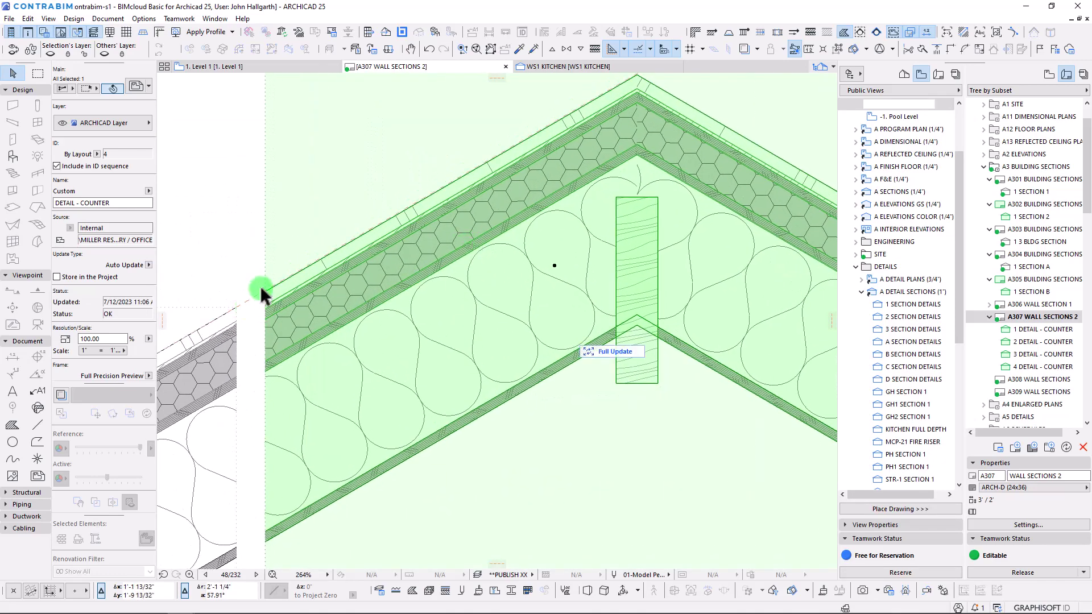
{"action": "scroll", "coordinate": [267, 285], "scroll_direction": "up", "scroll_amount": 4}
{"action": "key", "text": "ctrl+d"}
{"action": "left_click", "coordinate": [273, 271]}
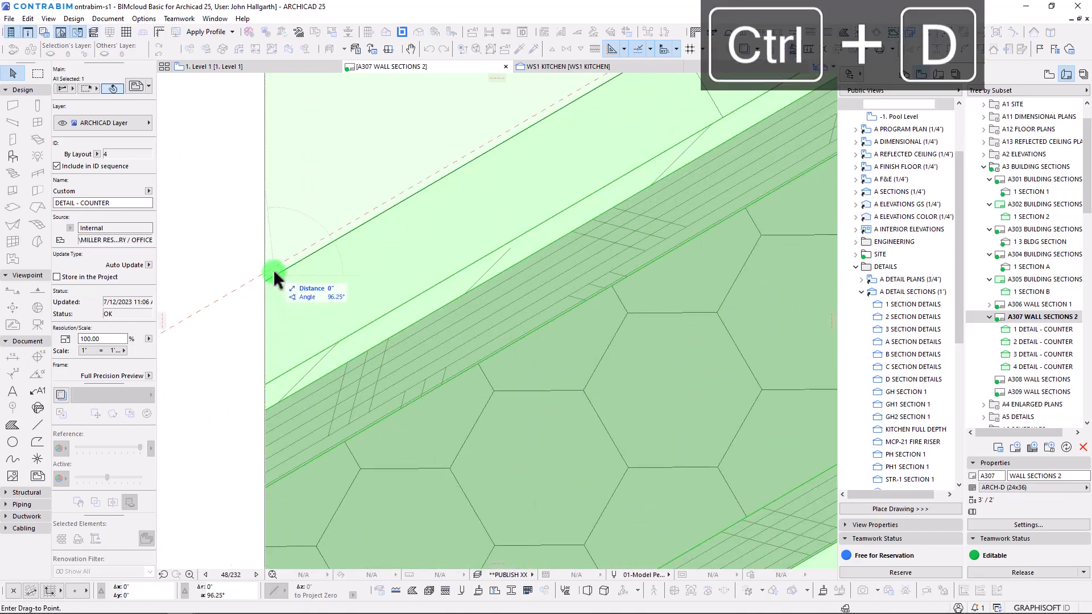
Slide the drawing about 3/4" down the guide line inside the fourth detail's frame to centre the ridge
{"action": "scroll", "coordinate": [362, 287], "scroll_direction": "down", "scroll_amount": 5}
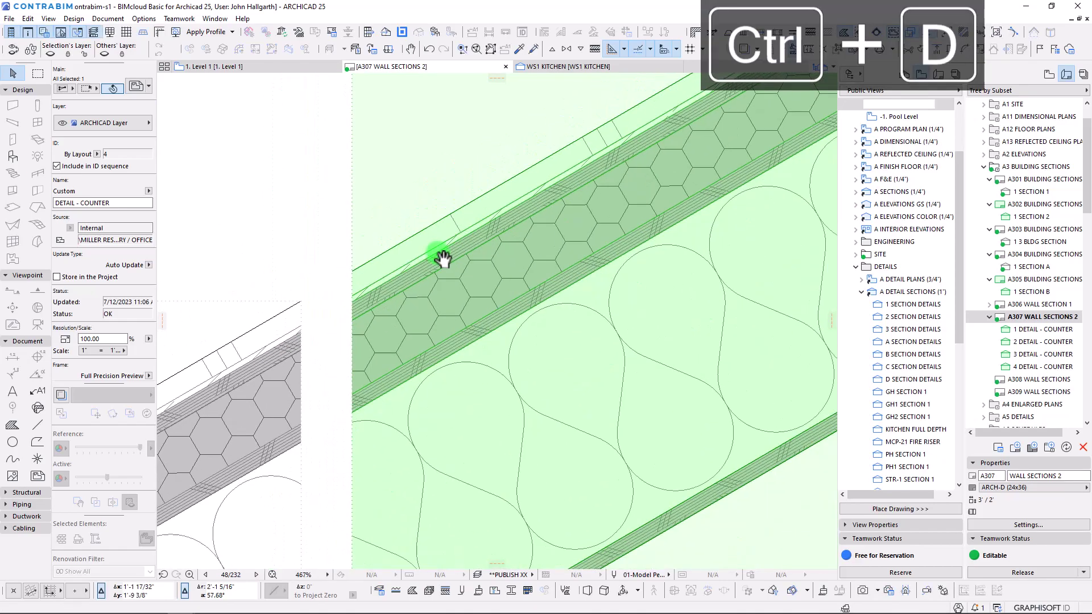
{"action": "scroll", "coordinate": [592, 208], "scroll_direction": "down", "scroll_amount": 4}
{"action": "scroll", "coordinate": [494, 202], "scroll_direction": "up", "scroll_amount": 5}
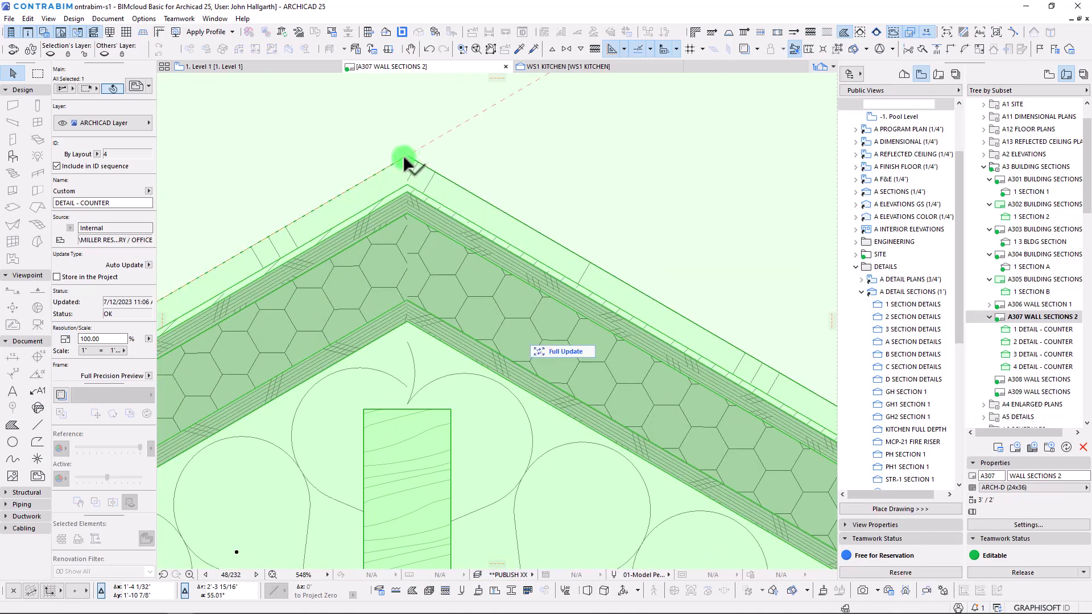
{"action": "key", "text": "ctrl+d"}
{"action": "left_click", "coordinate": [405, 158]}
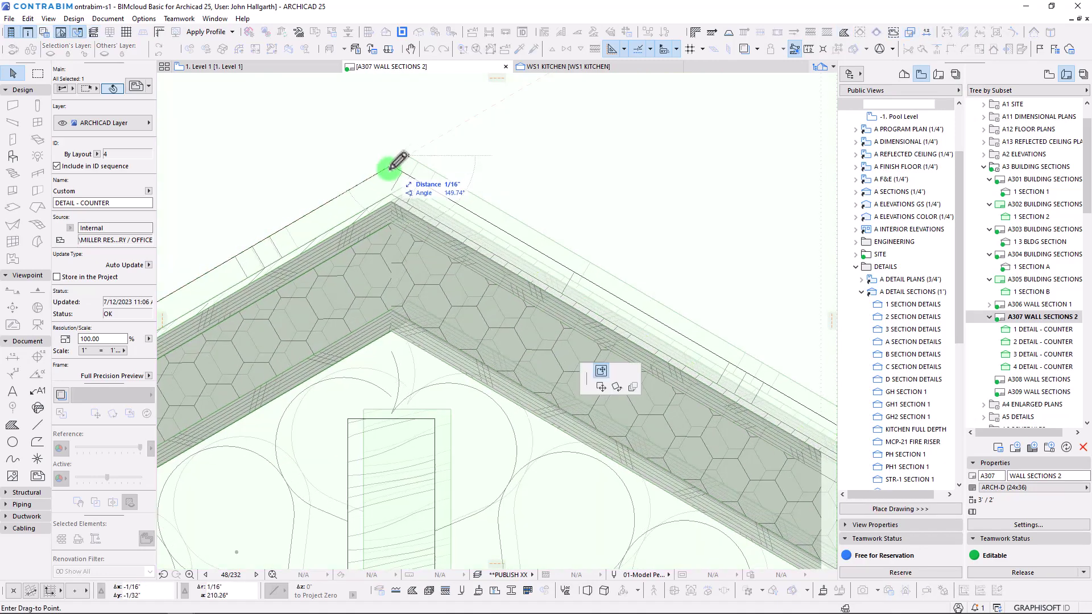
{"action": "scroll", "coordinate": [308, 216], "scroll_direction": "down", "scroll_amount": 5}
{"action": "scroll", "coordinate": [316, 208], "scroll_direction": "down", "scroll_amount": 3}
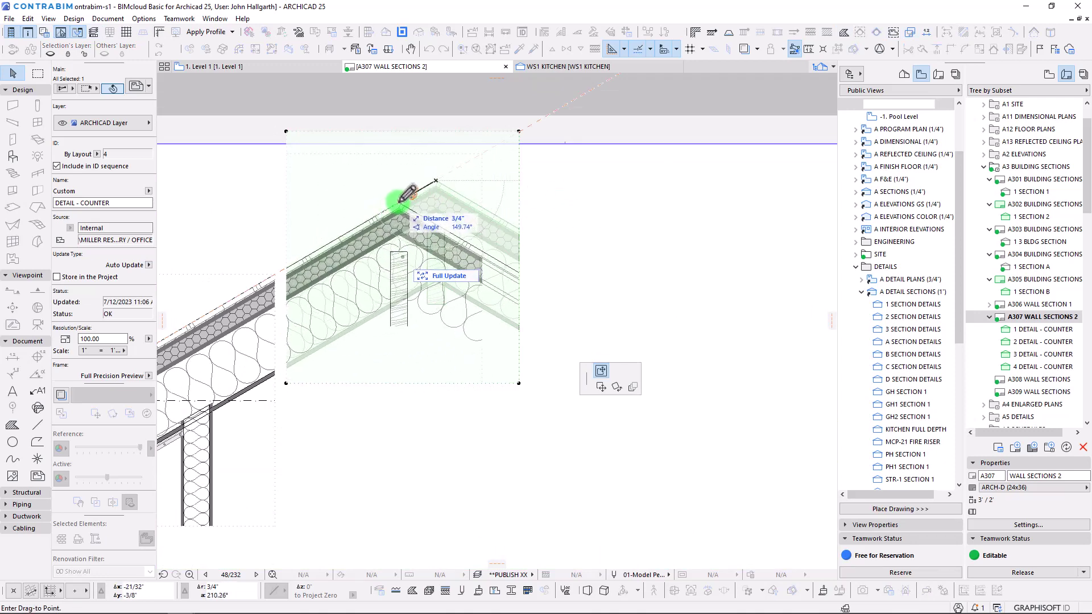
{"action": "left_click", "coordinate": [405, 197]}
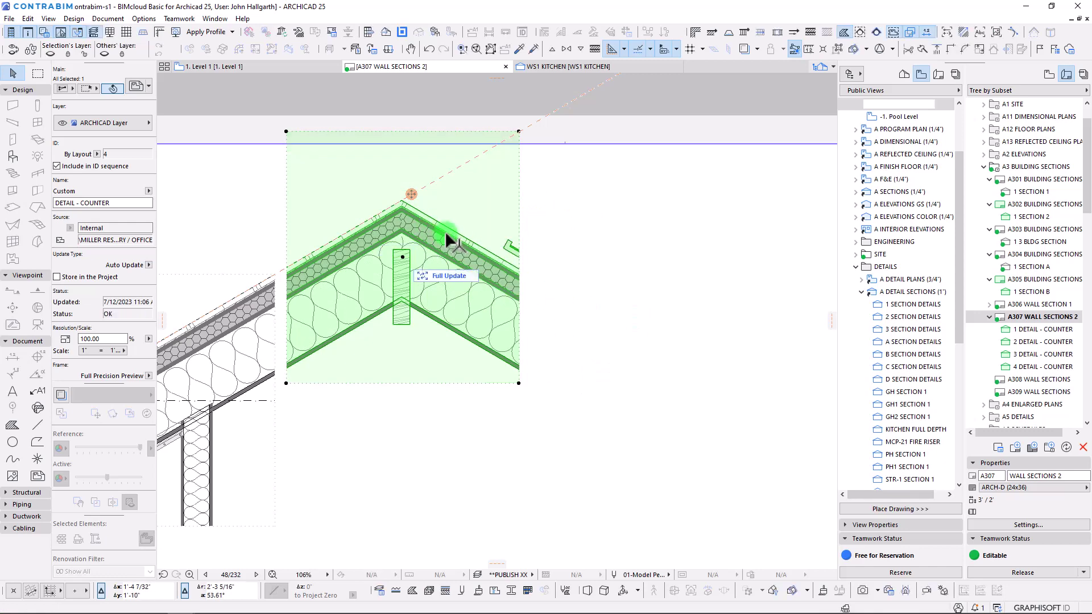
Copy the ridge detail about 5 5/32" down the opposite roof slope to start a fifth detail
{"action": "key", "text": "ctrl+shift+d"}
{"action": "left_click", "coordinate": [403, 199]}
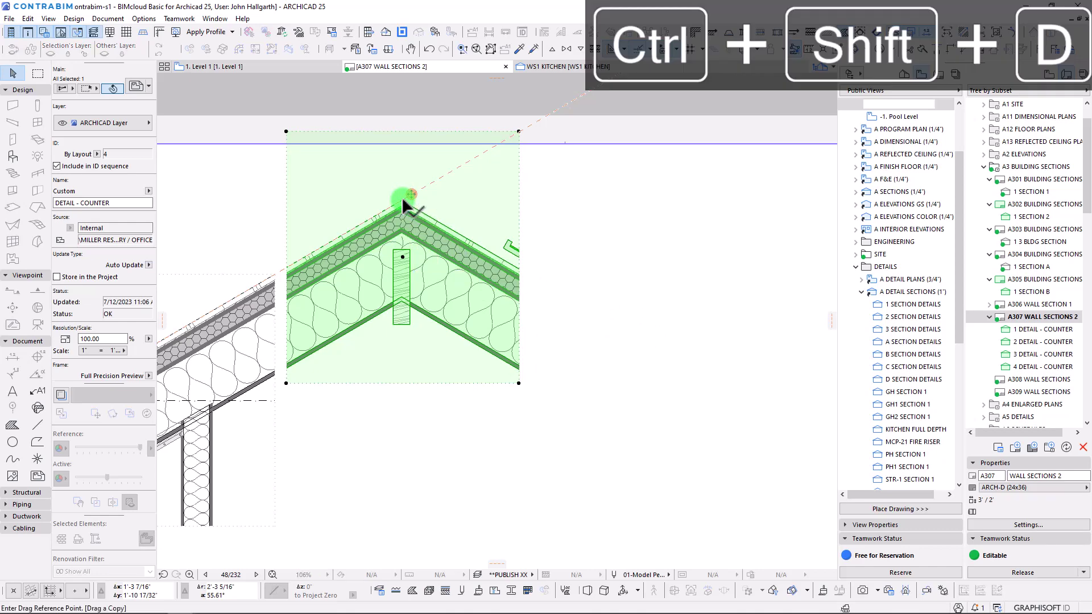
{"action": "scroll", "coordinate": [403, 200], "scroll_direction": "down", "scroll_amount": 3}
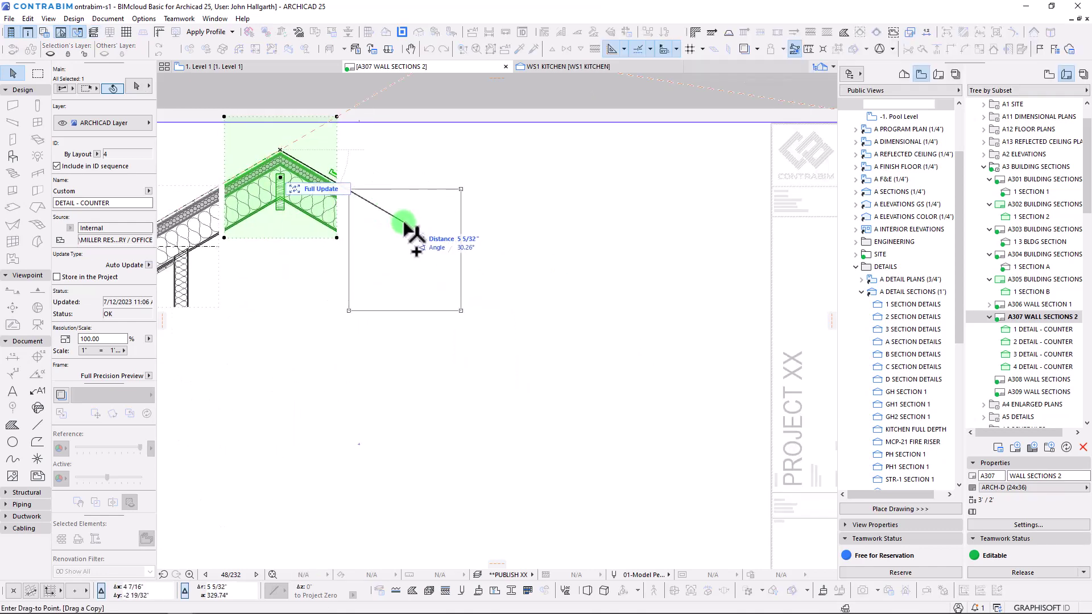
{"action": "left_click", "coordinate": [404, 225]}
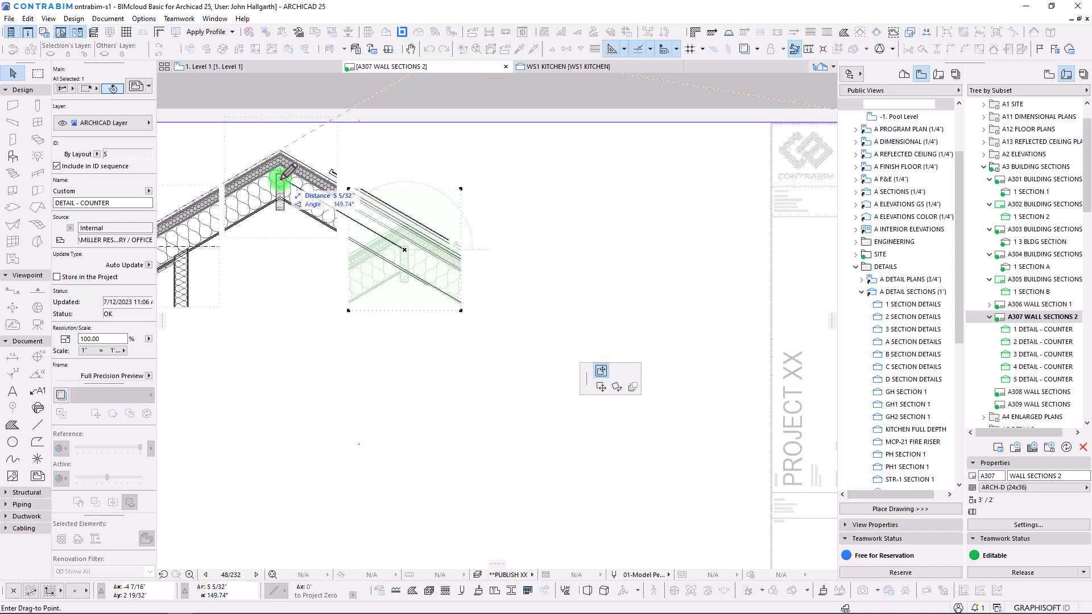
Shift the drawing inside the fifth detail's frame to show the descending roof with the wall beneath it
{"action": "left_click", "coordinate": [231, 144]}
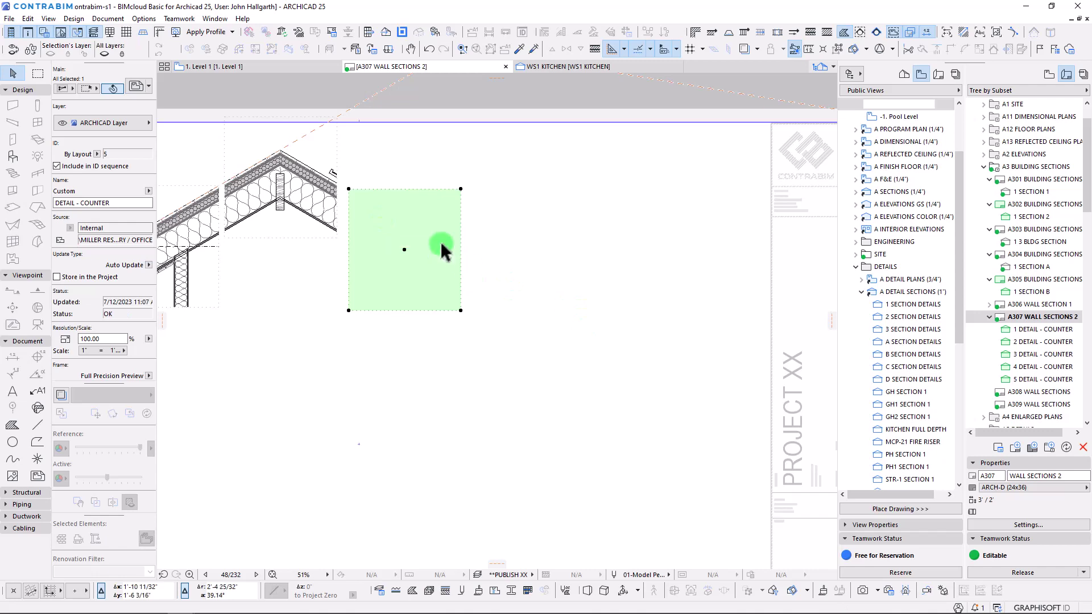
{"action": "left_click_drag", "start_coordinate": [418, 226], "coordinate": [183, 245]}
{"action": "scroll", "coordinate": [366, 224], "scroll_direction": "up", "scroll_amount": 4}
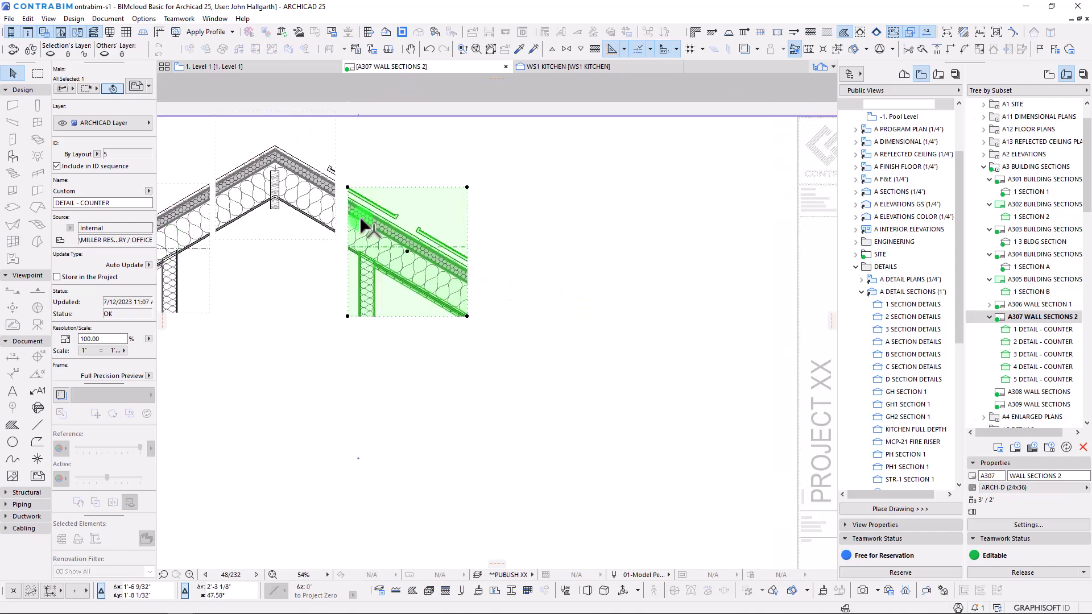
{"action": "key", "text": "ctrl+d"}
{"action": "left_click", "coordinate": [378, 193]}
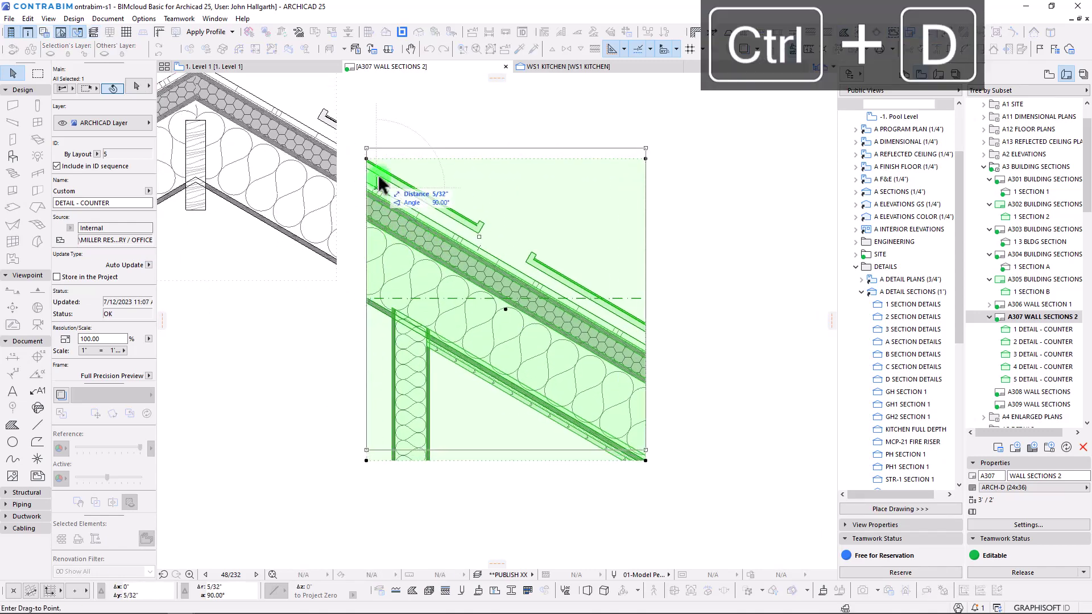
{"action": "key", "text": "Escape"}
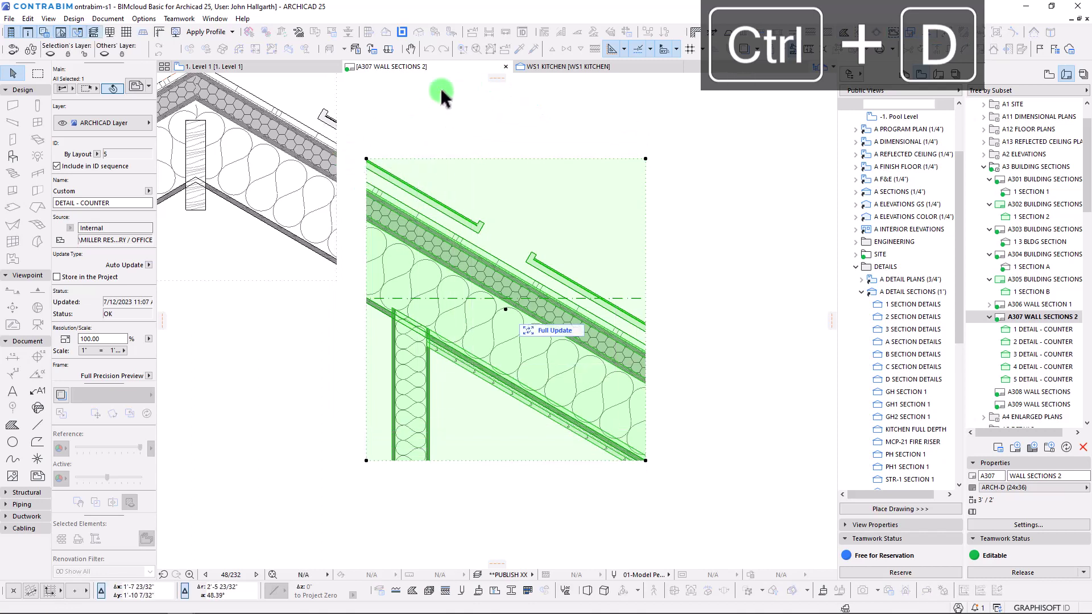
Move the fifth detail up so its top roof line lies on the guide line of the descending slope
{"action": "scroll", "coordinate": [306, 149], "scroll_direction": "down", "scroll_amount": 7}
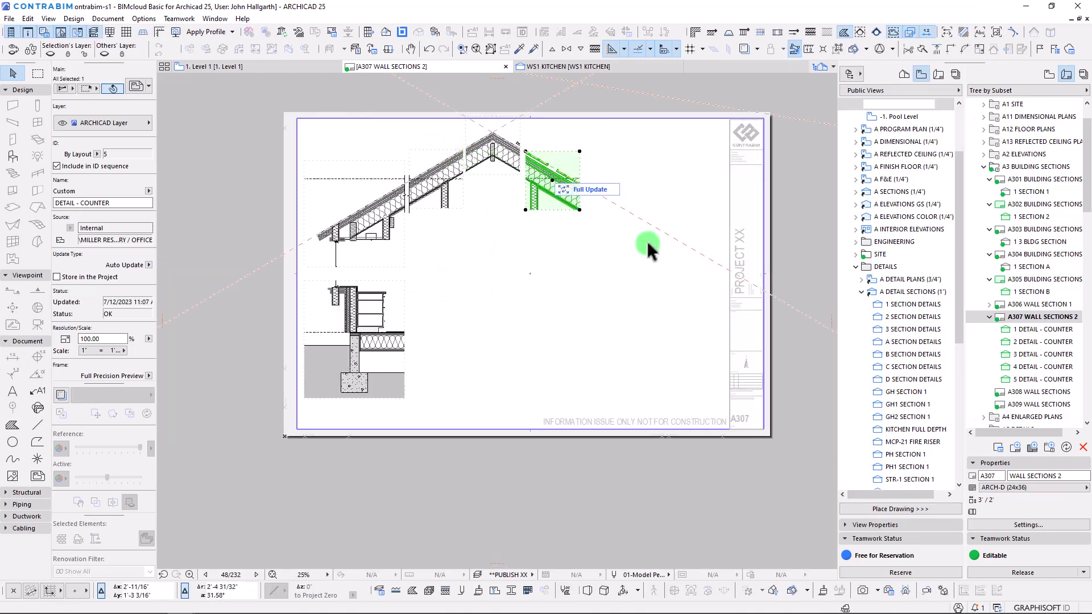
{"action": "scroll", "coordinate": [513, 151], "scroll_direction": "up", "scroll_amount": 10}
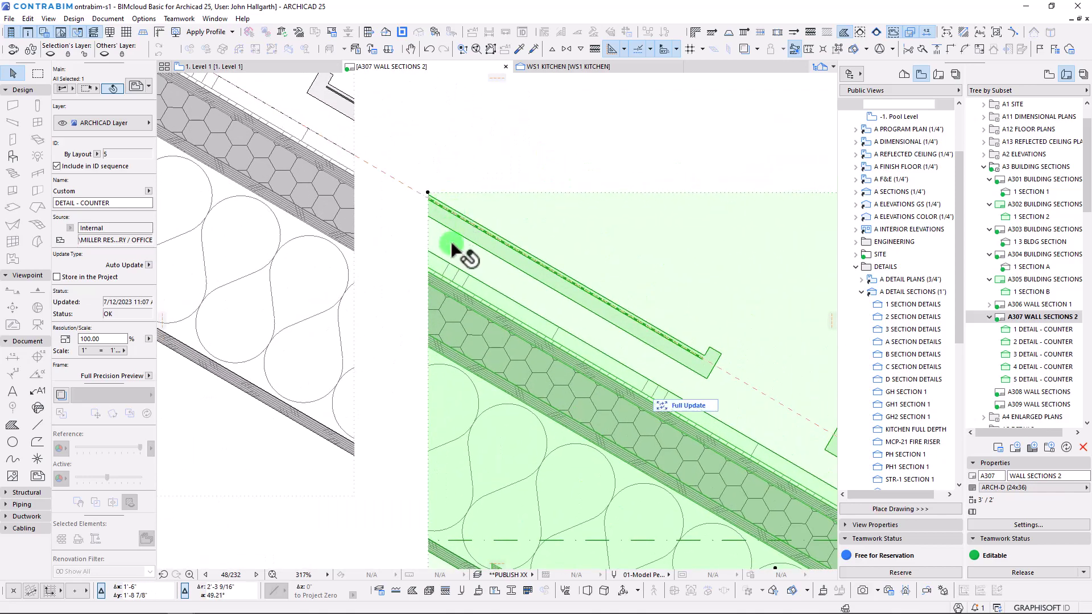
{"action": "key", "text": "ctrl+d"}
{"action": "left_click", "coordinate": [440, 257]}
{"action": "left_click", "coordinate": [413, 188]}
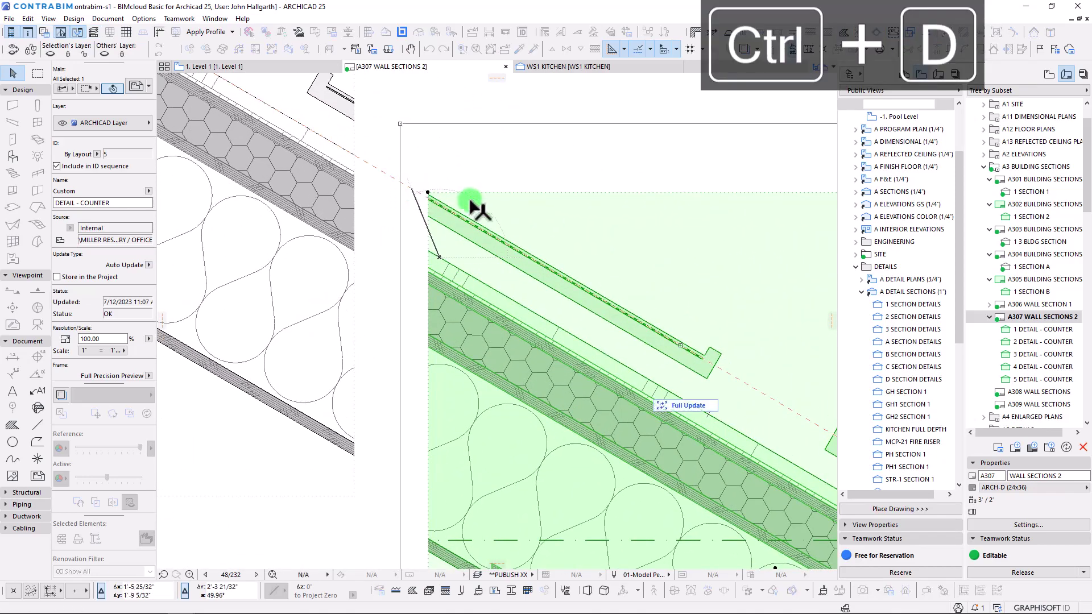
Crop the fifth detail by pulling its right frame edge inward about 1 3/32"
{"action": "scroll", "coordinate": [488, 277], "scroll_direction": "down", "scroll_amount": 6}
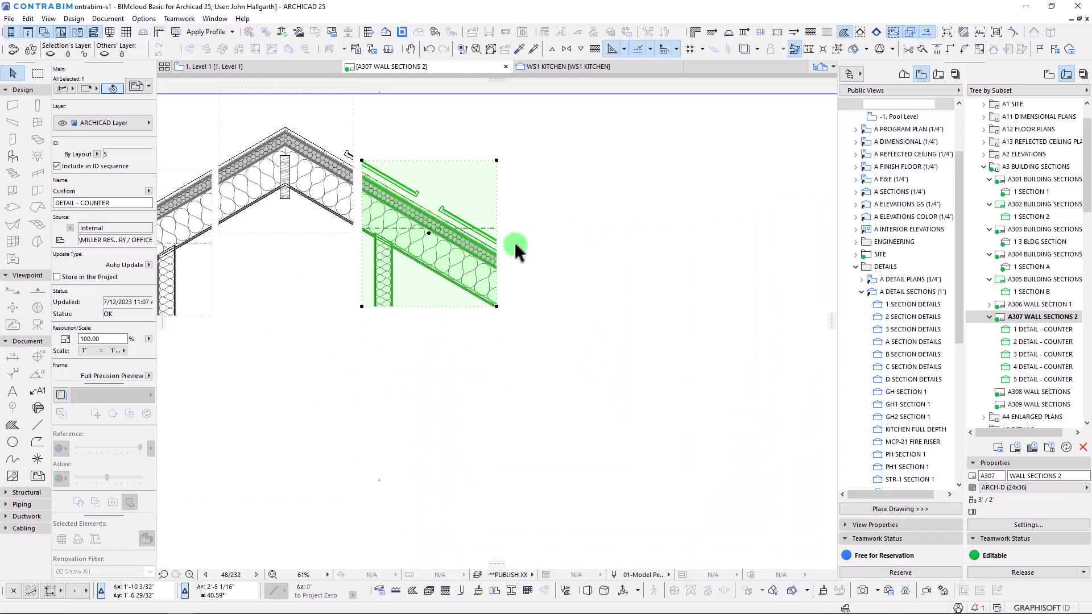
{"action": "left_click", "coordinate": [495, 205]}
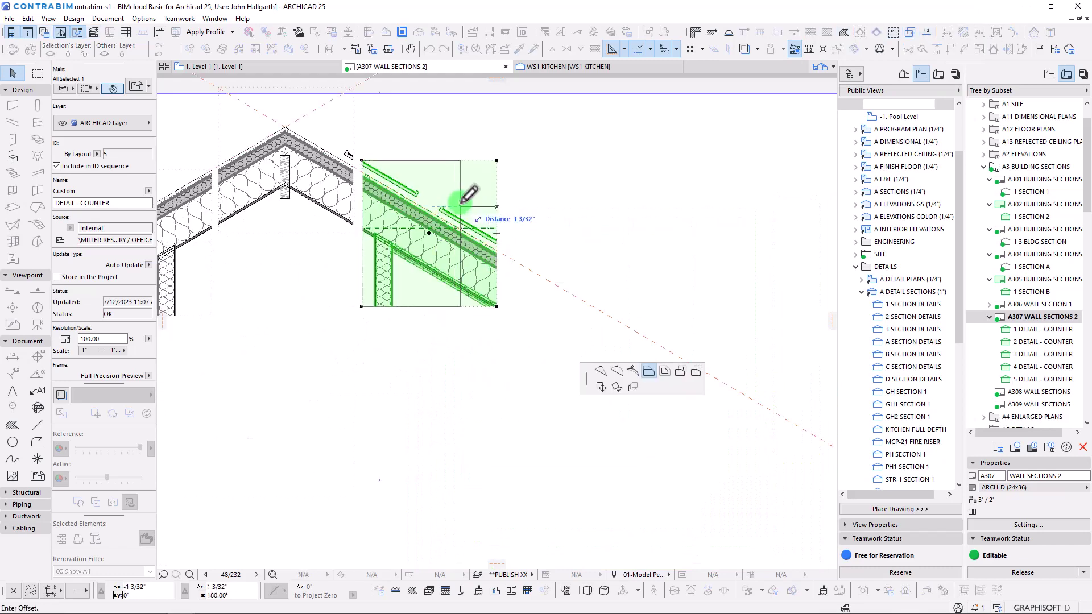
{"action": "left_click", "coordinate": [460, 200]}
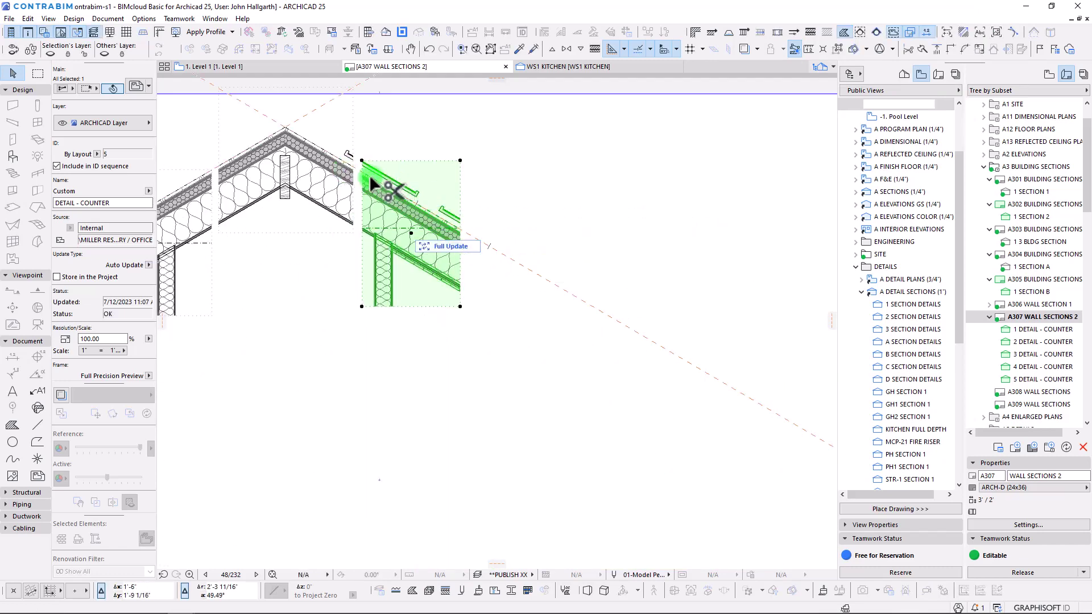
Copy the fifth detail down the descending roof guide line to start a sixth detail beyond its right frame edge
{"action": "key", "text": "ctrl+shift+d"}
{"action": "left_click", "coordinate": [371, 177]}
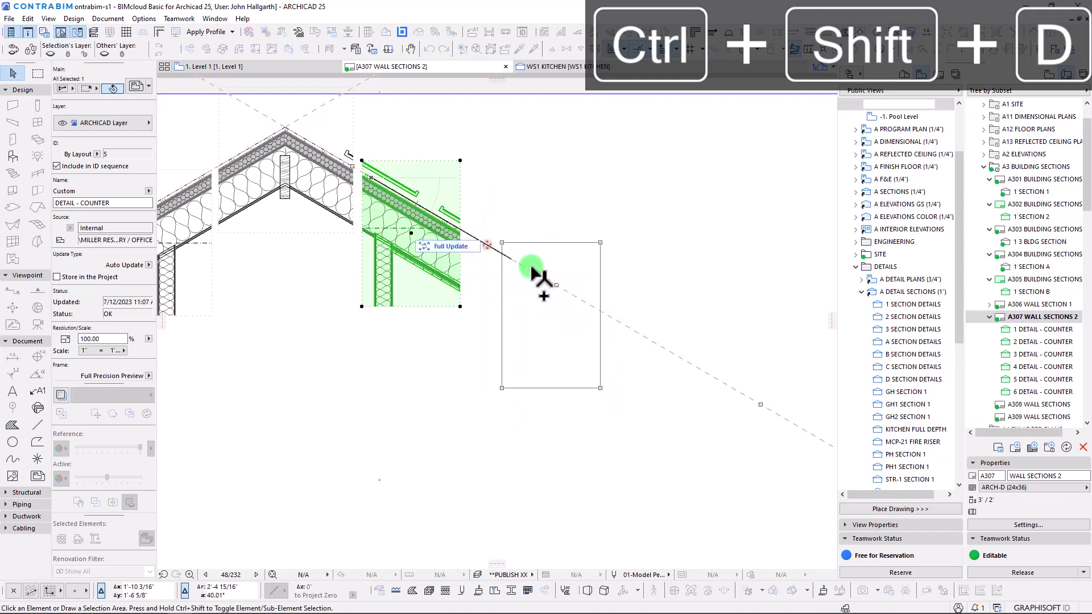
{"action": "left_click", "coordinate": [512, 259]}
Enlarge the sixth detail's frame by stretching its right edge outward and its bottom edge downward
{"action": "left_click", "coordinate": [600, 285]}
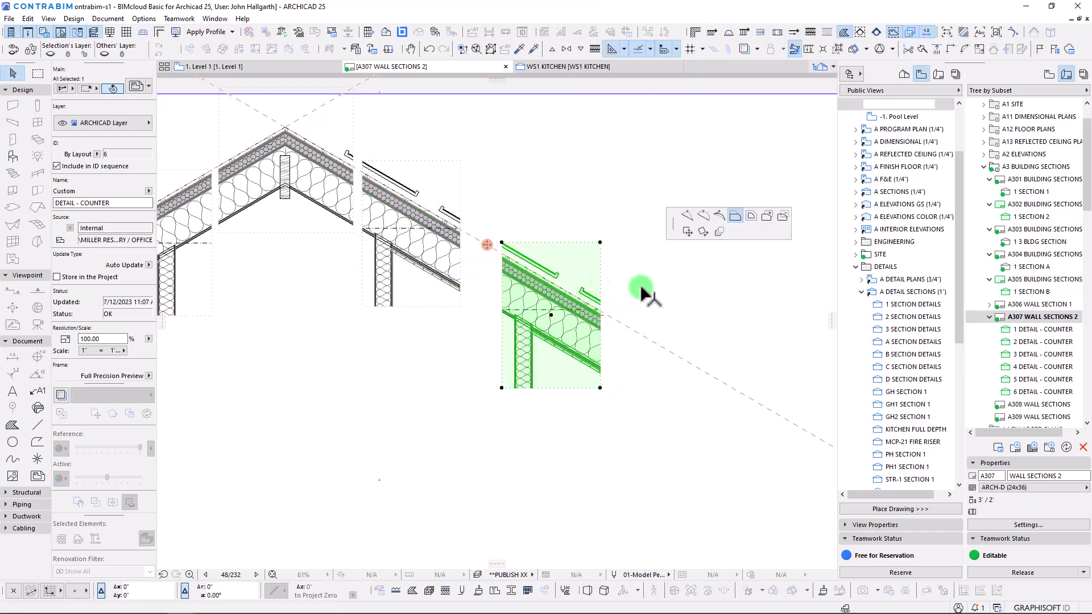
{"action": "left_click", "coordinate": [669, 286]}
{"action": "left_click", "coordinate": [591, 392]}
{"action": "left_click", "coordinate": [589, 389]}
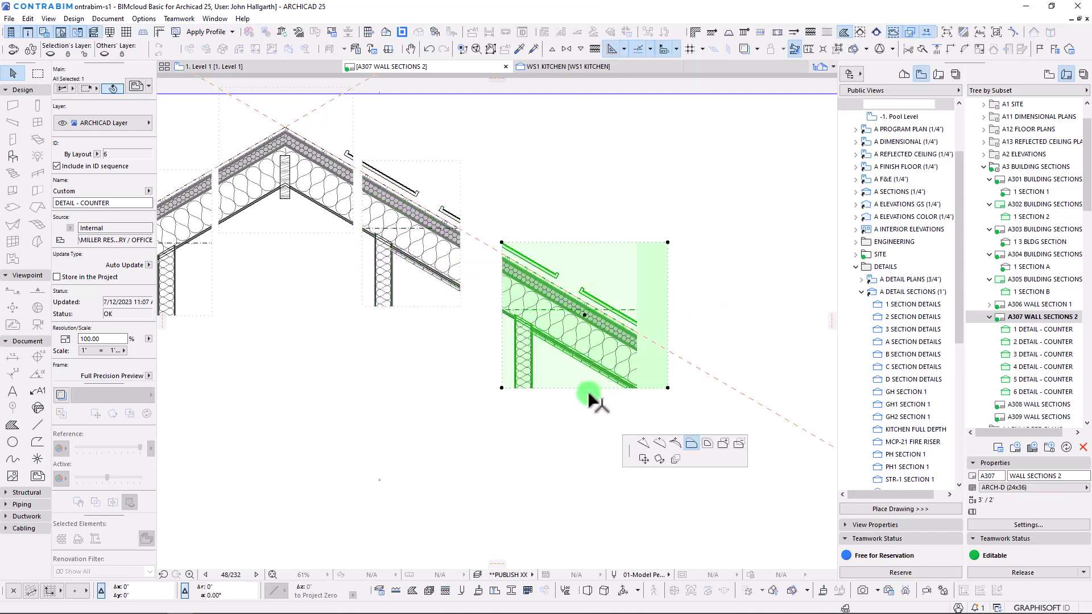
{"action": "left_click", "coordinate": [589, 415]}
Shift the sixth detail's drawing inside its frame up along the roof slope and update it to the frame
{"action": "scroll", "coordinate": [608, 322], "scroll_direction": "up", "scroll_amount": 5}
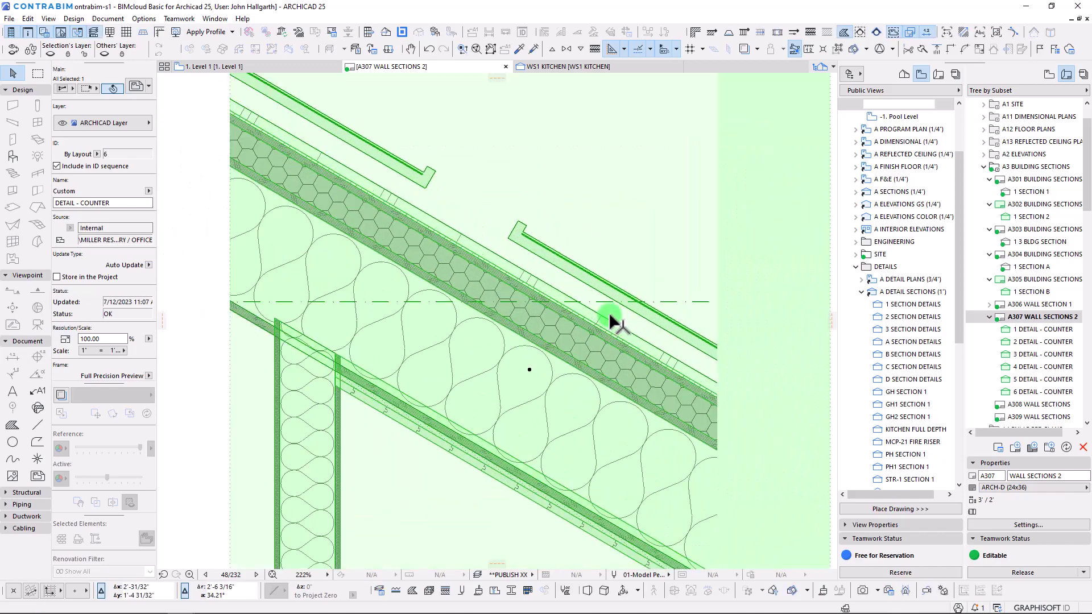
{"action": "left_click", "coordinate": [615, 323]}
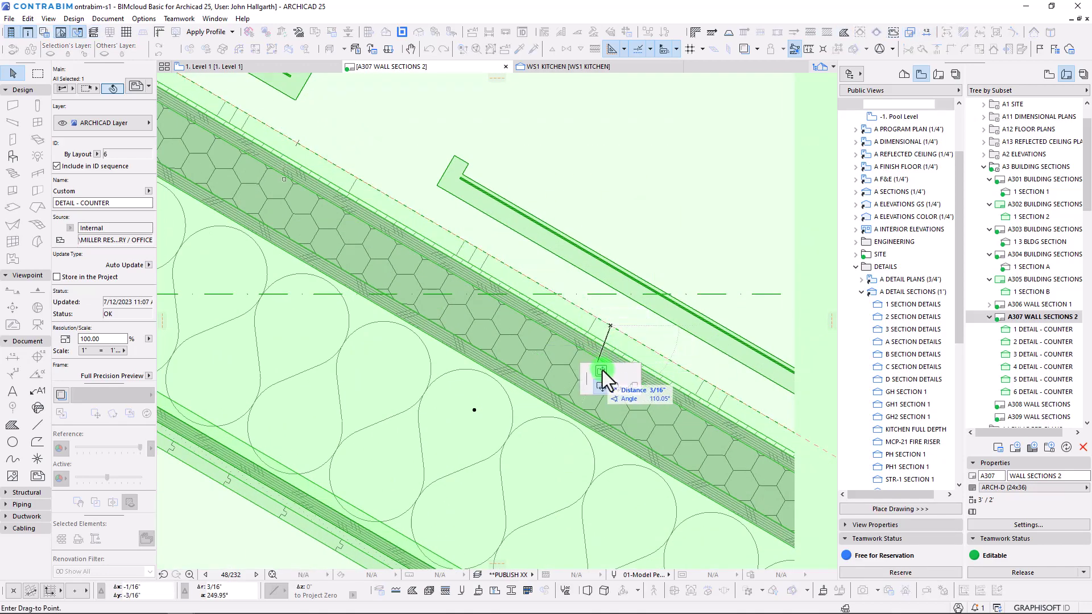
{"action": "scroll", "coordinate": [446, 265], "scroll_direction": "down", "scroll_amount": 5}
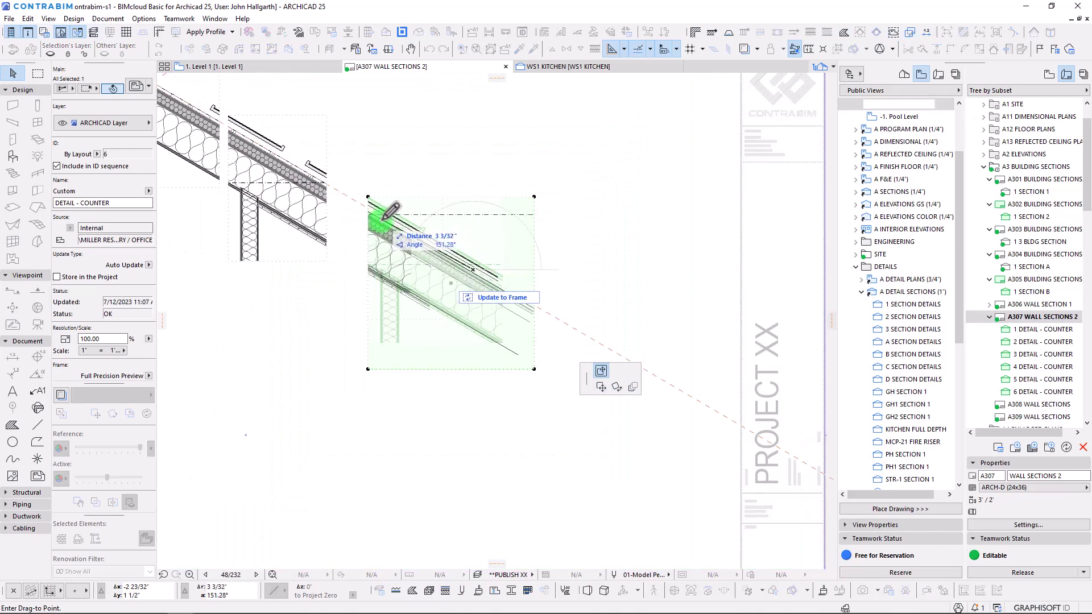
{"action": "left_click", "coordinate": [493, 298]}
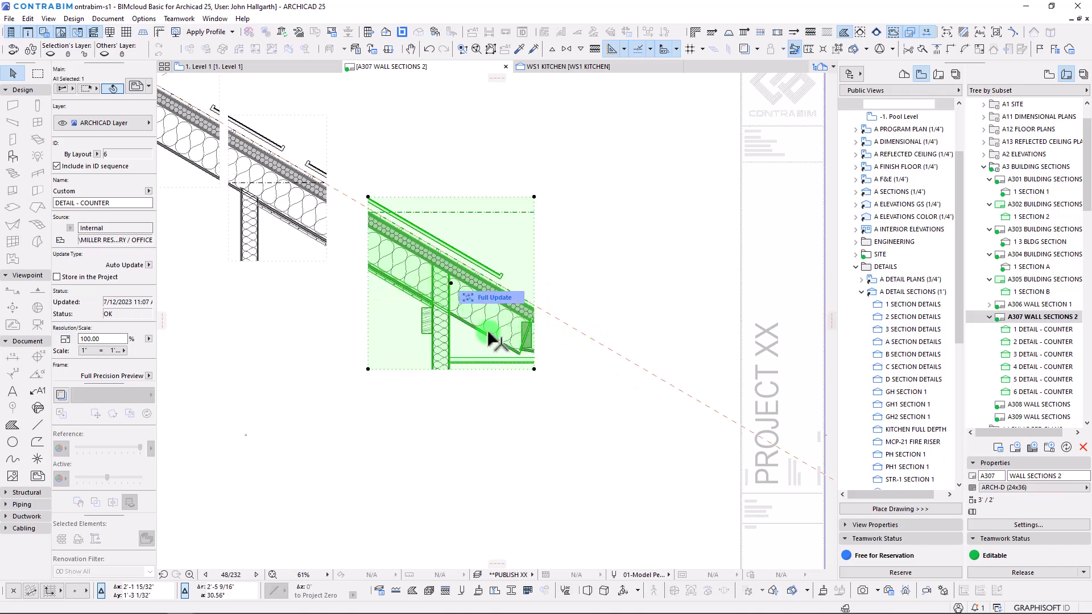
Slide the sixth detail's contents further up the roof guide line within the fixed frame and update the drawing again
{"action": "scroll", "coordinate": [489, 333], "scroll_direction": "up", "scroll_amount": 4}
{"action": "middle_click_drag", "start_coordinate": [489, 333], "coordinate": [413, 267]}
{"action": "scroll", "coordinate": [308, 162], "scroll_direction": "down", "scroll_amount": 4}
{"action": "middle_click_drag", "start_coordinate": [308, 163], "coordinate": [386, 287]}
{"action": "scroll", "coordinate": [369, 252], "scroll_direction": "up", "scroll_amount": 5}
{"action": "middle_click_drag", "start_coordinate": [369, 253], "coordinate": [359, 238]}
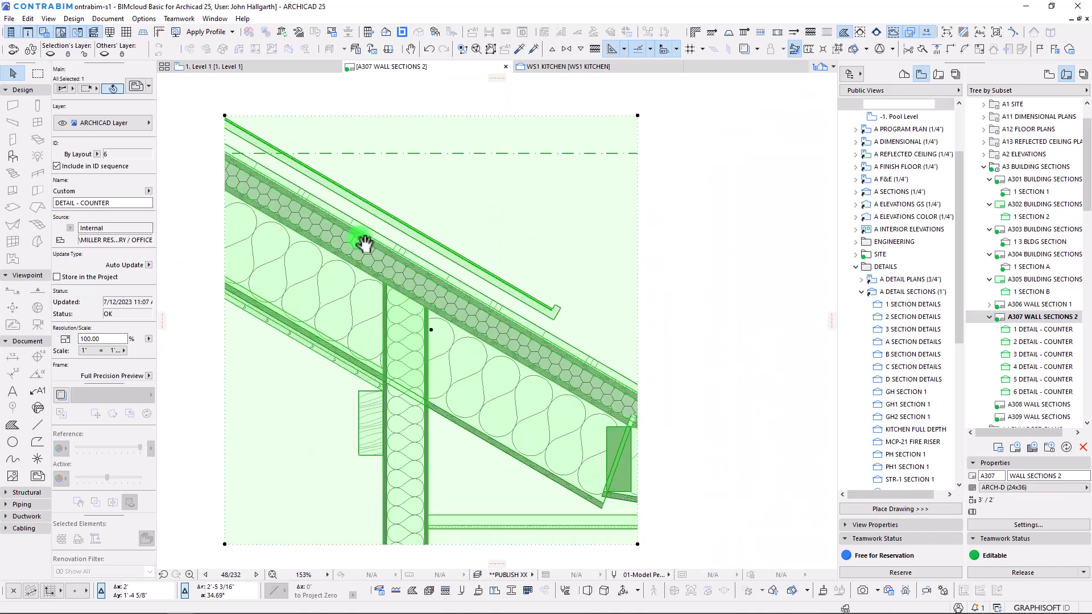
{"action": "scroll", "coordinate": [359, 238], "scroll_direction": "up", "scroll_amount": 2}
{"action": "scroll", "coordinate": [268, 176], "scroll_direction": "down", "scroll_amount": 3}
{"action": "middle_click_drag", "start_coordinate": [268, 175], "coordinate": [340, 238]}
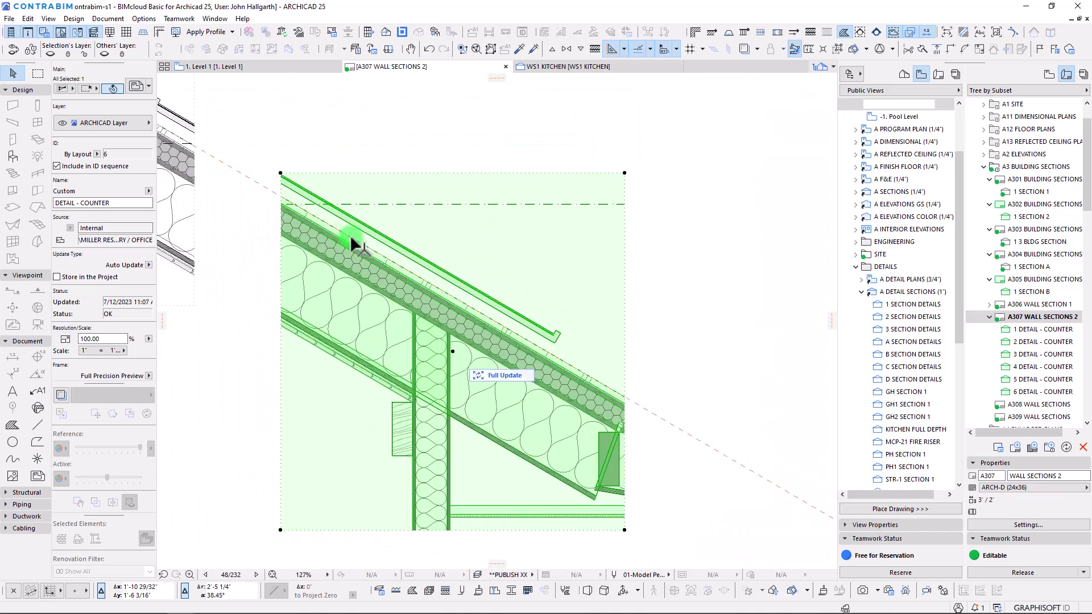
{"action": "mouse_move", "coordinate": [353, 244]}
{"action": "left_mouse_down"}
{"action": "mouse_move", "coordinate": [286, 193]}
{"action": "mouse_move", "coordinate": [299, 185]}
{"action": "mouse_move", "coordinate": [286, 189]}
{"action": "left_mouse_up"}
{"action": "left_click", "coordinate": [492, 377]}
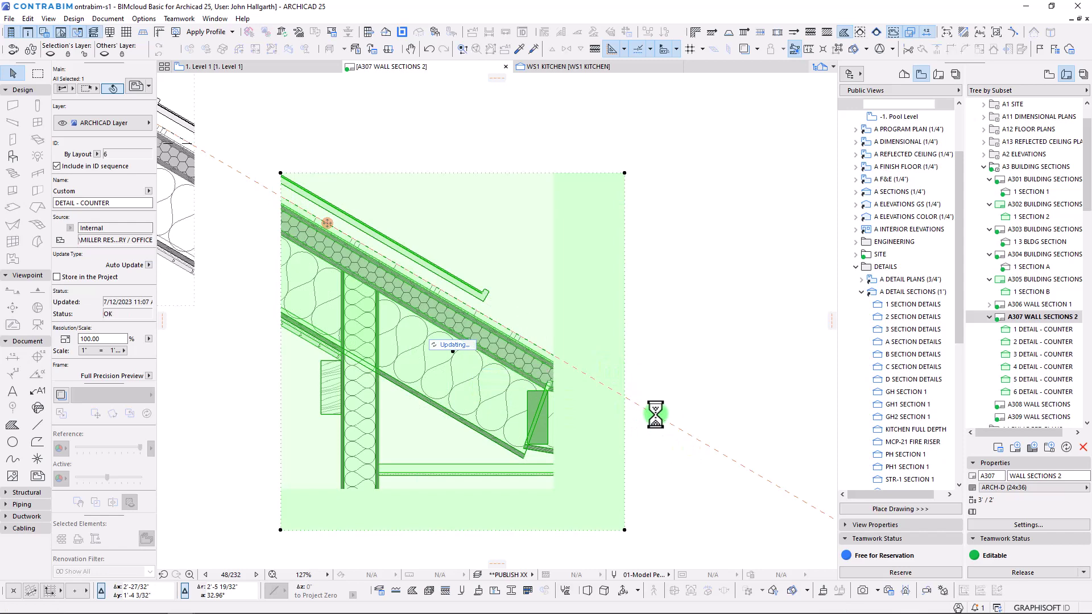
Move the sixth detail up the guide line toward the fifth, widen its frame outward on the right, and update it to the frame
{"action": "key", "text": "ctrl+d"}
{"action": "left_click", "coordinate": [288, 201]}
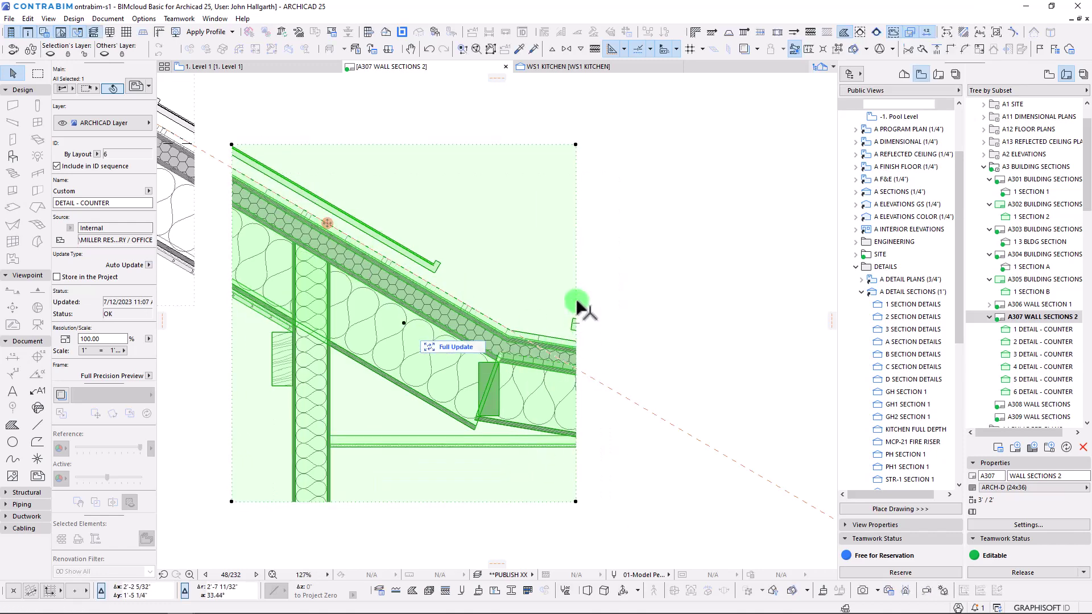
{"action": "left_click", "coordinate": [576, 303]}
{"action": "left_click", "coordinate": [618, 305]}
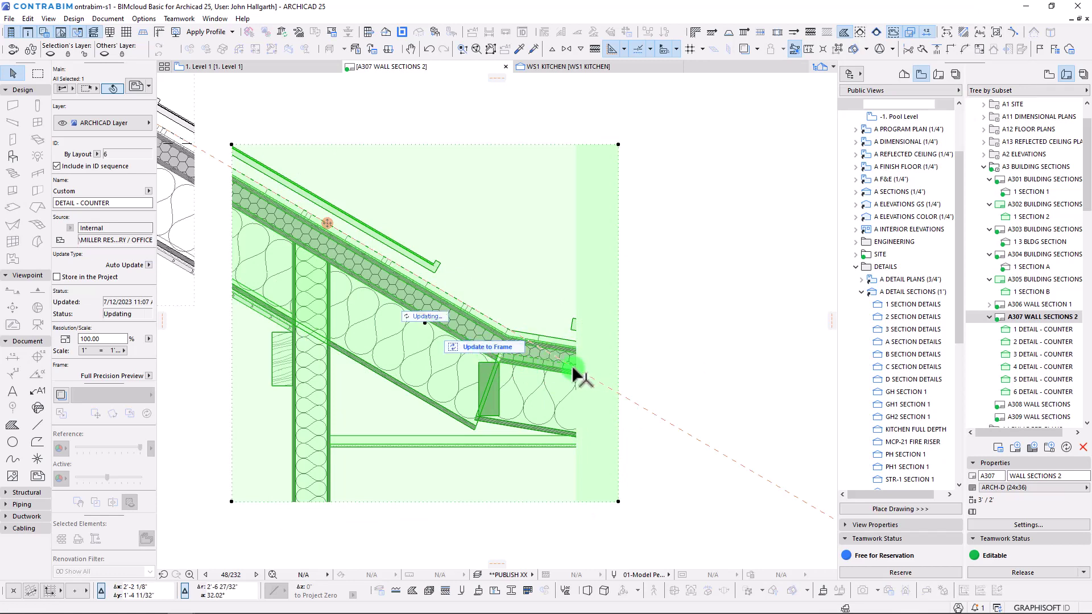
{"action": "left_click", "coordinate": [482, 349]}
Copy the sixth detail horizontally to the right to start a seventh detail just beyond its frame
{"action": "scroll", "coordinate": [503, 378], "scroll_direction": "down", "scroll_amount": 8}
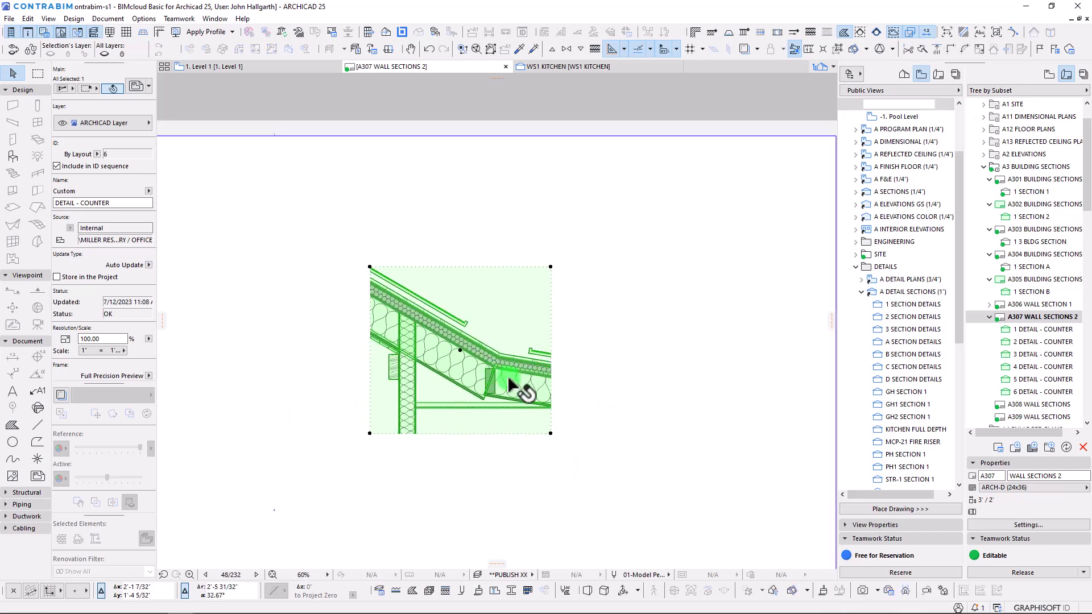
{"action": "scroll", "coordinate": [454, 231], "scroll_direction": "up", "scroll_amount": 5}
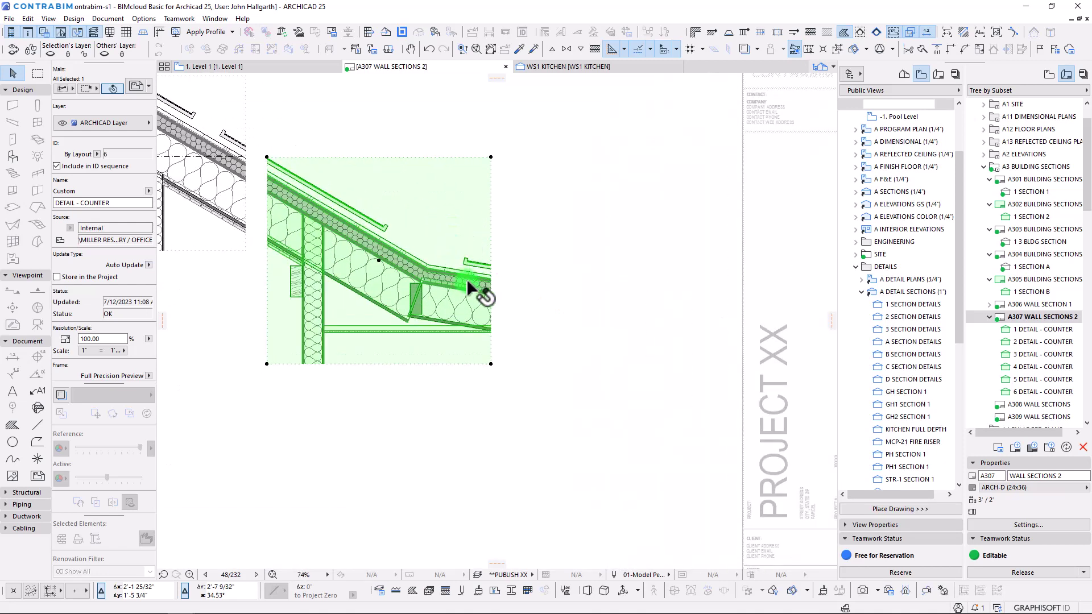
{"action": "key", "text": "ctrl+shift+d"}
{"action": "left_click", "coordinate": [491, 276]}
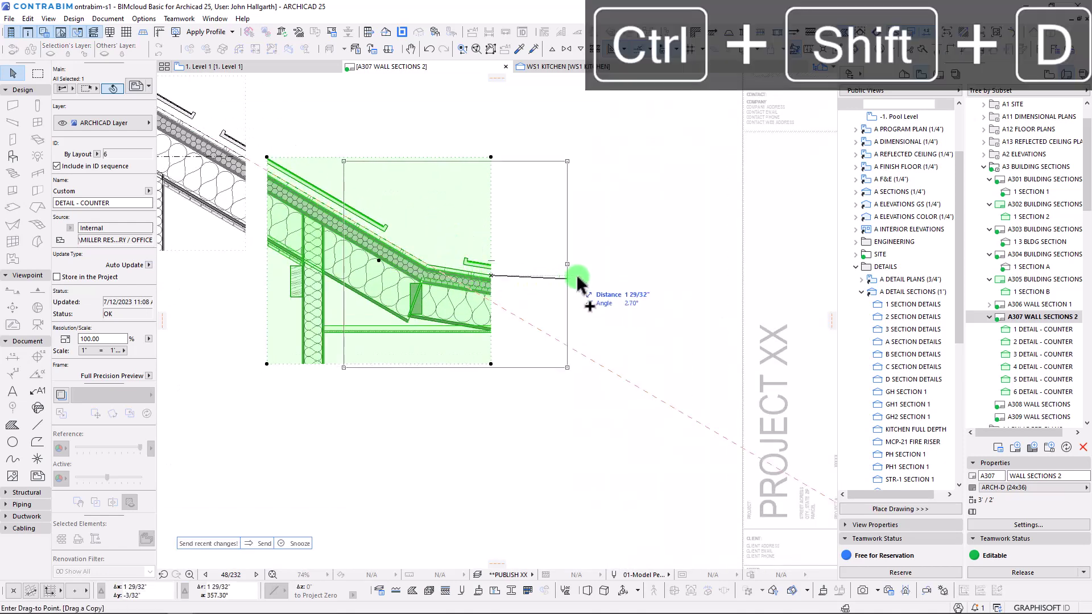
{"action": "left_click", "coordinate": [731, 276]}
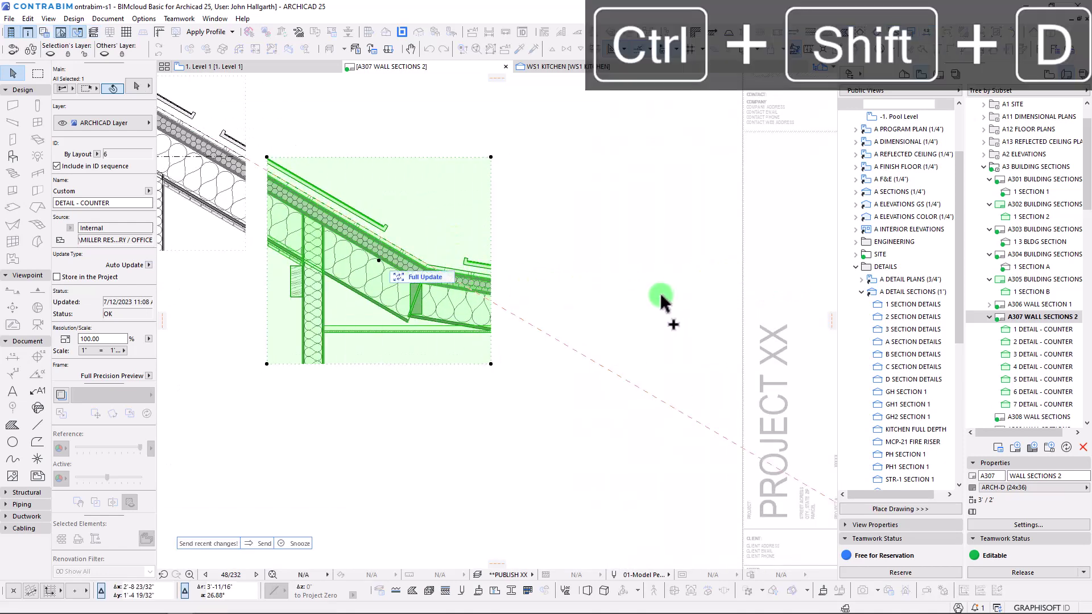
Shift the seventh detail's drawing left inside its frame to bring in the far eave and outer wall, and update it to the frame
{"action": "left_click", "coordinate": [619, 261]}
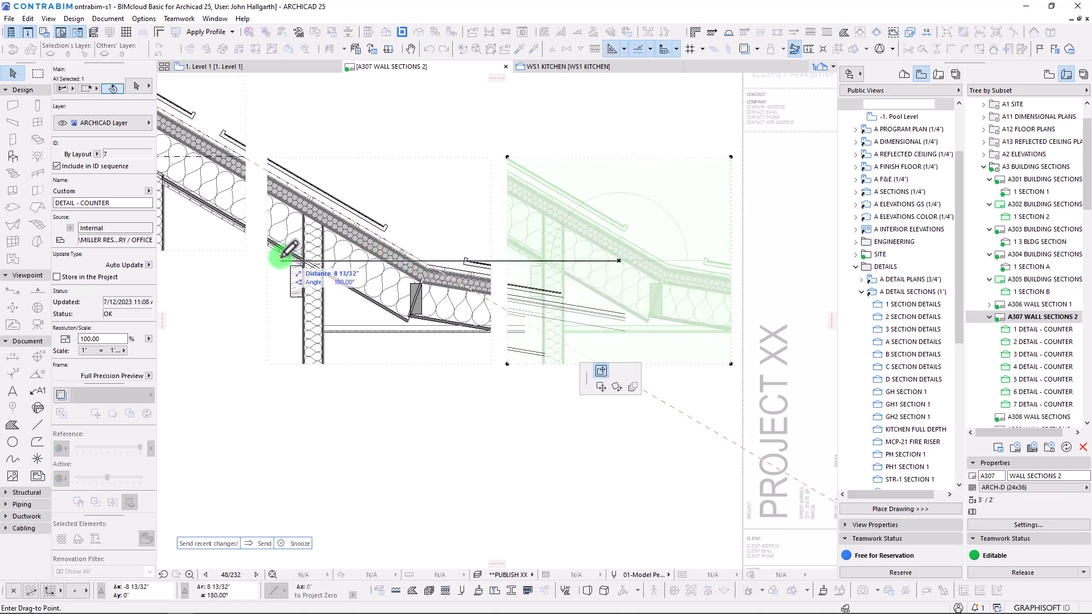
{"action": "left_click", "coordinate": [295, 204]}
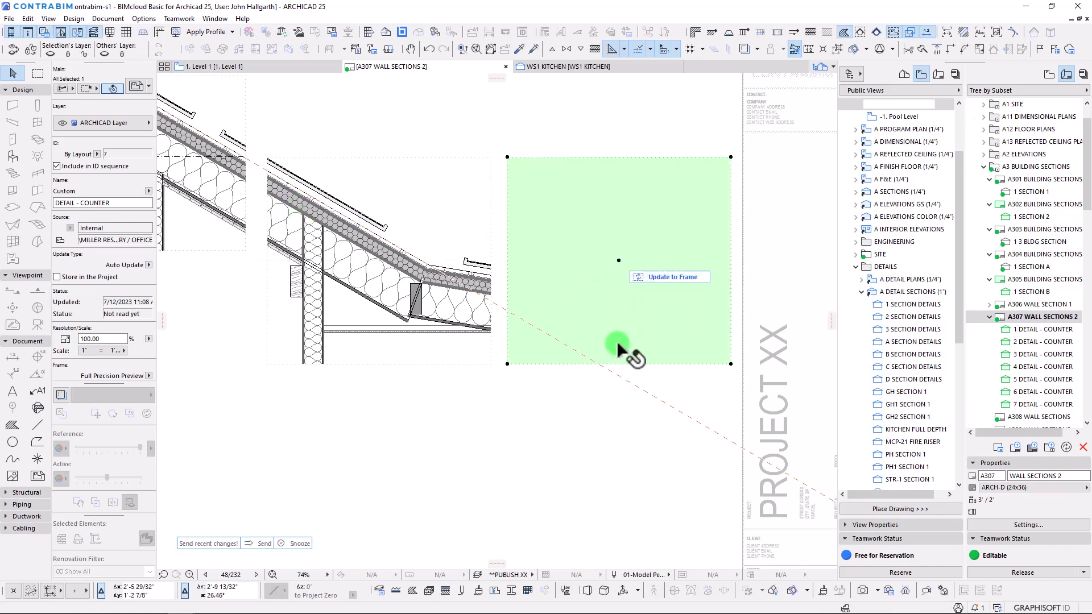
{"action": "left_click", "coordinate": [665, 279]}
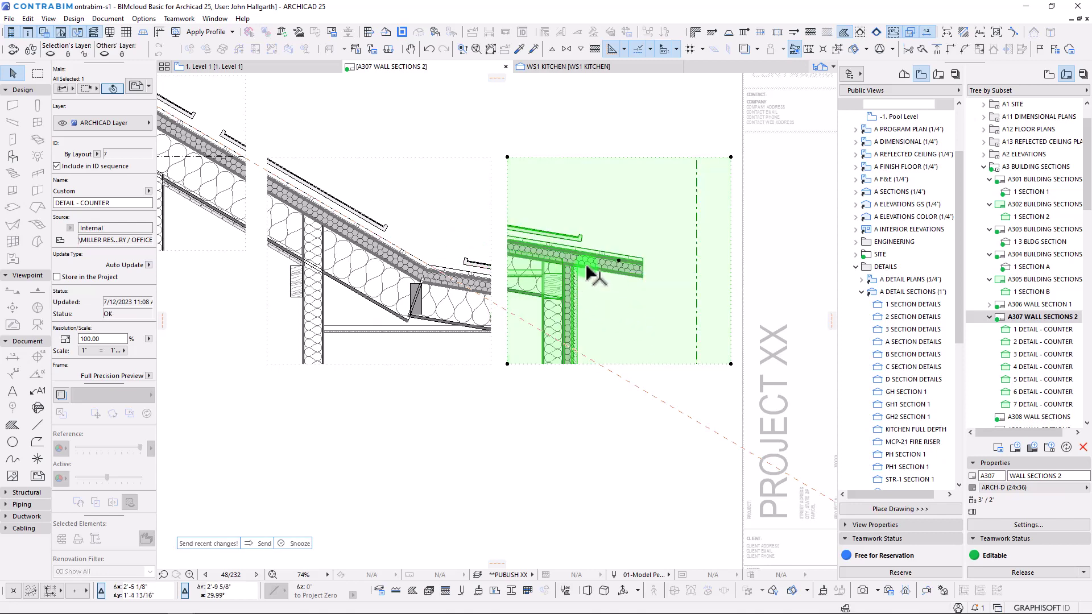
Slide the seventh detail's contents about 1 9/32" right within its frame and place a guide line along the sixth detail's shallow roof slope
{"action": "scroll", "coordinate": [587, 267], "scroll_direction": "up", "scroll_amount": 3}
{"action": "left_click", "coordinate": [646, 254]}
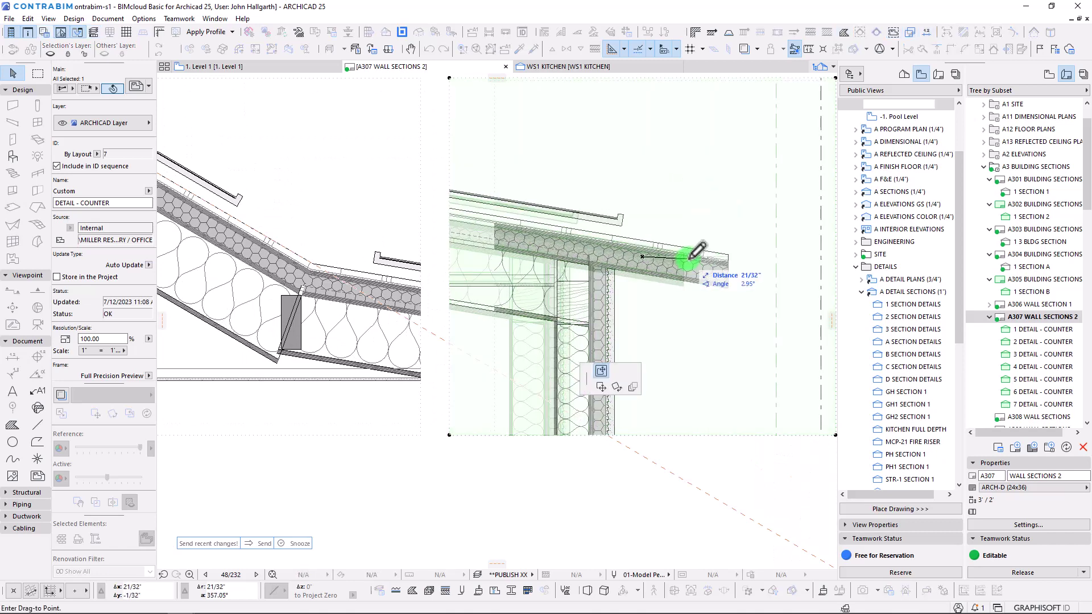
{"action": "scroll", "coordinate": [559, 250], "scroll_direction": "down", "scroll_amount": 3}
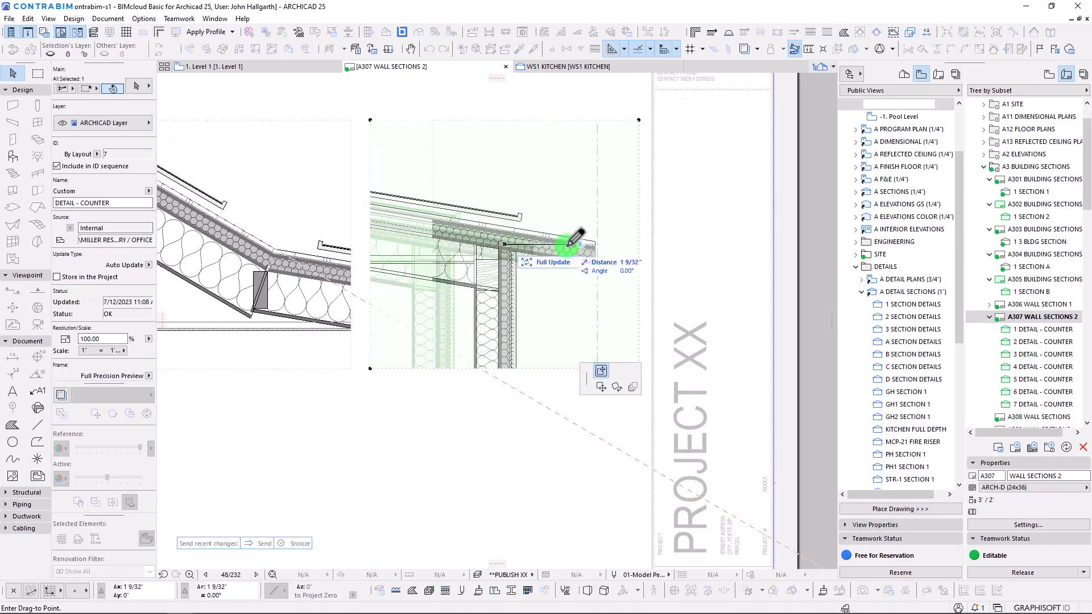
{"action": "left_click", "coordinate": [411, 227]}
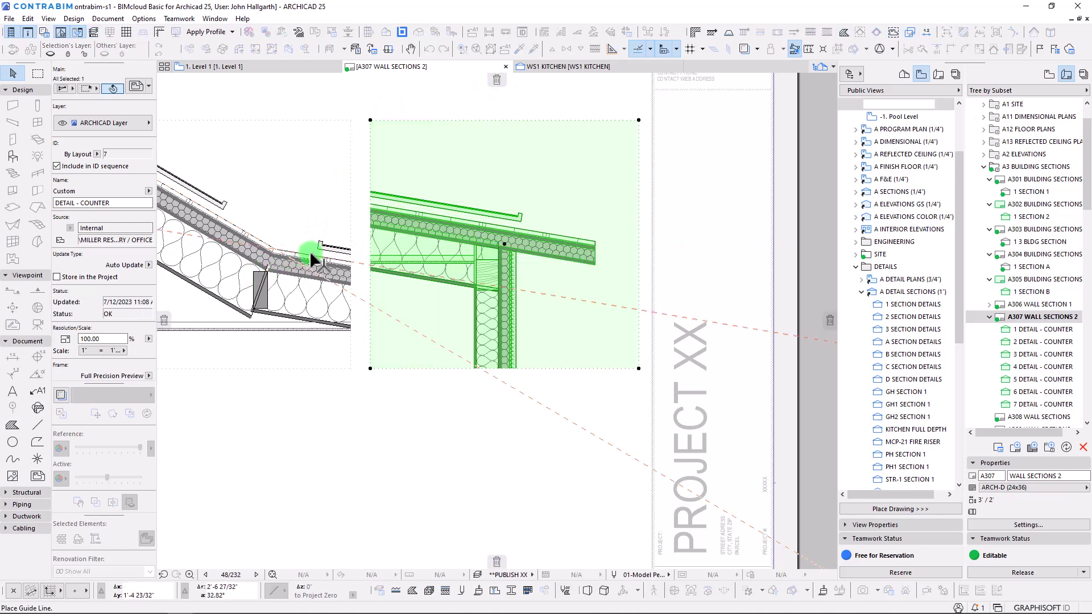
Move the seventh detail straight down so its roof line lies on the shallow-slope guide line
{"action": "key", "text": "ctrl+d"}
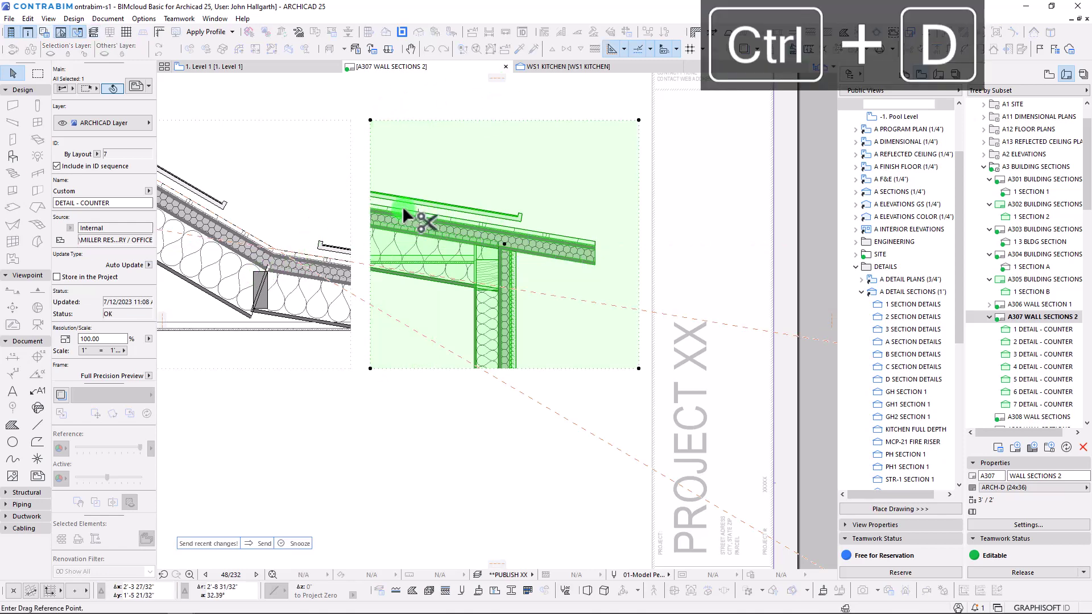
{"action": "left_click", "coordinate": [401, 208]}
{"action": "scroll", "coordinate": [398, 246], "scroll_direction": "up", "scroll_amount": 5}
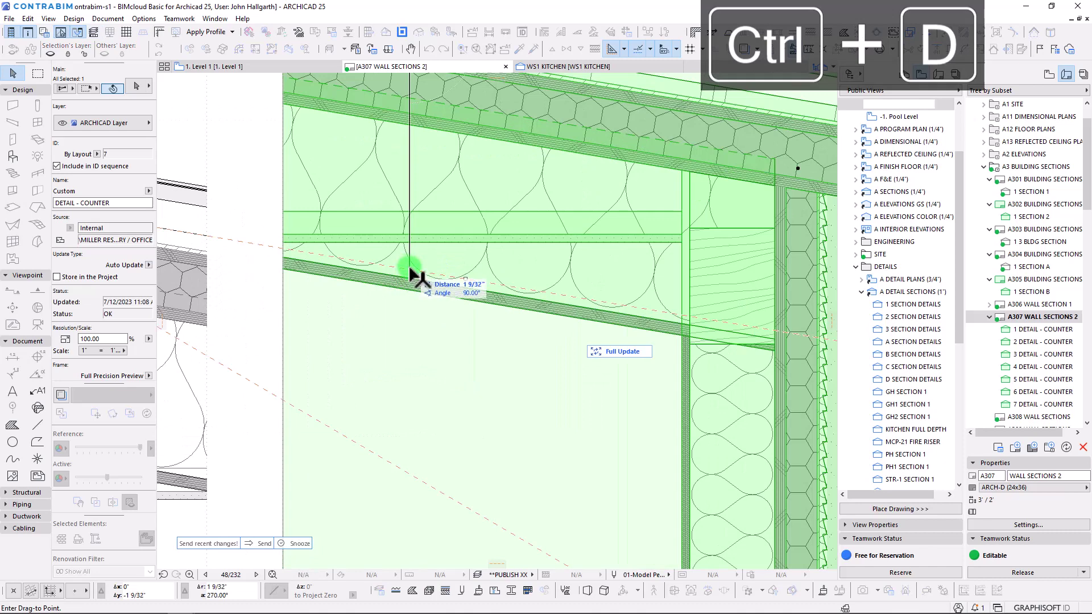
{"action": "left_click", "coordinate": [411, 268]}
{"action": "scroll", "coordinate": [449, 295], "scroll_direction": "down", "scroll_amount": 5}
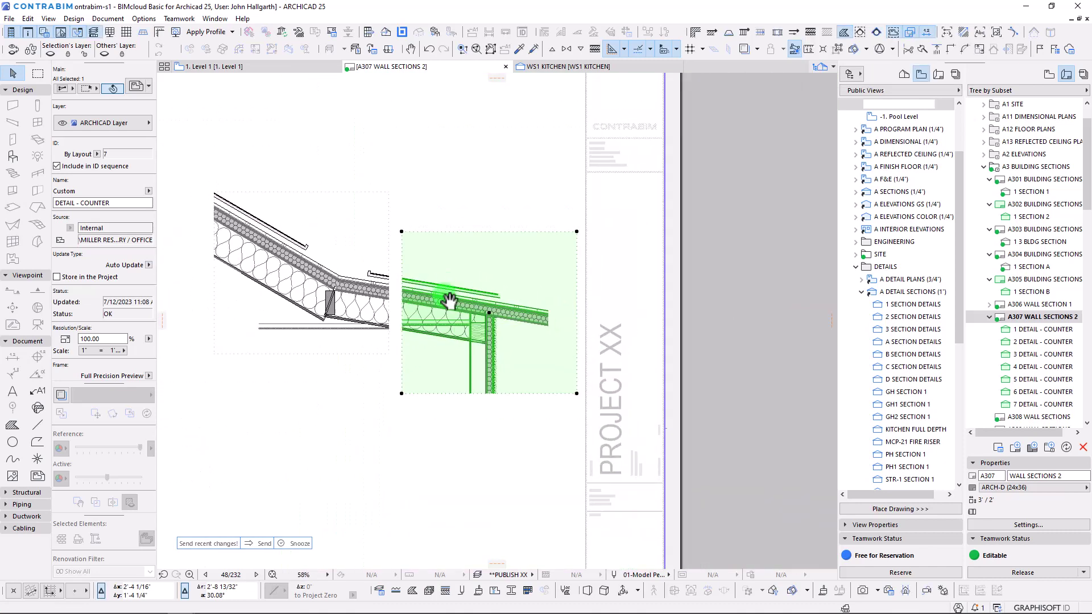
{"action": "middle_click_drag", "start_coordinate": [446, 295], "coordinate": [490, 250]}
{"action": "key", "text": "Escape"}
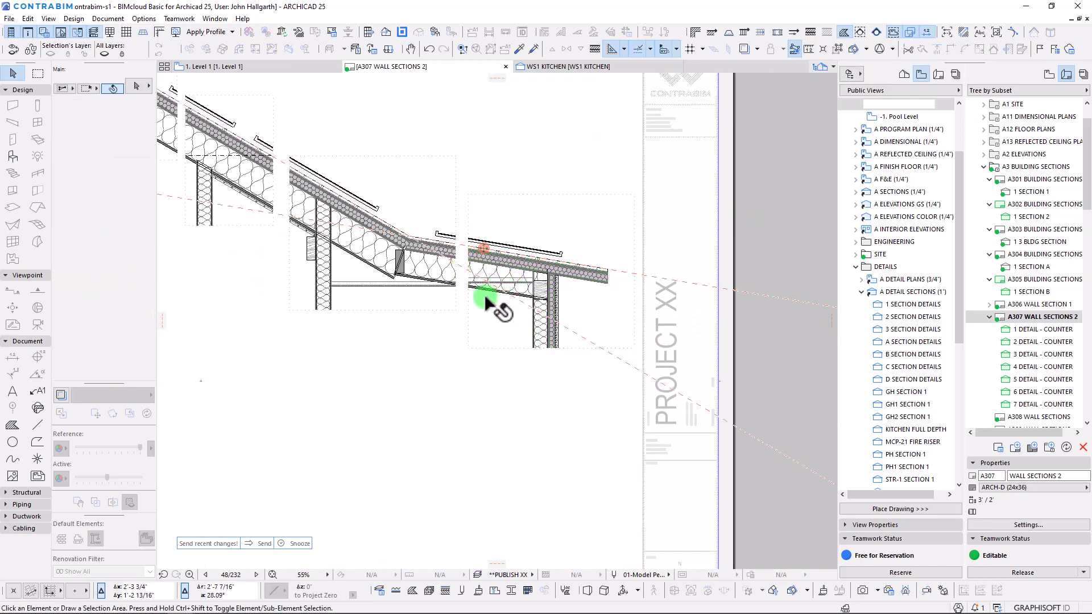
Copy the break-line symbol and its masking fill up the roof slope to the gap before the ridge detail
{"action": "scroll", "coordinate": [352, 321], "scroll_direction": "down", "scroll_amount": 4}
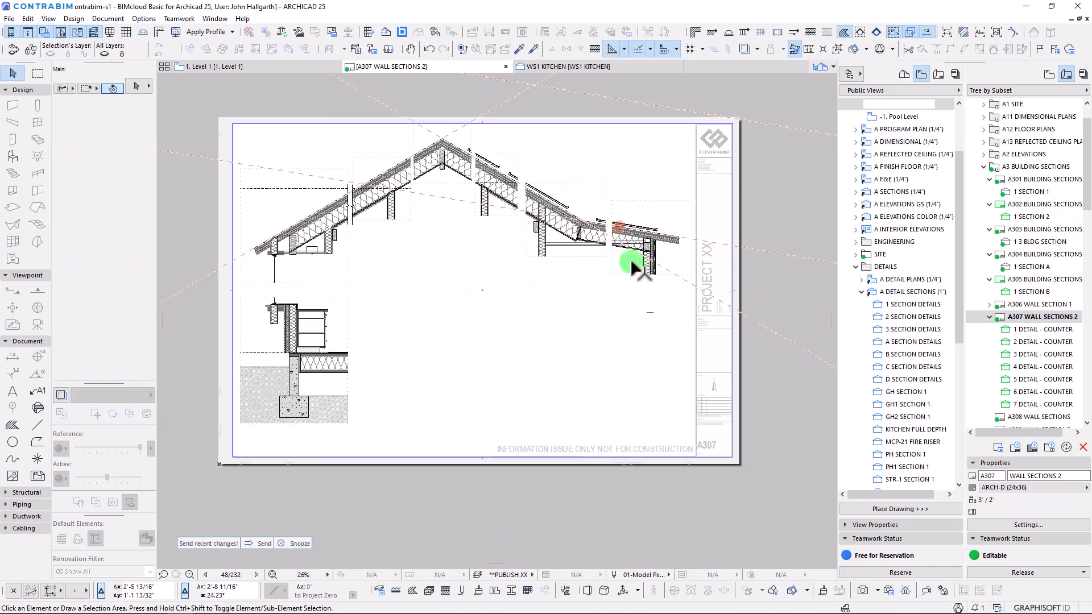
{"action": "scroll", "coordinate": [342, 177], "scroll_direction": "up", "scroll_amount": 4}
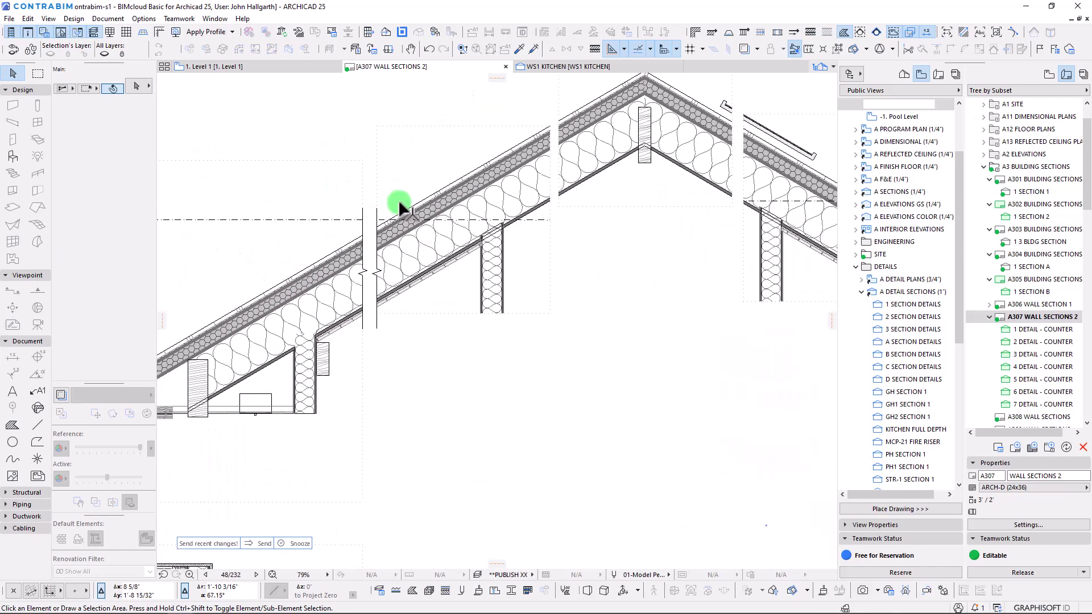
{"action": "left_click", "coordinate": [370, 216]}
{"action": "key", "text": "ctrl+shift+d"}
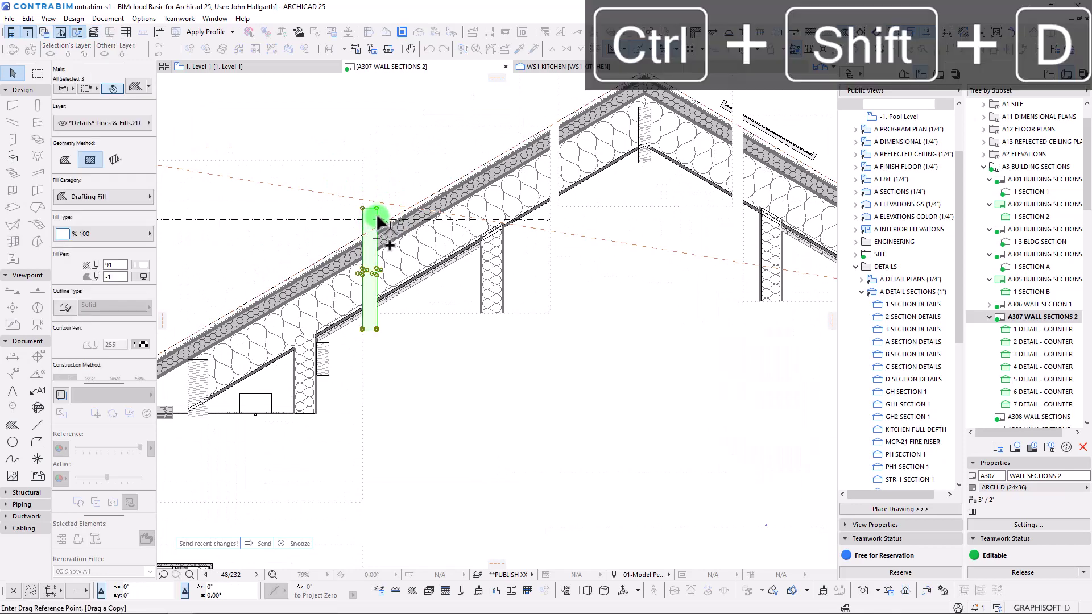
{"action": "scroll", "coordinate": [550, 118], "scroll_direction": "up", "scroll_amount": 3}
{"action": "middle_click_drag", "start_coordinate": [548, 121], "coordinate": [375, 165]}
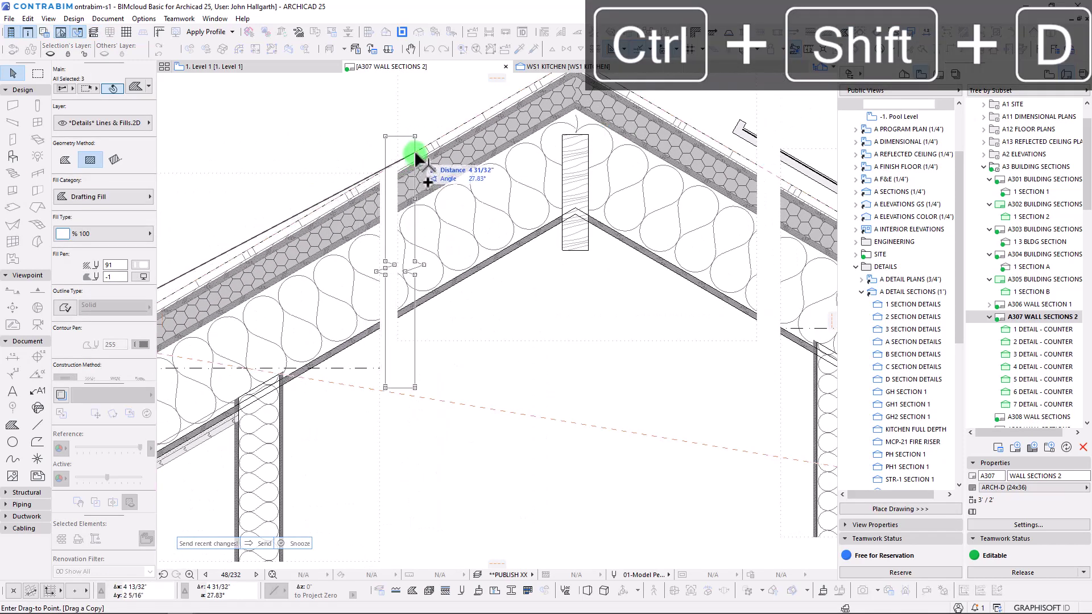
{"action": "left_click", "coordinate": [398, 164]}
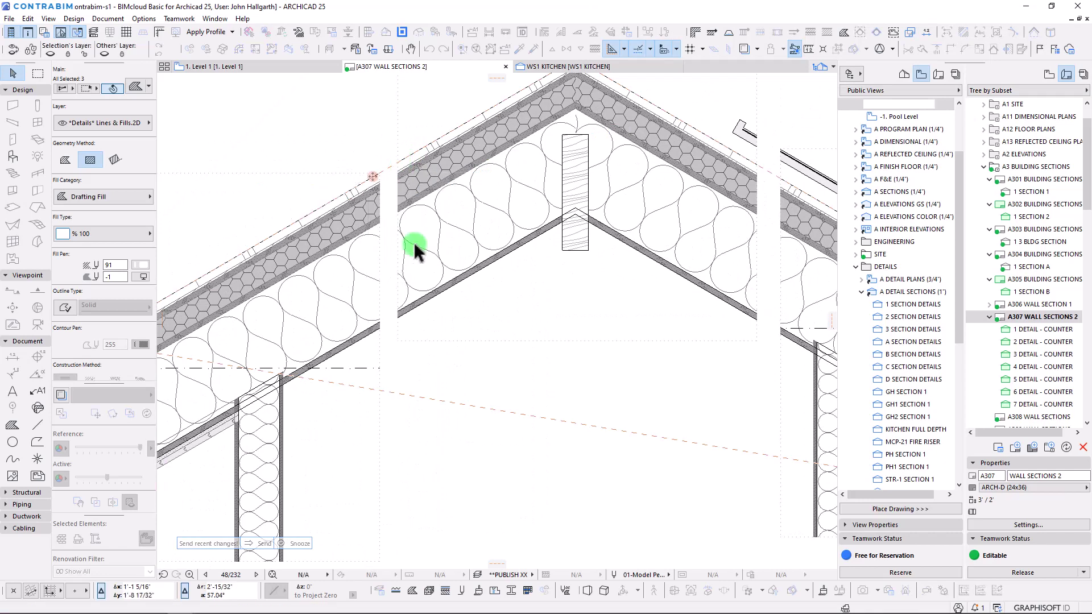
Crop the third detail's right frame edge back to the near line of the copied break symbol
{"action": "left_click", "coordinate": [379, 227]}
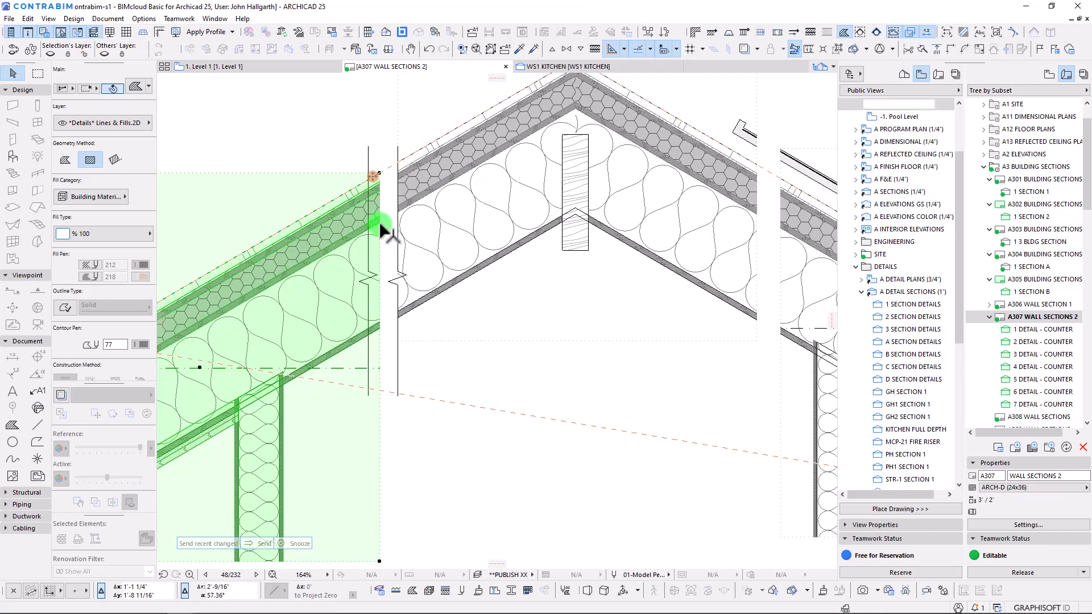
{"action": "left_click", "coordinate": [380, 238]}
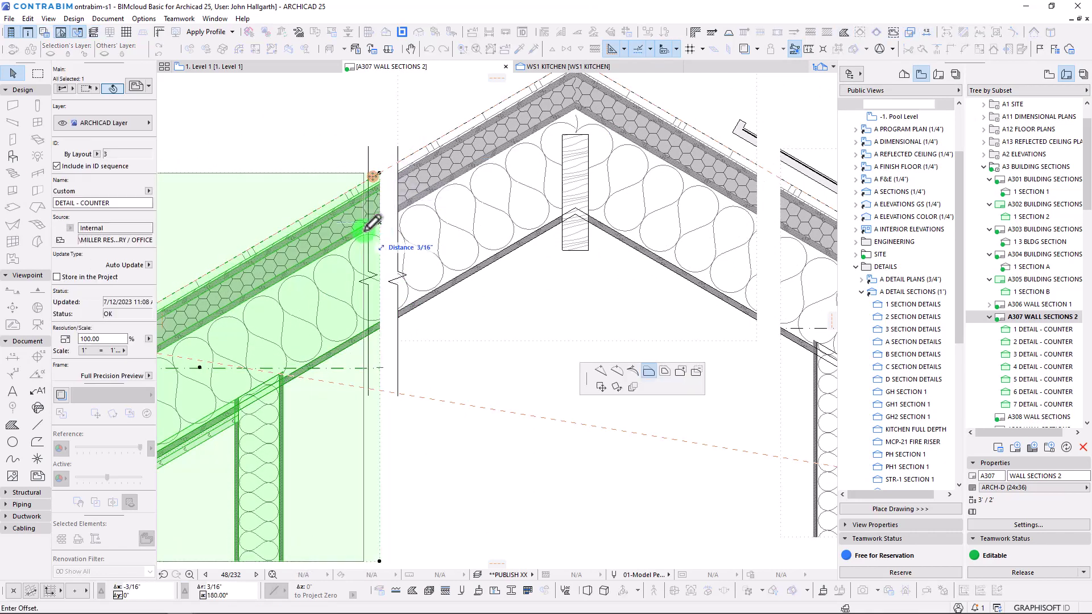
{"action": "left_click", "coordinate": [369, 227]}
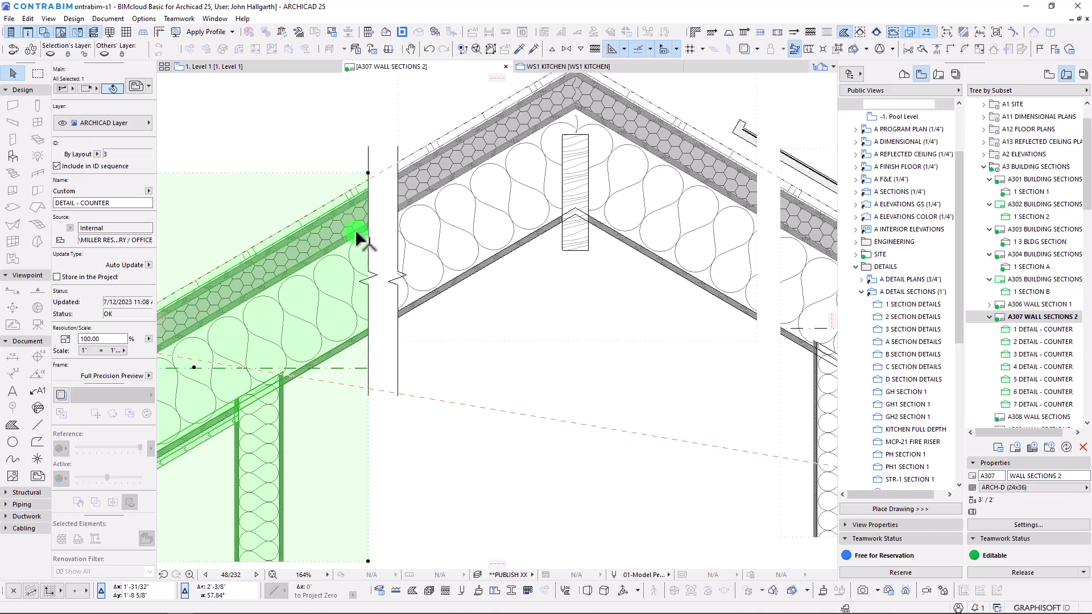
Move the break symbol beside the ridge detail slightly upward to center it over the roof assembly
{"action": "scroll", "coordinate": [357, 237], "scroll_direction": "down", "scroll_amount": 5}
{"action": "middle_click_drag", "start_coordinate": [368, 251], "coordinate": [322, 259]}
{"action": "scroll", "coordinate": [340, 231], "scroll_direction": "up", "scroll_amount": 3}
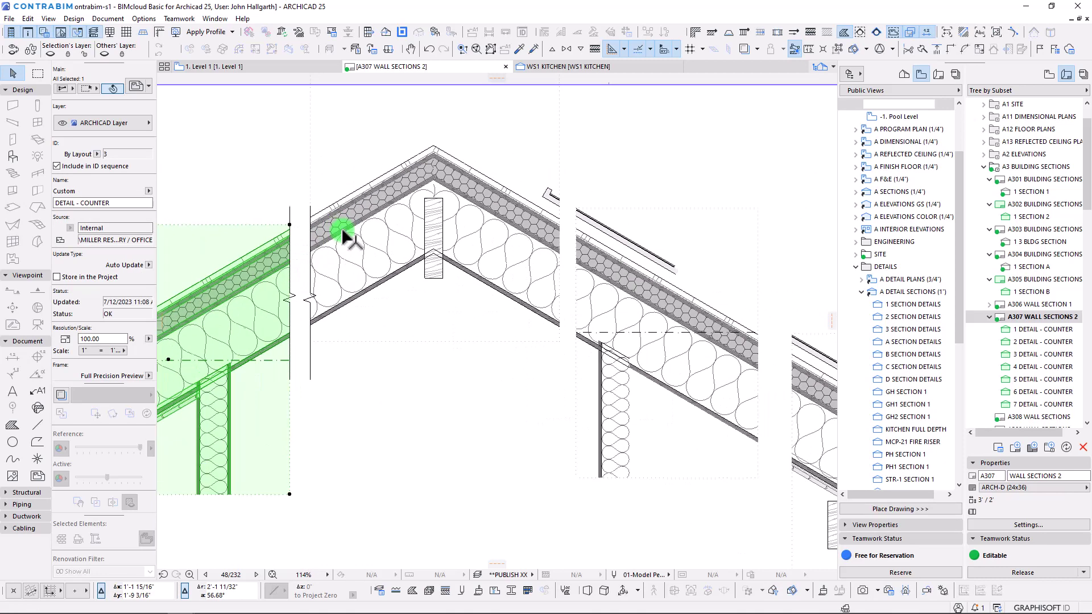
{"action": "left_click", "coordinate": [310, 213]}
{"action": "key", "text": "ctrl+d"}
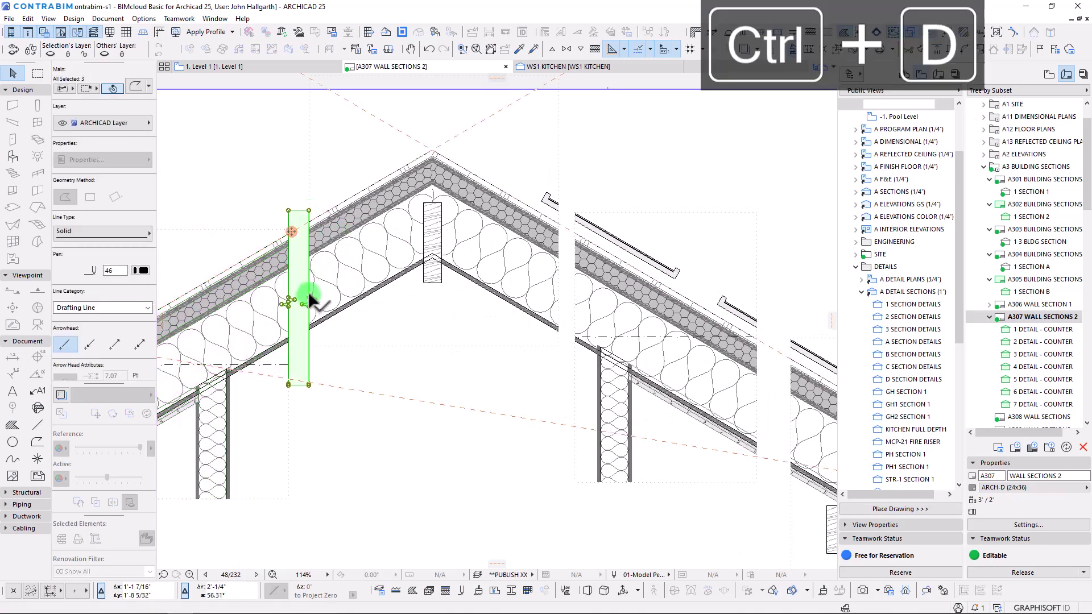
{"action": "left_click", "coordinate": [310, 285]}
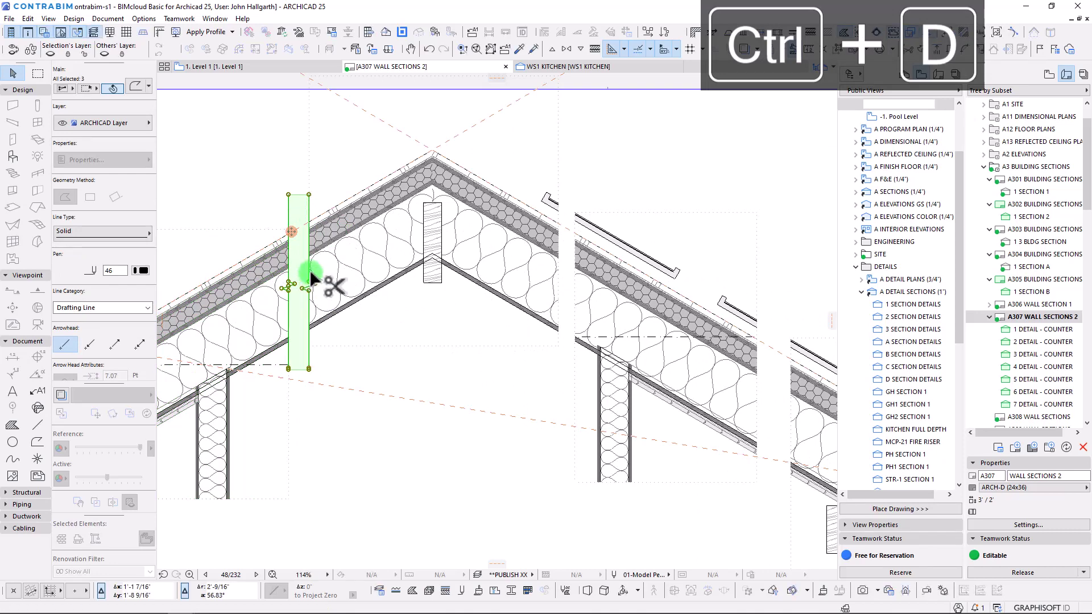
Copy the break-line symbol and its masking fill horizontally across the ridge detail to the gap before the fifth detail
{"action": "key", "text": "ctrl+shift+d"}
{"action": "left_click", "coordinate": [309, 273]}
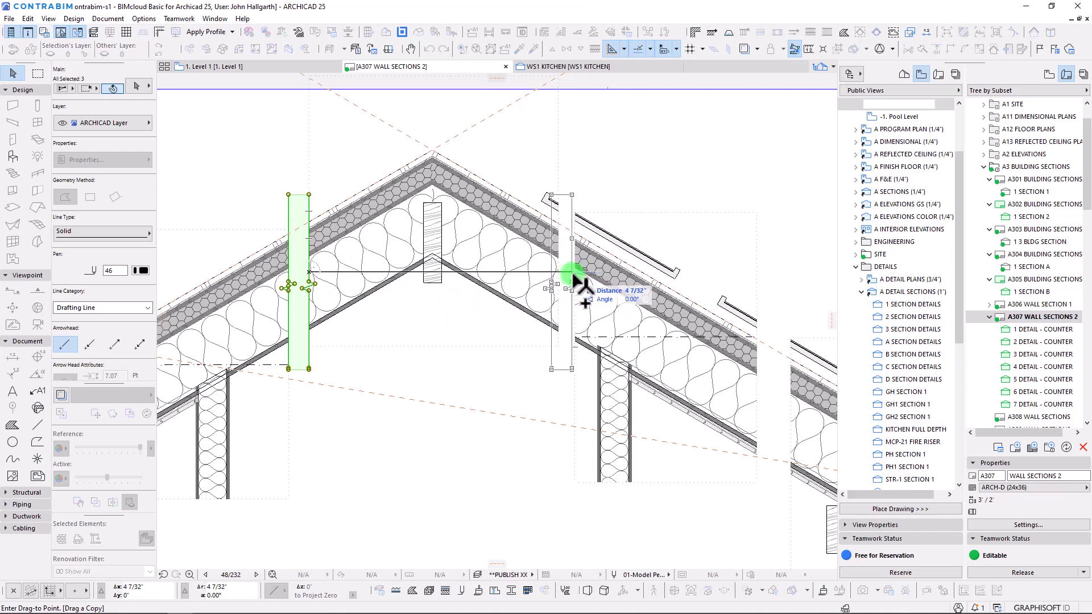
{"action": "key", "text": "Escape"}
{"action": "key", "text": "Escape"}
{"action": "left_click", "coordinate": [553, 262]}
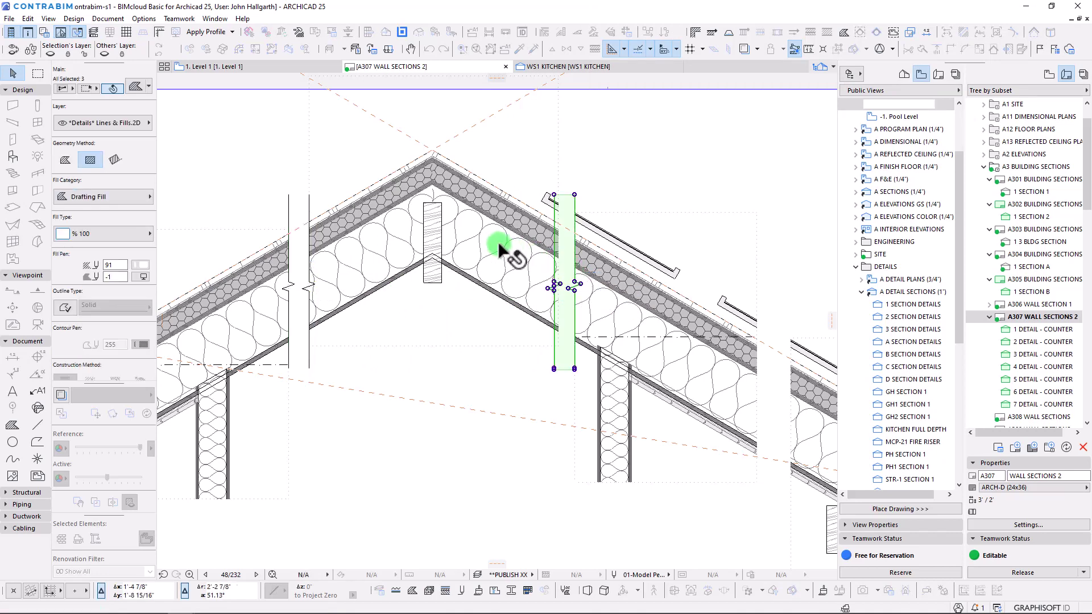
Crop the ridge detail's right frame edge back to the near line of the copied break symbol
{"action": "left_click", "coordinate": [556, 251]}
{"action": "left_click", "coordinate": [559, 258]}
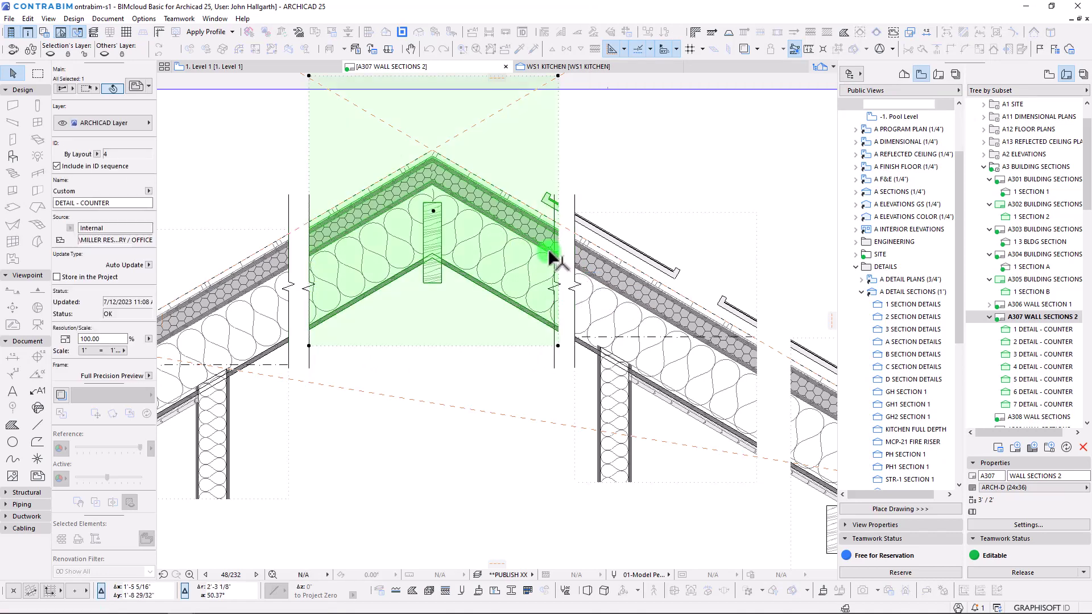
{"action": "left_click", "coordinate": [556, 256]}
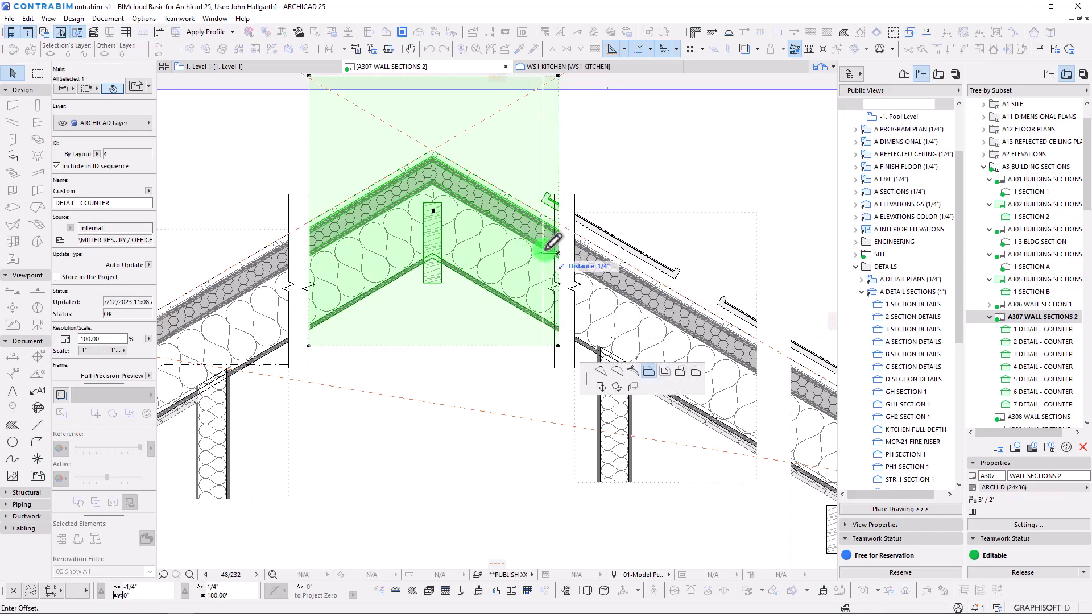
{"action": "left_click", "coordinate": [556, 250]}
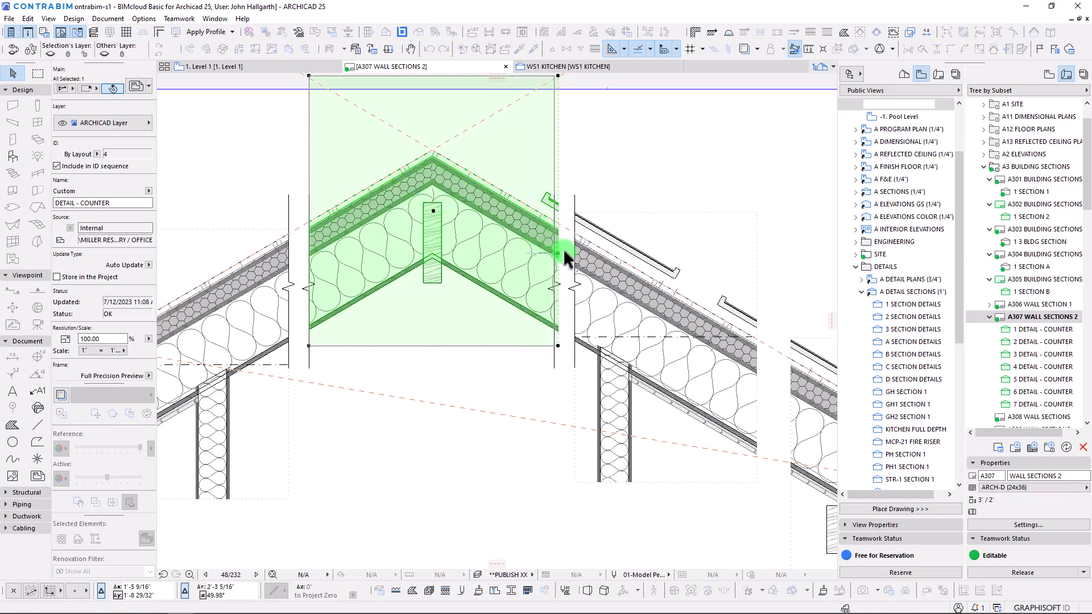
Place a horizontal guide line at the third detail's wall top and shift the fifth detail's drawing along the slope within its frame to match it
{"action": "left_click_drag", "start_coordinate": [498, 84], "coordinate": [296, 347]}
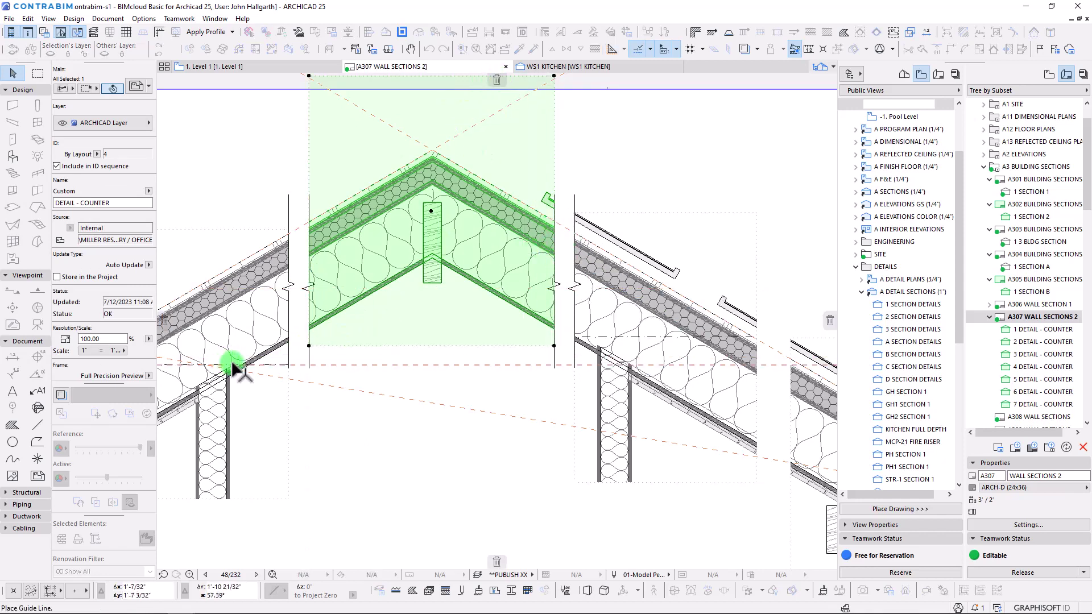
{"action": "left_click_drag", "start_coordinate": [230, 376], "coordinate": [230, 376]}
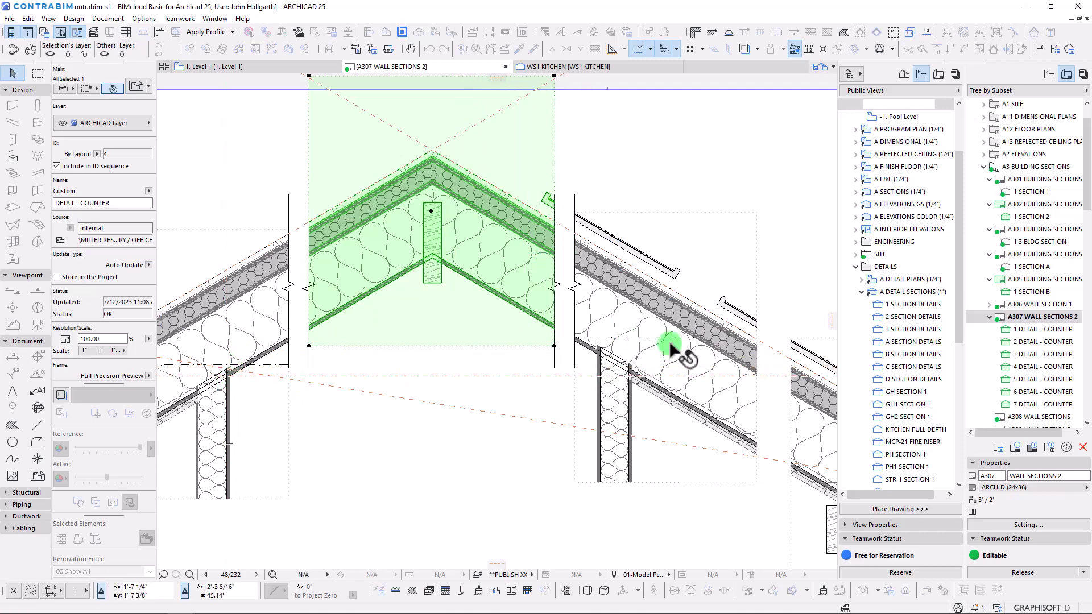
{"action": "middle_click_drag", "start_coordinate": [667, 379], "coordinate": [511, 311]}
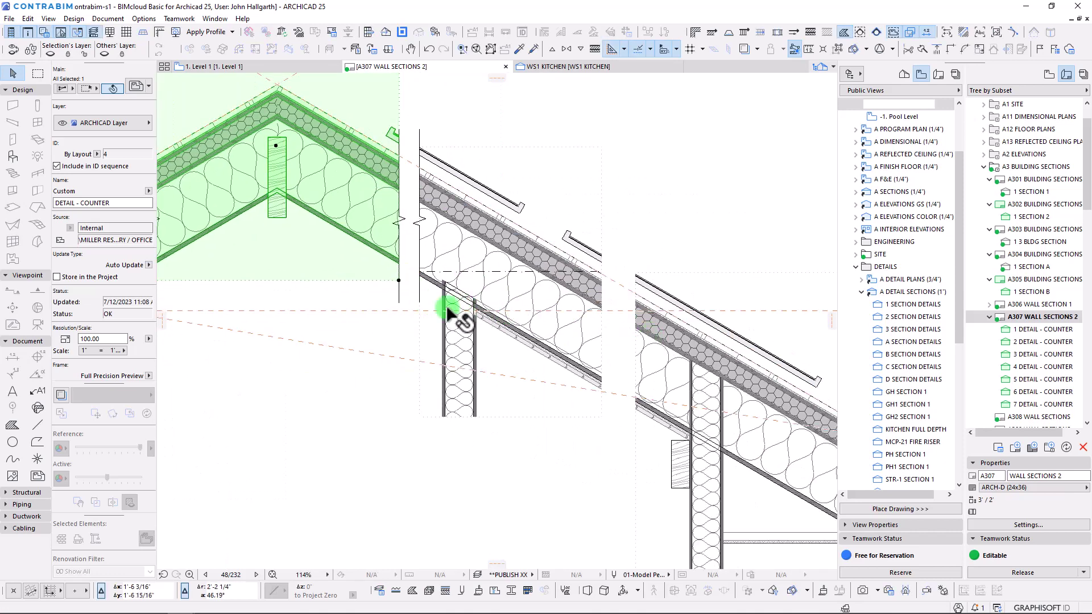
{"action": "scroll", "coordinate": [448, 312], "scroll_direction": "up", "scroll_amount": 5}
{"action": "left_click", "coordinate": [396, 292]}
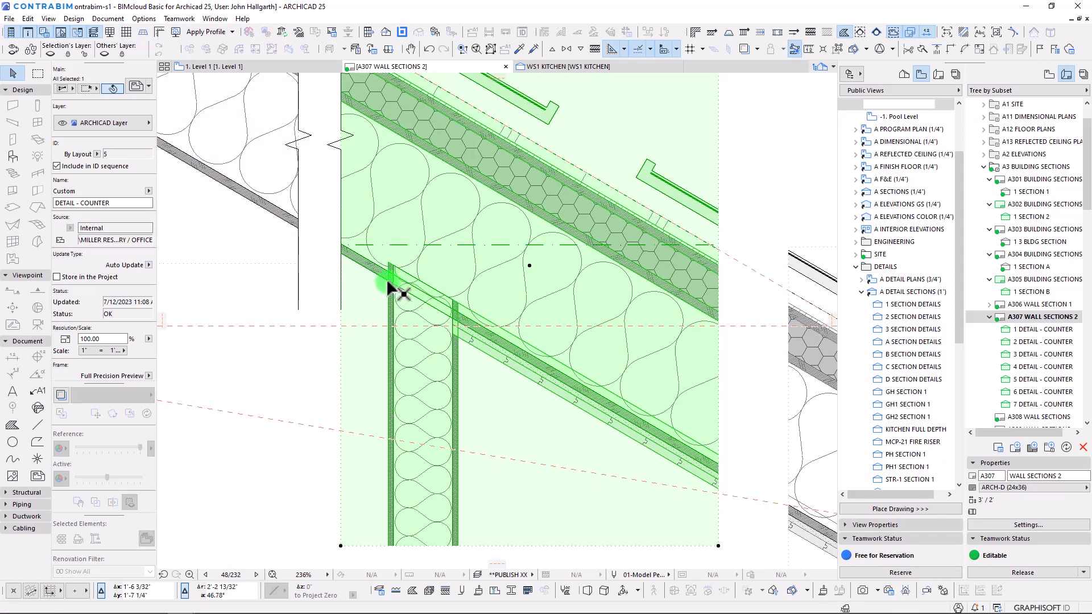
{"action": "left_click", "coordinate": [388, 281]}
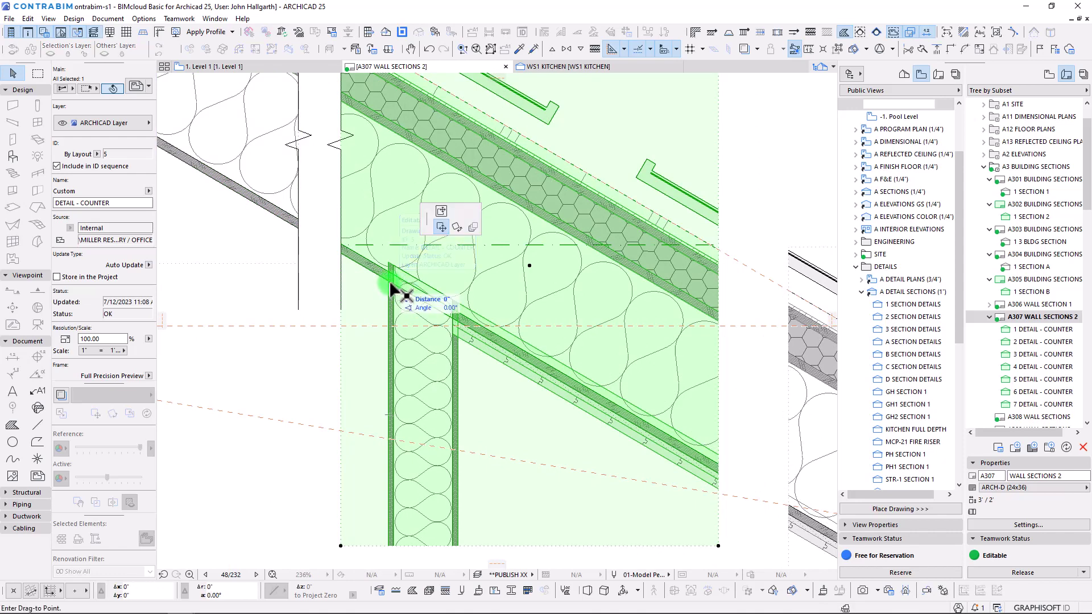
{"action": "left_click", "coordinate": [467, 326]}
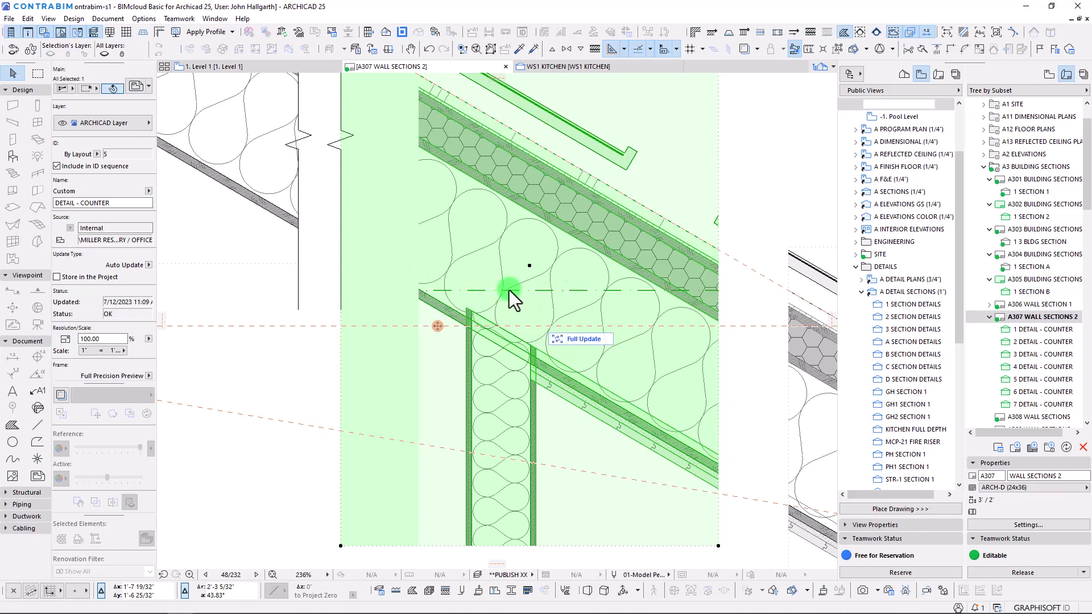
Copy the break symbol and masking fill beside the ridge detail down the slope to the fifth detail's right edge
{"action": "scroll", "coordinate": [512, 301], "scroll_direction": "down", "scroll_amount": 7}
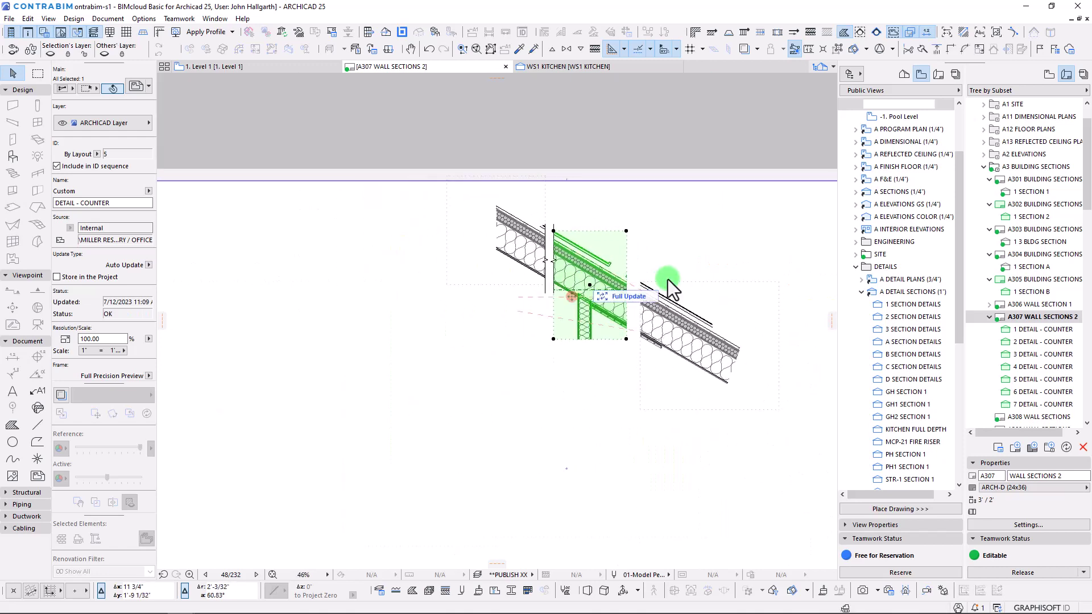
{"action": "scroll", "coordinate": [582, 280], "scroll_direction": "up", "scroll_amount": 3}
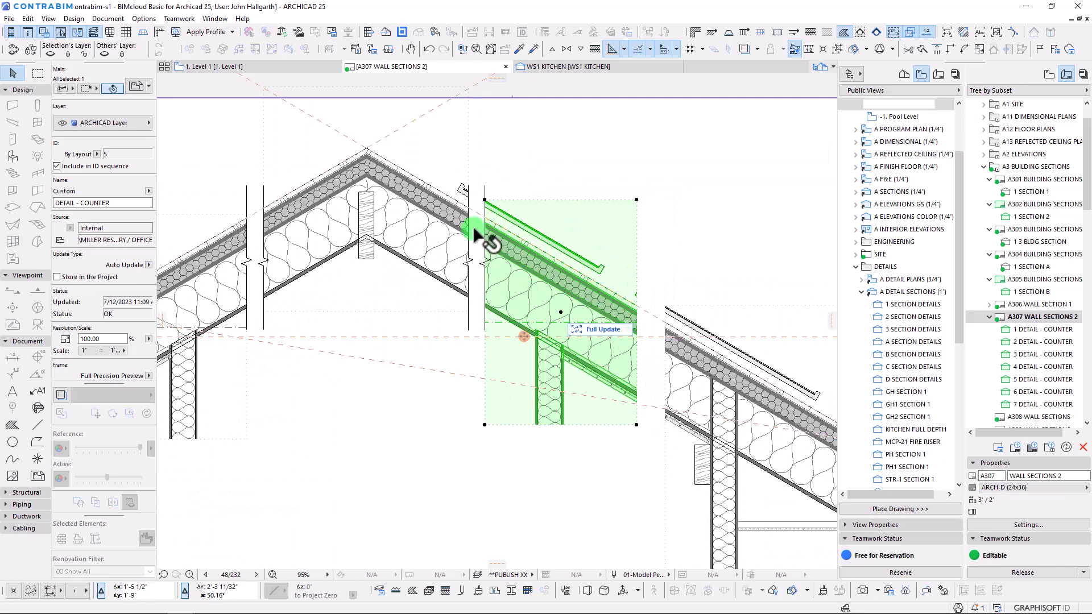
{"action": "left_click", "coordinate": [474, 242]}
{"action": "key", "text": "ctrl+shift+d"}
{"action": "left_click", "coordinate": [468, 242]}
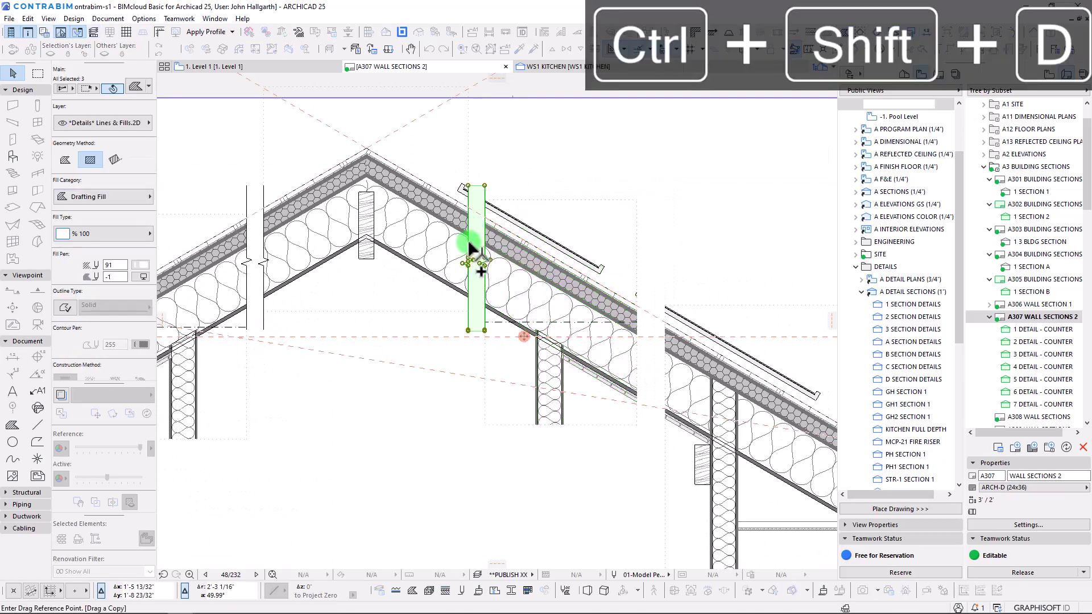
{"action": "left_click", "coordinate": [637, 340]}
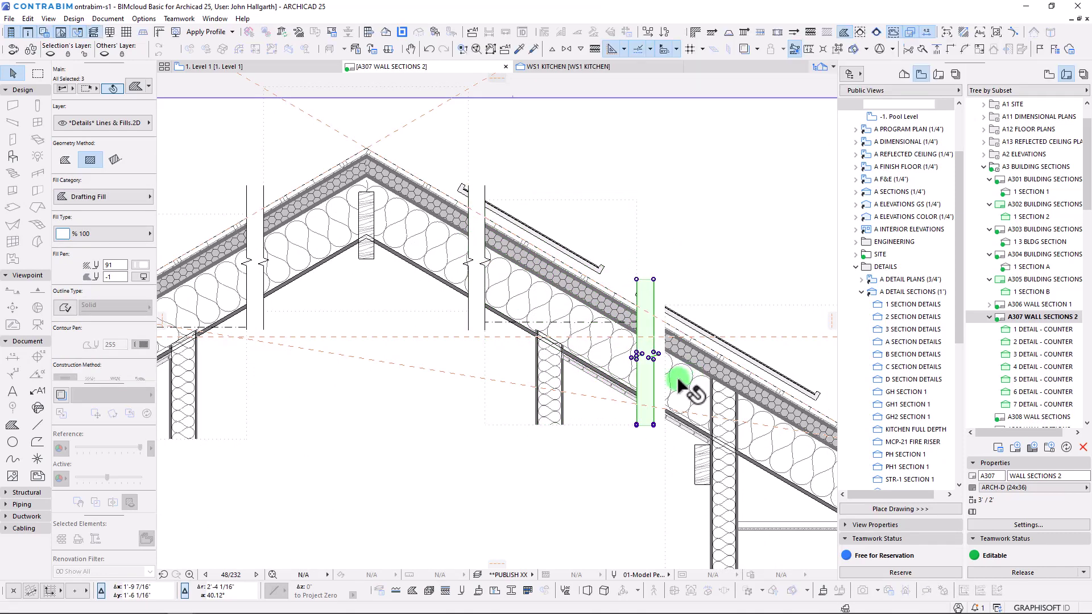
{"action": "key", "text": "Escape"}
Extend the sixth detail's left frame edge to the far line of the neighbouring break symbol
{"action": "left_click", "coordinate": [663, 388]}
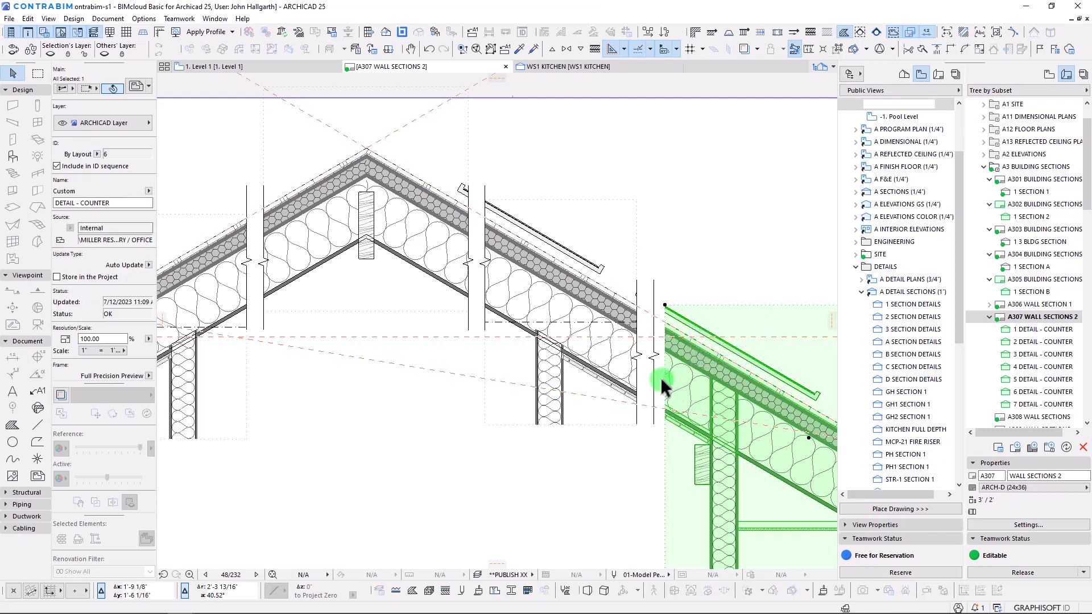
{"action": "left_click", "coordinate": [662, 387]}
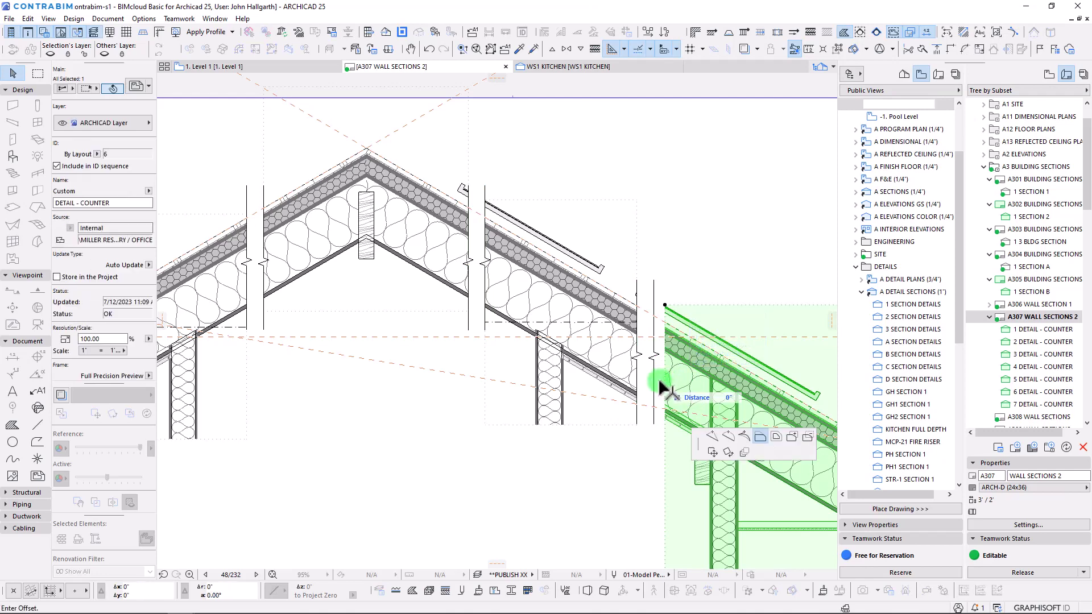
{"action": "left_click", "coordinate": [654, 313]}
Copy the break symbol between the fifth and sixth details to the sixth detail's right edge on the shallow slope
{"action": "left_click", "coordinate": [647, 294]}
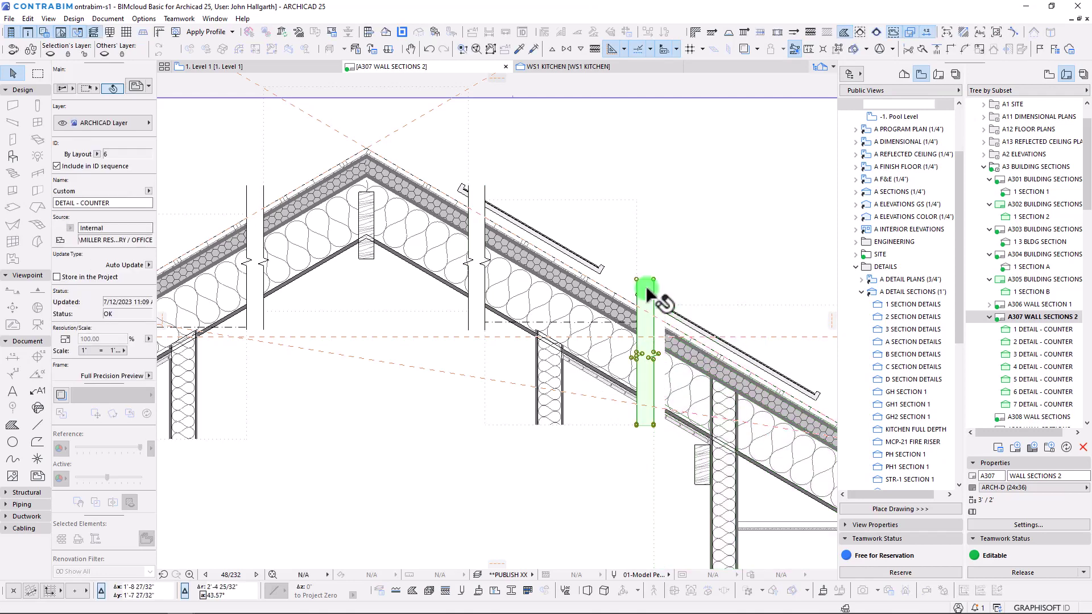
{"action": "key", "text": "ctrl+shift+d"}
{"action": "left_click", "coordinate": [637, 335]}
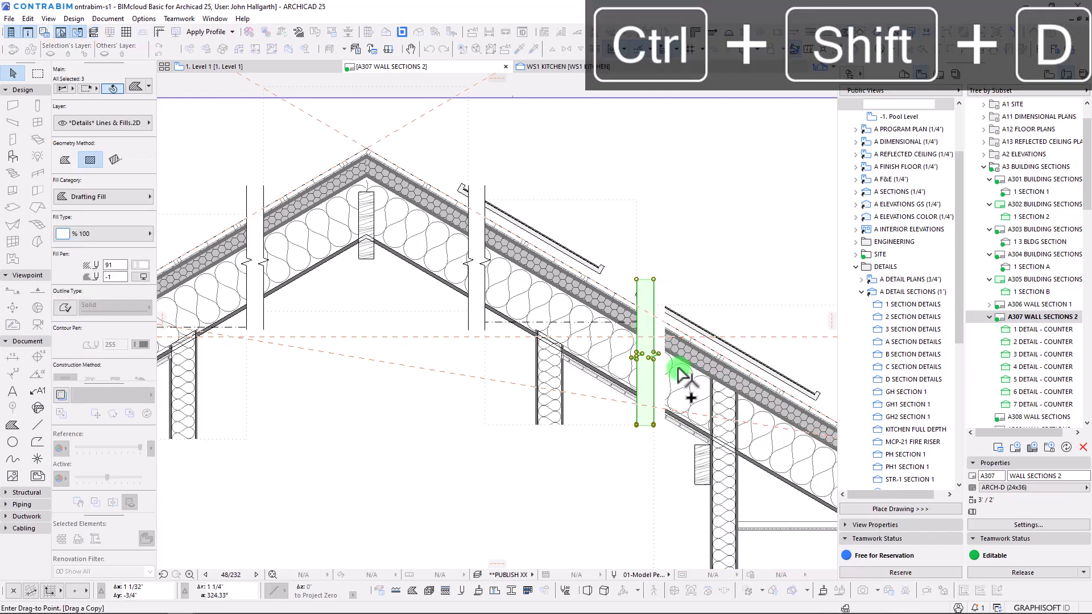
{"action": "middle_click_drag", "start_coordinate": [676, 367], "coordinate": [466, 245]}
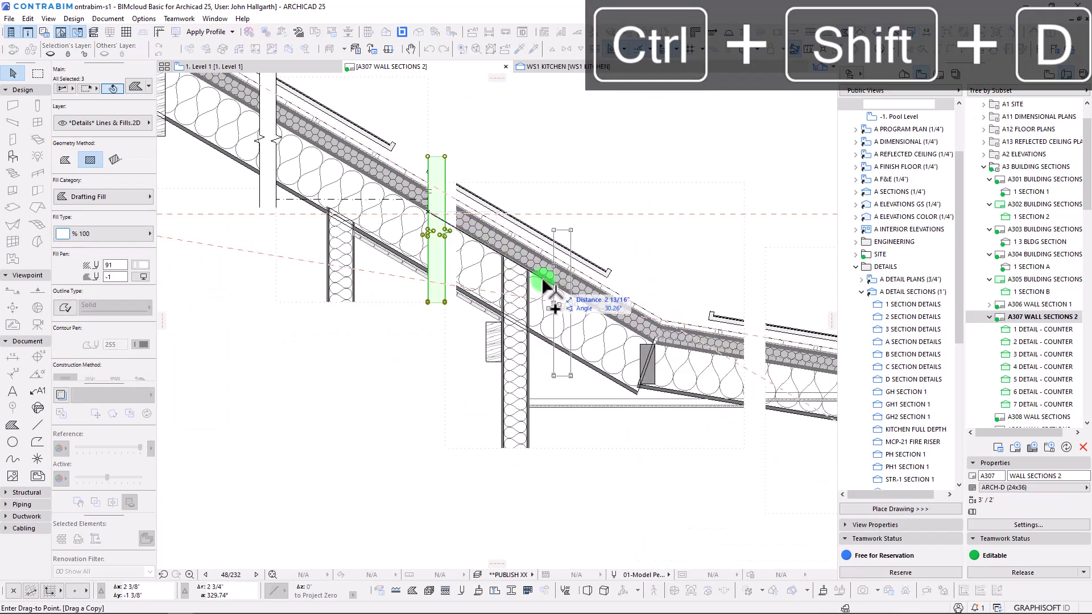
{"action": "left_click", "coordinate": [745, 356]}
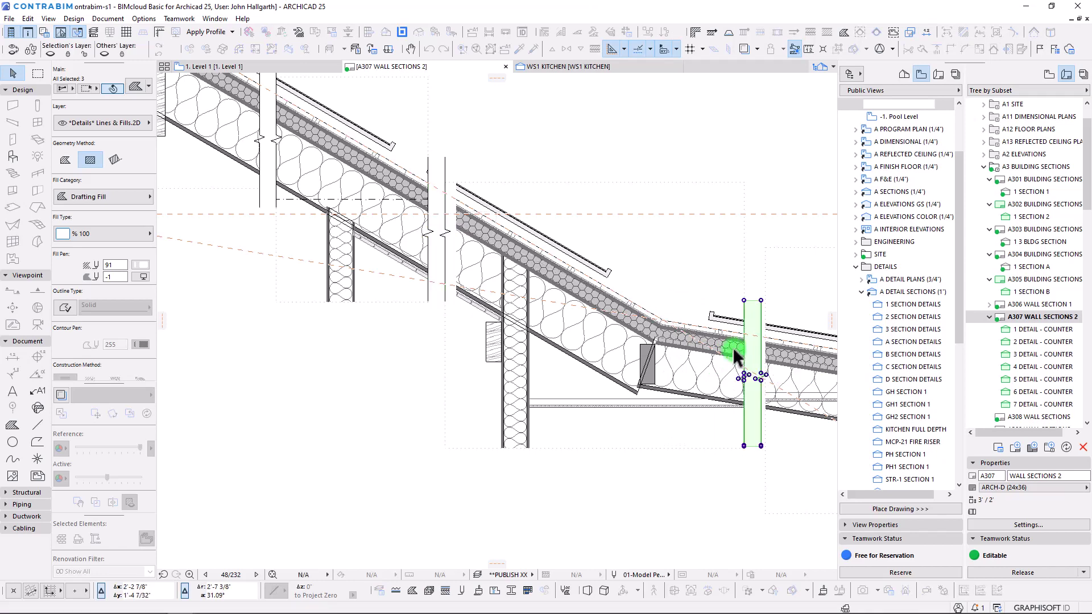
Move the seventh detail straight down to line up its horizontal ceiling line with the sixth detail's
{"action": "middle_click_drag", "start_coordinate": [757, 371], "coordinate": [445, 310]}
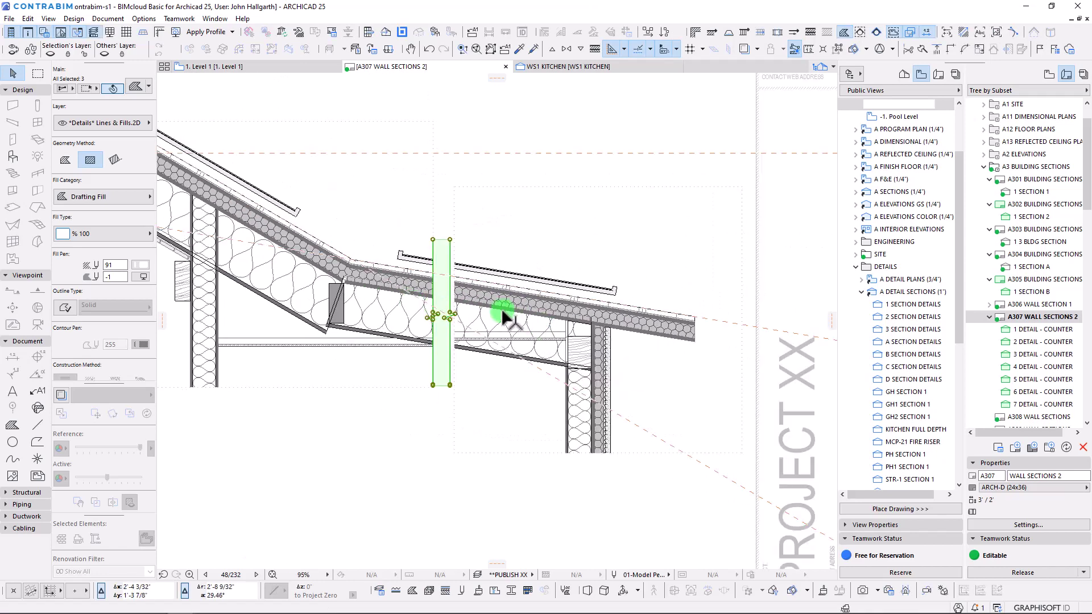
{"action": "left_click", "coordinate": [454, 216]}
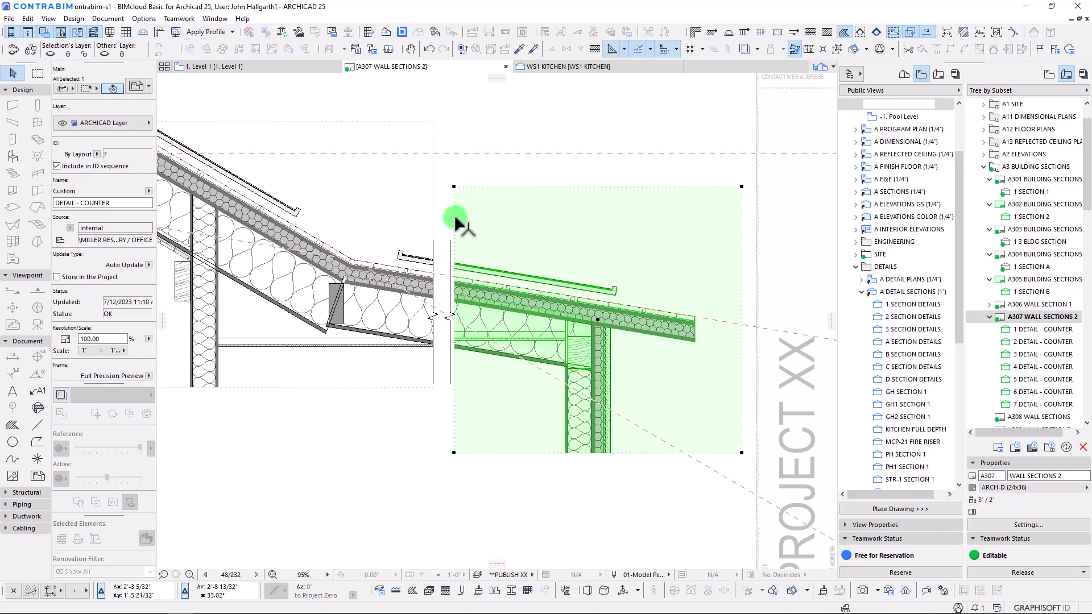
{"action": "scroll", "coordinate": [454, 340], "scroll_direction": "up", "scroll_amount": 2}
{"action": "scroll", "coordinate": [484, 344], "scroll_direction": "up", "scroll_amount": 5}
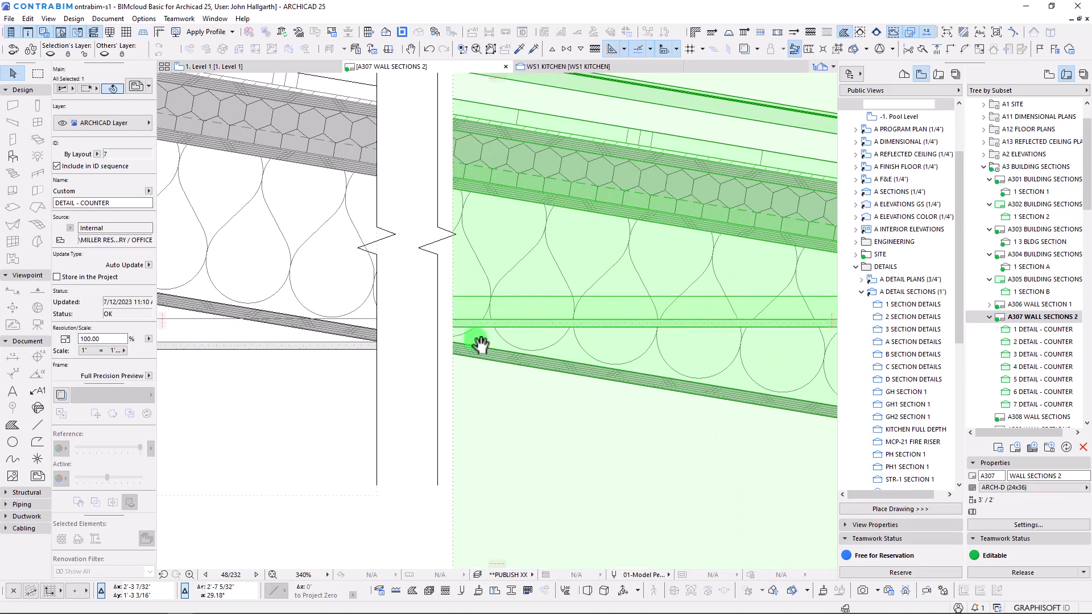
{"action": "key", "text": "ctrl+d"}
{"action": "left_click", "coordinate": [560, 336]}
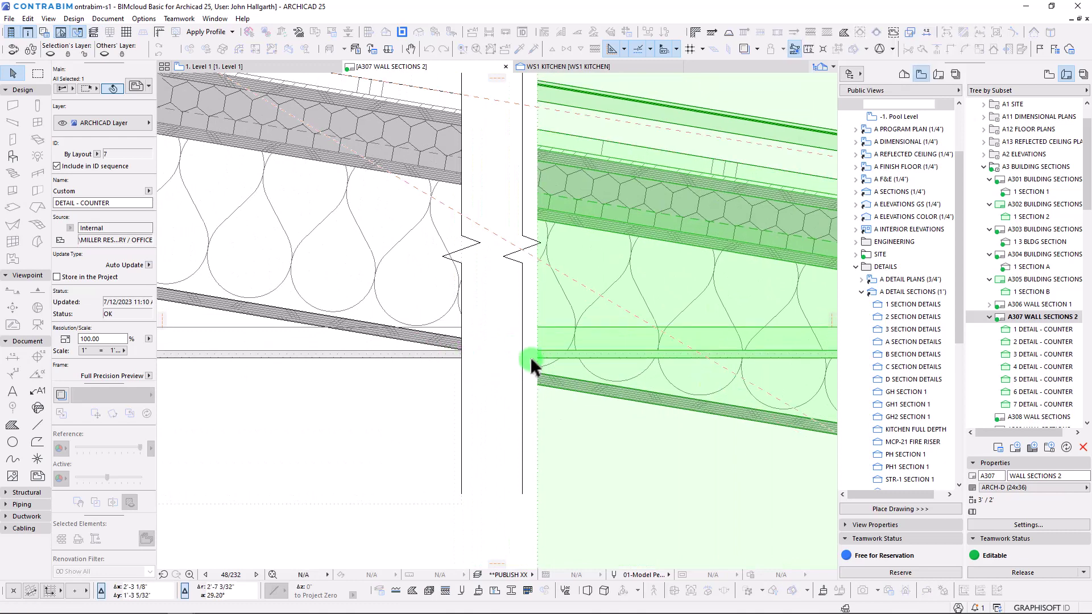
Move the seventh detail horizontally to the right until its roof line lies on the shallow-slope guide line
{"action": "scroll", "coordinate": [481, 369], "scroll_direction": "down", "scroll_amount": 5}
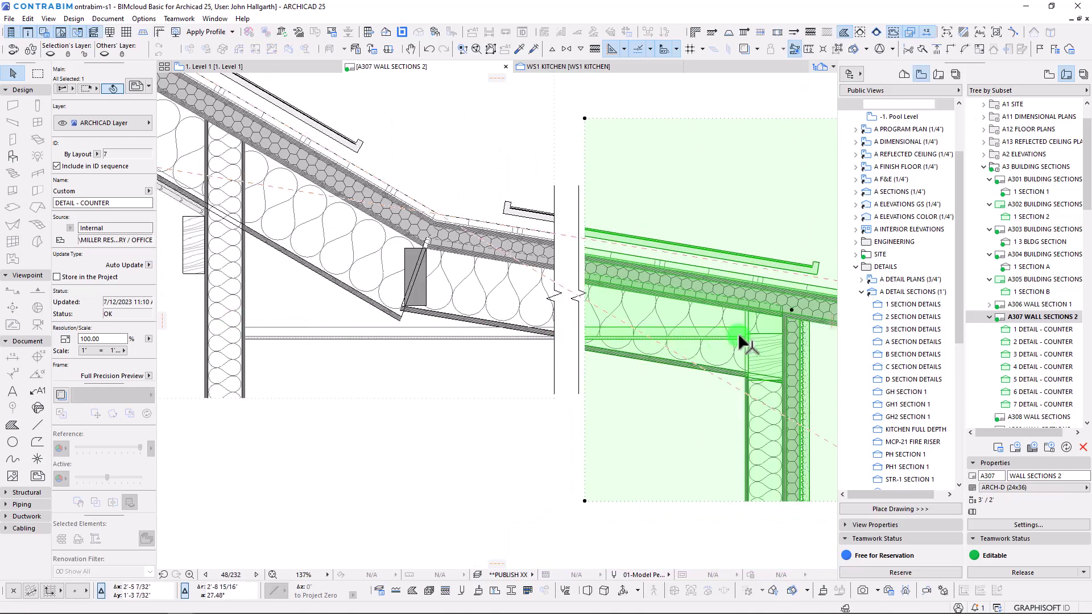
{"action": "mouse_move", "coordinate": [654, 361]}
{"action": "middle_mouse_down"}
{"action": "mouse_move", "coordinate": [623, 386]}
{"action": "mouse_move", "coordinate": [565, 387]}
{"action": "middle_mouse_up"}
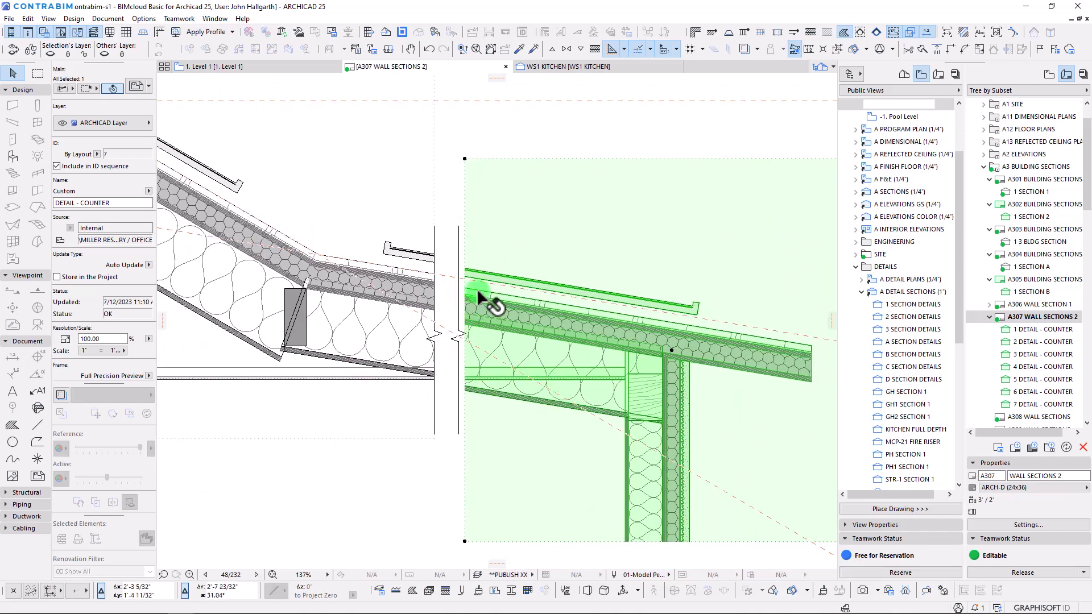
{"action": "scroll", "coordinate": [475, 387], "scroll_direction": "up", "scroll_amount": 5}
{"action": "scroll", "coordinate": [465, 335], "scroll_direction": "down", "scroll_amount": 2}
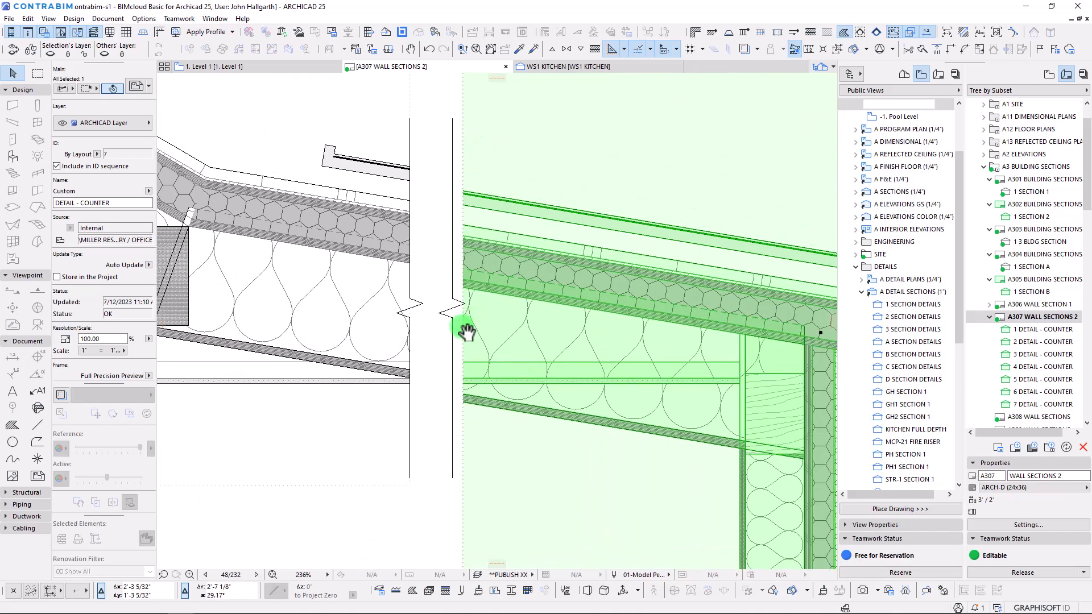
{"action": "middle_click_drag", "start_coordinate": [466, 333], "coordinate": [444, 346]}
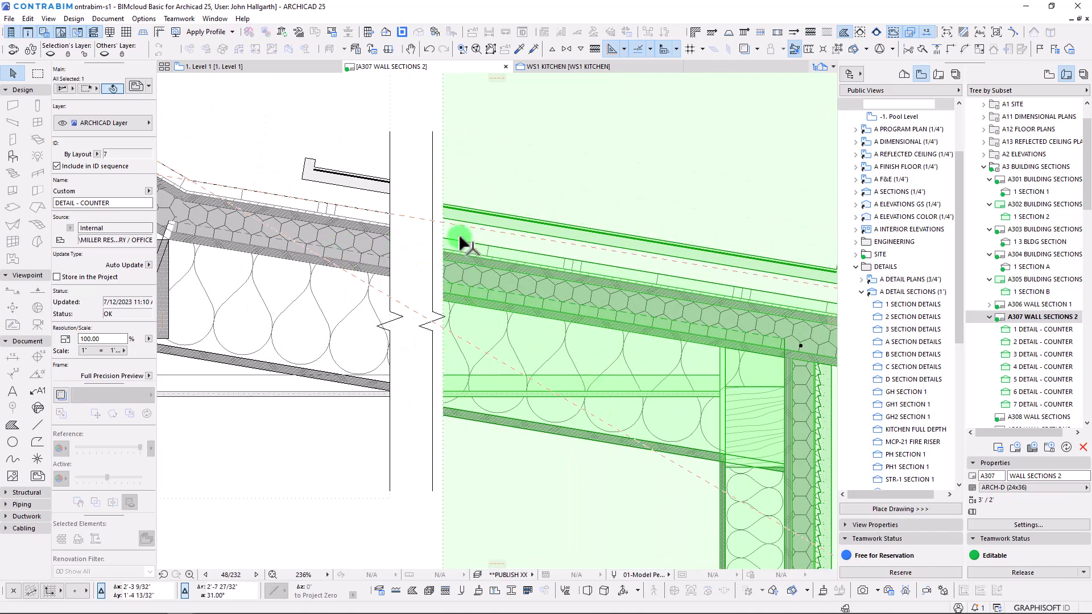
{"action": "scroll", "coordinate": [449, 341], "scroll_direction": "down", "scroll_amount": 3}
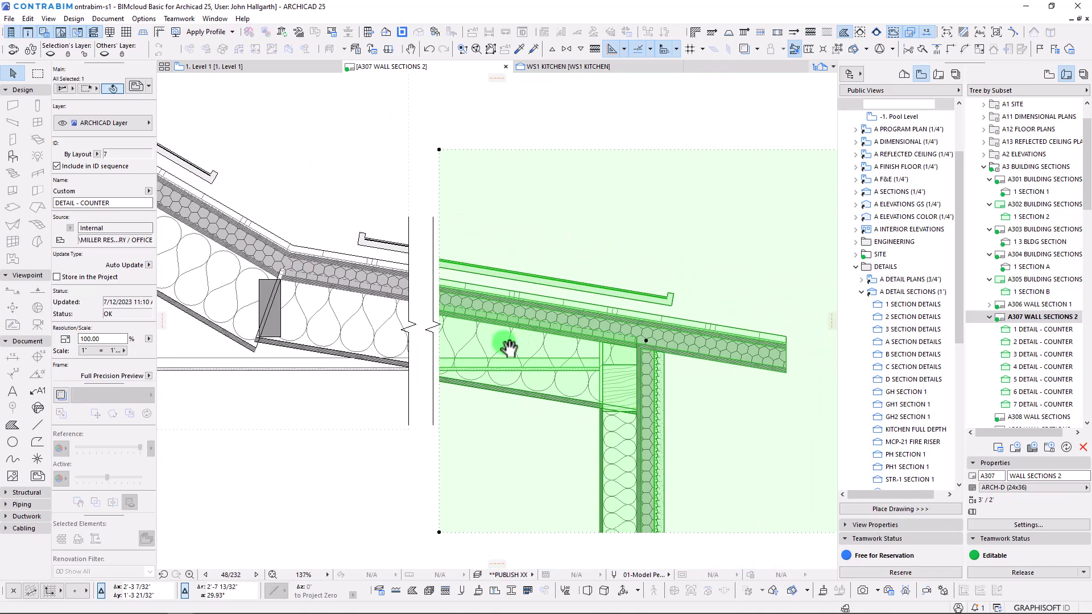
{"action": "key", "text": "ctrl+d"}
{"action": "left_click", "coordinate": [384, 275]}
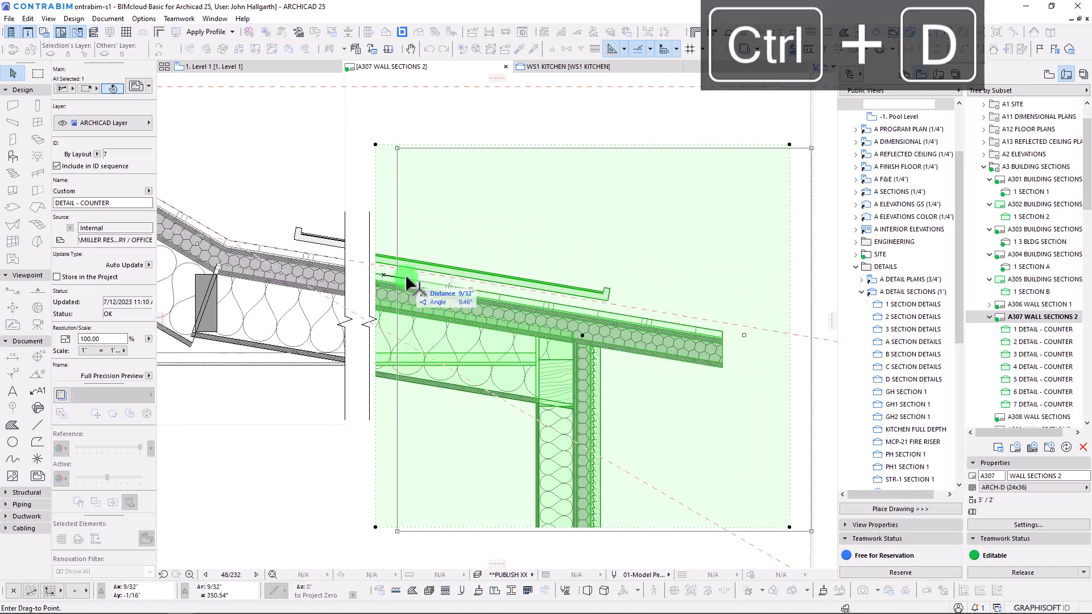
{"action": "left_click", "coordinate": [435, 272]}
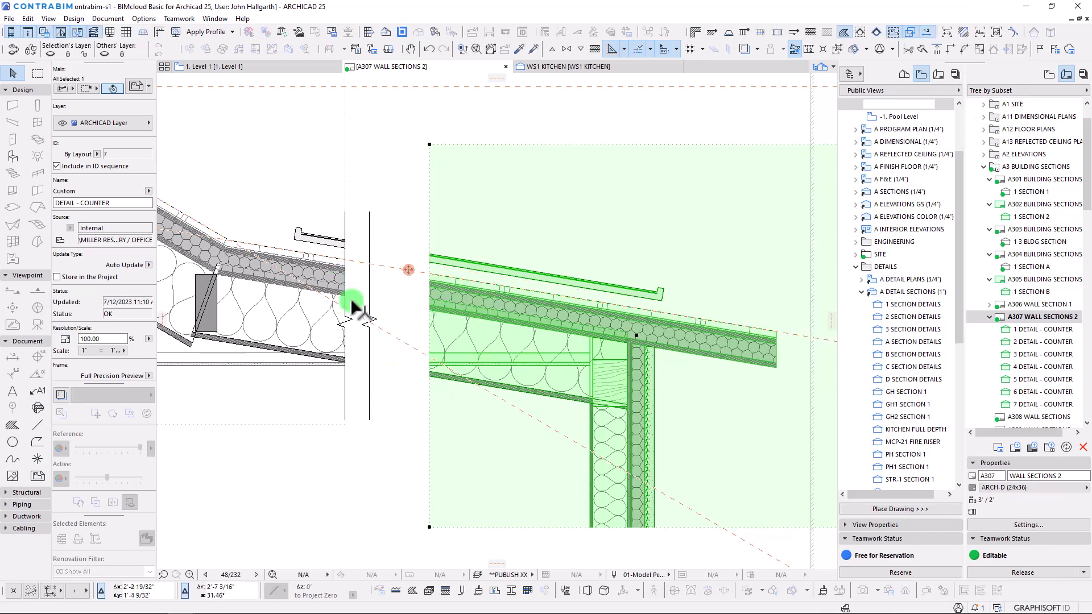
Slide the seventh detail up along the shallow-slope guide line until its left edge meets the break symbol's far line
{"action": "scroll", "coordinate": [526, 319], "scroll_direction": "down", "scroll_amount": 3}
{"action": "middle_click_drag", "start_coordinate": [472, 291], "coordinate": [453, 313]}
{"action": "scroll", "coordinate": [365, 293], "scroll_direction": "up", "scroll_amount": 6}
{"action": "key", "text": "ctrl+d"}
{"action": "left_click", "coordinate": [538, 294]}
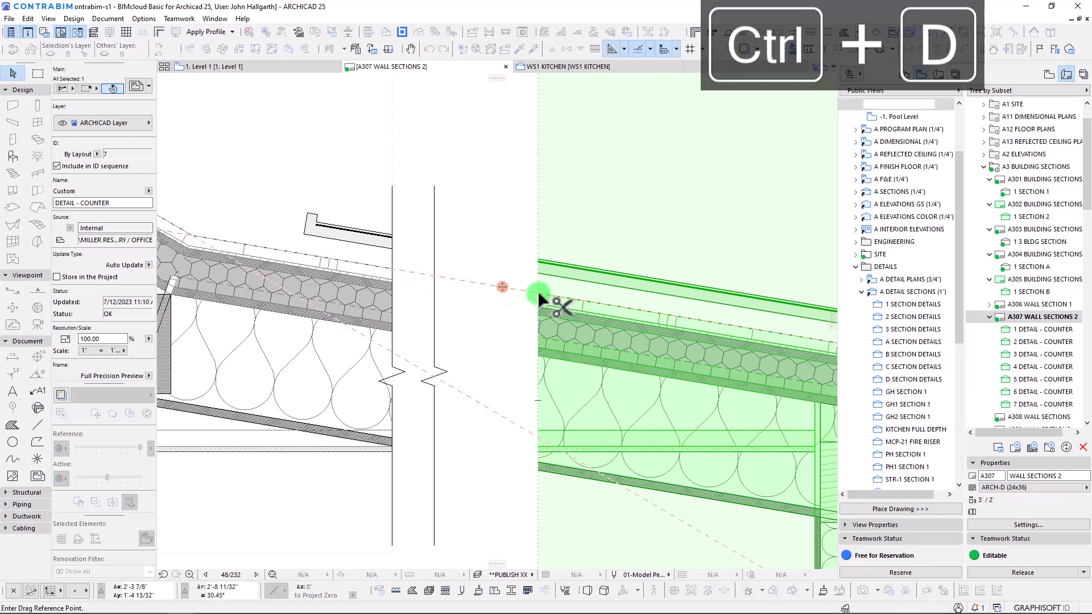
{"action": "left_click", "coordinate": [433, 276]}
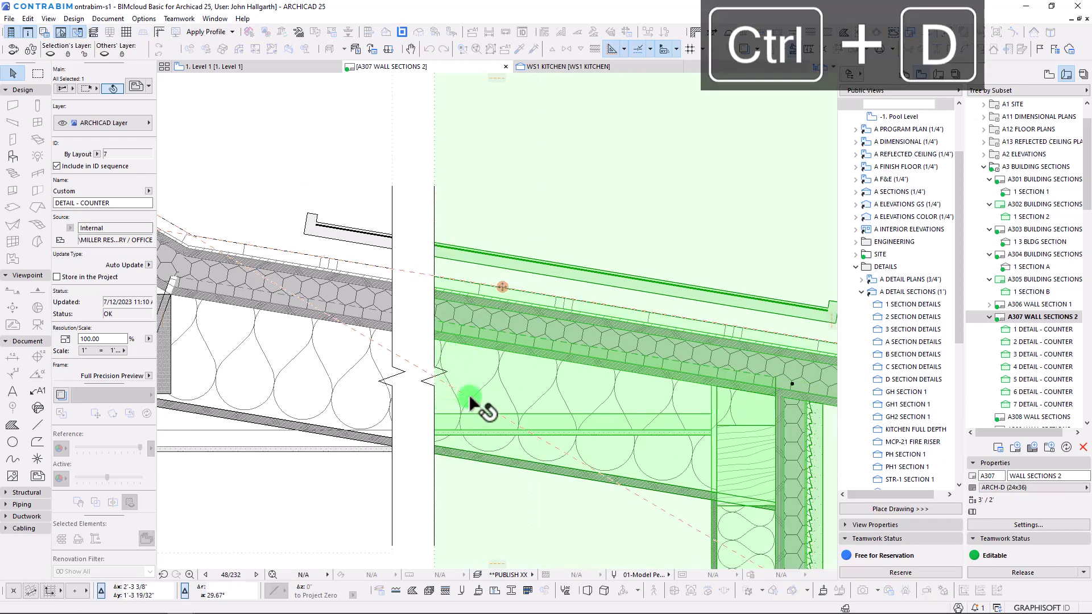
{"action": "key", "text": "Escape"}
{"action": "scroll", "coordinate": [500, 268], "scroll_direction": "down", "scroll_amount": 8}
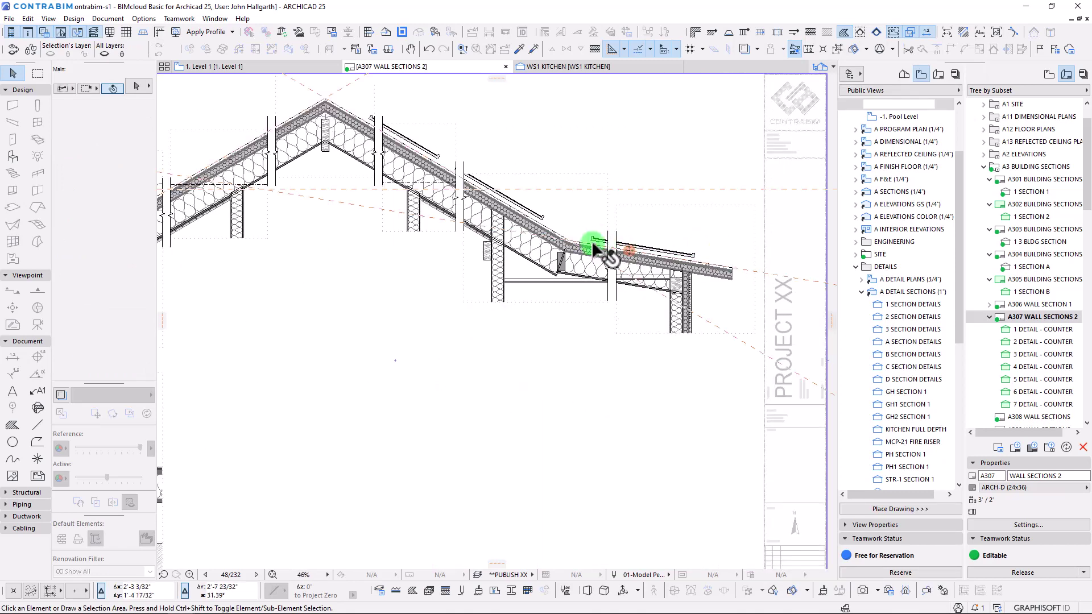
{"action": "scroll", "coordinate": [595, 246], "scroll_direction": "down", "scroll_amount": 4}
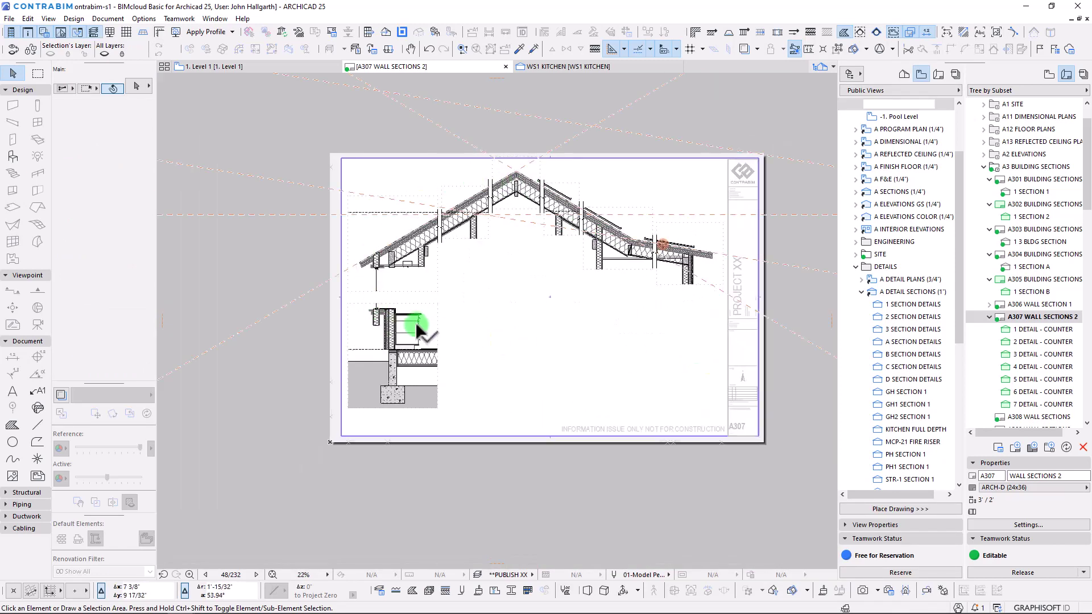
{"action": "key", "text": "ctrl+shift+d"}
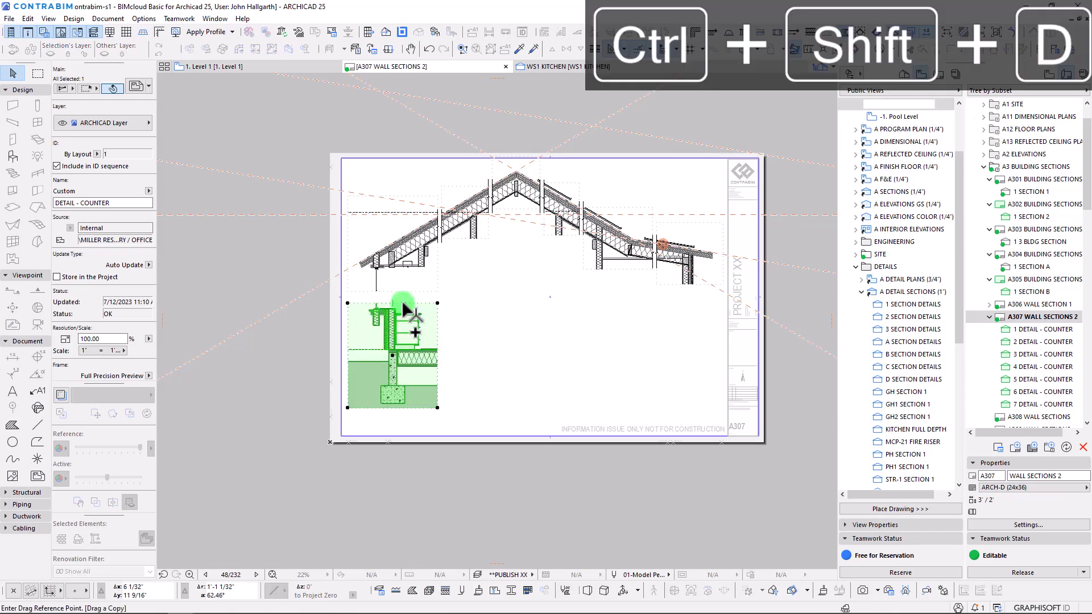
{"action": "key", "text": "Escape"}
{"action": "left_click", "coordinate": [615, 260]}
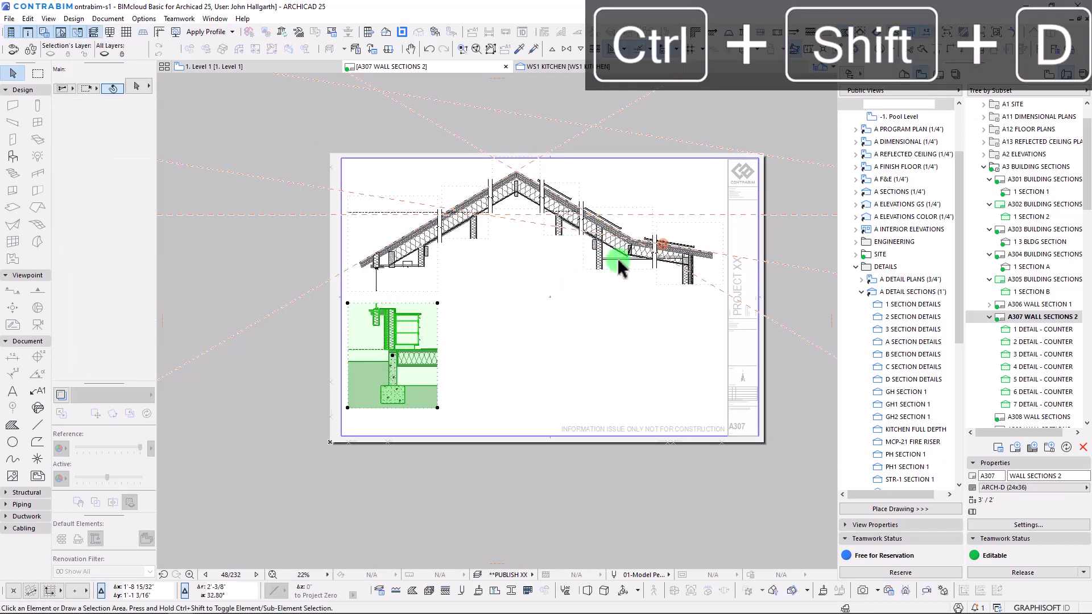
{"action": "left_click", "coordinate": [685, 281]}
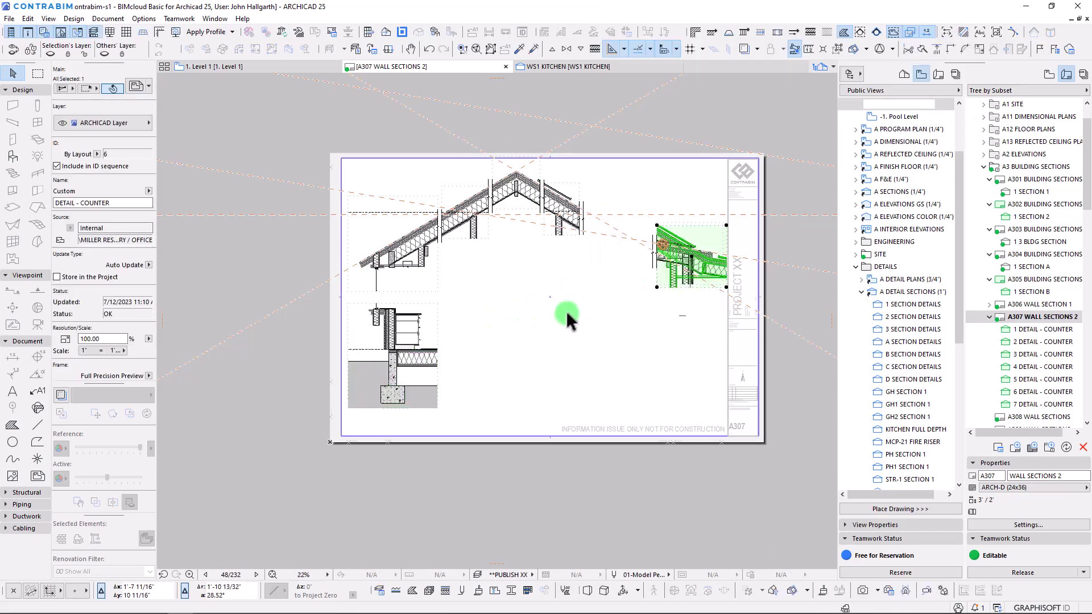
{"action": "key", "text": "ctrl+z"}
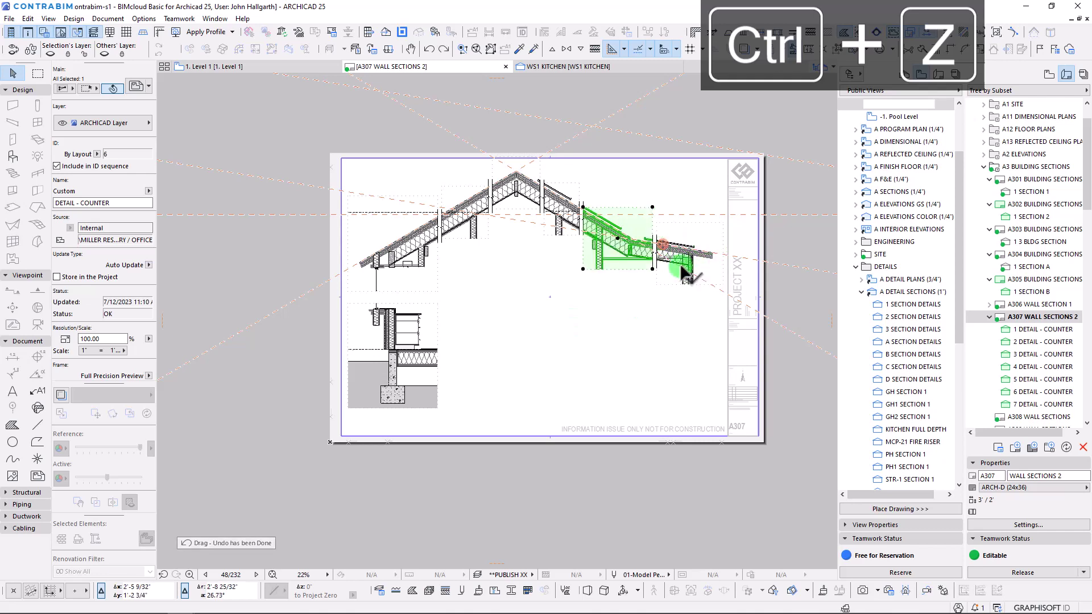
{"action": "left_click", "coordinate": [704, 233]}
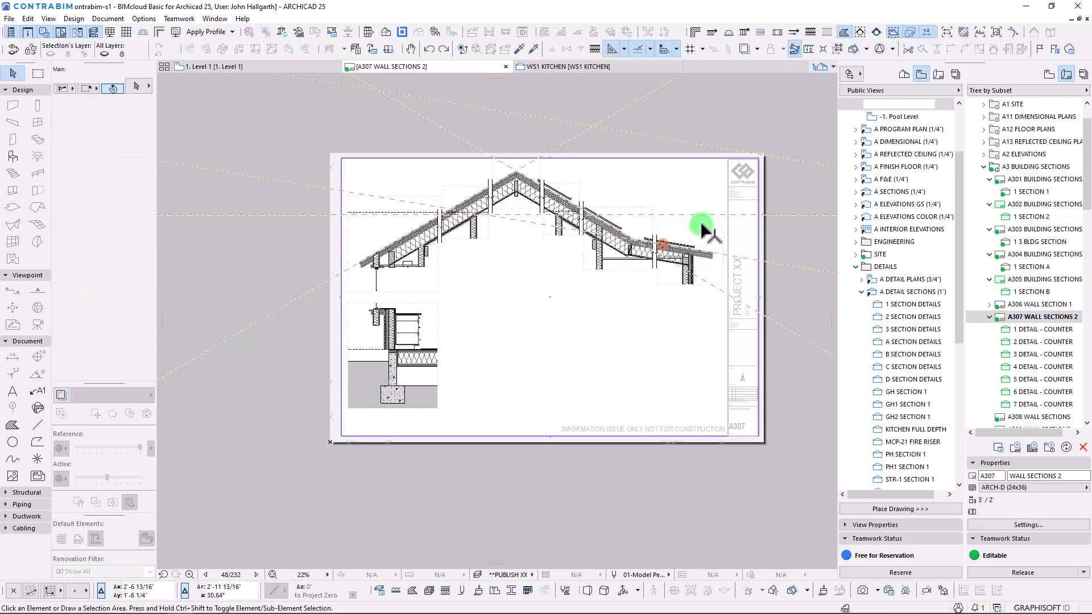
Copy the seventh detail straight down below itself and shift the copy's content up inside its frame to show the wall footing
{"action": "key", "text": "ctrl+shift+d"}
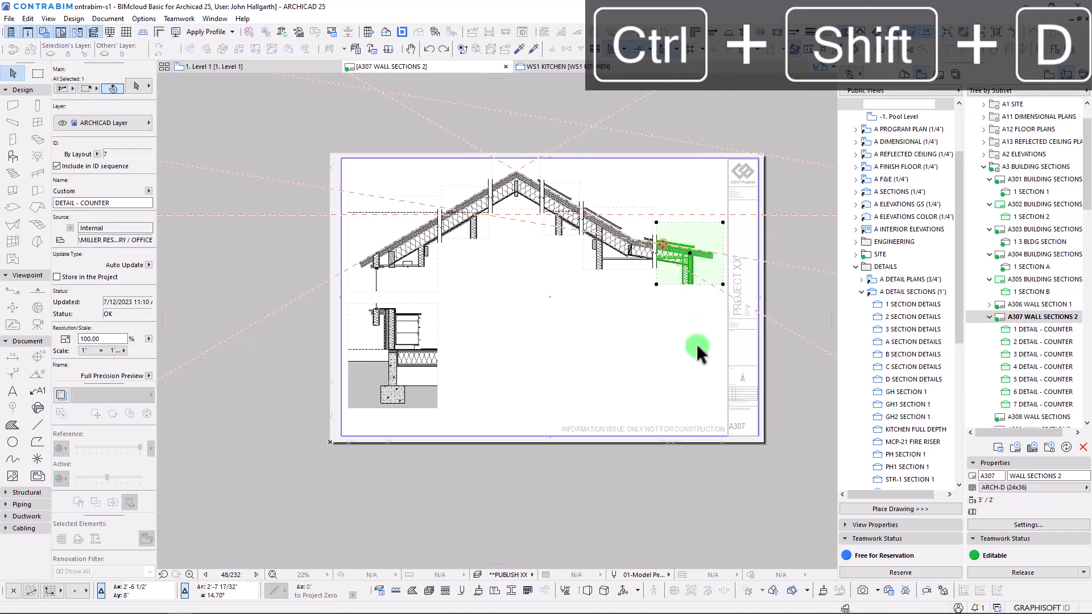
{"action": "left_click", "coordinate": [698, 371]}
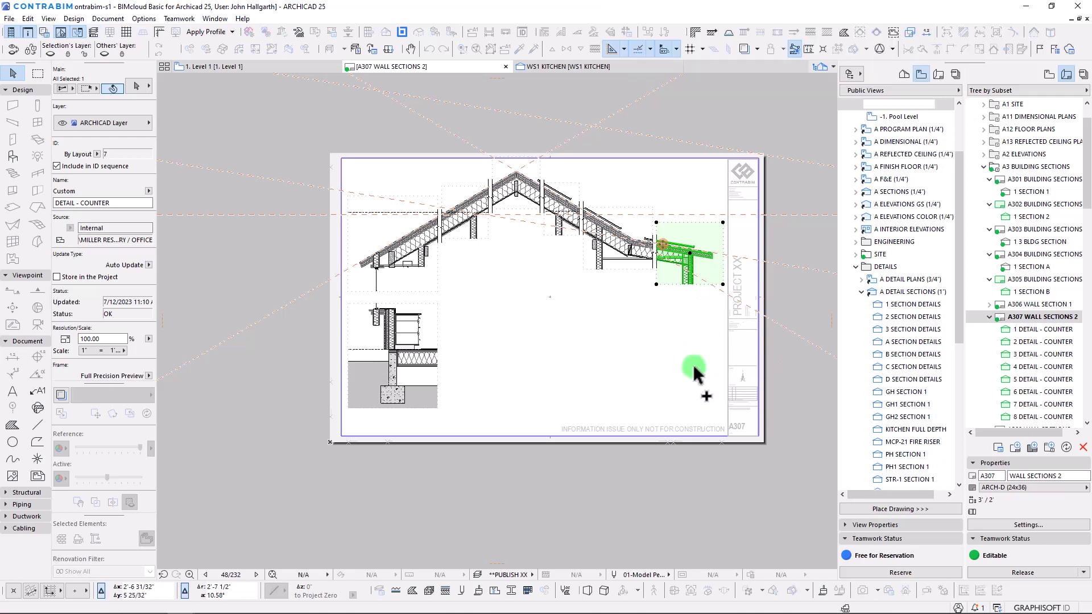
{"action": "left_click", "coordinate": [690, 358]}
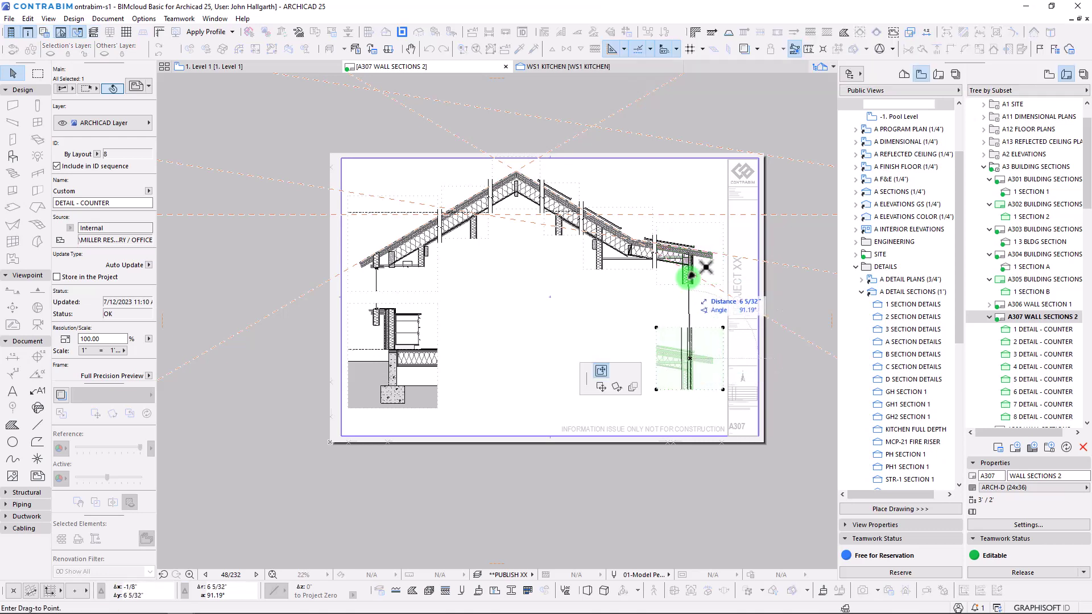
{"action": "left_click", "coordinate": [690, 193]}
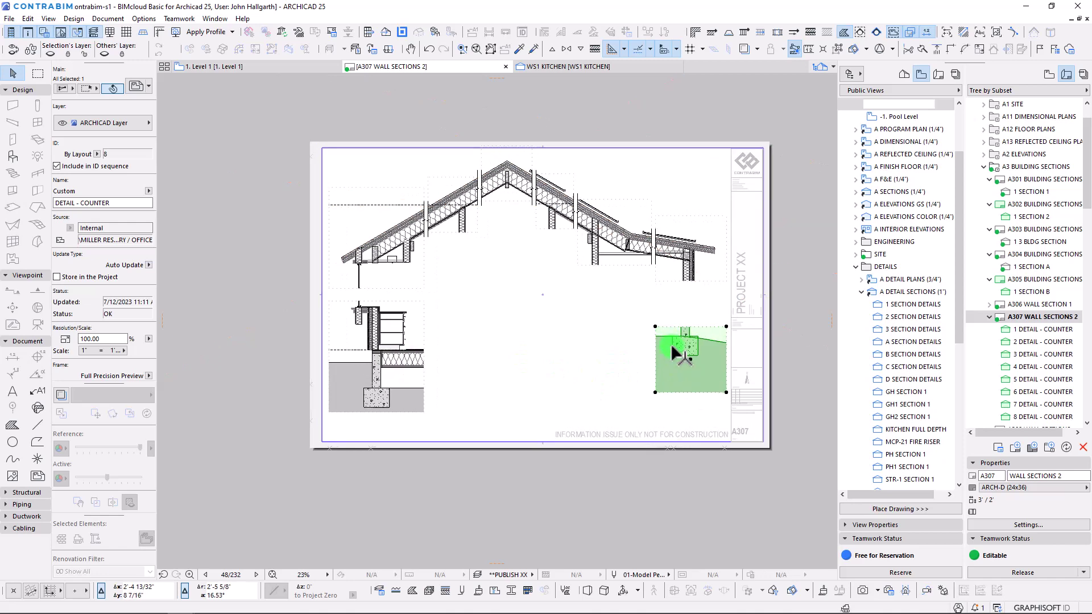
Raise the footing detail's top edge, update the drawing to the frame, and pull its lower edge up to just below the footing
{"action": "scroll", "coordinate": [671, 343], "scroll_direction": "up", "scroll_amount": 3}
{"action": "left_click", "coordinate": [680, 305]}
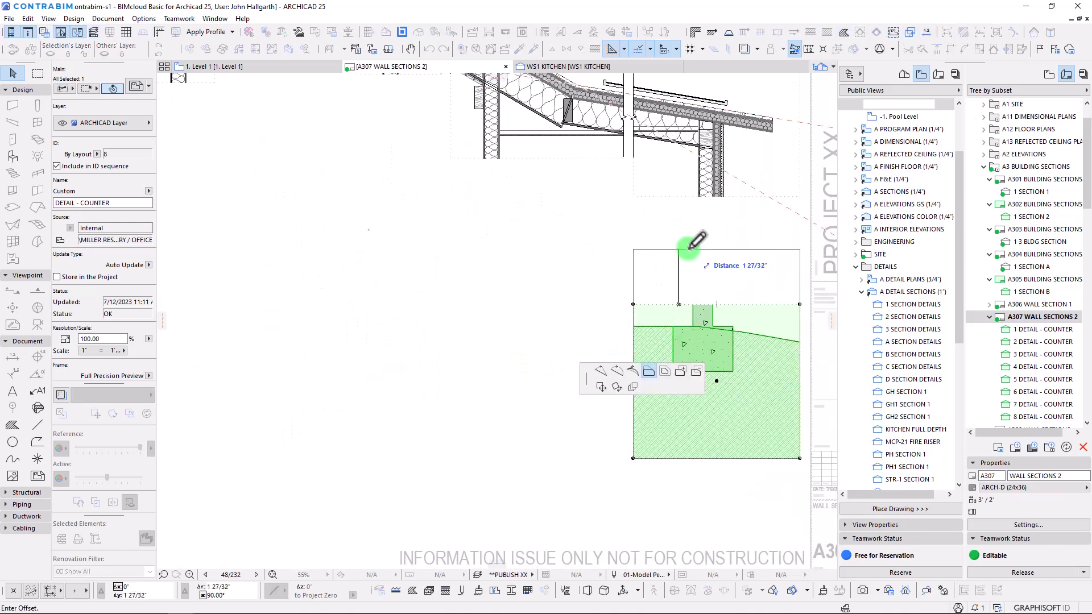
{"action": "left_click", "coordinate": [705, 204]}
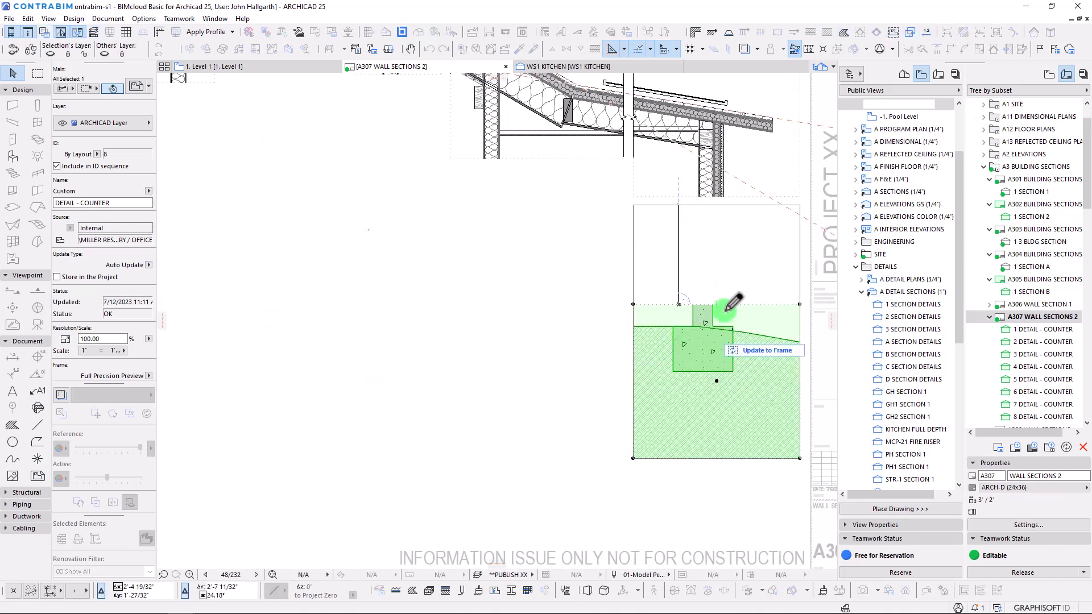
{"action": "left_click", "coordinate": [693, 458]}
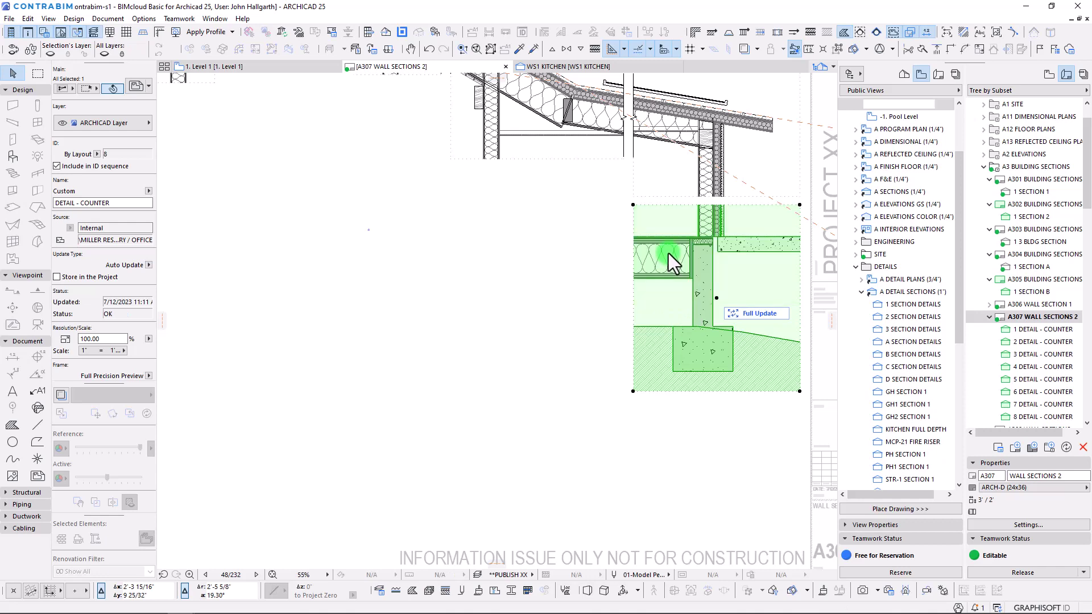
Move the footing detail vertically to line up its subfloor line with the subfloor line of the opposite foundation detail
{"action": "scroll", "coordinate": [654, 248], "scroll_direction": "up", "scroll_amount": 5}
{"action": "key", "text": "ctrl+d"}
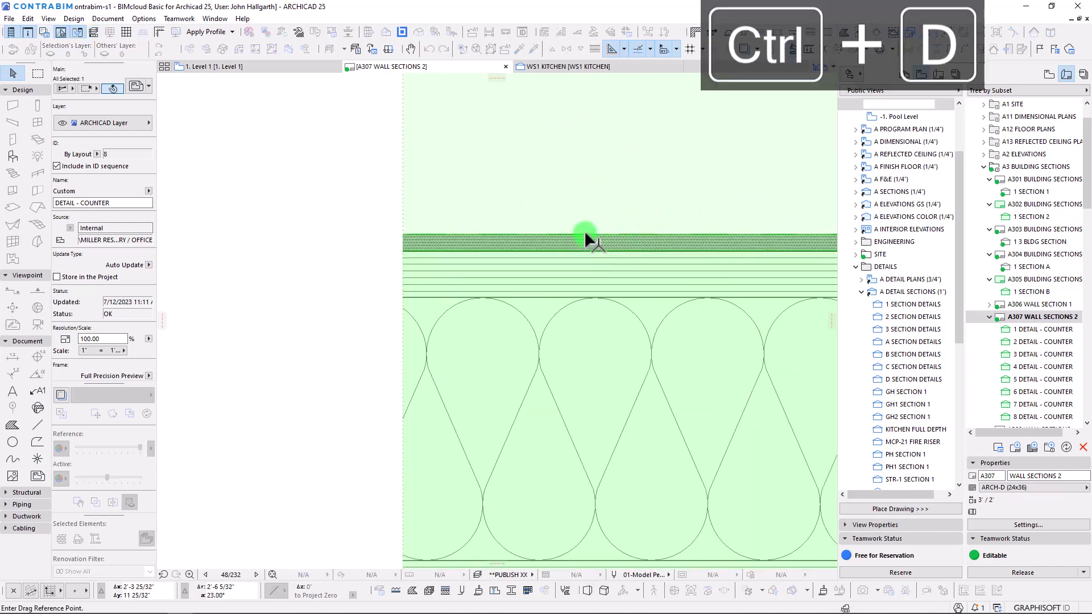
{"action": "left_click", "coordinate": [586, 233]}
{"action": "scroll", "coordinate": [520, 309], "scroll_direction": "down", "scroll_amount": 6}
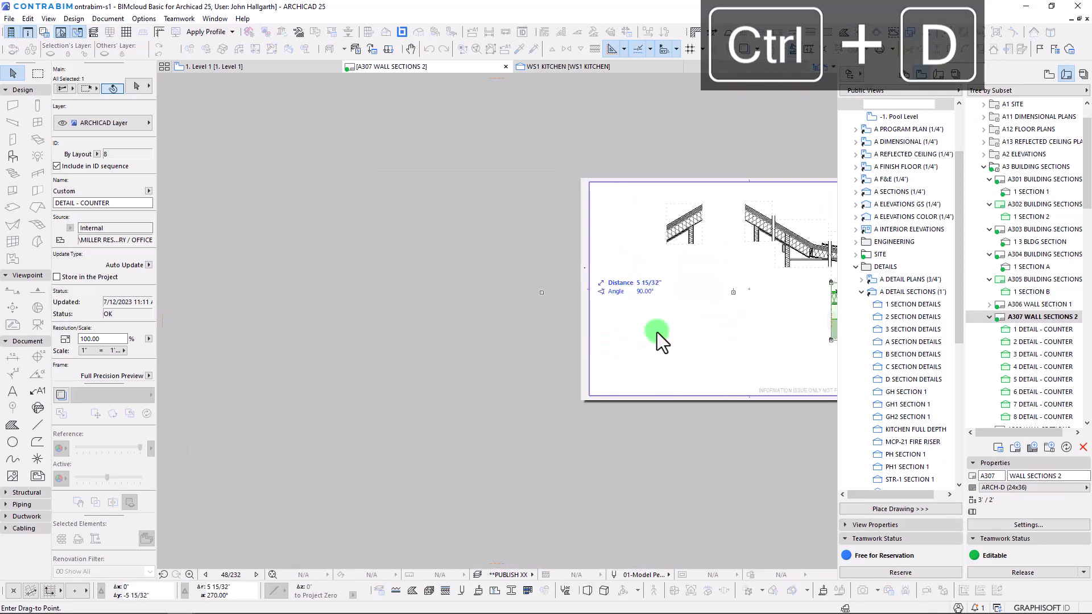
{"action": "scroll", "coordinate": [657, 336], "scroll_direction": "up", "scroll_amount": 5}
{"action": "scroll", "coordinate": [671, 350], "scroll_direction": "up", "scroll_amount": 3}
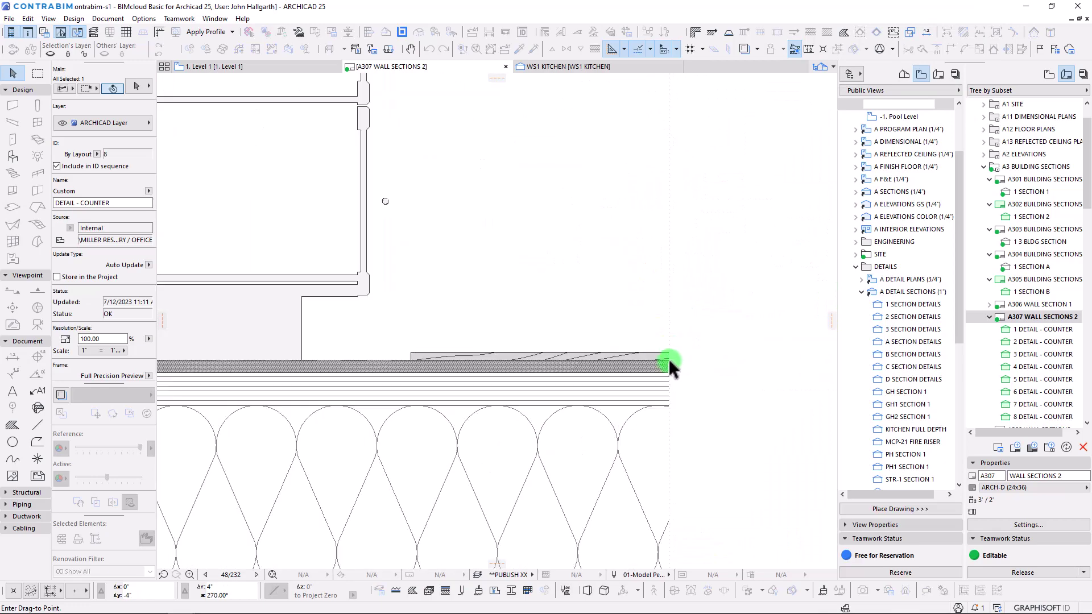
{"action": "left_click", "coordinate": [662, 364]}
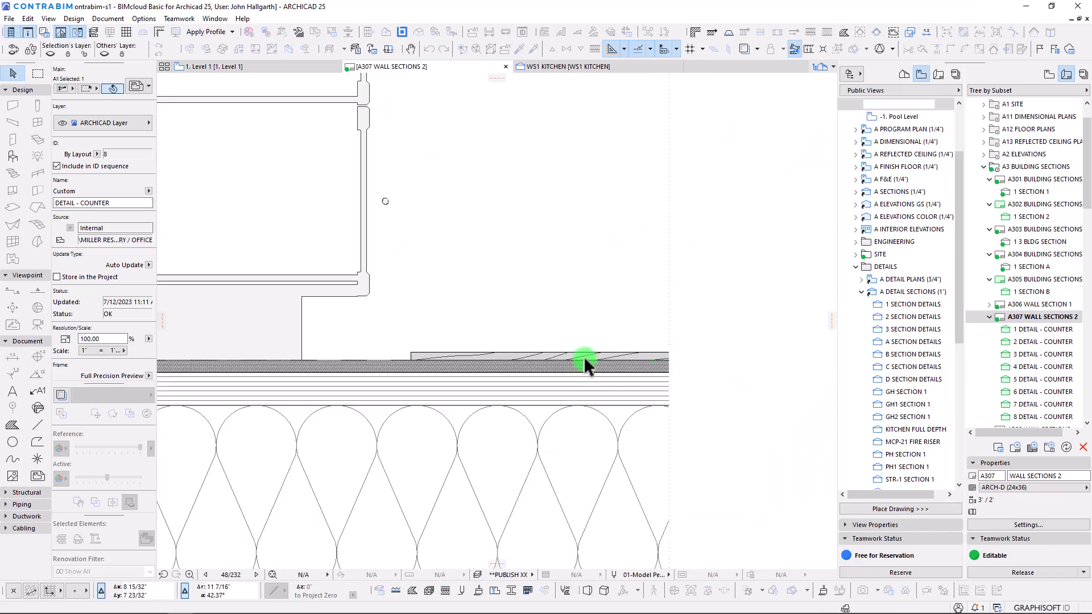
{"action": "left_click", "coordinate": [524, 362]}
Extend the footing detail's top edge up to just below the seventh detail in two stages, updating the drawing to the frame each time
{"action": "scroll", "coordinate": [524, 364], "scroll_direction": "down", "scroll_amount": 8}
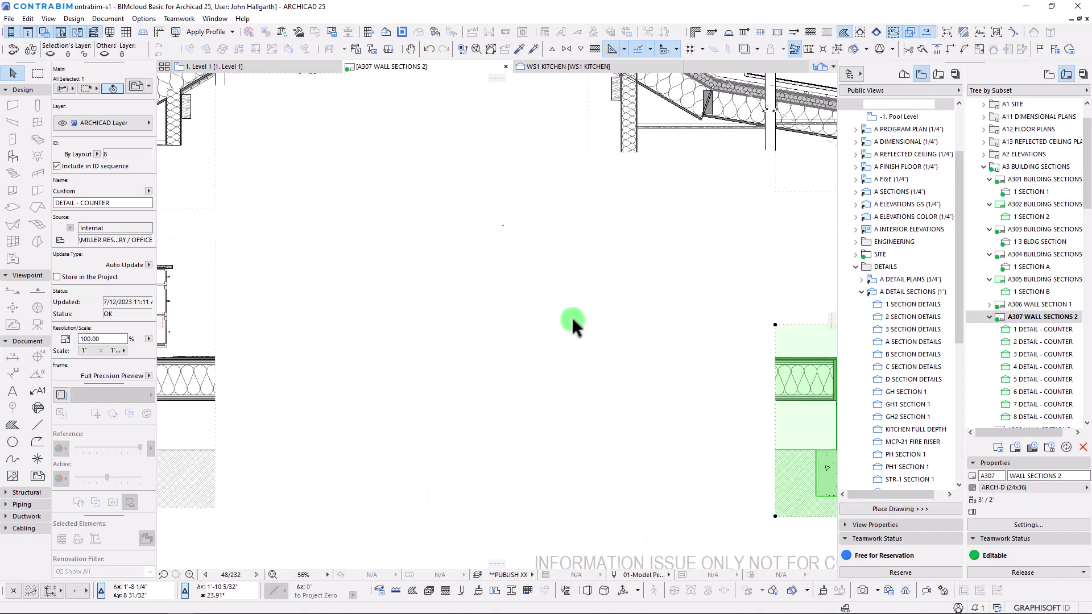
{"action": "scroll", "coordinate": [629, 350], "scroll_direction": "down", "scroll_amount": 2}
{"action": "scroll", "coordinate": [660, 319], "scroll_direction": "up", "scroll_amount": 5}
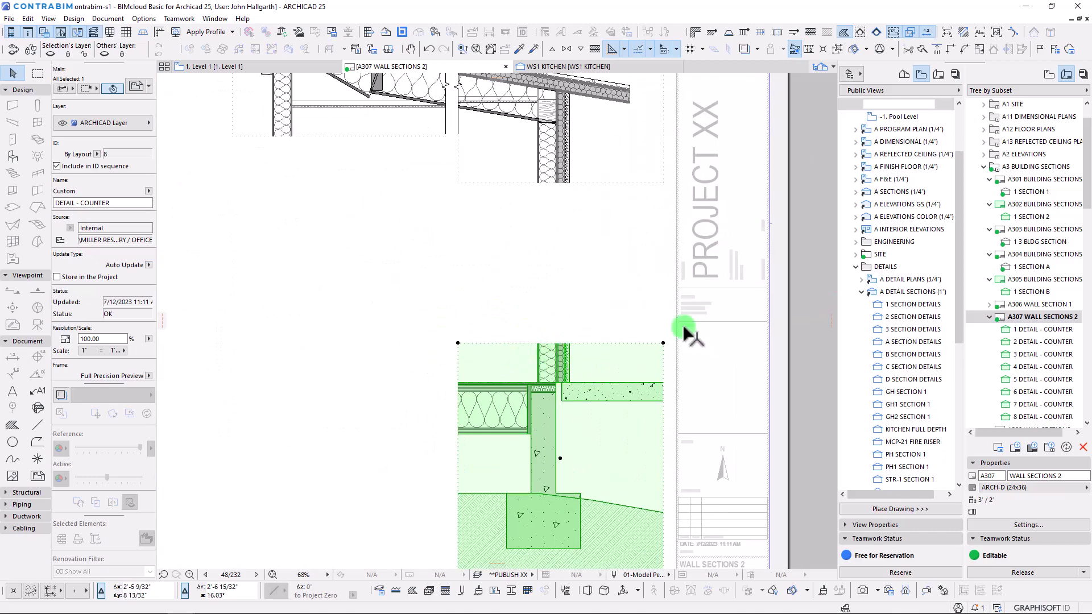
{"action": "left_click", "coordinate": [525, 344]}
{"action": "left_click", "coordinate": [575, 238]}
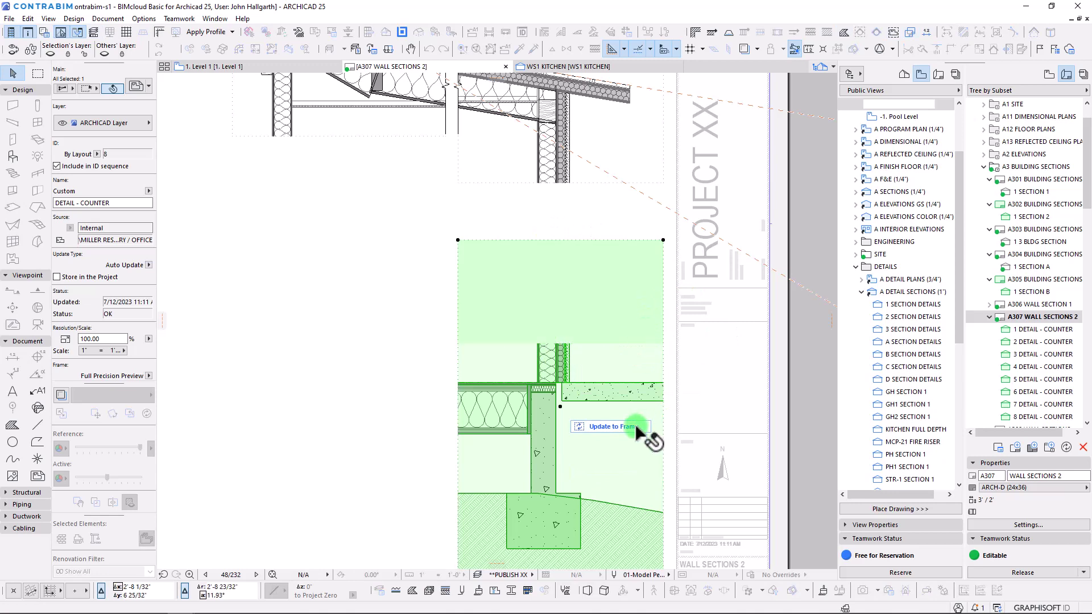
{"action": "left_click", "coordinate": [636, 428]}
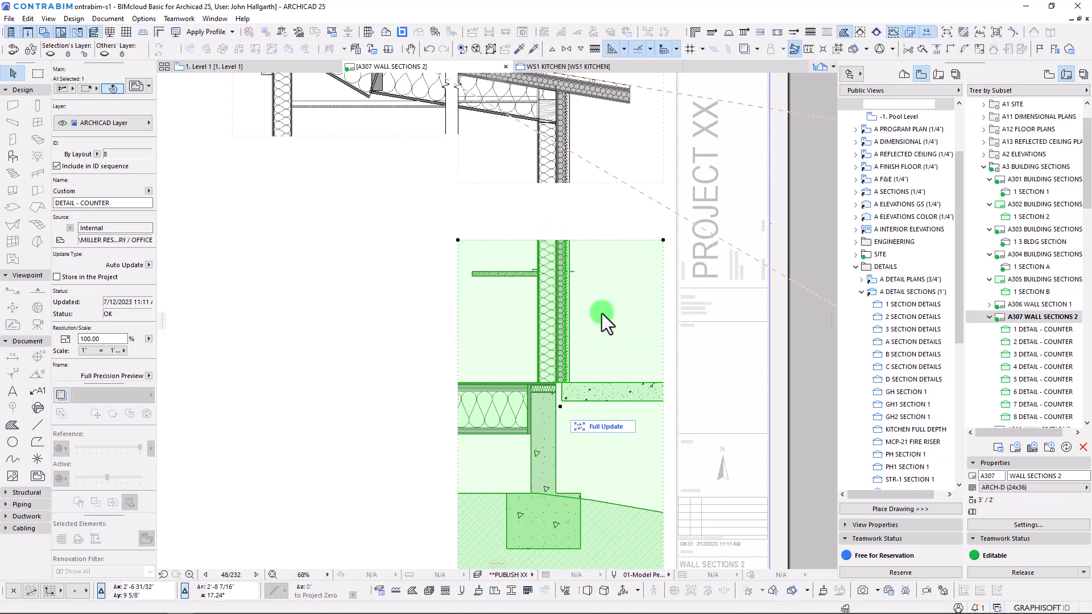
{"action": "left_click", "coordinate": [526, 241]}
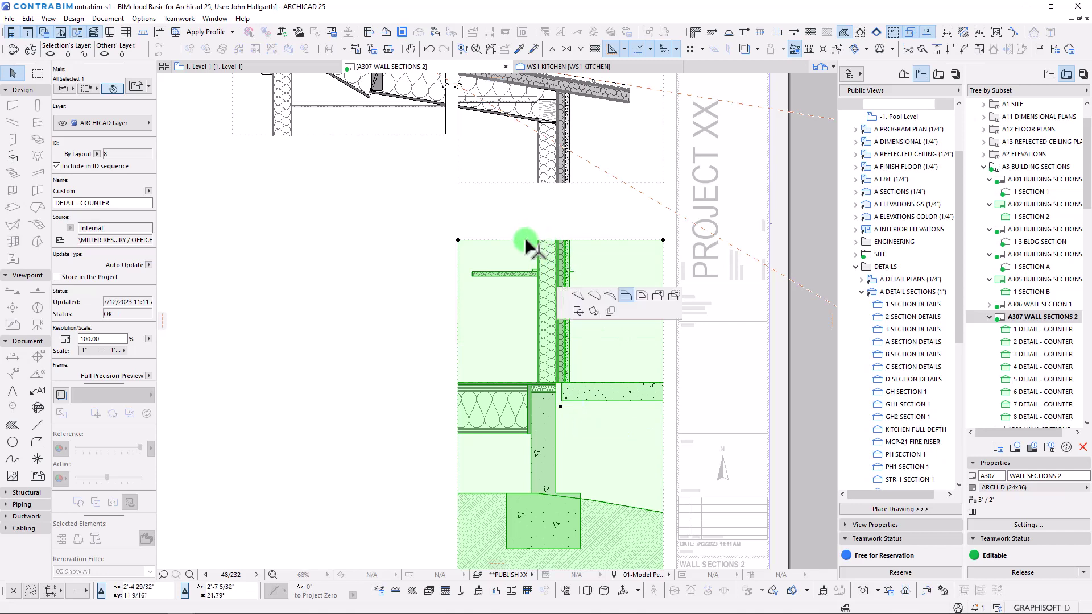
{"action": "left_click", "coordinate": [577, 202]}
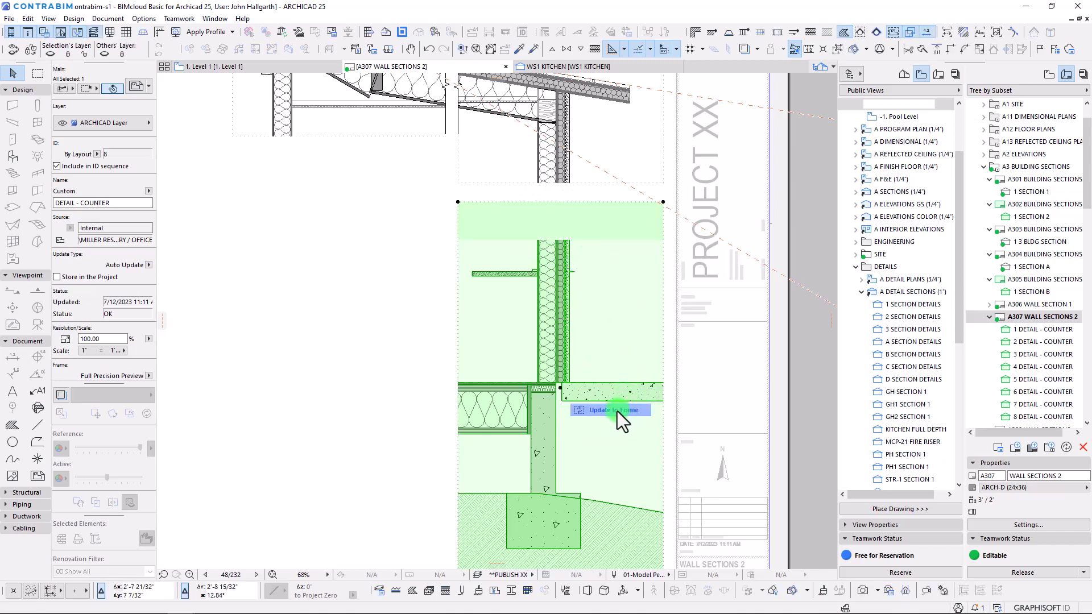
{"action": "left_click", "coordinate": [616, 411]}
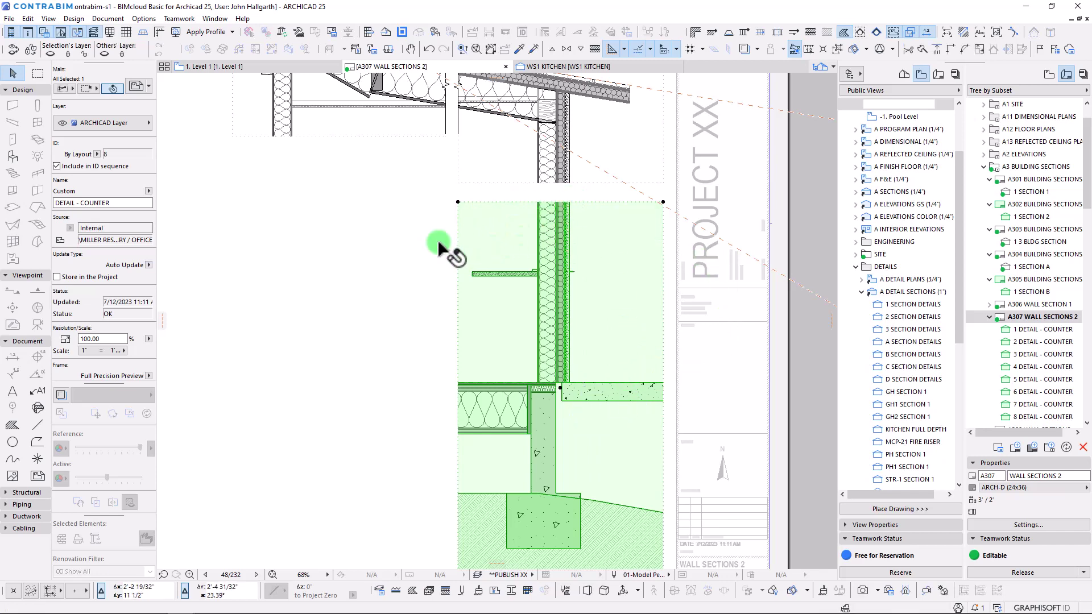
On the Level 1 plan, move the WS2 PANTRY / OFFICE section line sideways so it cuts through an office window just beside the wall pier
{"action": "scroll", "coordinate": [432, 245], "scroll_direction": "down", "scroll_amount": 5}
{"action": "scroll", "coordinate": [416, 248], "scroll_direction": "up", "scroll_amount": 1}
{"action": "middle_click_drag", "start_coordinate": [402, 226], "coordinate": [615, 315]}
{"action": "scroll", "coordinate": [561, 311], "scroll_direction": "up", "scroll_amount": 3}
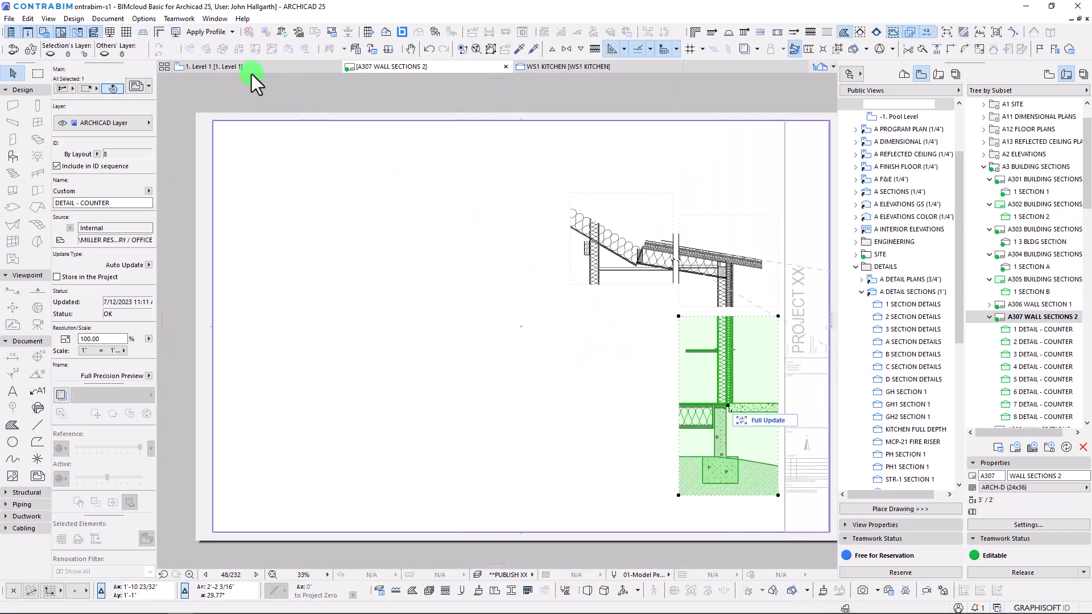
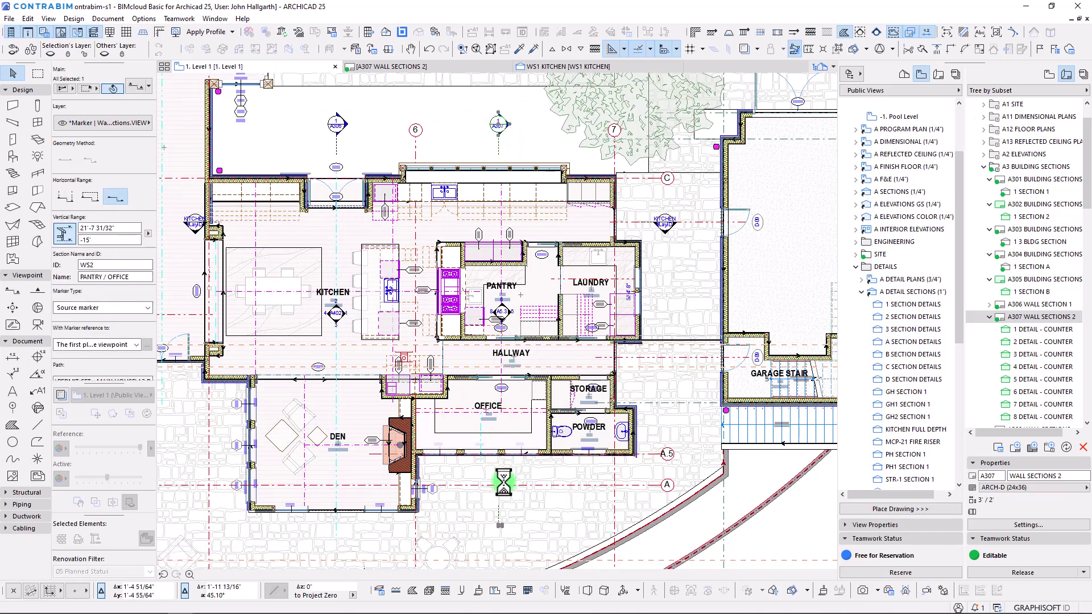
{"action": "left_click", "coordinate": [499, 125]}
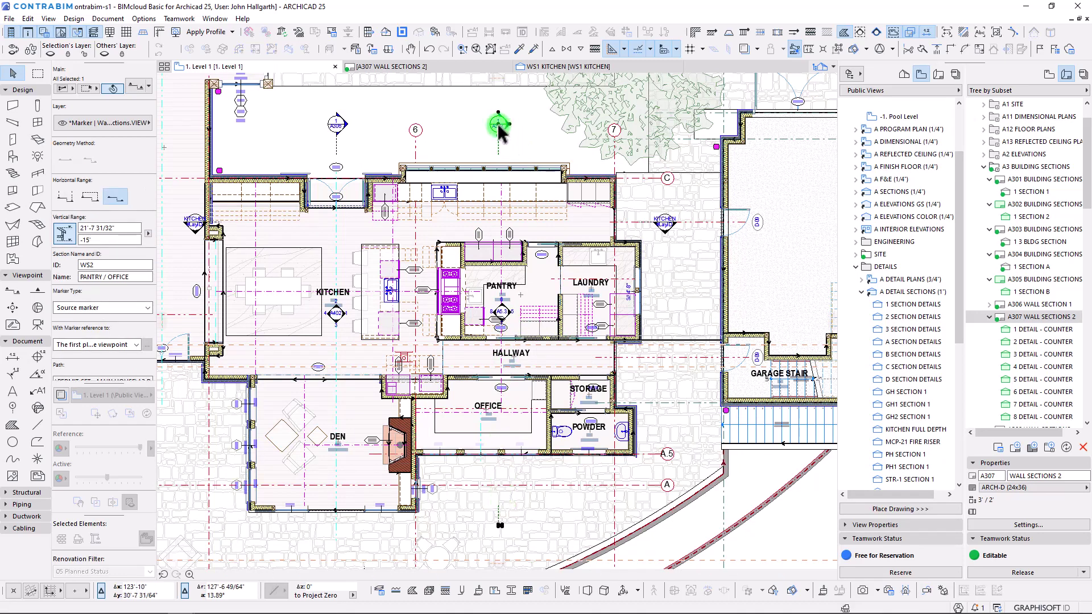
{"action": "key", "text": "ctrl+d"}
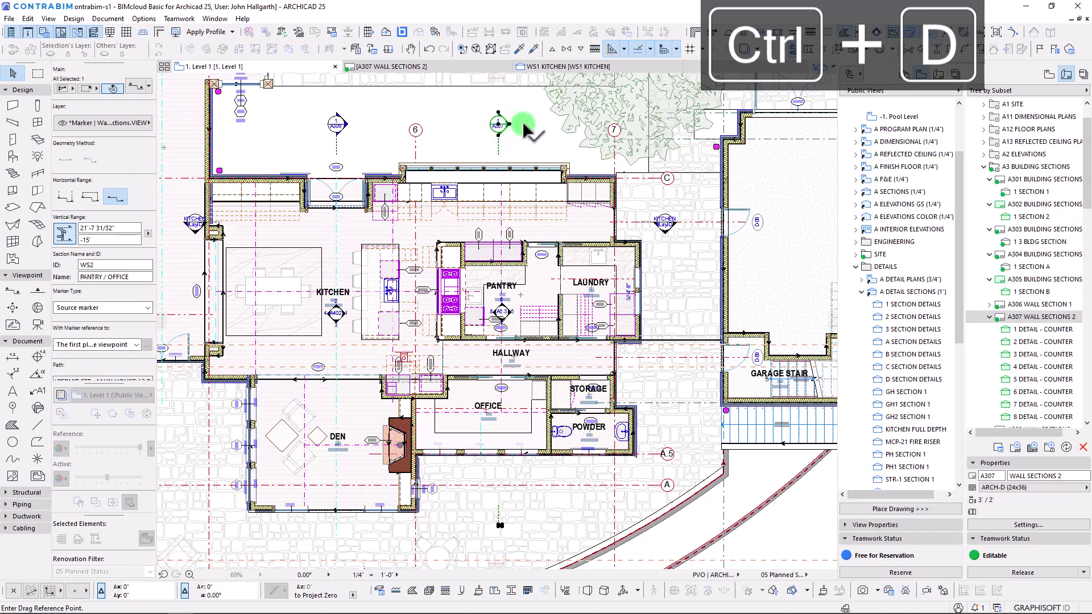
{"action": "left_click", "coordinate": [501, 125]}
{"action": "scroll", "coordinate": [504, 245], "scroll_direction": "up", "scroll_amount": 2}
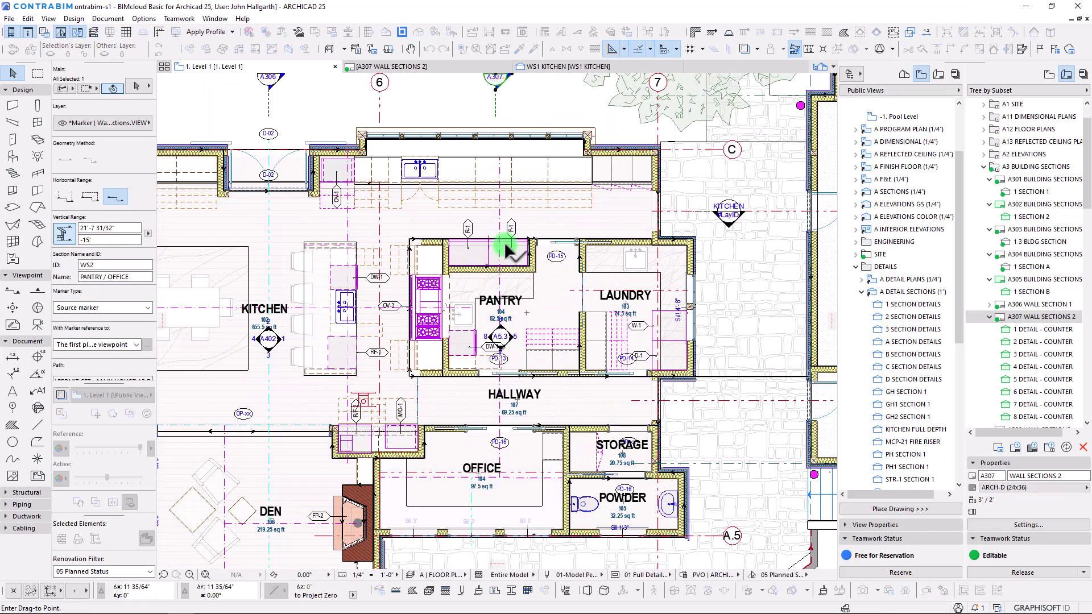
{"action": "scroll", "coordinate": [505, 520], "scroll_direction": "up", "scroll_amount": 3}
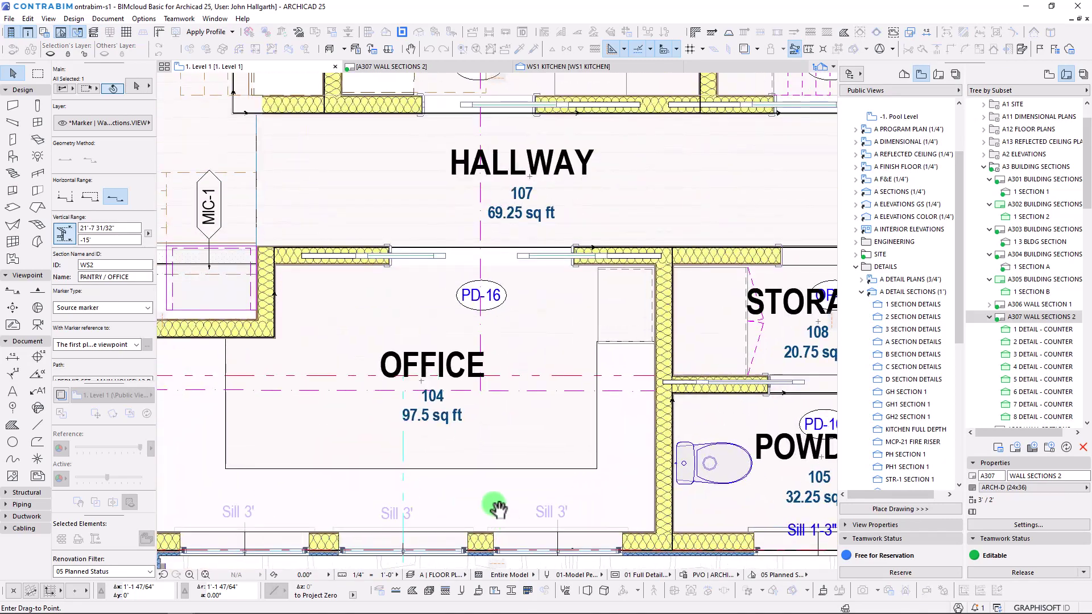
{"action": "left_click", "coordinate": [437, 438]}
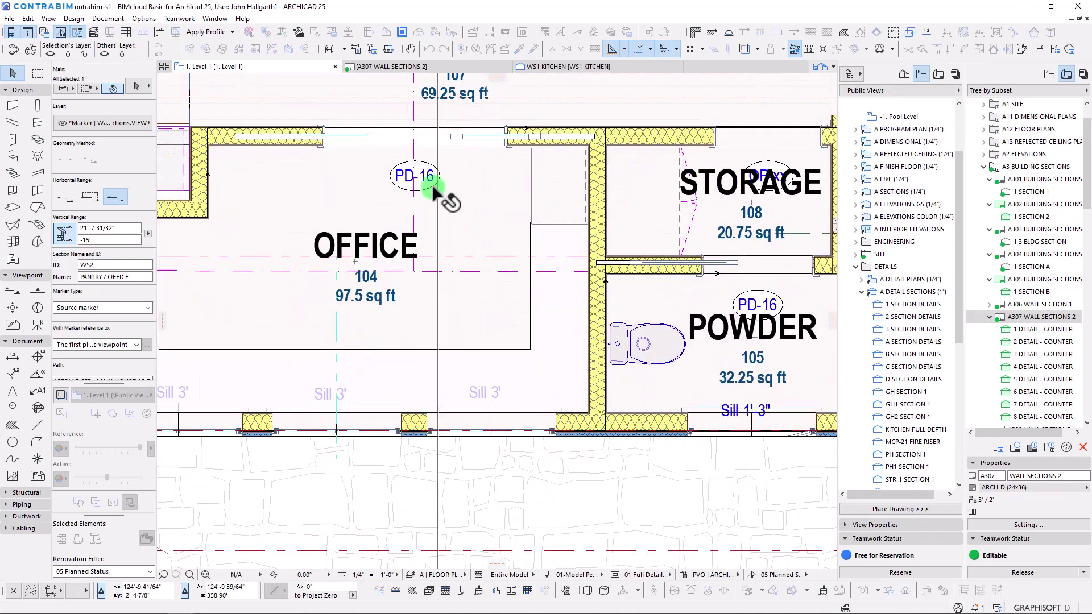
Check where the WS2 section line crosses the kitchen's exterior window wall, and return to the A307 WALL SECTIONS 2 layout
{"action": "scroll", "coordinate": [455, 344], "scroll_direction": "down", "scroll_amount": 5}
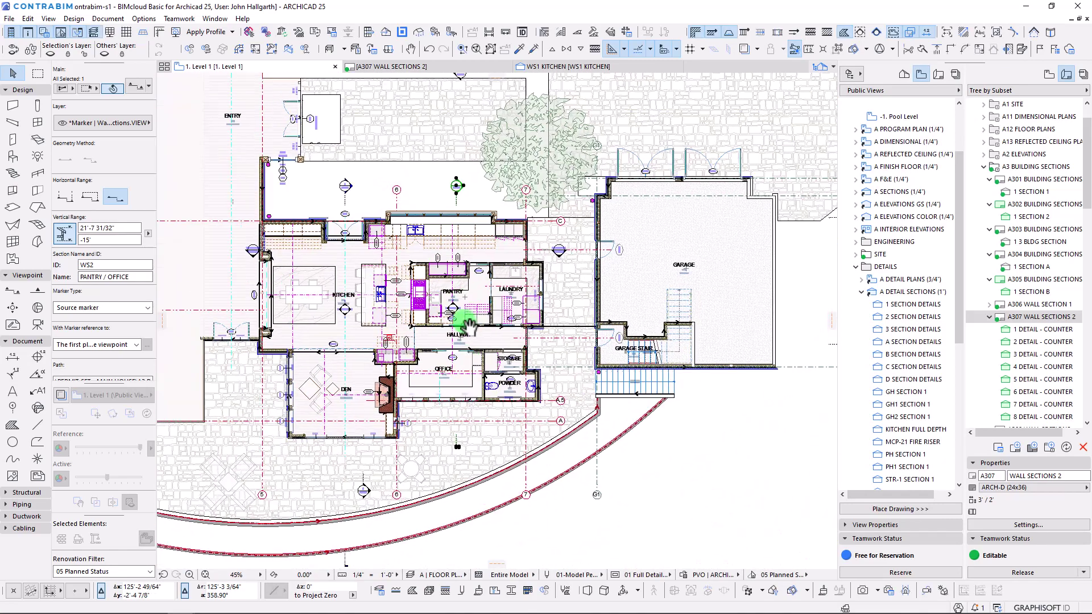
{"action": "scroll", "coordinate": [455, 221], "scroll_direction": "up", "scroll_amount": 4}
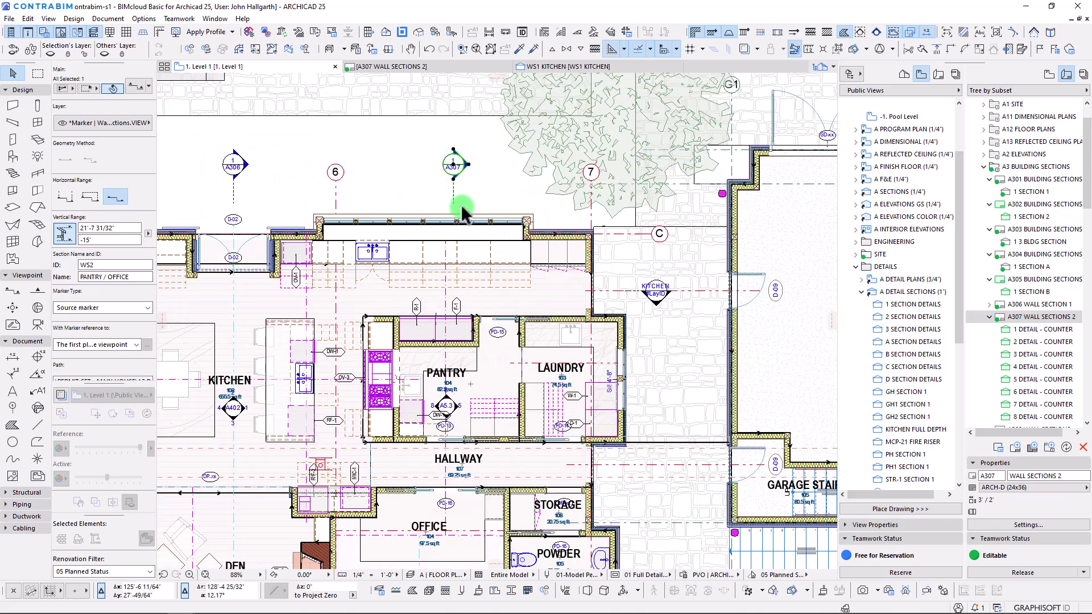
{"action": "scroll", "coordinate": [454, 207], "scroll_direction": "up", "scroll_amount": 5}
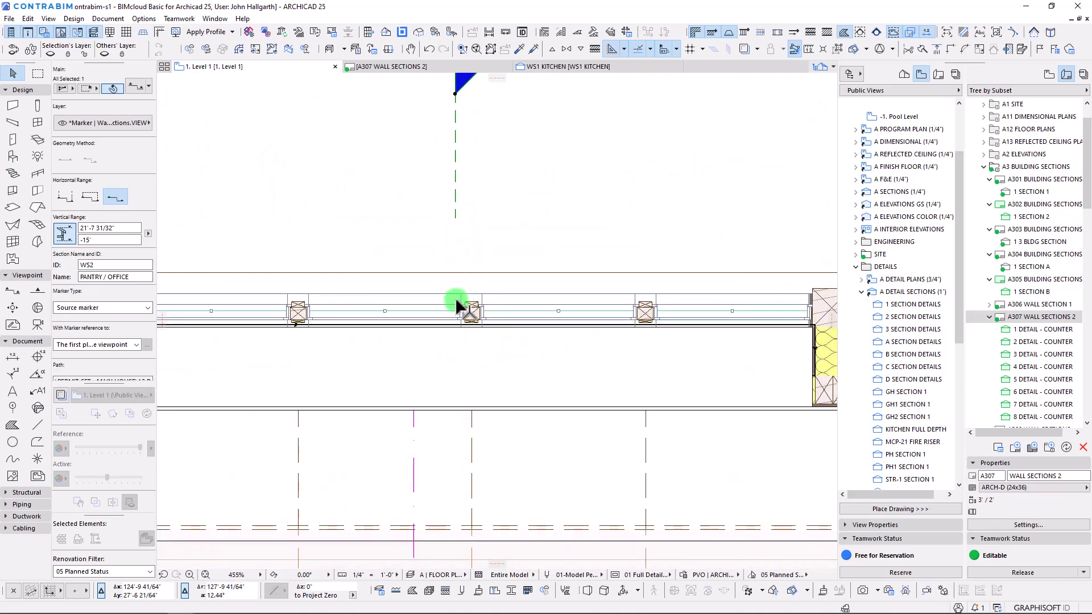
{"action": "left_click", "coordinate": [394, 69]}
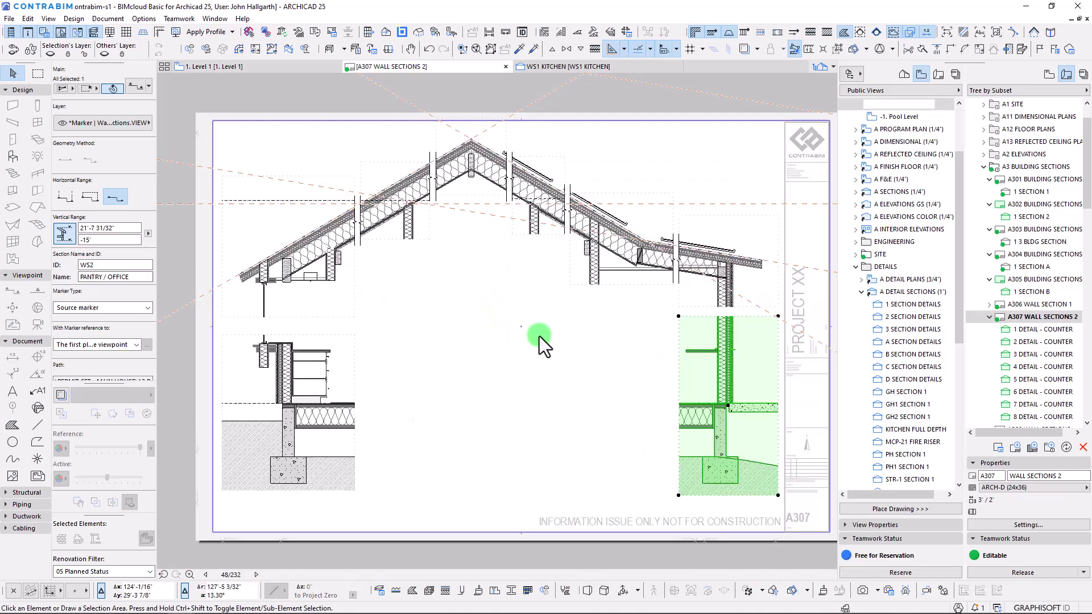
Refresh the eighth detail so it shows the window cut, and crop its top edge down to just above the window sill
{"action": "left_click", "coordinate": [726, 351]}
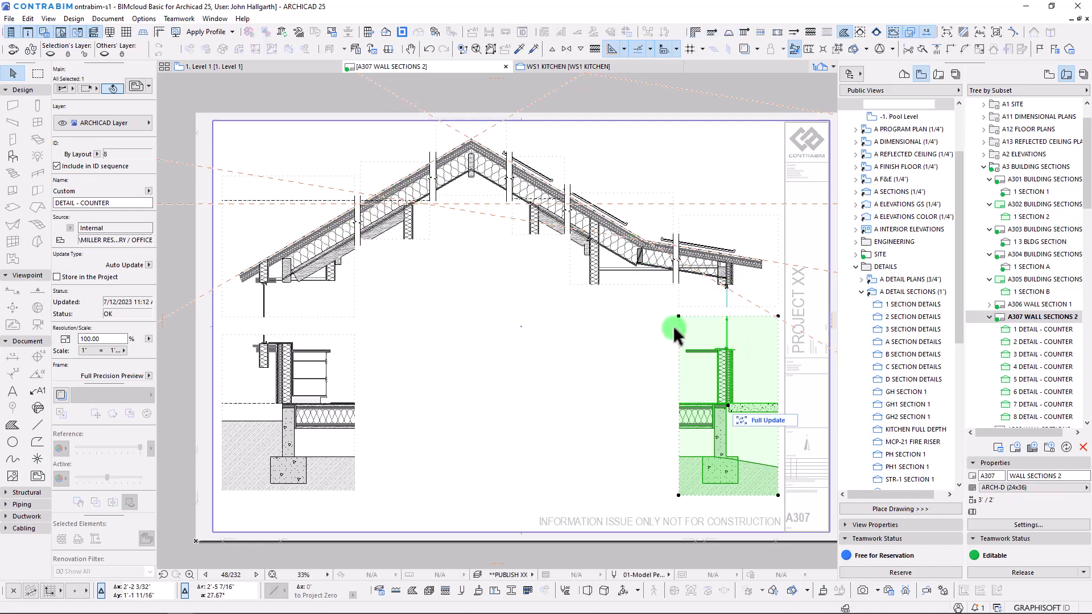
{"action": "scroll", "coordinate": [739, 321], "scroll_direction": "up", "scroll_amount": 5}
{"action": "scroll", "coordinate": [705, 304], "scroll_direction": "up", "scroll_amount": 1}
{"action": "middle_click_drag", "start_coordinate": [705, 304], "coordinate": [516, 345]}
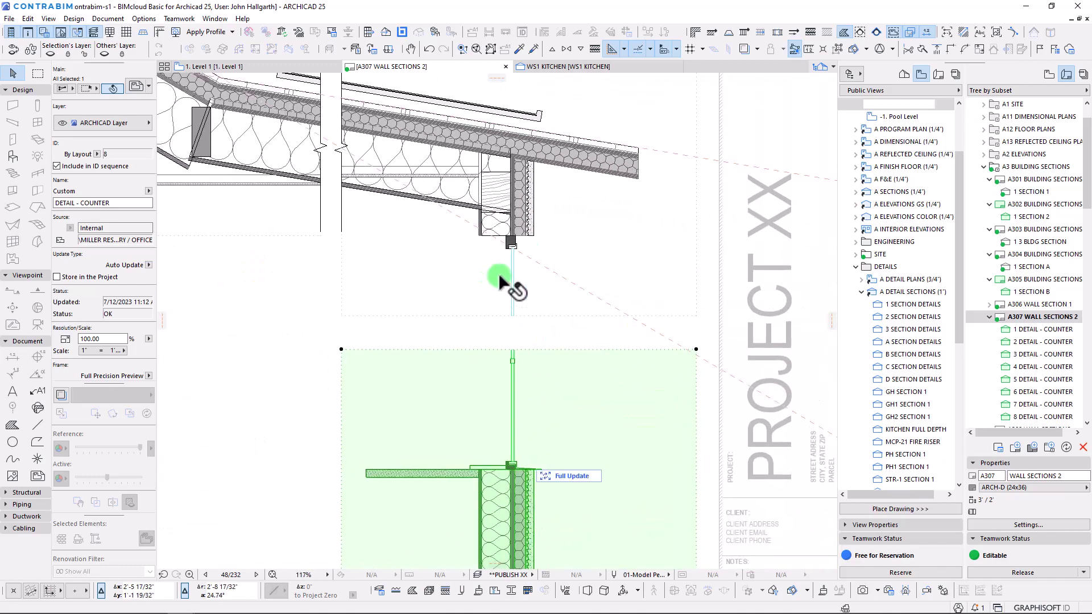
{"action": "left_click", "coordinate": [518, 329]}
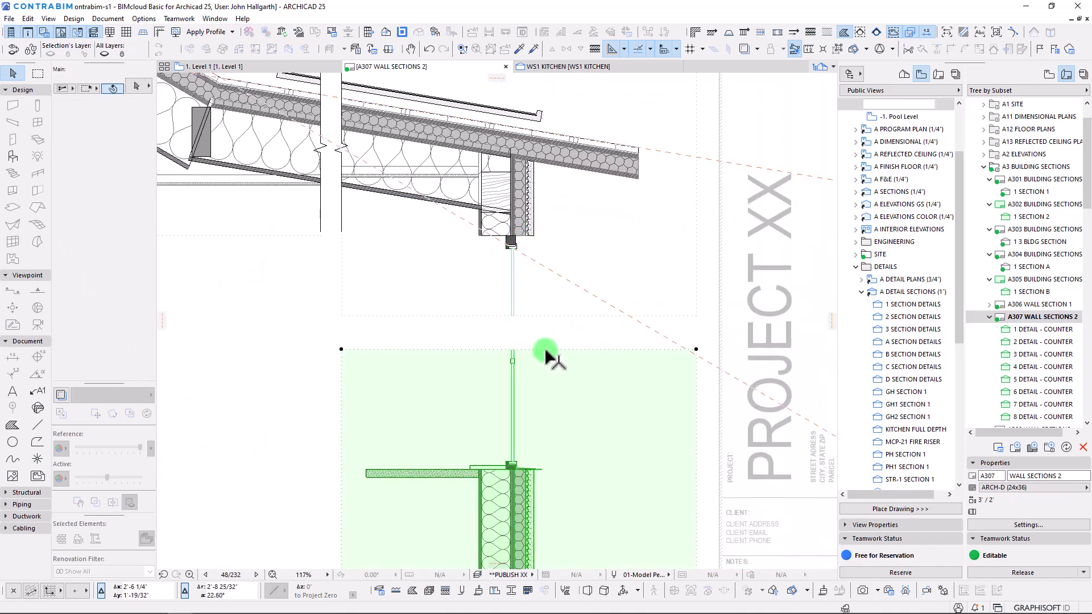
{"action": "left_click_drag", "start_coordinate": [546, 353], "coordinate": [559, 418]}
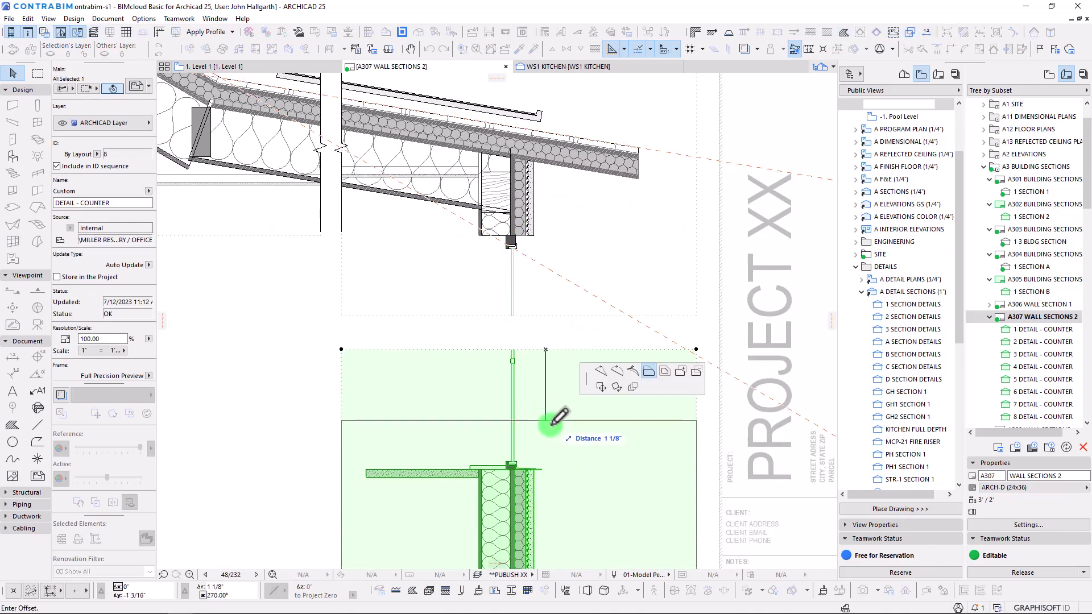
{"action": "left_click", "coordinate": [559, 426]}
Extend the seventh detail's bottom edge down to just above the cropped eighth detail and update the drawing to its frame
{"action": "left_click", "coordinate": [546, 316]}
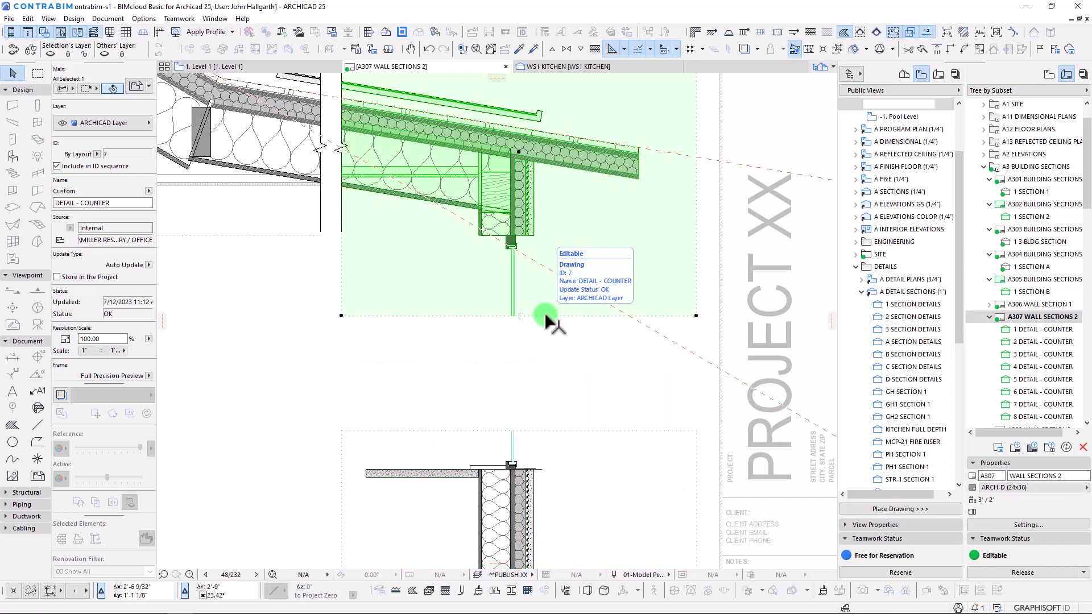
{"action": "left_click", "coordinate": [546, 316]}
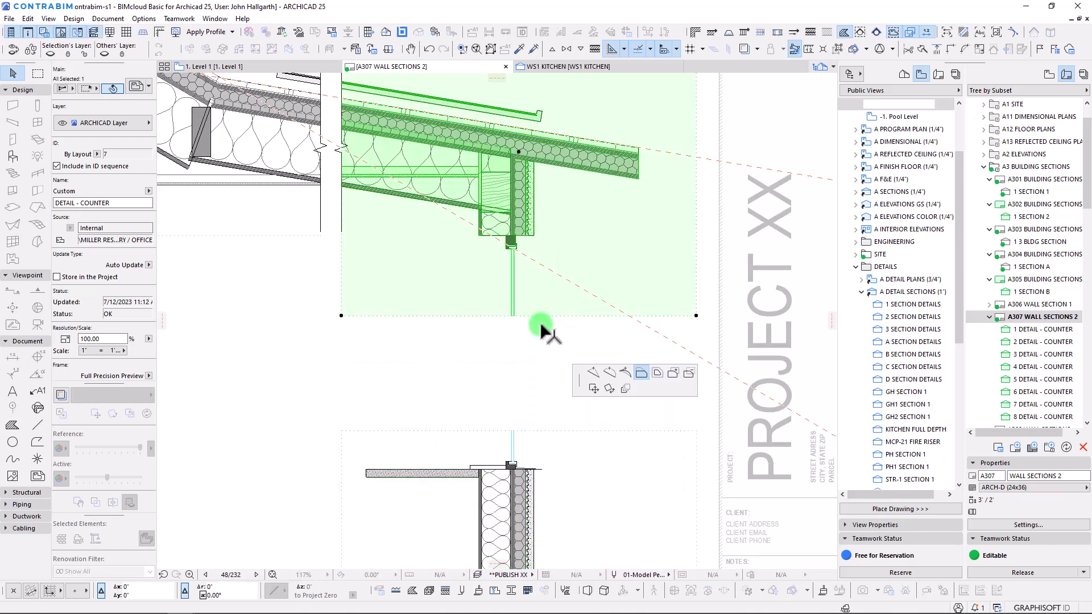
{"action": "left_click", "coordinate": [543, 407]}
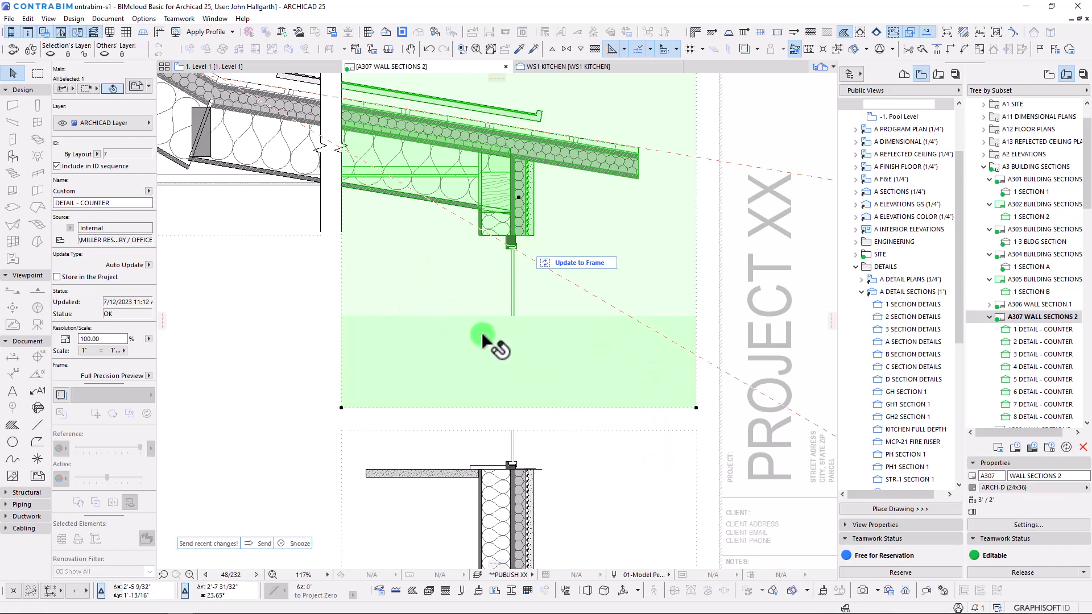
{"action": "scroll", "coordinate": [399, 346], "scroll_direction": "down", "scroll_amount": 10}
{"action": "middle_click_drag", "start_coordinate": [316, 325], "coordinate": [506, 287]}
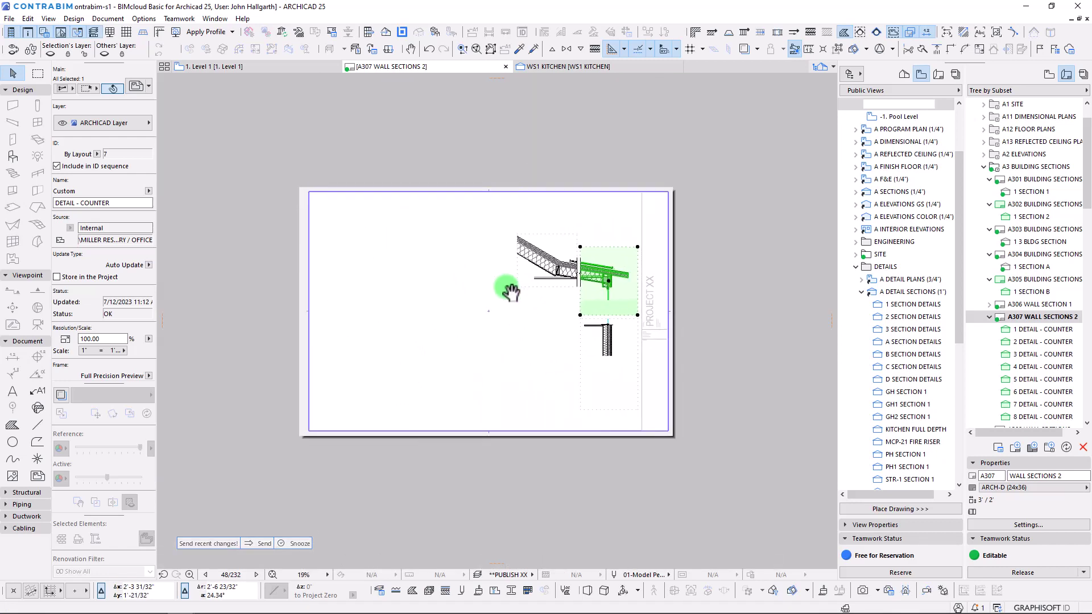
{"action": "scroll", "coordinate": [500, 287], "scroll_direction": "up", "scroll_amount": 4}
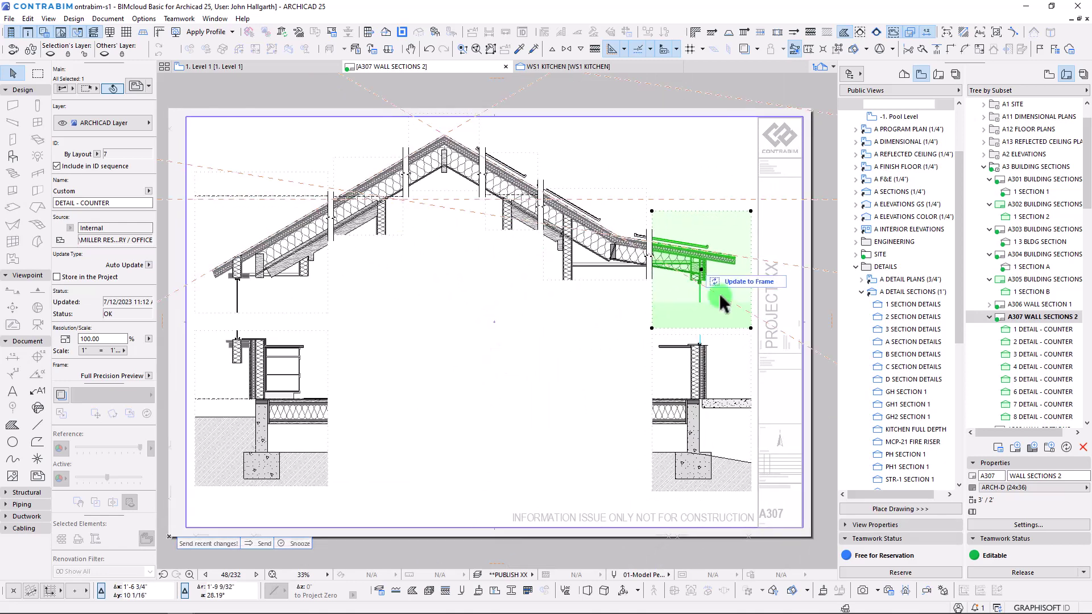
{"action": "left_click", "coordinate": [737, 284]}
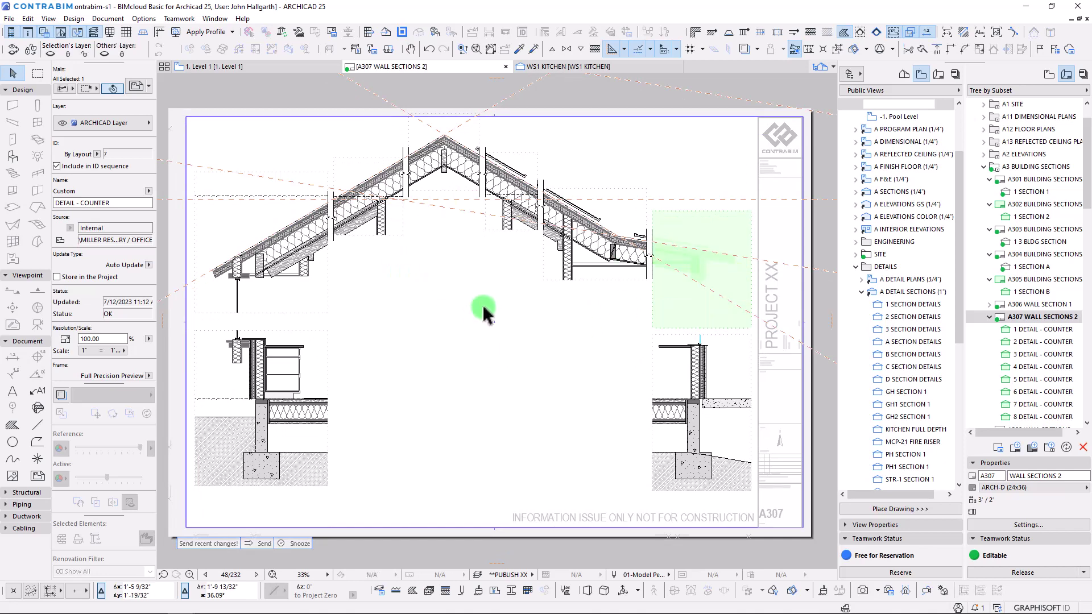
{"action": "left_click", "coordinate": [496, 313]}
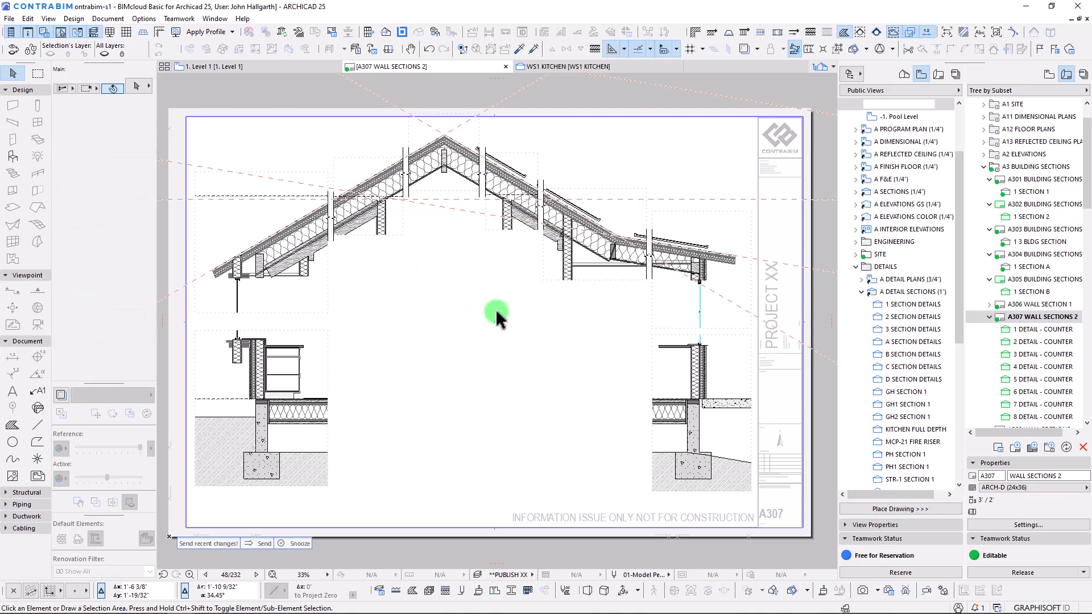
{"action": "middle_click_drag", "start_coordinate": [512, 336], "coordinate": [524, 332]}
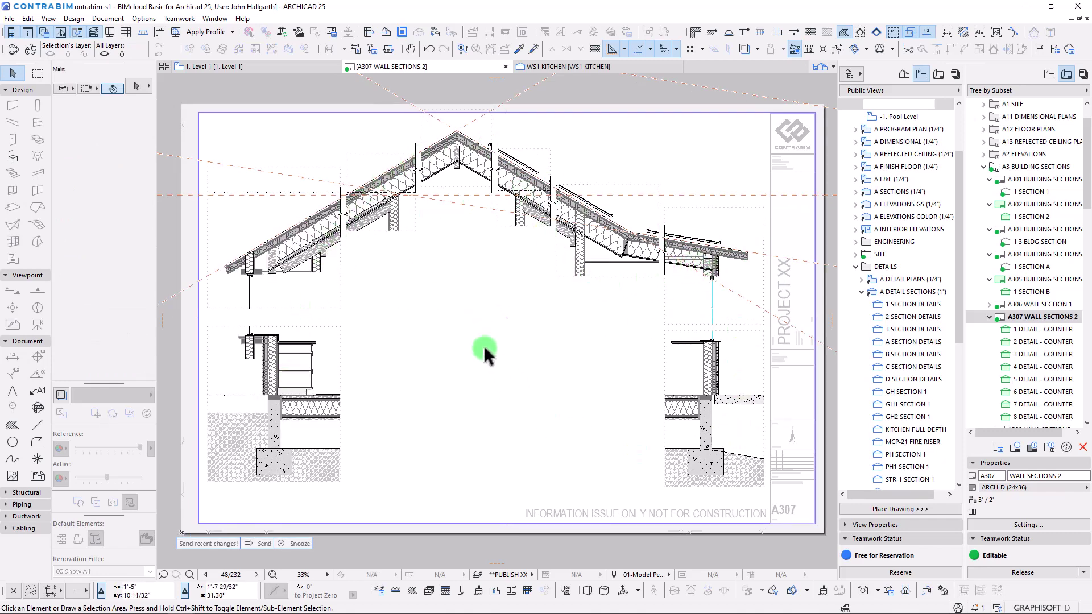
Check the WS2 section marker's position at the kitchen window wall on the Level 1 plan
{"action": "left_click", "coordinate": [244, 67]}
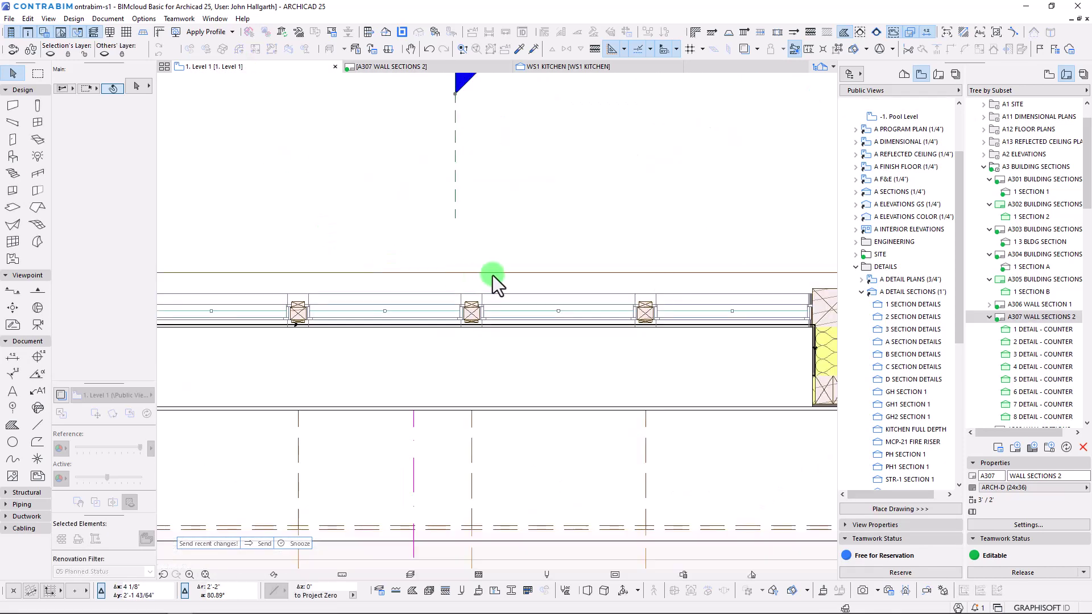
{"action": "left_click", "coordinate": [462, 318]}
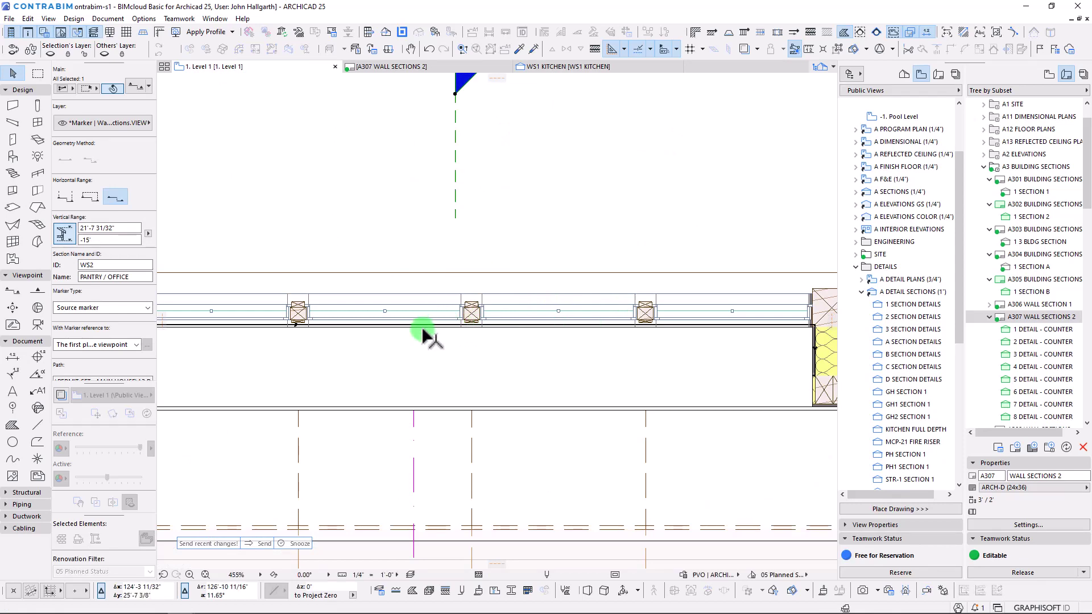
{"action": "scroll", "coordinate": [449, 364], "scroll_direction": "down", "scroll_amount": 4}
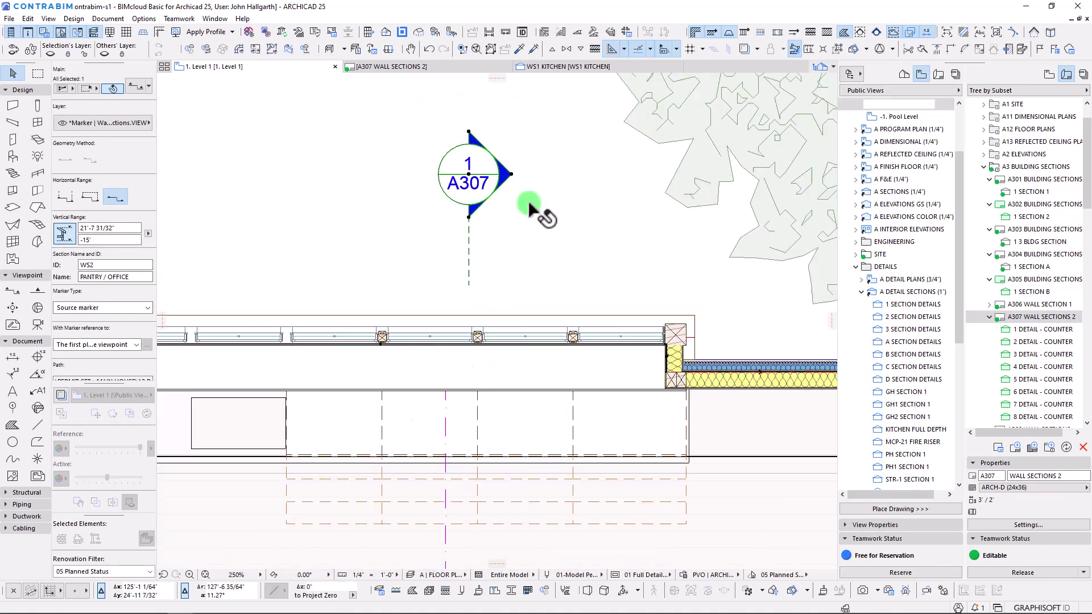
{"action": "left_click", "coordinate": [495, 269]}
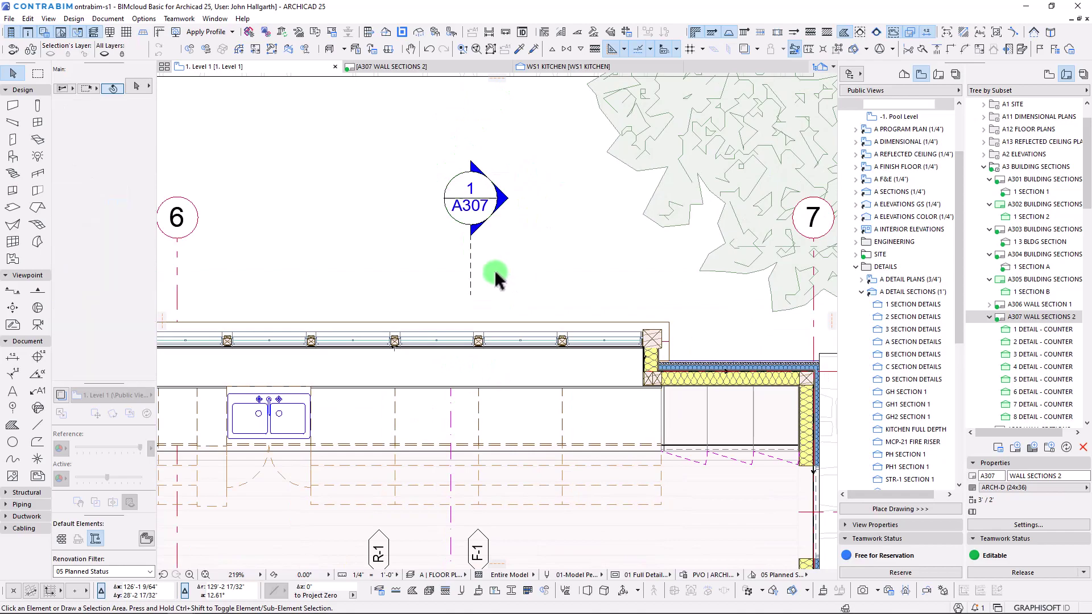
{"action": "scroll", "coordinate": [495, 269], "scroll_direction": "down", "scroll_amount": 8}
{"action": "scroll", "coordinate": [340, 254], "scroll_direction": "up", "scroll_amount": 3}
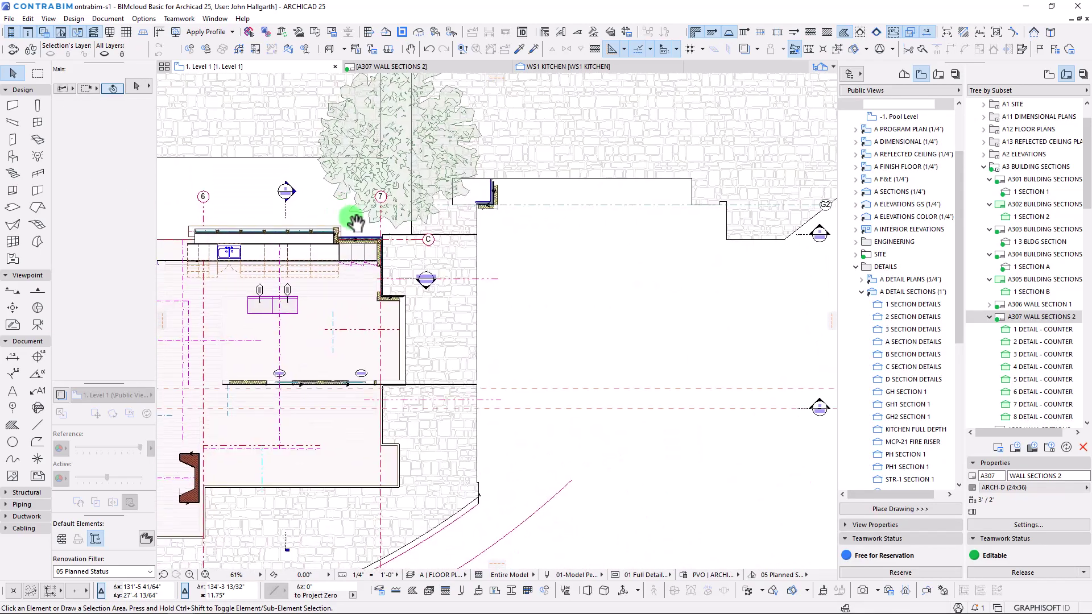
Draw a new section line through the full depth of the garage, just beside the pier between its double doors, looking toward grid G2
{"action": "left_click", "coordinate": [287, 196]}
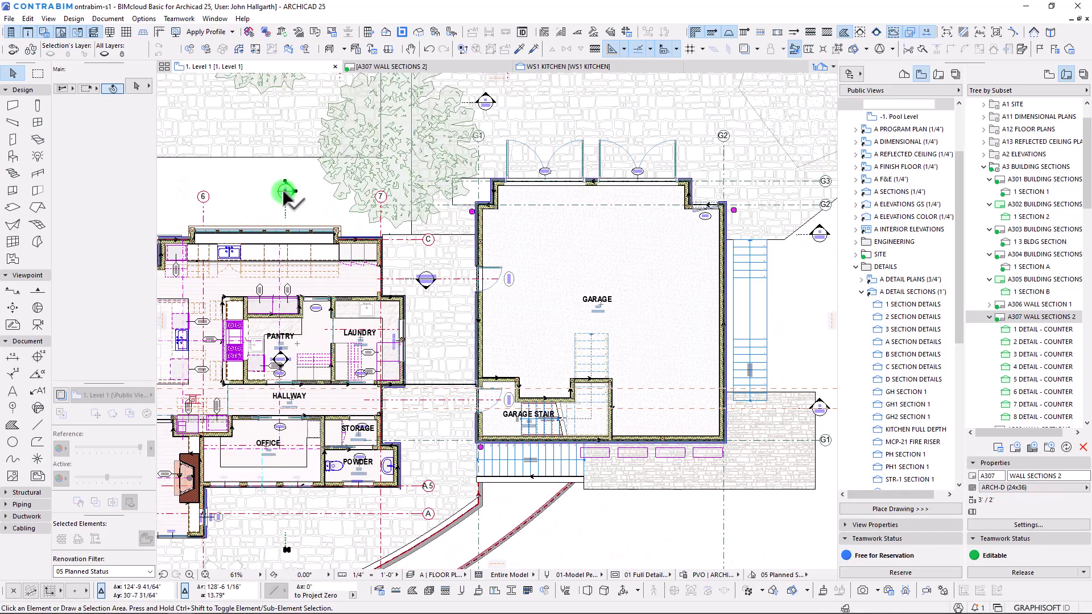
{"action": "key", "text": "alt+v"}
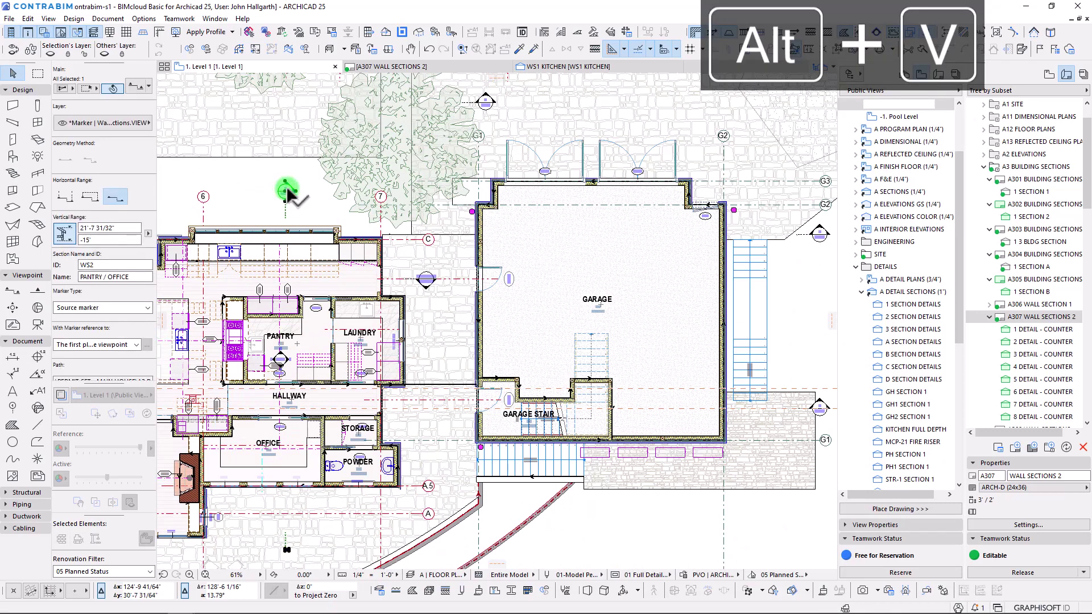
{"action": "key", "text": "alt+v"}
{"action": "key", "text": "Escape"}
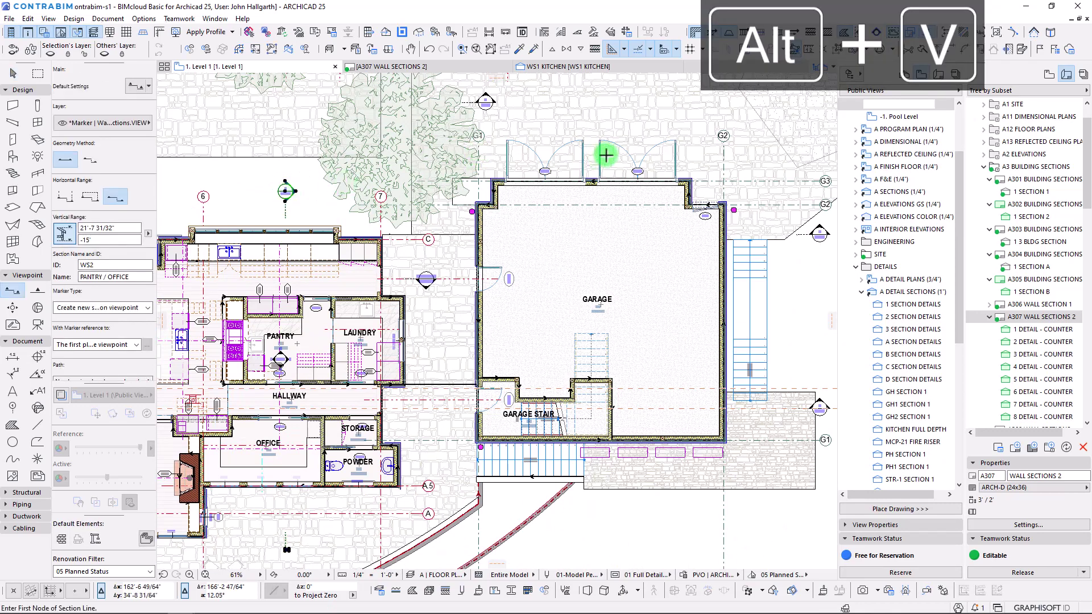
{"action": "middle_click_drag", "start_coordinate": [596, 165], "coordinate": [507, 158]}
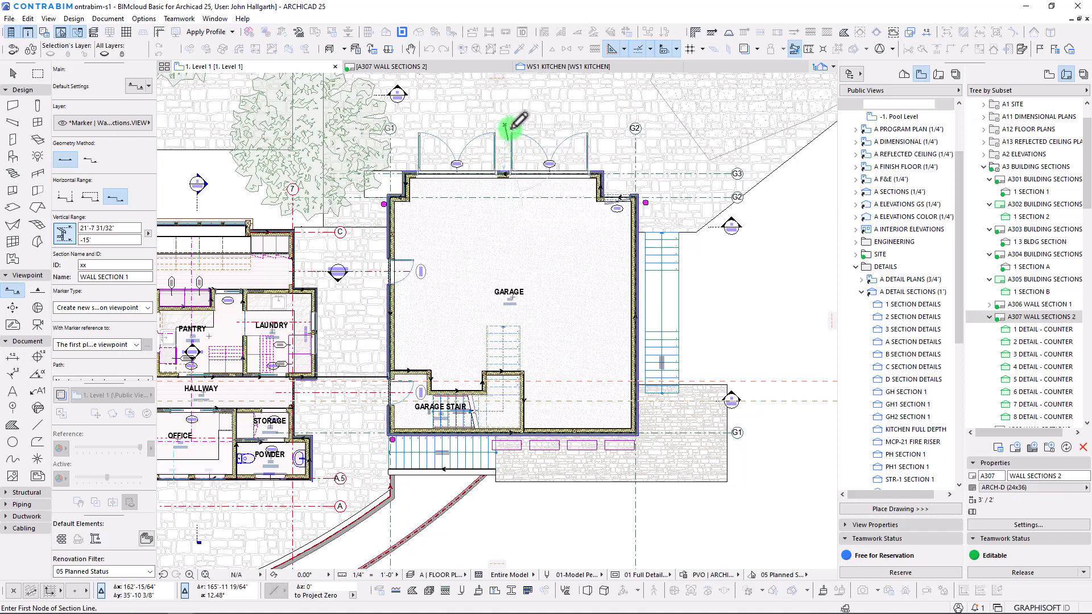
{"action": "left_click", "coordinate": [516, 124]}
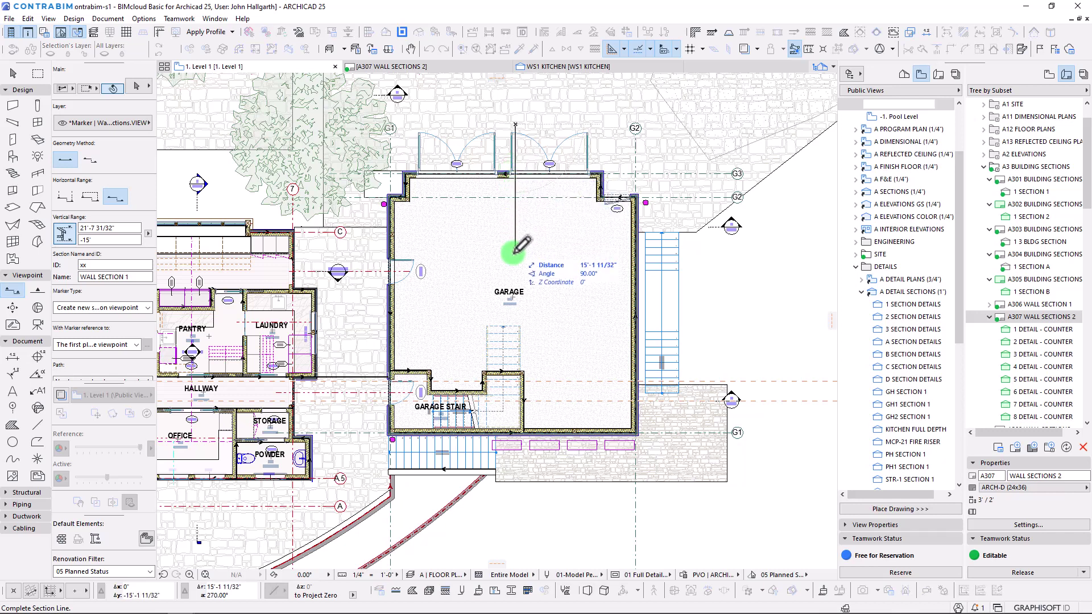
{"action": "left_click", "coordinate": [529, 492]}
{"action": "left_click", "coordinate": [573, 275]}
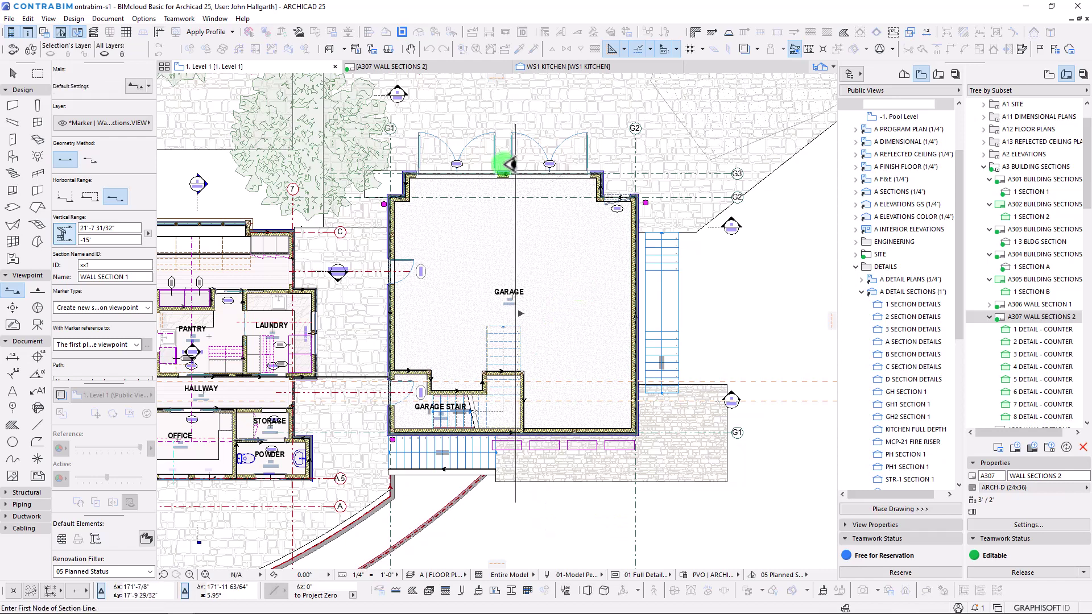
Set the garage section's ID to WS3 and its name to GARAGE
{"action": "scroll", "coordinate": [505, 102], "scroll_direction": "up", "scroll_amount": 5}
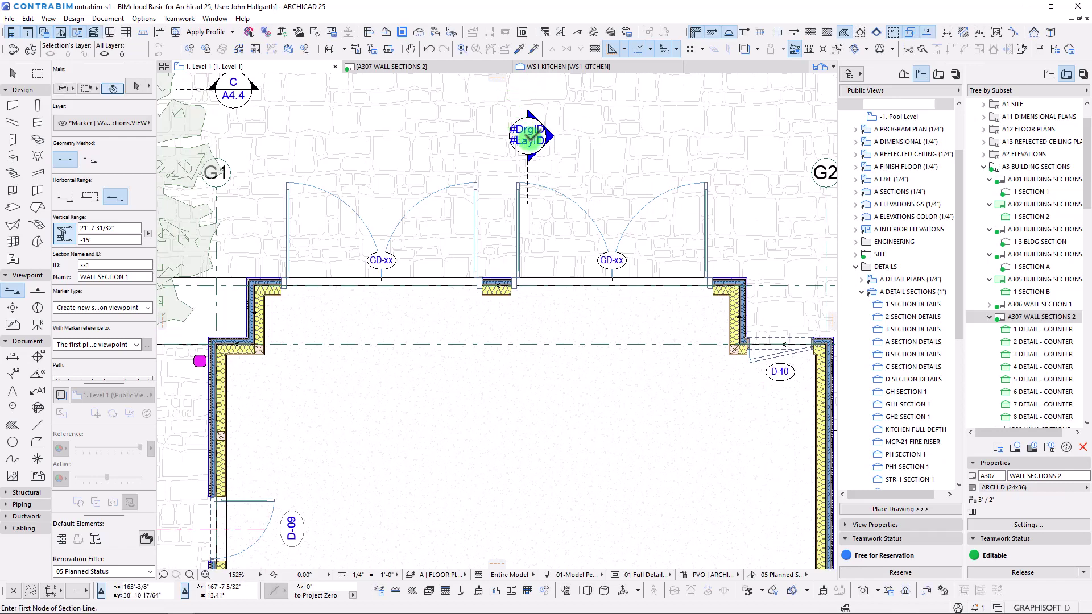
{"action": "left_click", "coordinate": [528, 134]}
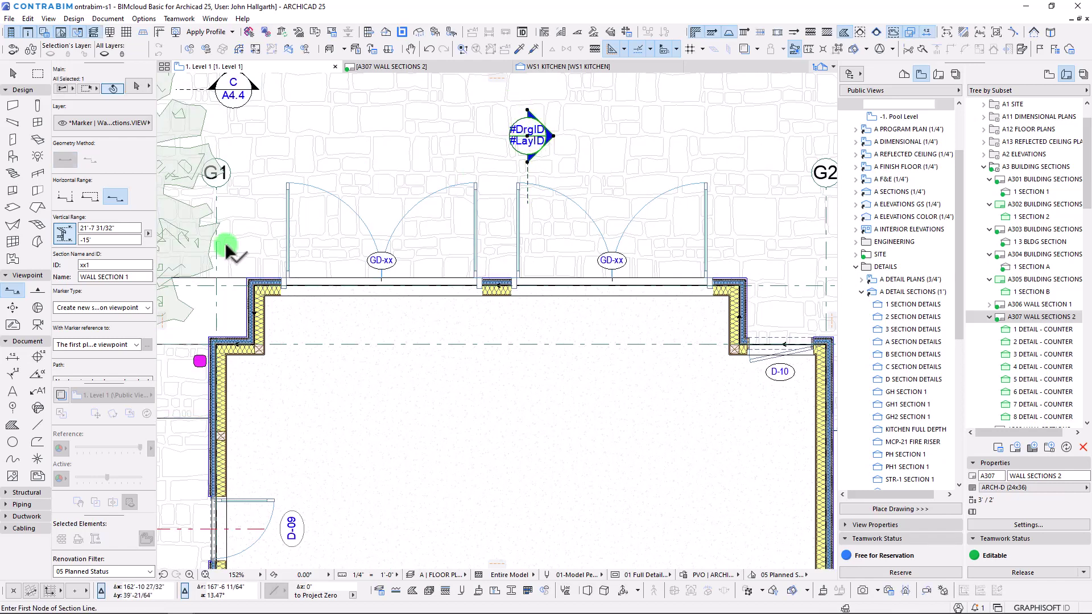
{"action": "left_click", "coordinate": [102, 265]}
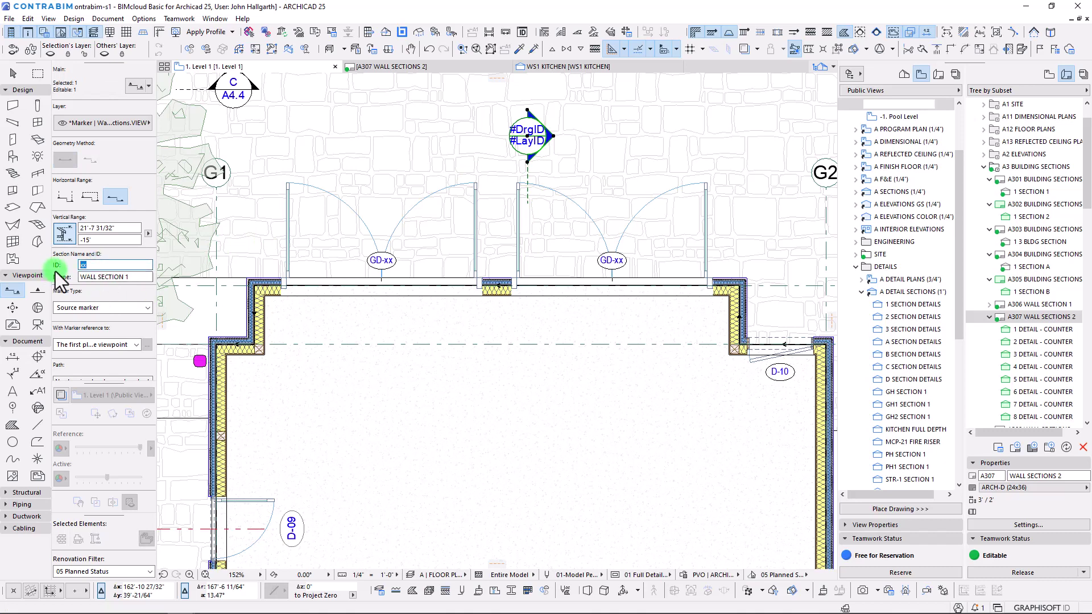
{"action": "type", "text": "WS3"}
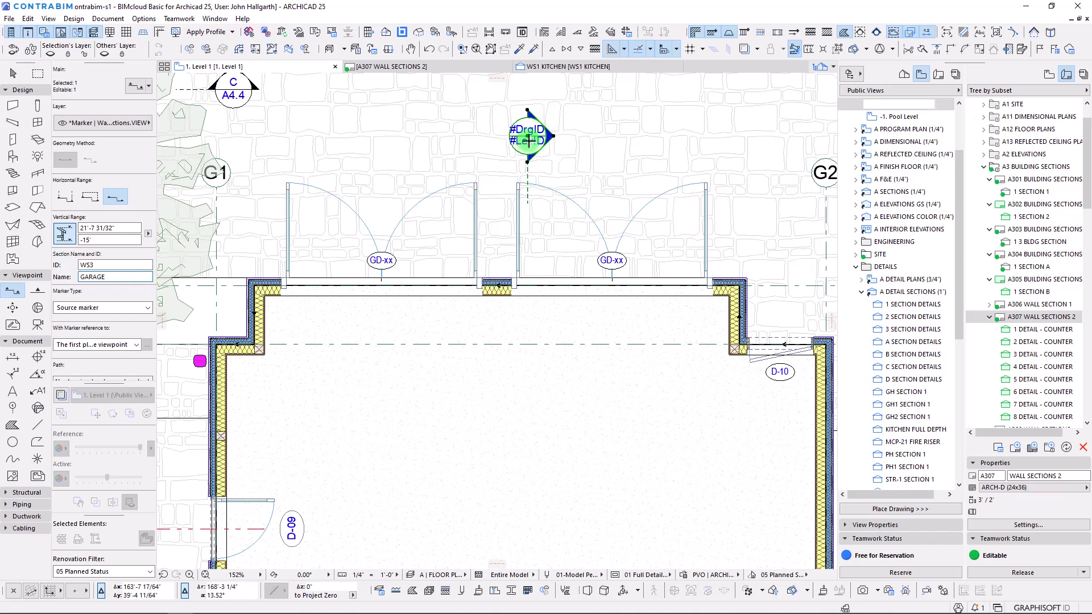
Place the WS3 GARAGE view on the A308 WALL SECTIONS layout and select its placed drawing in the layout book
{"action": "scroll", "coordinate": [888, 296], "scroll_direction": "down", "scroll_amount": 5}
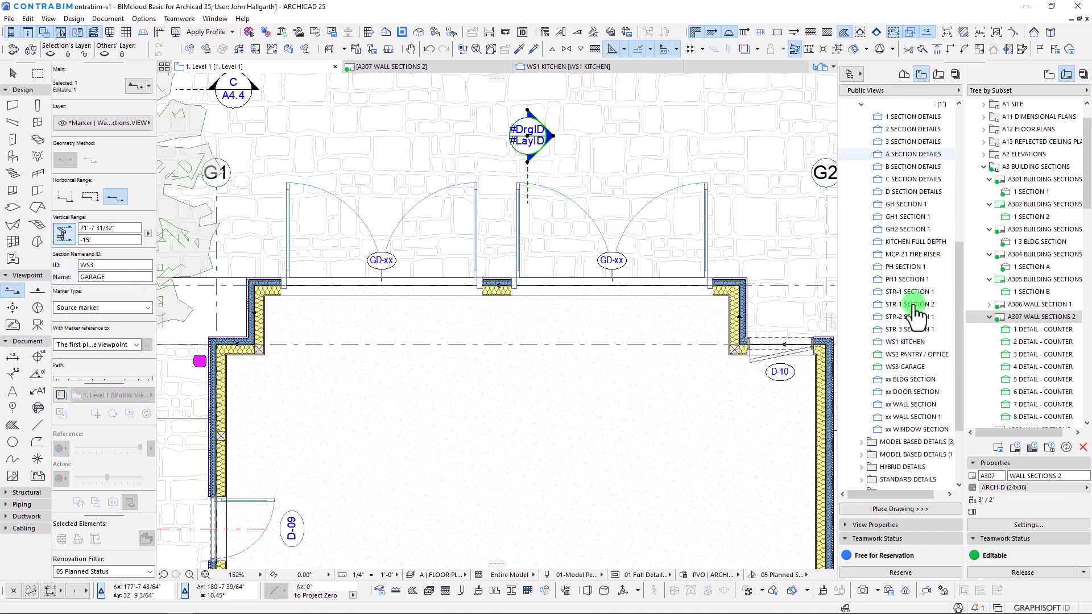
{"action": "left_click", "coordinate": [907, 367]}
{"action": "left_click_drag", "start_coordinate": [889, 373], "coordinate": [996, 356]}
{"action": "left_click_drag", "start_coordinate": [889, 368], "coordinate": [1016, 331]}
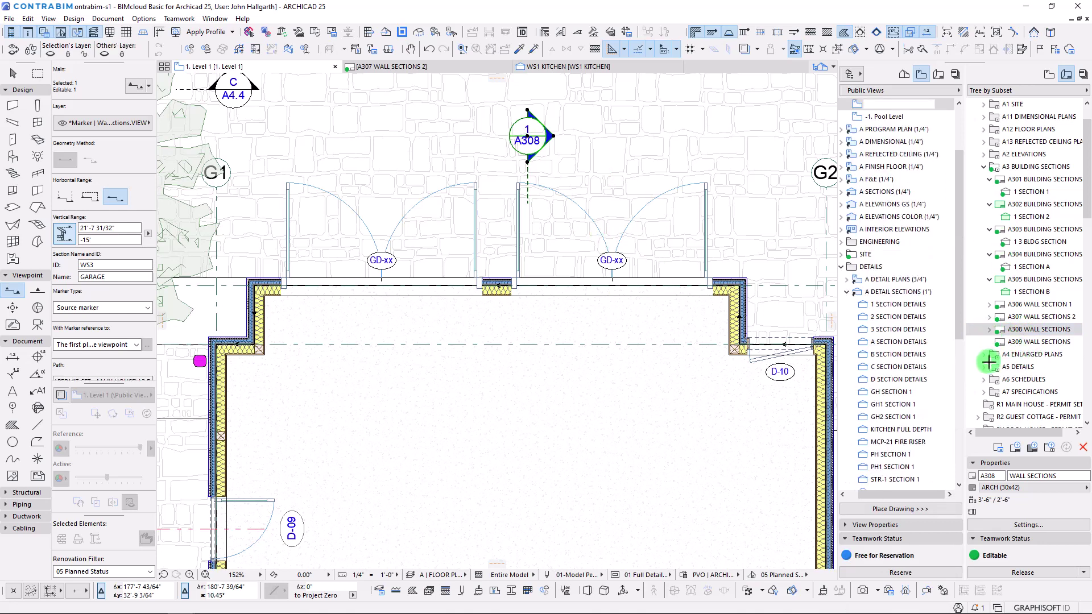
{"action": "left_click", "coordinate": [994, 331]}
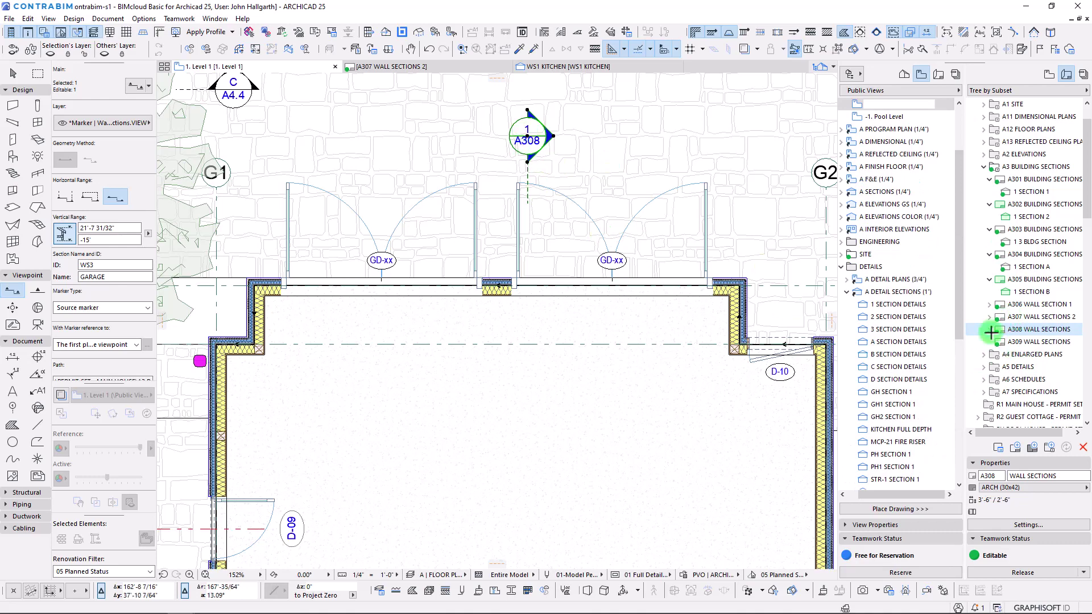
{"action": "scroll", "coordinate": [709, 351], "scroll_direction": "down", "scroll_amount": 4}
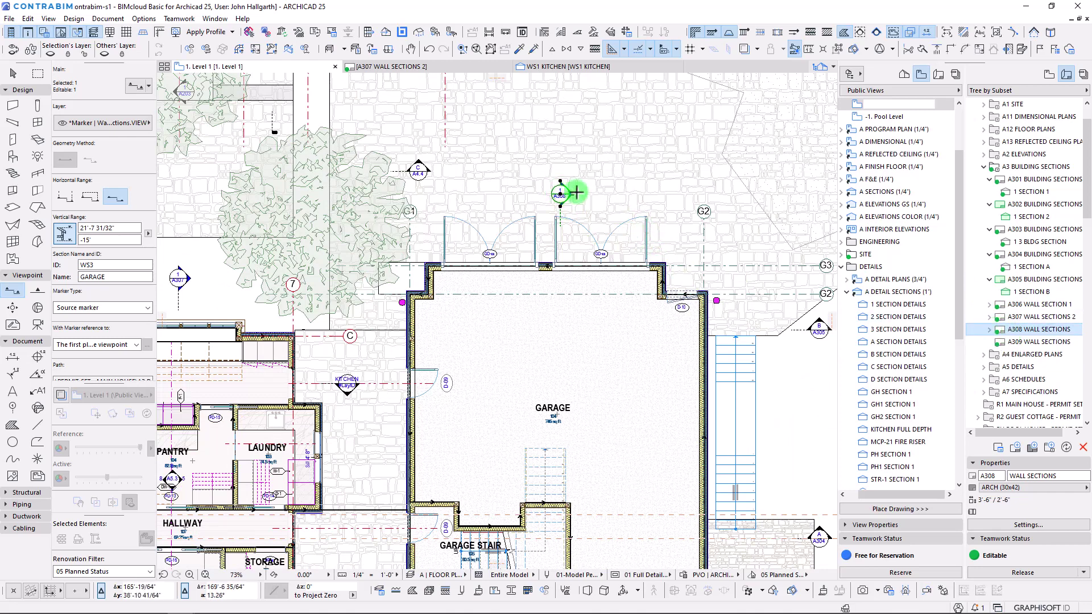
{"action": "left_click", "coordinate": [989, 330]}
{"action": "left_click", "coordinate": [1033, 342]}
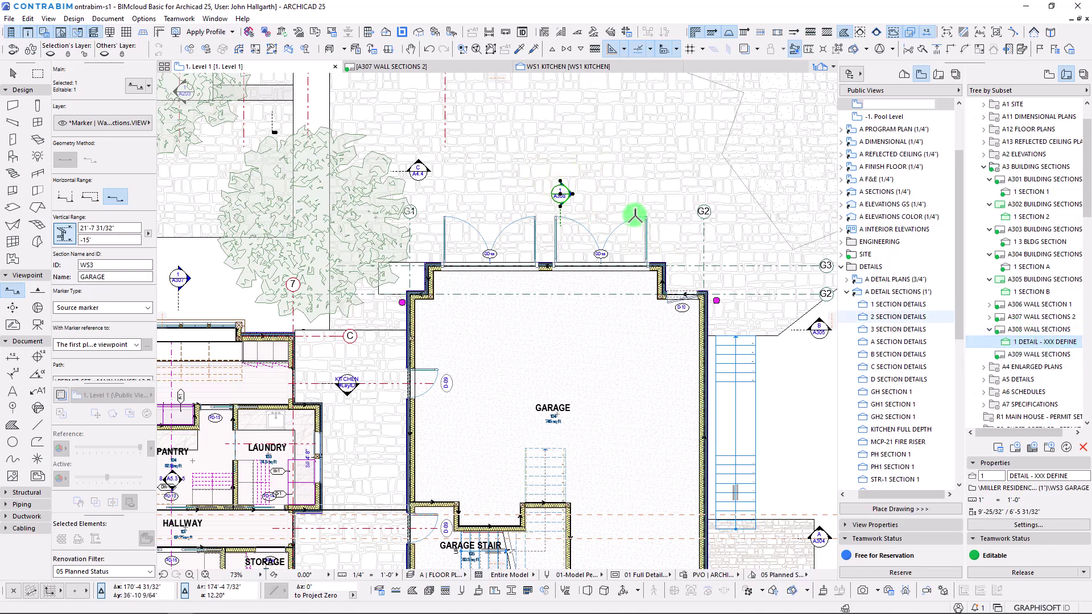
Open the WS3 GARAGE section from its marker and look through the A DETAIL SECTIONS (1') views
{"action": "right_click", "coordinate": [562, 194]}
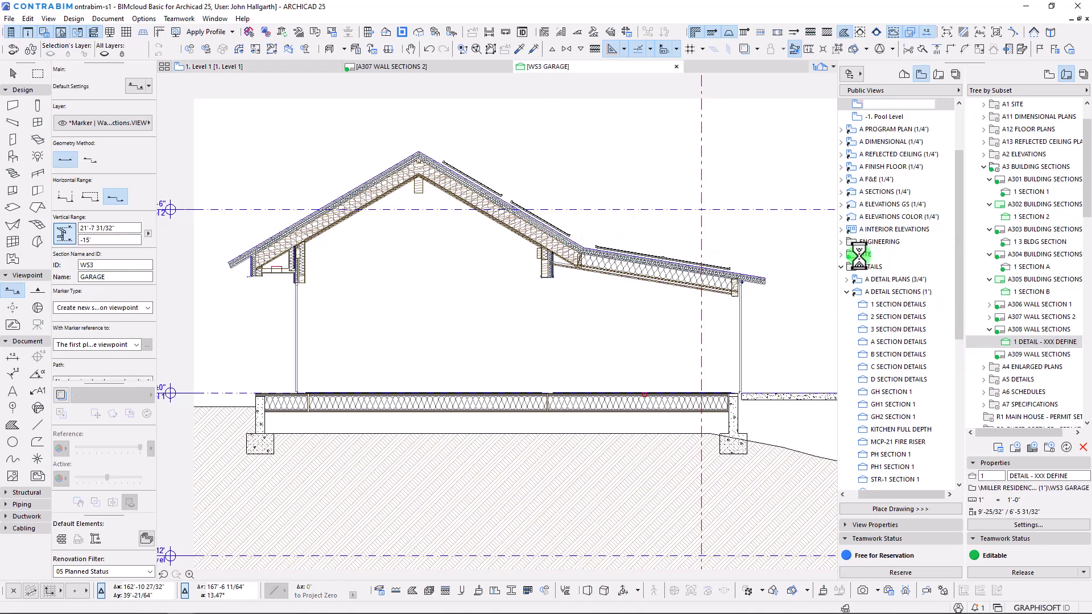
{"action": "scroll", "coordinate": [933, 307], "scroll_direction": "down", "scroll_amount": 7}
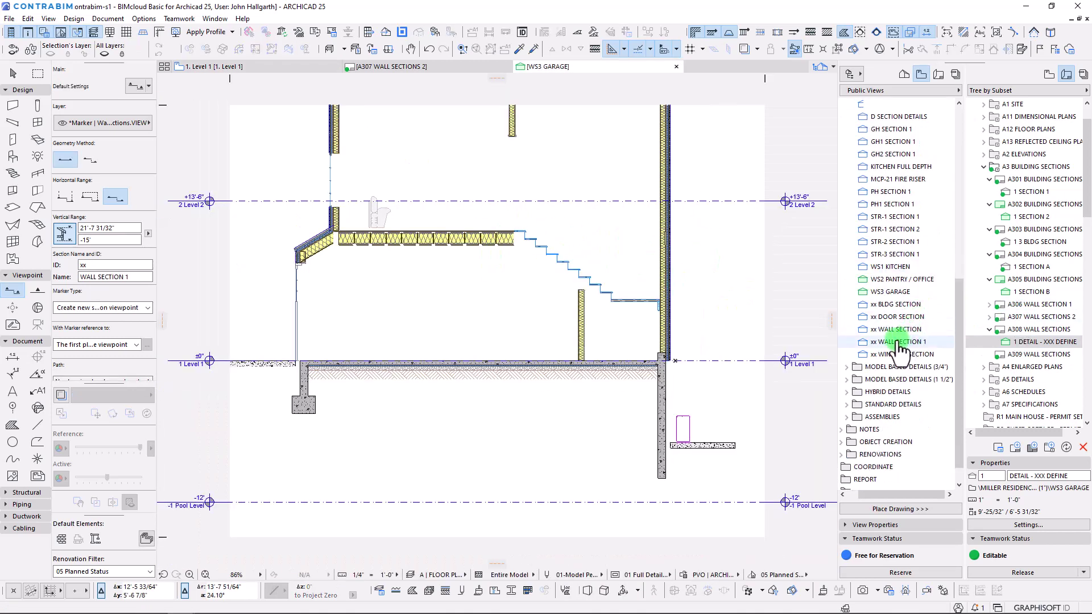
{"action": "scroll", "coordinate": [881, 153], "scroll_direction": "up", "scroll_amount": 2}
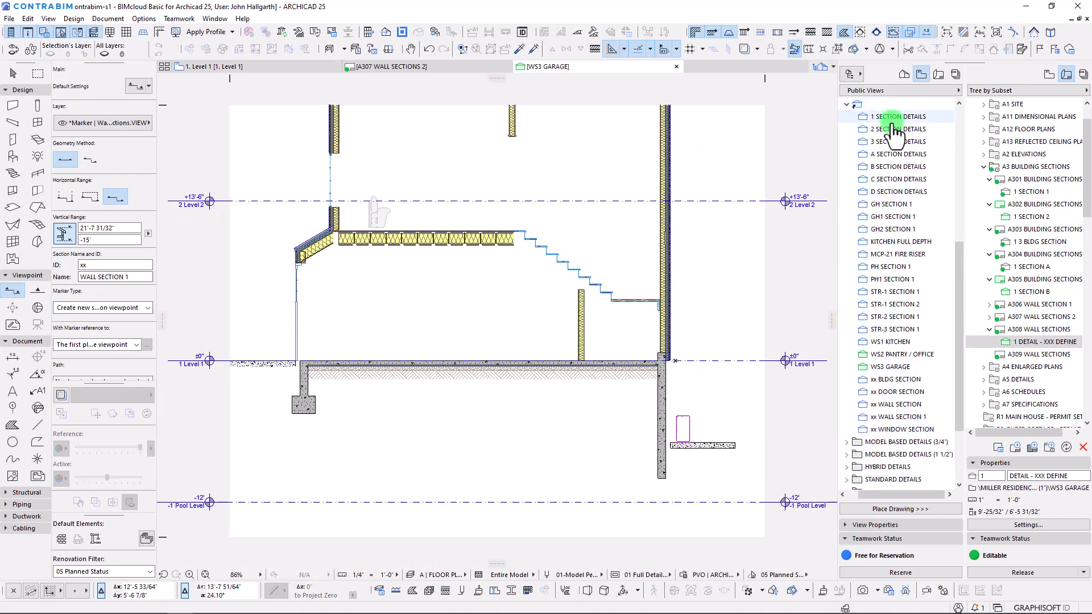
Open the WS3 GARAGE view and extend the section's upper vertical limit to just above the roof
{"action": "left_click", "coordinate": [891, 368]}
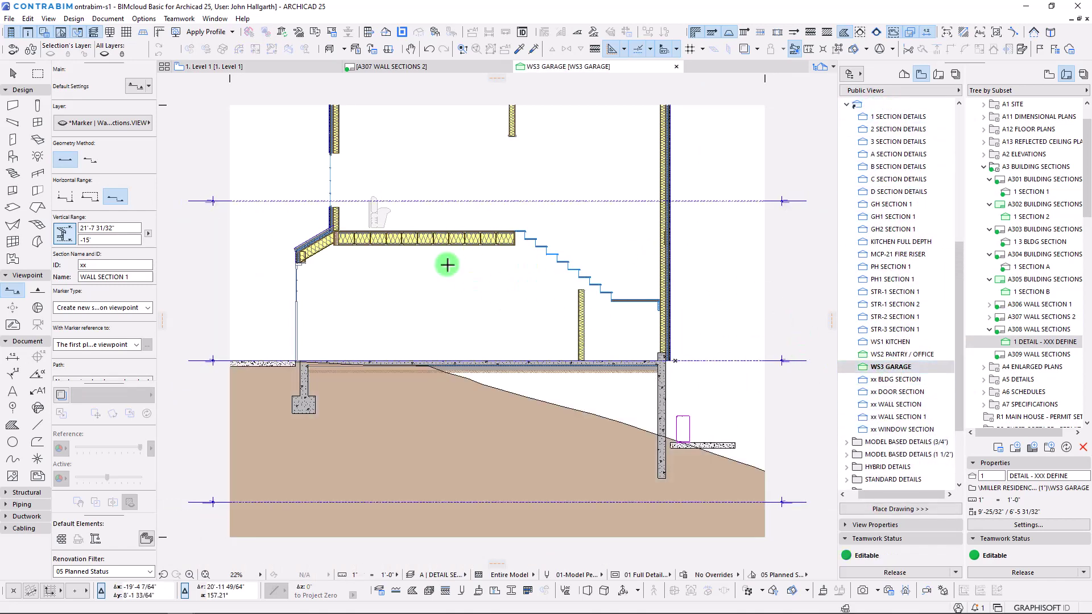
{"action": "scroll", "coordinate": [526, 255], "scroll_direction": "down", "scroll_amount": 1}
{"action": "middle_click_drag", "start_coordinate": [526, 254], "coordinate": [522, 337]}
{"action": "left_click", "coordinate": [629, 259]}
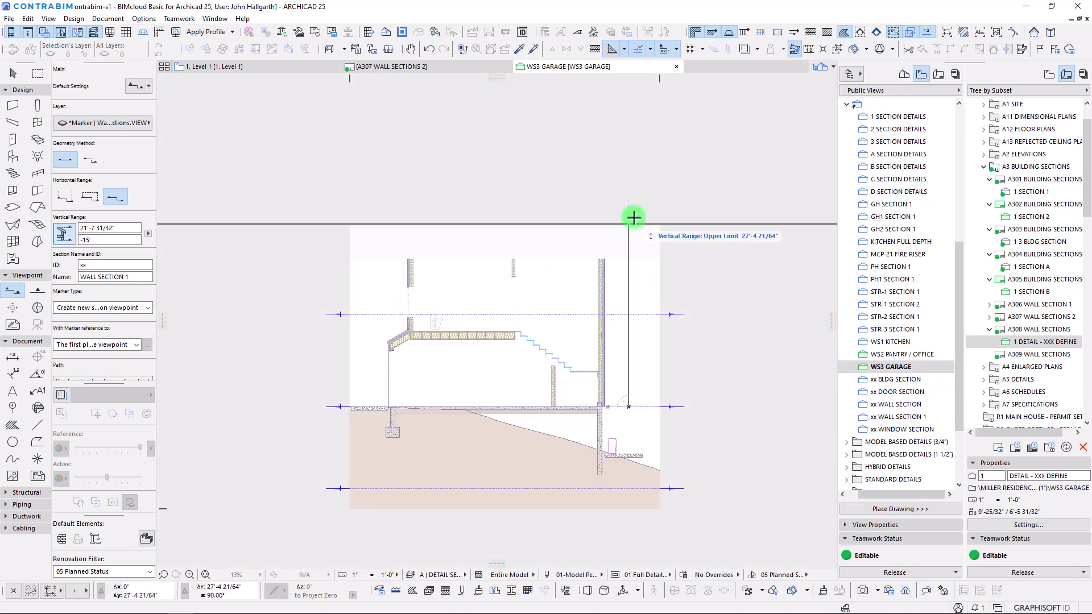
{"action": "left_click", "coordinate": [630, 143]}
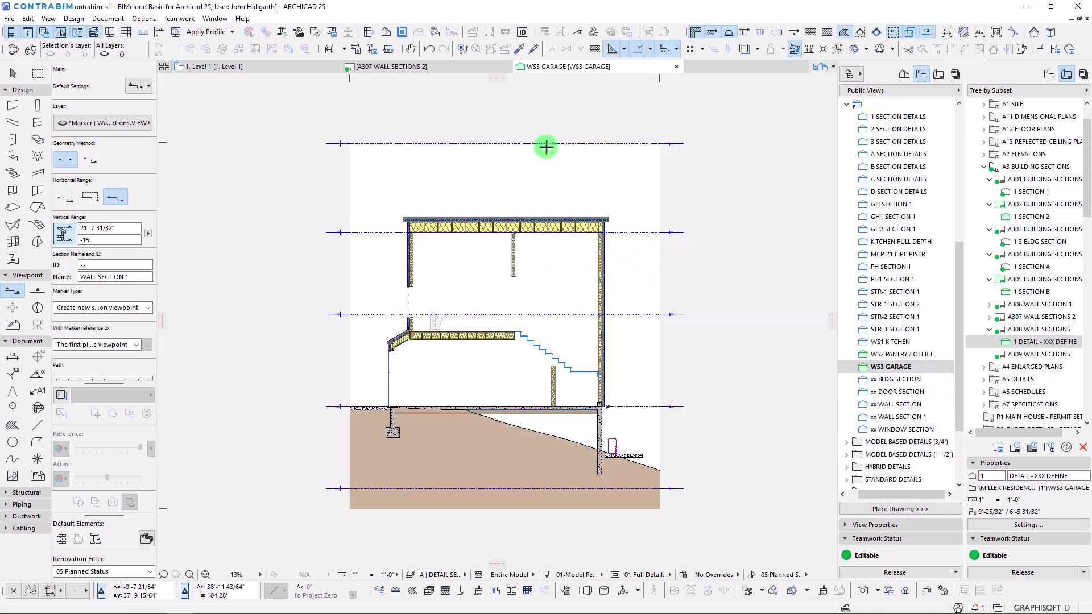
{"action": "left_click", "coordinate": [590, 144]}
{"action": "left_click", "coordinate": [599, 195]}
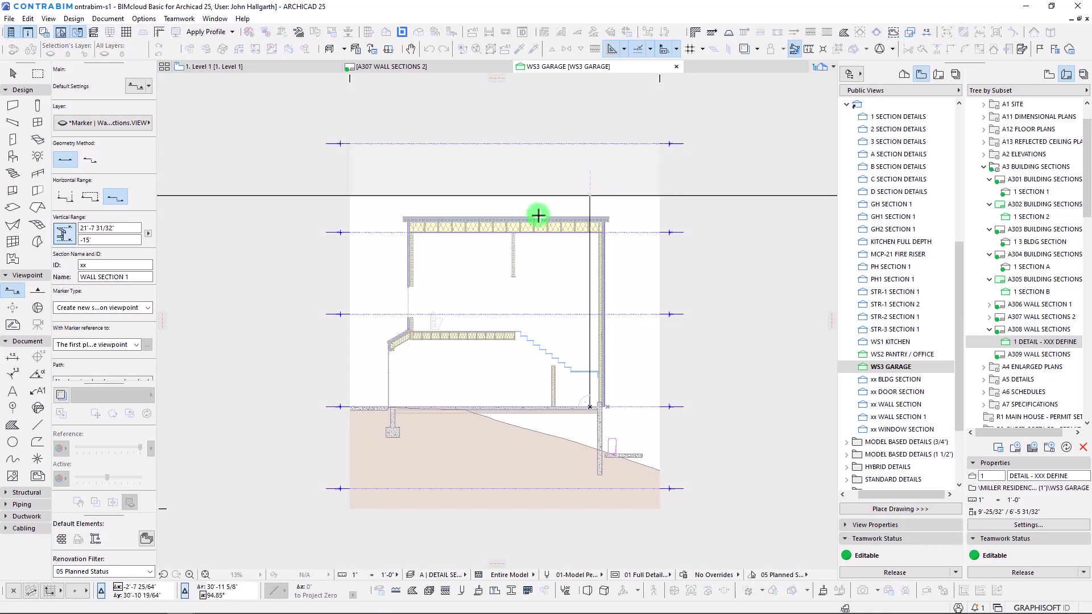
{"action": "scroll", "coordinate": [426, 494], "scroll_direction": "up", "scroll_amount": 3}
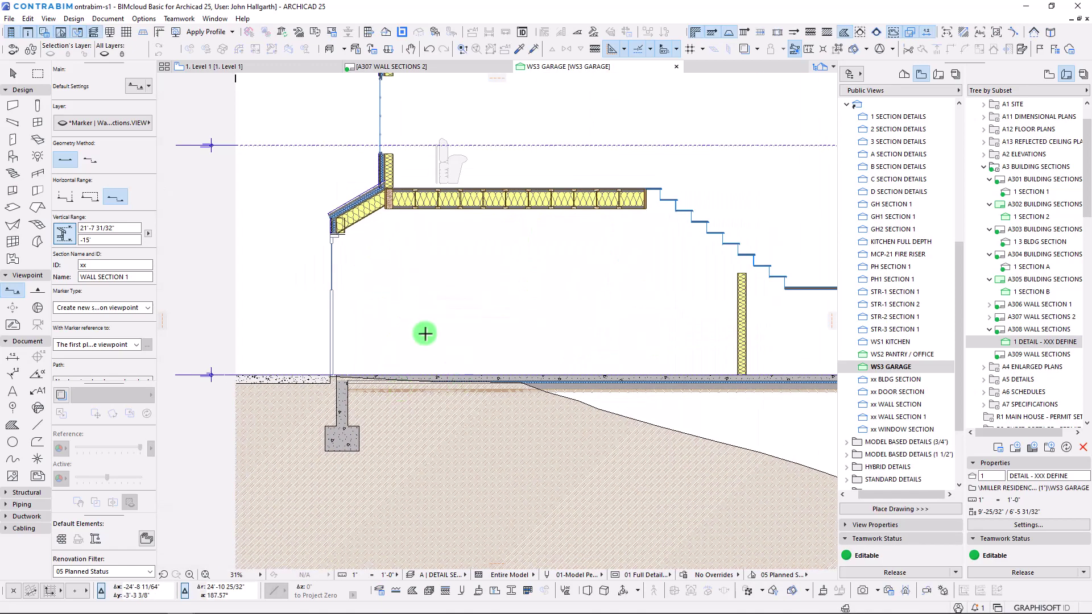
{"action": "scroll", "coordinate": [575, 284], "scroll_direction": "down", "scroll_amount": 3}
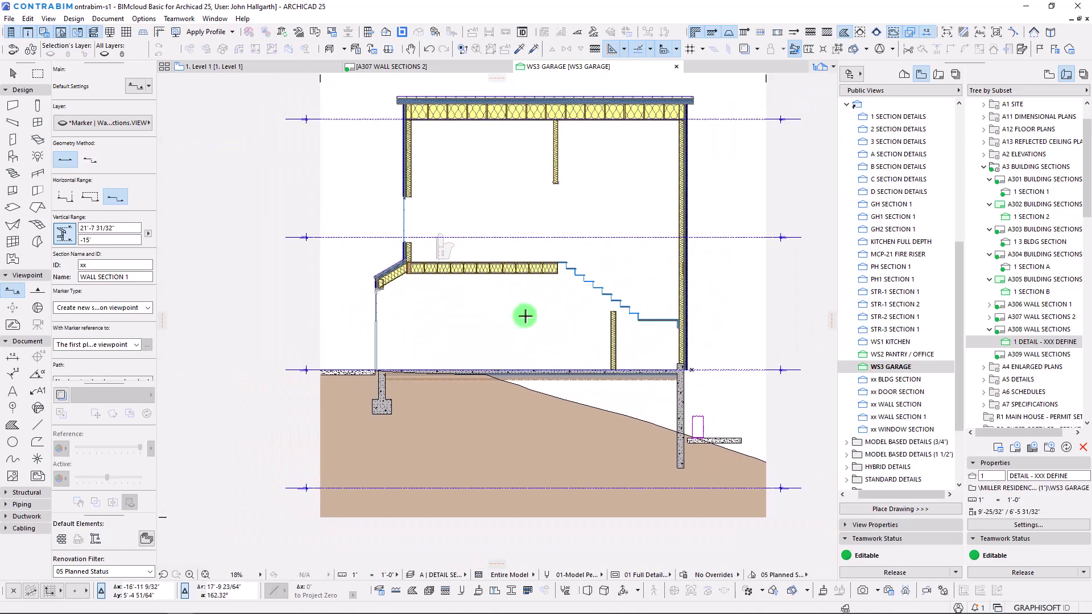
{"action": "middle_click_drag", "start_coordinate": [471, 277], "coordinate": [465, 283]}
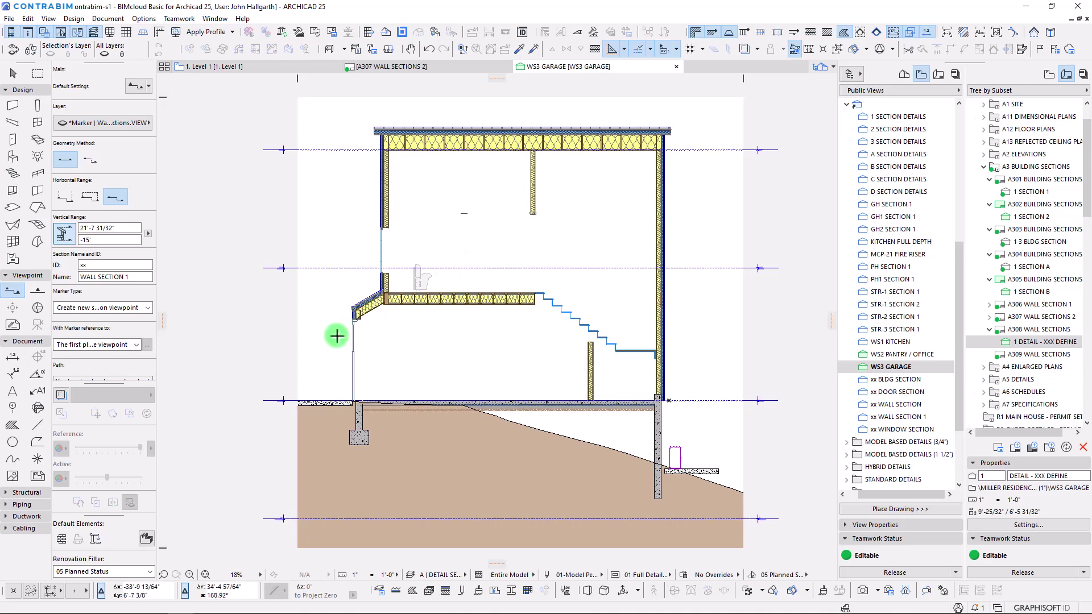
Set up the Detail tool with the marker type Create new detail viewpoint
{"action": "key", "text": "Escape"}
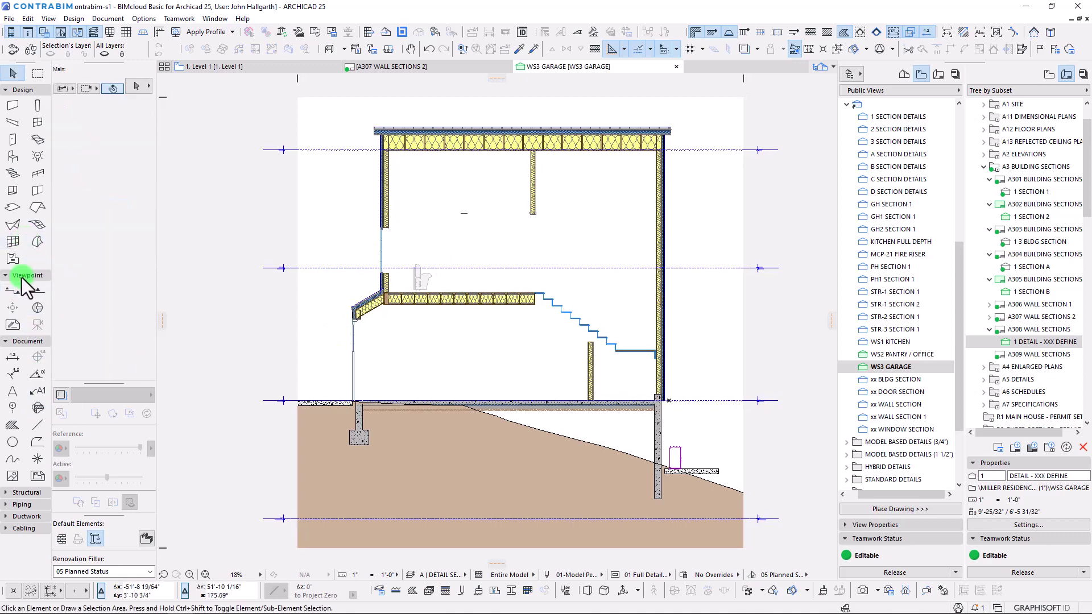
{"action": "left_click", "coordinate": [50, 313]}
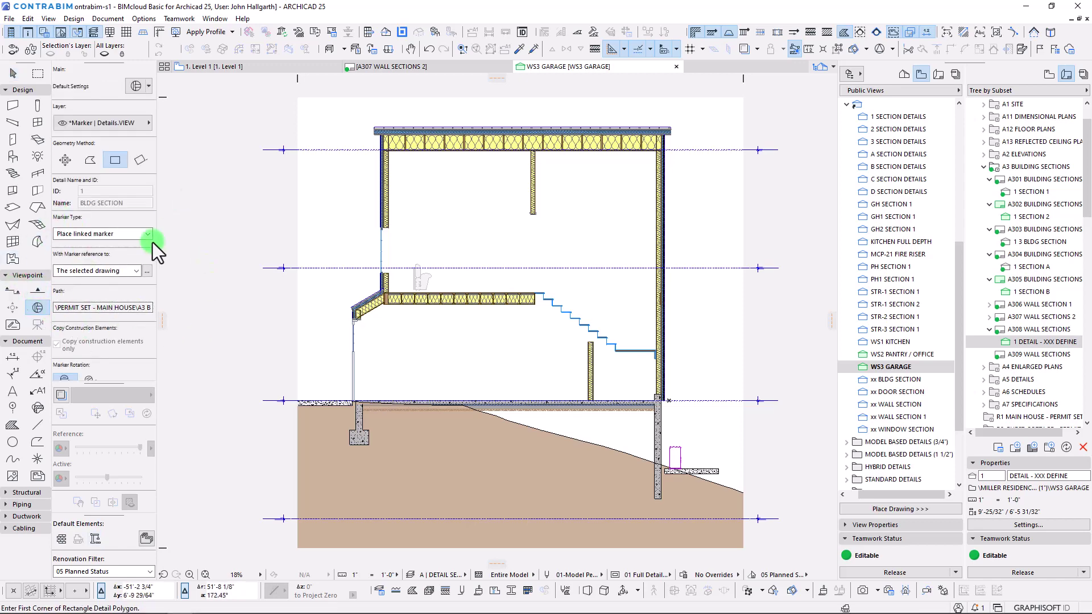
{"action": "left_click", "coordinate": [82, 235]}
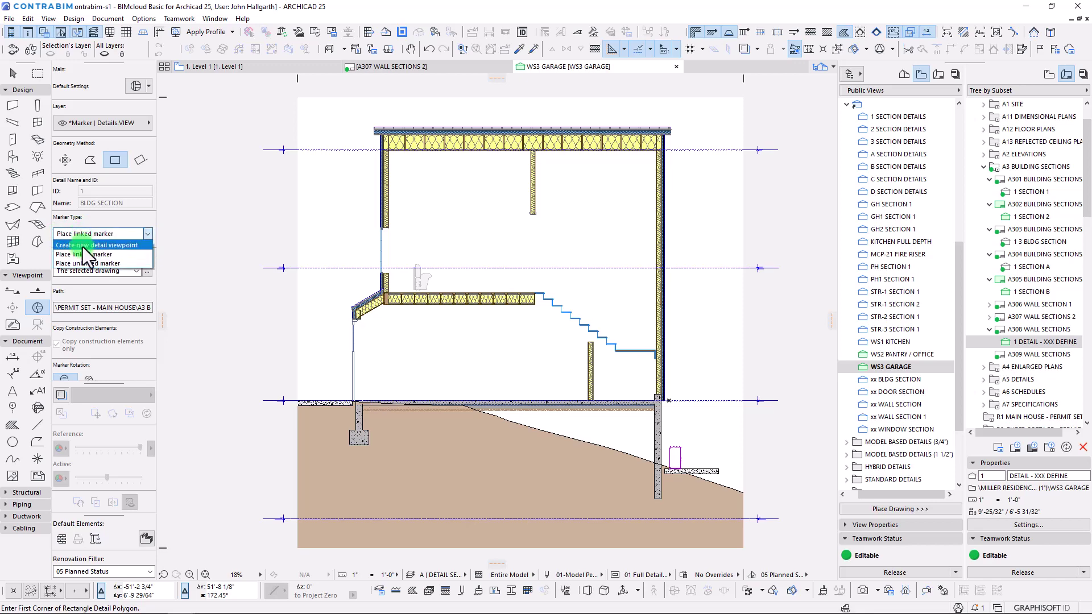
{"action": "left_click", "coordinate": [83, 245]}
Set the new detail's ID to WS-3 and its name to GARAGE DOOR SILL
{"action": "left_click", "coordinate": [85, 189]}
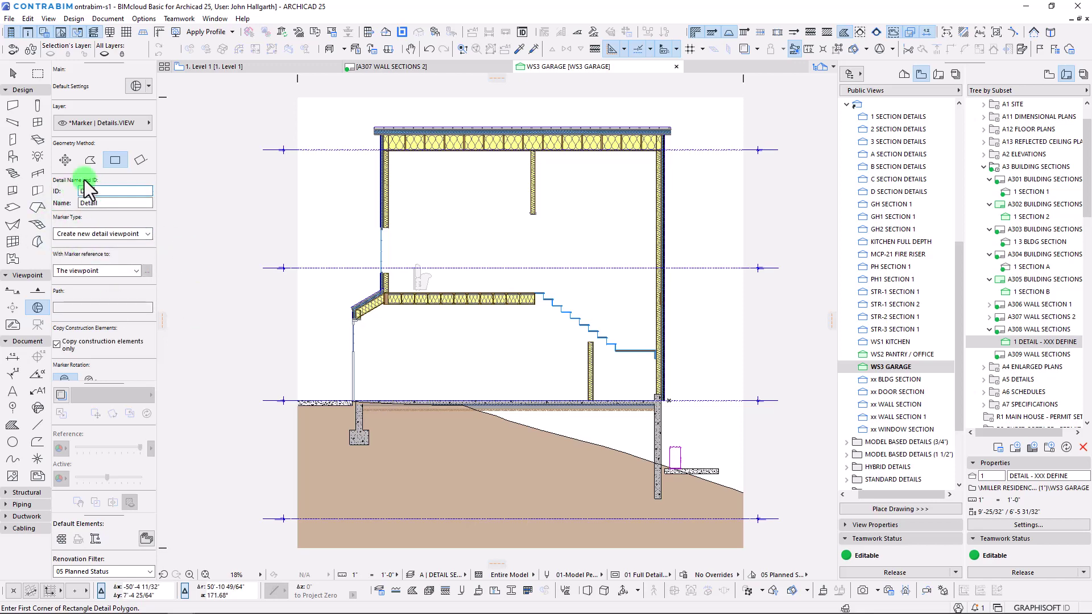
{"action": "left_click", "coordinate": [85, 203]}
{"action": "left_click_drag", "start_coordinate": [101, 194], "coordinate": [70, 200]}
{"action": "left_click", "coordinate": [106, 202]}
{"action": "left_click_drag", "start_coordinate": [118, 202], "coordinate": [53, 210]}
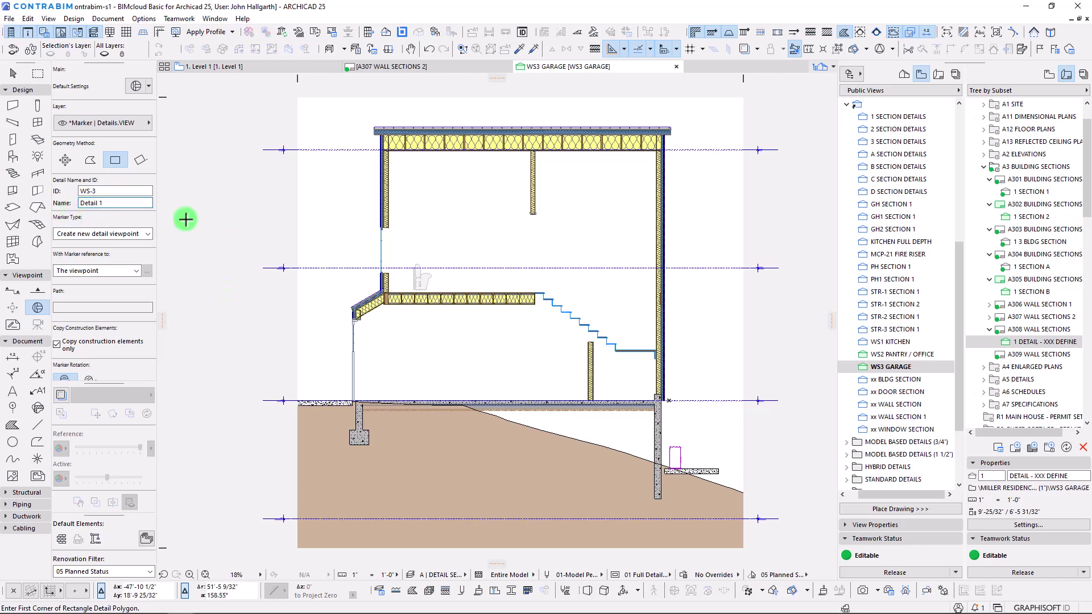
{"action": "left_click_drag", "start_coordinate": [115, 203], "coordinate": [57, 207]}
{"action": "type", "text": "GARAGE DOOR T"}
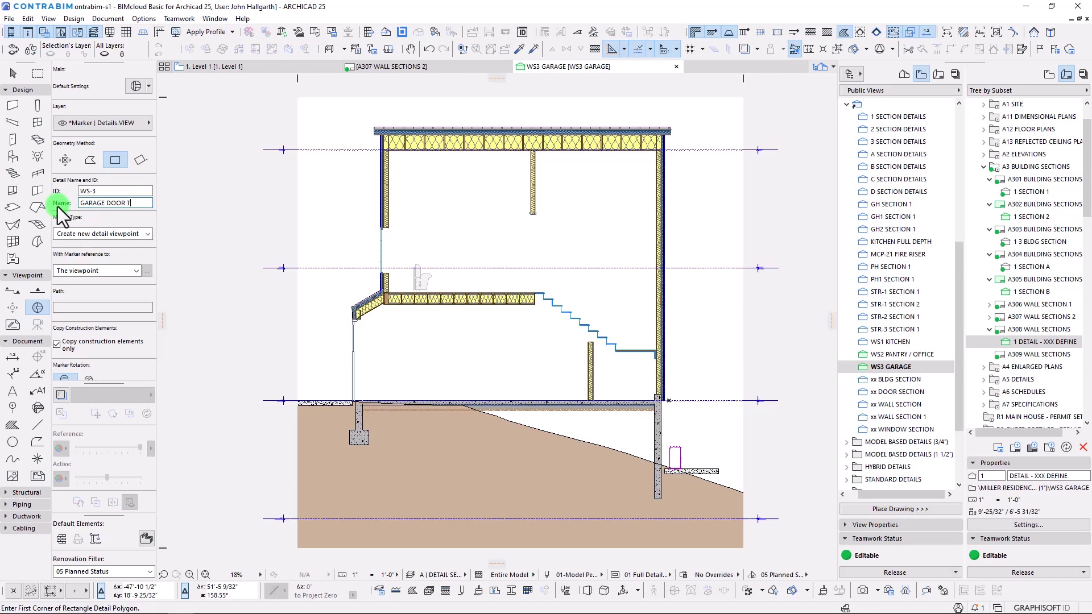
{"action": "key", "text": "BackSpace"}
{"action": "type", "text": "SILL"}
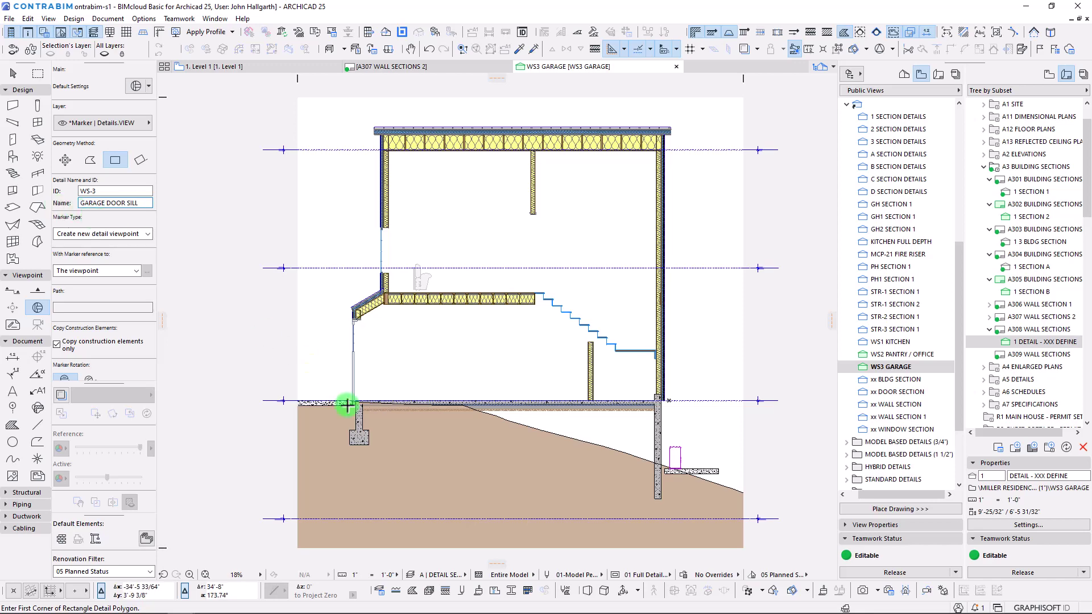
Draw a rectangular detail boundary around the garage door sill and its footing, with the marker head on the exterior side
{"action": "scroll", "coordinate": [328, 392], "scroll_direction": "up", "scroll_amount": 3}
{"action": "left_click", "coordinate": [283, 300]}
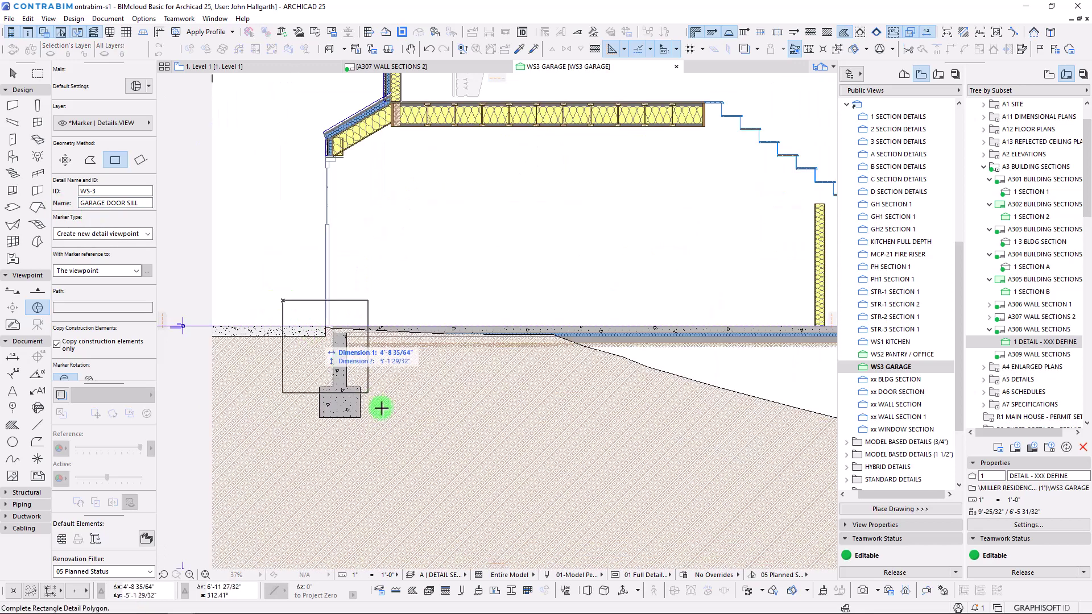
{"action": "left_click", "coordinate": [411, 429]}
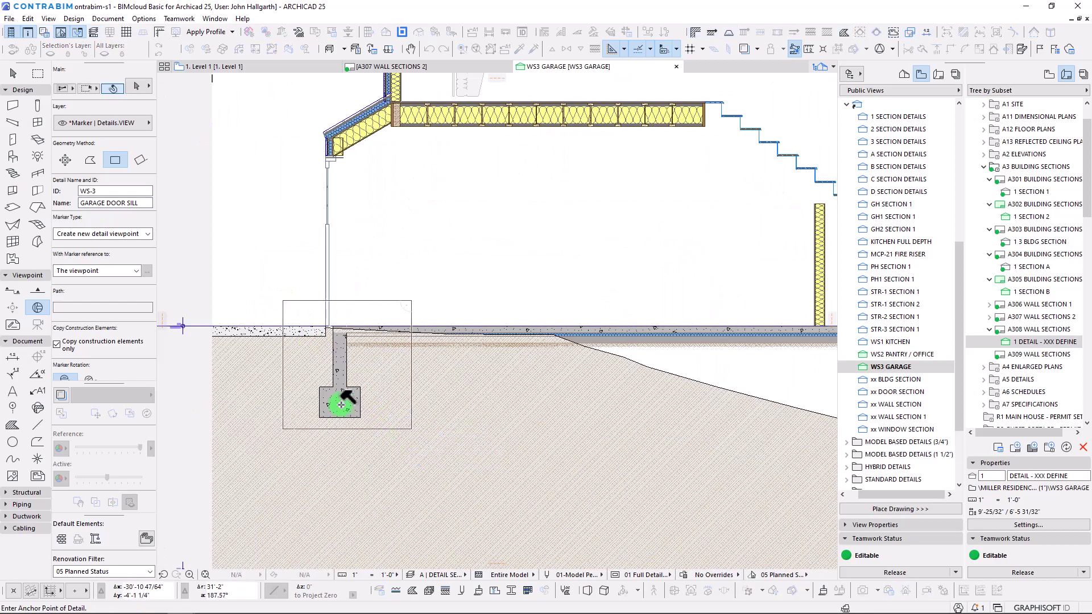
{"action": "left_click", "coordinate": [254, 371]}
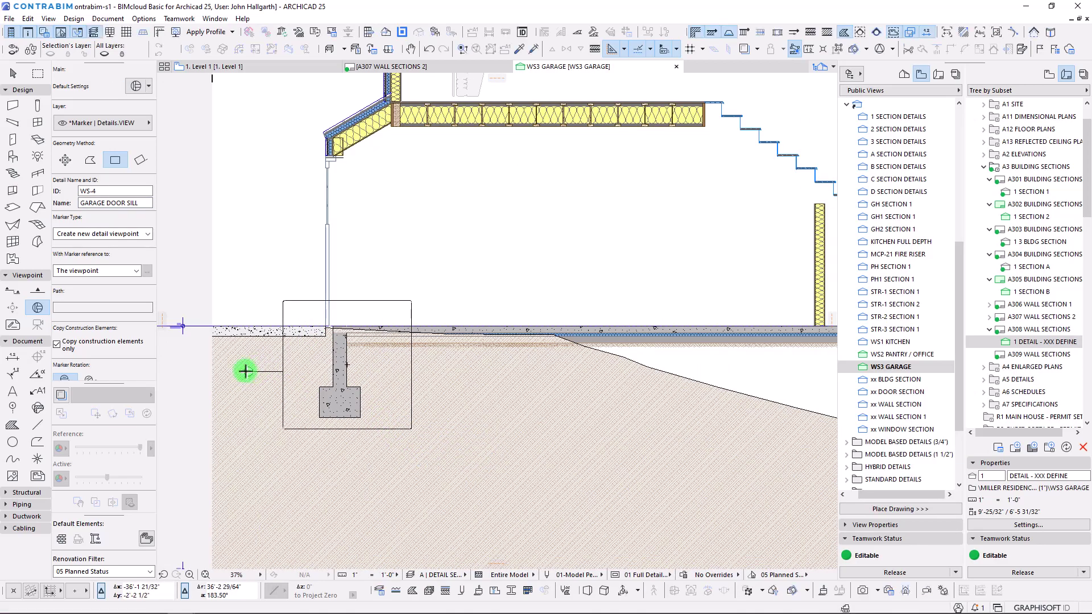
Set the GARAGE DOOR SILL detail's marker reference to the first placed drawing of the viewpoint
{"action": "scroll", "coordinate": [245, 370], "scroll_direction": "up", "scroll_amount": 5}
{"action": "left_click", "coordinate": [377, 374]}
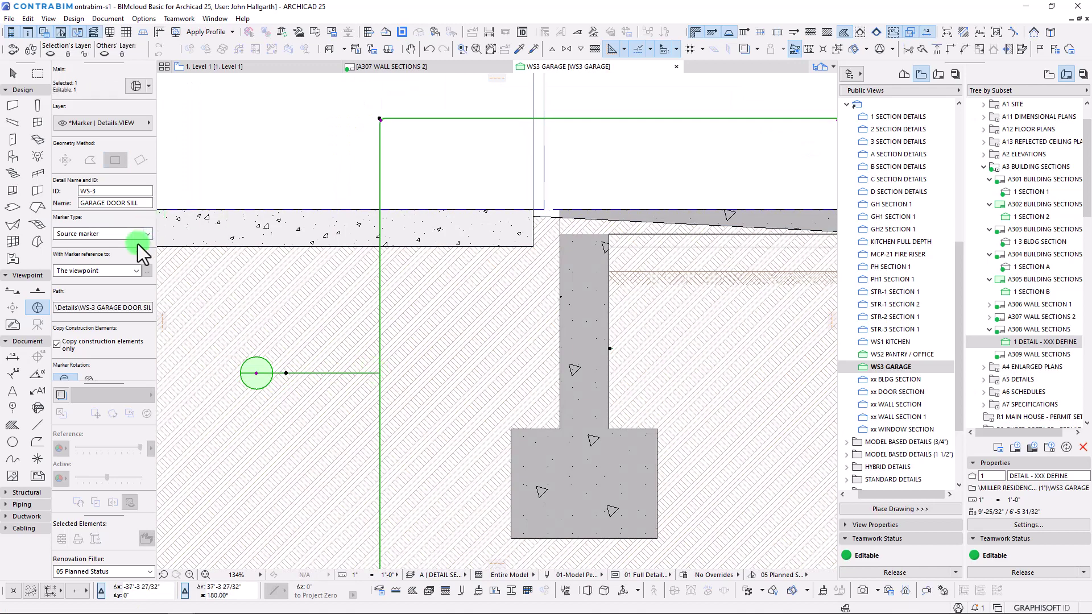
{"action": "left_click", "coordinate": [459, 387]}
{"action": "key", "text": "ctrl+t"}
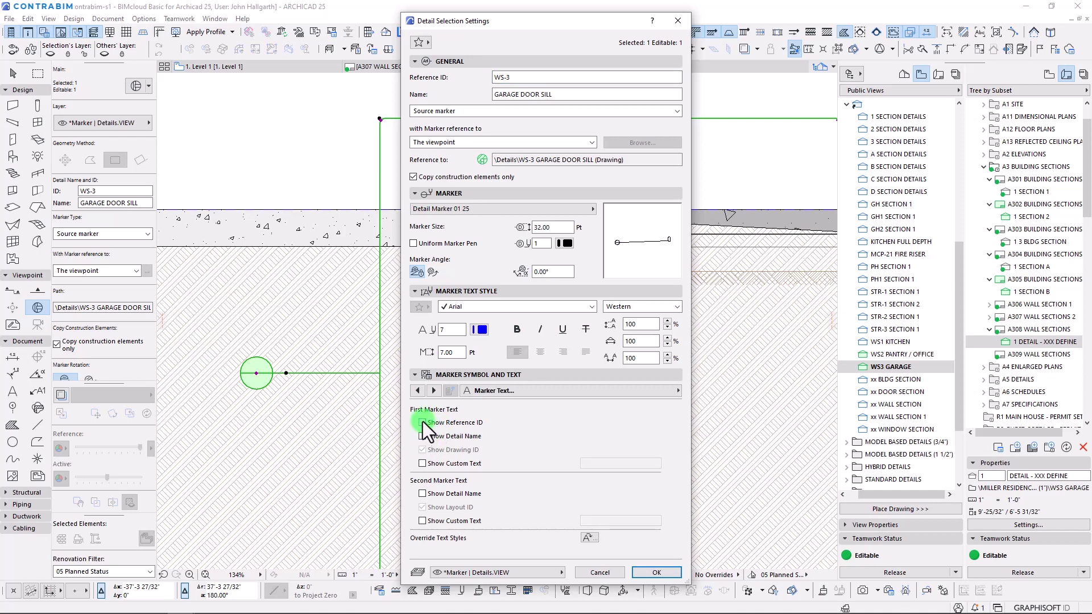
{"action": "left_click", "coordinate": [456, 142]}
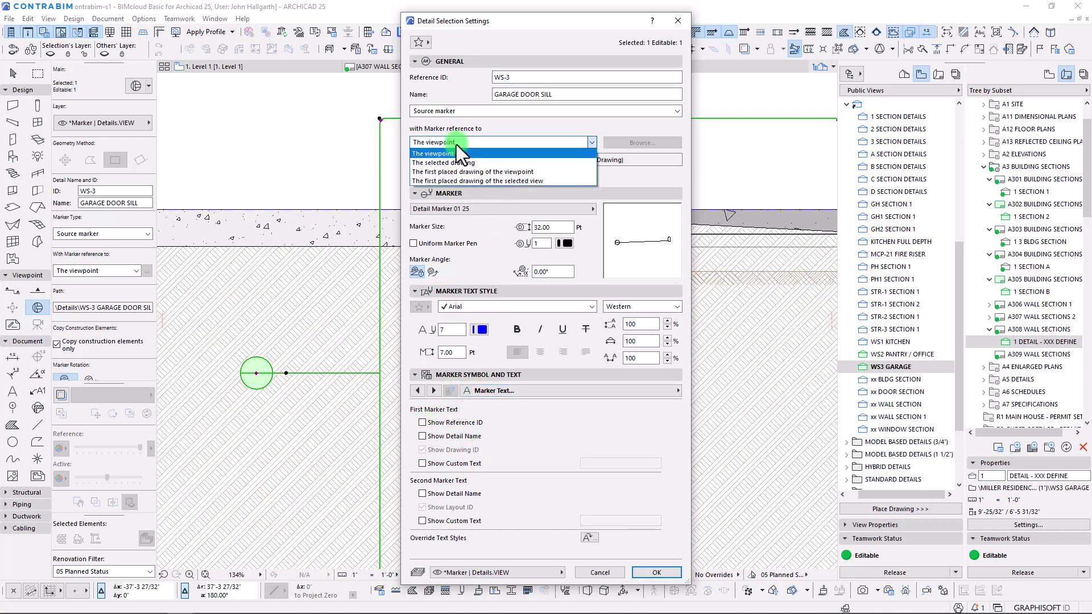
{"action": "left_click", "coordinate": [432, 172]}
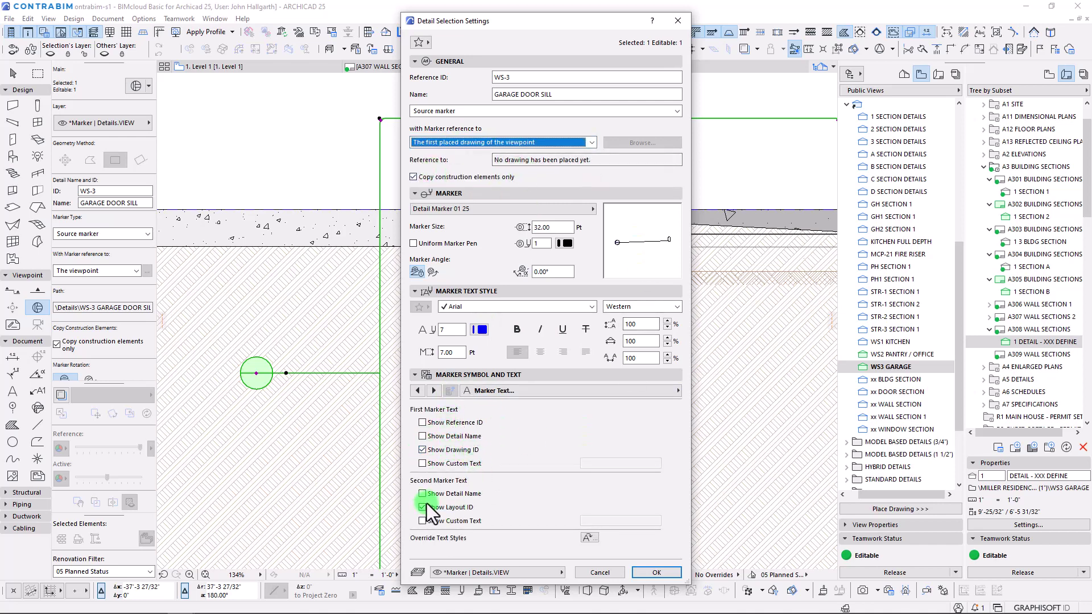
{"action": "left_click", "coordinate": [636, 573]}
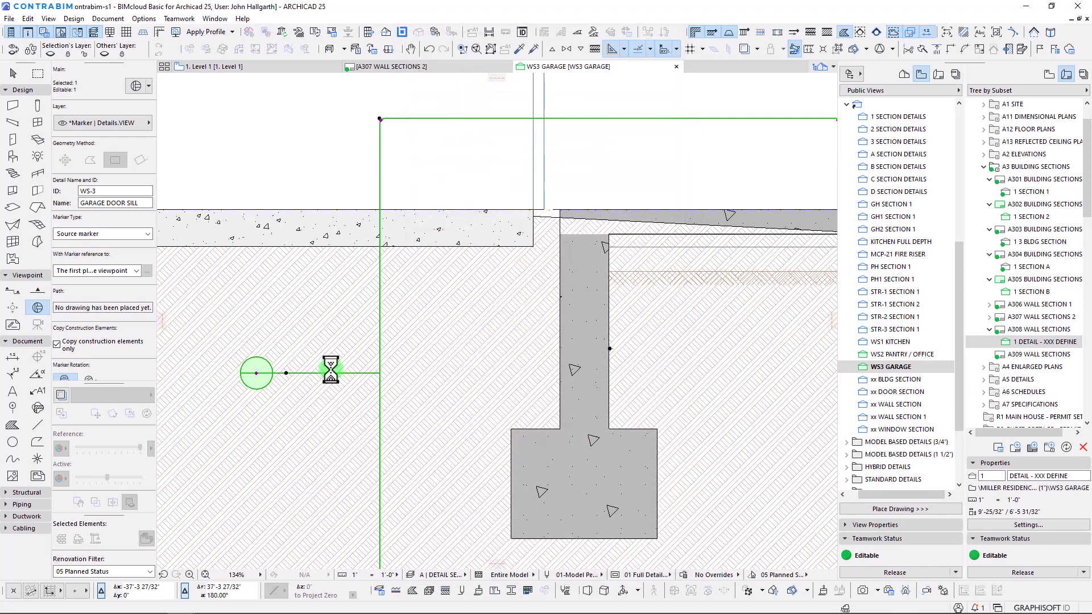
Examine the GARAGE DOOR SILL marker's text and size, both close up and against the whole garage section
{"action": "scroll", "coordinate": [126, 265], "scroll_direction": "down", "scroll_amount": 5}
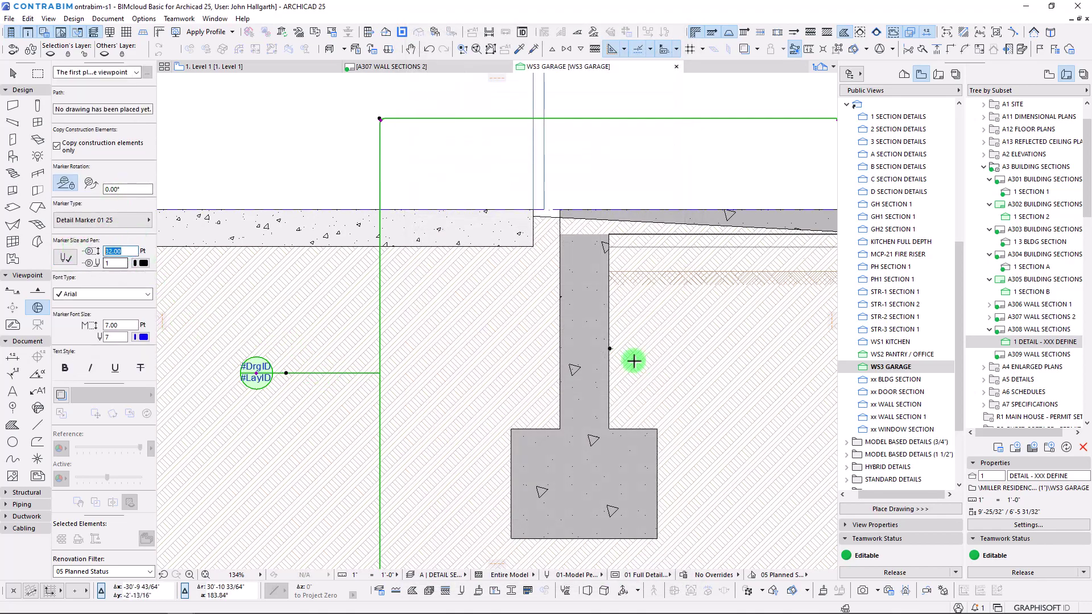
{"action": "scroll", "coordinate": [587, 419], "scroll_direction": "down", "scroll_amount": 8}
{"action": "scroll", "coordinate": [479, 354], "scroll_direction": "up", "scroll_amount": 5}
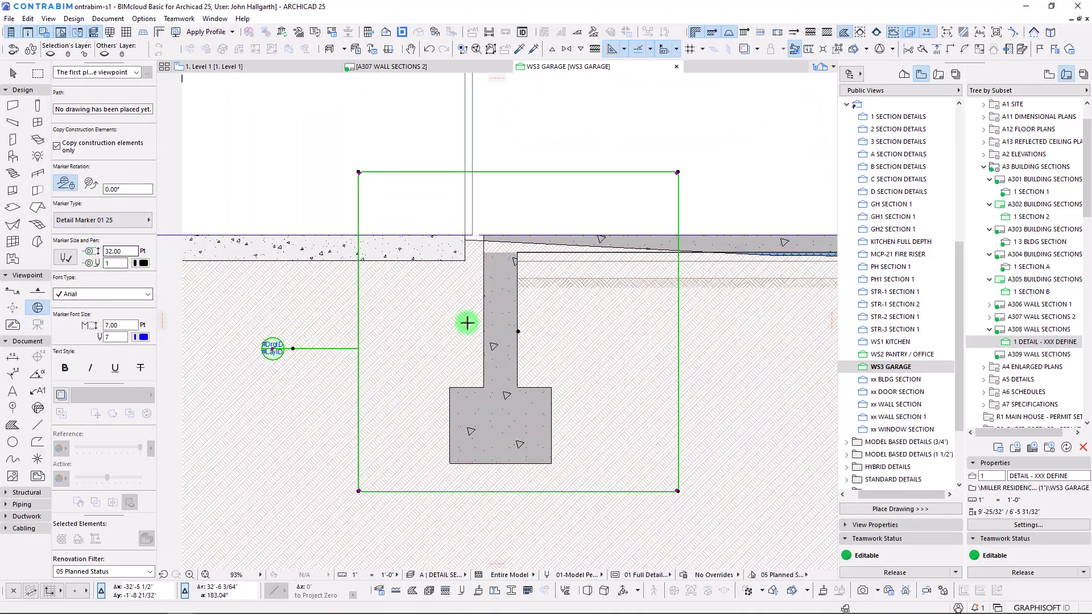
{"action": "scroll", "coordinate": [432, 319], "scroll_direction": "down", "scroll_amount": 6}
{"action": "scroll", "coordinate": [399, 340], "scroll_direction": "down", "scroll_amount": 2}
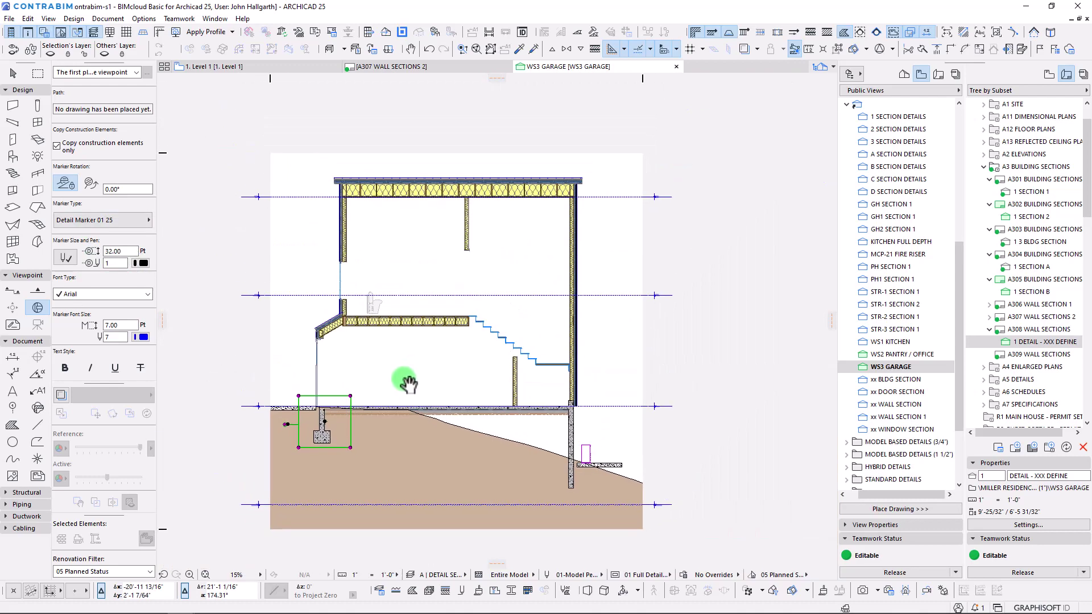
{"action": "middle_click_drag", "start_coordinate": [431, 364], "coordinate": [463, 336]}
{"action": "scroll", "coordinate": [446, 344], "scroll_direction": "up", "scroll_amount": 1}
{"action": "scroll", "coordinate": [462, 337], "scroll_direction": "up", "scroll_amount": 1}
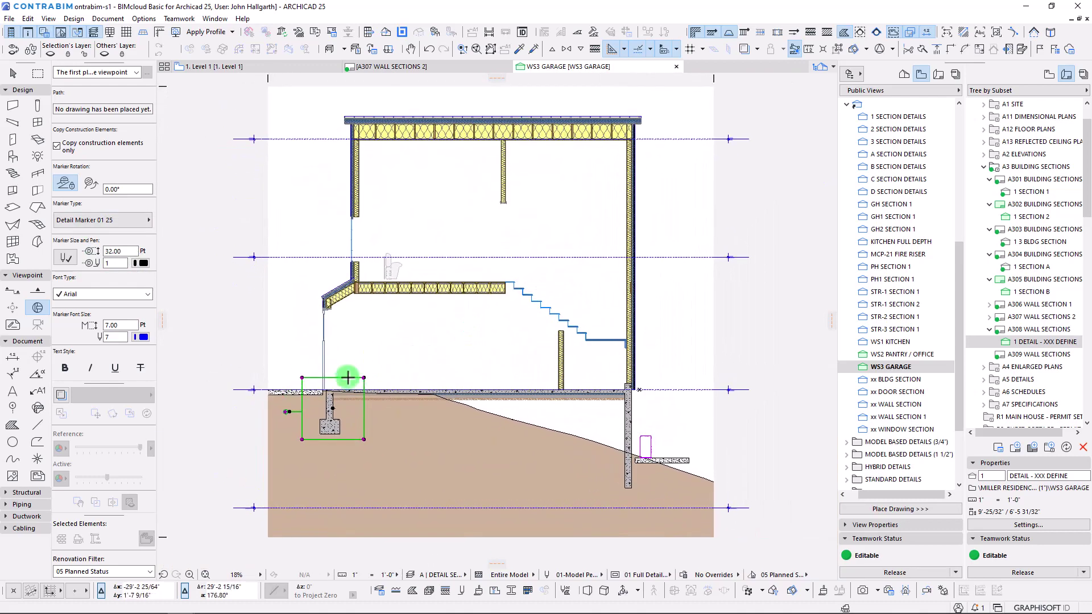
{"action": "scroll", "coordinate": [340, 408], "scroll_direction": "up", "scroll_amount": 5}
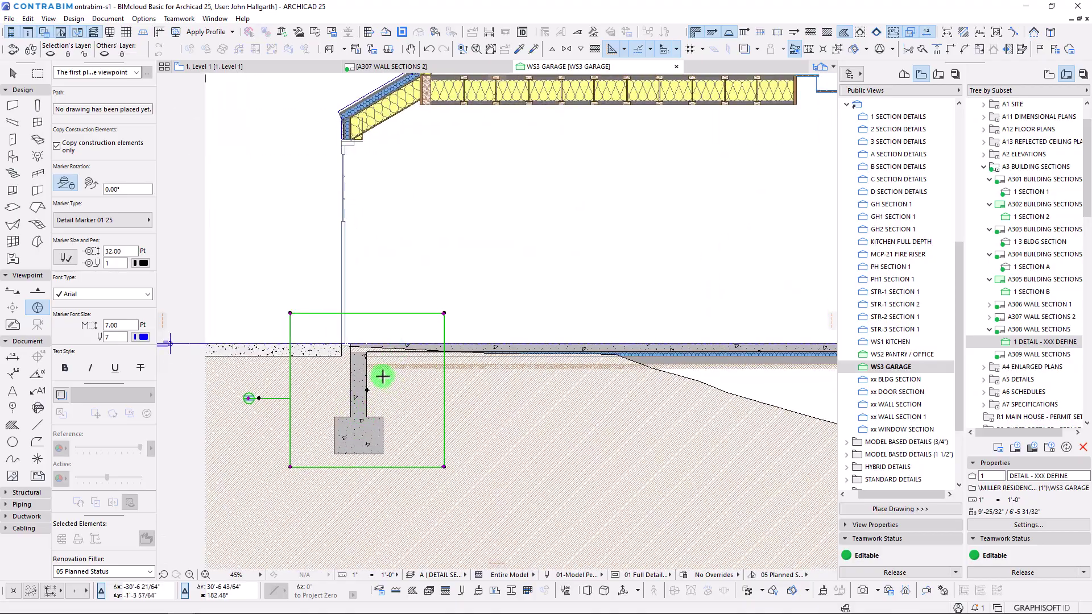
{"action": "scroll", "coordinate": [382, 376], "scroll_direction": "down", "scroll_amount": 6}
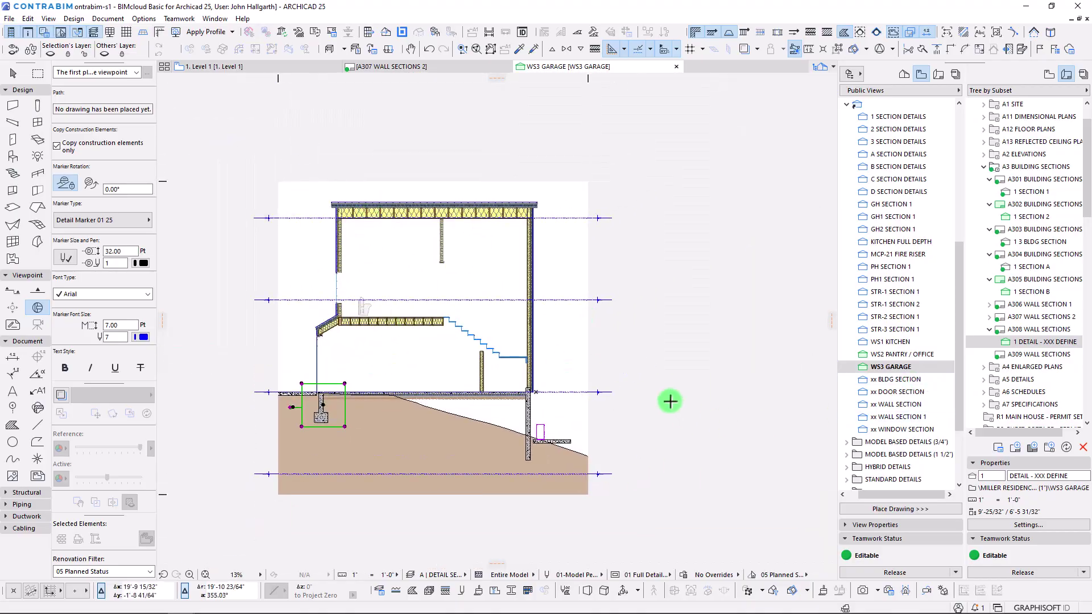
{"action": "scroll", "coordinate": [295, 410], "scroll_direction": "up", "scroll_amount": 10}
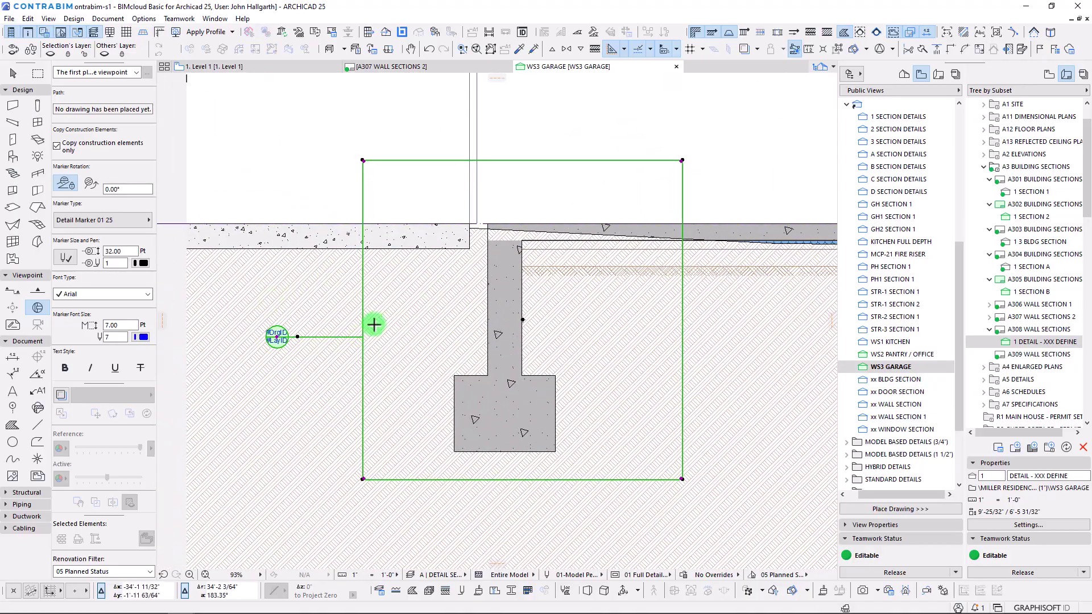
{"action": "scroll", "coordinate": [327, 295], "scroll_direction": "down", "scroll_amount": 4}
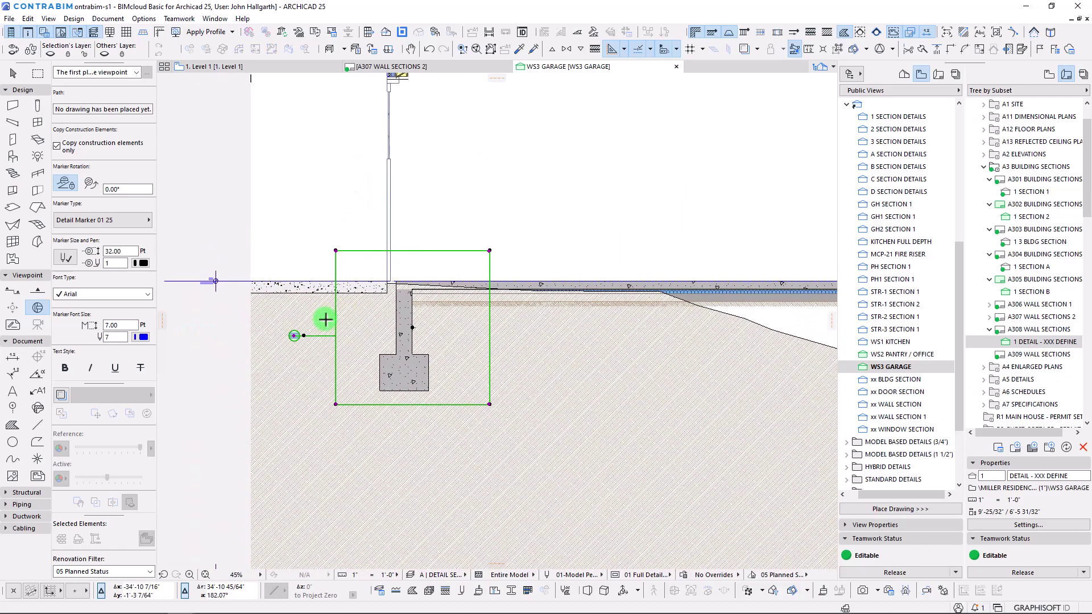
Draw a second rectangular detail boundary around the sloped eave above the garage door, with the marker head on the exterior side
{"action": "key", "text": "alt+v"}
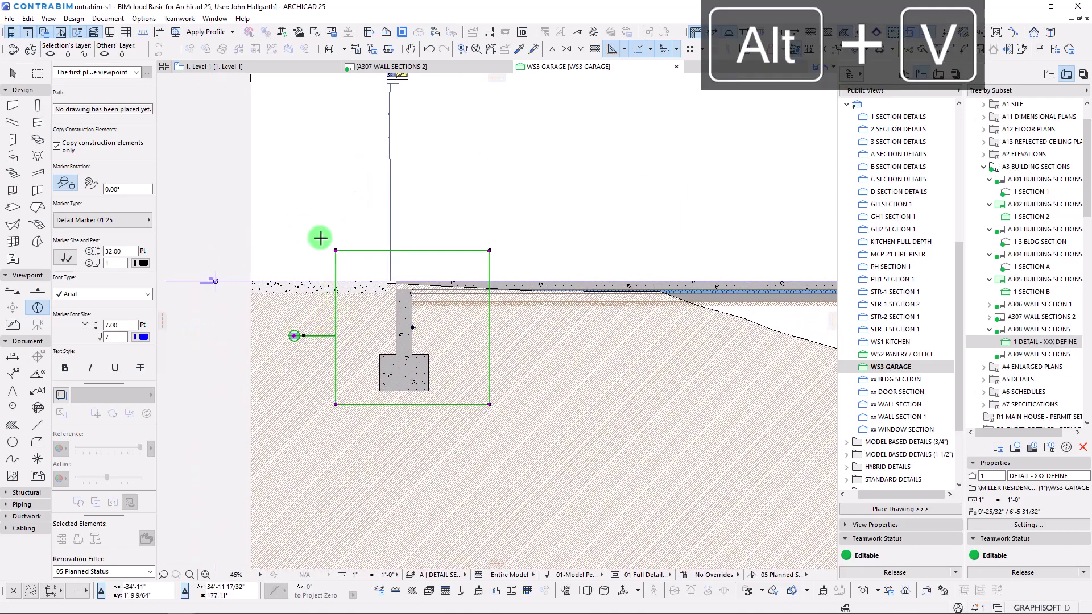
{"action": "scroll", "coordinate": [320, 239], "scroll_direction": "down", "scroll_amount": 3}
{"action": "middle_click_drag", "start_coordinate": [346, 205], "coordinate": [347, 283]}
{"action": "scroll", "coordinate": [360, 205], "scroll_direction": "up", "scroll_amount": 6}
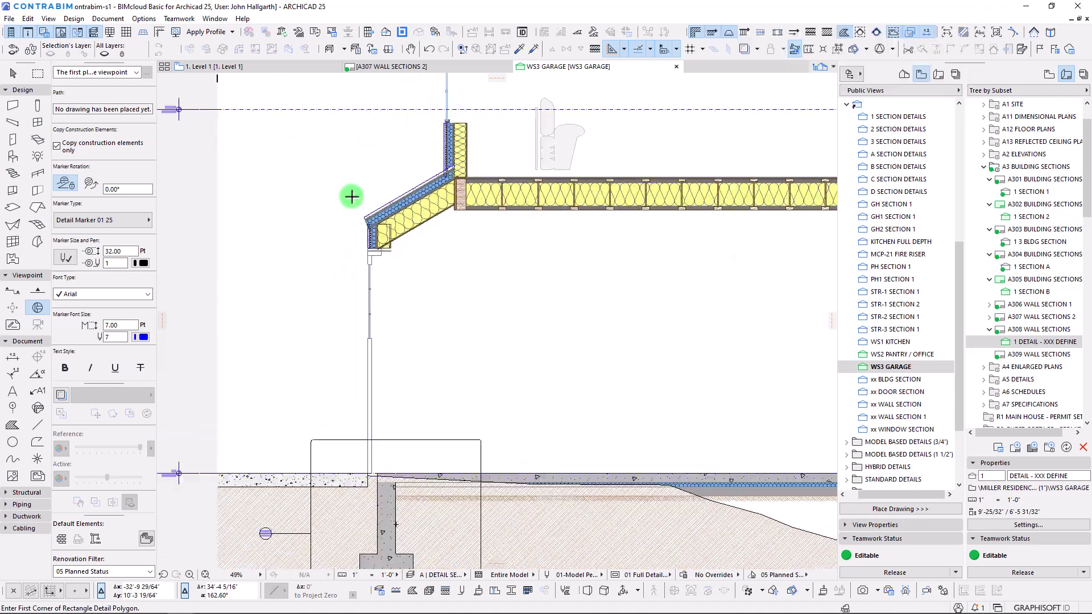
{"action": "left_click", "coordinate": [303, 190]}
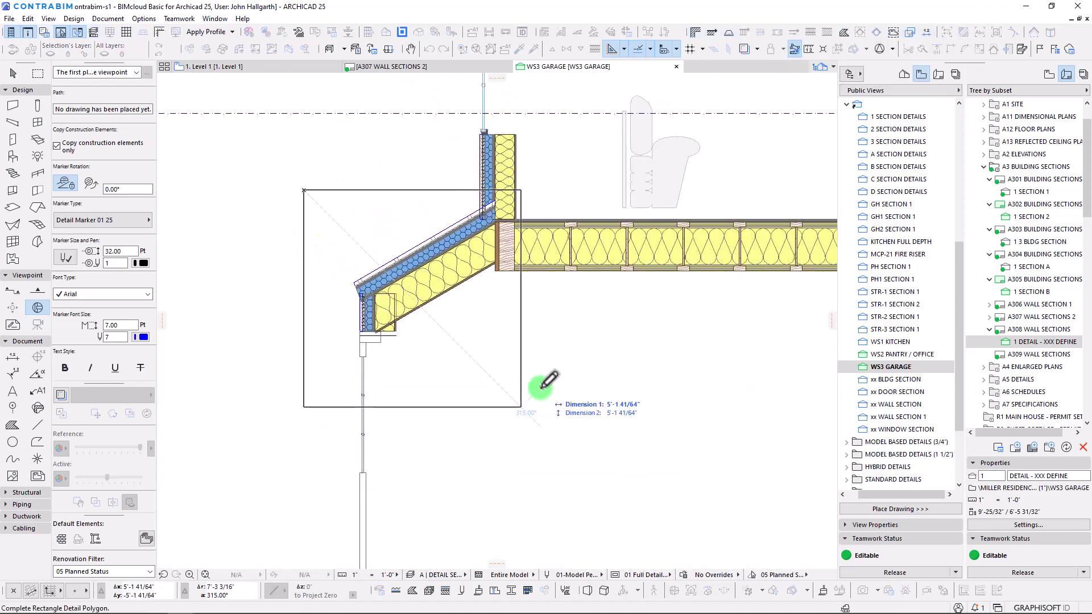
{"action": "left_click", "coordinate": [550, 406]}
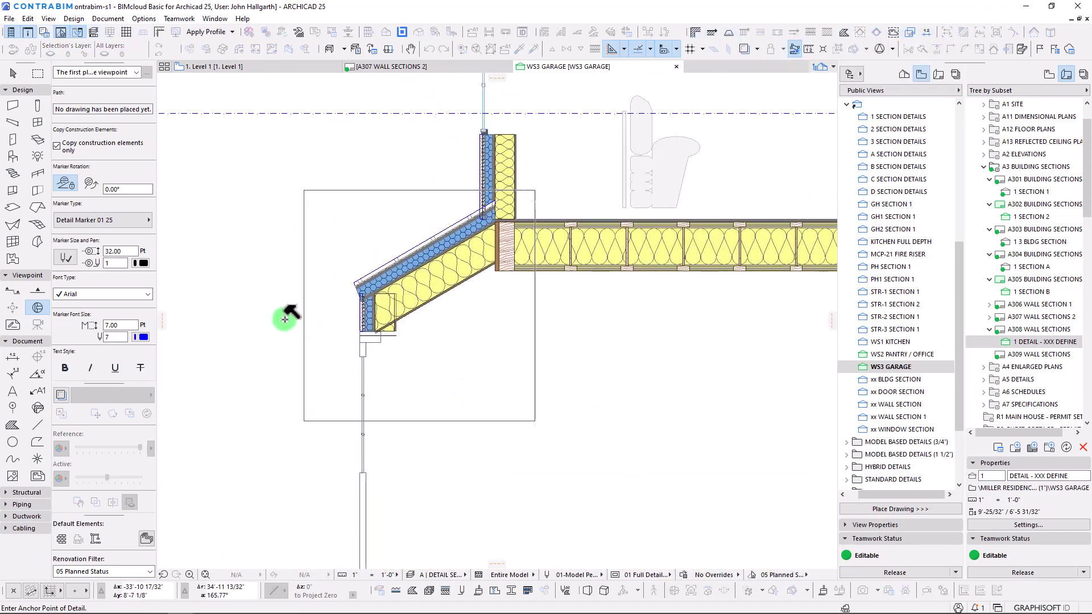
{"action": "left_click", "coordinate": [243, 303]}
{"action": "scroll", "coordinate": [288, 320], "scroll_direction": "down", "scroll_amount": 7}
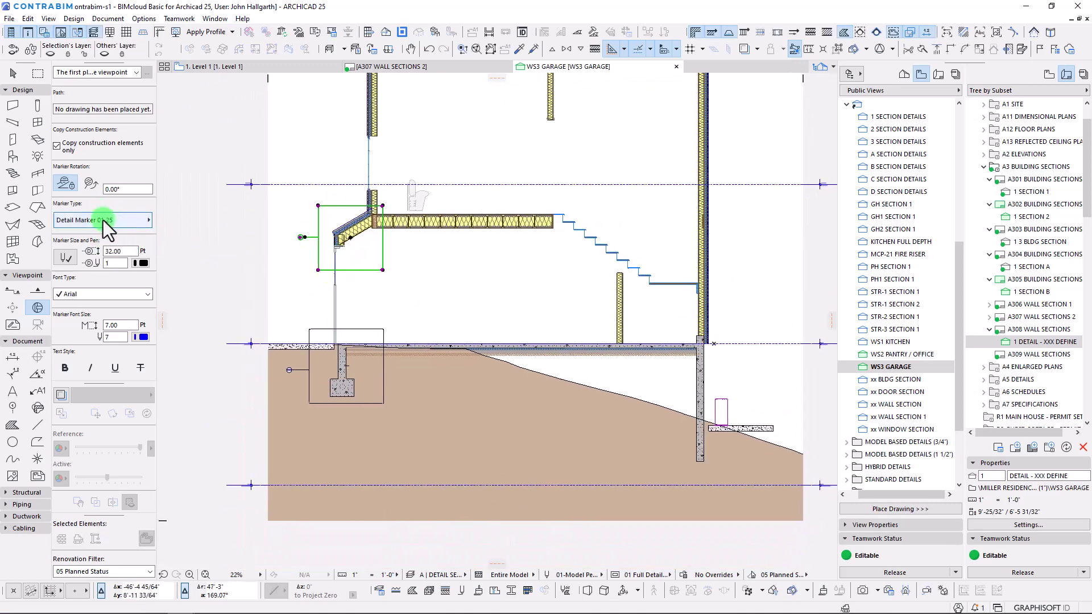
Rename the selected detail marker at the garage door's roof edge to GARAGE DOOR HEADER, with ID WS-4
{"action": "scroll", "coordinate": [103, 220], "scroll_direction": "up", "scroll_amount": 5}
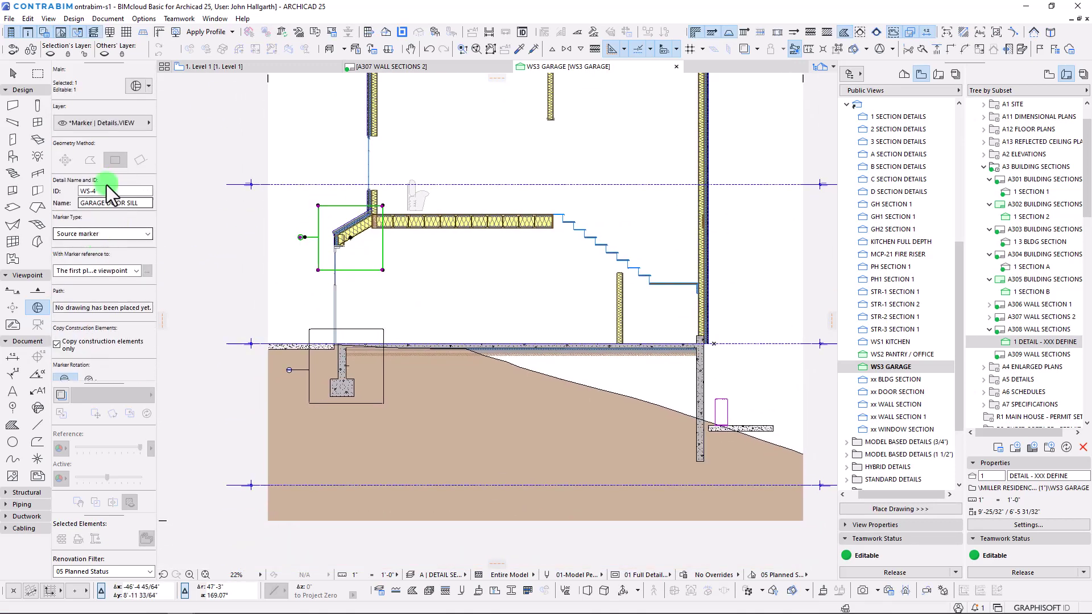
{"action": "left_click", "coordinate": [131, 191]}
{"action": "key", "text": "BackSpace"}
{"action": "type", "text": "3"}
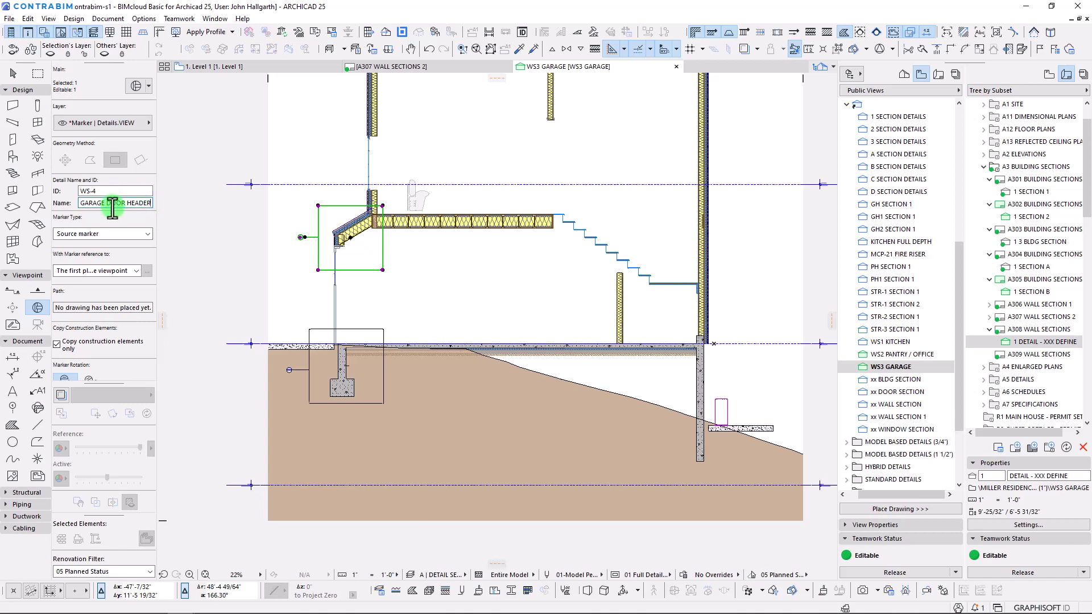
Move the garage door header detail marker straight up slightly so its boundary frames more of the wall above the floor
{"action": "scroll", "coordinate": [344, 214], "scroll_direction": "up", "scroll_amount": 5}
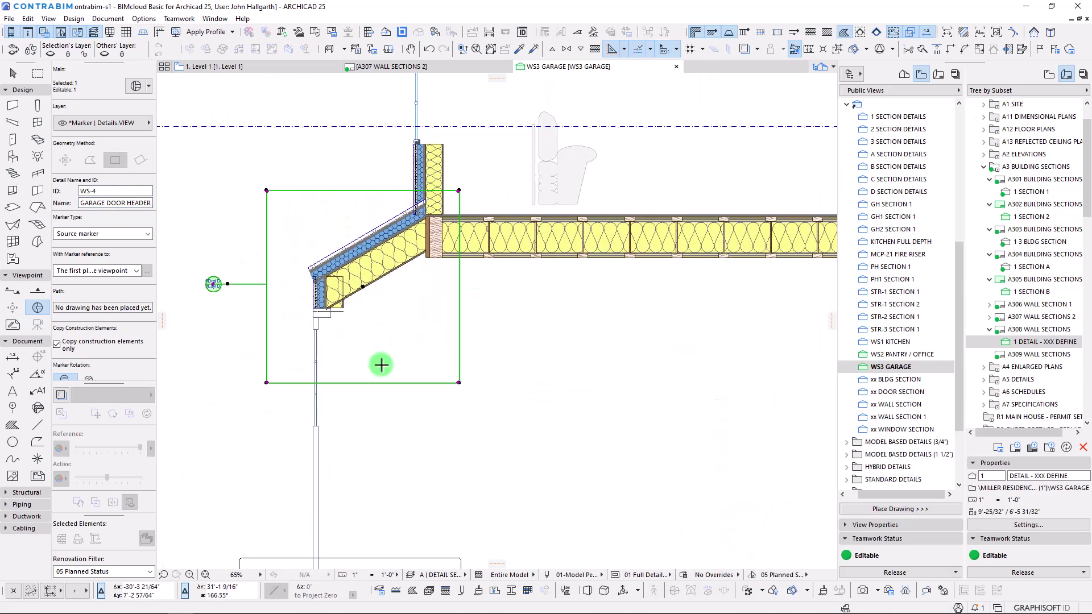
{"action": "key", "text": "ctrl+d"}
{"action": "left_click", "coordinate": [384, 382]}
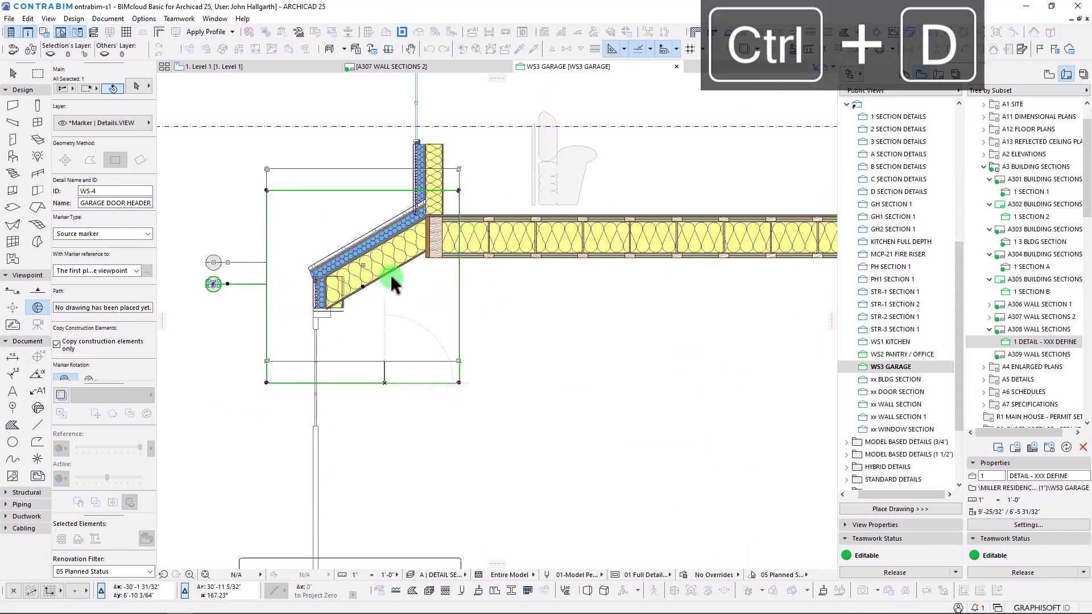
{"action": "left_click", "coordinate": [385, 361]}
{"action": "left_click", "coordinate": [267, 311]}
{"action": "scroll", "coordinate": [265, 301], "scroll_direction": "down", "scroll_amount": 3}
{"action": "middle_click_drag", "start_coordinate": [264, 298], "coordinate": [250, 190]}
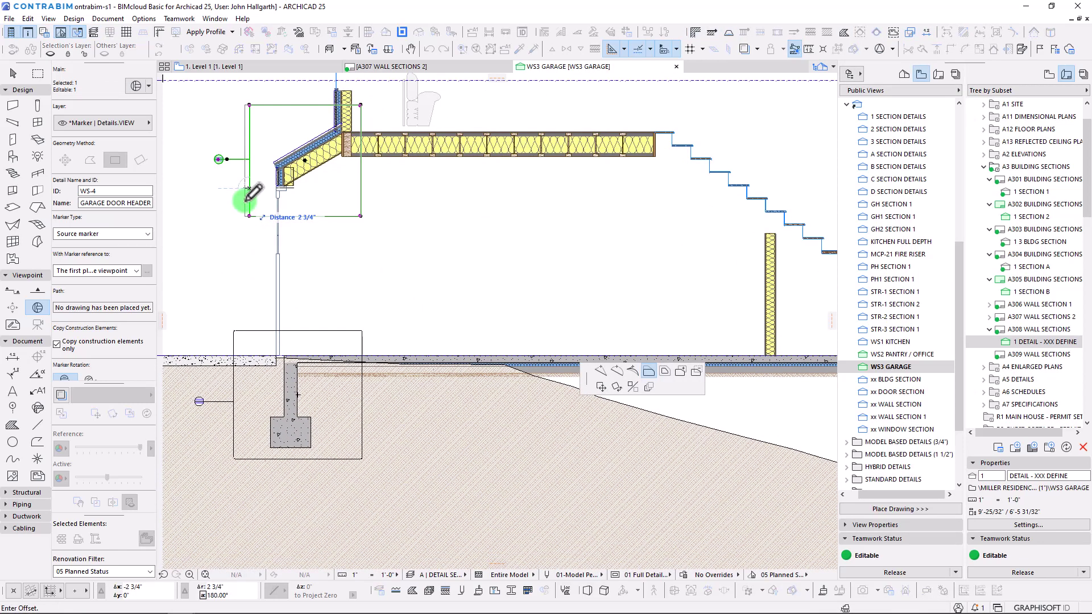
{"action": "key", "text": "Escape"}
{"action": "key", "text": "Escape"}
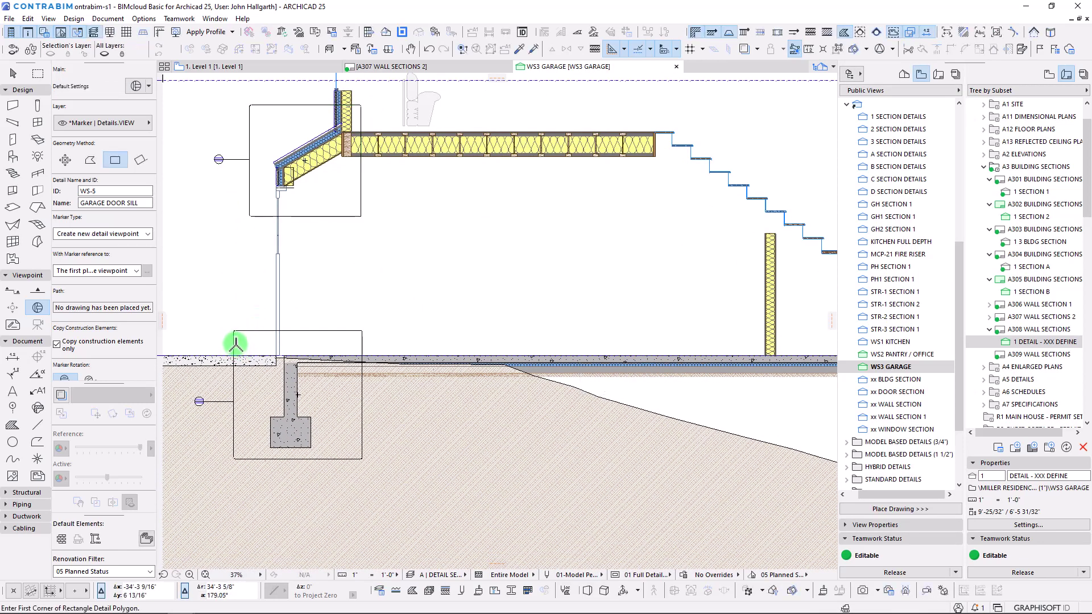
Select the garage door sill detail marker and place a vertical guide line along the header boundary's left edge
{"action": "left_click", "coordinate": [233, 342]}
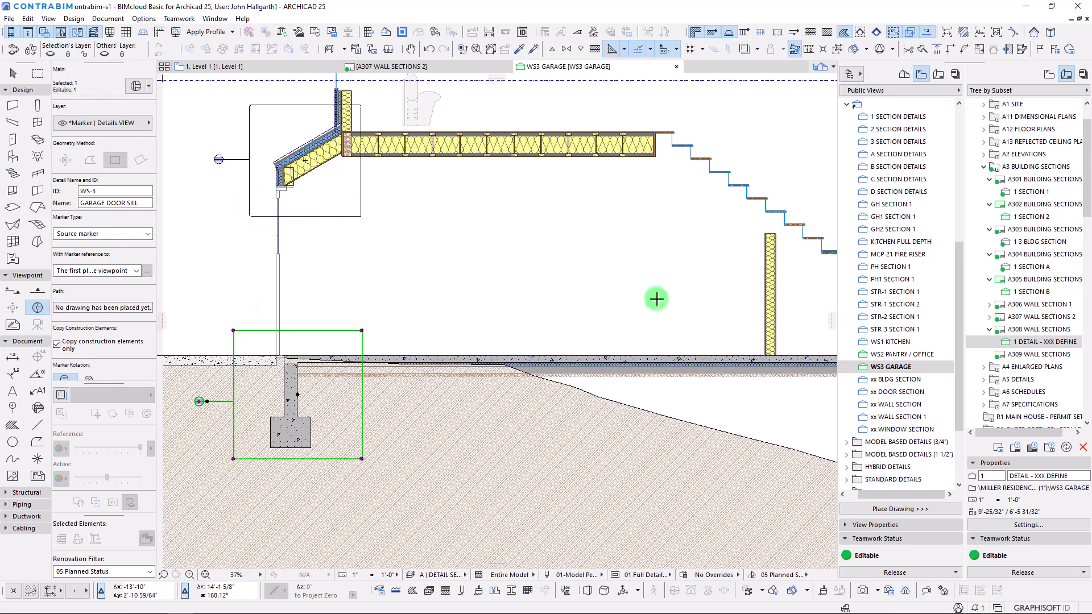
{"action": "mouse_move", "coordinate": [831, 320]}
{"action": "left_mouse_down"}
{"action": "mouse_move", "coordinate": [519, 219]}
{"action": "mouse_move", "coordinate": [250, 180]}
{"action": "left_mouse_up"}
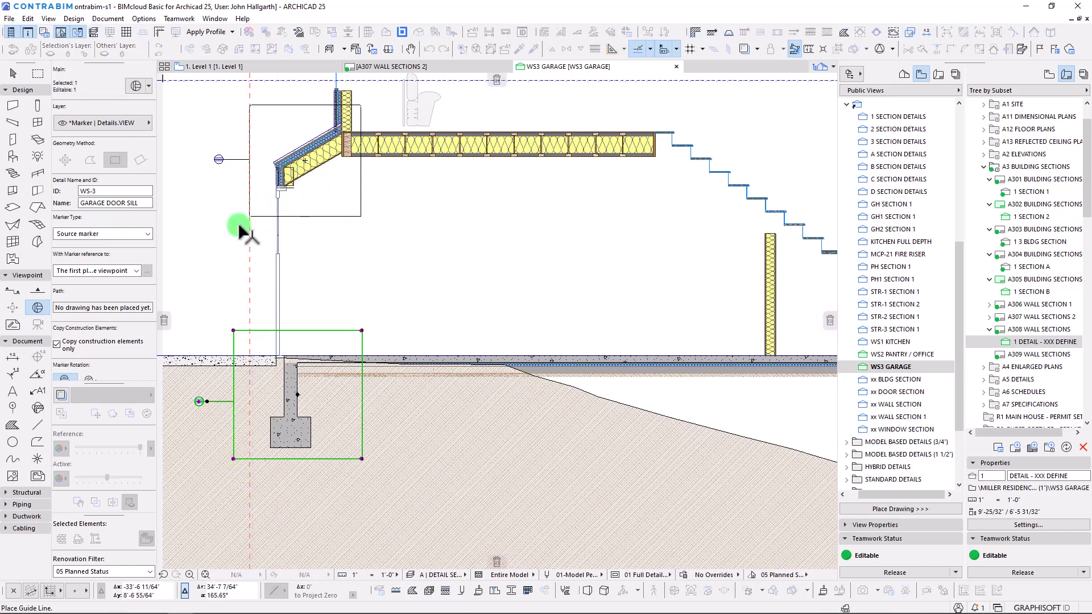
{"action": "left_click", "coordinate": [233, 458]}
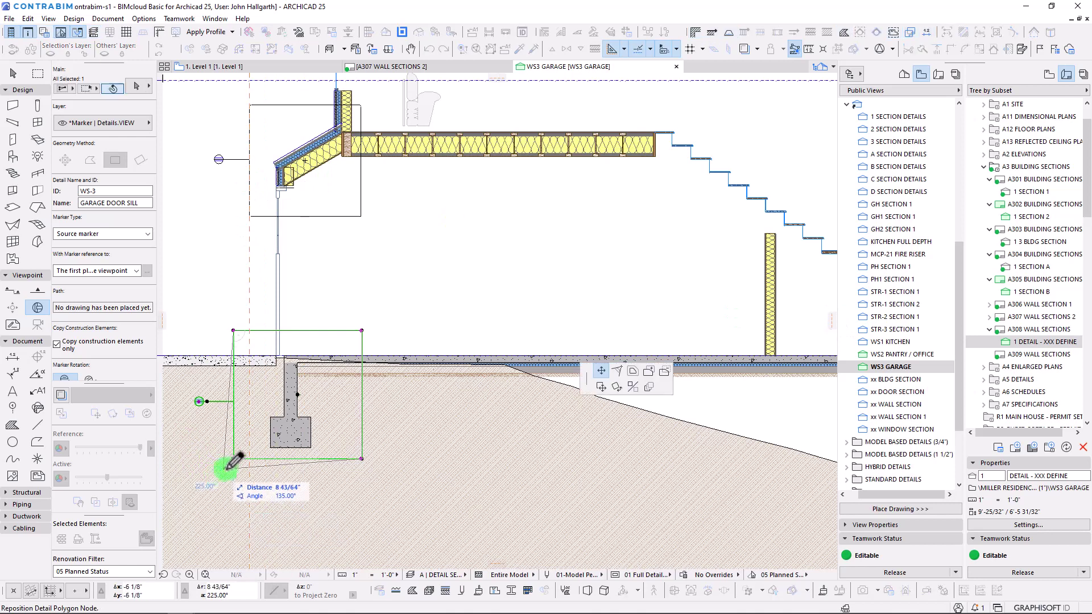
{"action": "left_click", "coordinate": [635, 373]}
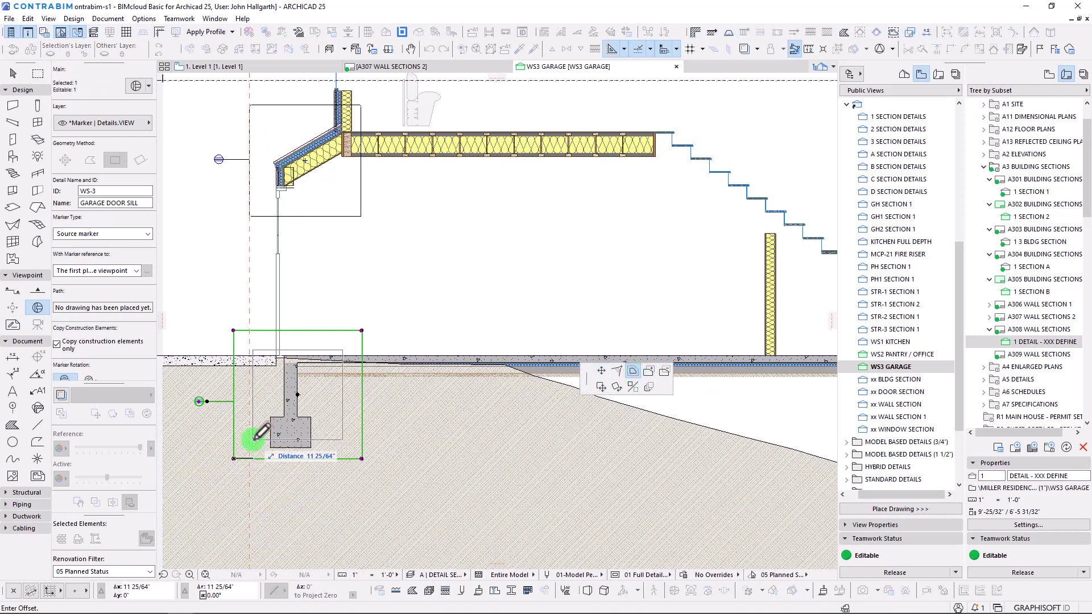
{"action": "key", "text": "Escape"}
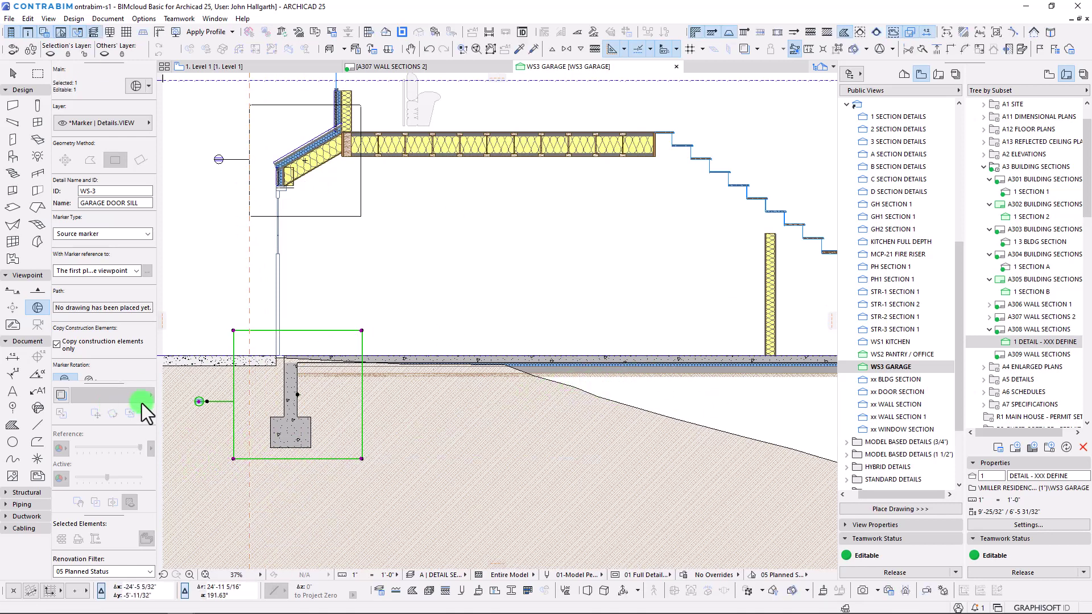
Offset the sill detail boundary's left edge to the guide line and its right edge into line with the header boundary
{"action": "left_click", "coordinate": [235, 426]}
{"action": "left_click", "coordinate": [249, 423]}
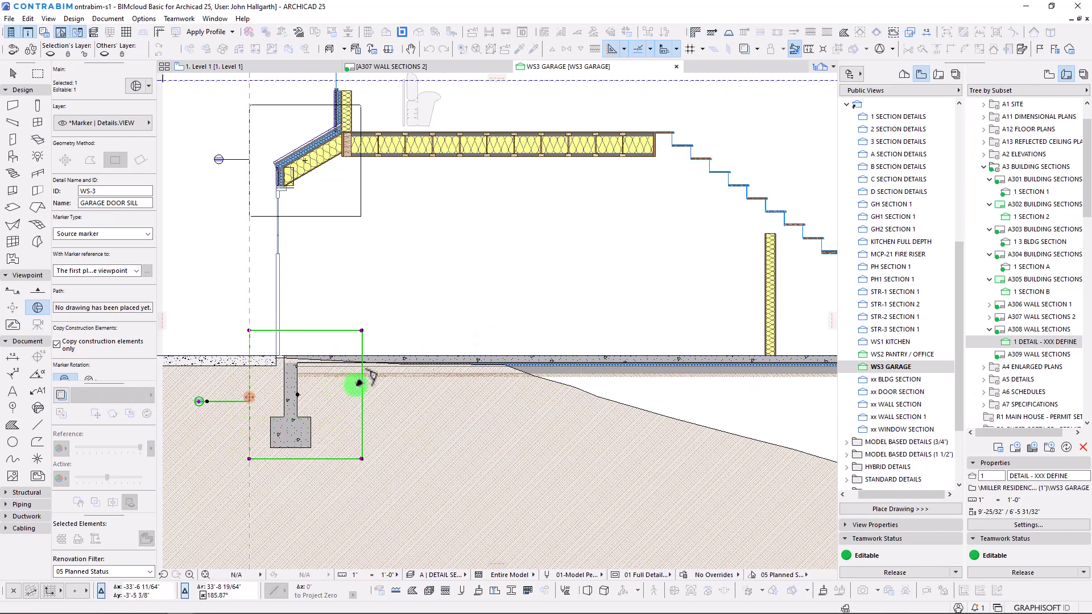
{"action": "left_click", "coordinate": [361, 386]}
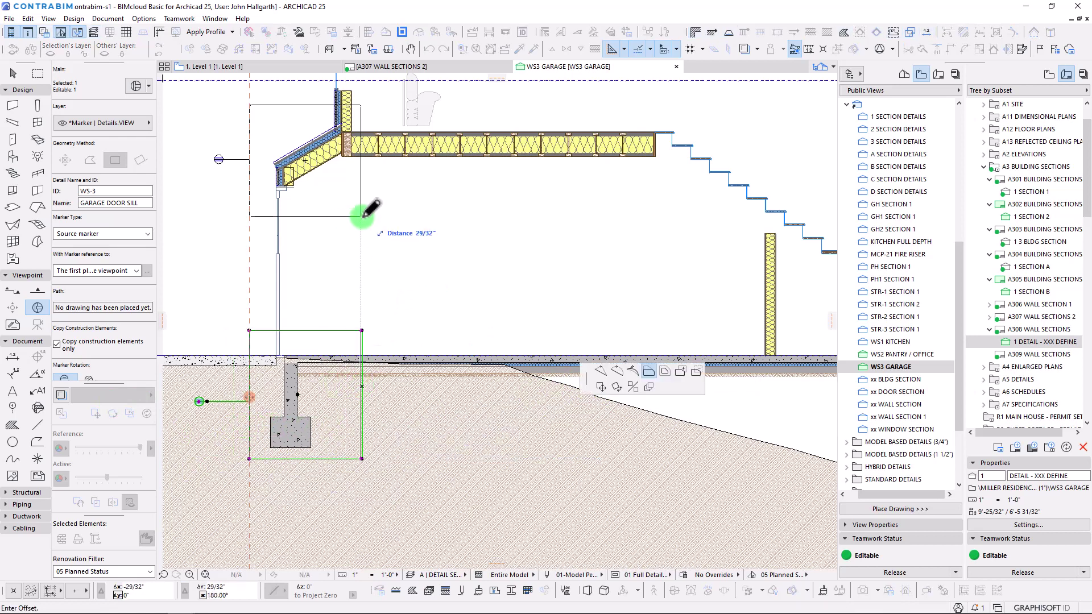
{"action": "left_click", "coordinate": [361, 281]}
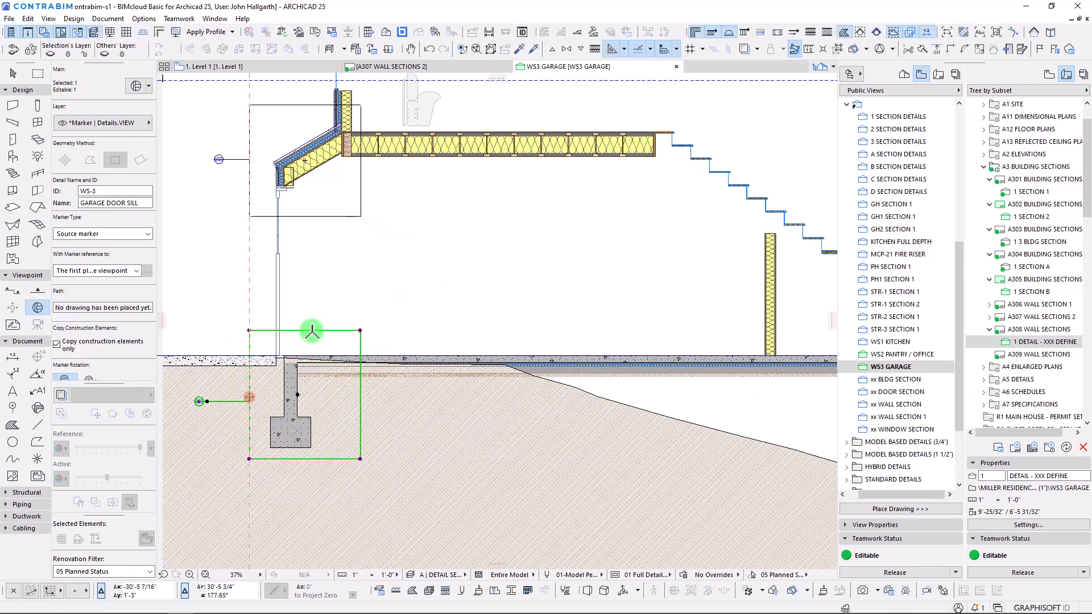
Offset the sill detail boundary's top and bottom edges slightly inward to frame the slab edge and footing more tightly
{"action": "left_click", "coordinate": [311, 331]}
{"action": "left_click", "coordinate": [316, 331]}
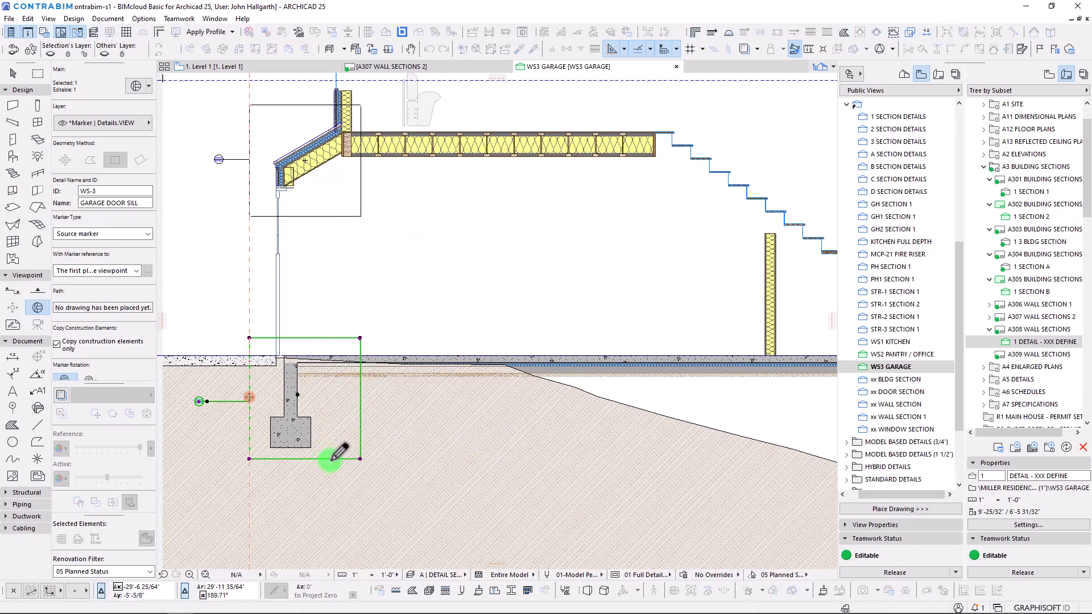
{"action": "left_click", "coordinate": [330, 458]}
{"action": "left_click", "coordinate": [331, 453]}
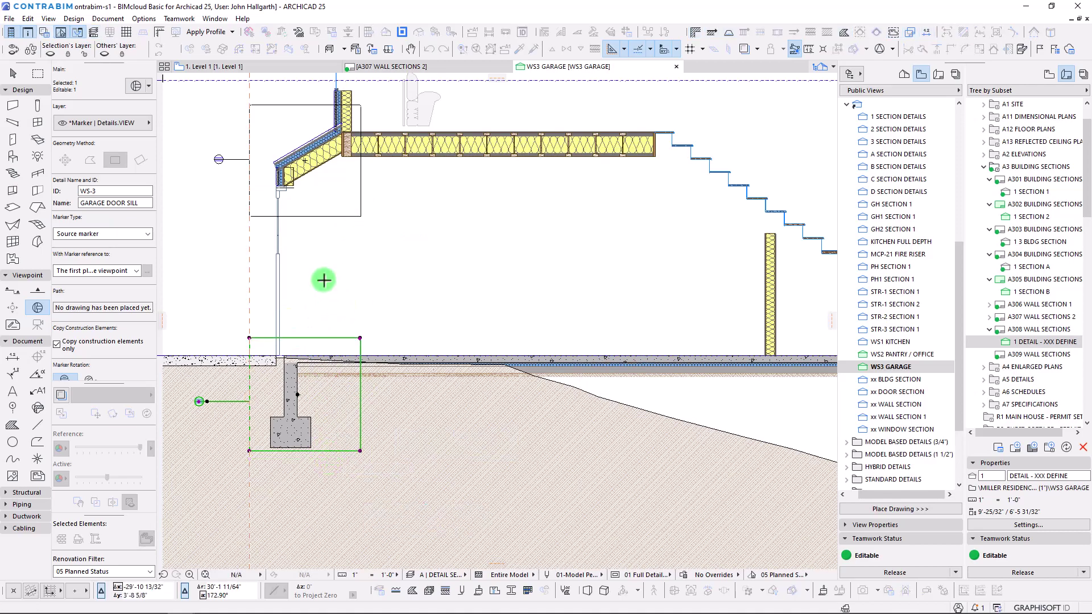
Try dragging a copy of the garage door header marker up about 5'-9" over the window opening, and undo it
{"action": "scroll", "coordinate": [327, 275], "scroll_direction": "down", "scroll_amount": 2}
{"action": "scroll", "coordinate": [319, 241], "scroll_direction": "up", "scroll_amount": 2}
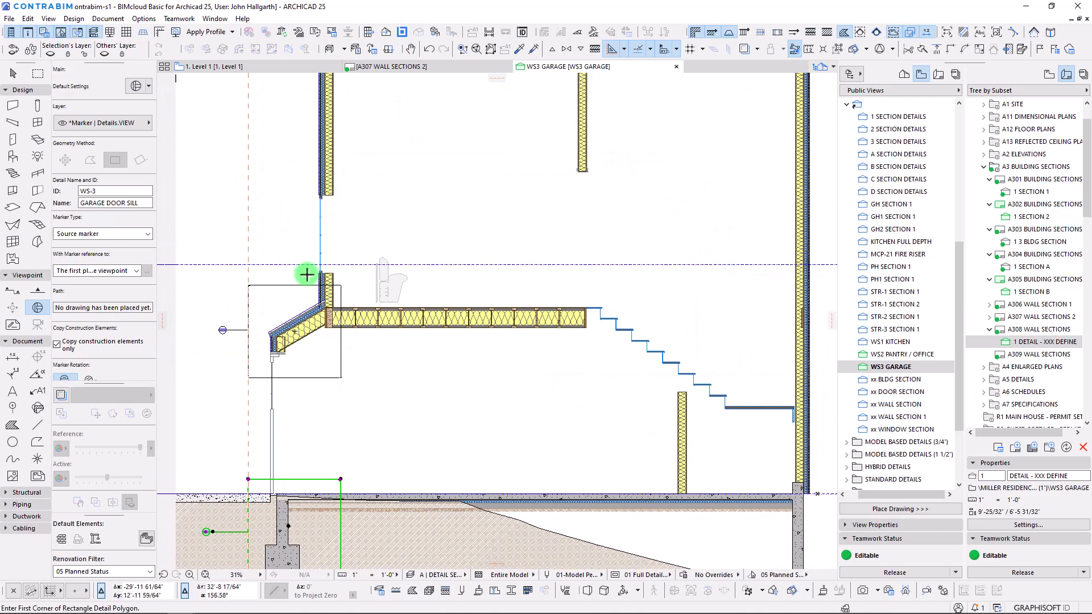
{"action": "key", "text": "Escape"}
{"action": "scroll", "coordinate": [300, 280], "scroll_direction": "up", "scroll_amount": 2}
{"action": "left_click", "coordinate": [299, 293]}
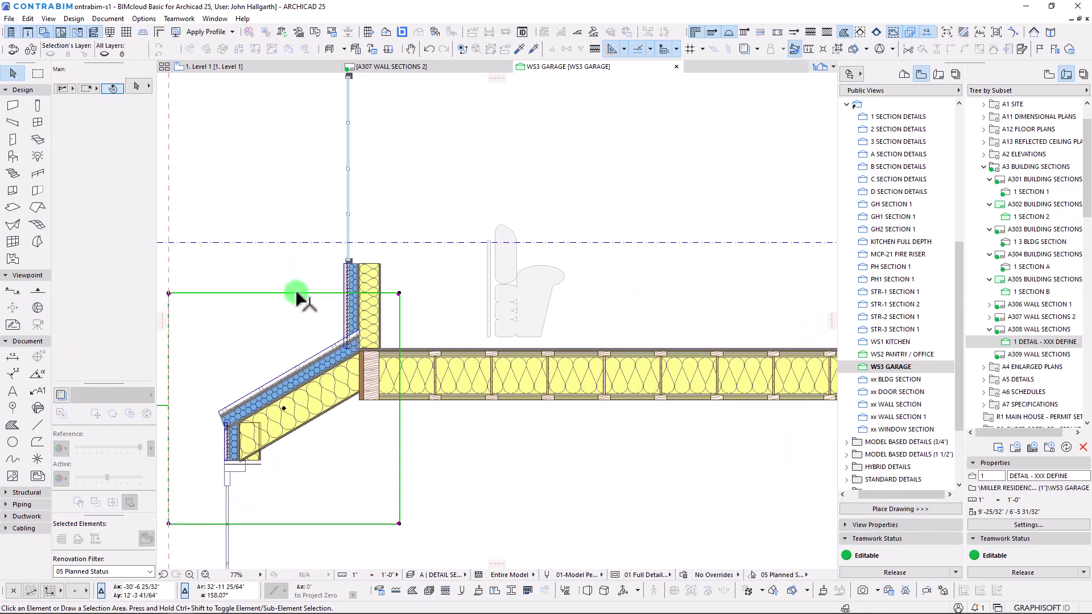
{"action": "scroll", "coordinate": [342, 316], "scroll_direction": "down", "scroll_amount": 3}
{"action": "scroll", "coordinate": [340, 321], "scroll_direction": "down", "scroll_amount": 1}
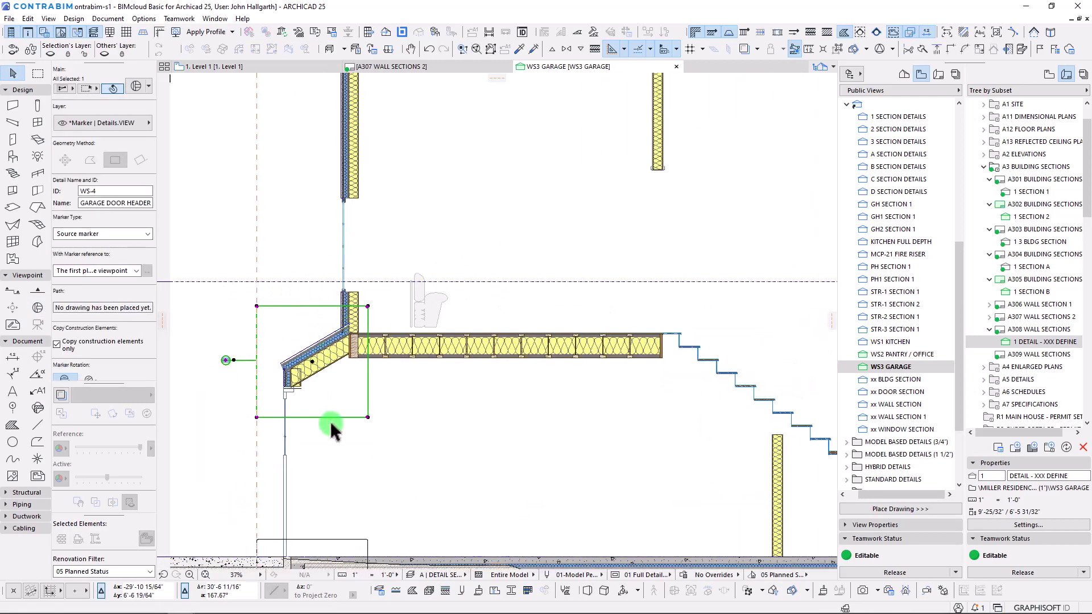
{"action": "key", "text": "alt+v"}
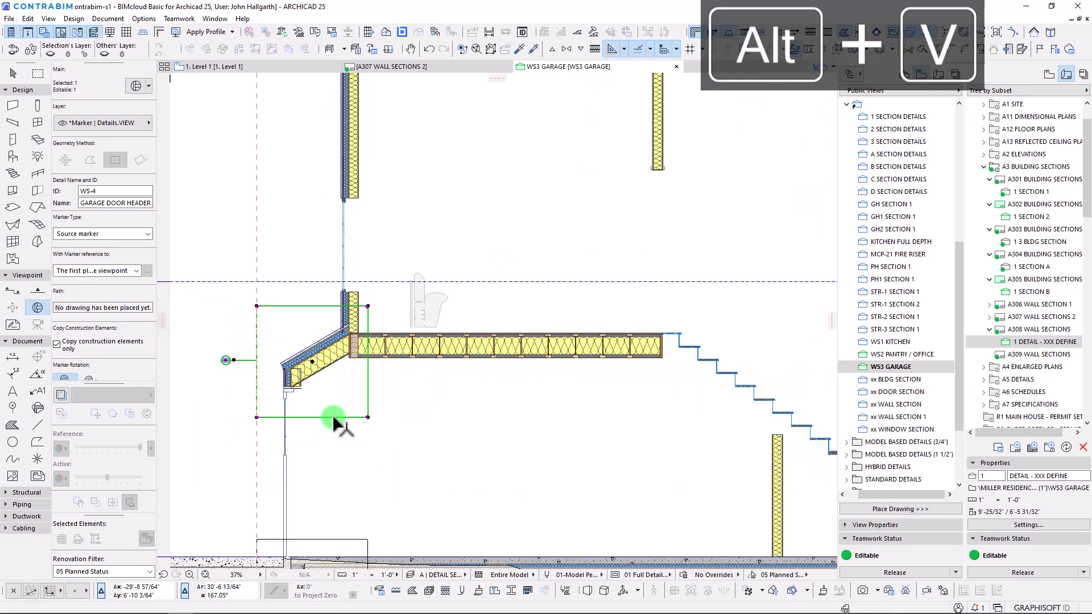
{"action": "key", "text": "ctrl+shift+d"}
{"action": "mouse_move", "coordinate": [333, 418]}
{"action": "left_mouse_down"}
{"action": "mouse_move", "coordinate": [340, 290]}
{"action": "mouse_move", "coordinate": [338, 300]}
{"action": "left_mouse_up"}
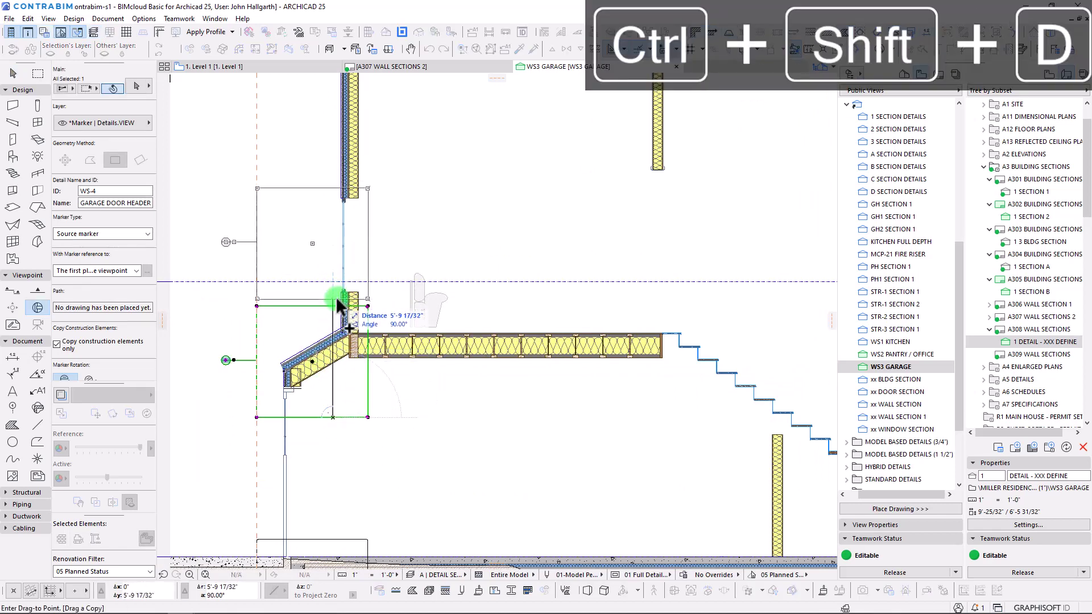
{"action": "key", "text": "Escape"}
{"action": "key", "text": "Escape"}
{"action": "left_click", "coordinate": [312, 244]}
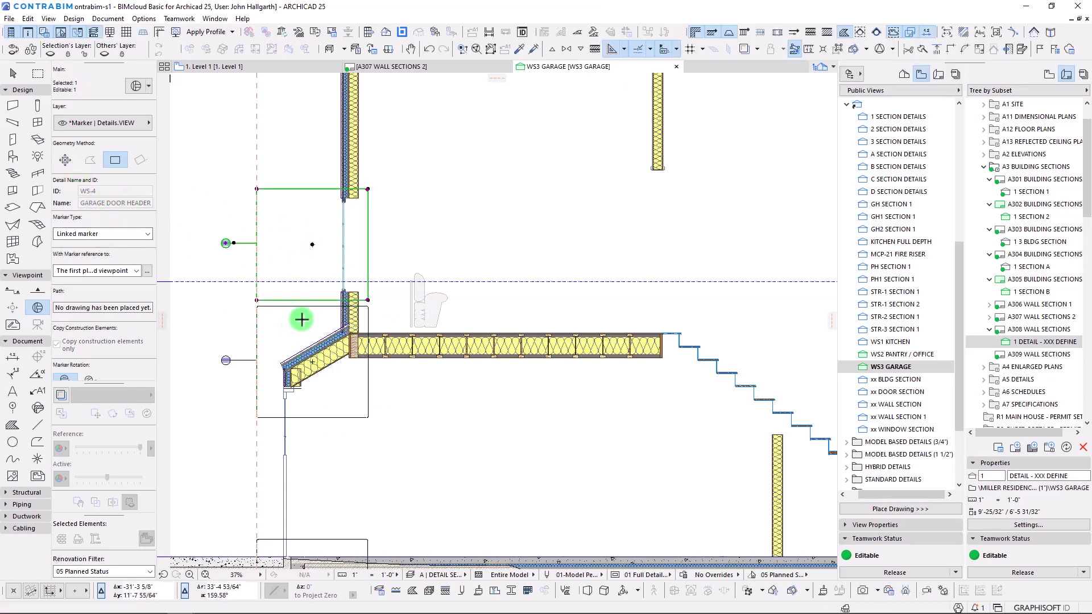
{"action": "key", "text": "ctrl+z"}
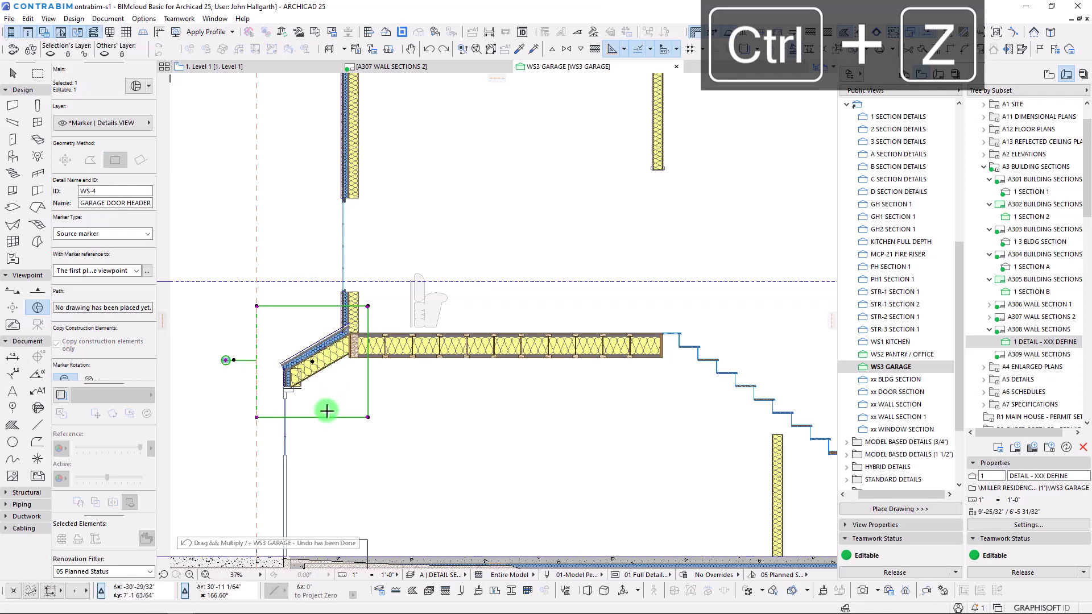
Place a vertical guide line along the right edge of the garage door header detail boundary
{"action": "key", "text": "alt+v"}
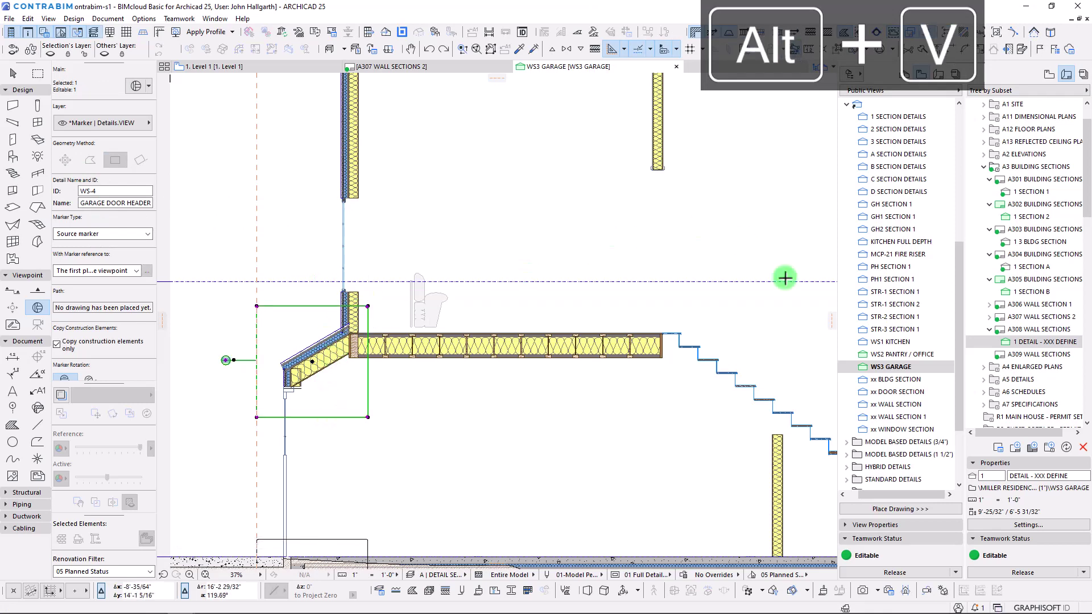
{"action": "left_click_drag", "start_coordinate": [830, 321], "coordinate": [359, 324]}
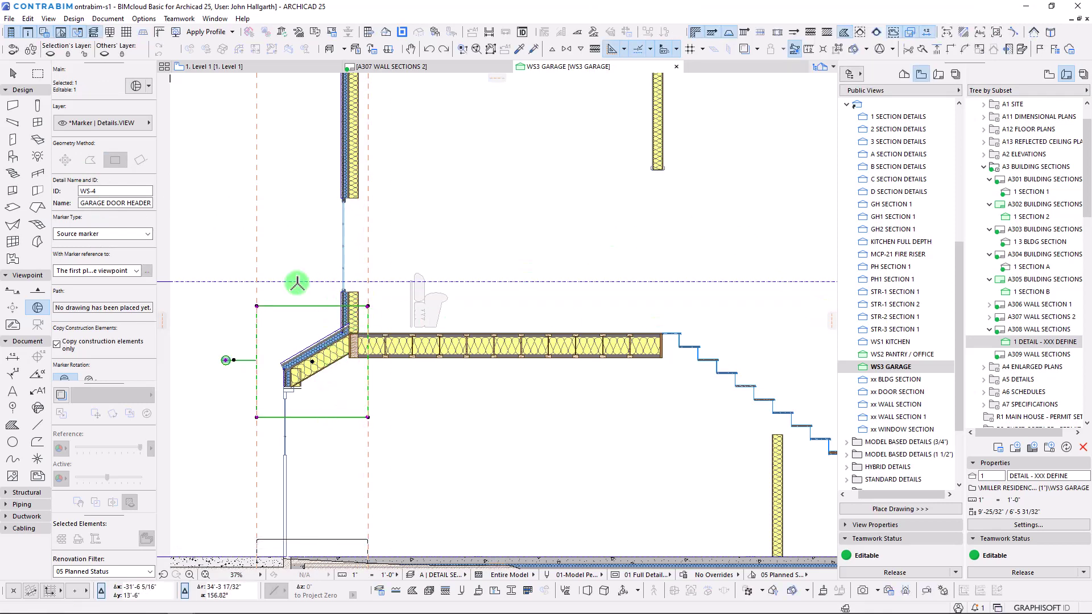
{"action": "key", "text": "Escape"}
Draw a rectangular detail boundary around the window opening, ending at the right-hand guide line, and place its marker on the exterior side
{"action": "scroll", "coordinate": [335, 296], "scroll_direction": "up", "scroll_amount": 5}
{"action": "middle_click_drag", "start_coordinate": [334, 297], "coordinate": [239, 319]}
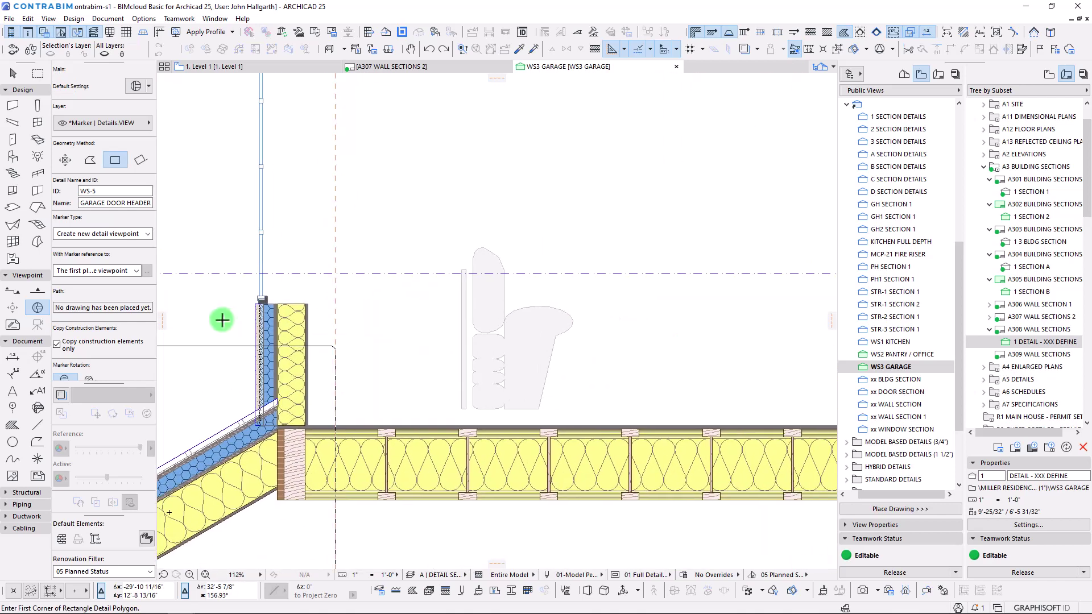
{"action": "left_click", "coordinate": [209, 324]}
{"action": "scroll", "coordinate": [341, 208], "scroll_direction": "down", "scroll_amount": 4}
{"action": "middle_click_drag", "start_coordinate": [336, 214], "coordinate": [332, 311]}
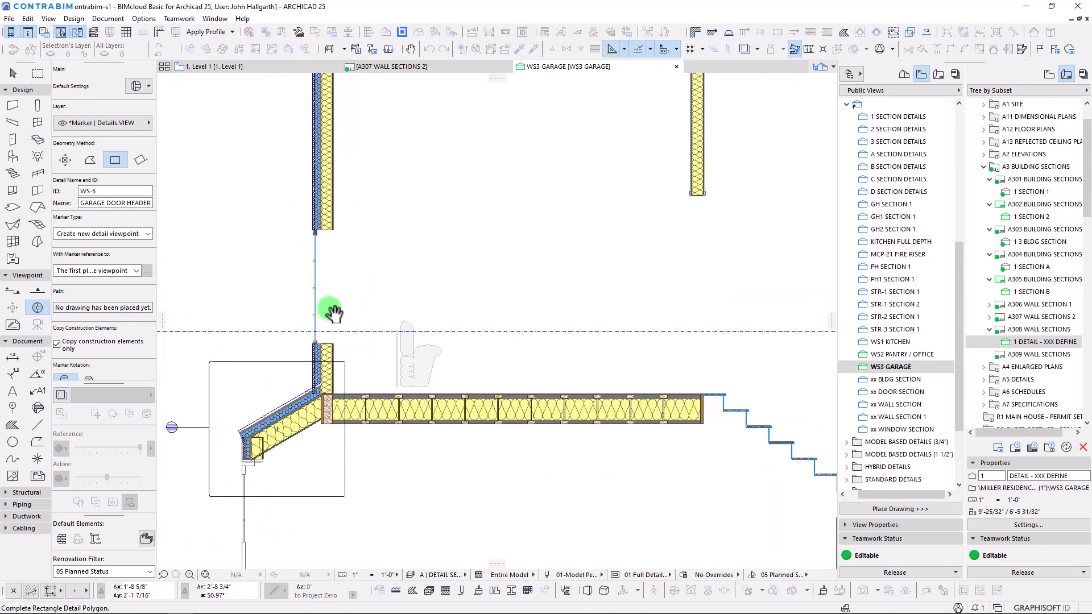
{"action": "left_click", "coordinate": [344, 215]}
{"action": "left_click", "coordinate": [262, 282]}
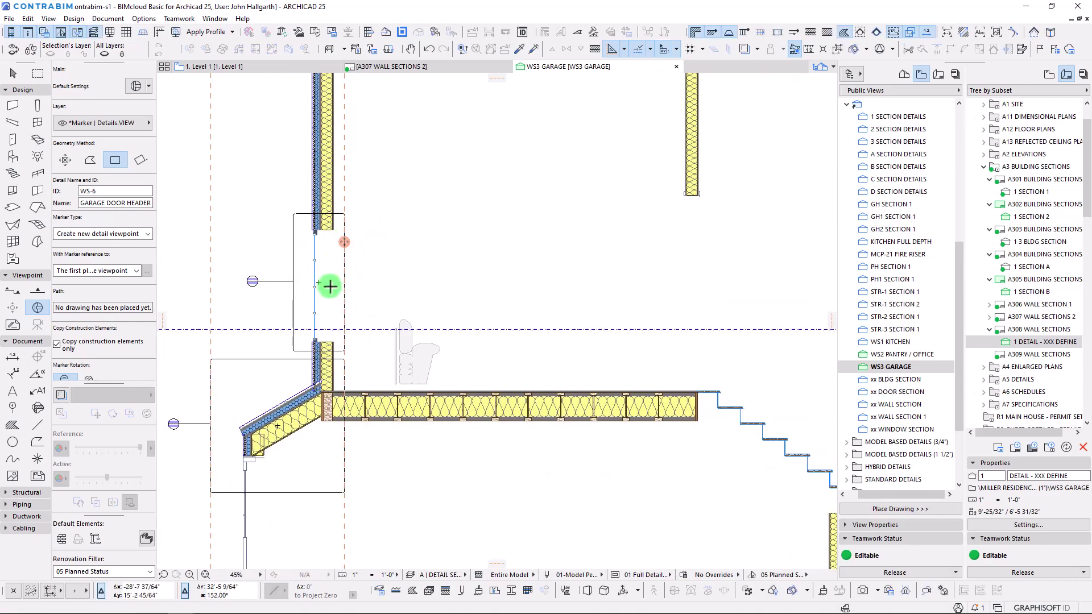
Select the window opening's detail marker and set its ID to WS-3 and its name to WINDOW DETAIL
{"action": "scroll", "coordinate": [315, 279], "scroll_direction": "down", "scroll_amount": 3}
{"action": "scroll", "coordinate": [303, 276], "scroll_direction": "up", "scroll_amount": 5}
{"action": "left_click", "coordinate": [308, 264]}
{"action": "left_click", "coordinate": [116, 192]}
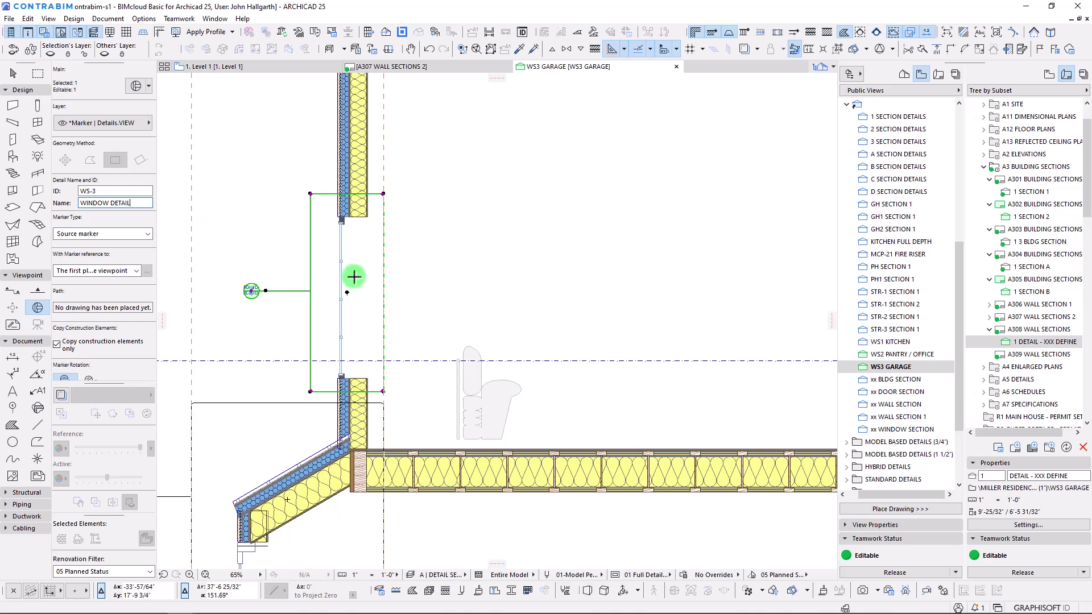
Deselect the window marker and set the Detail tool's defaults to ID WS-3 and name GABLE DETAIL
{"action": "scroll", "coordinate": [330, 309], "scroll_direction": "down", "scroll_amount": 4}
{"action": "middle_click_drag", "start_coordinate": [336, 317], "coordinate": [336, 488]}
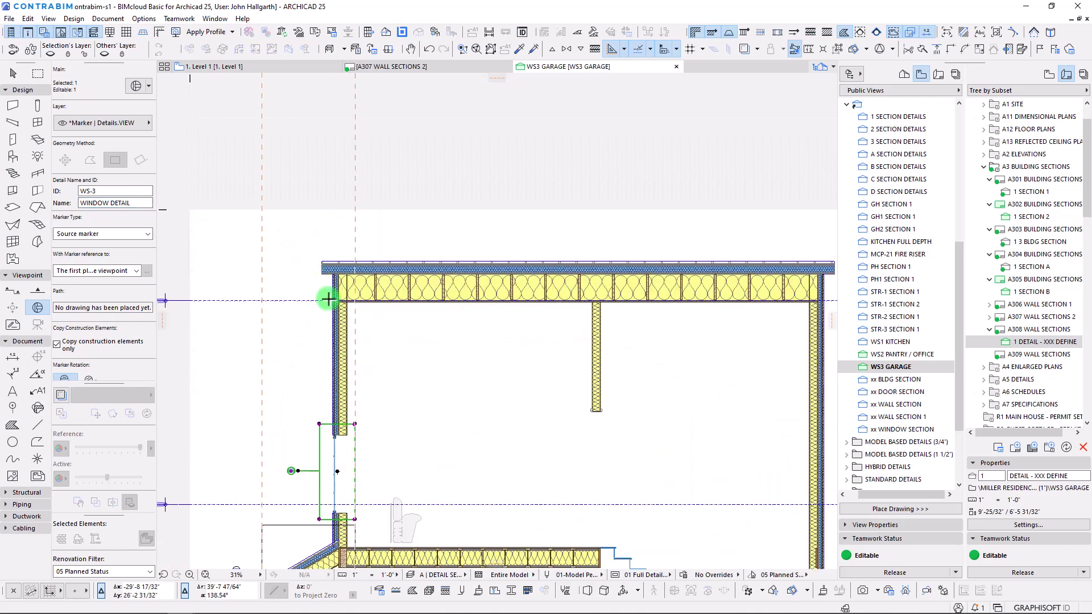
{"action": "key", "text": "Escape"}
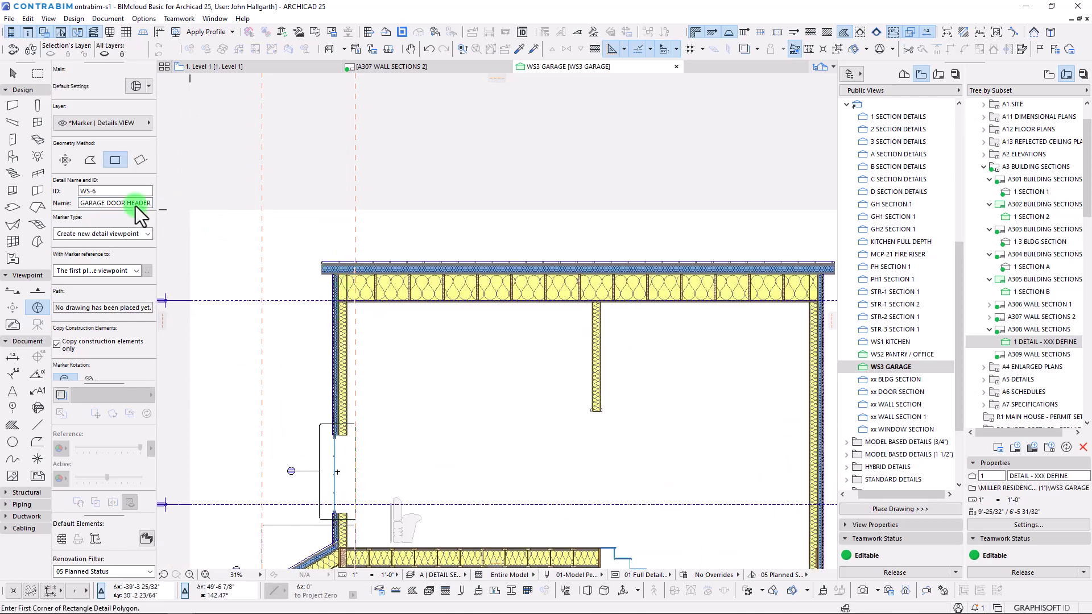
{"action": "key", "text": "BackSpace"}
{"action": "type", "text": "3"}
{"action": "key", "text": "Tab"}
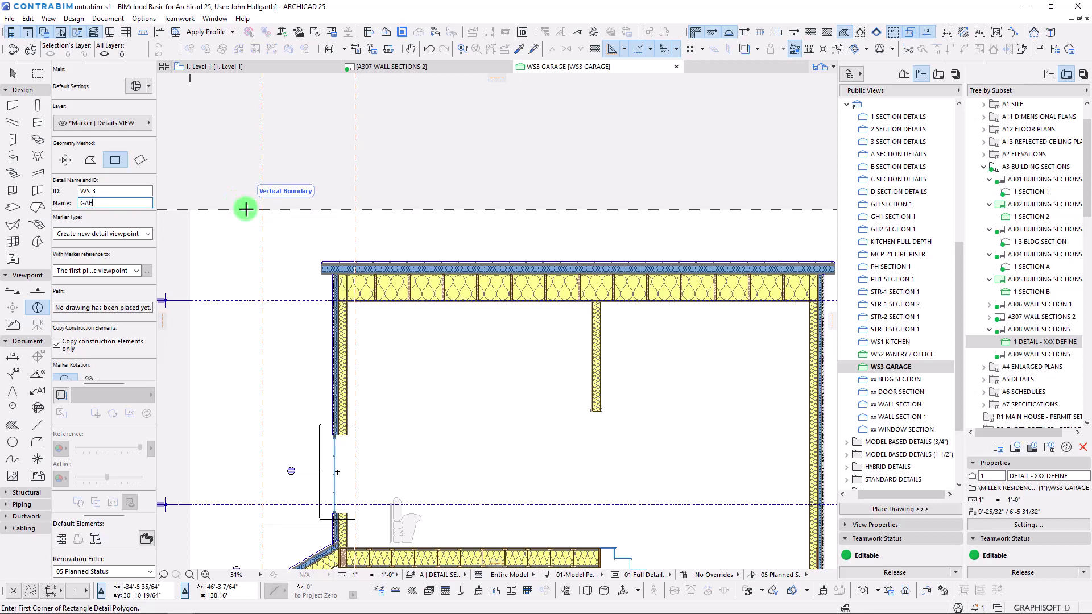
{"action": "type", "text": "GABLE DETAIL"}
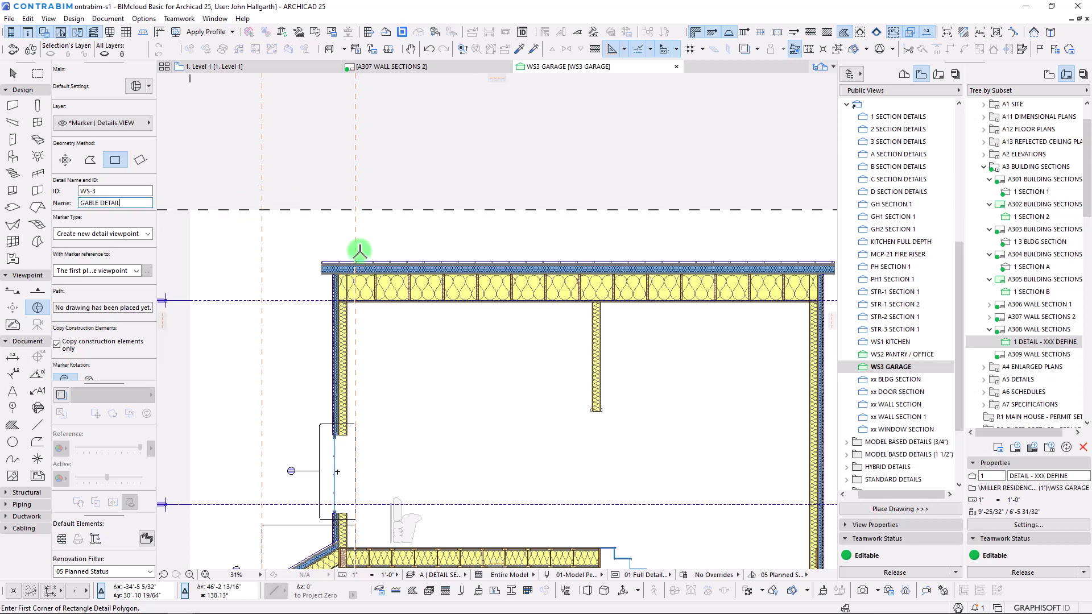
Draw a rectangular detail boundary around the roof edge above the window, between the two vertical guide lines, with its marker on the exterior side
{"action": "left_click", "coordinate": [356, 247]}
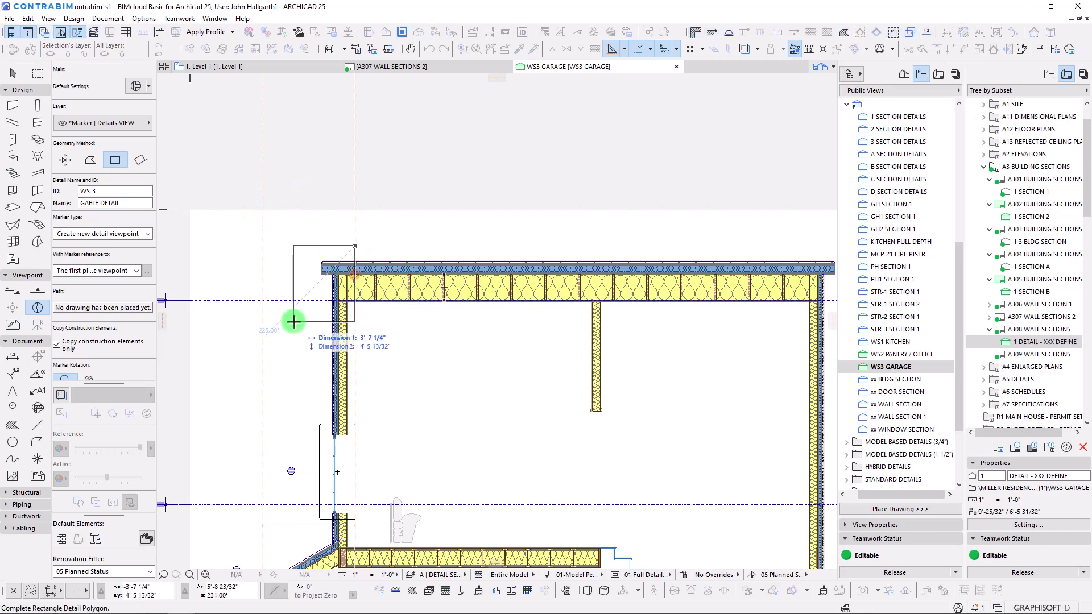
{"action": "left_click", "coordinate": [262, 338]}
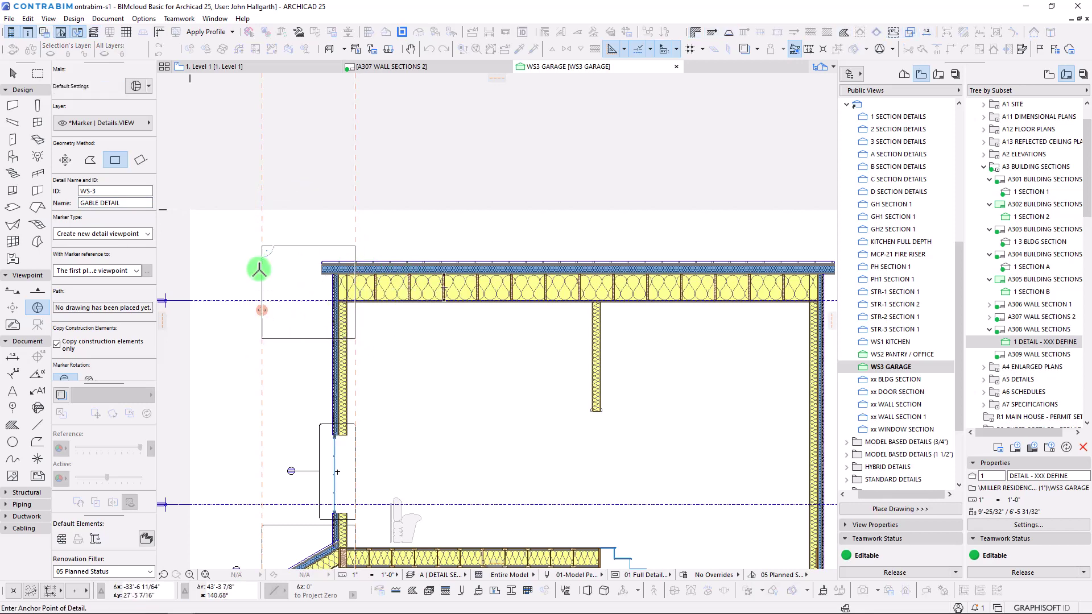
{"action": "left_click", "coordinate": [251, 284]}
Draw a rectangular detail boundary where the top of the stair meets the upper floor, and place its marker above the descending steps
{"action": "scroll", "coordinate": [282, 300], "scroll_direction": "down", "scroll_amount": 5}
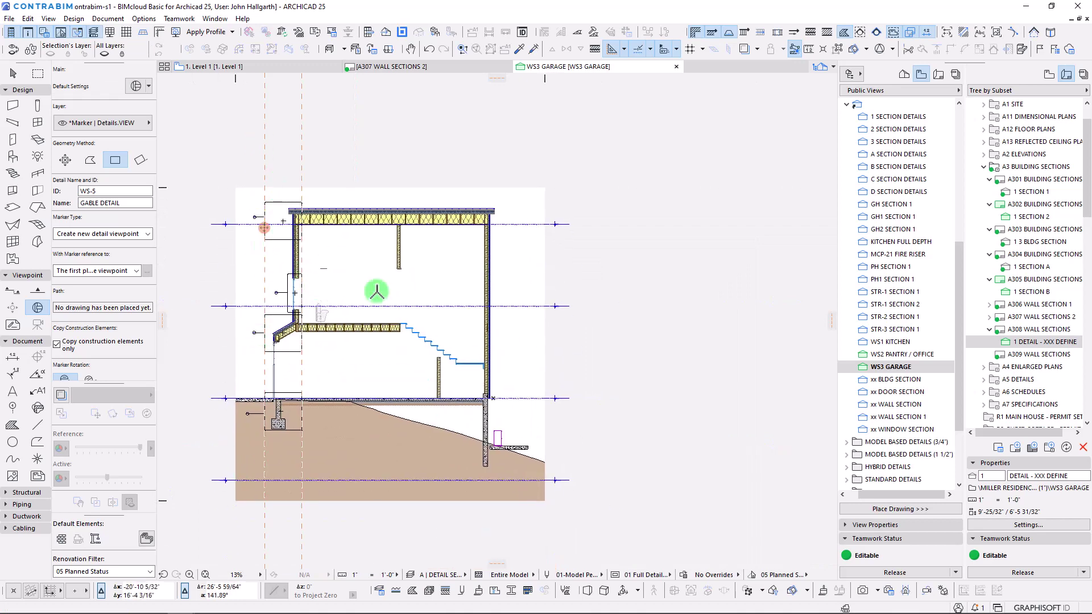
{"action": "scroll", "coordinate": [417, 347], "scroll_direction": "up", "scroll_amount": 5}
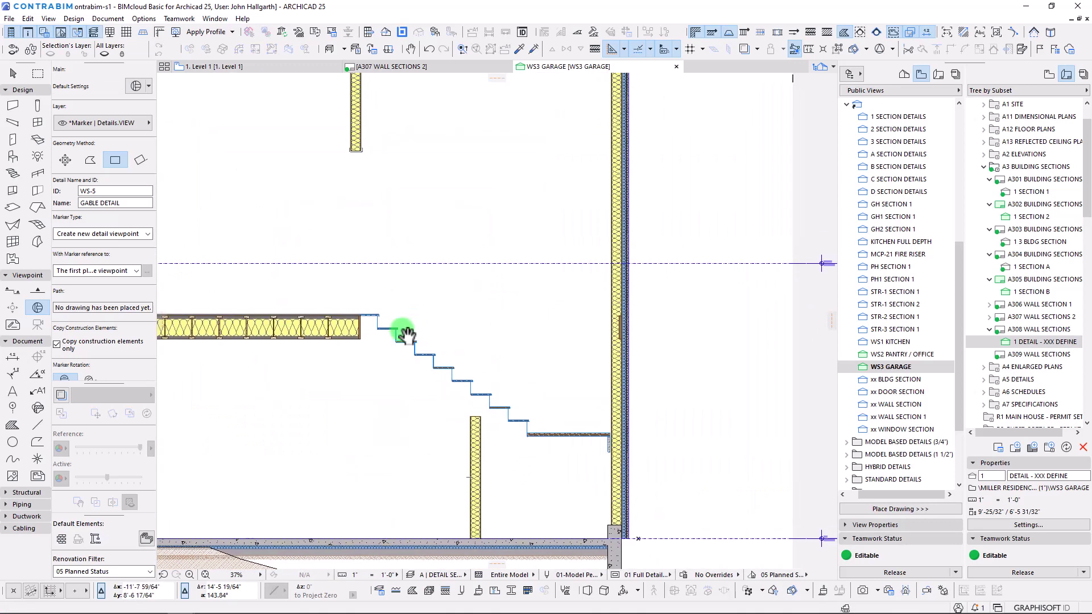
{"action": "scroll", "coordinate": [344, 319], "scroll_direction": "down", "scroll_amount": 3}
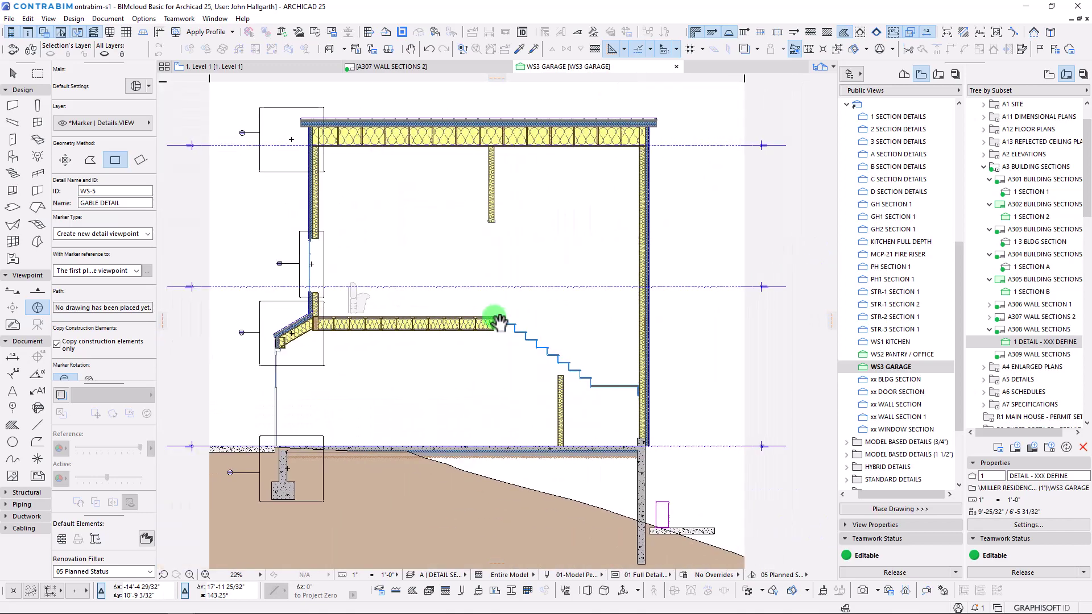
{"action": "scroll", "coordinate": [510, 330], "scroll_direction": "up", "scroll_amount": 5}
{"action": "middle_click_drag", "start_coordinate": [500, 277], "coordinate": [416, 421]}
{"action": "scroll", "coordinate": [416, 421], "scroll_direction": "down", "scroll_amount": 4}
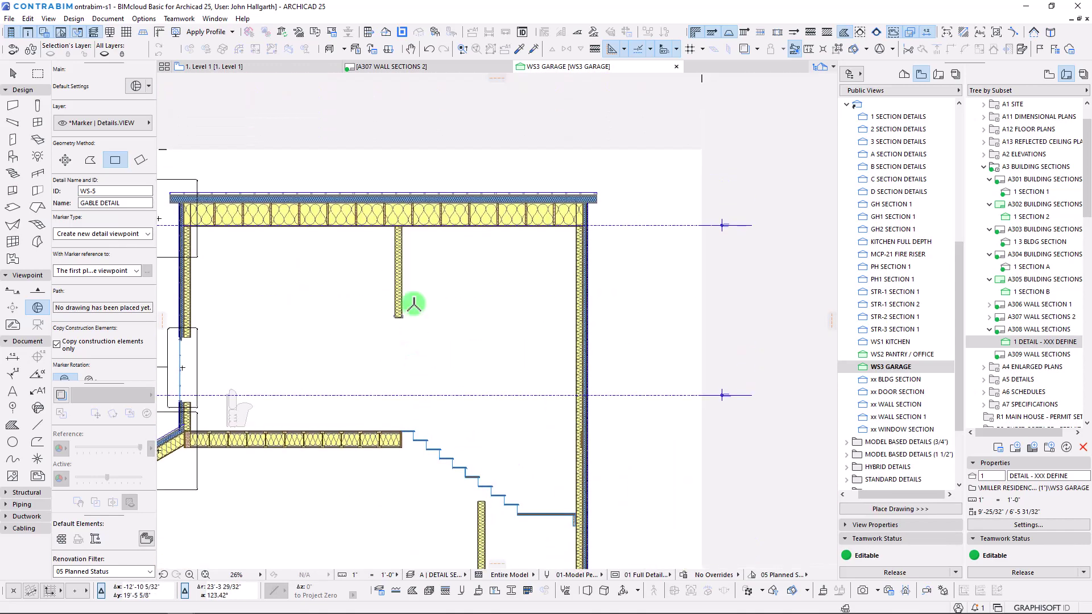
{"action": "scroll", "coordinate": [415, 405], "scroll_direction": "up", "scroll_amount": 3}
{"action": "scroll", "coordinate": [390, 426], "scroll_direction": "up", "scroll_amount": 2}
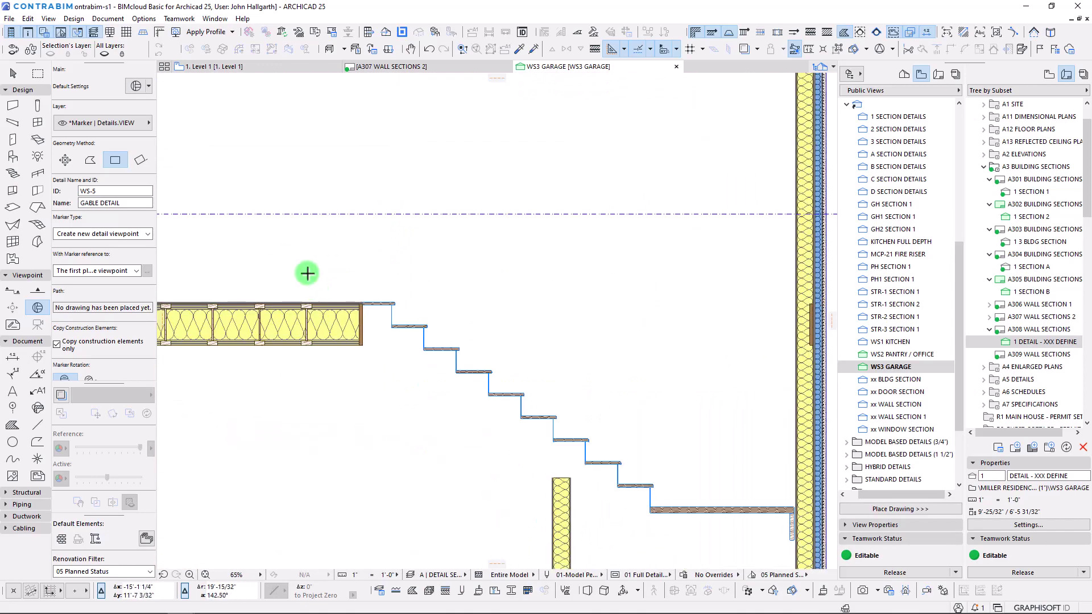
{"action": "left_click", "coordinate": [294, 252]}
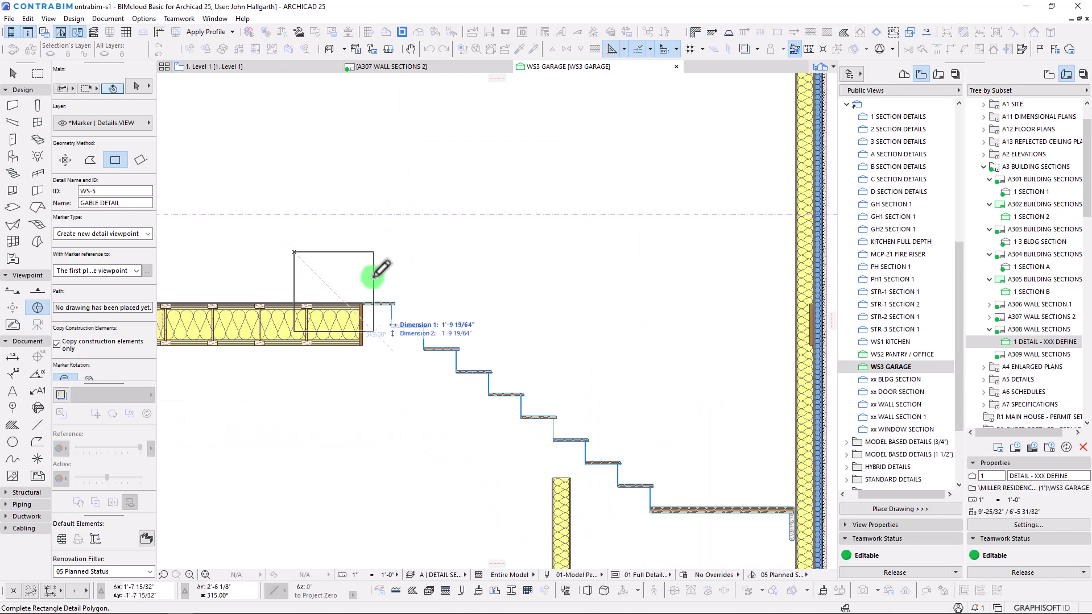
{"action": "left_click", "coordinate": [448, 405]}
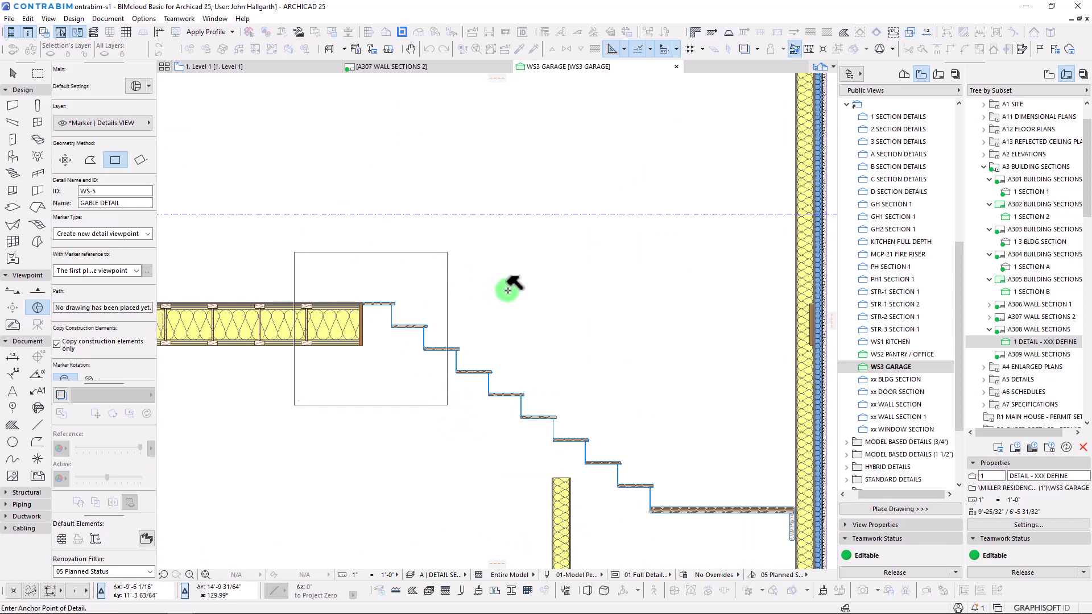
{"action": "left_click", "coordinate": [508, 291]}
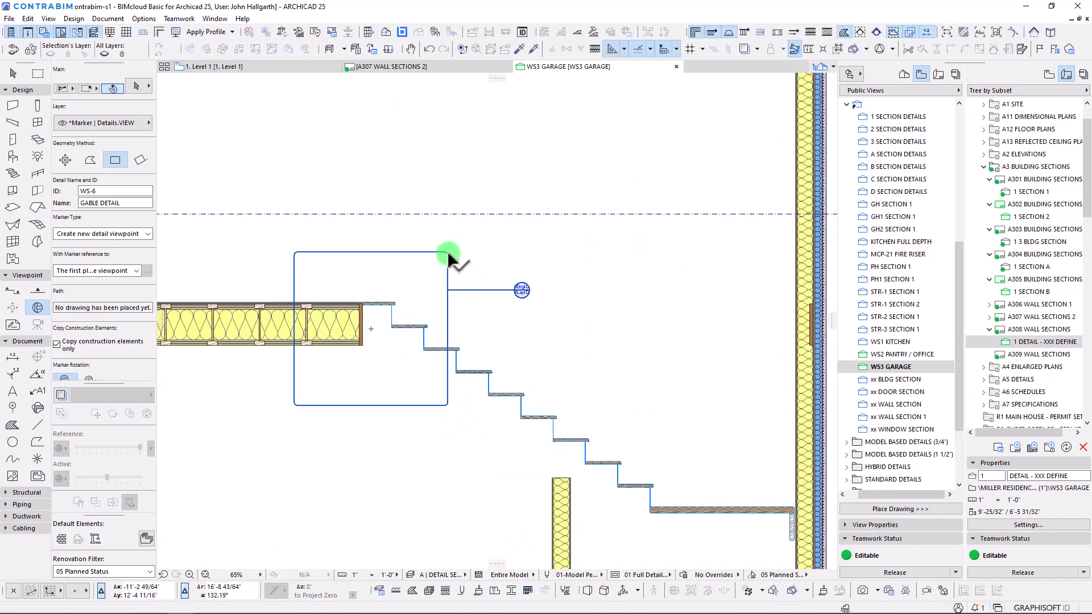
Select the detail marker at the top of the stair, name it STAIR TOP LANDING and deselect it
{"action": "left_click", "coordinate": [106, 191]}
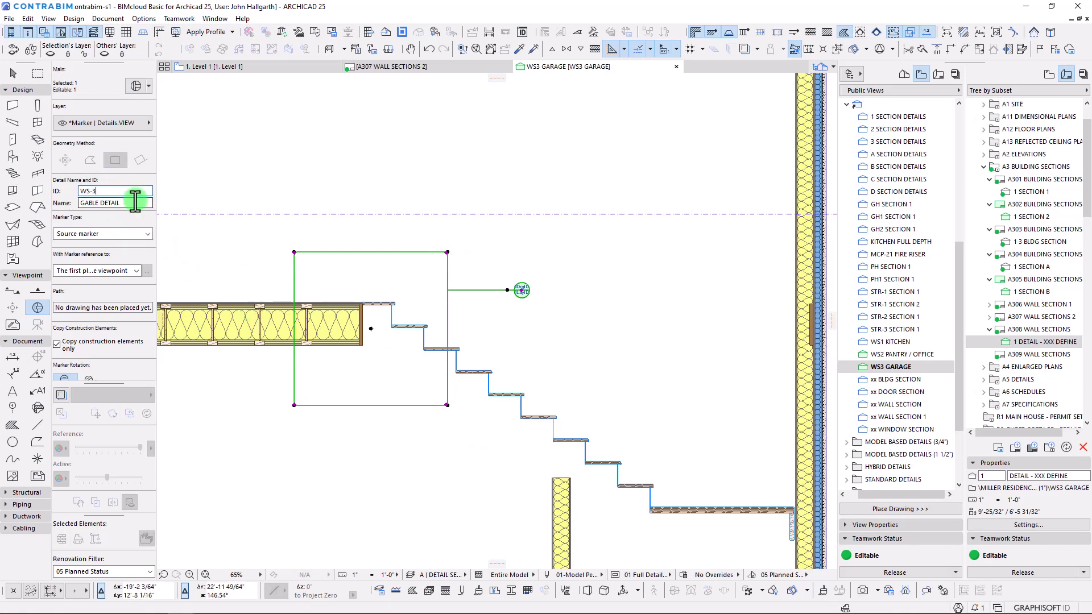
{"action": "type", "text": "S"}
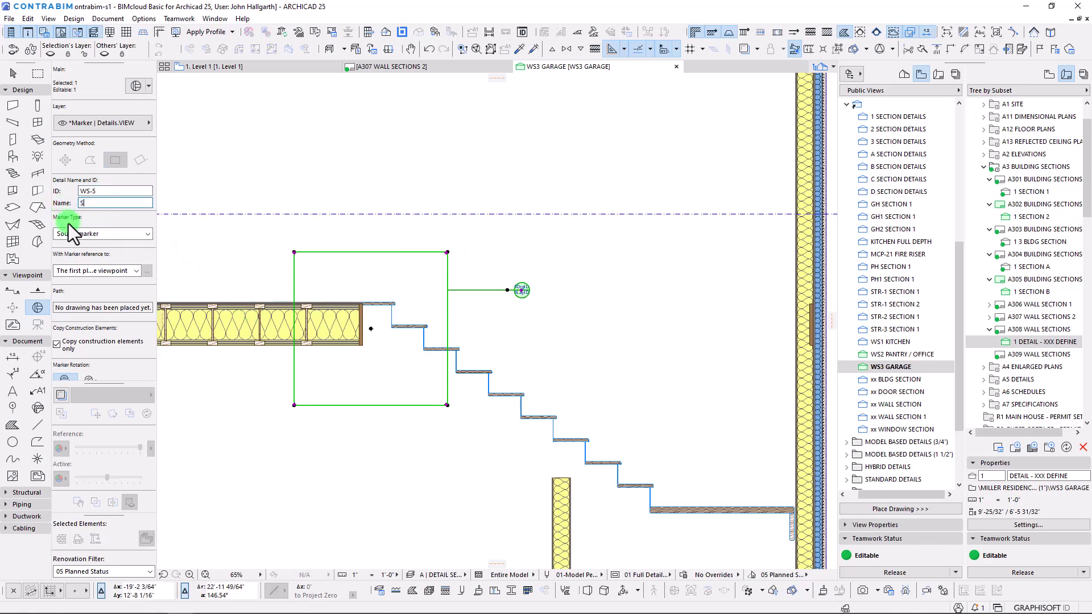
{"action": "type", "text": "TAIR LANDING"}
{"action": "scroll", "coordinate": [446, 360], "scroll_direction": "down", "scroll_amount": 3}
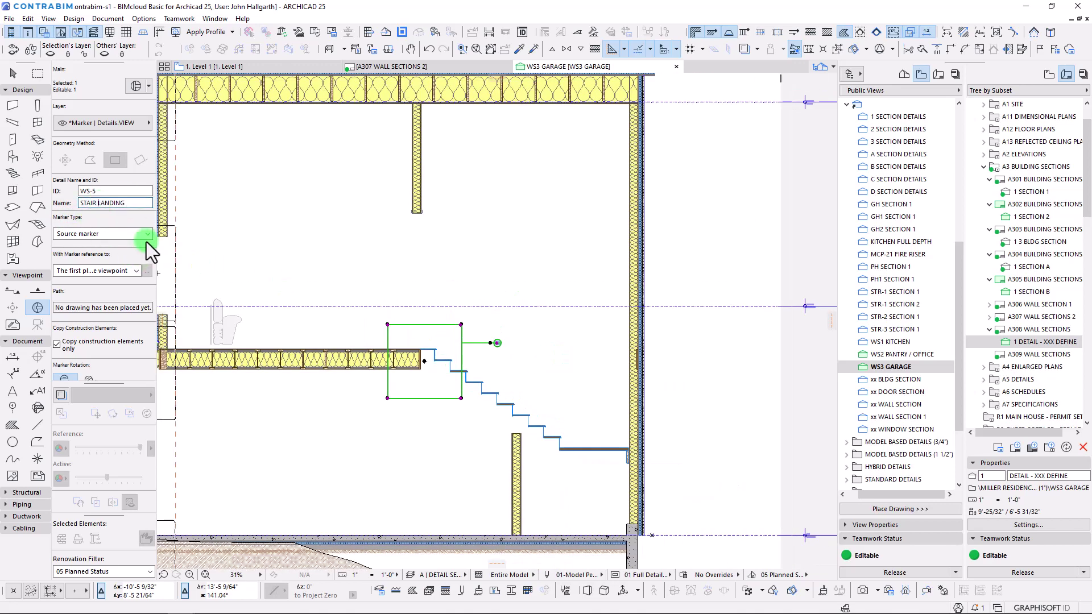
{"action": "type", "text": "TOP"}
{"action": "scroll", "coordinate": [466, 348], "scroll_direction": "up", "scroll_amount": 4}
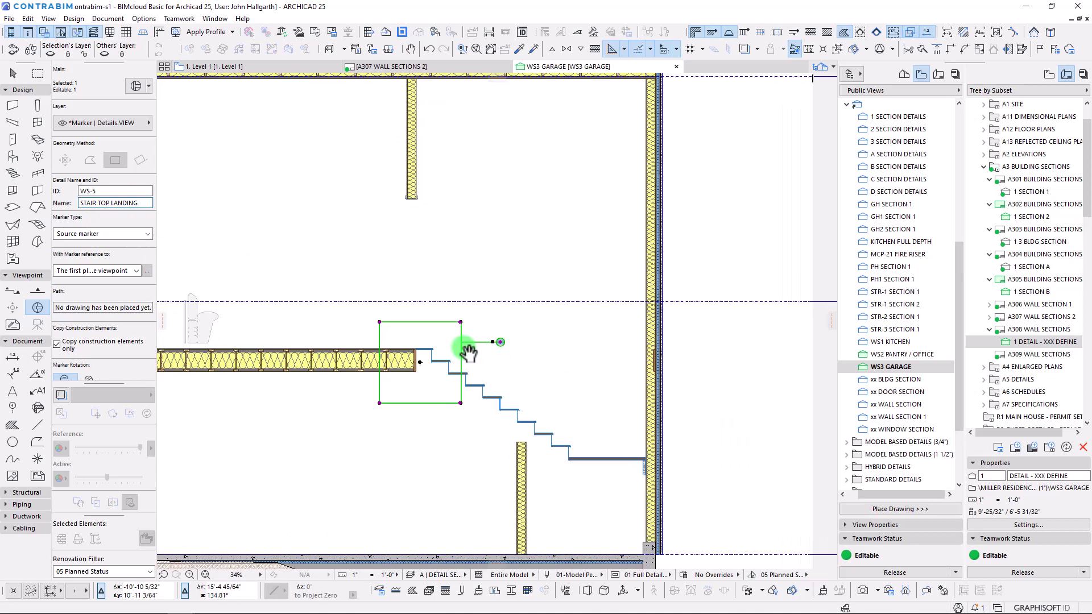
{"action": "key", "text": "Escape"}
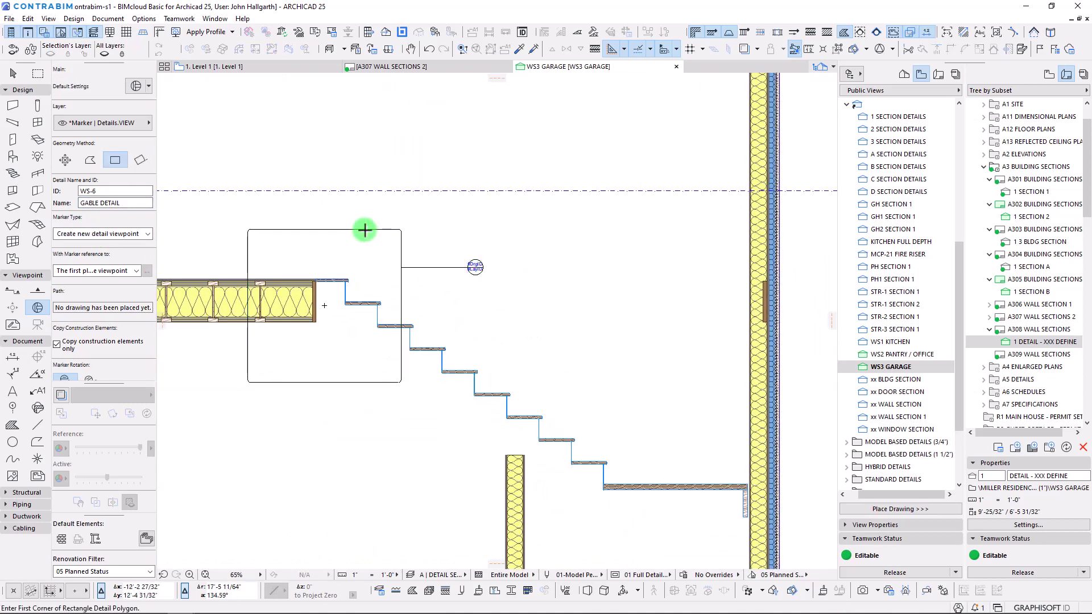
Using the top landing marker's settings, draw a detail around the stair's lower landing and exterior wall, and name it STAIR MID LANDING
{"action": "key", "text": "alt+v"}
{"action": "scroll", "coordinate": [347, 290], "scroll_direction": "down", "scroll_amount": 3}
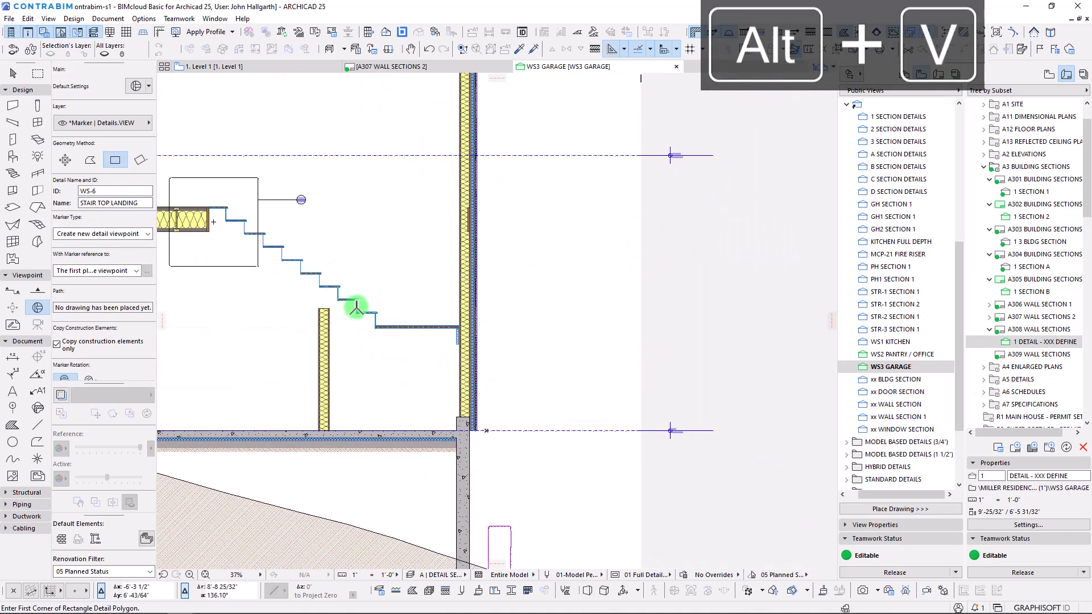
{"action": "scroll", "coordinate": [356, 307], "scroll_direction": "up", "scroll_amount": 2}
{"action": "left_click", "coordinate": [322, 267]}
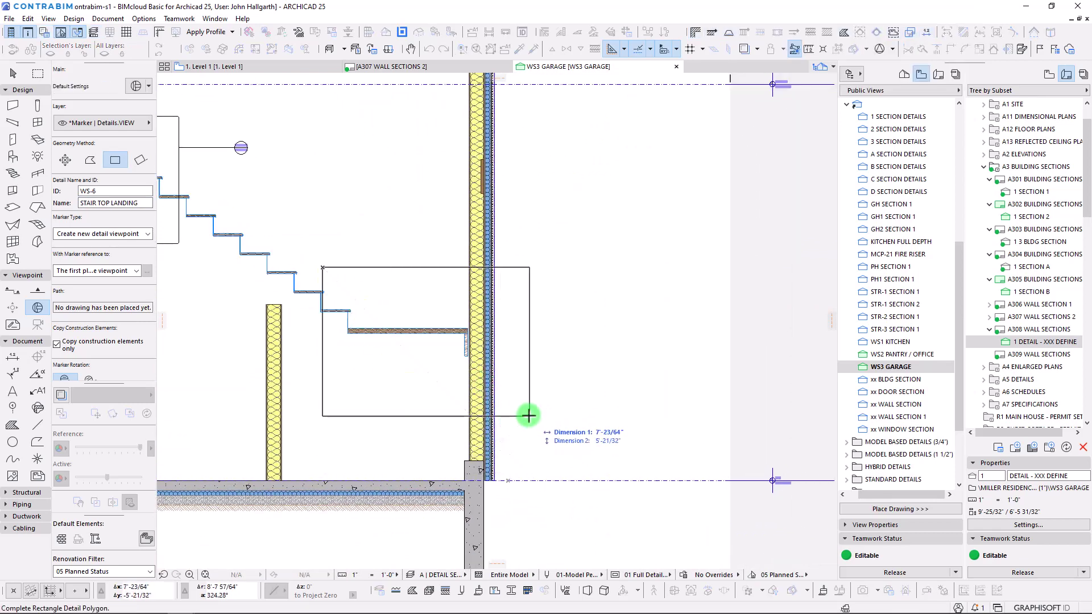
{"action": "left_click", "coordinate": [528, 415]}
{"action": "left_click", "coordinate": [522, 412]}
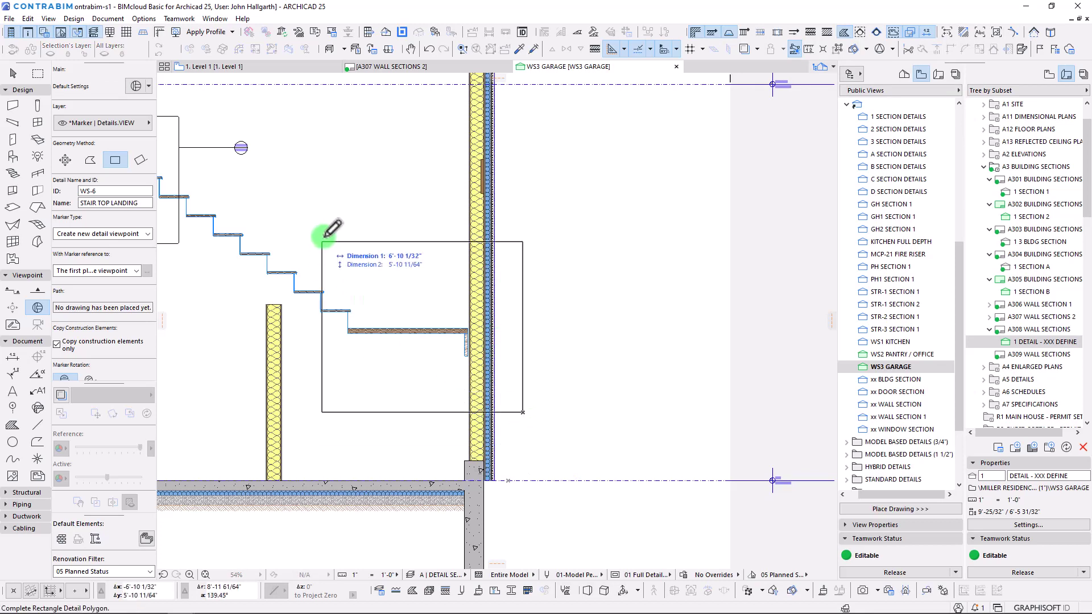
{"action": "left_click", "coordinate": [338, 228]}
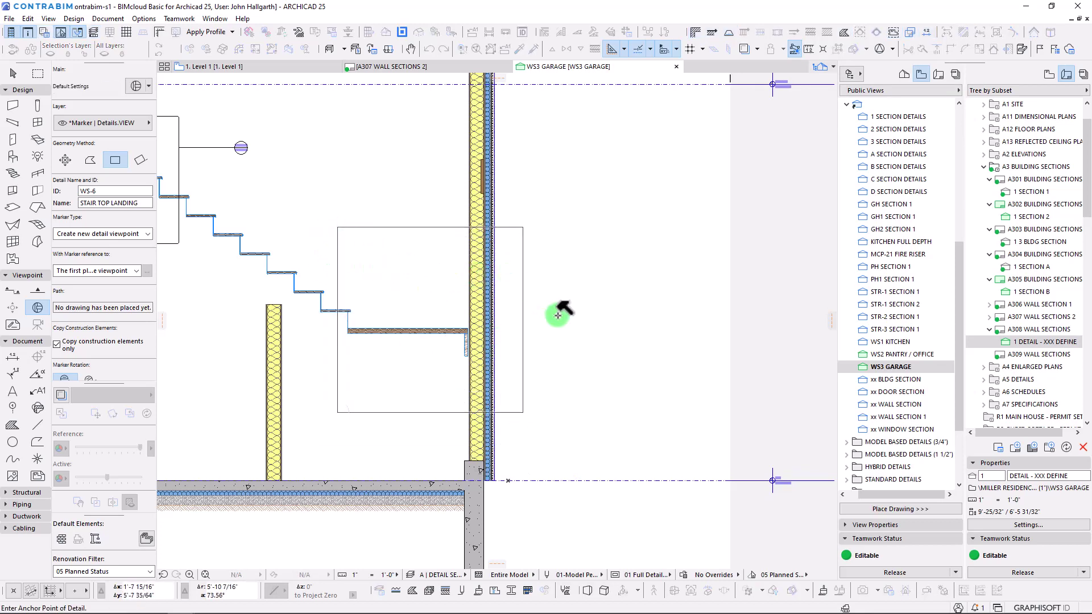
{"action": "left_click", "coordinate": [560, 307]}
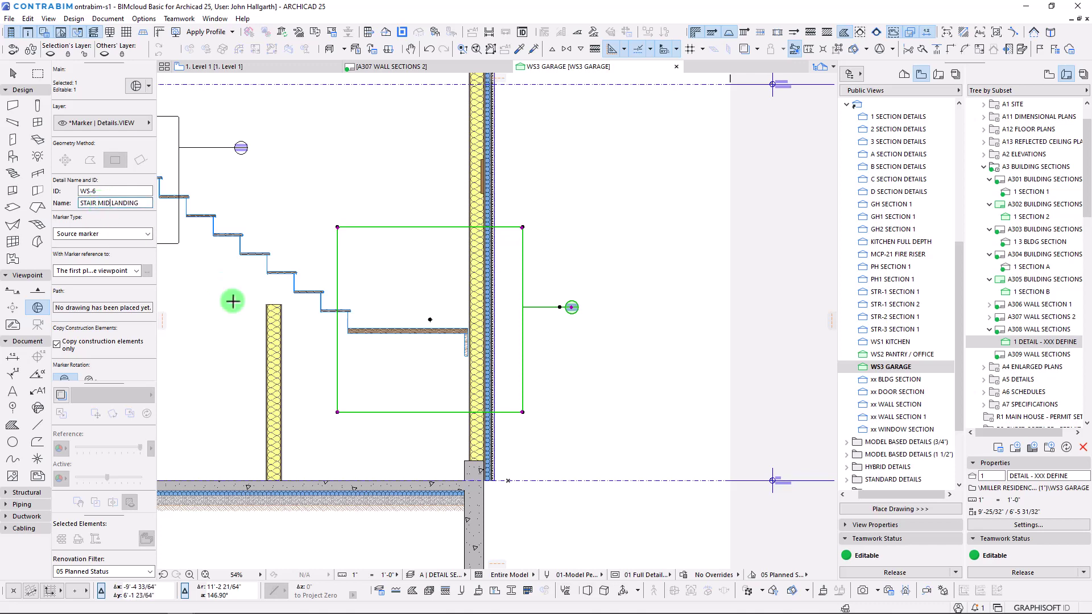
{"action": "scroll", "coordinate": [468, 354], "scroll_direction": "down", "scroll_amount": 4}
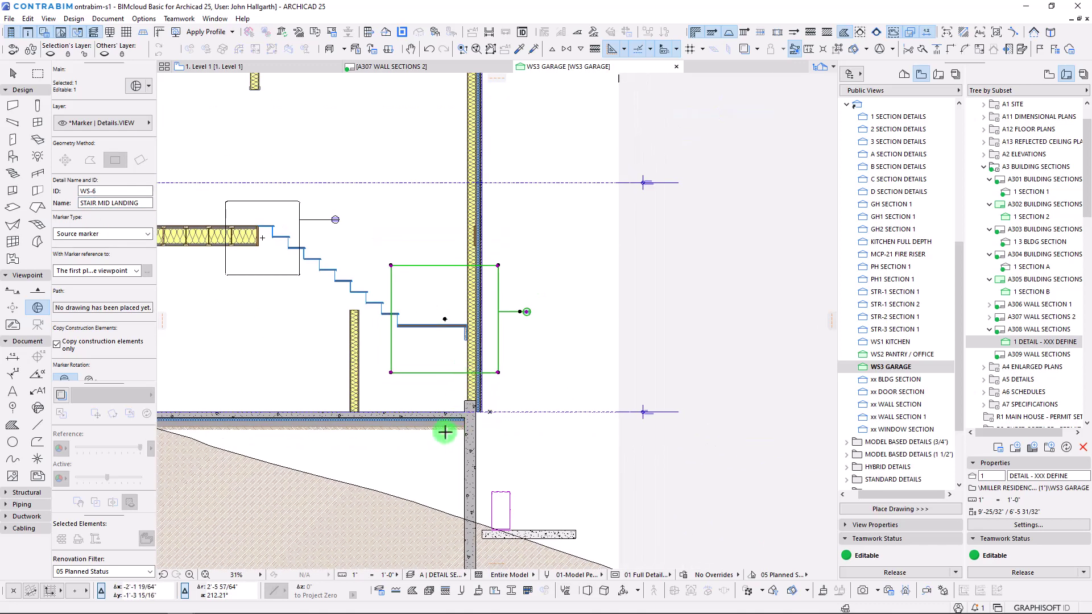
{"action": "key", "text": "Escape"}
Place vertical guide lines along both side edges of the stair mid landing's detail boundary
{"action": "middle_click_drag", "start_coordinate": [449, 363], "coordinate": [599, 330]}
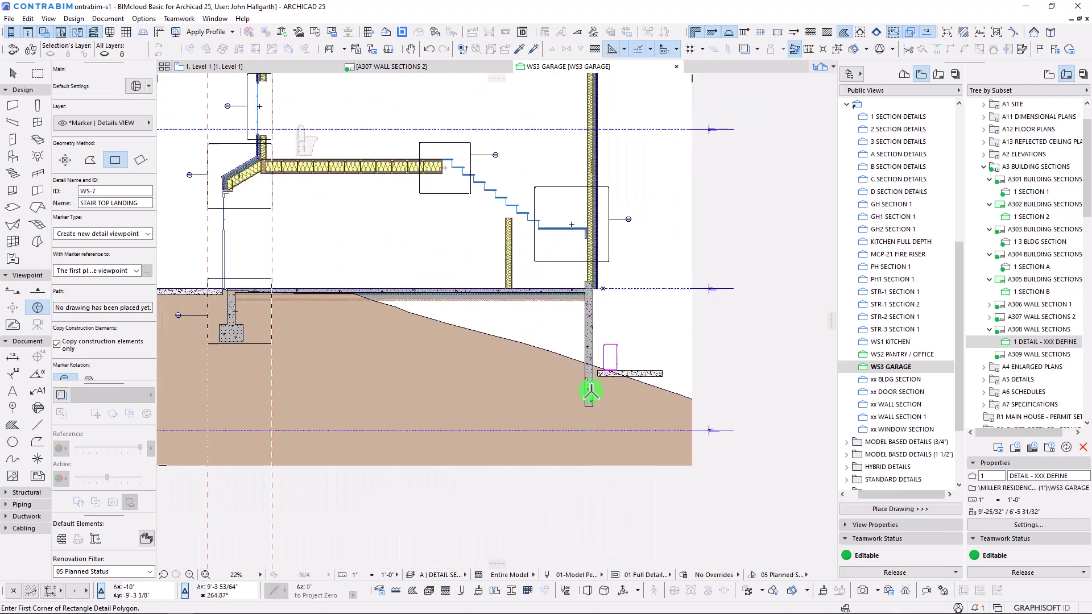
{"action": "scroll", "coordinate": [622, 318], "scroll_direction": "up", "scroll_amount": 3}
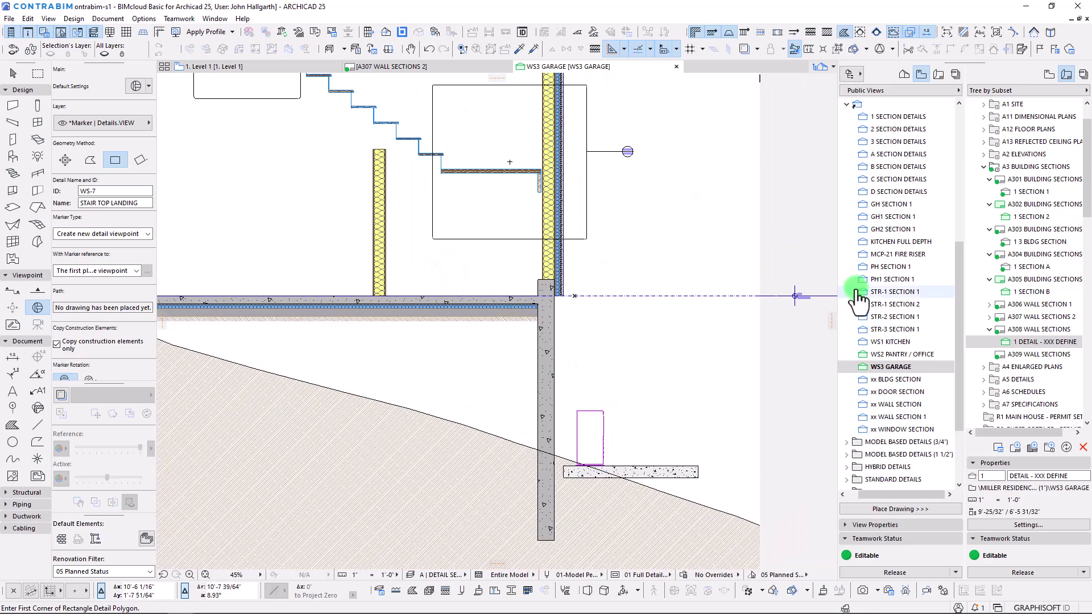
{"action": "left_click_drag", "start_coordinate": [829, 317], "coordinate": [587, 223]}
{"action": "left_click_drag", "start_coordinate": [830, 320], "coordinate": [432, 218]}
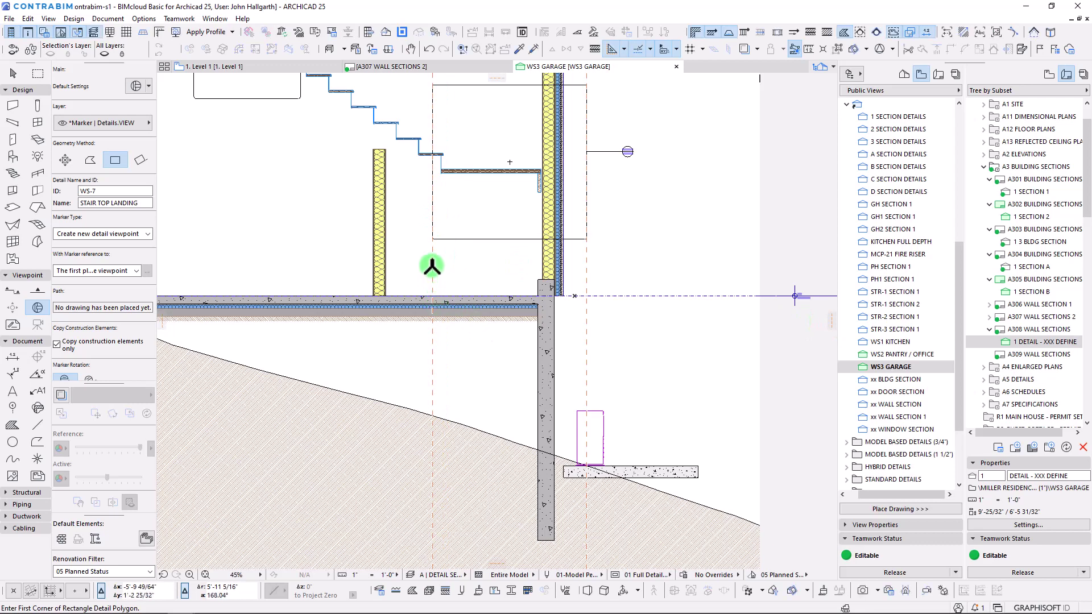
Draw a rectangular detail boundary from the inner guide line around the slab edge and foundation wall, with its marker on the exterior side
{"action": "left_click", "coordinate": [432, 265]}
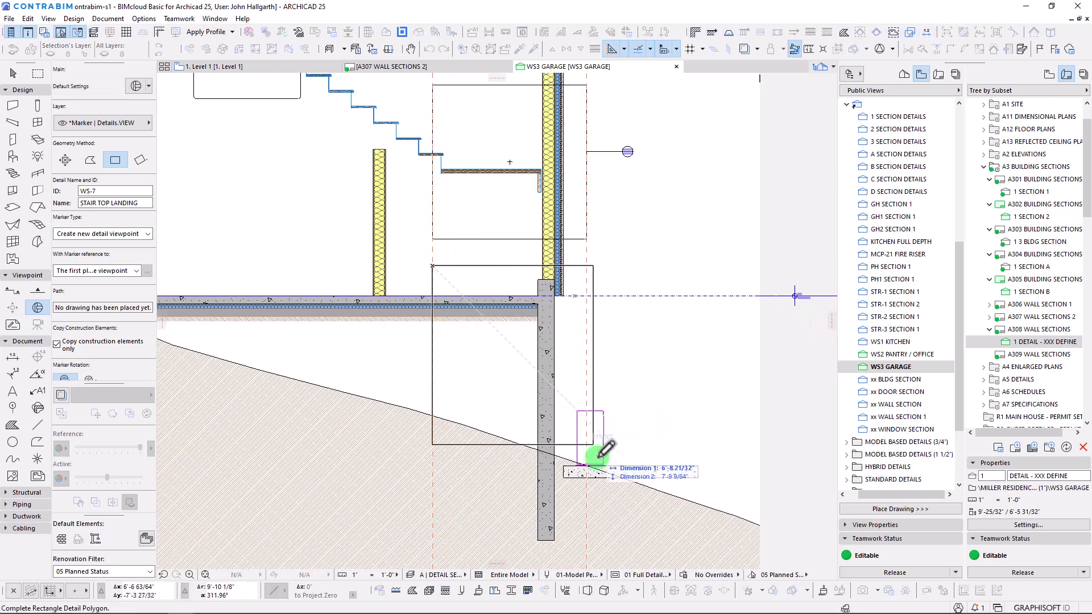
{"action": "left_click", "coordinate": [620, 501]}
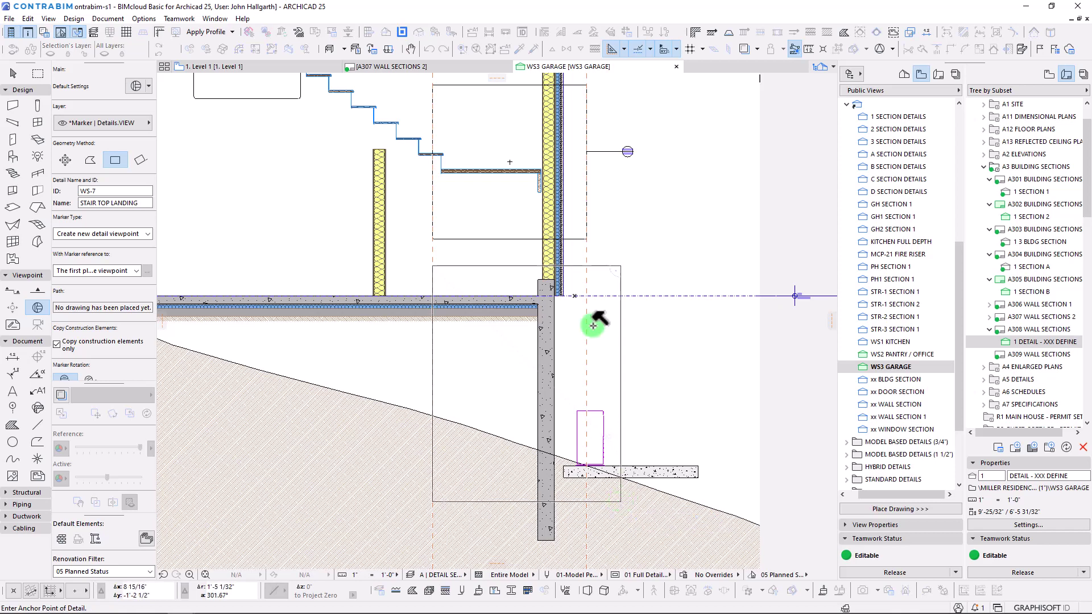
{"action": "left_click", "coordinate": [639, 362]}
Set the foundation wall detail marker's ID to WS-3 and its name to LOWER WALL, and deselect it
{"action": "scroll", "coordinate": [638, 362], "scroll_direction": "down", "scroll_amount": 3}
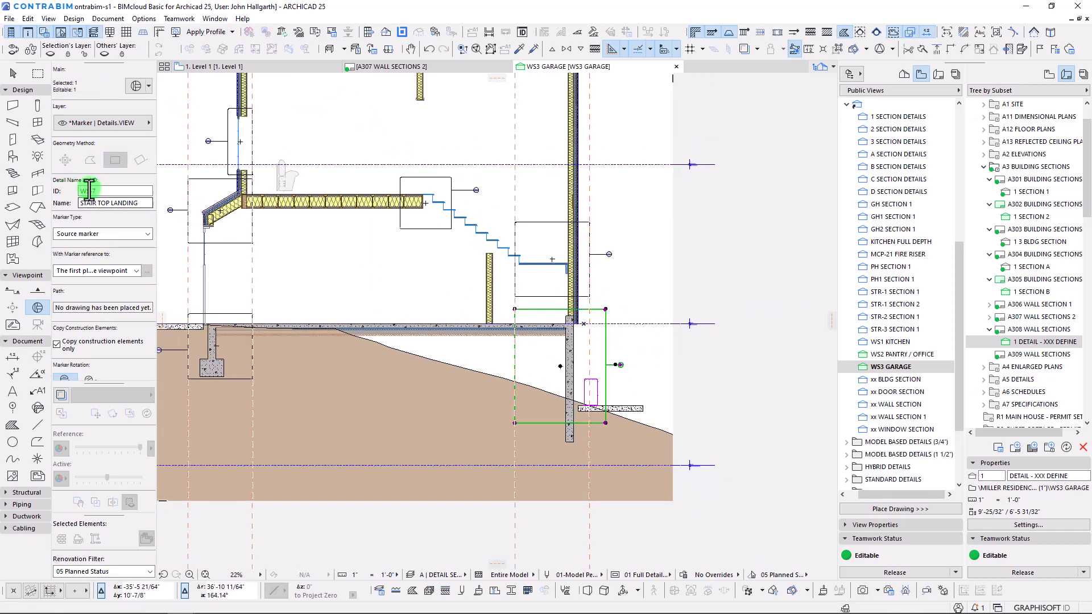
{"action": "left_click", "coordinate": [106, 191]}
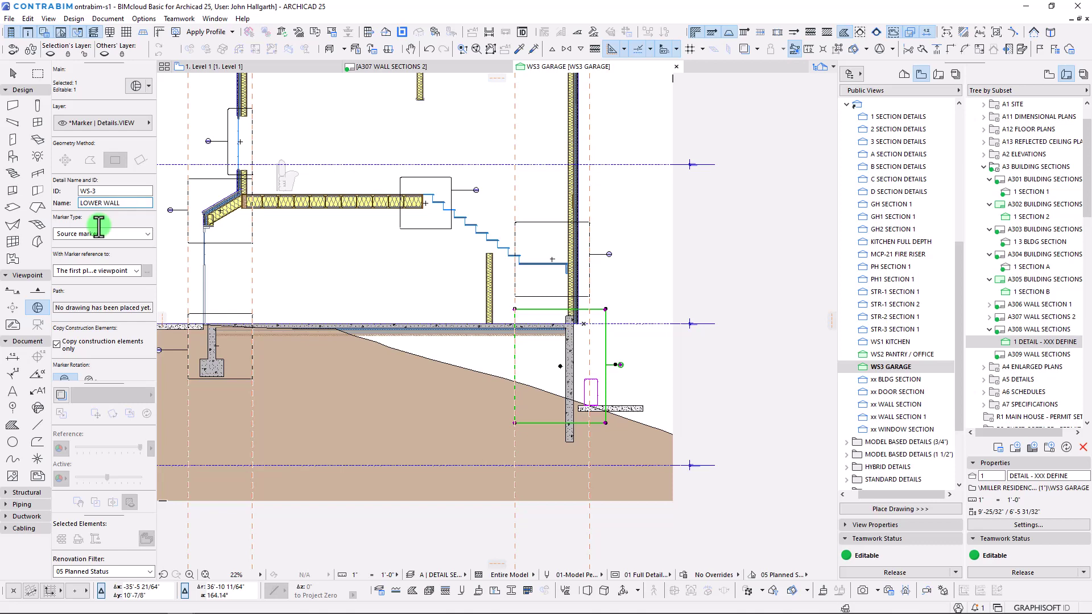
{"action": "scroll", "coordinate": [556, 182], "scroll_direction": "down", "scroll_amount": 2}
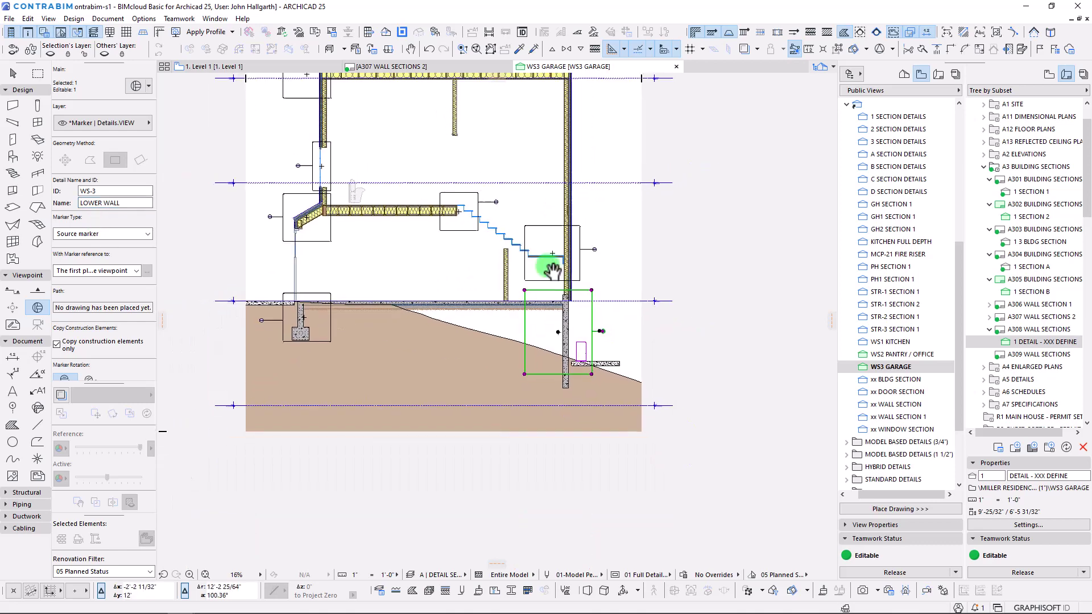
{"action": "key", "text": "Escape"}
Place horizontal guide lines along the gable detail's upper and lower edges and draw an aligned detail with exterior marker at the opposite roof edge
{"action": "scroll", "coordinate": [500, 212], "scroll_direction": "up", "scroll_amount": 3}
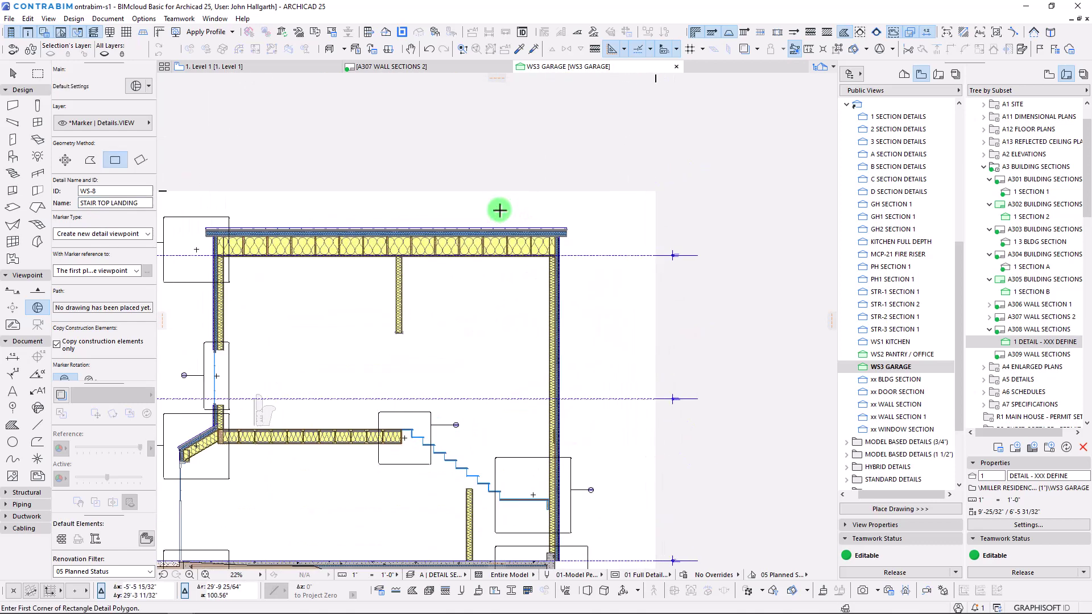
{"action": "left_click_drag", "start_coordinate": [502, 95], "coordinate": [179, 304]}
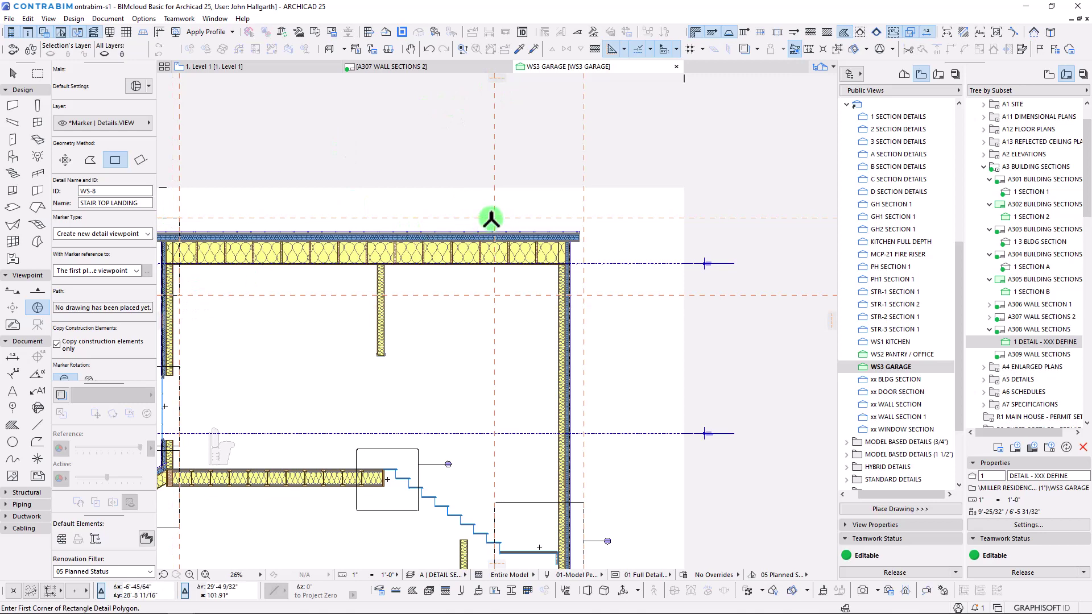
{"action": "left_click", "coordinate": [494, 218]}
{"action": "left_click", "coordinate": [583, 295]}
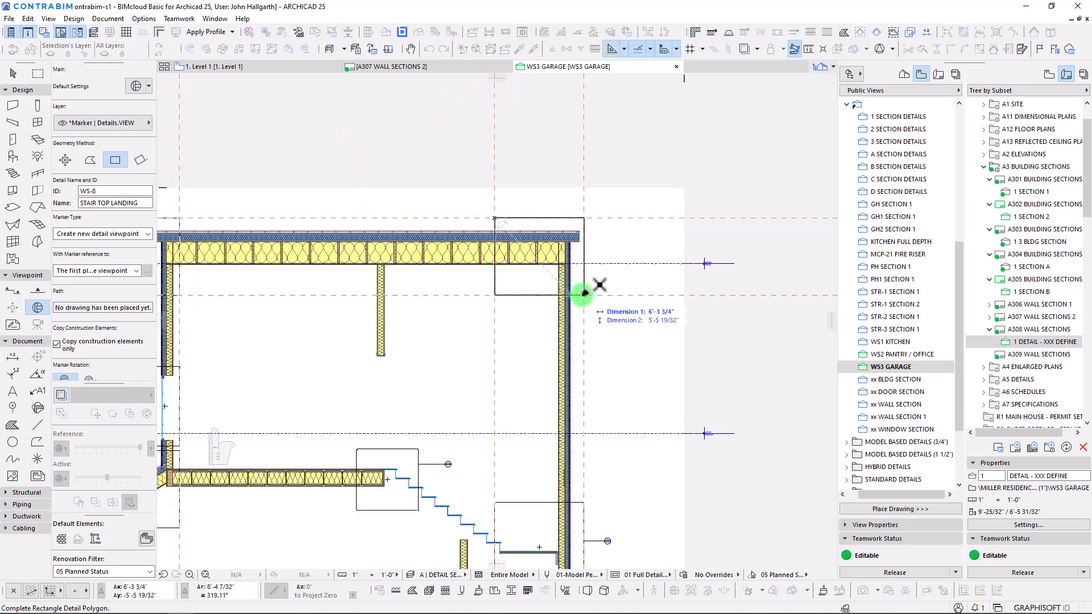
{"action": "left_click", "coordinate": [606, 251]}
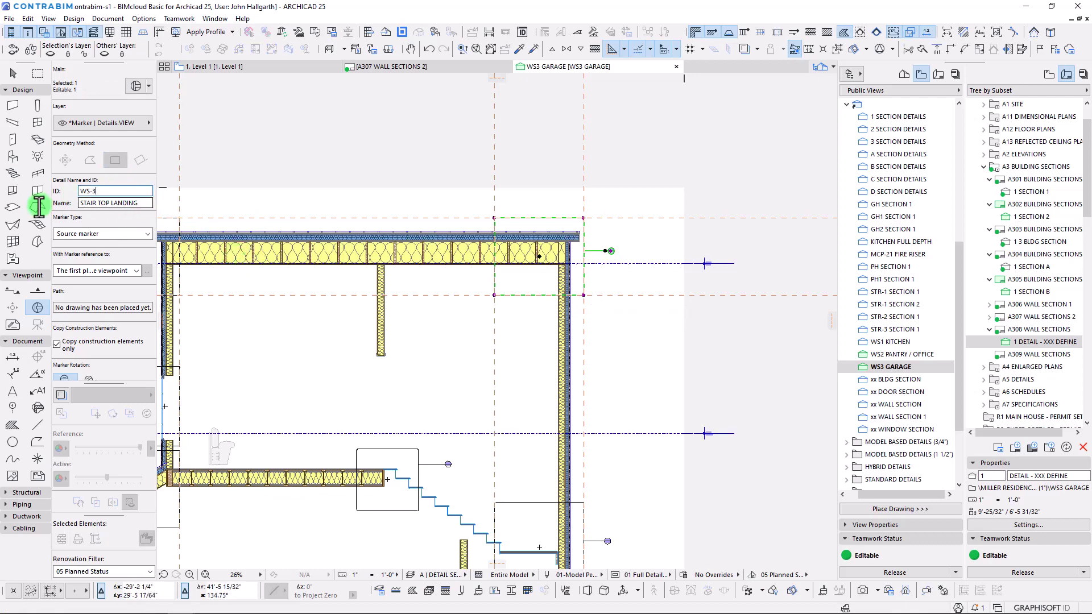
Set the opposite roof edge's detail marker to ID WS-3 and name GABLE DETAIL 2
{"action": "left_click_drag", "start_coordinate": [142, 204], "coordinate": [39, 207]}
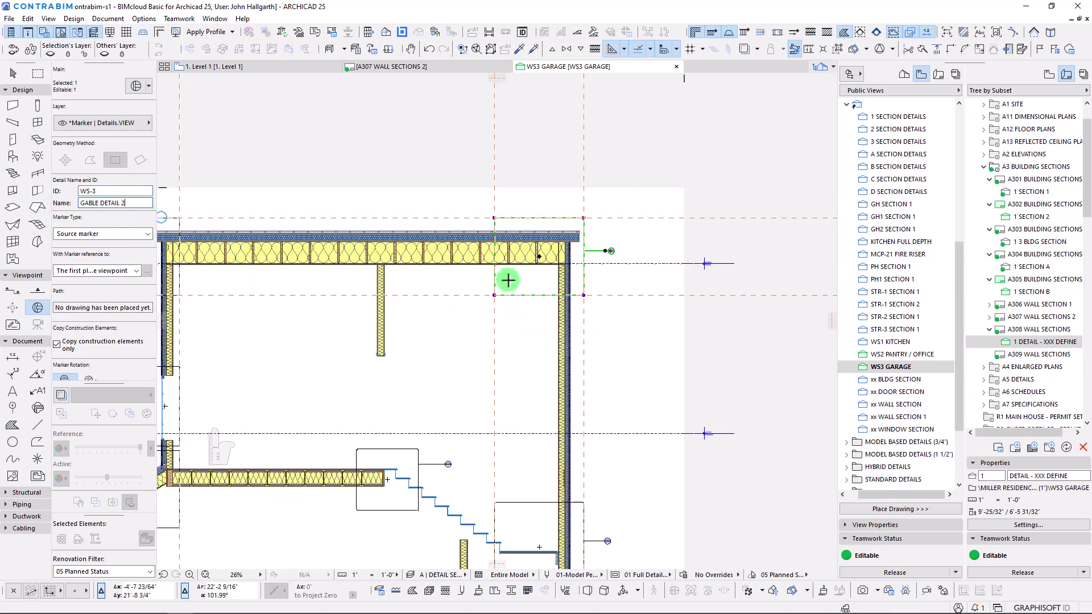
{"action": "scroll", "coordinate": [466, 317], "scroll_direction": "down", "scroll_amount": 4}
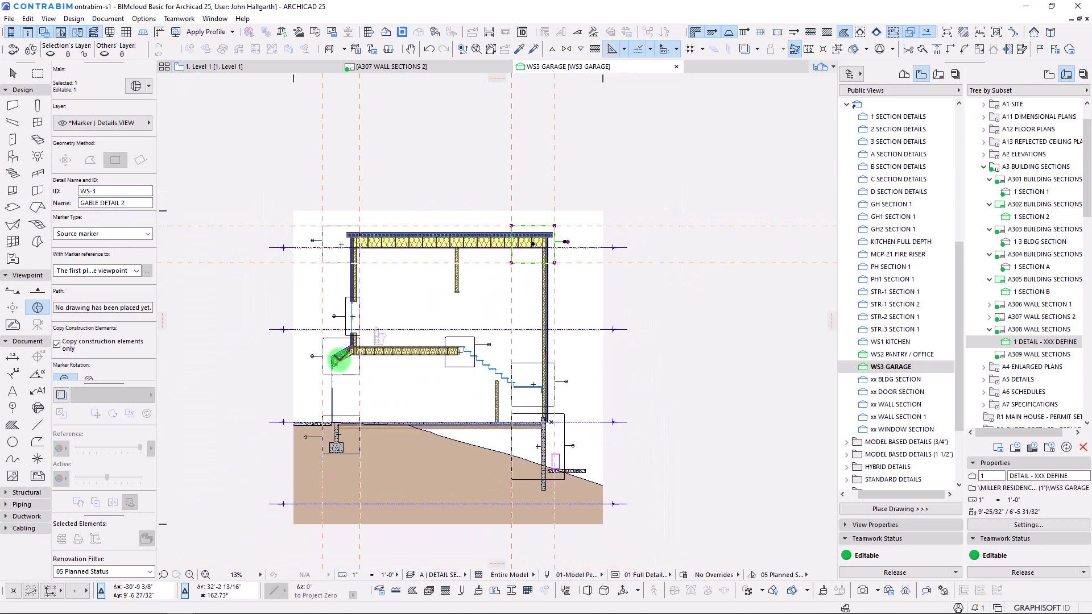
Deselect the gable detail marker and collapse the DETAILS folder among the saved views
{"action": "scroll", "coordinate": [447, 352], "scroll_direction": "up", "scroll_amount": 2}
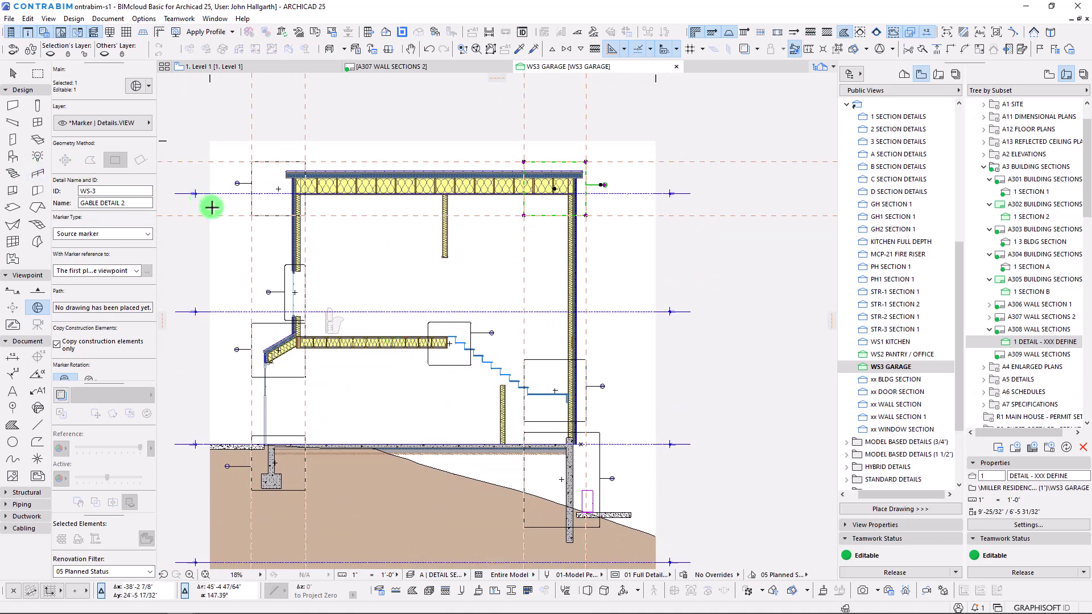
{"action": "middle_click_drag", "start_coordinate": [346, 243], "coordinate": [340, 253]}
{"action": "key", "text": "Escape"}
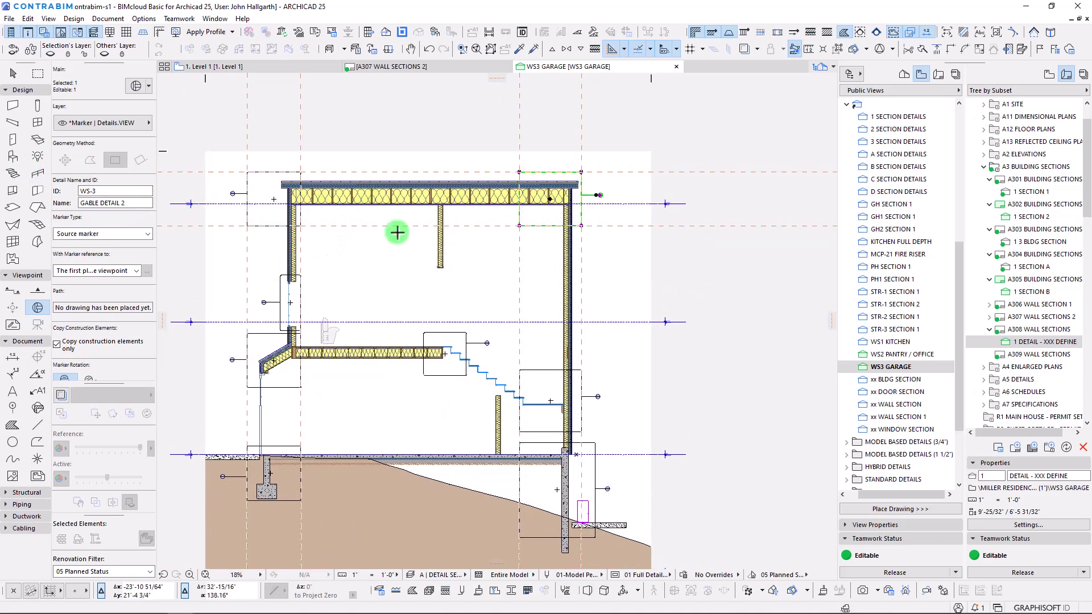
{"action": "left_click", "coordinate": [856, 107]}
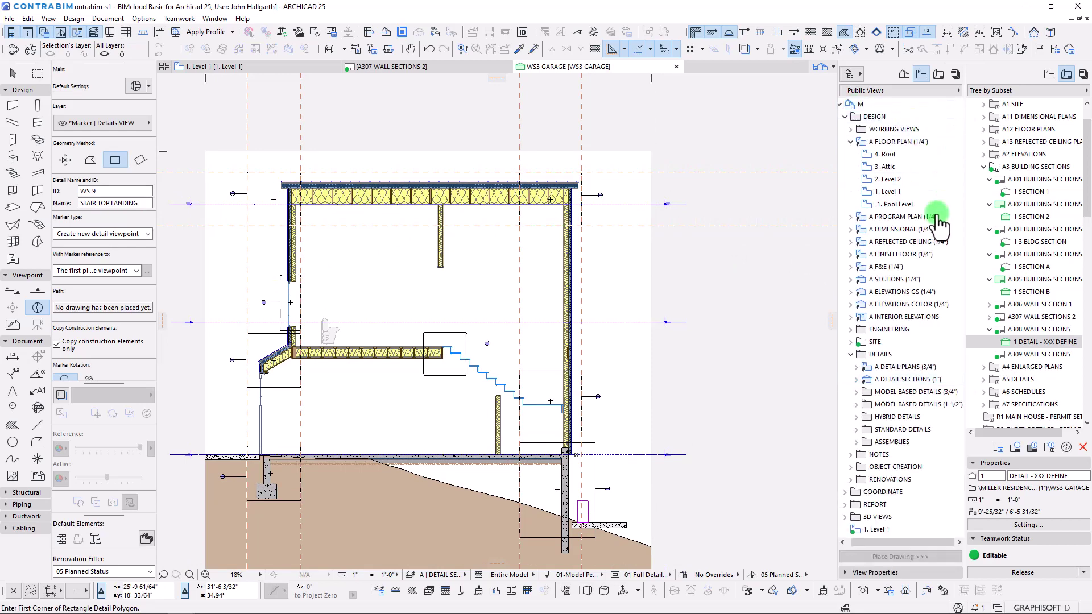
{"action": "left_click", "coordinate": [857, 356]}
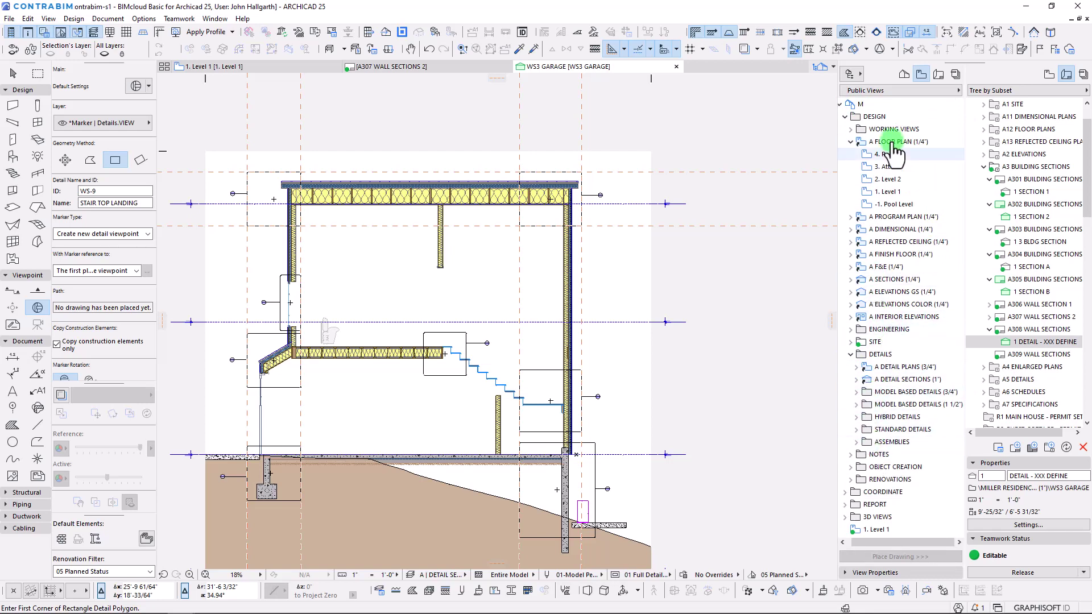
{"action": "left_click", "coordinate": [851, 355]}
{"action": "mouse_move", "coordinate": [634, 319]}
{"action": "middle_mouse_down"}
{"action": "mouse_move", "coordinate": [643, 295]}
{"action": "mouse_move", "coordinate": [669, 289]}
{"action": "middle_mouse_up"}
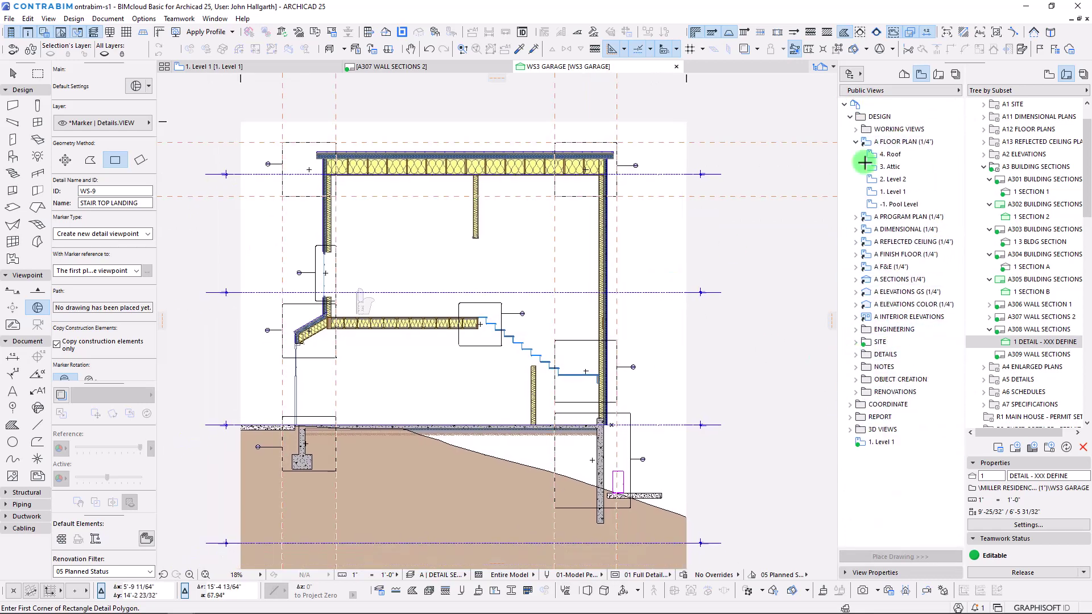
Switch the navigator to the project map, collapse the Sections list and expand the Details list to check the new WS details
{"action": "left_click", "coordinate": [904, 75]}
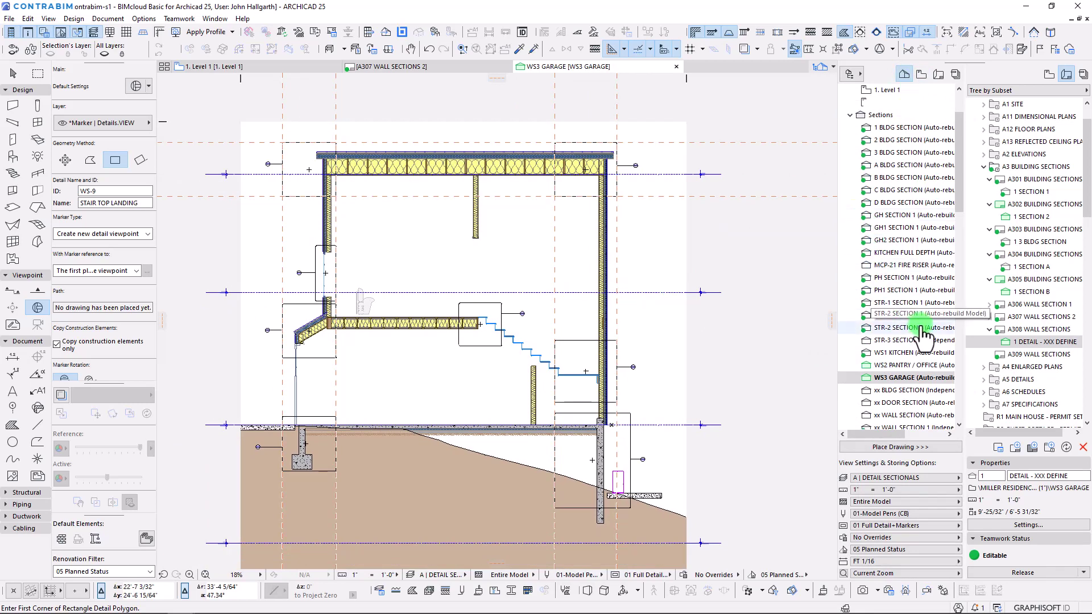
{"action": "left_click", "coordinate": [851, 116]}
{"action": "left_click", "coordinate": [851, 216]}
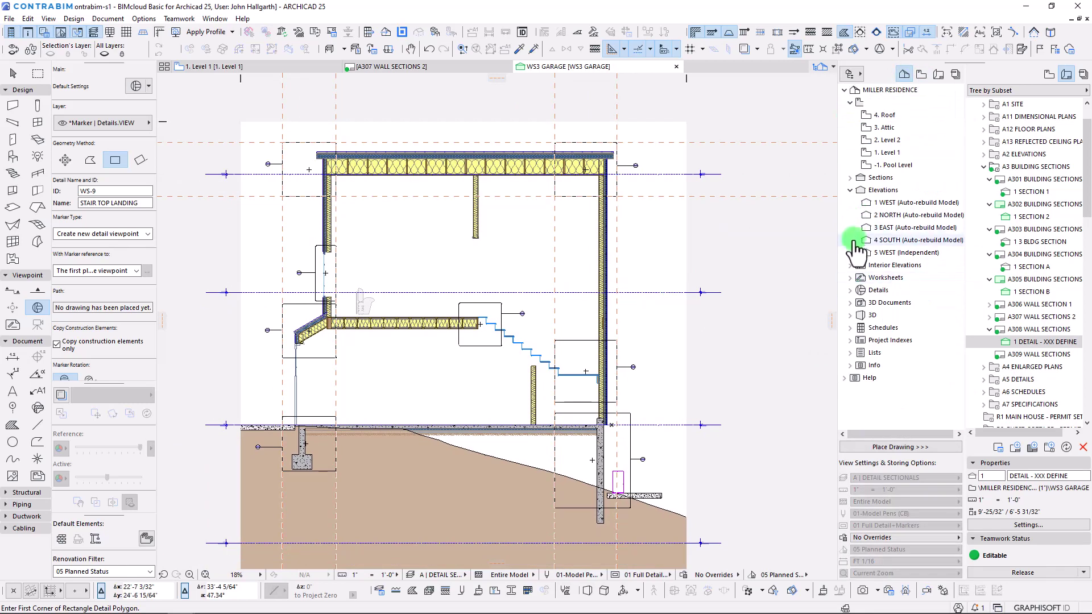
{"action": "left_click", "coordinate": [851, 291]}
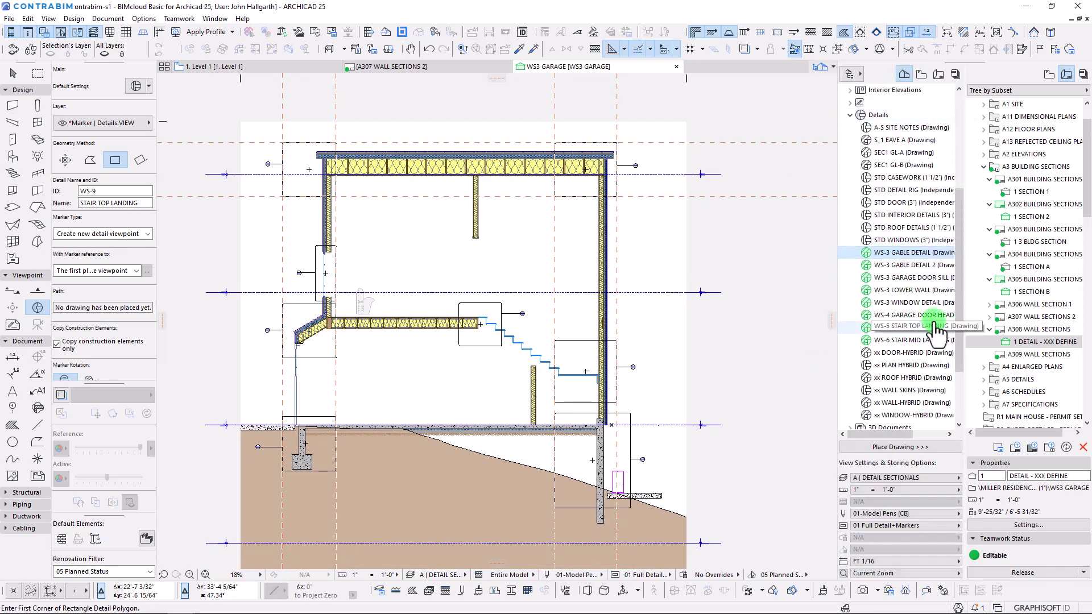
{"action": "left_click", "coordinate": [906, 341]}
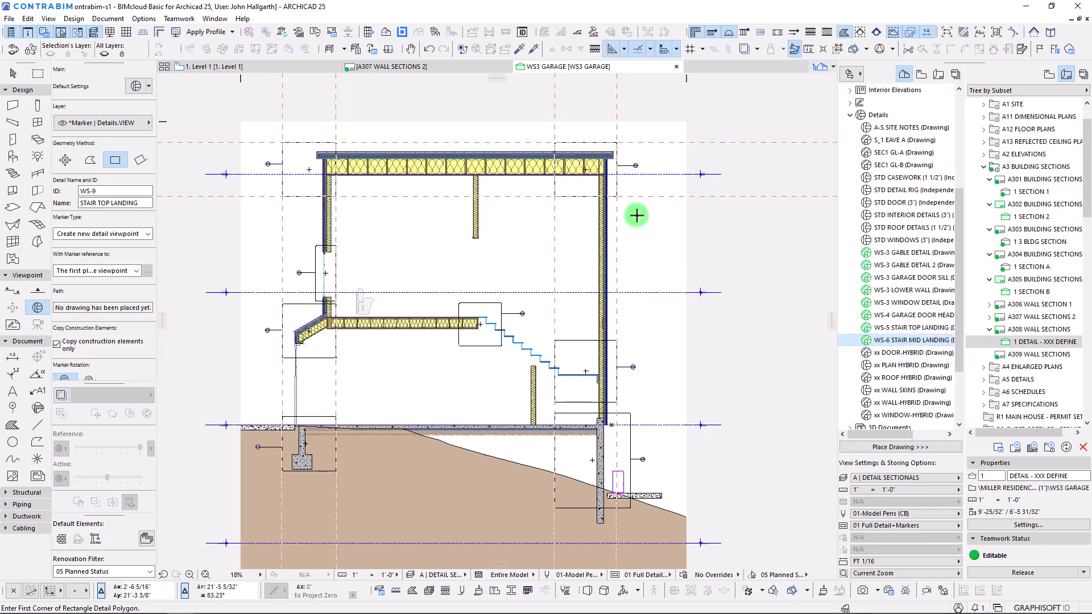
Set the IDs of the stair mid landing, garage door header and stair top landing detail markers to WS-3
{"action": "middle_click_drag", "start_coordinate": [636, 215], "coordinate": [614, 221]}
{"action": "scroll", "coordinate": [871, 318], "scroll_direction": "up", "scroll_amount": 2}
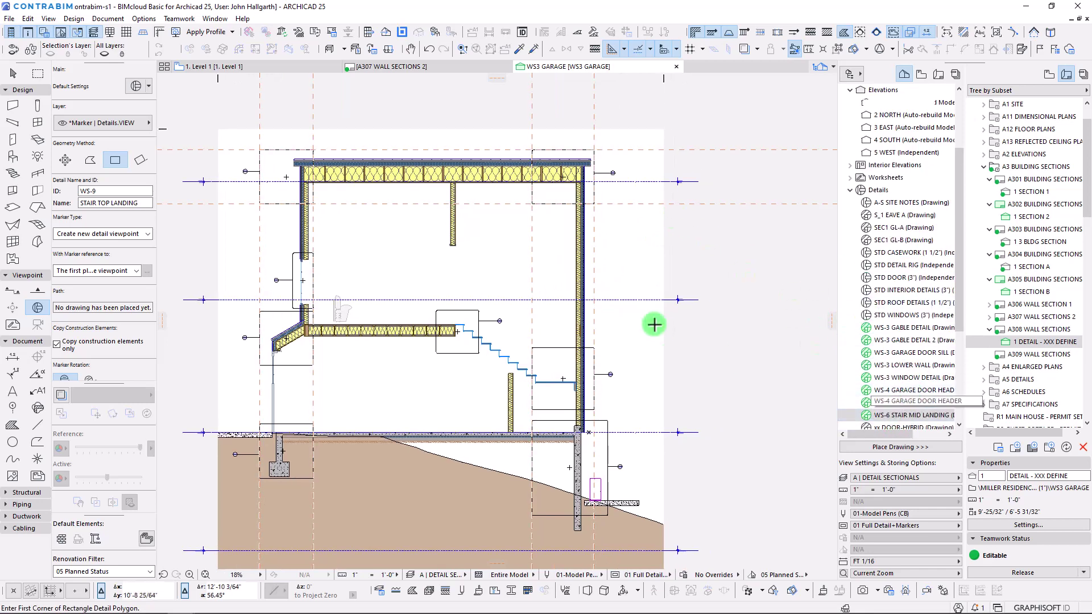
{"action": "middle_click_drag", "start_coordinate": [616, 343], "coordinate": [615, 298]}
{"action": "key", "text": "Escape"}
{"action": "left_click", "coordinate": [564, 303]}
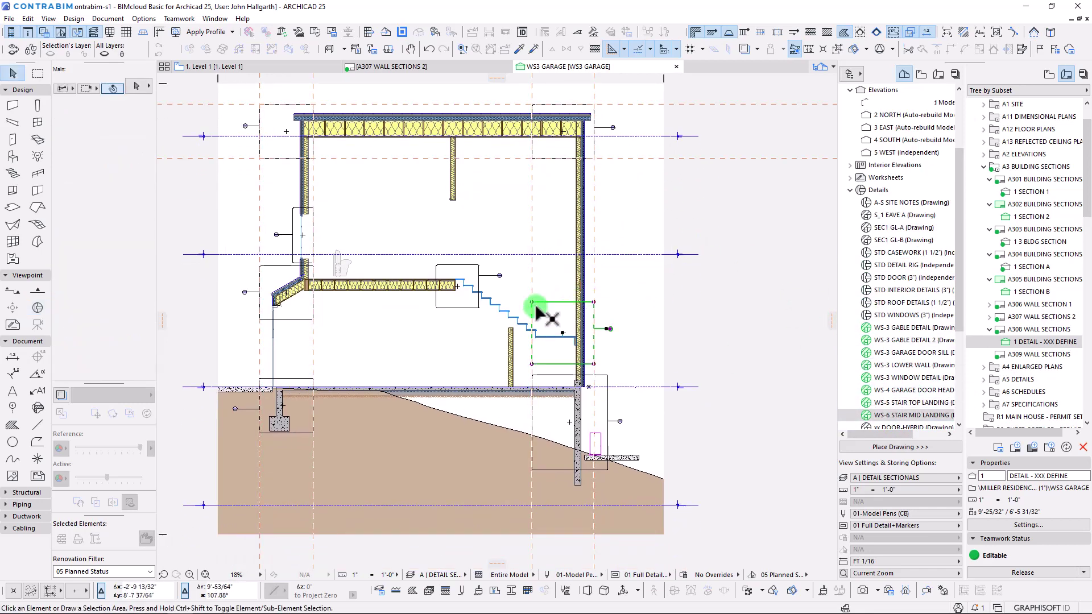
{"action": "left_click", "coordinate": [96, 256]}
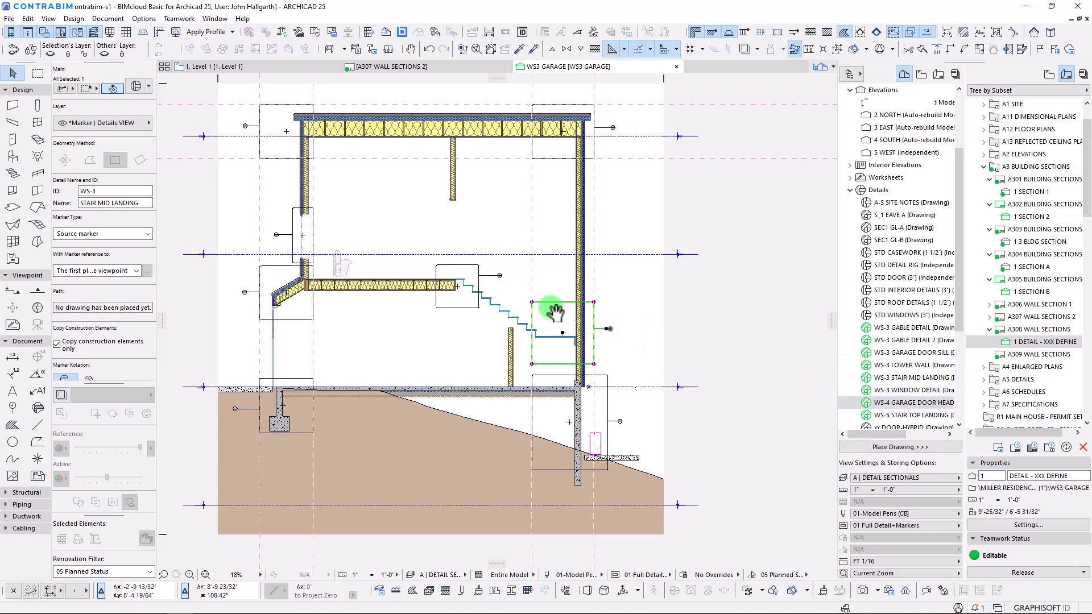
{"action": "left_click", "coordinate": [275, 278]}
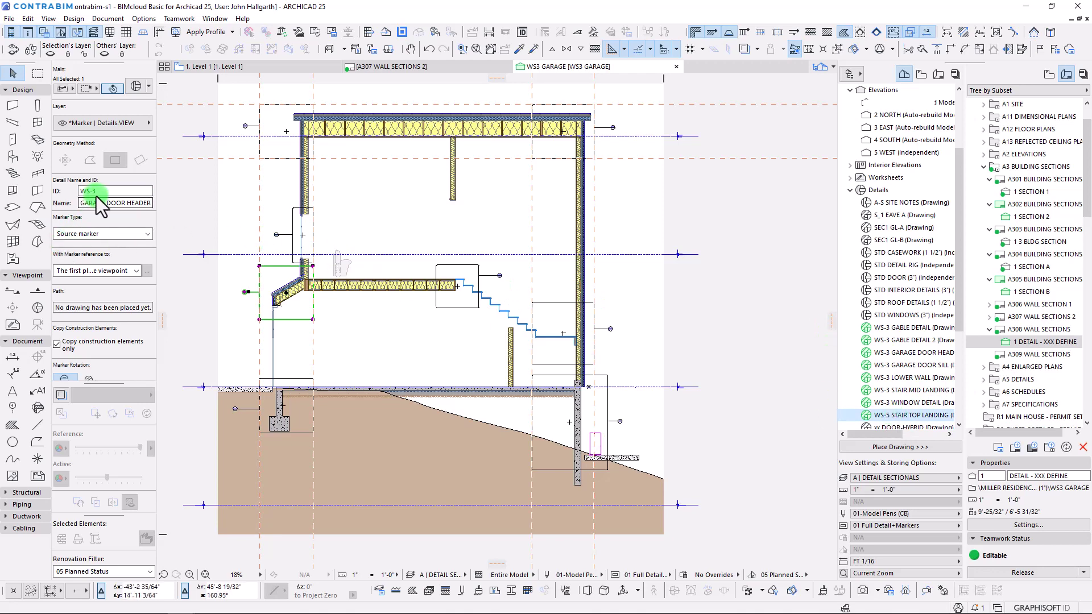
{"action": "left_click", "coordinate": [479, 272]}
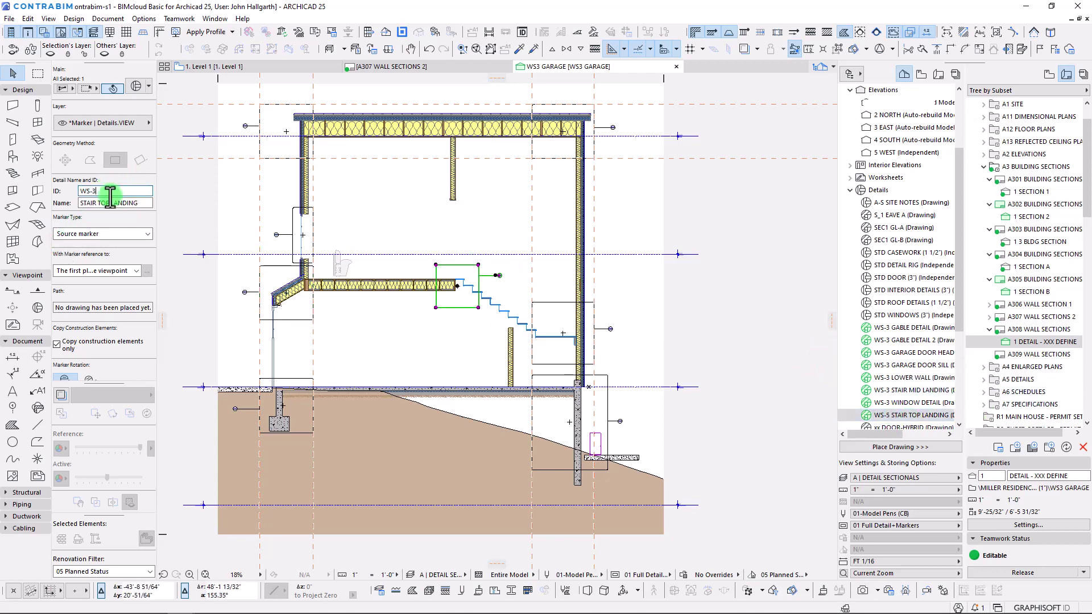
{"action": "key", "text": "Return"}
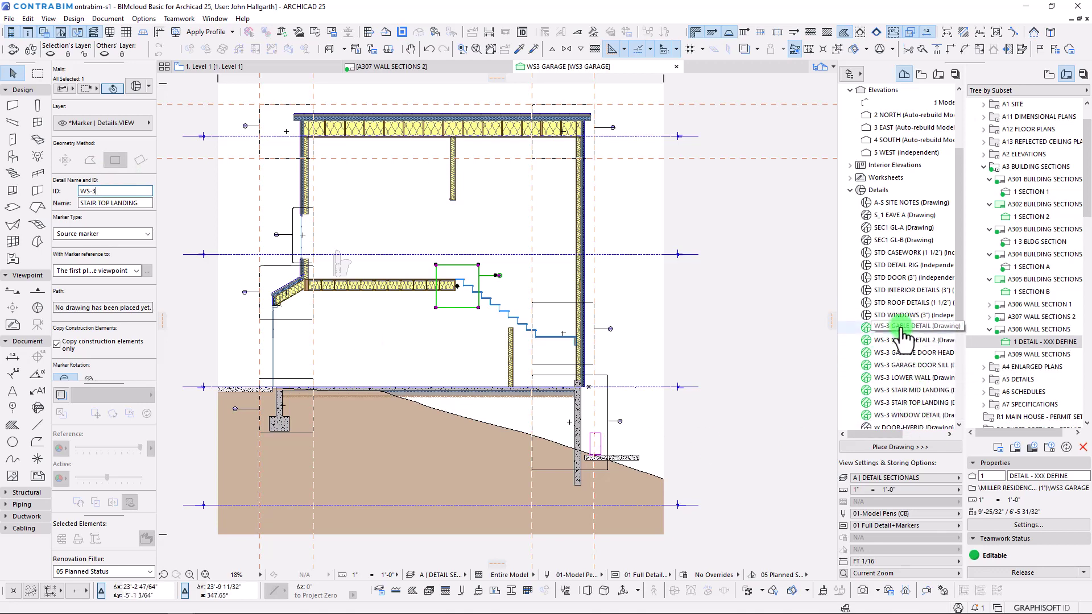
Review the WS-3 details in the project map by highlighting the range from GABLE DETAIL to WINDOW DETAIL
{"action": "middle_click_drag", "start_coordinate": [517, 311], "coordinate": [518, 326]}
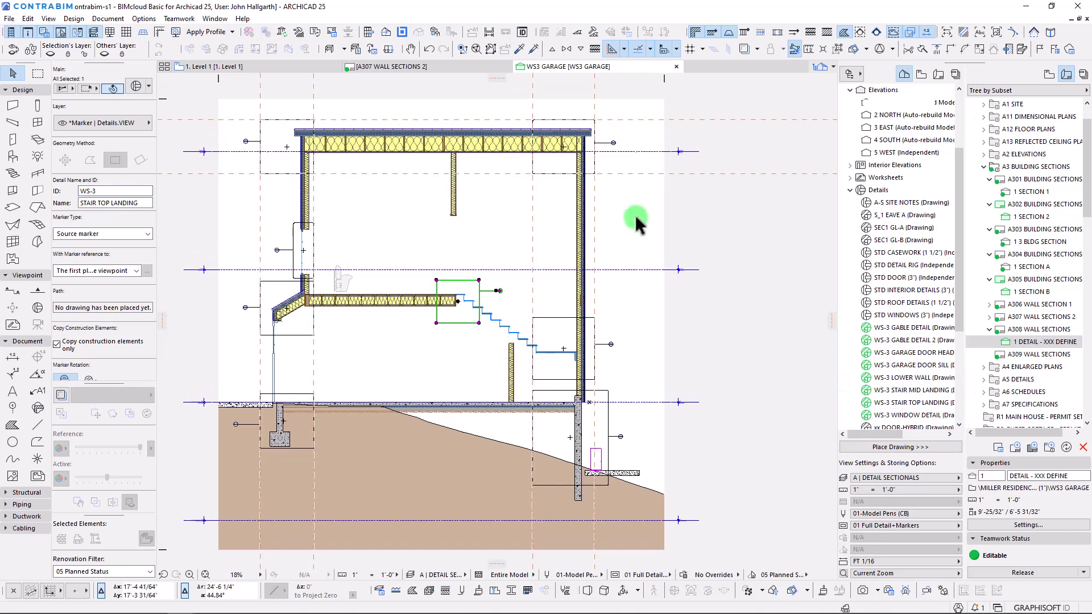
{"action": "scroll", "coordinate": [904, 375], "scroll_direction": "down", "scroll_amount": 1}
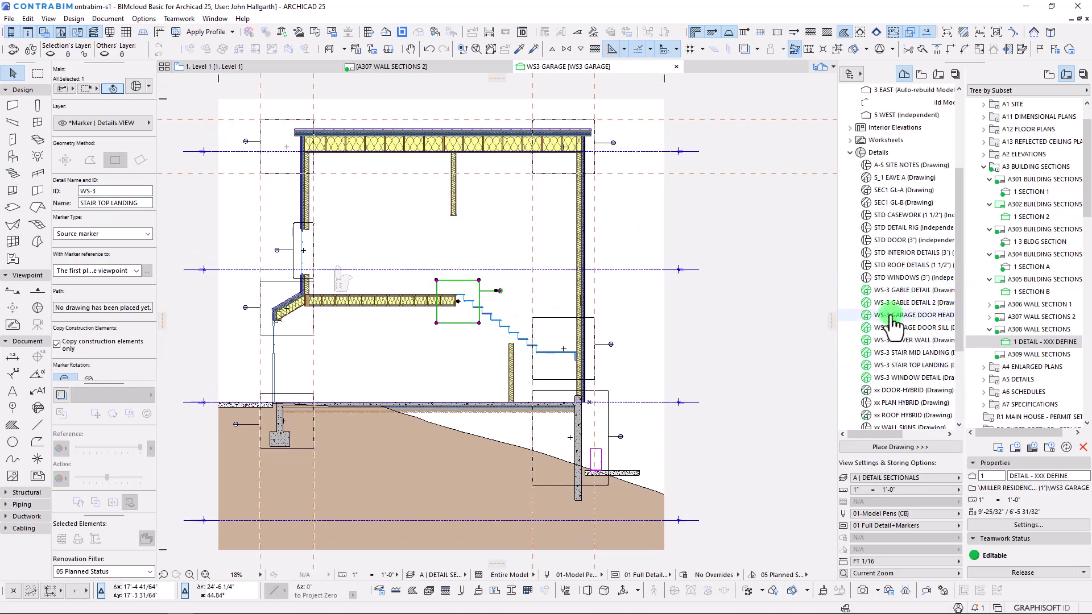
{"action": "left_click", "coordinate": [896, 290]}
{"action": "left_click", "coordinate": [896, 378], "text": "shift"}
{"action": "left_click_drag", "start_coordinate": [895, 377], "coordinate": [885, 272]}
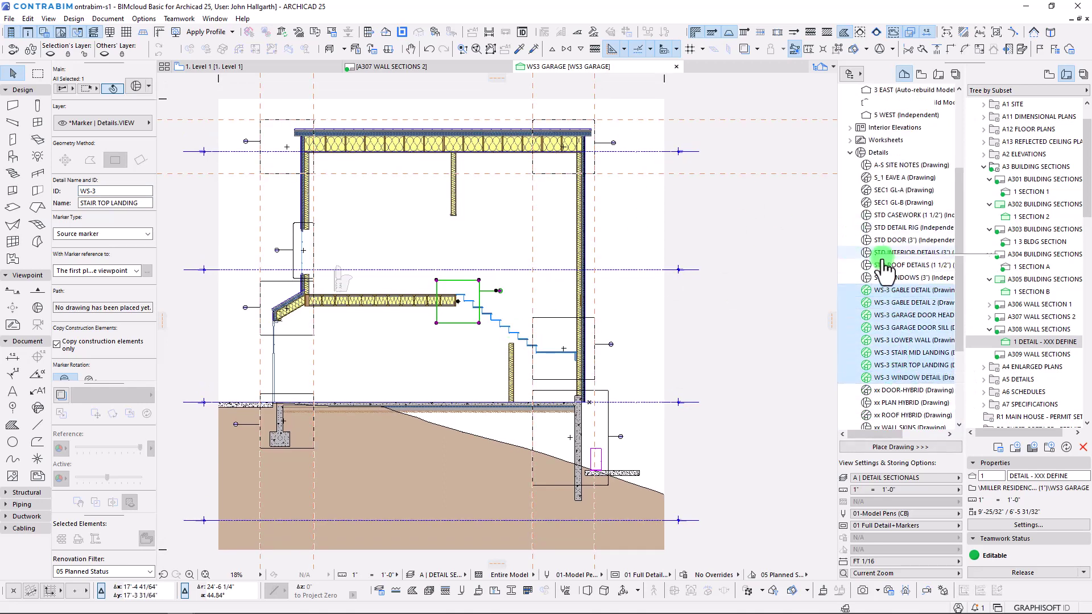
{"action": "left_click", "coordinate": [893, 293]}
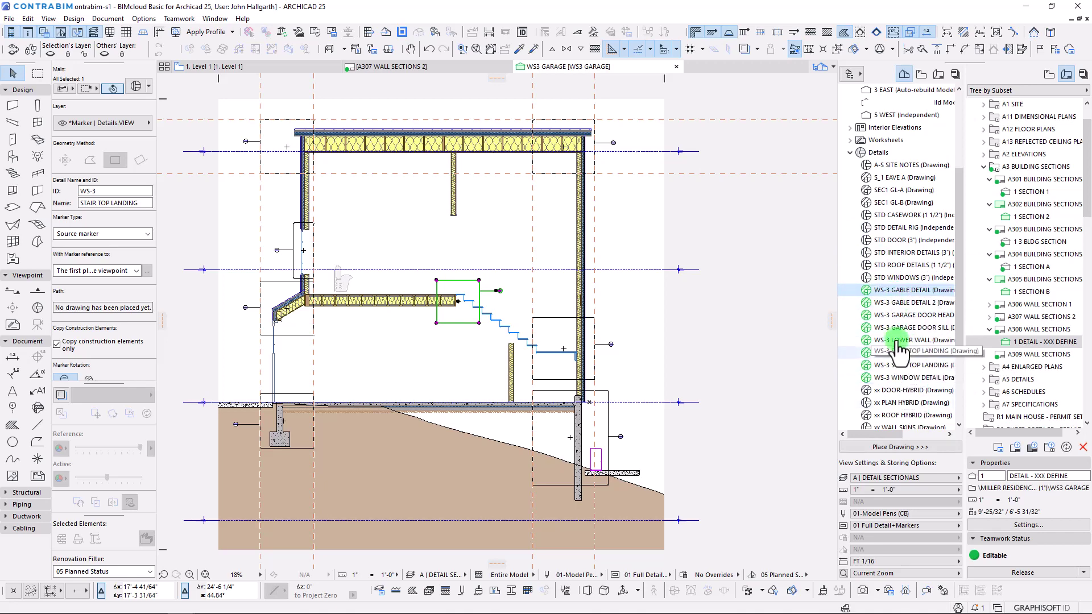
Open the WS-3 GARAGE DOOR SILL detail, send its earth fill to the back of the display order, and deselect it
{"action": "left_click", "coordinate": [897, 328]}
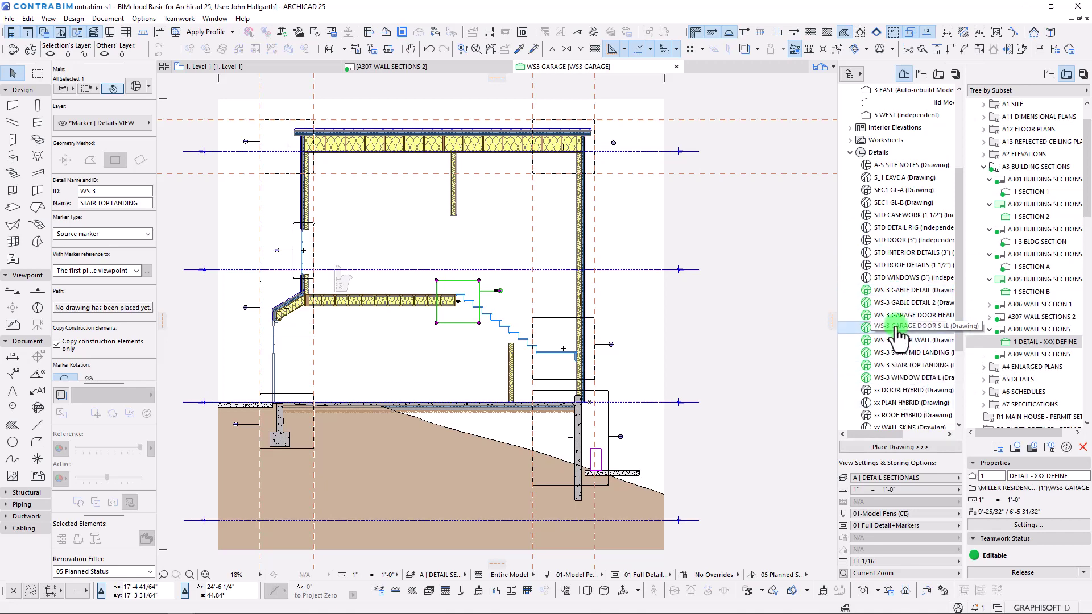
{"action": "double_click", "coordinate": [897, 330]}
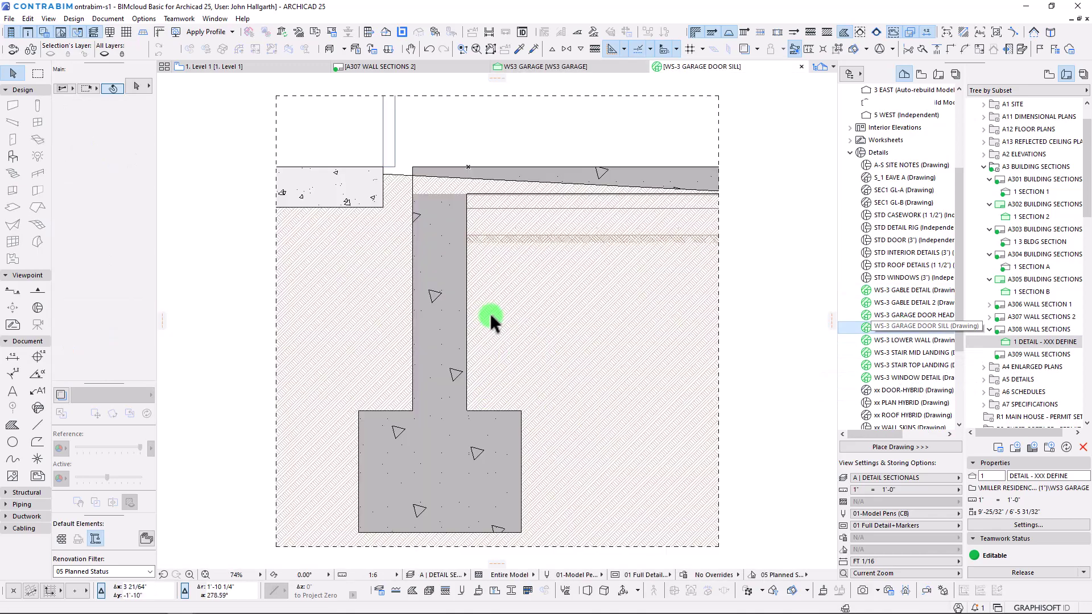
{"action": "scroll", "coordinate": [353, 315], "scroll_direction": "down", "scroll_amount": 2}
{"action": "left_click", "coordinate": [338, 333]}
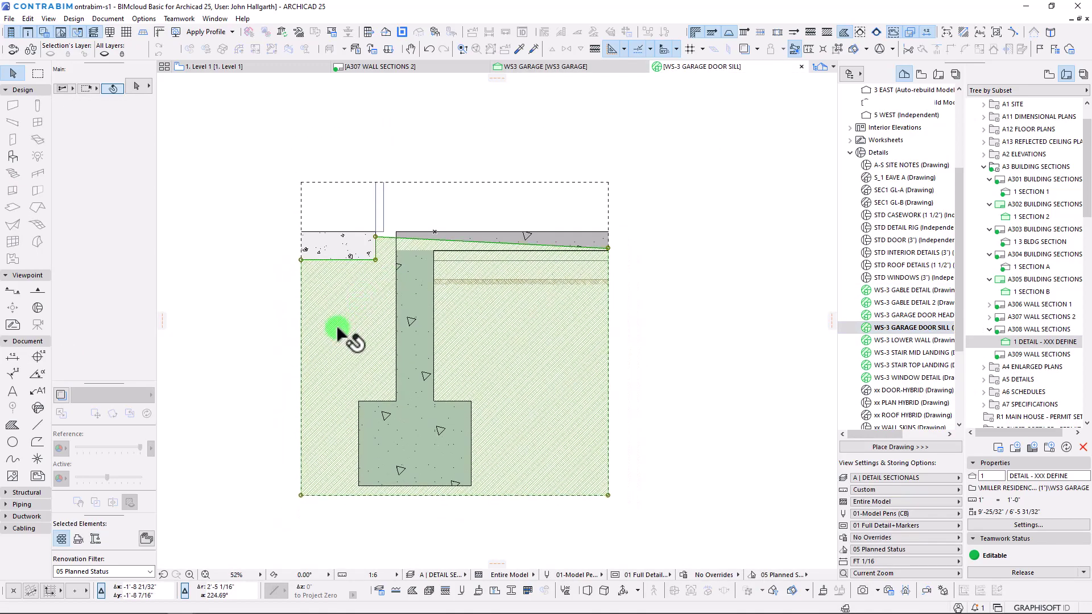
{"action": "right_click", "coordinate": [334, 326]}
{"action": "mouse_move", "coordinate": [411, 443]}
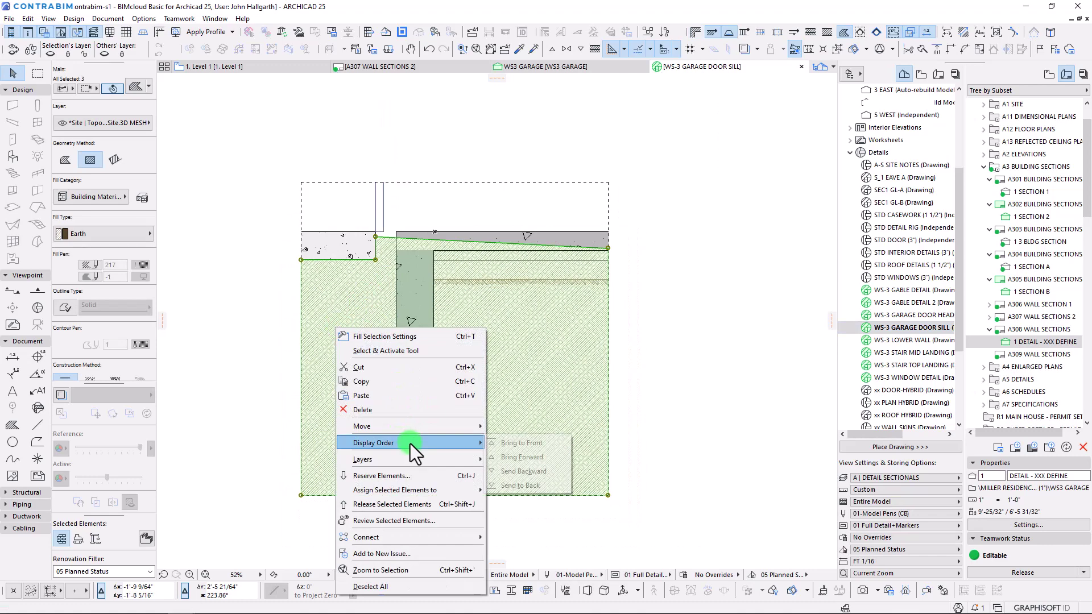
{"action": "left_click", "coordinate": [519, 485]}
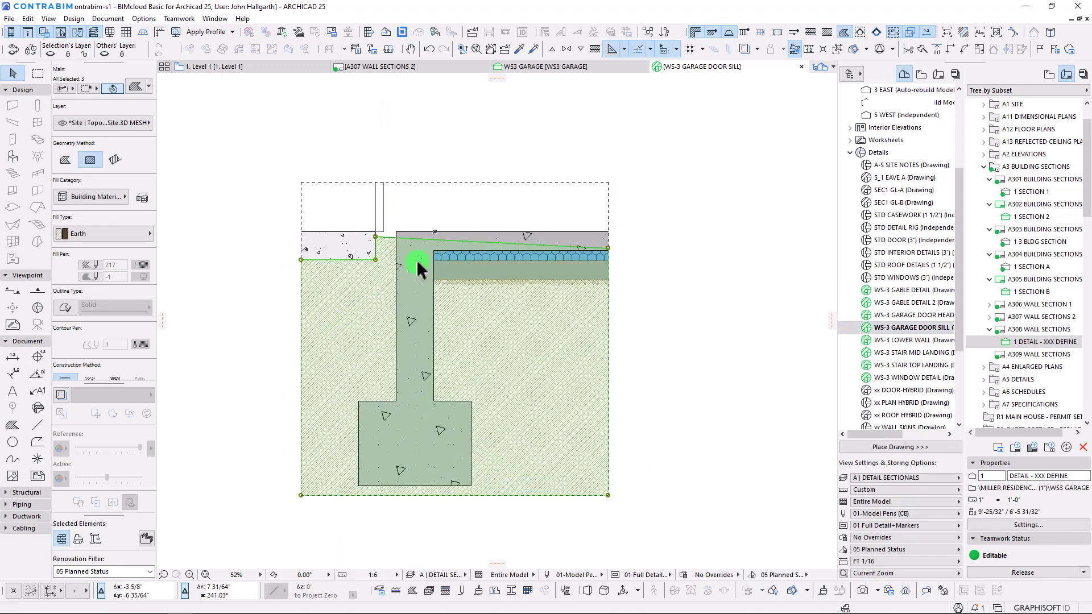
{"action": "key", "text": "Escape"}
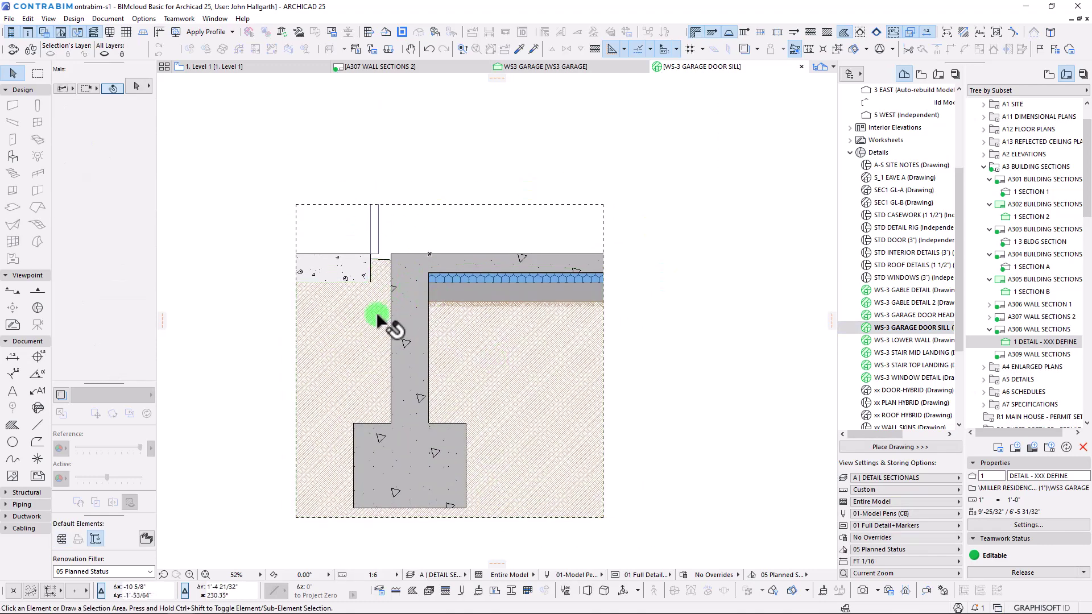
{"action": "scroll", "coordinate": [378, 321], "scroll_direction": "up", "scroll_amount": 3}
{"action": "left_click", "coordinate": [356, 232]}
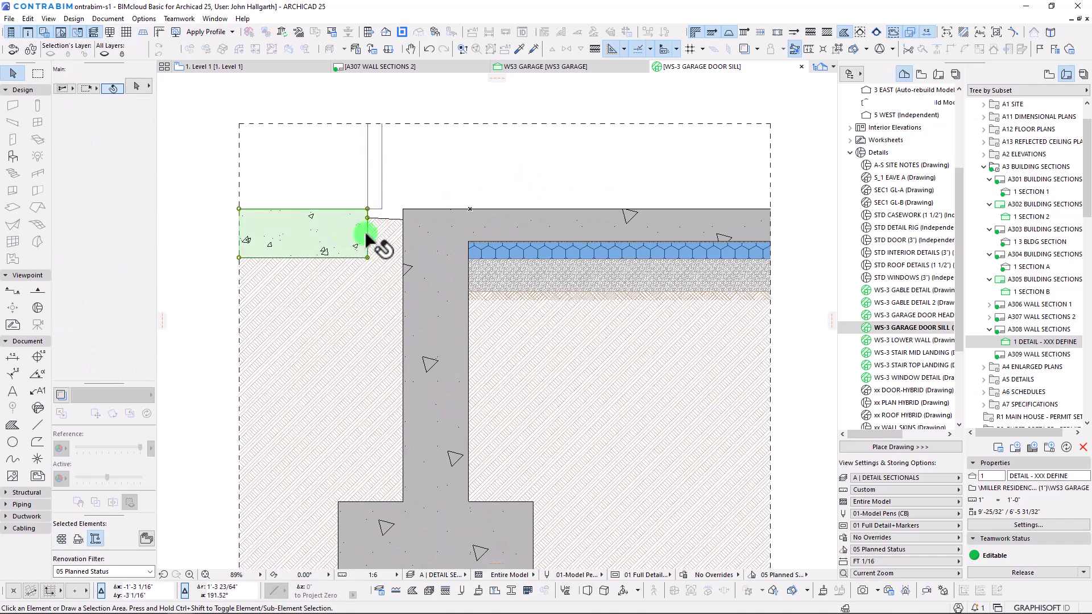
{"action": "left_click", "coordinate": [369, 235]}
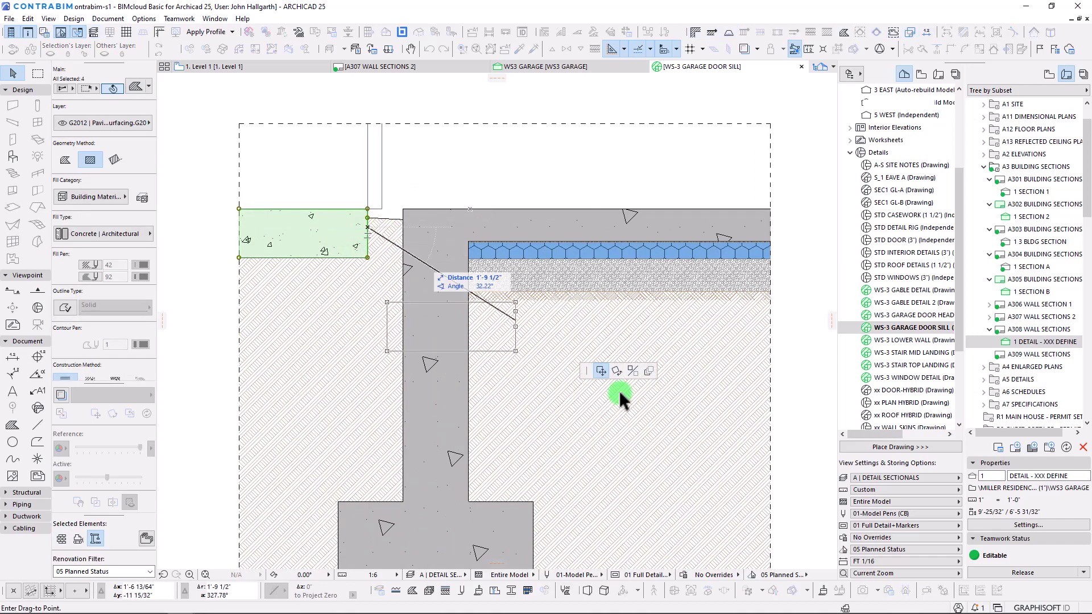
{"action": "key", "text": "Escape"}
{"action": "scroll", "coordinate": [352, 211], "scroll_direction": "up", "scroll_amount": 3}
{"action": "scroll", "coordinate": [377, 238], "scroll_direction": "up", "scroll_amount": 3}
{"action": "left_click", "coordinate": [409, 194]}
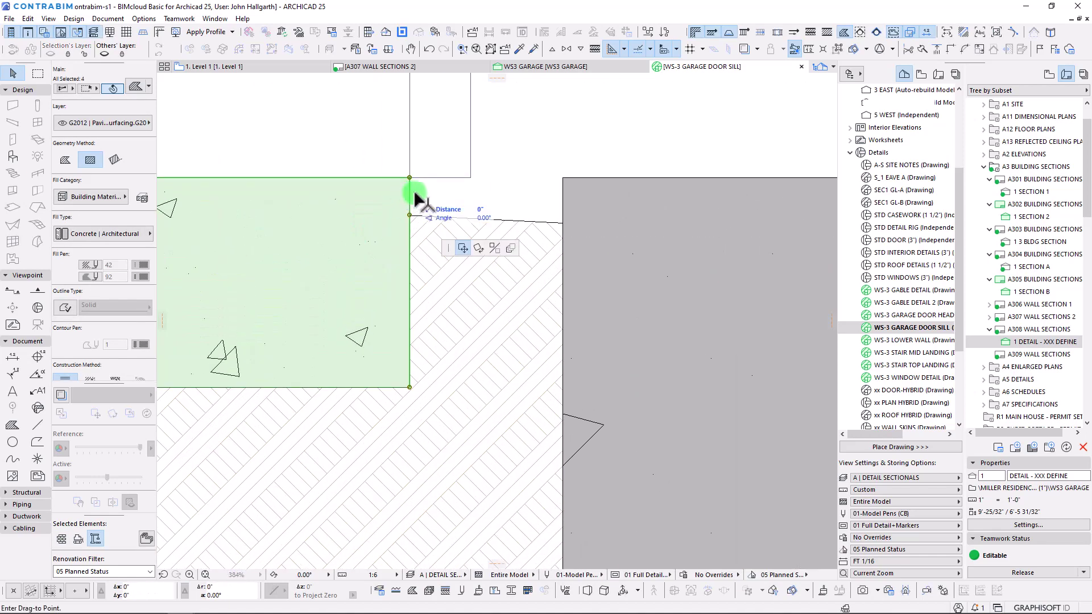
{"action": "key", "text": "Escape"}
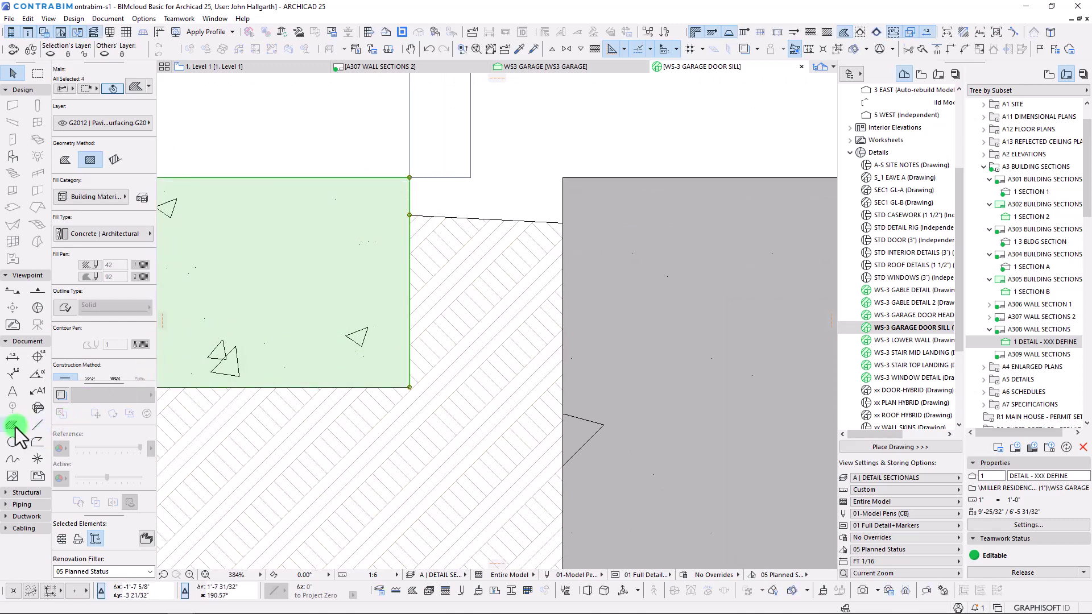
Suspend grouping and extend the exterior concrete paving fill's inner edge to the face of the foundation wall
{"action": "key", "text": "alt+g"}
{"action": "left_click", "coordinate": [410, 191]}
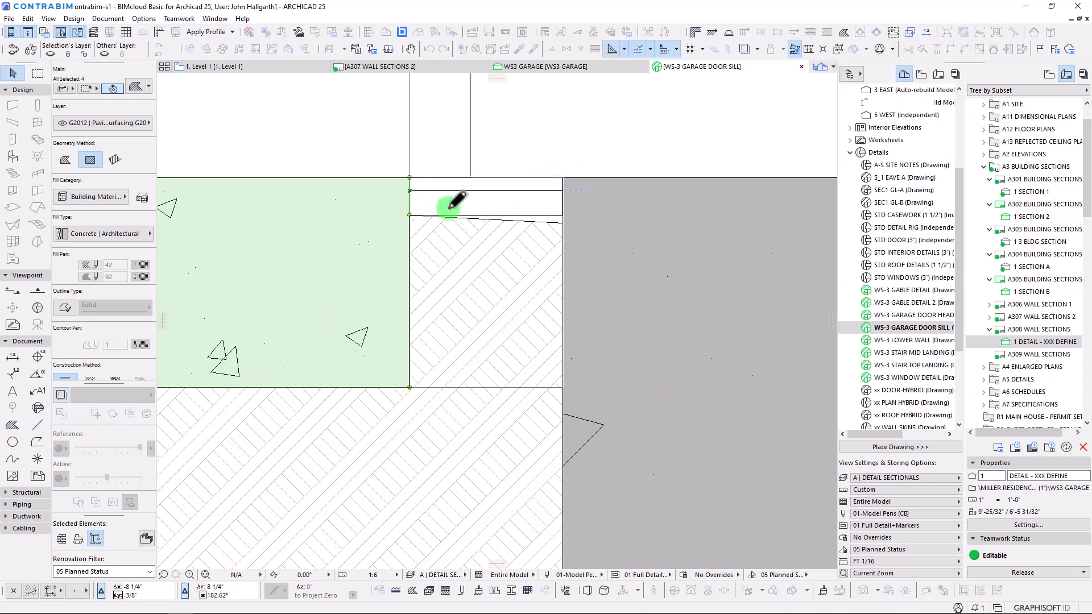
{"action": "left_click", "coordinate": [569, 194]}
Move the short horizontal outline segment down to the extended paving fill's lower edge and clear the selection
{"action": "left_click", "coordinate": [438, 215]}
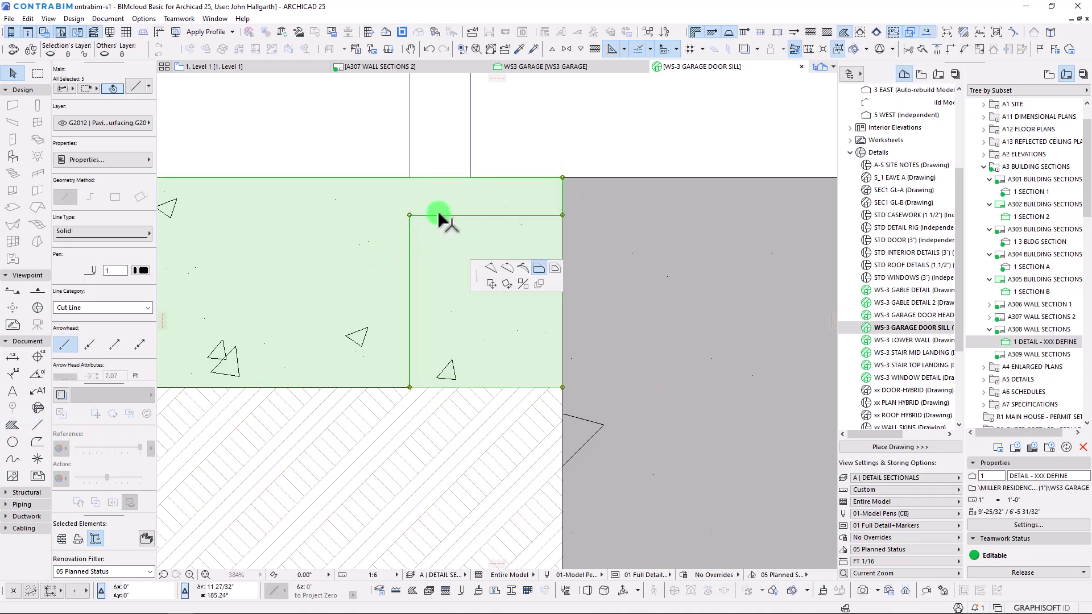
{"action": "left_click", "coordinate": [410, 386]}
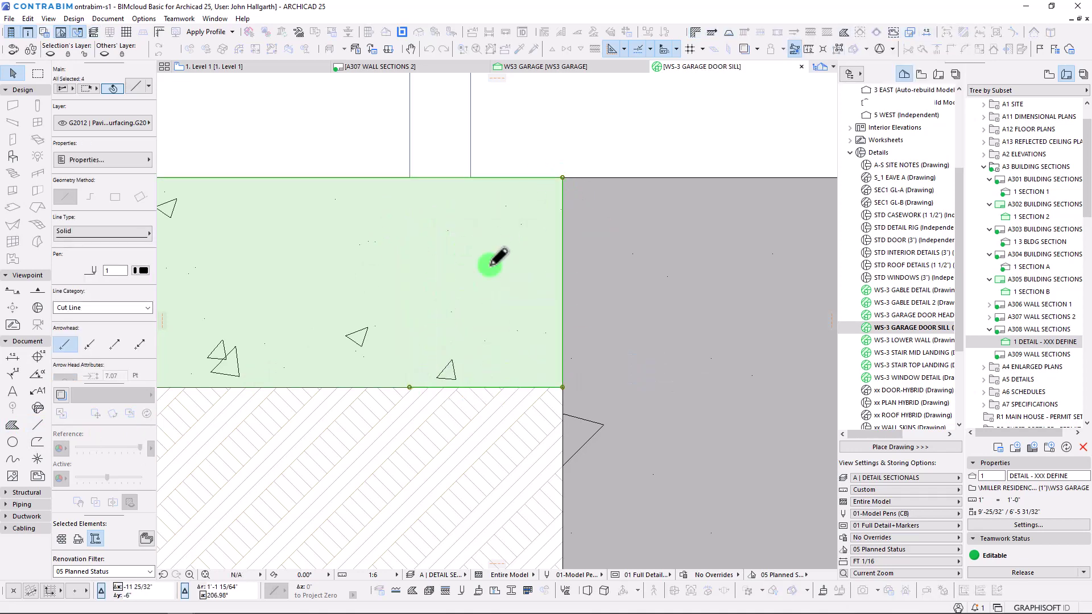
{"action": "key", "text": "Escape"}
{"action": "scroll", "coordinate": [472, 293], "scroll_direction": "down", "scroll_amount": 5}
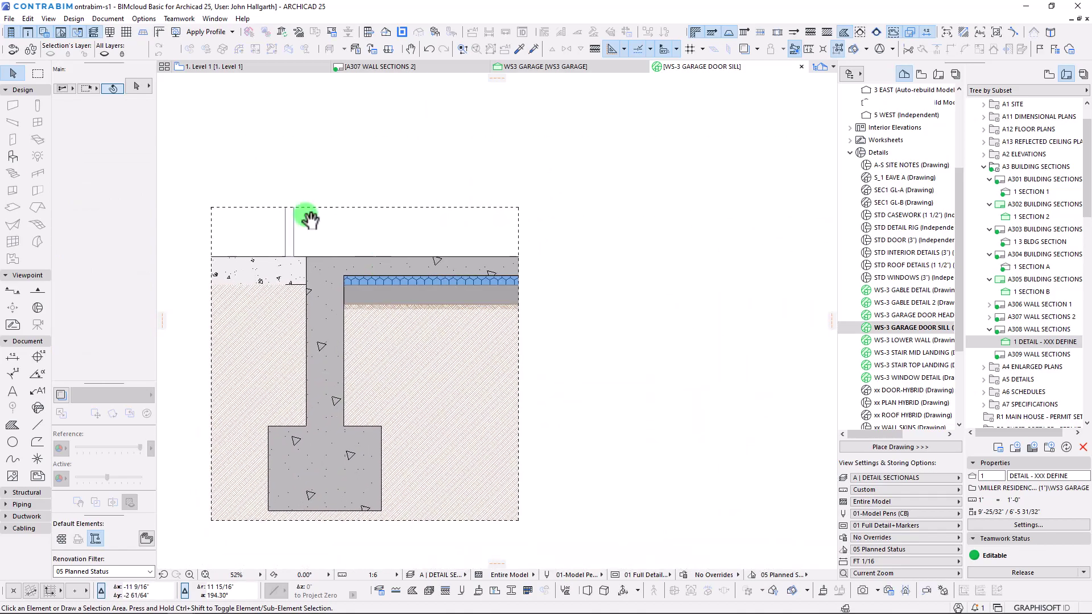
Try to pull the paving fill's inner edge away from the foundation wall, and undo that fill edit
{"action": "scroll", "coordinate": [320, 273], "scroll_direction": "up", "scroll_amount": 5}
{"action": "left_click", "coordinate": [281, 273]}
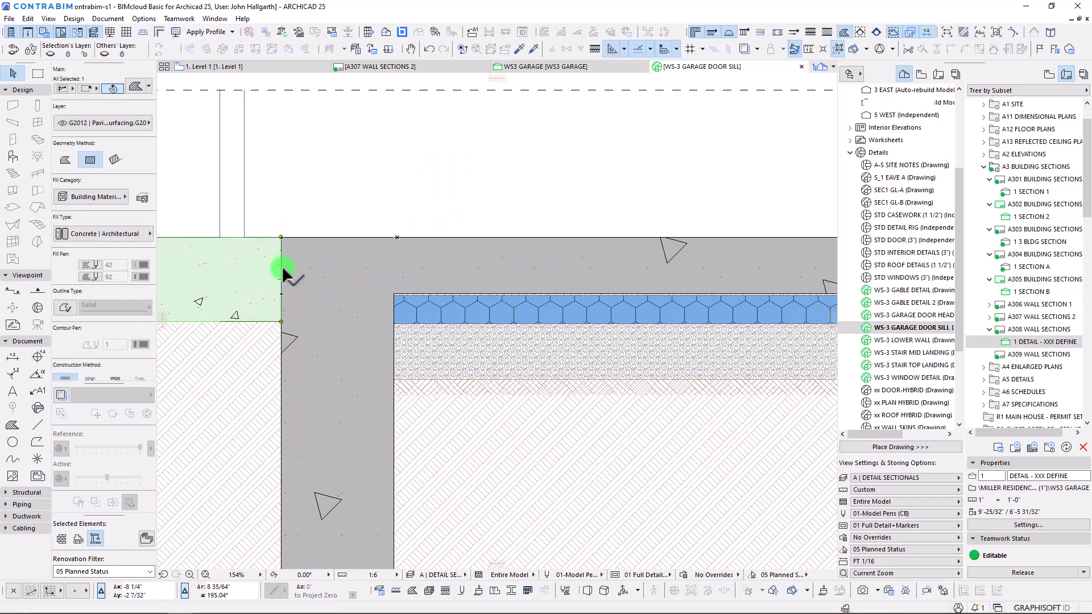
{"action": "left_click", "coordinate": [282, 273]}
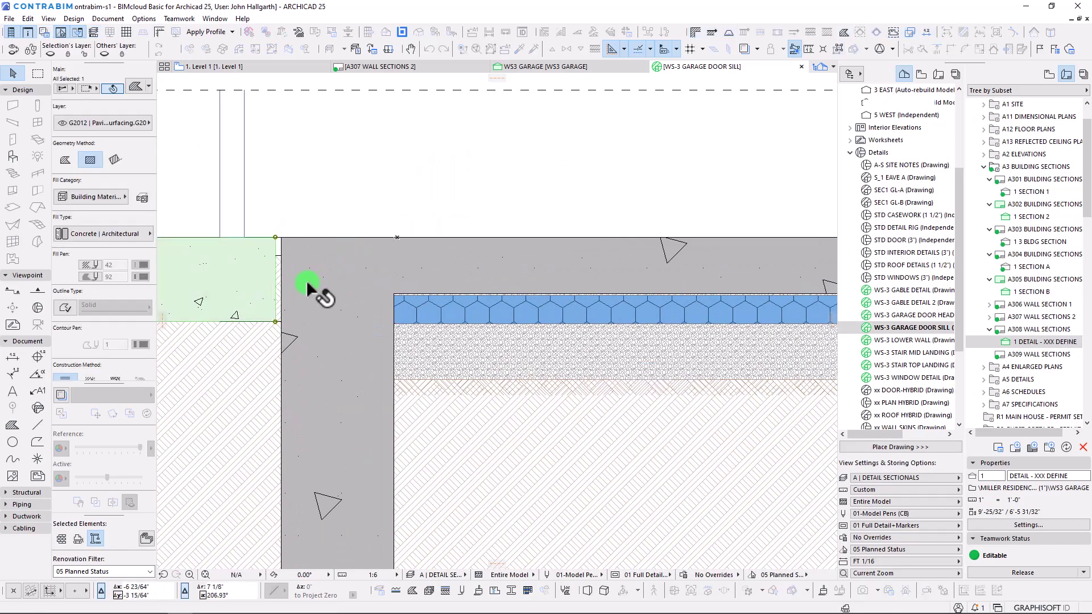
{"action": "key", "text": "ctrl+z"}
Offset the exterior concrete paving fill's inner edge 1/2" away from the foundation wall and clear the selection
{"action": "scroll", "coordinate": [273, 256], "scroll_direction": "up", "scroll_amount": 3}
{"action": "left_click", "coordinate": [340, 251]}
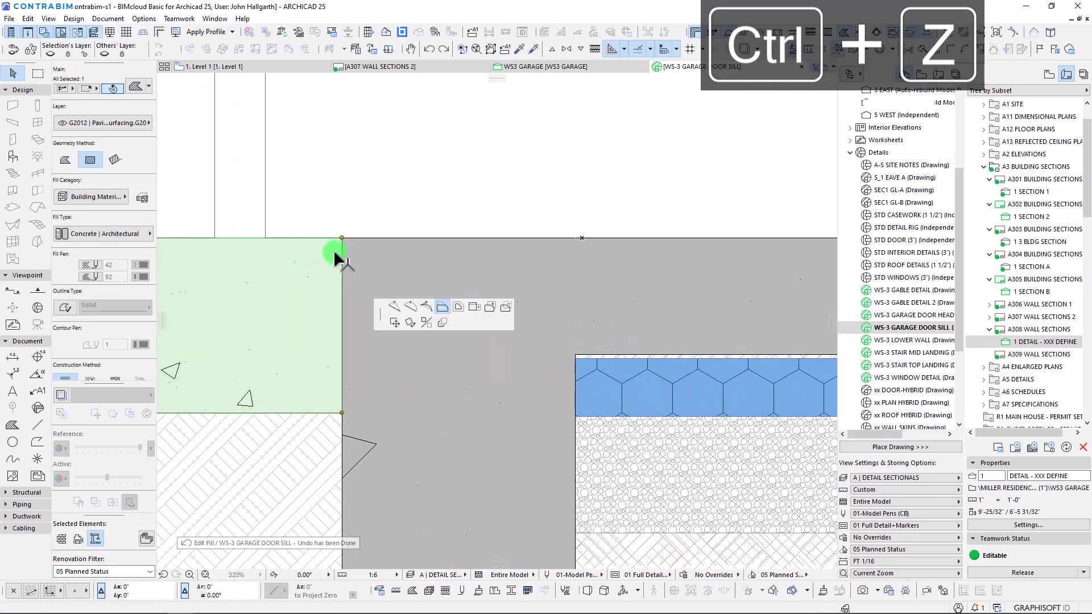
{"action": "type", "text": "1"}
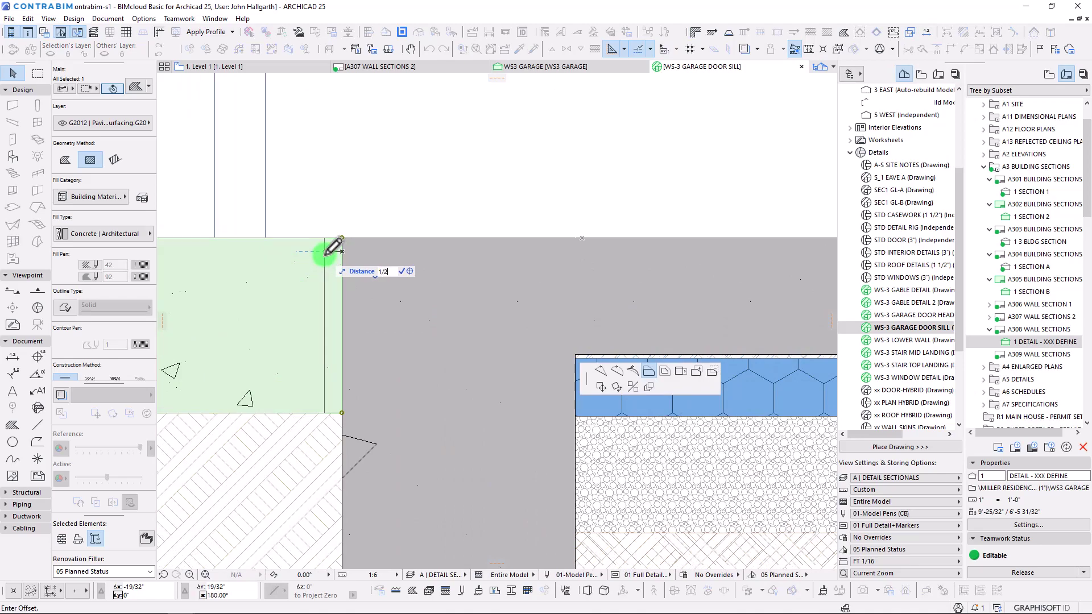
{"action": "type", "text": "/2"}
{"action": "key", "text": "Return"}
{"action": "key", "text": "Escape"}
{"action": "scroll", "coordinate": [344, 268], "scroll_direction": "down", "scroll_amount": 4}
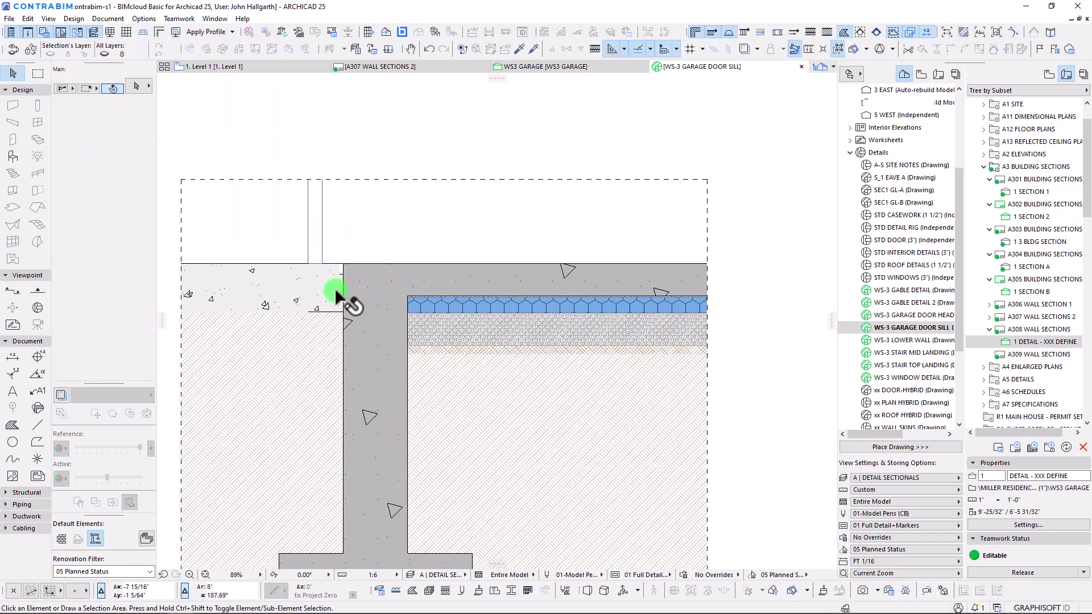
{"action": "scroll", "coordinate": [340, 289], "scroll_direction": "down", "scroll_amount": 3}
{"action": "middle_click_drag", "start_coordinate": [404, 319], "coordinate": [529, 265]}
{"action": "scroll", "coordinate": [415, 310], "scroll_direction": "up", "scroll_amount": 2}
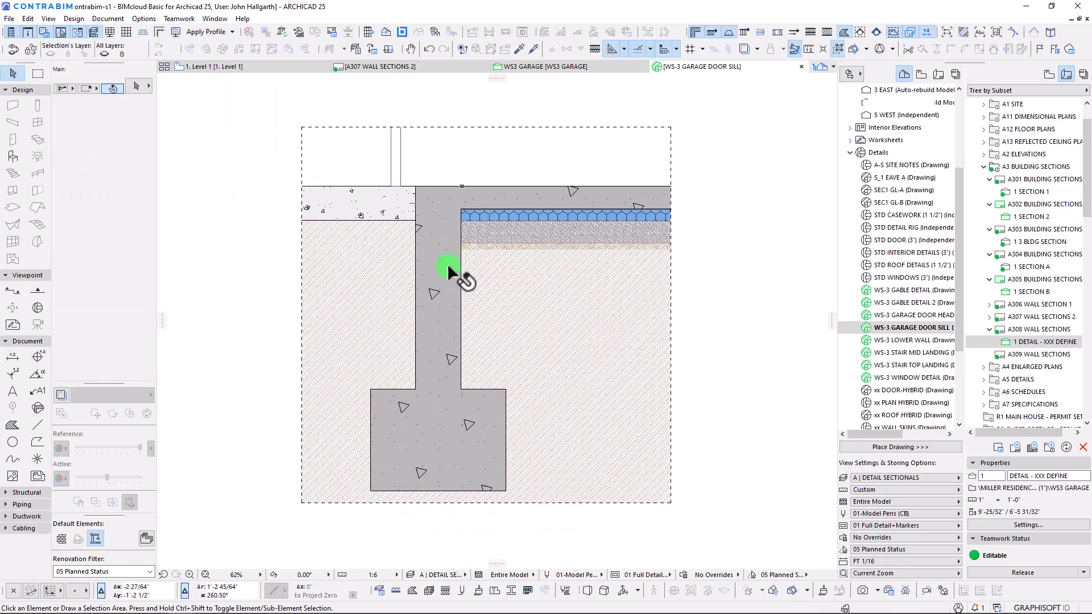
{"action": "scroll", "coordinate": [449, 273], "scroll_direction": "down", "scroll_amount": 1}
Set the scale of the WS-3 GARAGE DOOR SILL detail to 1" = 1'-0"
{"action": "left_click", "coordinate": [904, 328]}
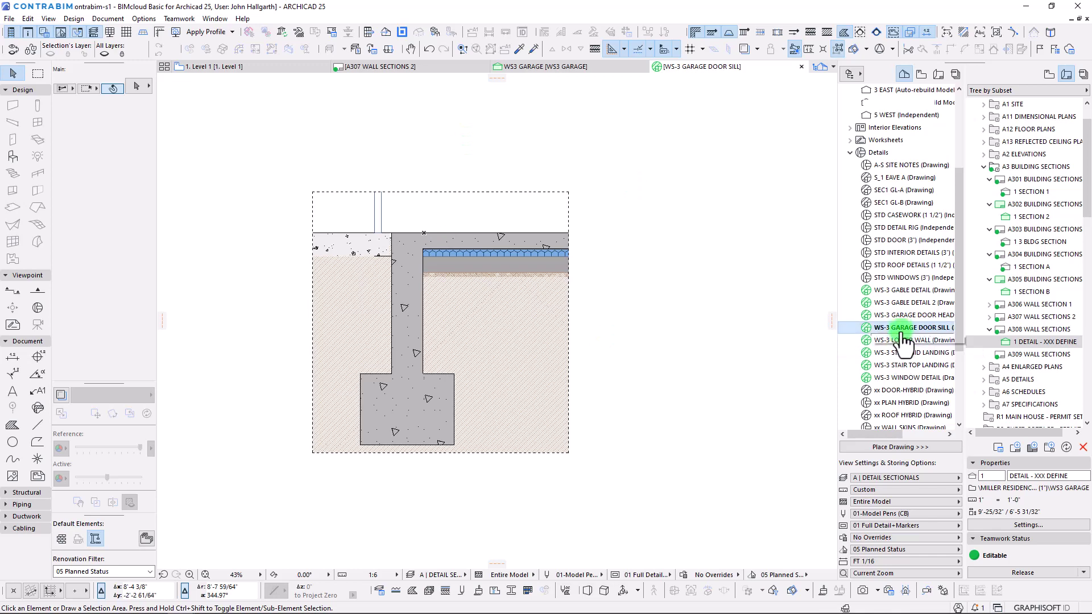
{"action": "left_click", "coordinate": [448, 574]}
{"action": "left_click", "coordinate": [378, 574]}
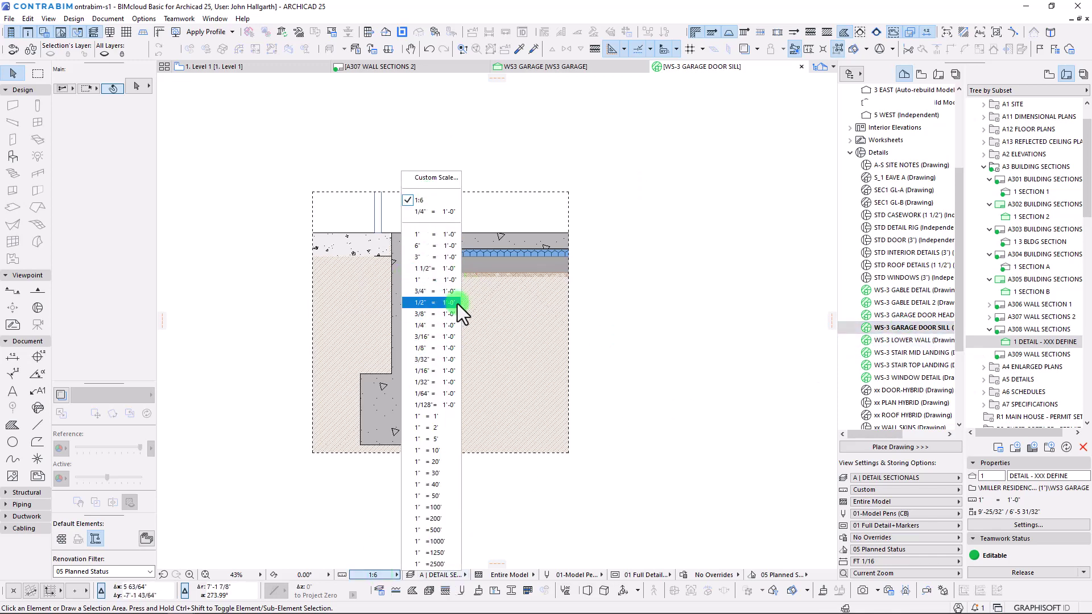
{"action": "left_click", "coordinate": [438, 278]}
{"action": "scroll", "coordinate": [449, 302], "scroll_direction": "up", "scroll_amount": 3}
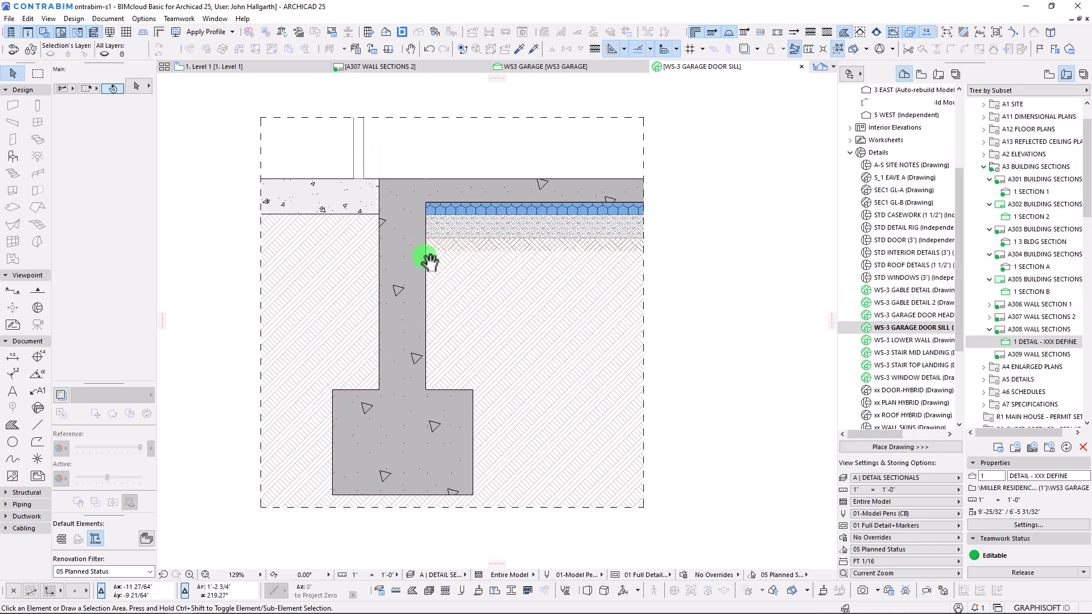
{"action": "left_click", "coordinate": [442, 574]}
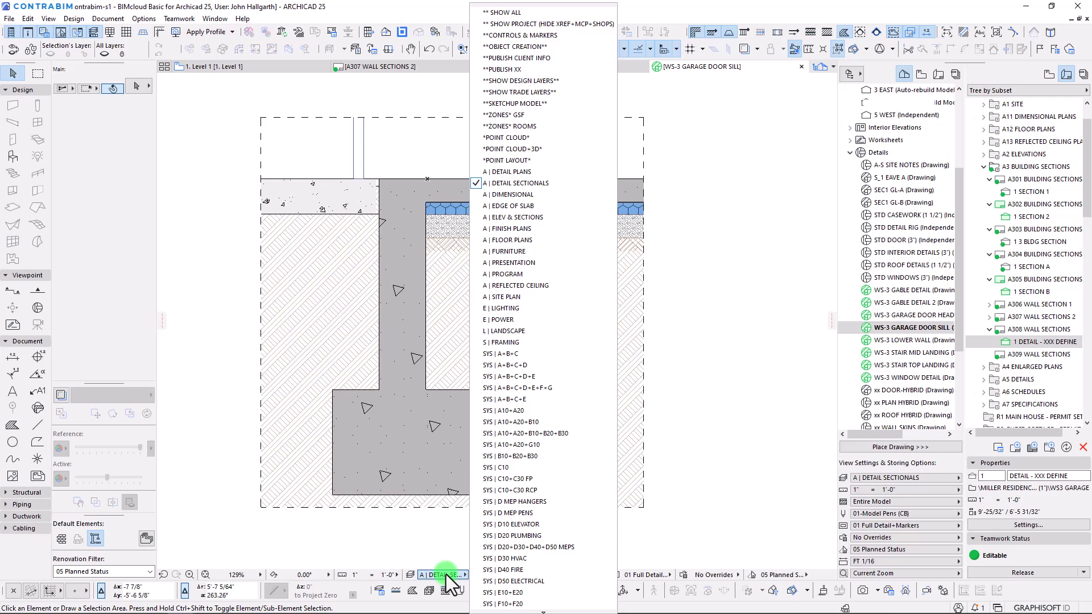
{"action": "left_click", "coordinate": [446, 574]}
{"action": "left_click", "coordinate": [576, 574]}
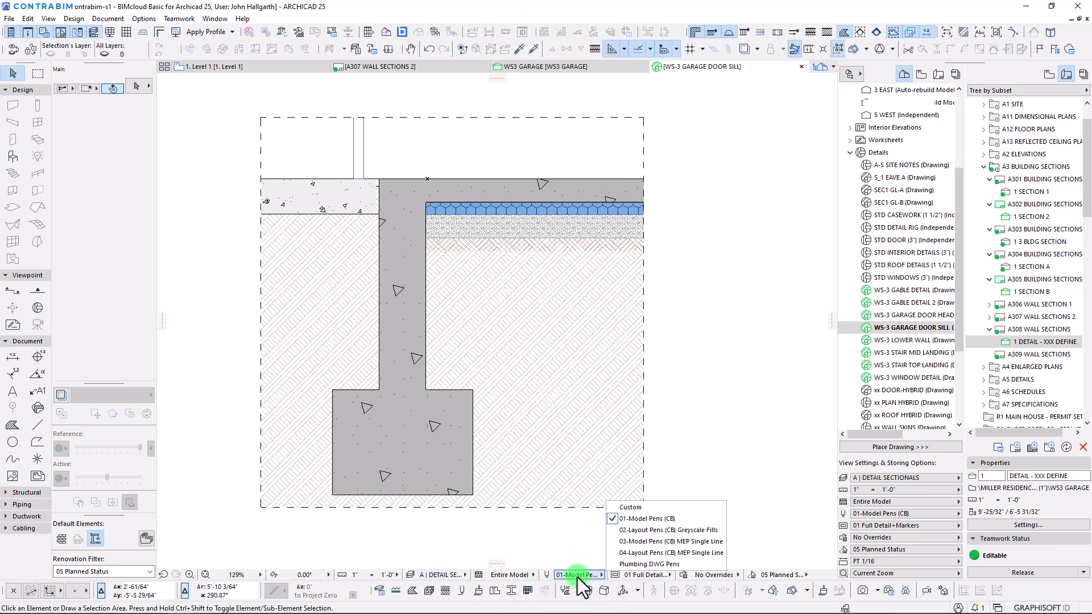
{"action": "left_click", "coordinate": [588, 551]}
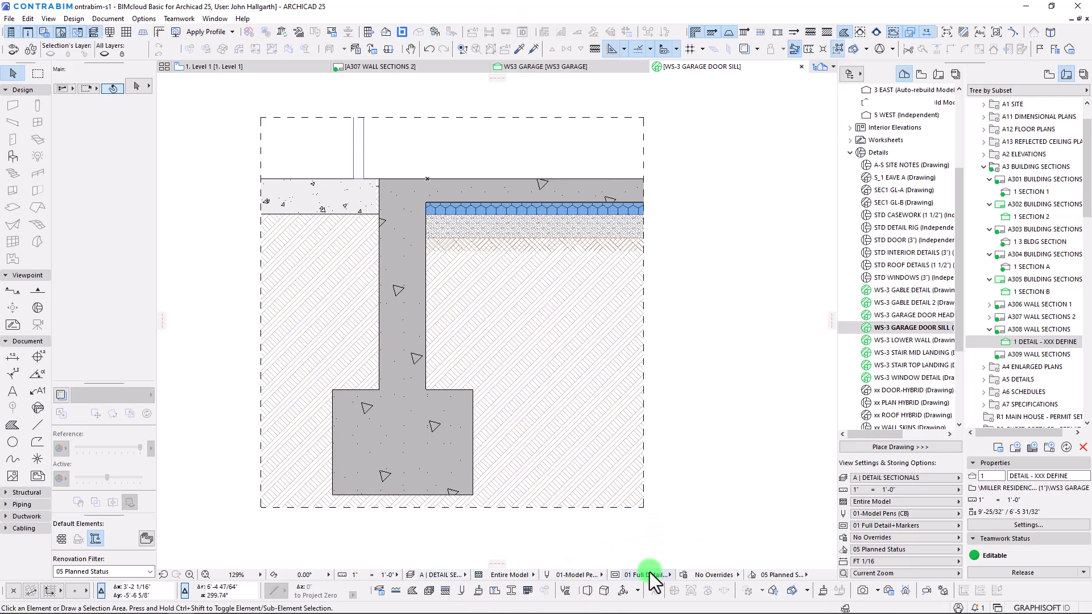
{"action": "left_click", "coordinate": [712, 575]}
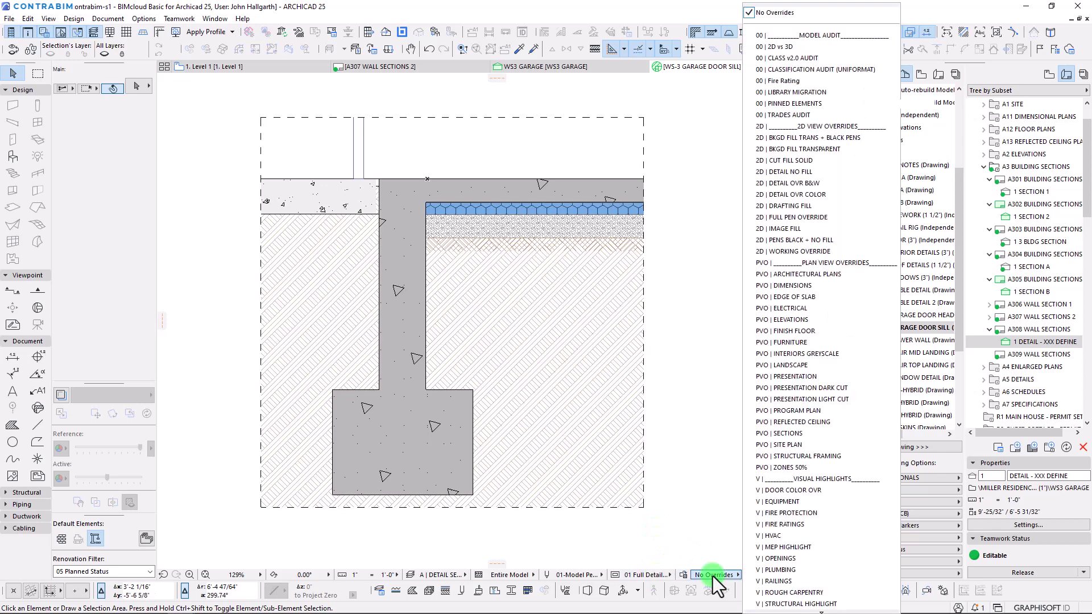
{"action": "left_click", "coordinate": [796, 173]}
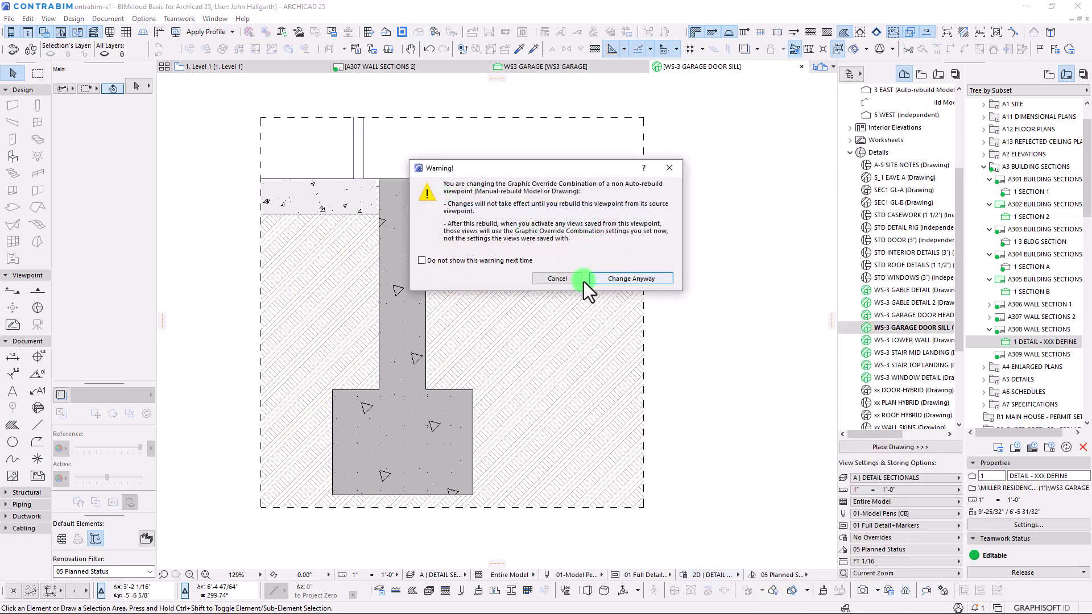
{"action": "left_click", "coordinate": [566, 278]}
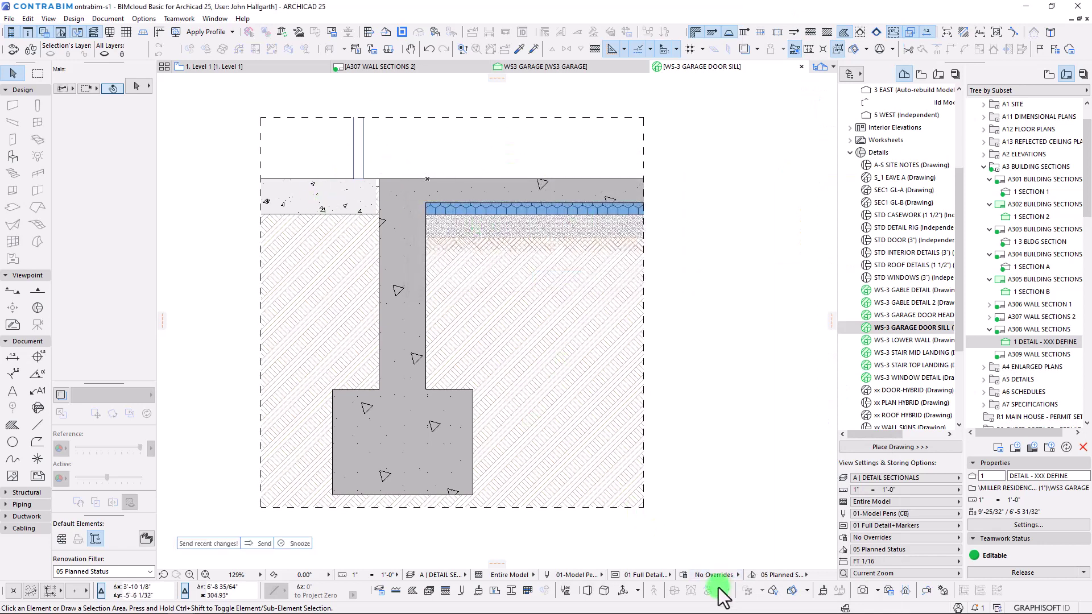
Apply the 02-Layout Pens (CB) Greyscale Fills pen set, and select the WS-3 details from GABLE DETAIL to WINDOW DETAIL in the project map
{"action": "left_click", "coordinate": [587, 575]}
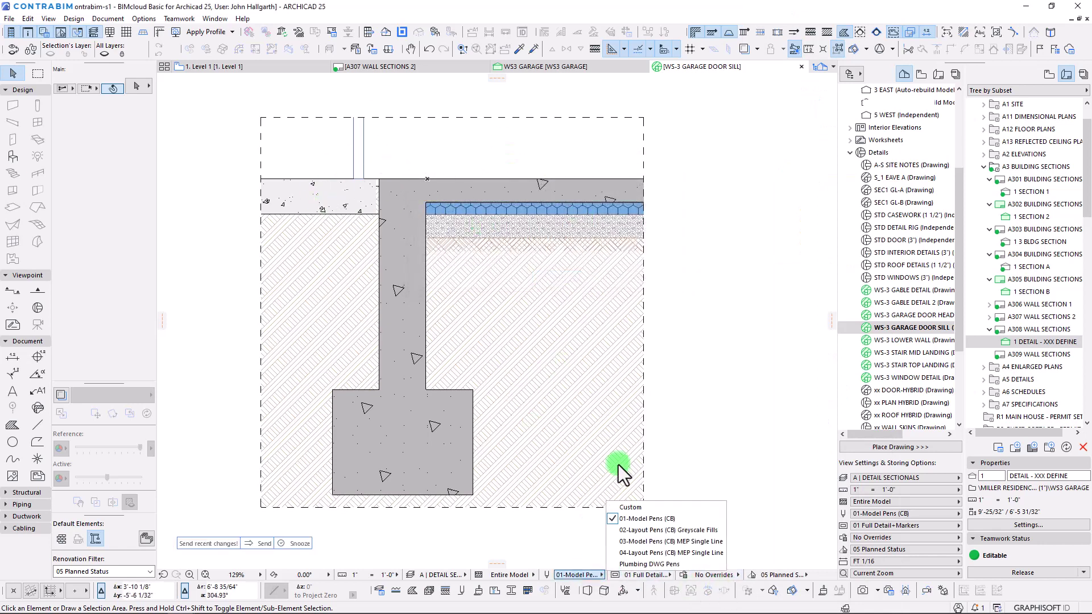
{"action": "left_click", "coordinate": [664, 530]}
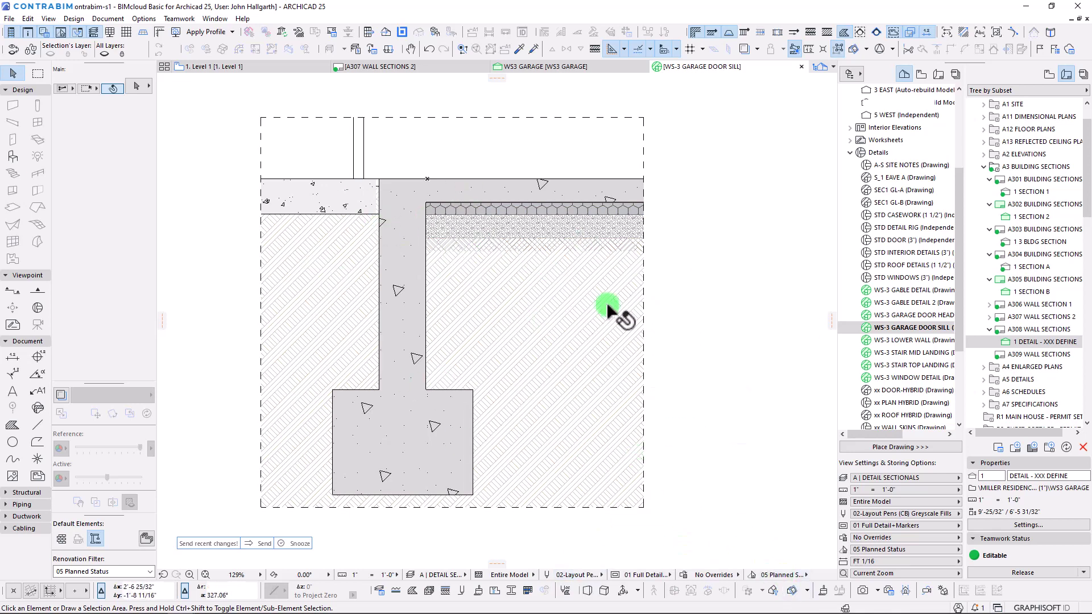
{"action": "left_click_drag", "start_coordinate": [925, 303], "coordinate": [895, 380]}
Create a folder named MODEL BASED WALL SECTIONS (1') inside the DETAILS folder of the view map
{"action": "left_click", "coordinate": [1051, 75]}
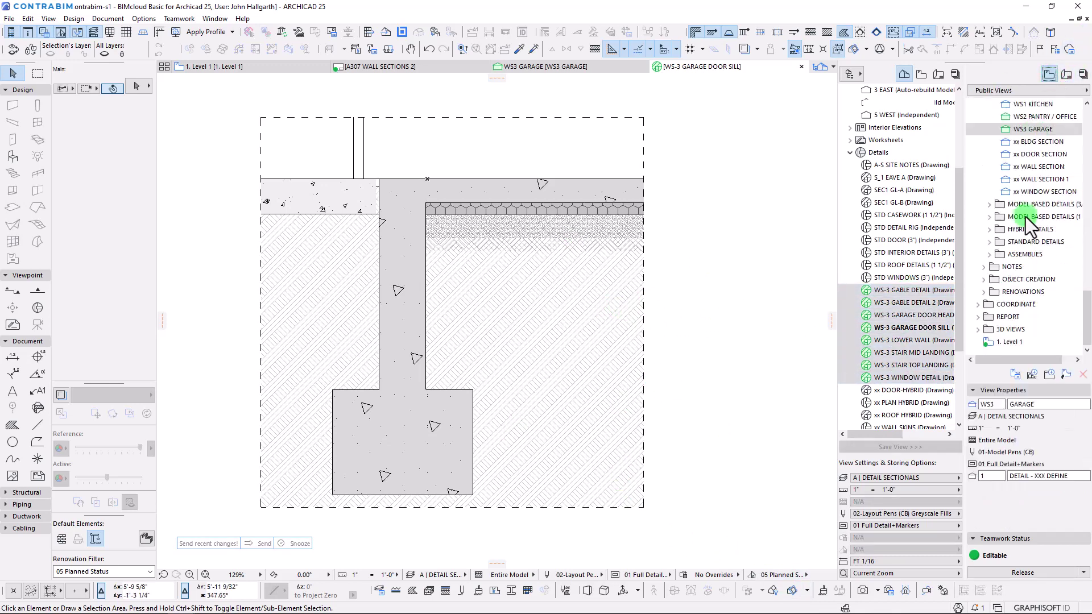
{"action": "scroll", "coordinate": [1037, 179], "scroll_direction": "up", "scroll_amount": 3}
{"action": "scroll", "coordinate": [1054, 267], "scroll_direction": "down", "scroll_amount": 2}
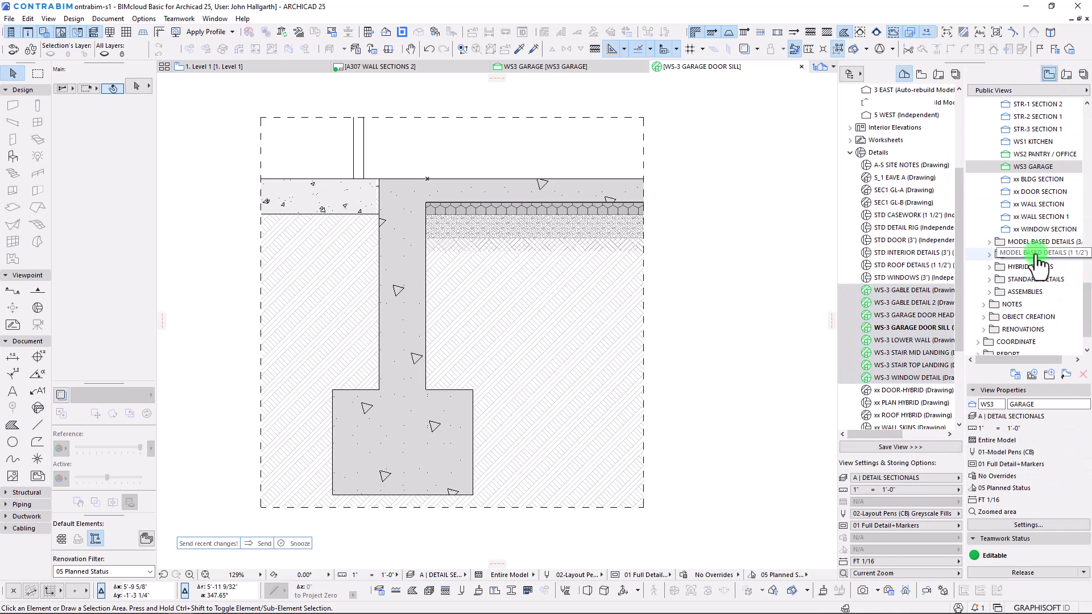
{"action": "scroll", "coordinate": [1037, 256], "scroll_direction": "up", "scroll_amount": 7}
{"action": "left_click", "coordinate": [989, 167]}
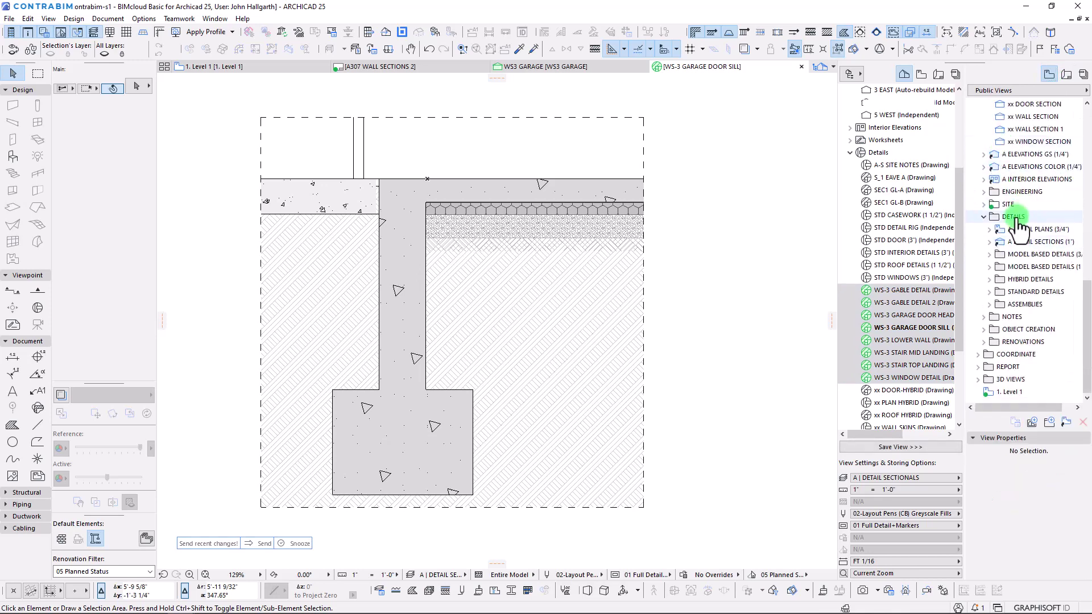
{"action": "right_click", "coordinate": [1015, 219]}
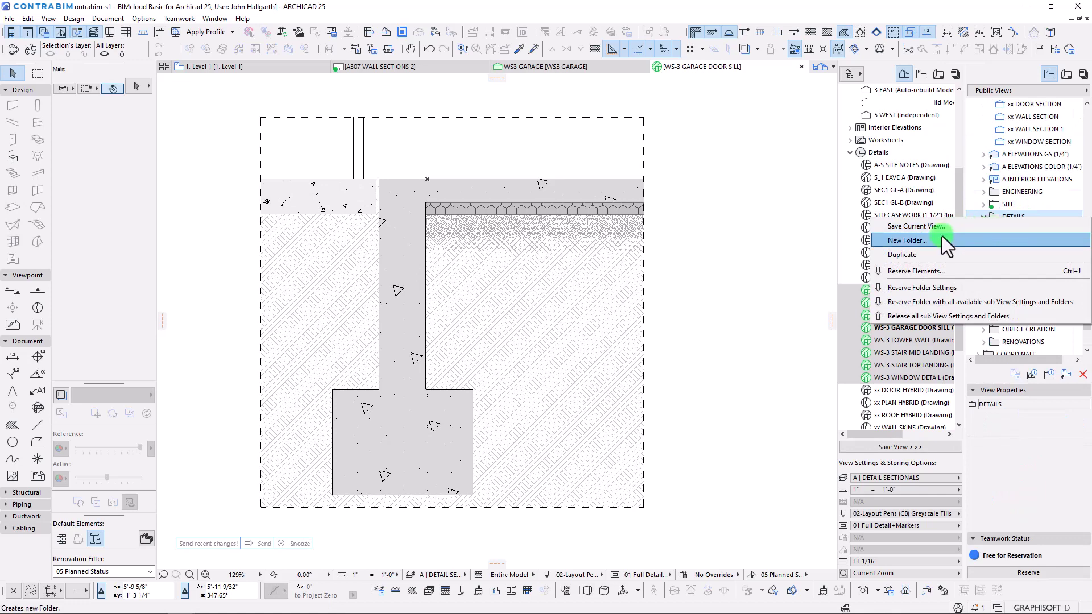
{"action": "left_click", "coordinate": [941, 238]}
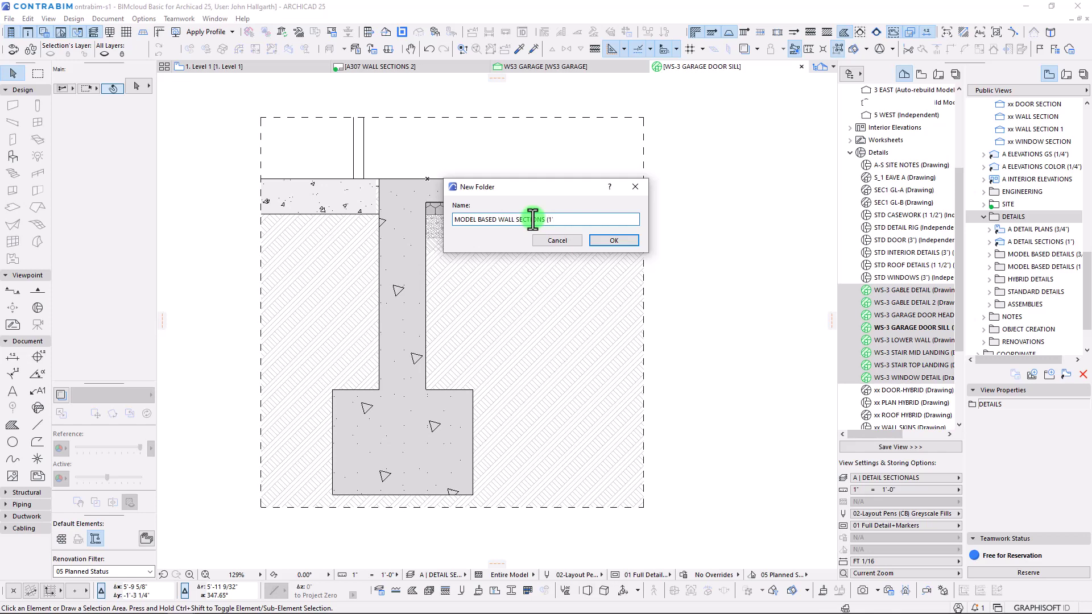
{"action": "left_click", "coordinate": [586, 232]}
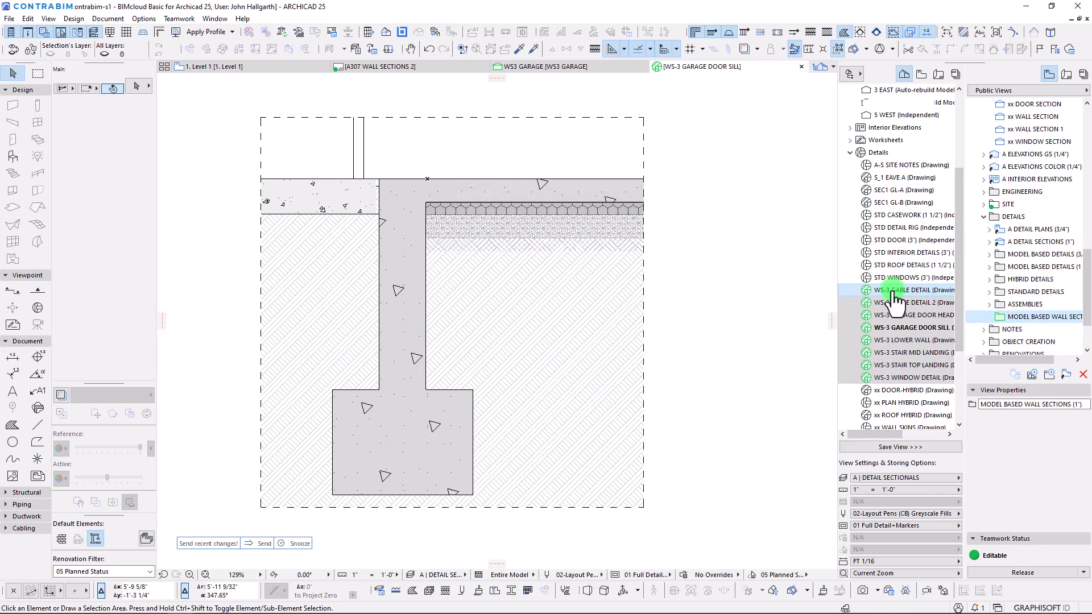
Save the selected WS-3 details as views in the MODEL BASED WALL SECTIONS (1') folder and select all the saved views
{"action": "left_click_drag", "start_coordinate": [894, 295], "coordinate": [1018, 317]}
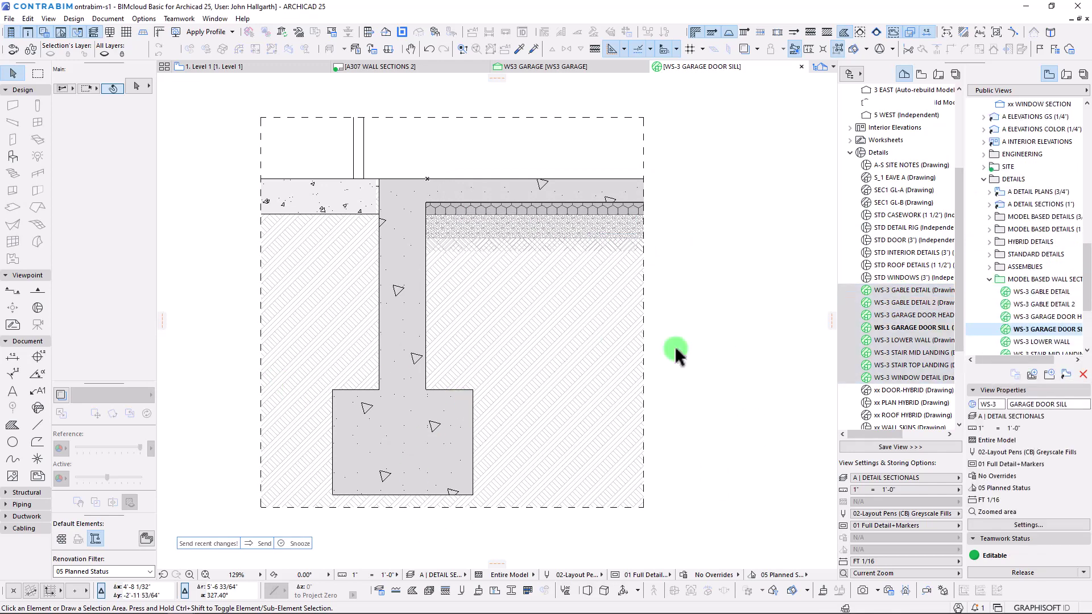
{"action": "scroll", "coordinate": [1052, 308], "scroll_direction": "down", "scroll_amount": 3}
{"action": "left_click", "coordinate": [1044, 179]}
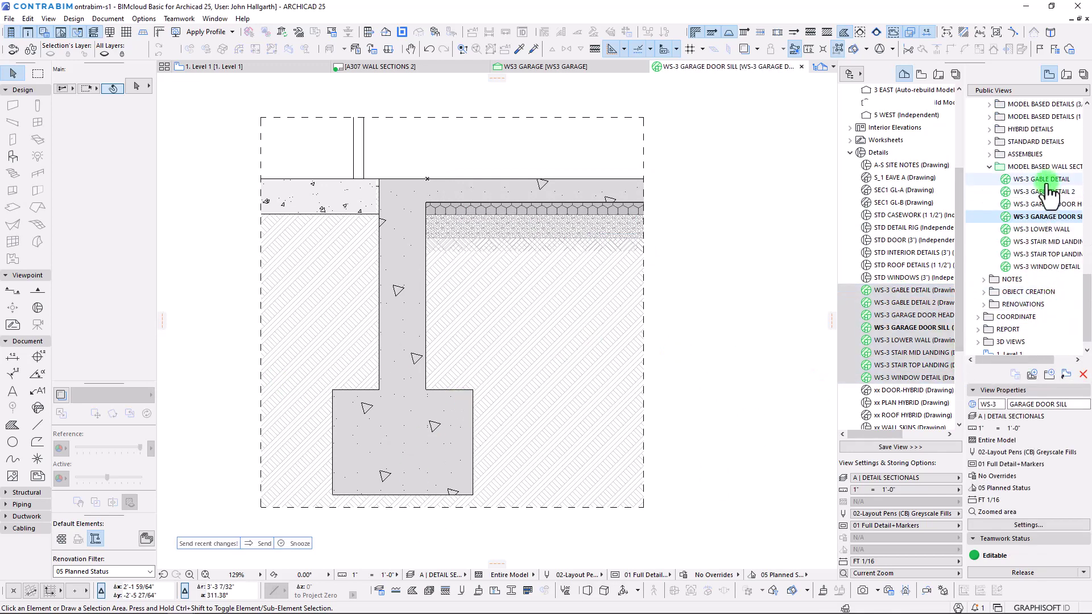
{"action": "left_click", "coordinate": [1035, 267], "text": "shift"}
Place the WS-3 views from GABLE DETAIL to WINDOW DETAIL from the view map onto the A308 WALL SECTIONS layout
{"action": "left_click", "coordinate": [1067, 74]}
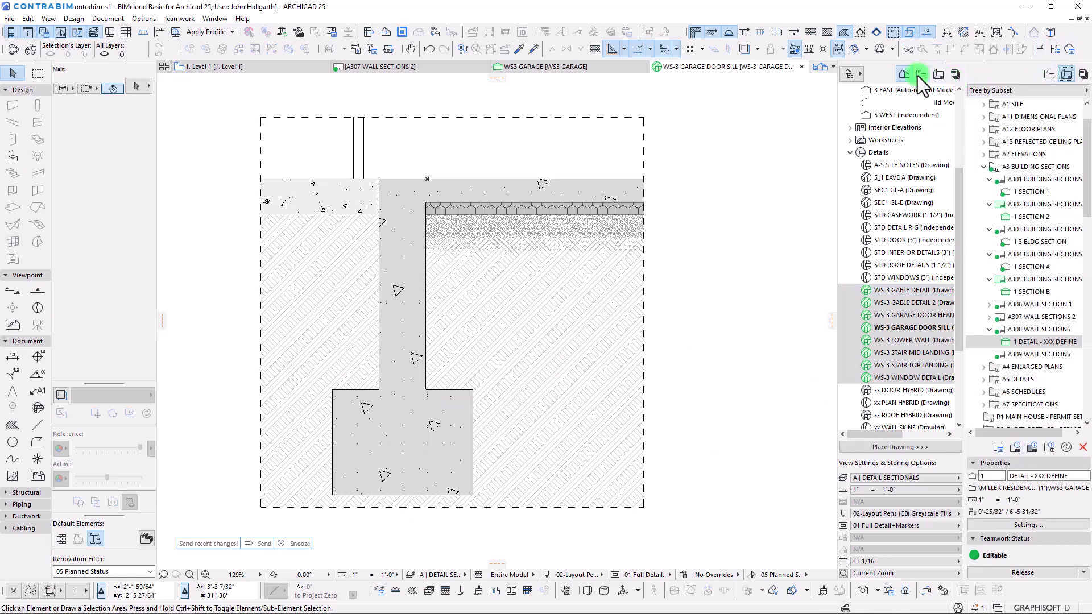
{"action": "left_click", "coordinate": [920, 74]}
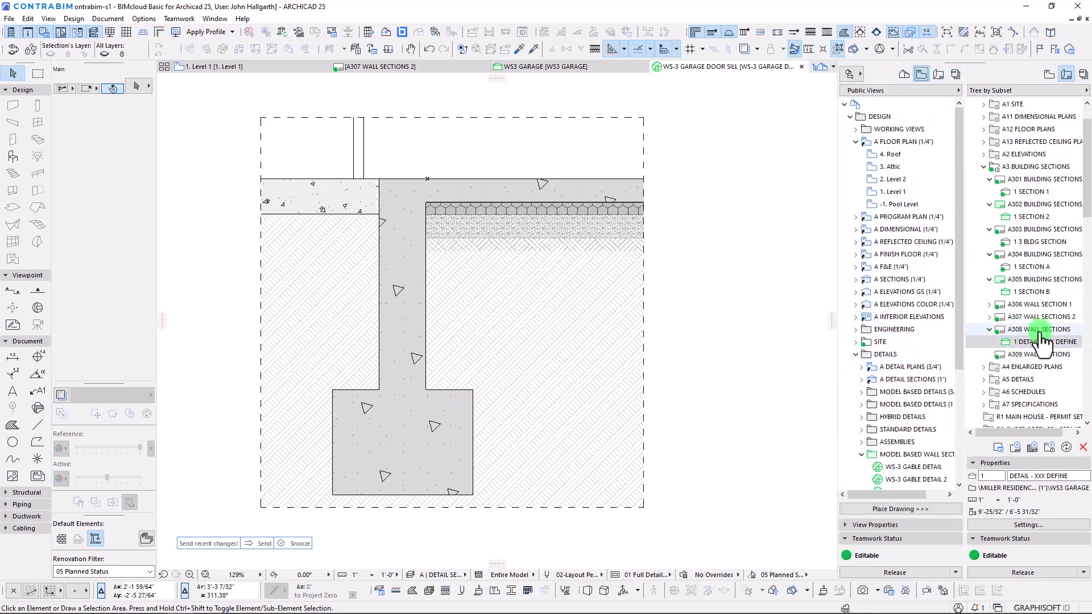
{"action": "scroll", "coordinate": [1032, 330], "scroll_direction": "down", "scroll_amount": 3}
{"action": "scroll", "coordinate": [918, 398], "scroll_direction": "down", "scroll_amount": 4}
{"action": "left_click", "coordinate": [904, 317]}
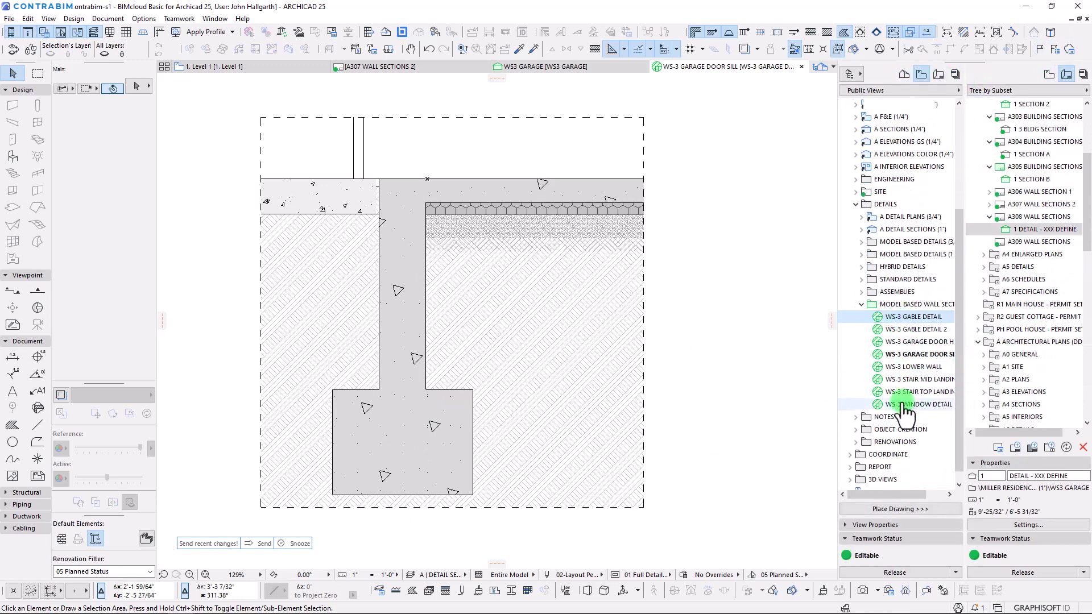
{"action": "left_click", "coordinate": [903, 404], "text": "shift"}
{"action": "left_click_drag", "start_coordinate": [903, 317], "coordinate": [1032, 220]}
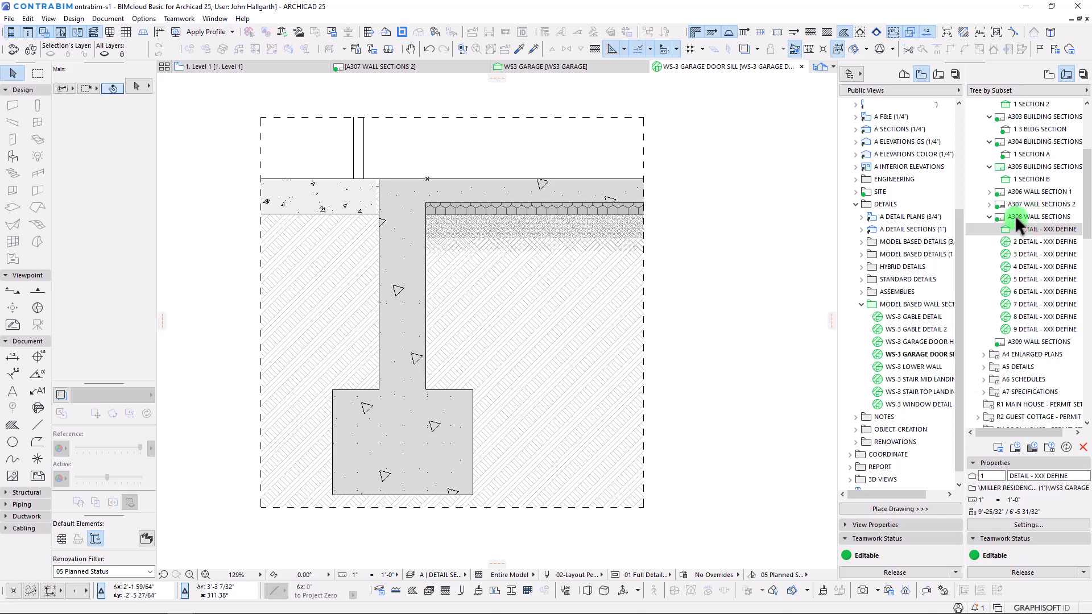
Open the A308 WALL SECTIONS layout and set its master layout to ARCH-D (24x36)
{"action": "left_click", "coordinate": [1017, 218]}
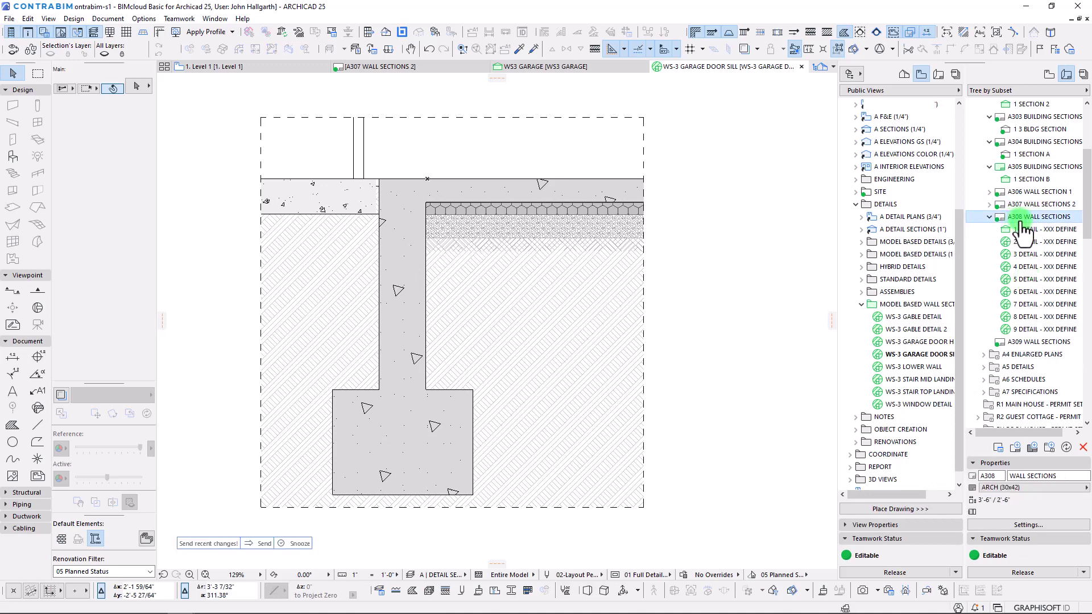
{"action": "double_click", "coordinate": [1019, 218]}
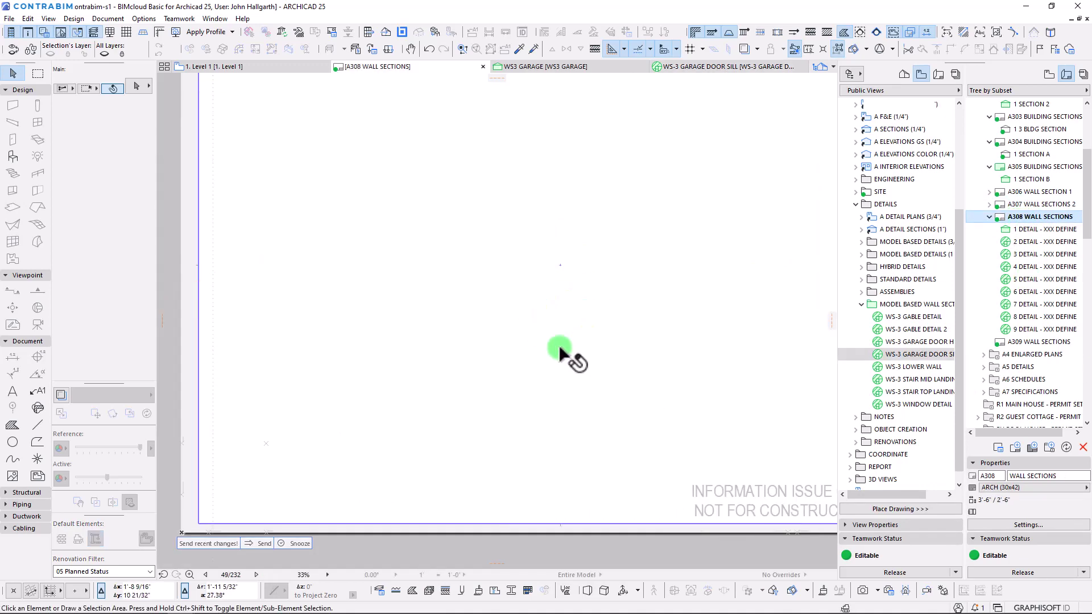
{"action": "left_click", "coordinate": [1013, 488]}
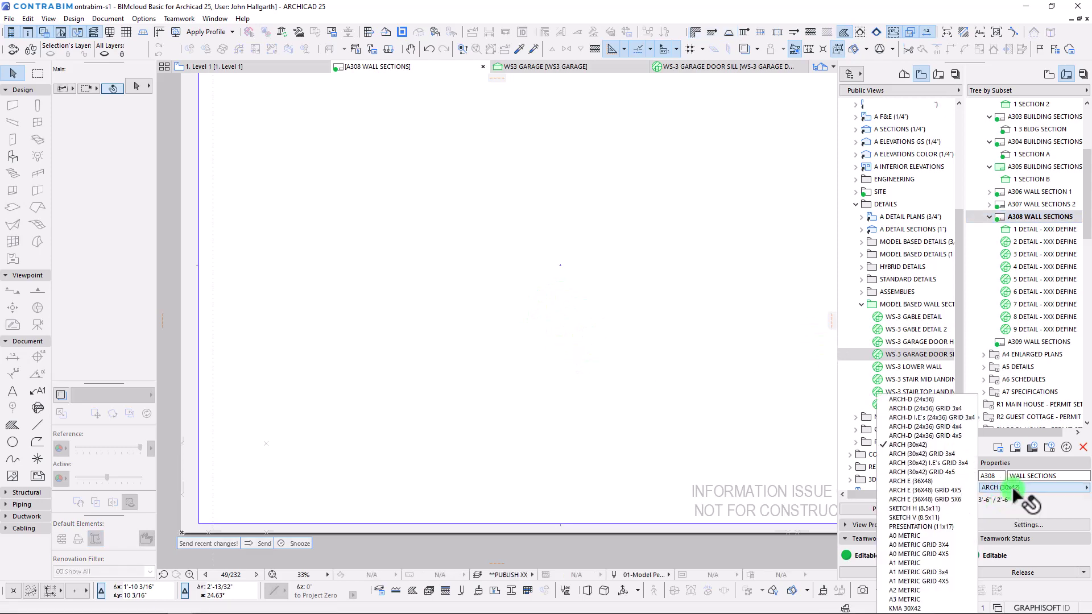
{"action": "left_click", "coordinate": [919, 409]}
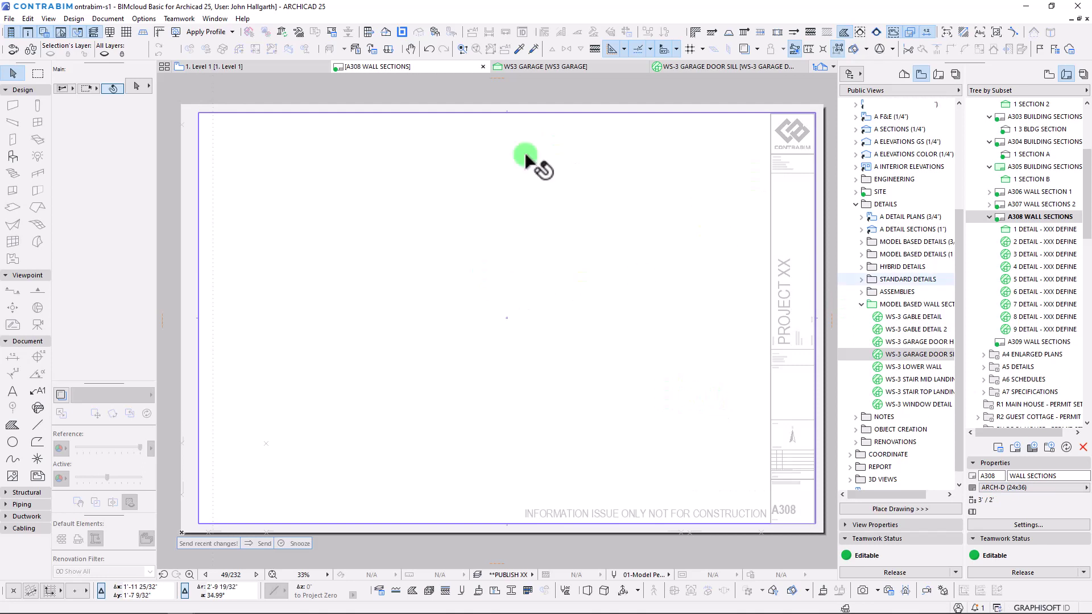
Move the large WS3 GARAGE section drawing off the sheet into the empty space on its left side
{"action": "scroll", "coordinate": [500, 317], "scroll_direction": "down", "scroll_amount": 10}
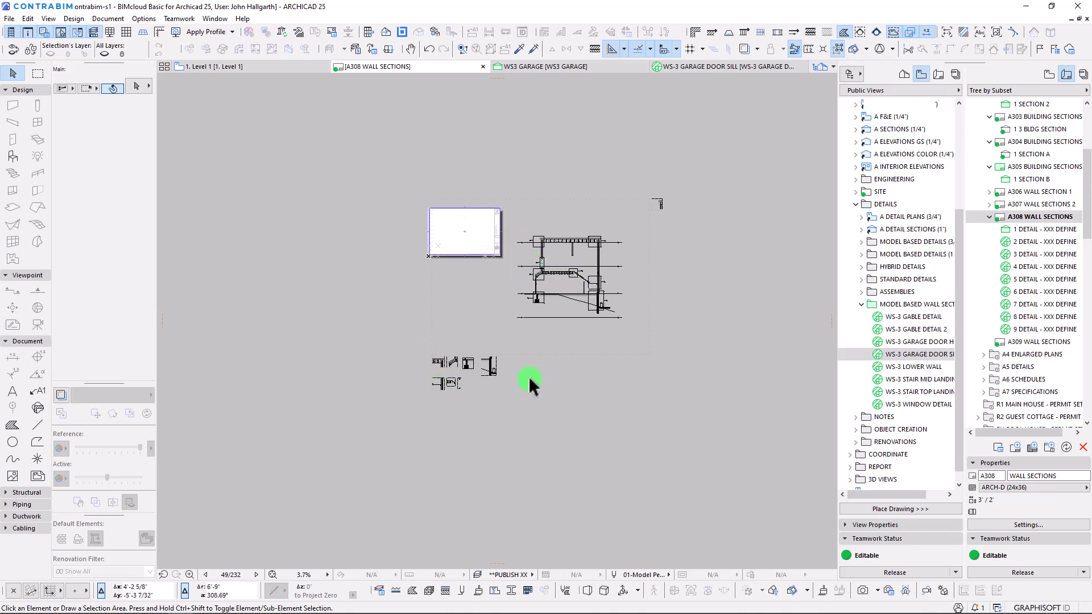
{"action": "left_click", "coordinate": [560, 285]}
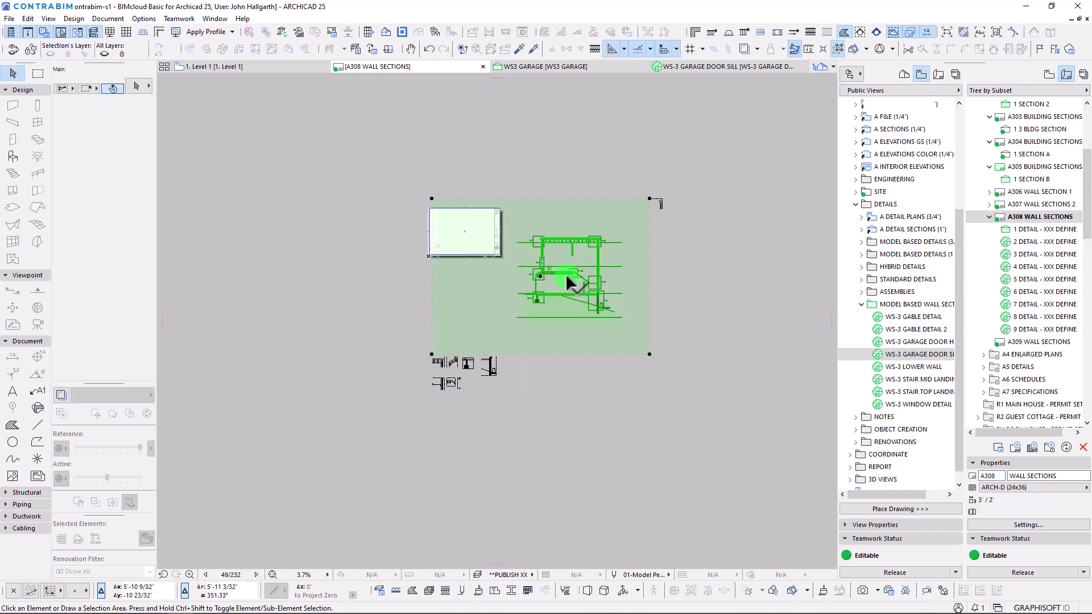
{"action": "key", "text": "ctrl+d"}
{"action": "left_click", "coordinate": [604, 281]}
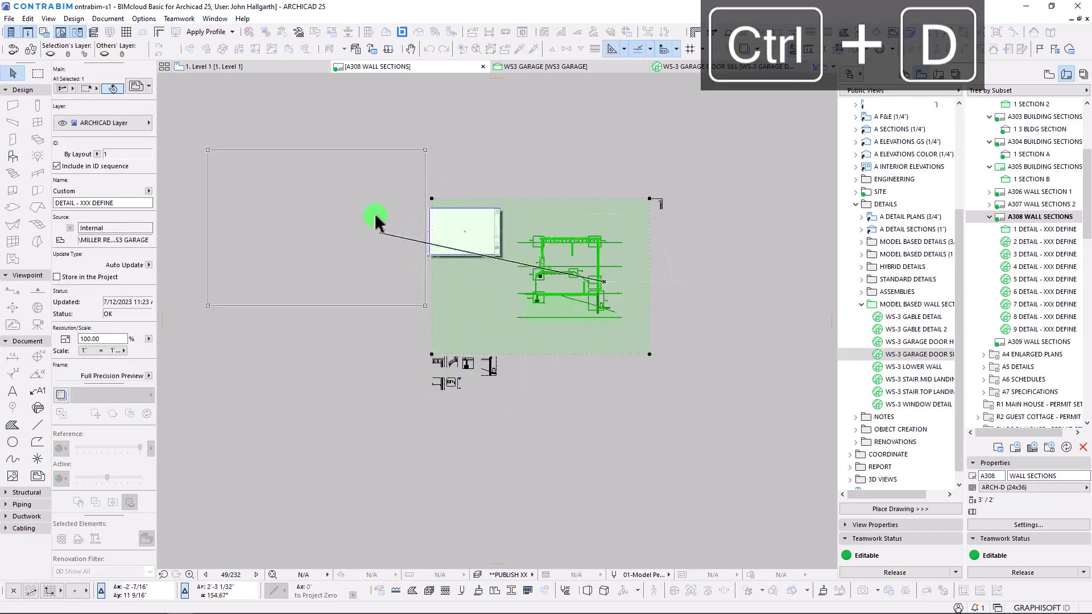
{"action": "left_click", "coordinate": [380, 233]}
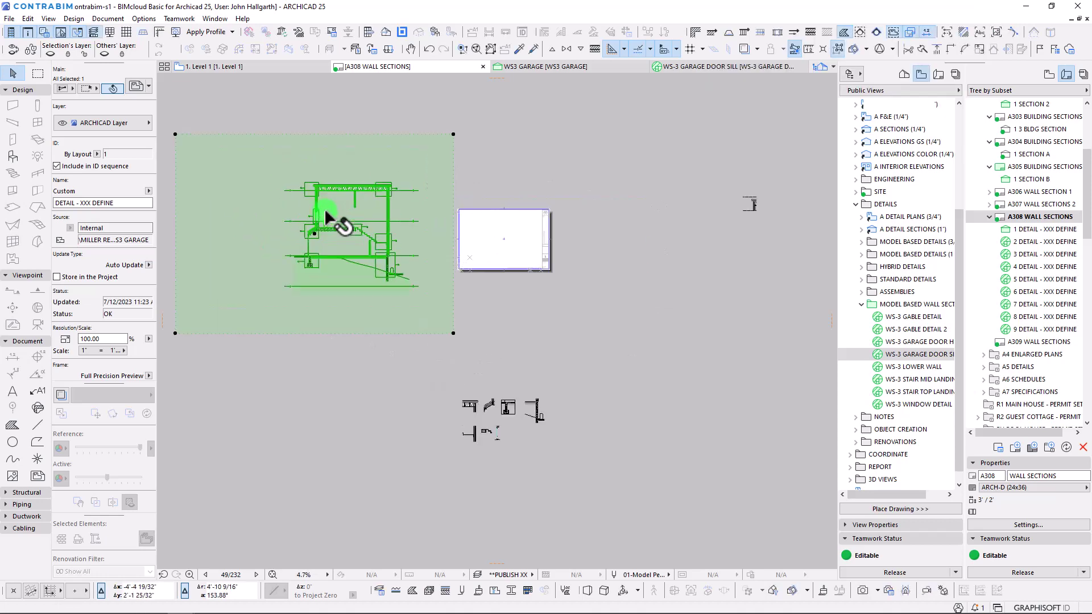
{"action": "scroll", "coordinate": [398, 224], "scroll_direction": "up", "scroll_amount": 2}
{"action": "key", "text": "Escape"}
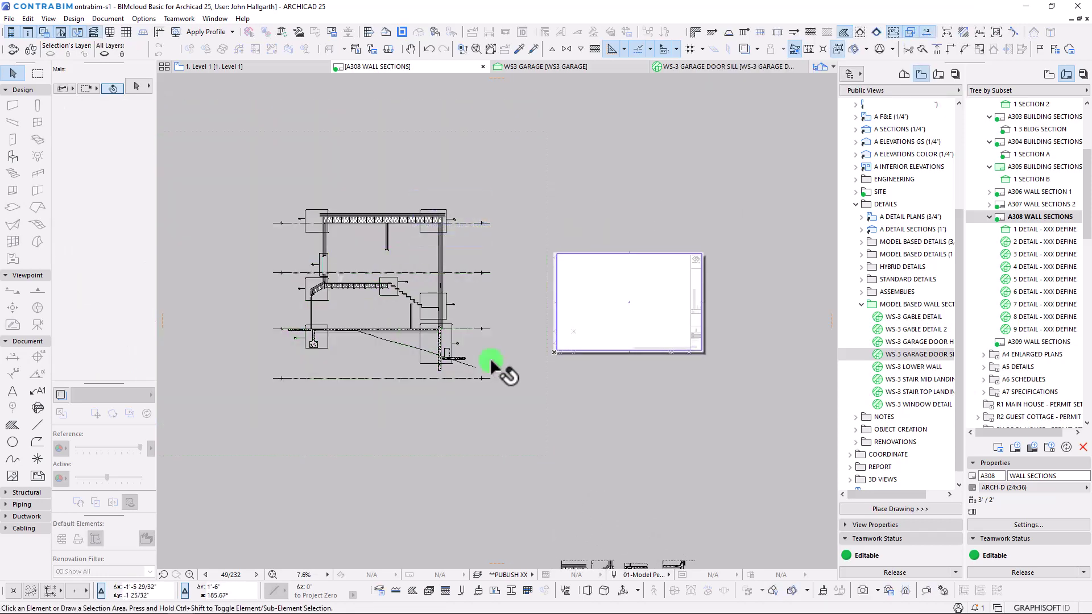
Move the WS-3 GARAGE DOOR SILL drawing from below the sheet into the sheet's lower-left corner
{"action": "scroll", "coordinate": [660, 299], "scroll_direction": "down", "scroll_amount": 2}
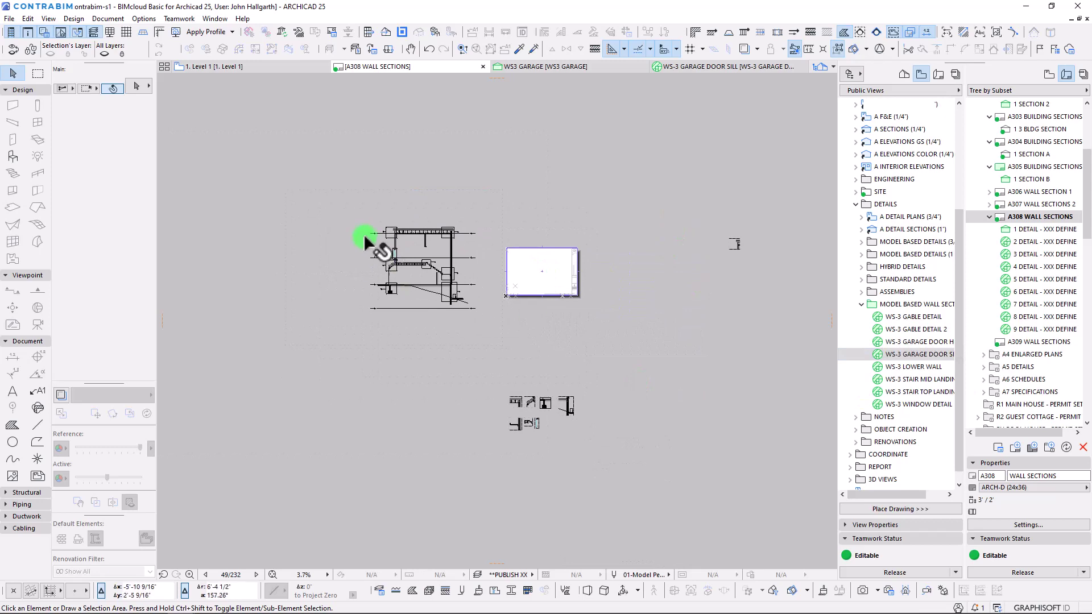
{"action": "scroll", "coordinate": [364, 239], "scroll_direction": "up", "scroll_amount": 5}
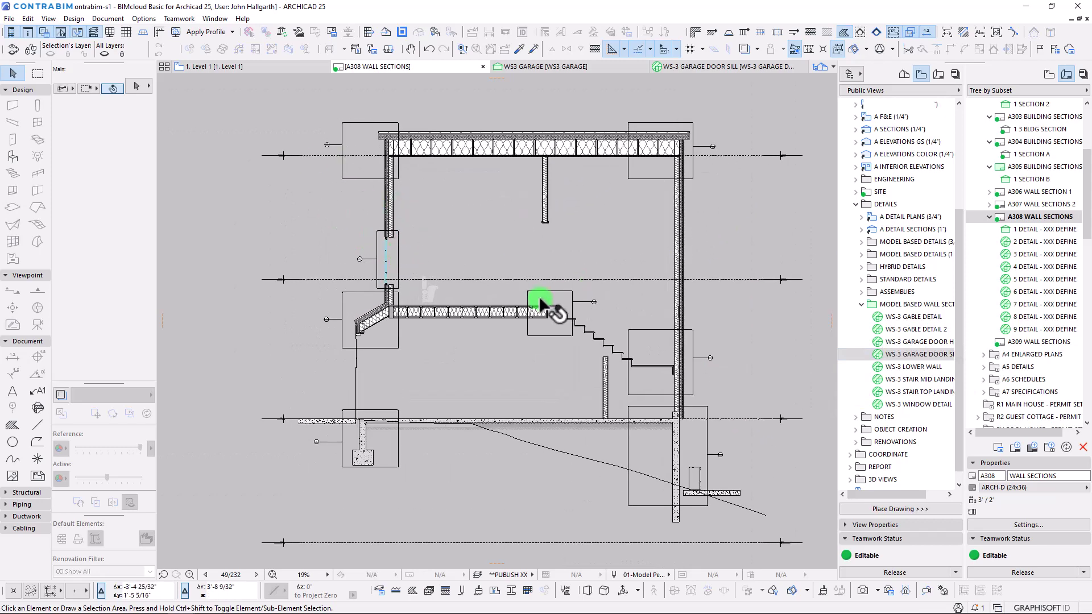
{"action": "scroll", "coordinate": [491, 286], "scroll_direction": "down", "scroll_amount": 2}
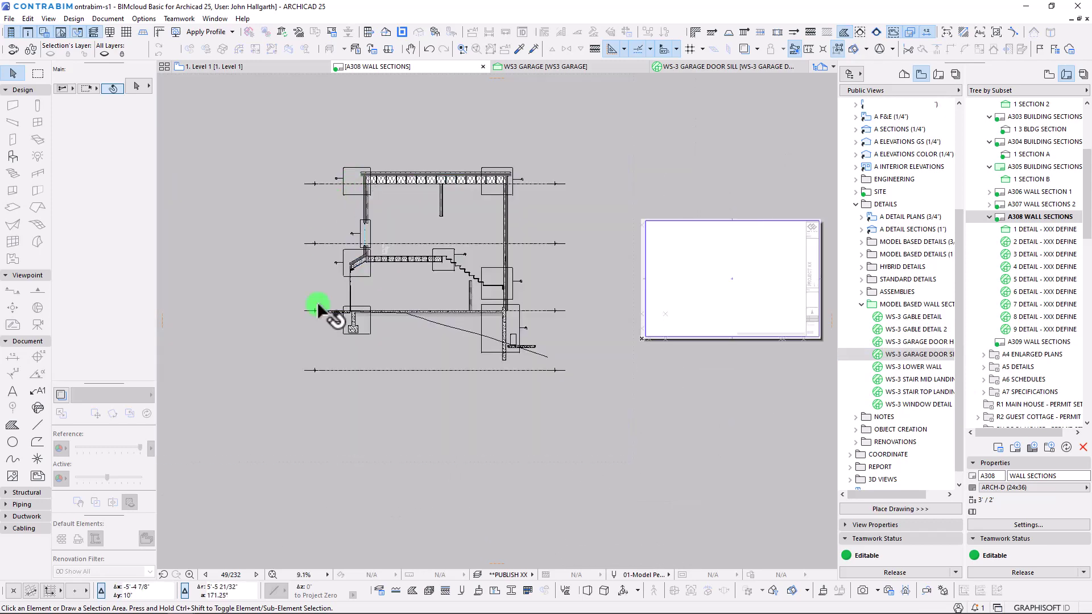
{"action": "scroll", "coordinate": [482, 282], "scroll_direction": "down", "scroll_amount": 2}
{"action": "scroll", "coordinate": [510, 341], "scroll_direction": "up", "scroll_amount": 4}
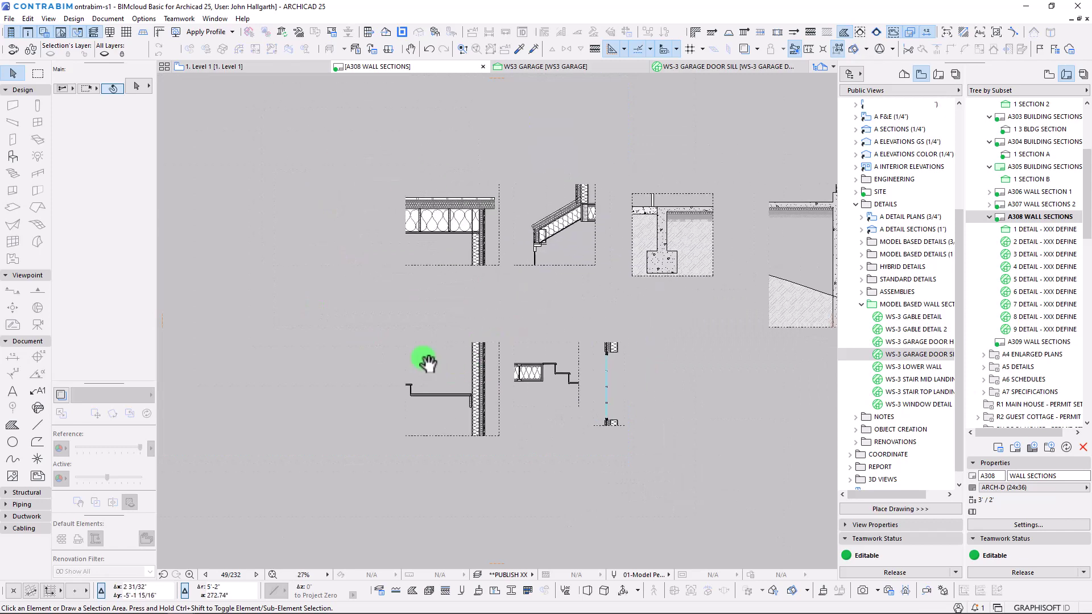
{"action": "scroll", "coordinate": [626, 359], "scroll_direction": "down", "scroll_amount": 1}
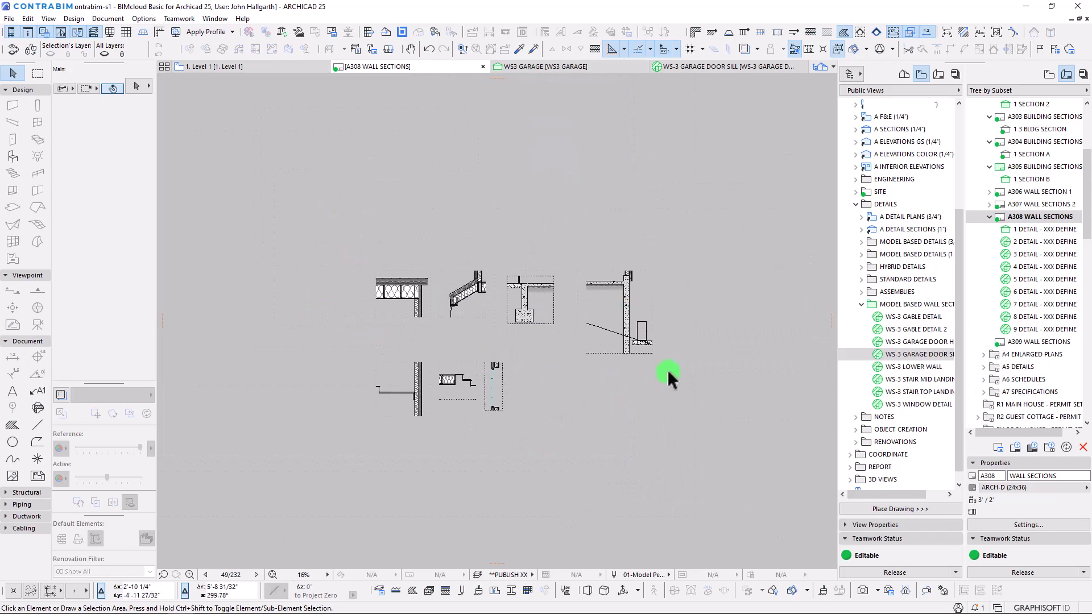
{"action": "left_click", "coordinate": [524, 292]}
{"action": "key", "text": "ctrl+d"}
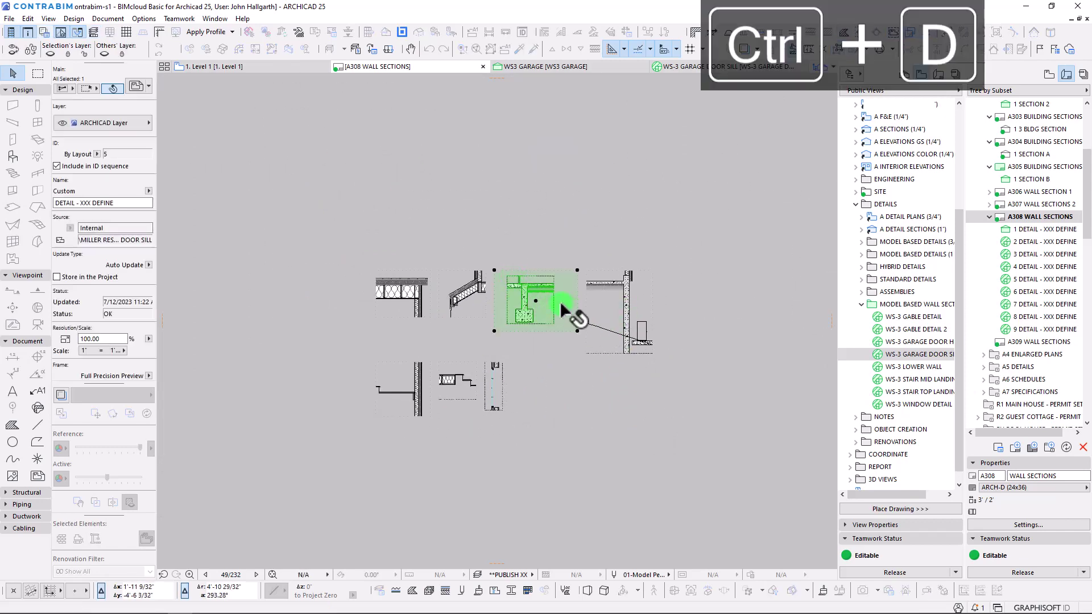
{"action": "left_click", "coordinate": [513, 275]}
{"action": "scroll", "coordinate": [481, 201], "scroll_direction": "down", "scroll_amount": 3}
{"action": "middle_click_drag", "start_coordinate": [458, 91], "coordinate": [416, 222]}
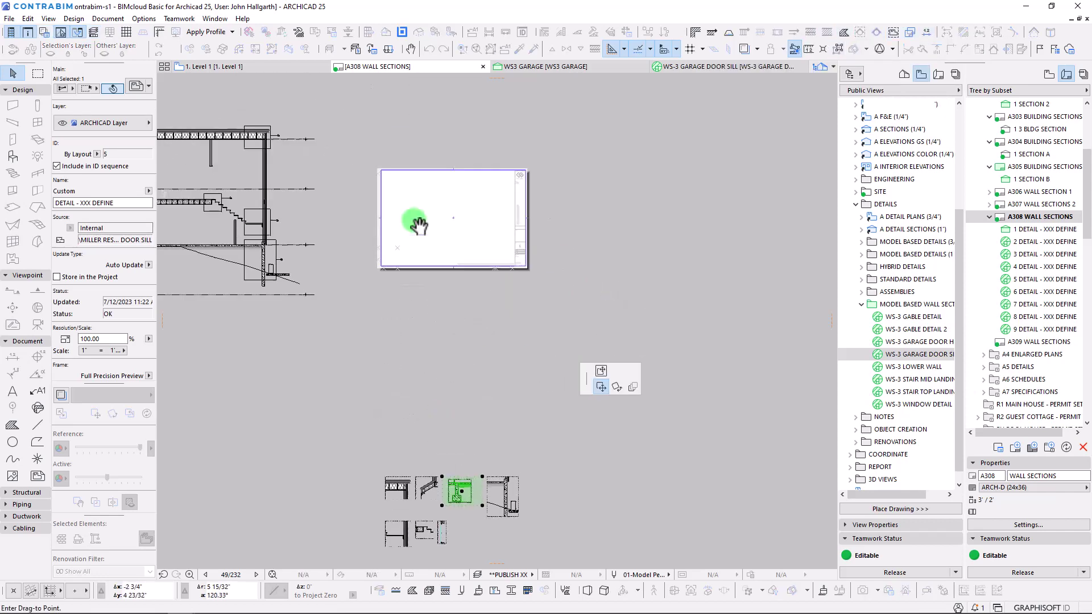
{"action": "left_click", "coordinate": [397, 239]}
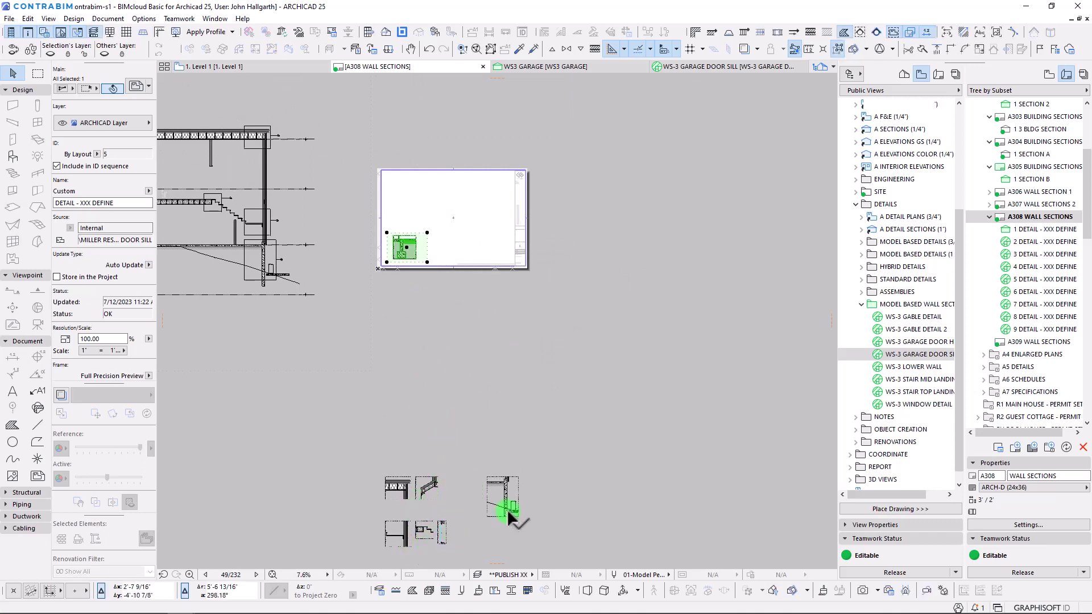
Stack the WS-3 GARAGE DOOR HEADER drawing above the sill detail and the WS-3 WINDOW DETAIL above the header
{"action": "key", "text": "ctrl+d"}
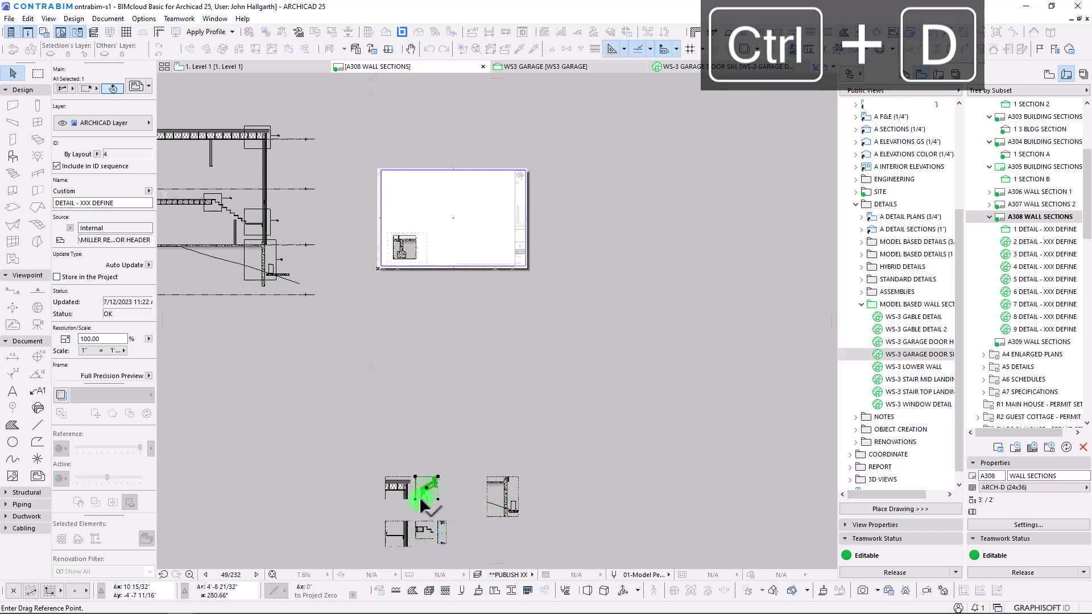
{"action": "left_click", "coordinate": [426, 500]}
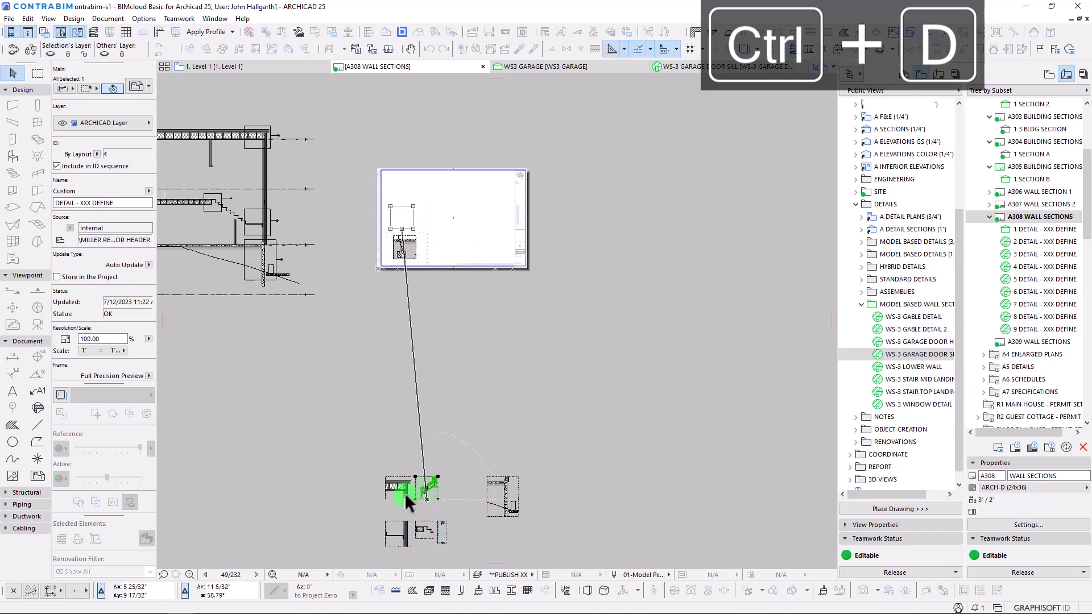
{"action": "left_click", "coordinate": [402, 229]}
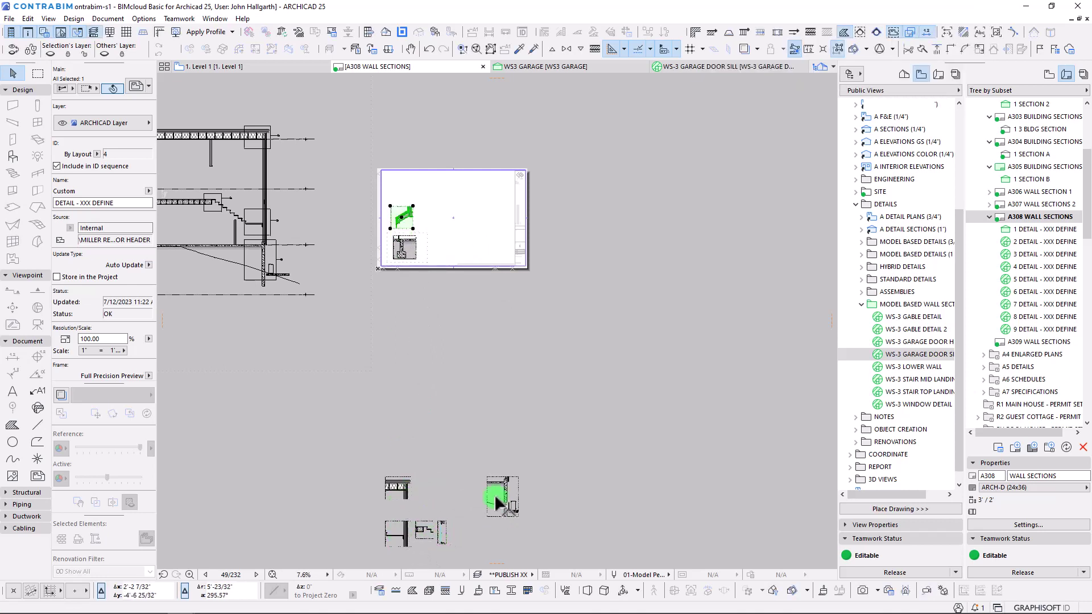
{"action": "key", "text": "ctrl+d"}
{"action": "left_click", "coordinate": [442, 543]}
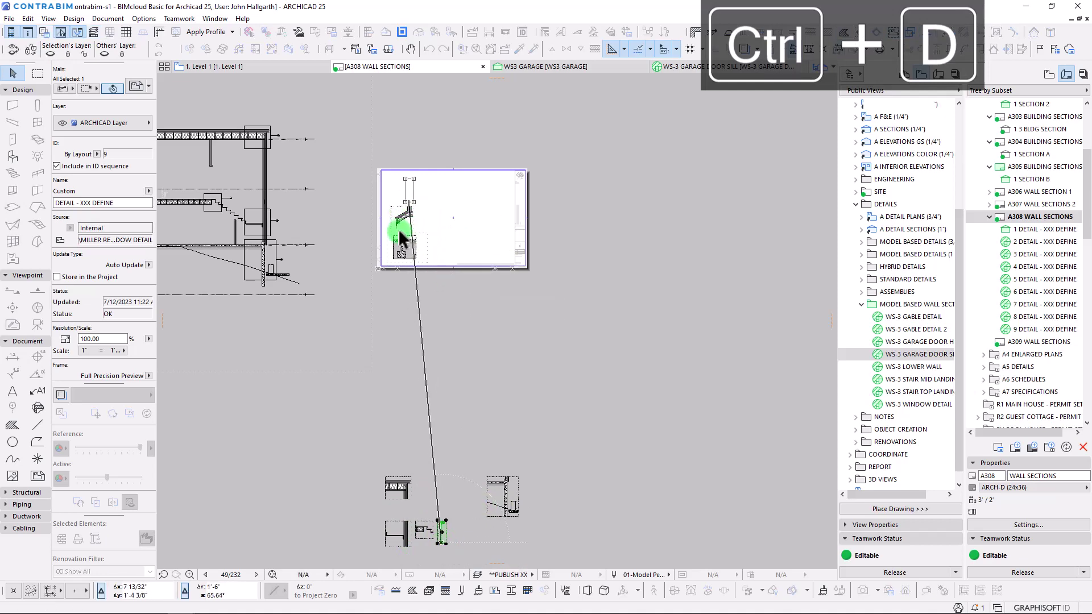
{"action": "left_click", "coordinate": [401, 233]}
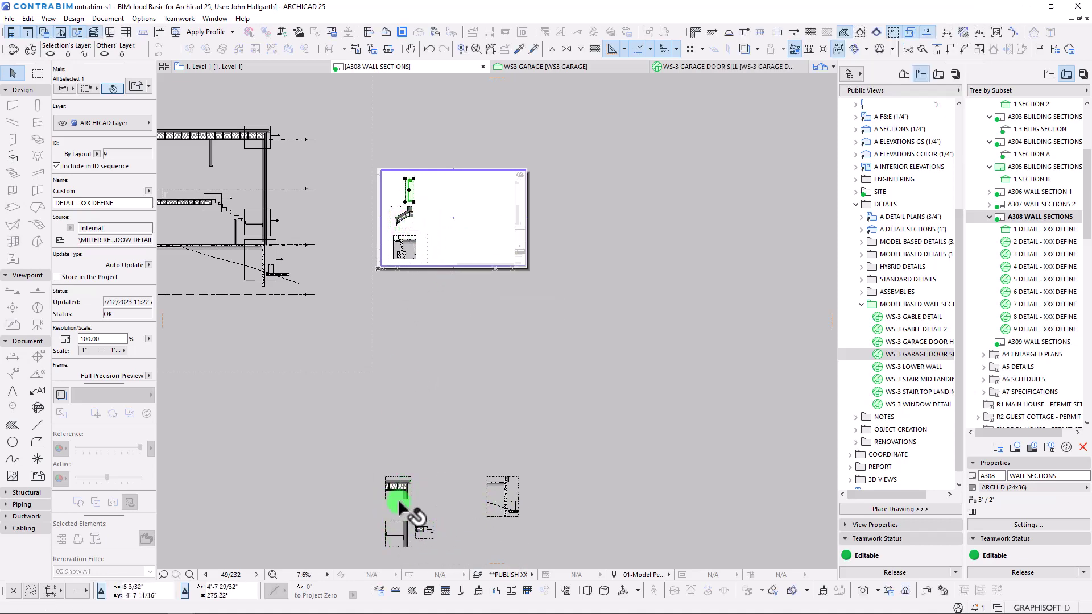
Move the WS-3 GABLE DETAIL drawing from the far right of the sheet to directly above the window detail
{"action": "scroll", "coordinate": [489, 410], "scroll_direction": "down", "scroll_amount": 2}
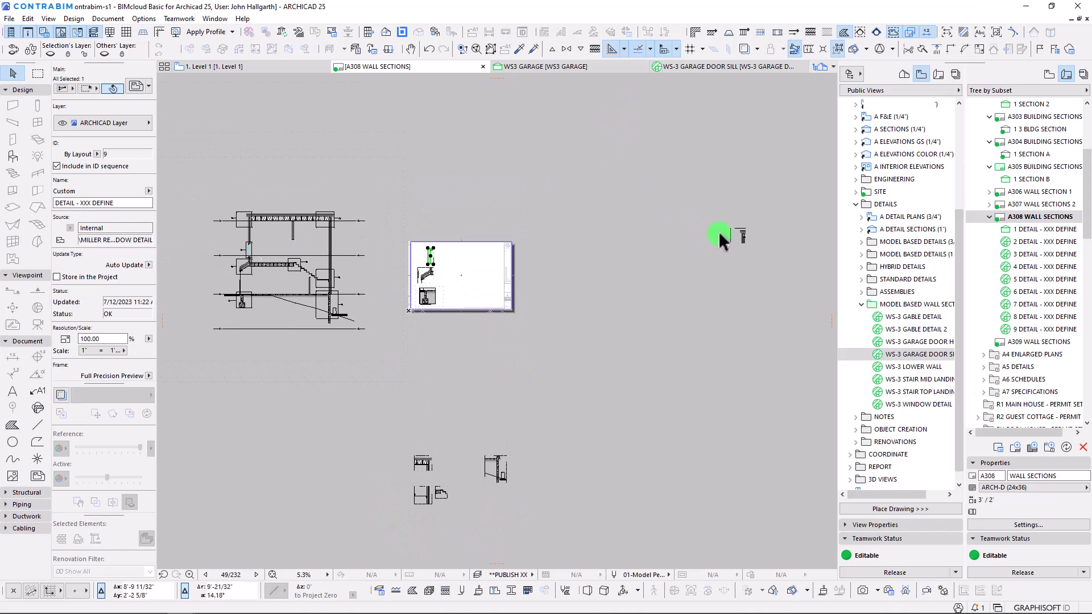
{"action": "key", "text": "ctrl+d"}
{"action": "left_click", "coordinate": [741, 241]}
{"action": "scroll", "coordinate": [438, 245], "scroll_direction": "up", "scroll_amount": 5}
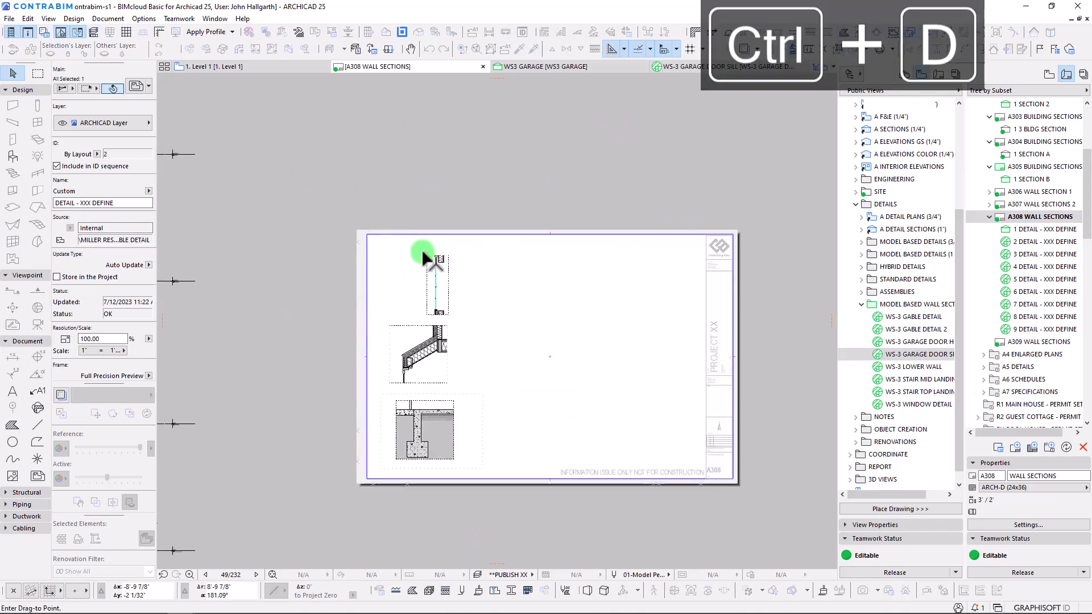
{"action": "left_click", "coordinate": [489, 196]}
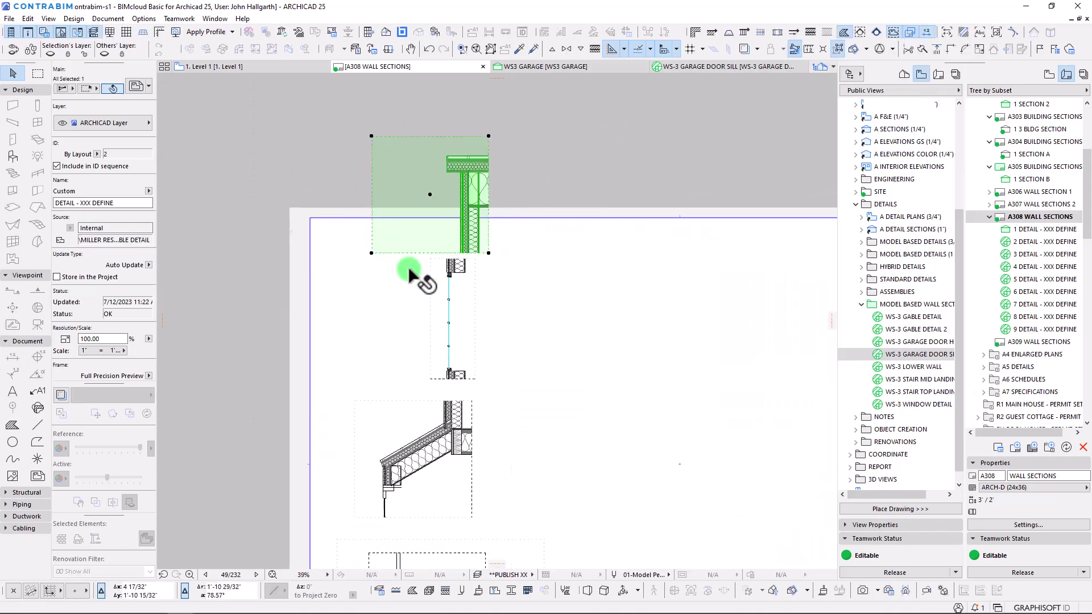
Move the WS-3 GABLE DETAIL 2 drawing from below the sheet into the sheet's upper-right area
{"action": "scroll", "coordinate": [480, 273], "scroll_direction": "down", "scroll_amount": 5}
{"action": "middle_click_drag", "start_coordinate": [474, 234], "coordinate": [456, 138]}
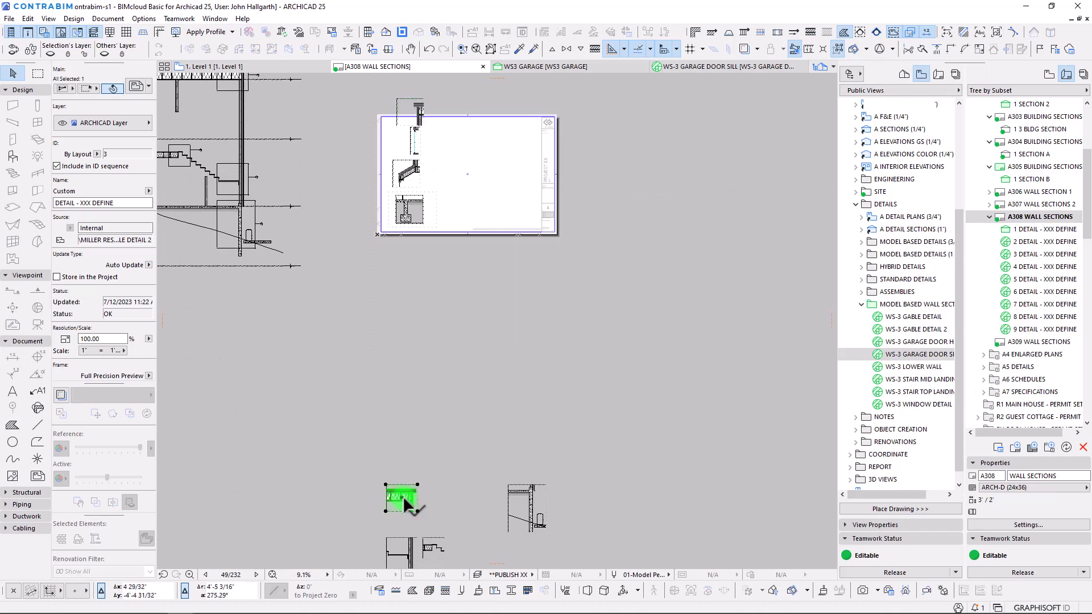
{"action": "key", "text": "ctrl+d"}
{"action": "left_click", "coordinate": [405, 504]}
{"action": "left_click", "coordinate": [504, 142]}
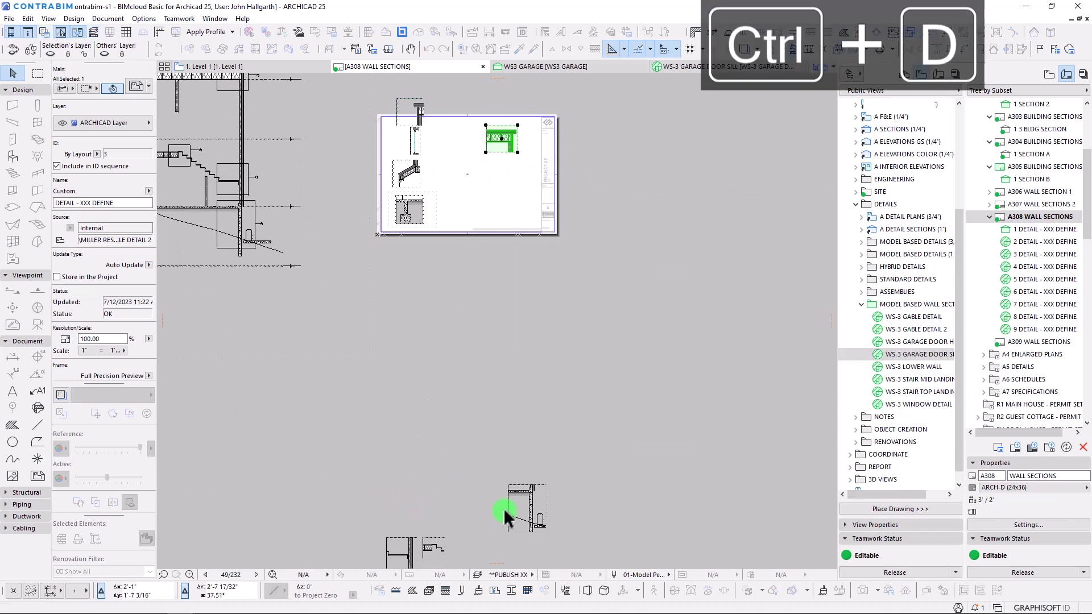
Move the WS-3 LOWER WALL drawing onto the sheet's lower-right area, beneath GABLE DETAIL 2
{"action": "left_click", "coordinate": [526, 511]}
{"action": "key", "text": "ctrl+d"}
{"action": "left_click", "coordinate": [526, 509]}
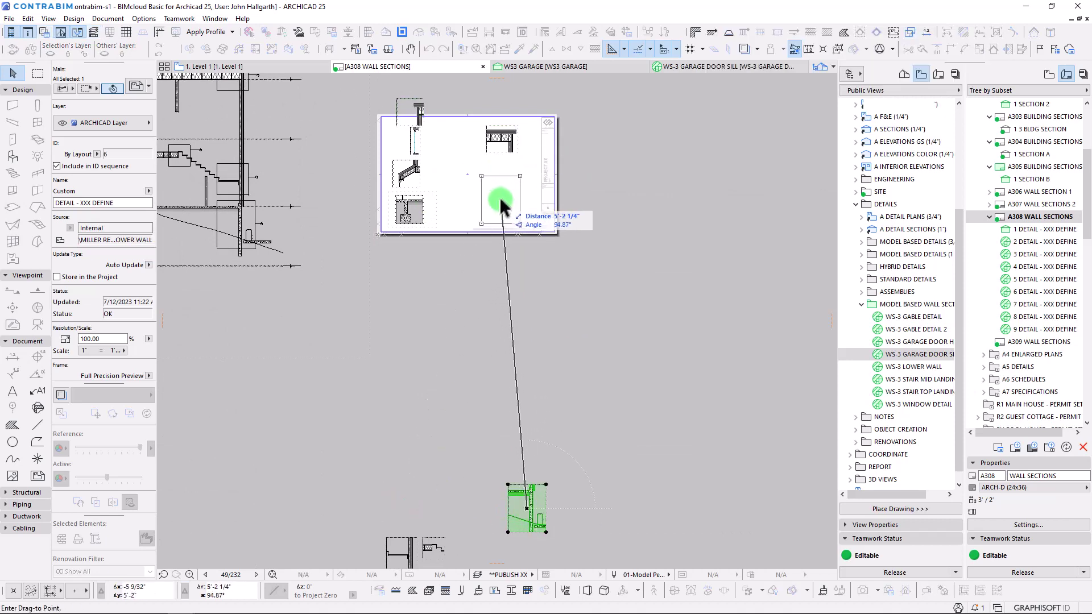
{"action": "left_click", "coordinate": [502, 202]}
Place the stair mid landing drawing in the middle of the sheet and the stair top landing drawing directly left of it
{"action": "left_click", "coordinate": [402, 552]}
{"action": "key", "text": "ctrl+d"}
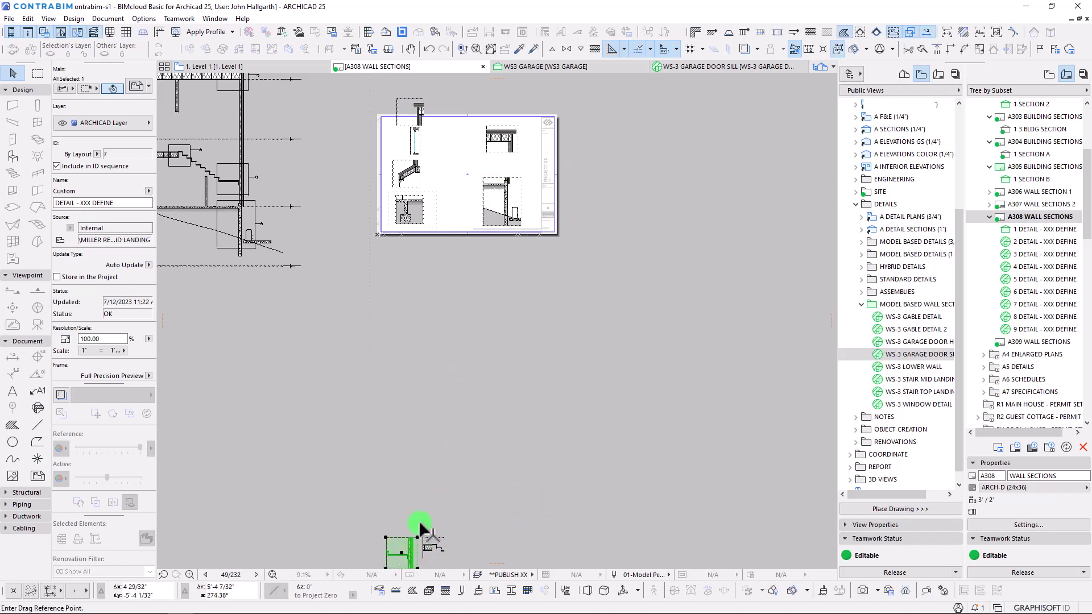
{"action": "left_click", "coordinate": [402, 553]}
{"action": "left_click", "coordinate": [460, 188]}
{"action": "left_click", "coordinate": [429, 550]}
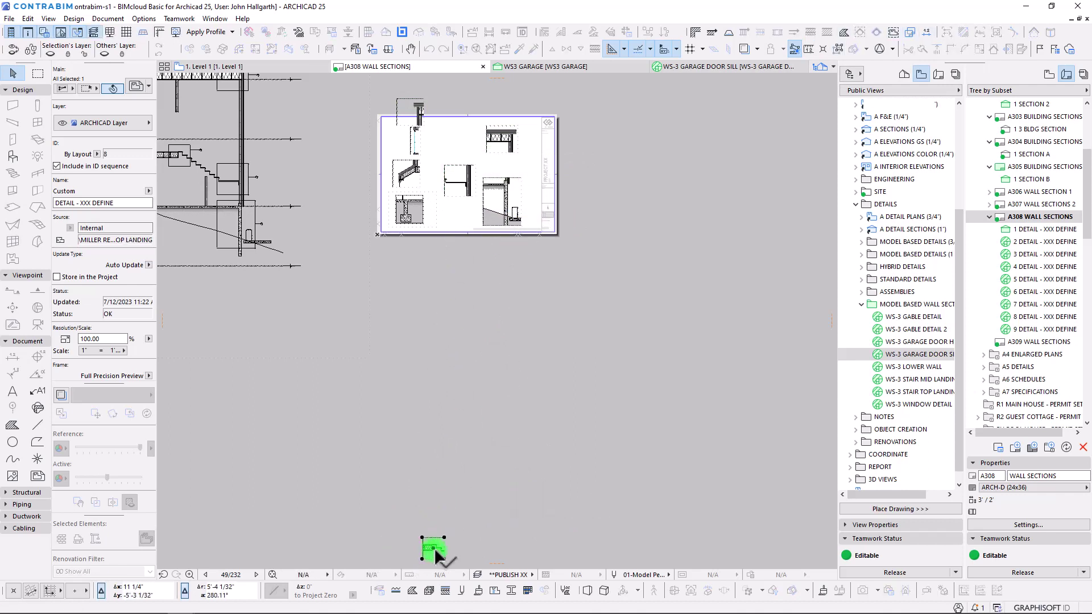
{"action": "key", "text": "ctrl+d"}
{"action": "left_click", "coordinate": [433, 548]}
{"action": "left_click", "coordinate": [443, 181]}
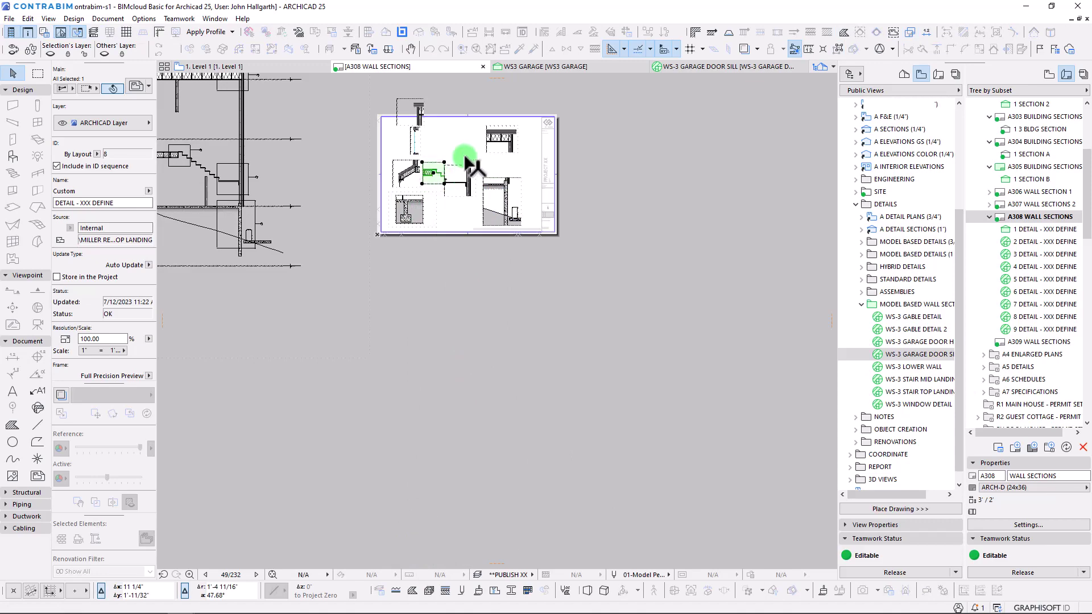
Shift the WS-3 LOWER WALL drawing horizontally to the right, closer to the title block
{"action": "scroll", "coordinate": [439, 166], "scroll_direction": "up", "scroll_amount": 5}
{"action": "scroll", "coordinate": [500, 223], "scroll_direction": "down", "scroll_amount": 4}
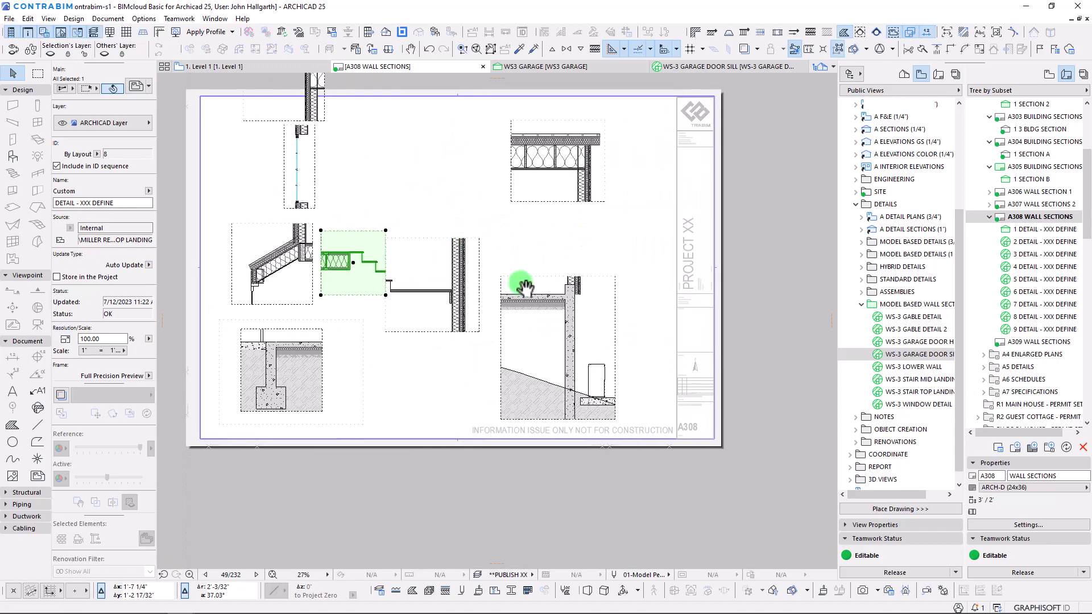
{"action": "left_click", "coordinate": [574, 336]}
{"action": "key", "text": "ctrl+d"}
{"action": "left_click", "coordinate": [574, 319]}
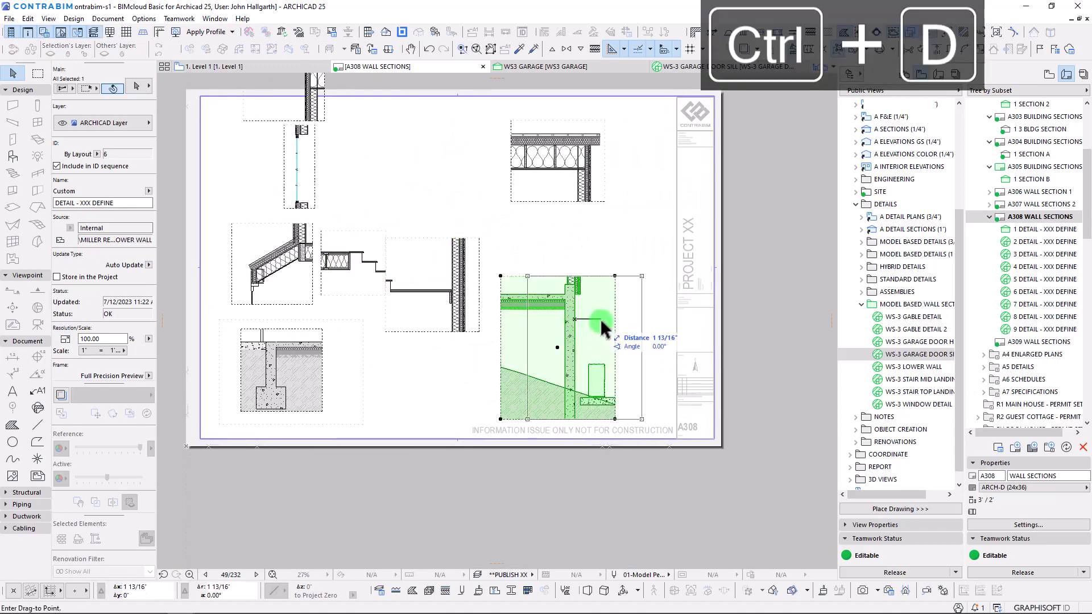
{"action": "left_click", "coordinate": [609, 322]}
Move GABLE DETAIL 2 about 1 9/16" to the right so its outer wall face aligns with the lower wall detail
{"action": "left_click", "coordinate": [581, 193]}
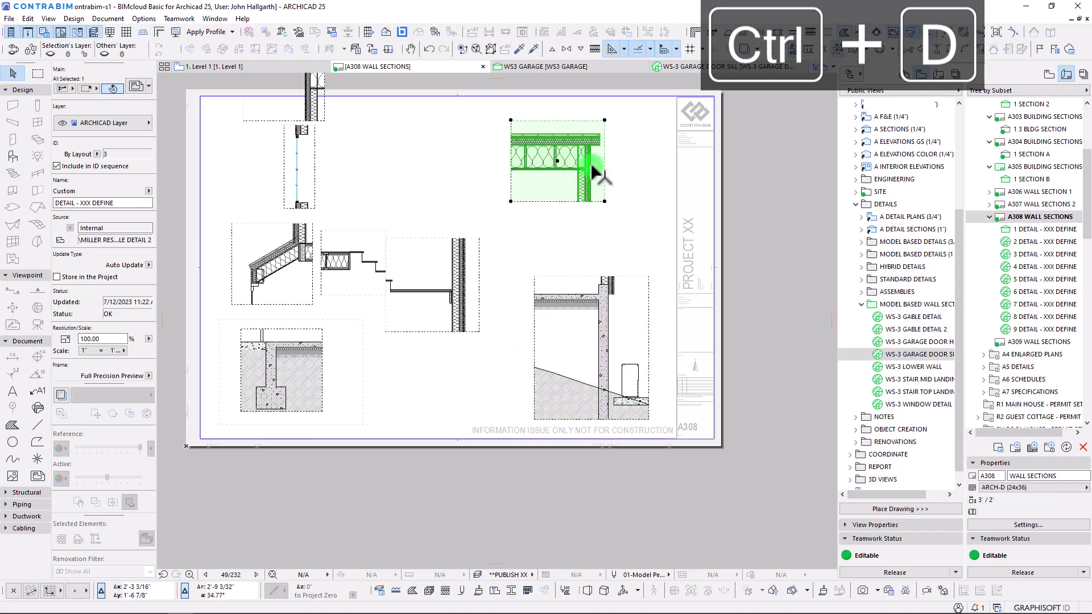
{"action": "scroll", "coordinate": [596, 134], "scroll_direction": "up", "scroll_amount": 5}
{"action": "scroll", "coordinate": [596, 136], "scroll_direction": "up", "scroll_amount": 2}
{"action": "key", "text": "ctrl+d"}
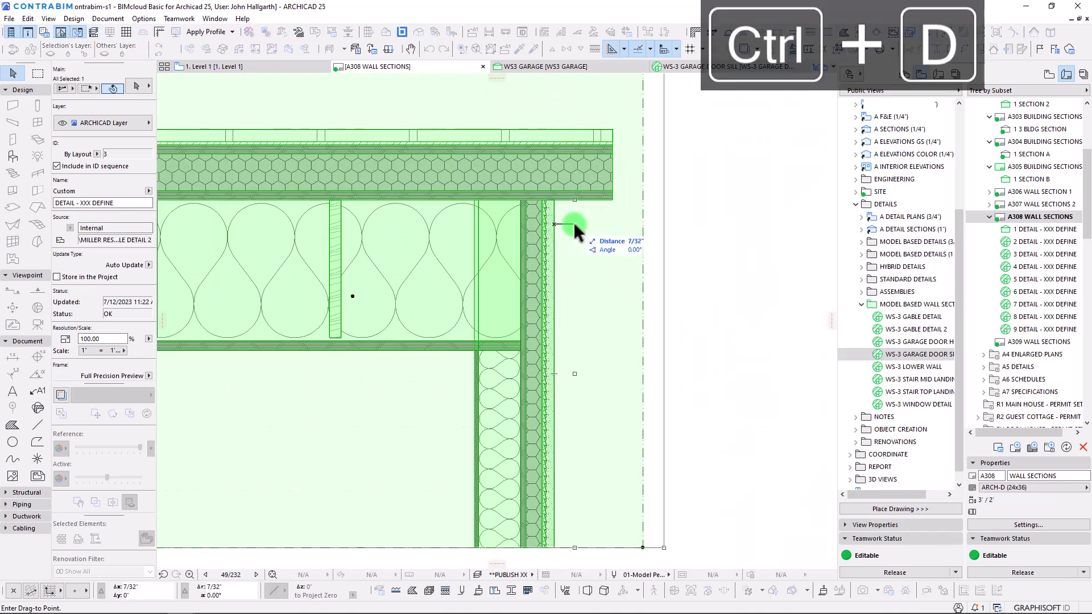
{"action": "left_click", "coordinate": [570, 227]}
{"action": "scroll", "coordinate": [570, 226], "scroll_direction": "down", "scroll_amount": 4}
{"action": "scroll", "coordinate": [548, 339], "scroll_direction": "up", "scroll_amount": 8}
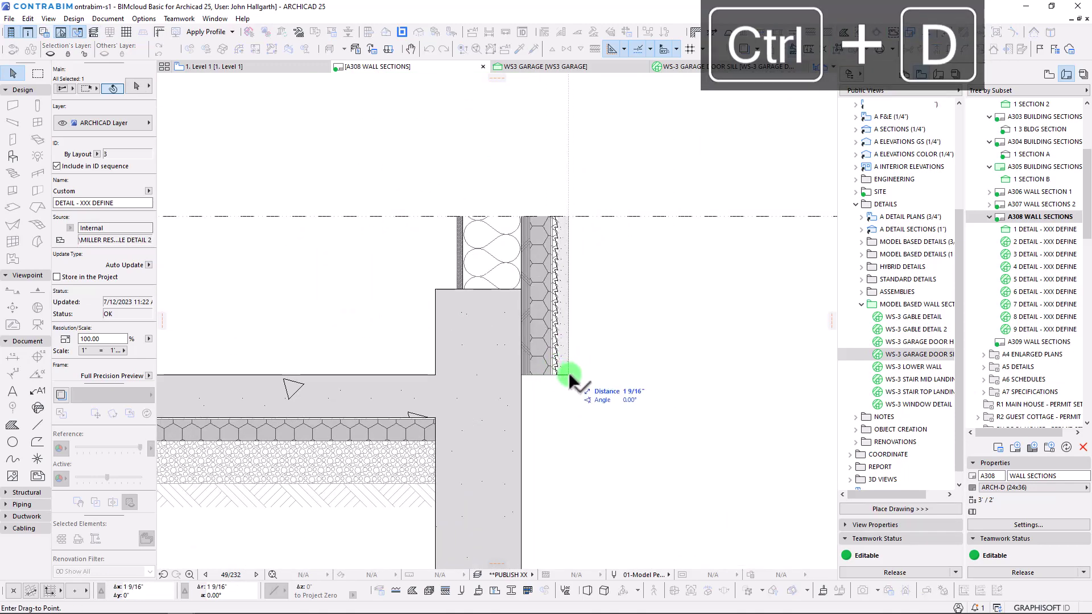
{"action": "left_click", "coordinate": [570, 375]}
{"action": "scroll", "coordinate": [575, 310], "scroll_direction": "down", "scroll_amount": 10}
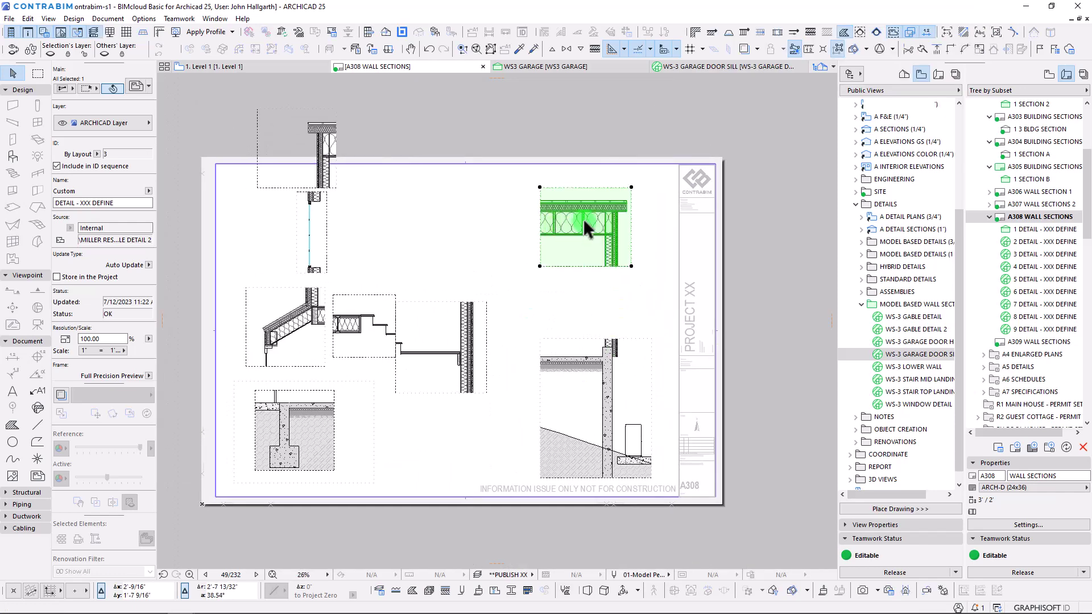
Move the GABLE DETAIL 2 drawing straight up to just below the sheet's upper margin
{"action": "left_click", "coordinate": [317, 125]}
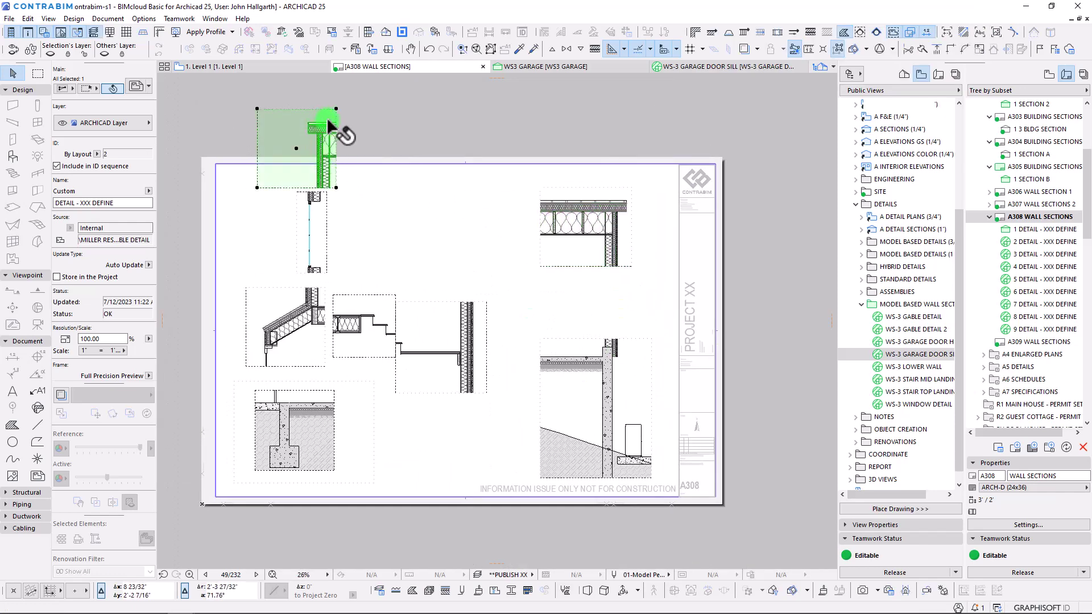
{"action": "left_click", "coordinate": [603, 203]}
{"action": "key", "text": "ctrl+d"}
{"action": "left_click", "coordinate": [605, 203]}
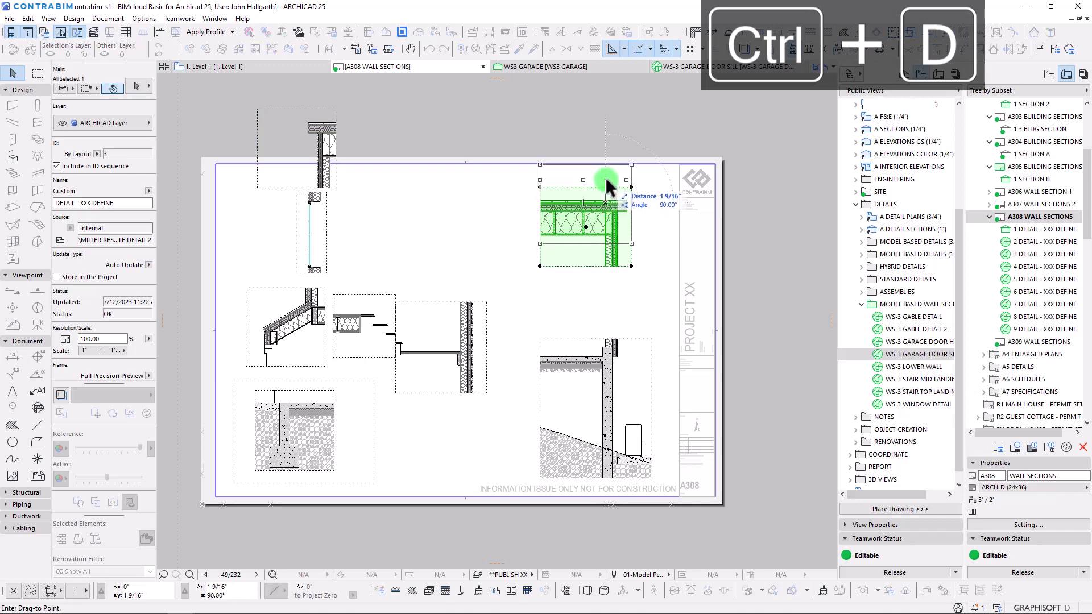
{"action": "left_click", "coordinate": [606, 183]}
Move the GABLE DETAIL drawing straight down about 3 13/16" so its roof lines up with the roof in GABLE DETAIL 2
{"action": "left_click", "coordinate": [320, 134]}
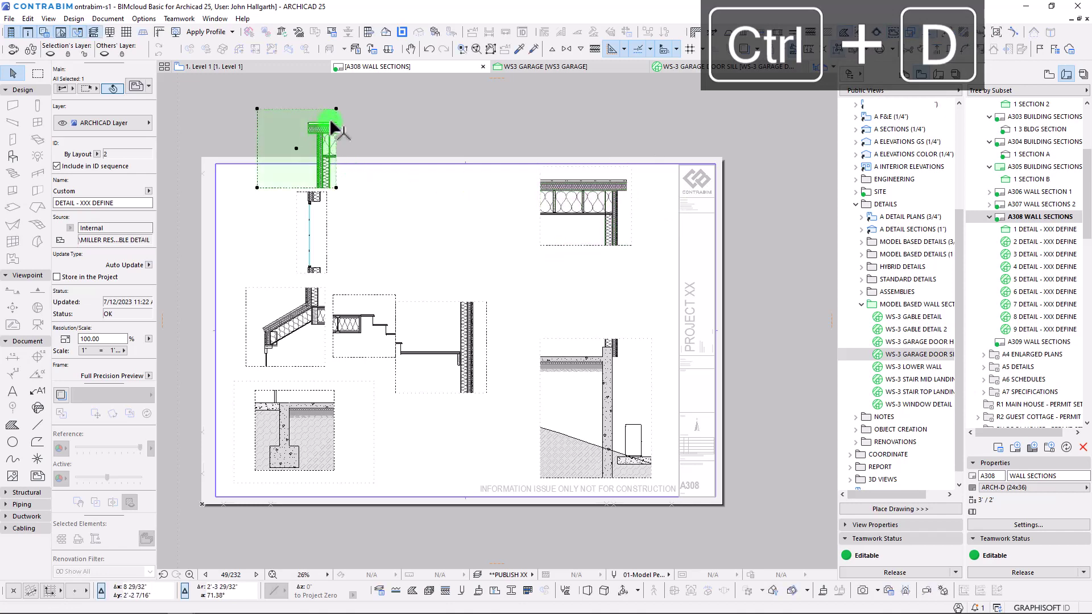
{"action": "key", "text": "ctrl+d"}
{"action": "left_click", "coordinate": [331, 124]}
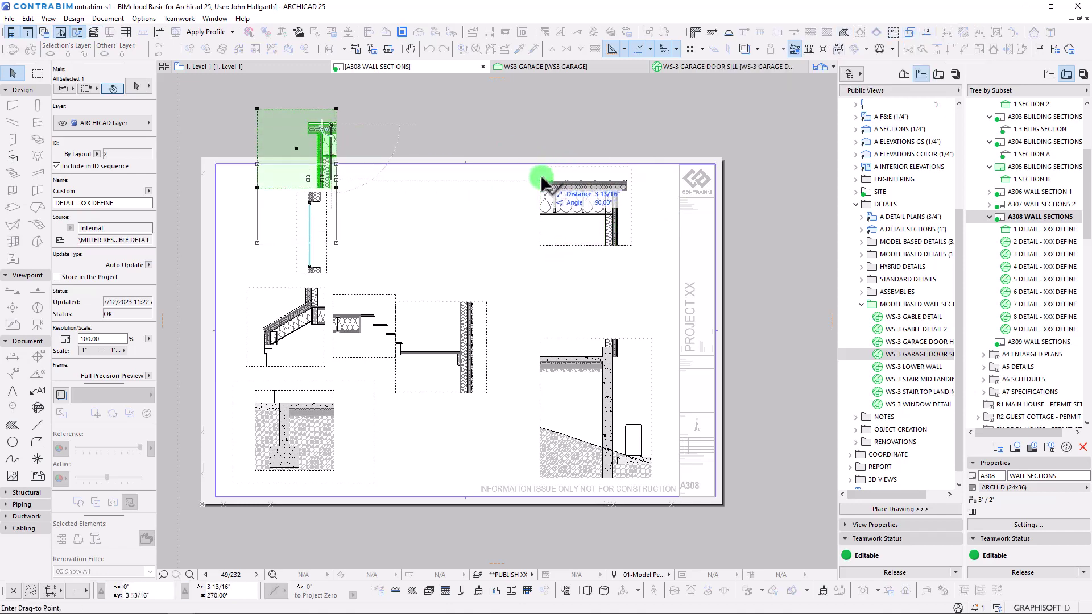
{"action": "left_click", "coordinate": [543, 181]}
{"action": "scroll", "coordinate": [294, 199], "scroll_direction": "up", "scroll_amount": 4}
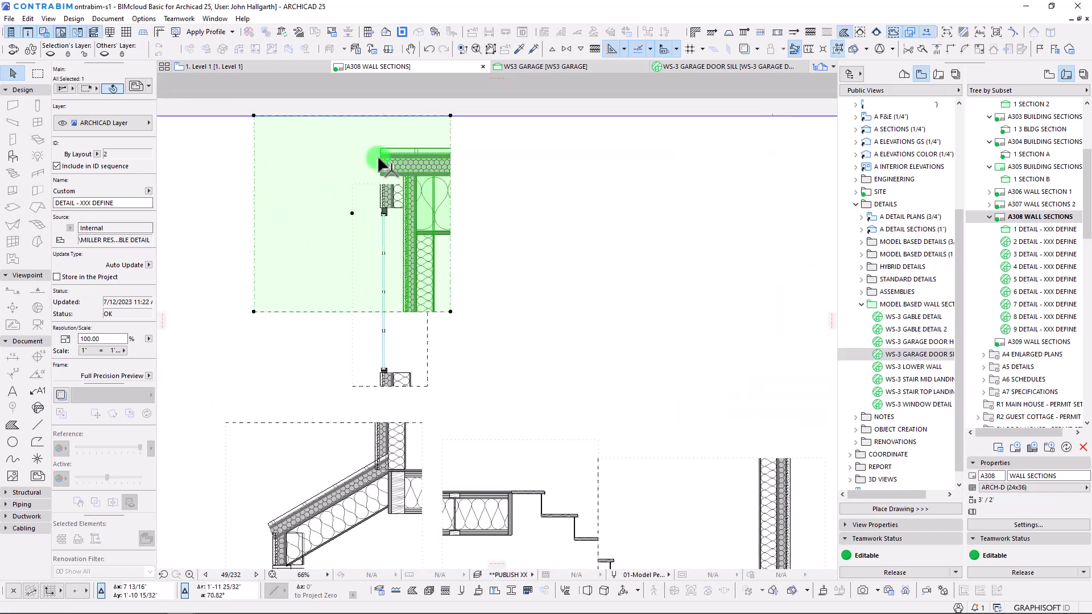
{"action": "key", "text": "ctrl+d"}
{"action": "left_click", "coordinate": [410, 219]}
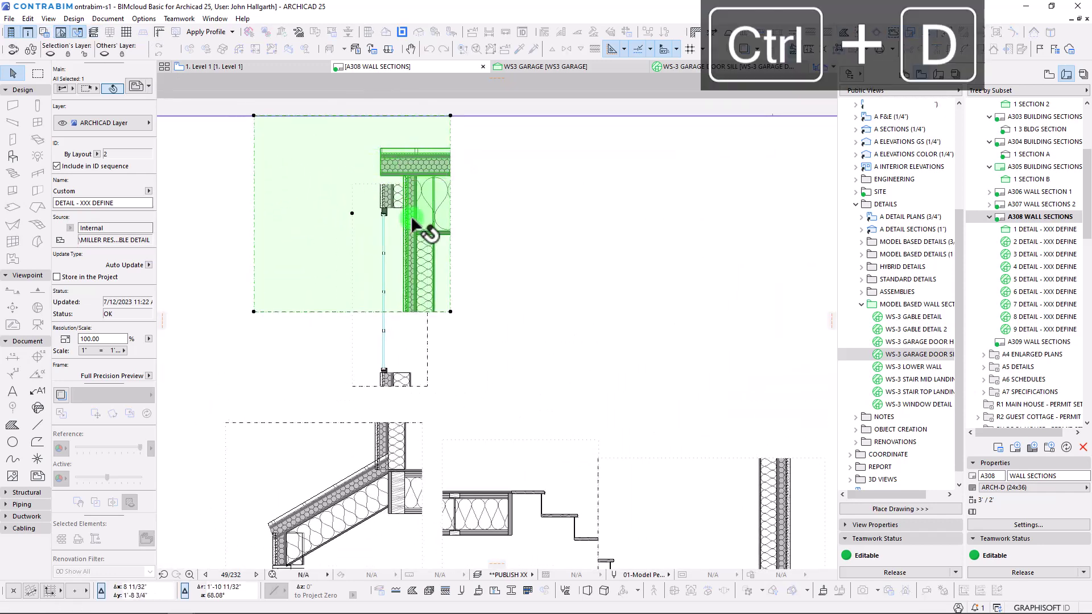
{"action": "scroll", "coordinate": [411, 219], "scroll_direction": "down", "scroll_amount": 4}
{"action": "middle_click_drag", "start_coordinate": [420, 221], "coordinate": [384, 158]}
Move the garage door sill drawing straight down about 1/2" toward the lower margin of the sheet
{"action": "left_click", "coordinate": [418, 366]}
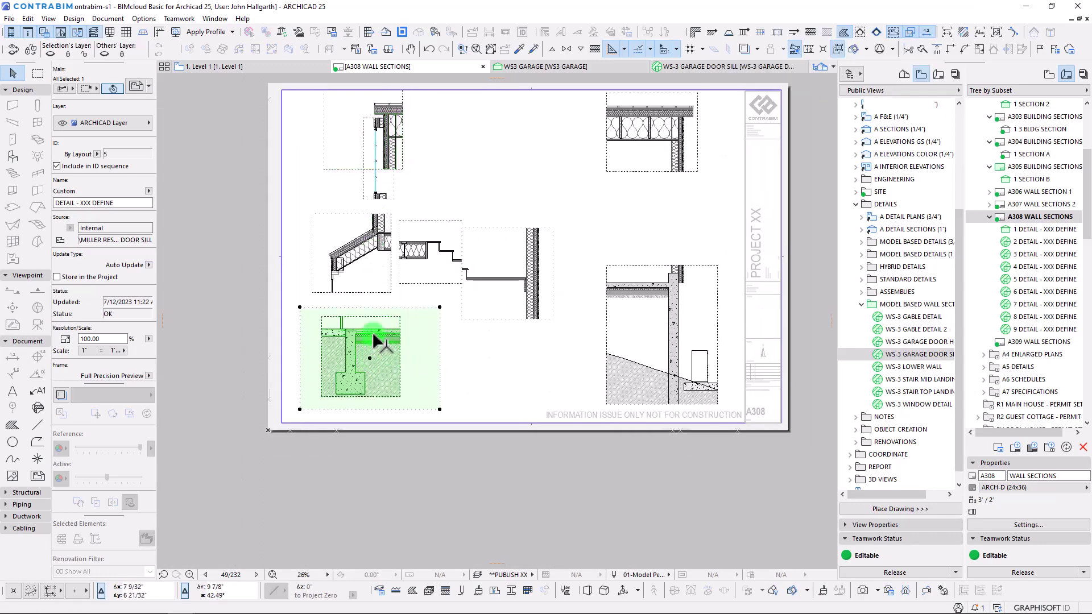
{"action": "scroll", "coordinate": [377, 342], "scroll_direction": "up", "scroll_amount": 4}
{"action": "key", "text": "ctrl+d"}
{"action": "left_click", "coordinate": [398, 341]}
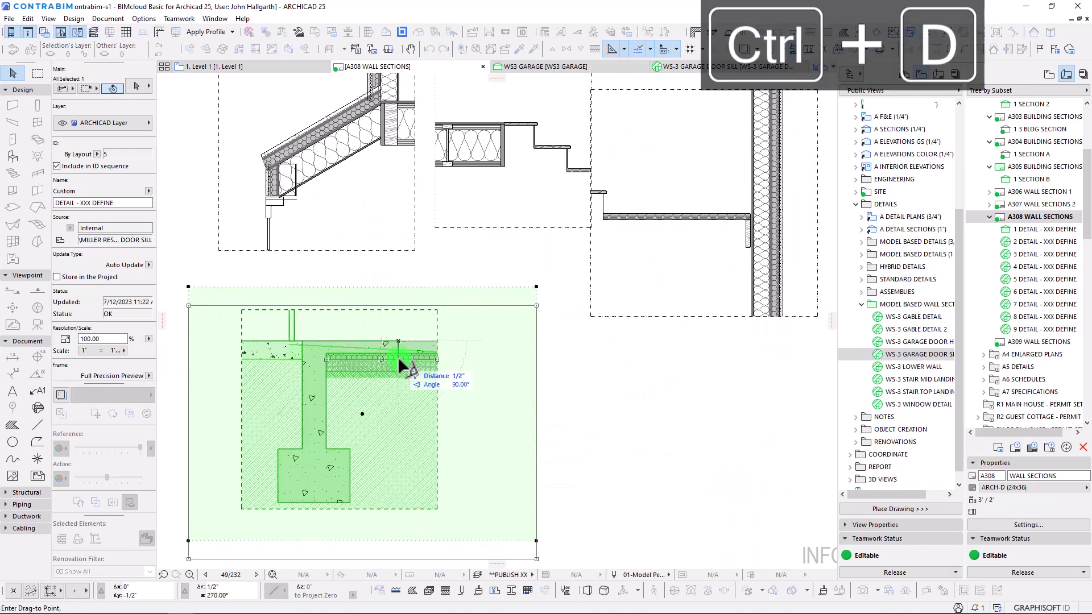
{"action": "left_click", "coordinate": [405, 365]}
Set the garage door sill drawing's frame to Fit Frame to Drawing
{"action": "scroll", "coordinate": [40, 220], "scroll_direction": "down", "scroll_amount": 5}
{"action": "left_click", "coordinate": [149, 172]}
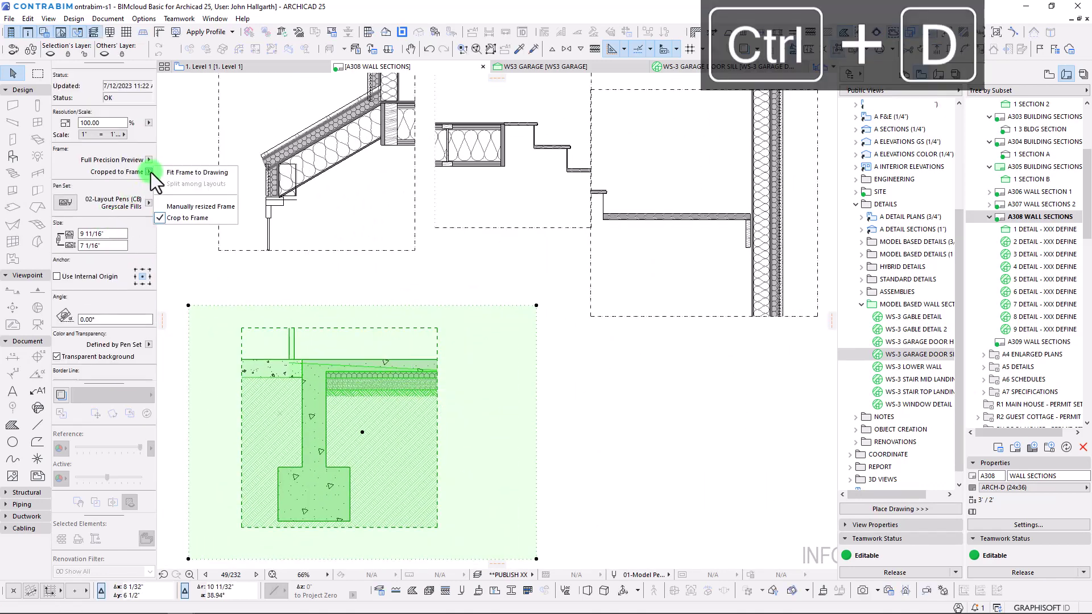
{"action": "left_click", "coordinate": [197, 172]}
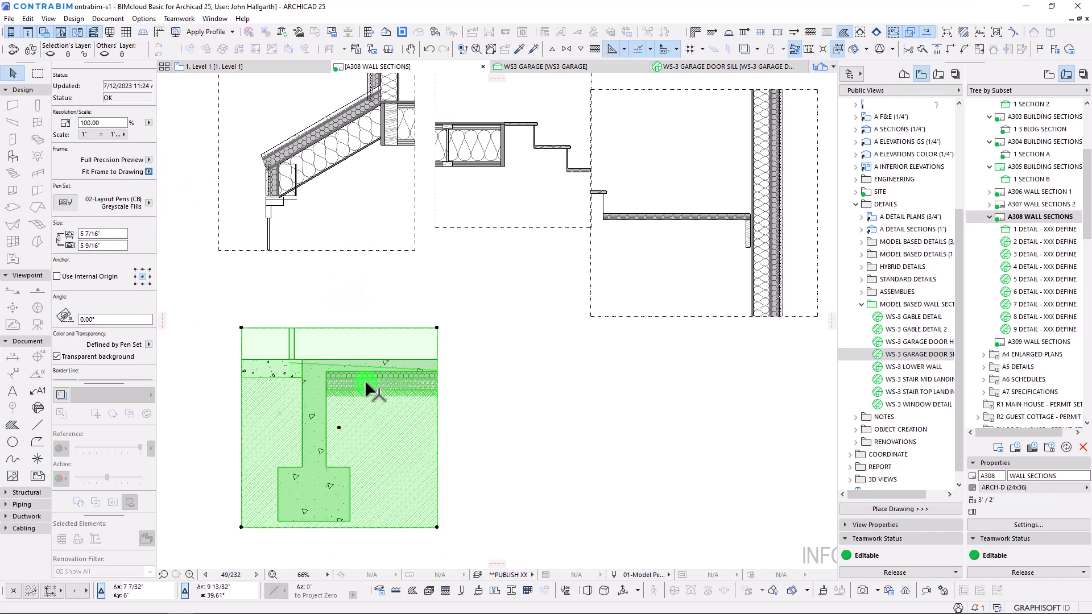
Shift the garage door sill drawing horizontally to the left so it sits directly beneath the garage door head drawing
{"action": "scroll", "coordinate": [318, 449], "scroll_direction": "down", "scroll_amount": 3}
{"action": "scroll", "coordinate": [361, 337], "scroll_direction": "up", "scroll_amount": 2}
{"action": "key", "text": "ctrl+d"}
{"action": "left_click", "coordinate": [334, 326]}
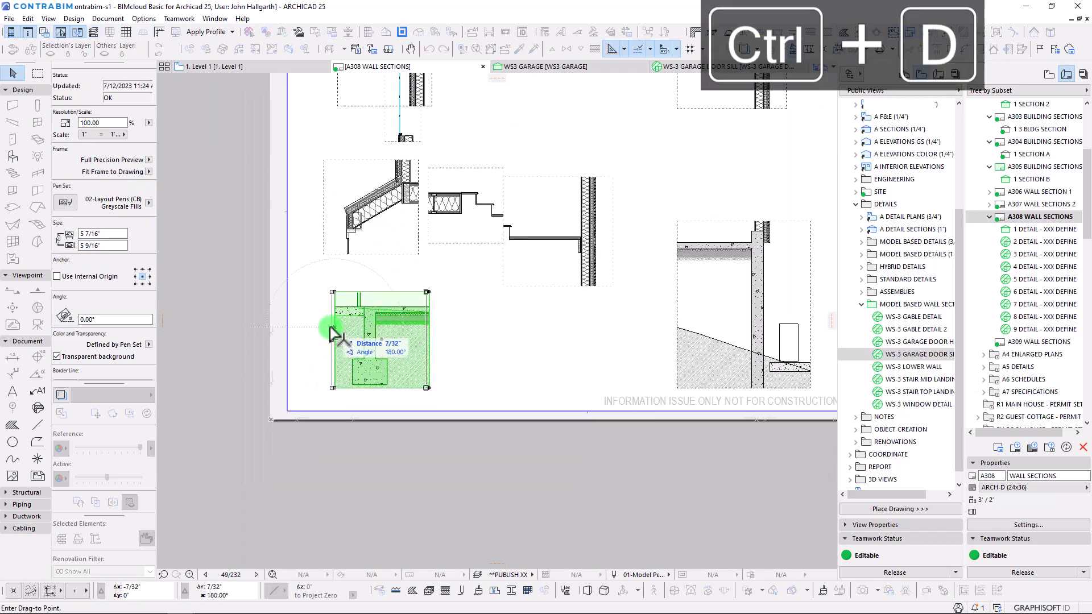
{"action": "left_click", "coordinate": [324, 326]}
Align the garage door head drawing's door face with the sill drawing's door, and lower it about 1 23/32" to just above the sill
{"action": "scroll", "coordinate": [348, 244], "scroll_direction": "up", "scroll_amount": 5}
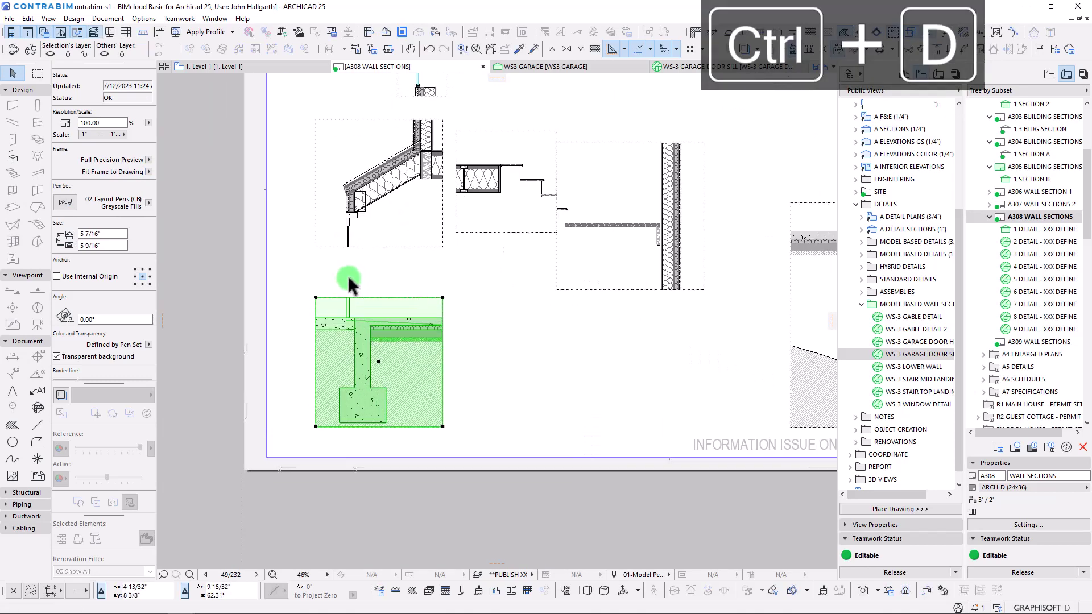
{"action": "left_click", "coordinate": [347, 165]}
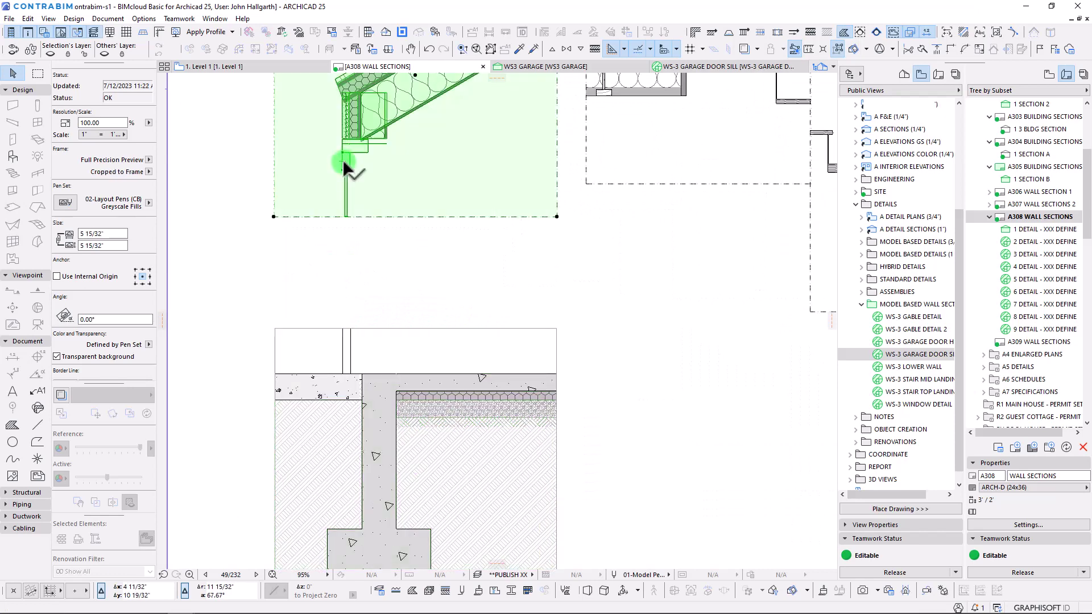
{"action": "key", "text": "ctrl+d"}
{"action": "left_click", "coordinate": [343, 163]}
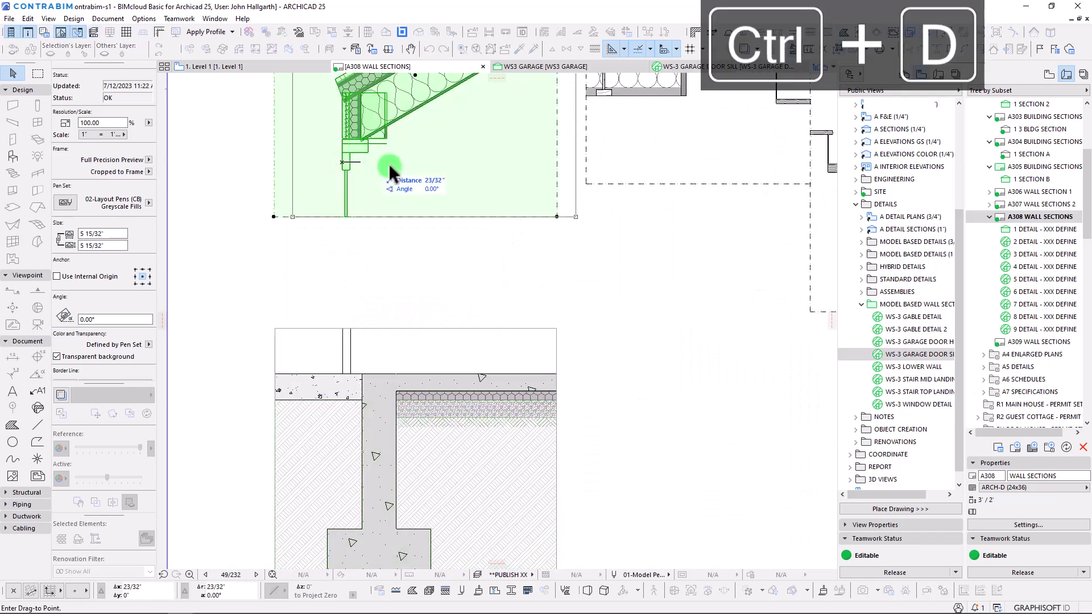
{"action": "left_click", "coordinate": [343, 328]}
{"action": "key", "text": "ctrl+d"}
{"action": "left_click", "coordinate": [371, 218]}
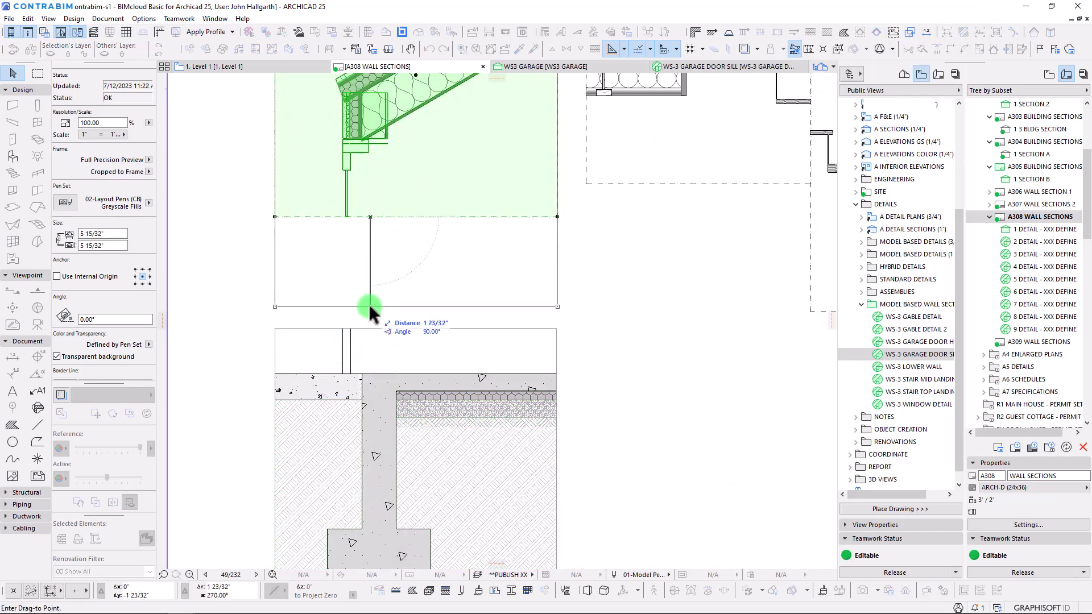
{"action": "left_click", "coordinate": [375, 307]}
Shift the window detail 1/8" left to align with the garage door head's outer wall face, and lower it about 2 9/16"
{"action": "scroll", "coordinate": [438, 284], "scroll_direction": "down", "scroll_amount": 5}
{"action": "middle_click", "coordinate": [438, 277]}
{"action": "middle_click", "coordinate": [438, 277]}
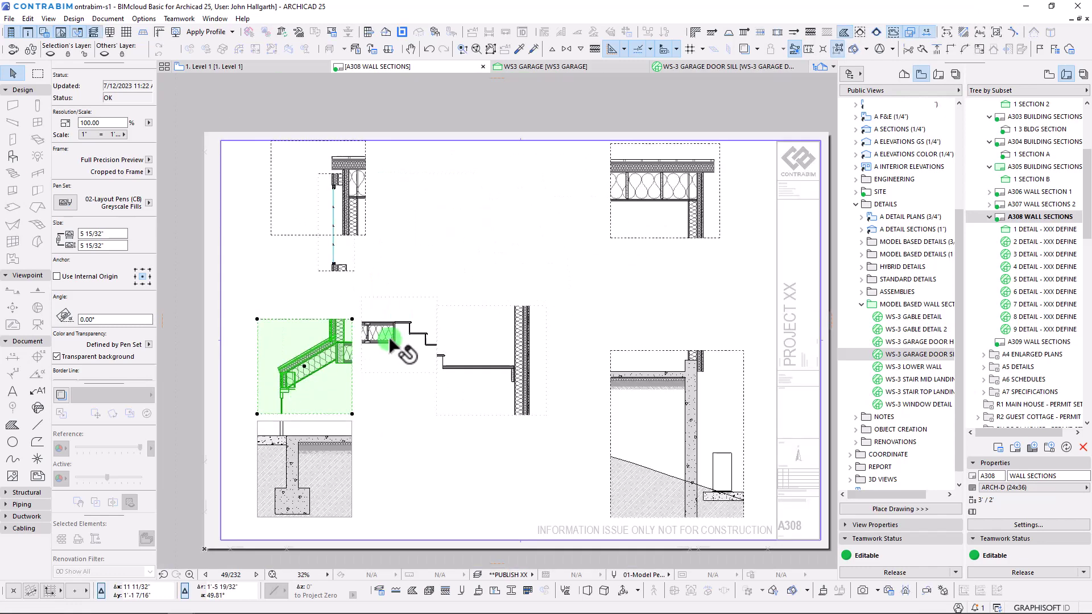
{"action": "left_click", "coordinate": [332, 249]}
{"action": "scroll", "coordinate": [336, 277], "scroll_direction": "up", "scroll_amount": 4}
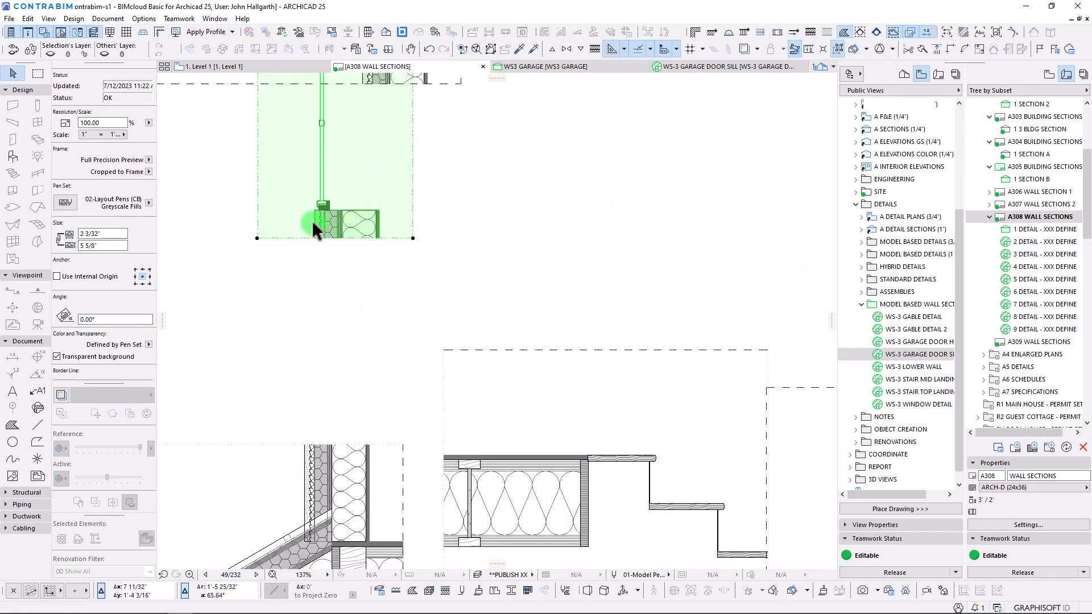
{"action": "key", "text": "ctrl+d"}
{"action": "left_click", "coordinate": [314, 223]}
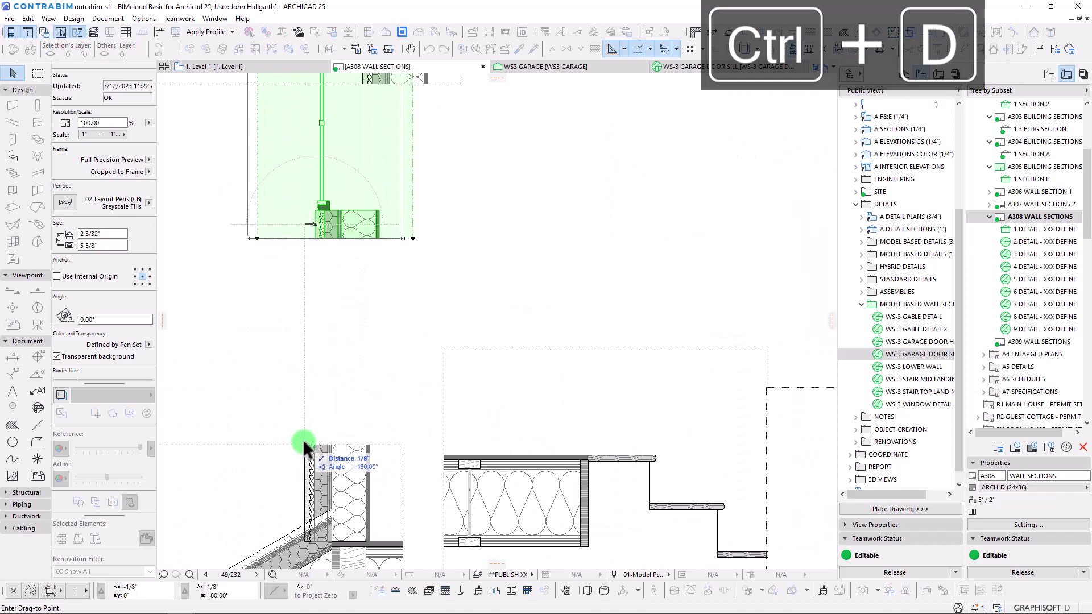
{"action": "left_click", "coordinate": [350, 238]}
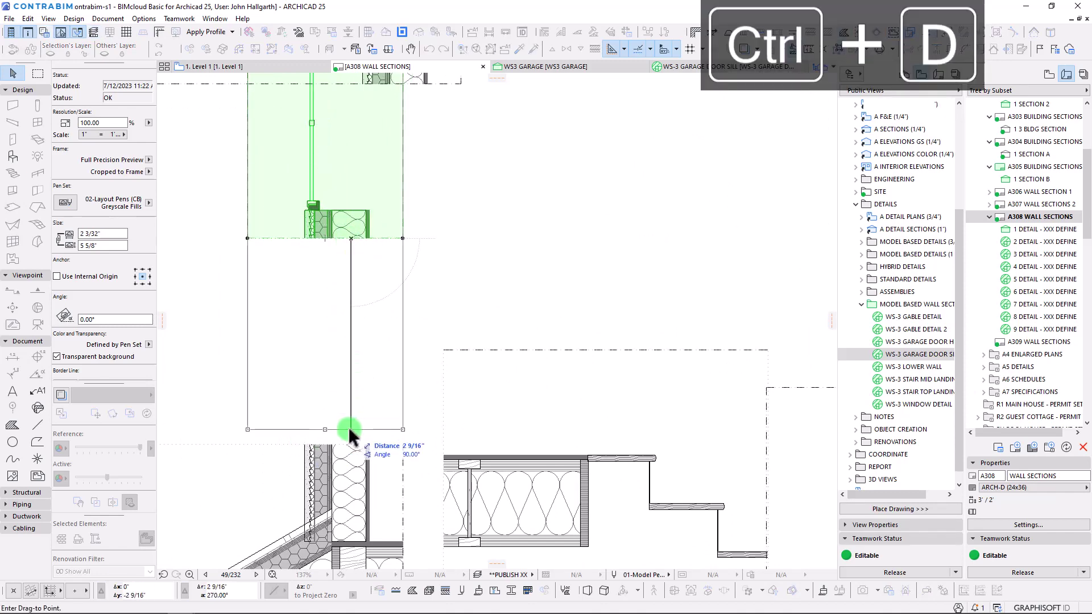
{"action": "left_click", "coordinate": [352, 428]}
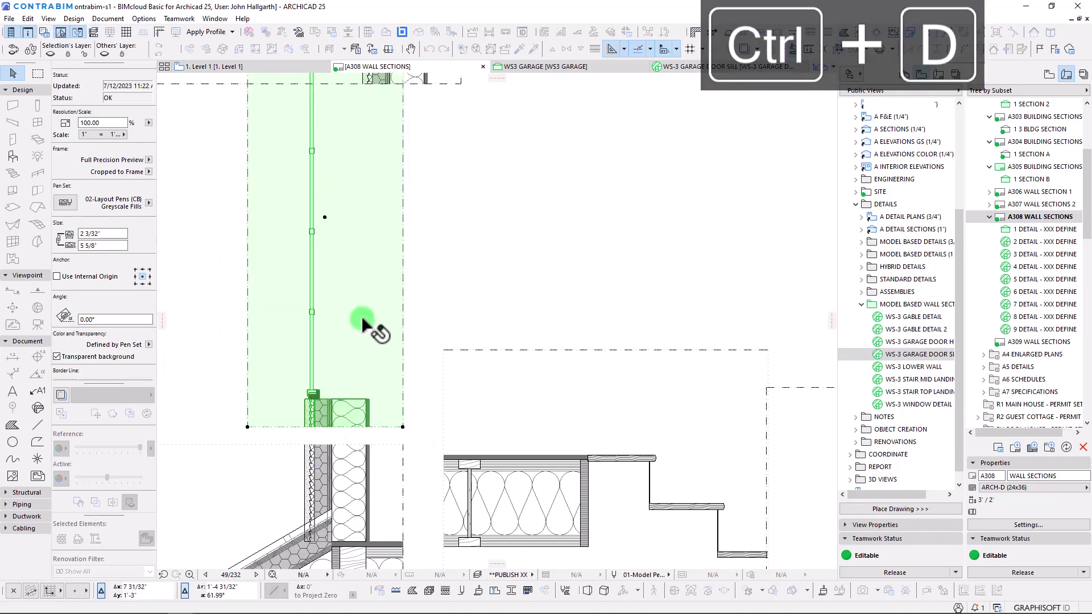
Crop the window detail's frame by pulling its upper edge down so only the window sill portion is shown
{"action": "scroll", "coordinate": [364, 324], "scroll_direction": "down", "scroll_amount": 3}
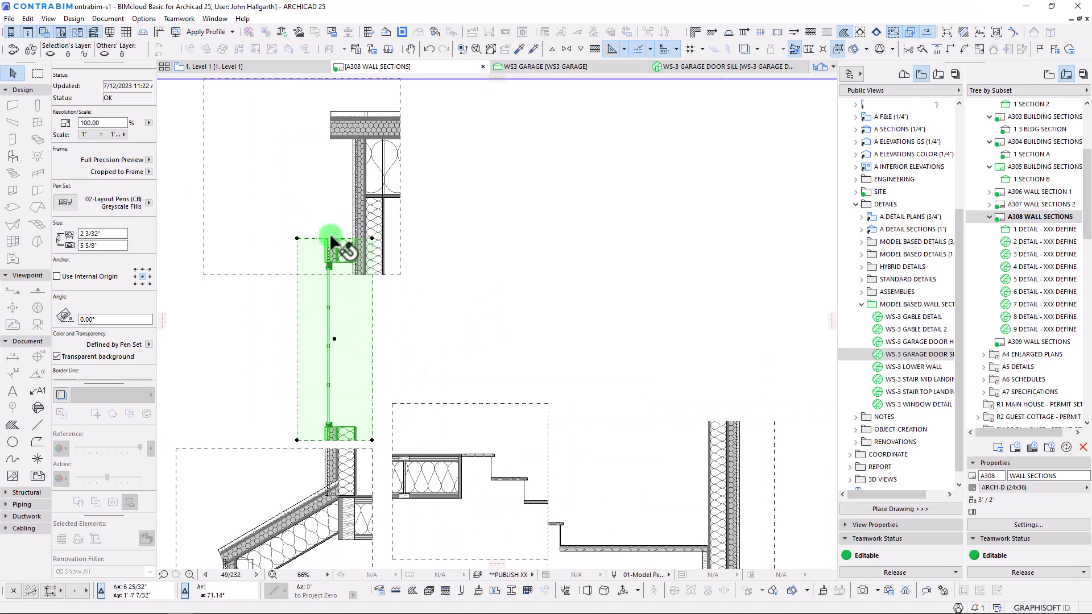
{"action": "left_click", "coordinate": [390, 273]}
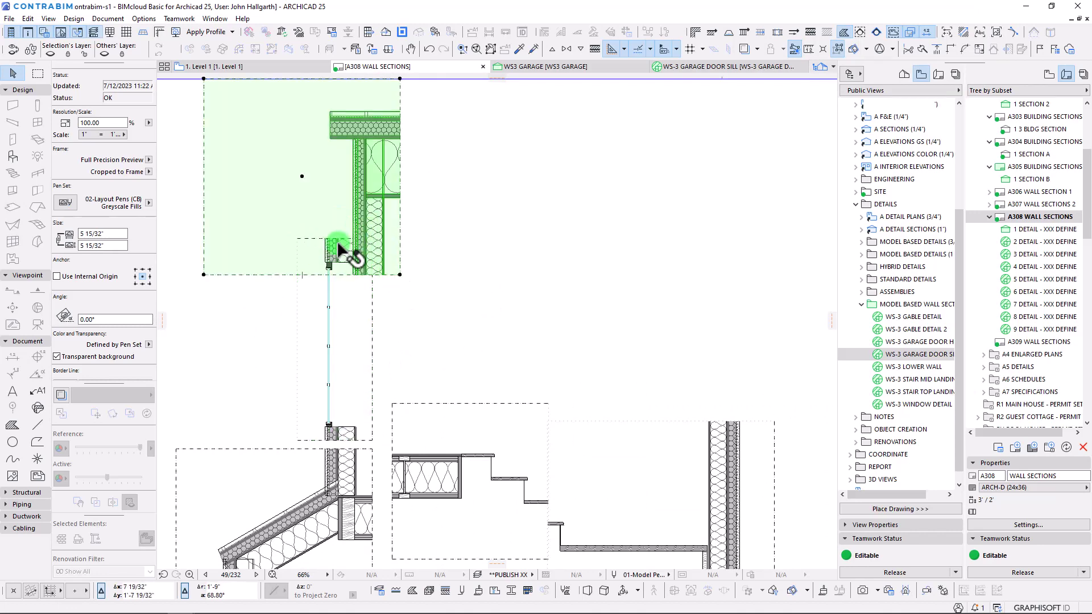
{"action": "left_click", "coordinate": [314, 239]}
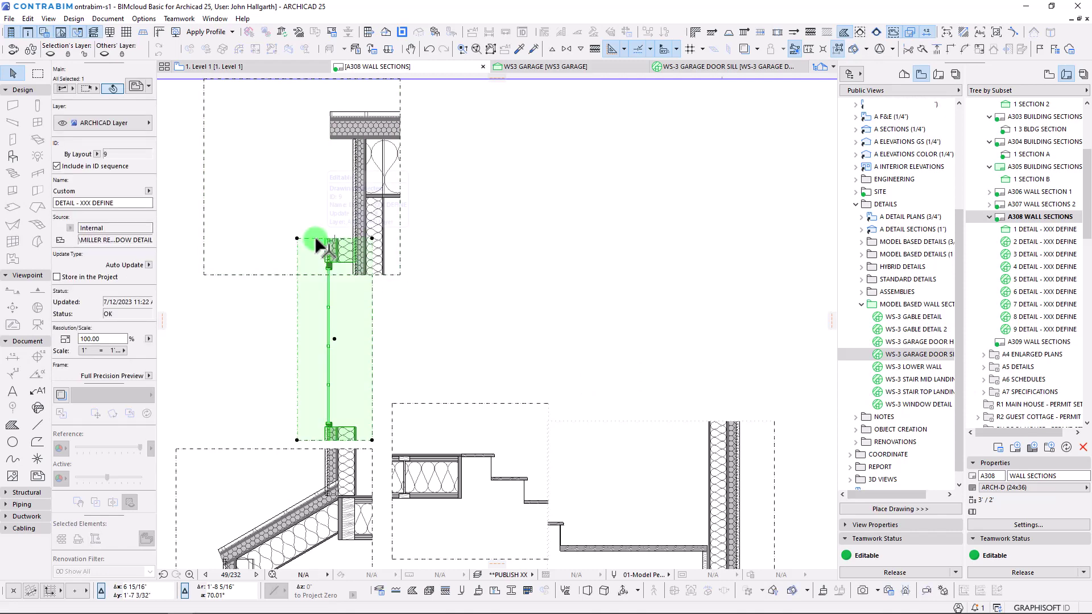
{"action": "left_click", "coordinate": [316, 238]}
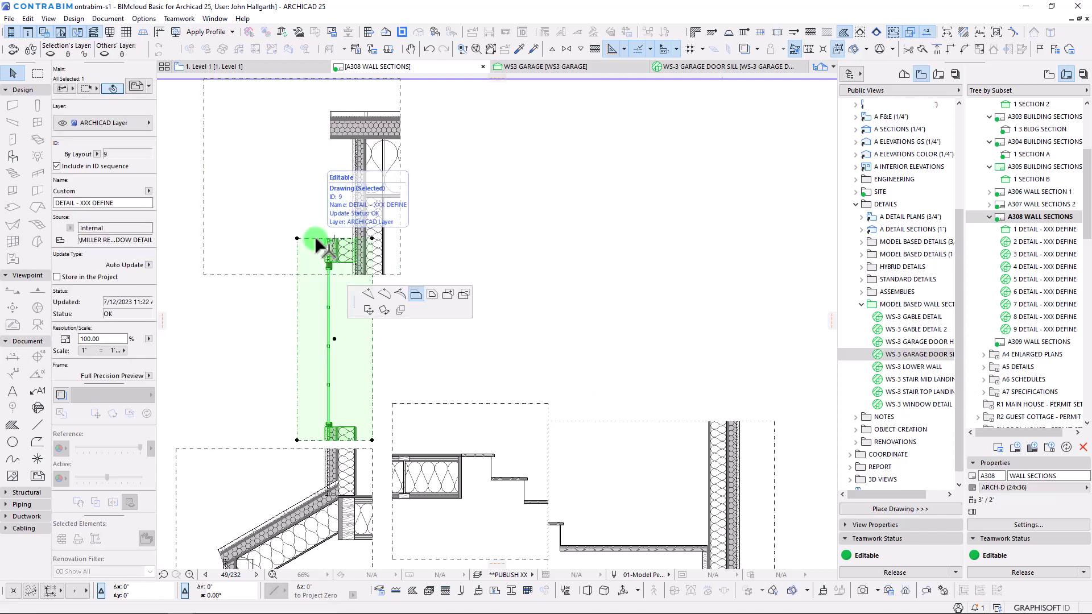
{"action": "left_click", "coordinate": [360, 377]}
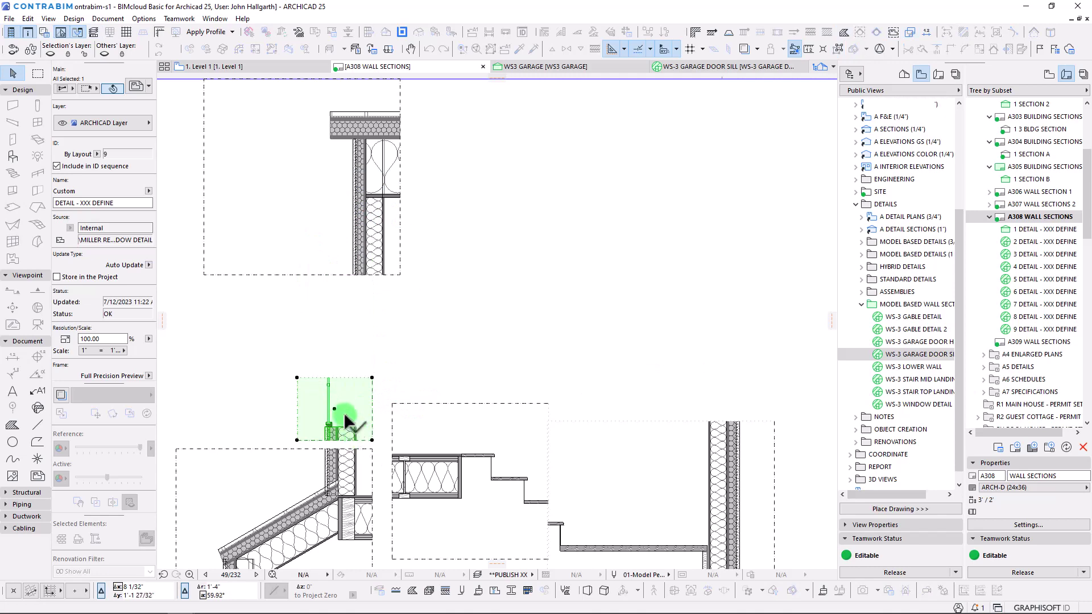
Copy the cropped window sill drawing directly above itself and shift the copy's content down inside its frame to show the window head
{"action": "key", "text": "ctrl+shift+d"}
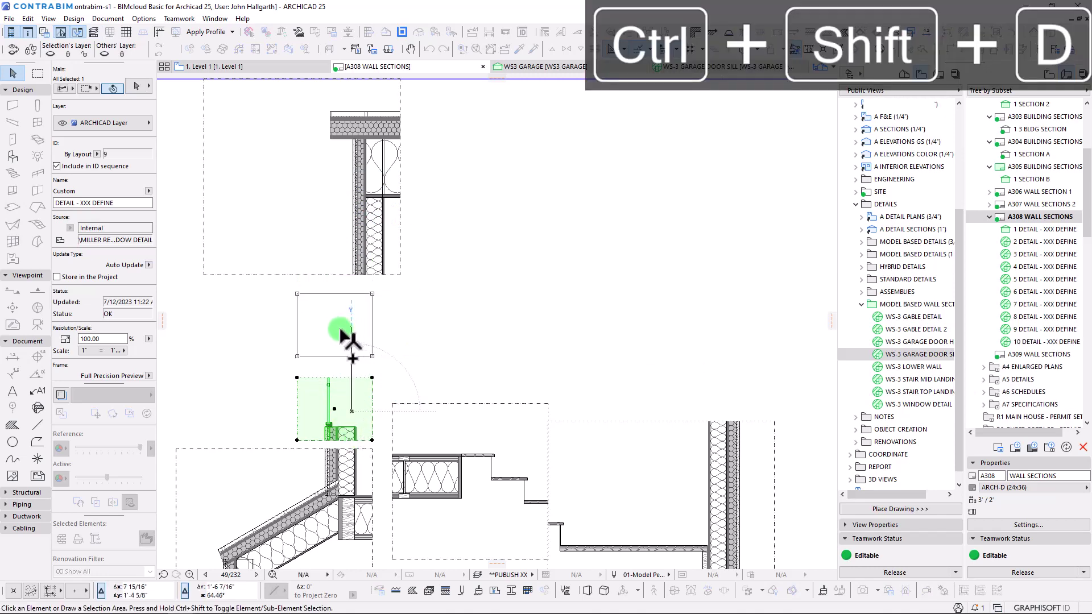
{"action": "left_click", "coordinate": [342, 329]}
{"action": "left_click", "coordinate": [335, 325]}
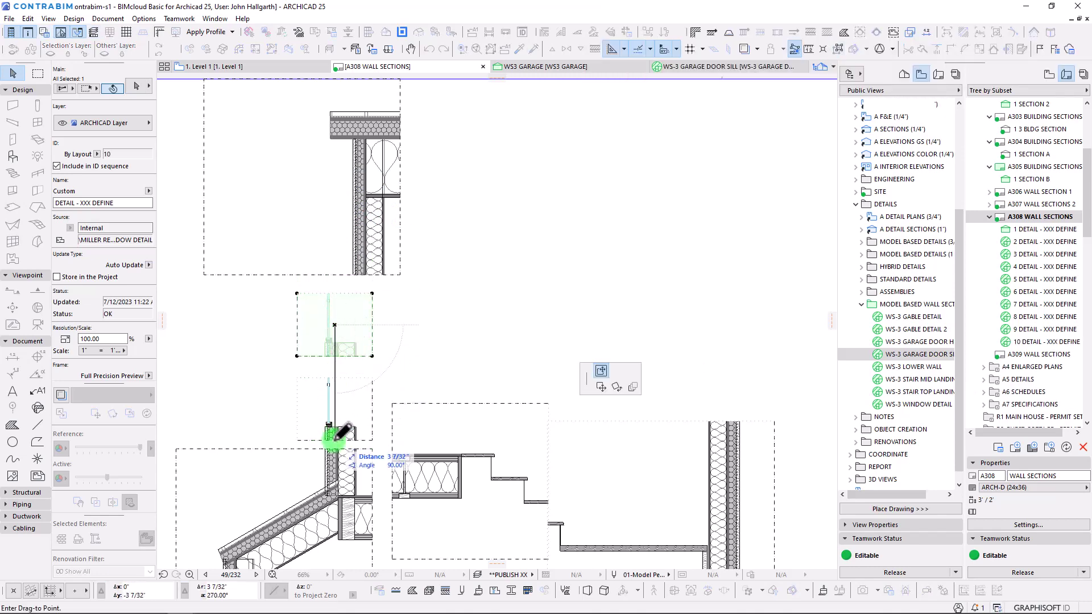
{"action": "left_click", "coordinate": [334, 409]}
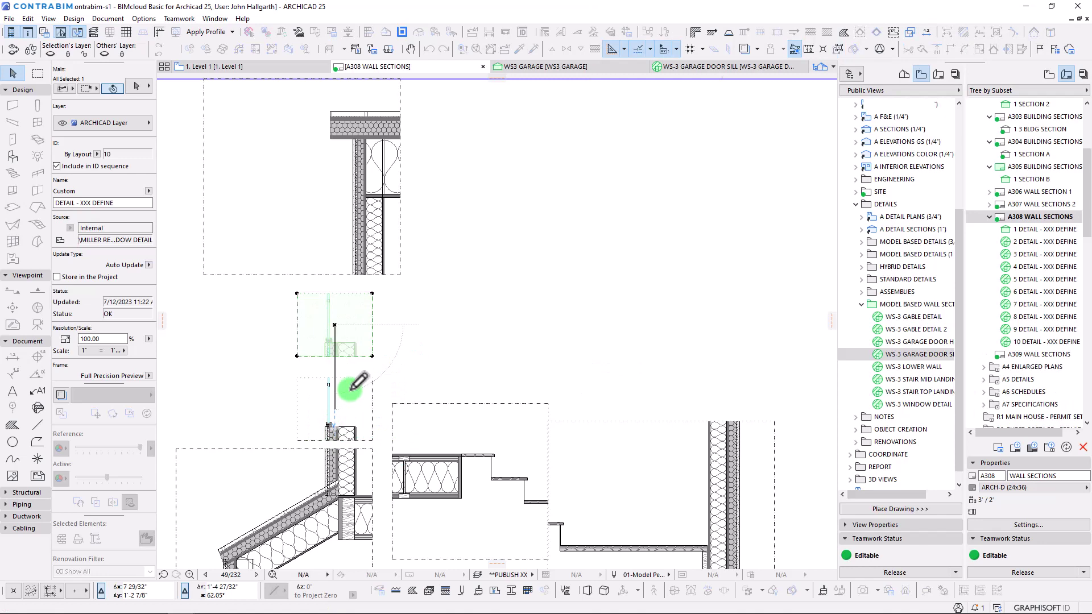
{"action": "left_click", "coordinate": [334, 326]}
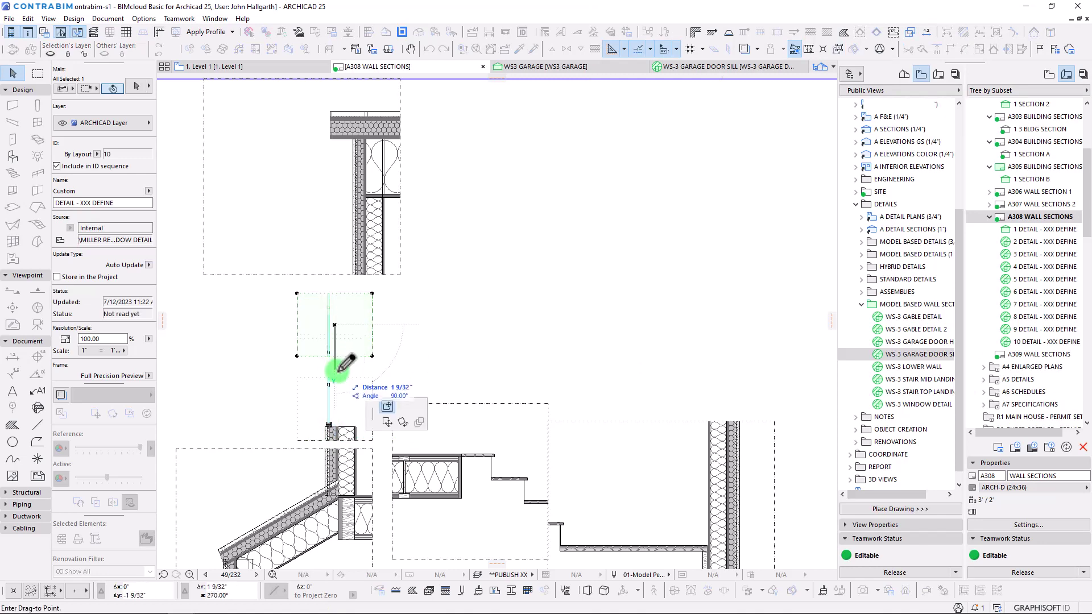
{"action": "left_click", "coordinate": [337, 377]}
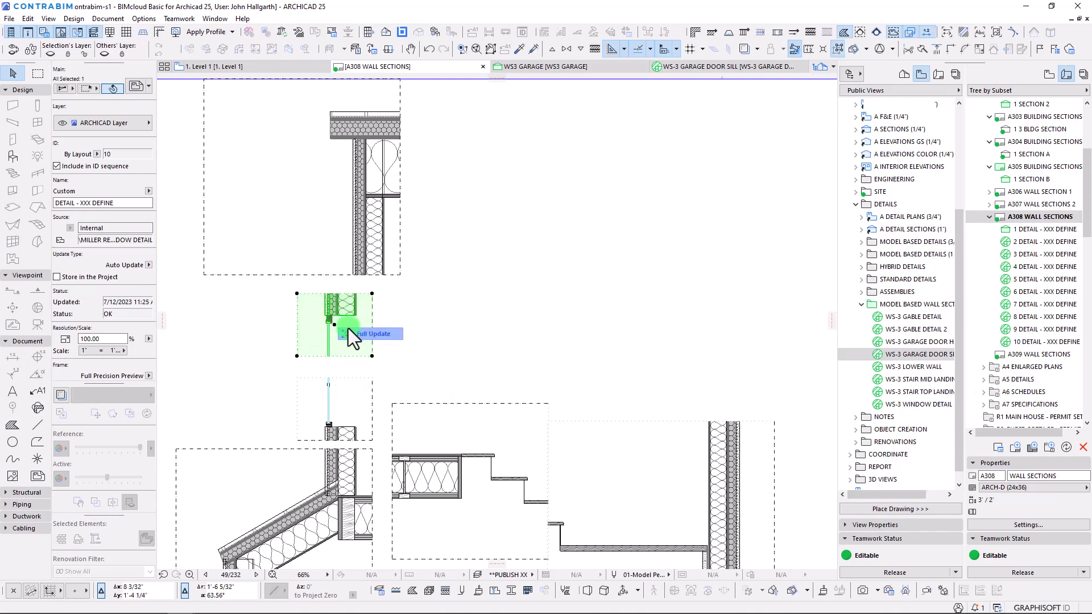
Shift the GABLE DETAIL drawing horizontally to the left so its outer wall face aligns with the window head below it
{"action": "scroll", "coordinate": [331, 315], "scroll_direction": "up", "scroll_amount": 4}
{"action": "left_click", "coordinate": [382, 228]}
{"action": "key", "text": "ctrl+d"}
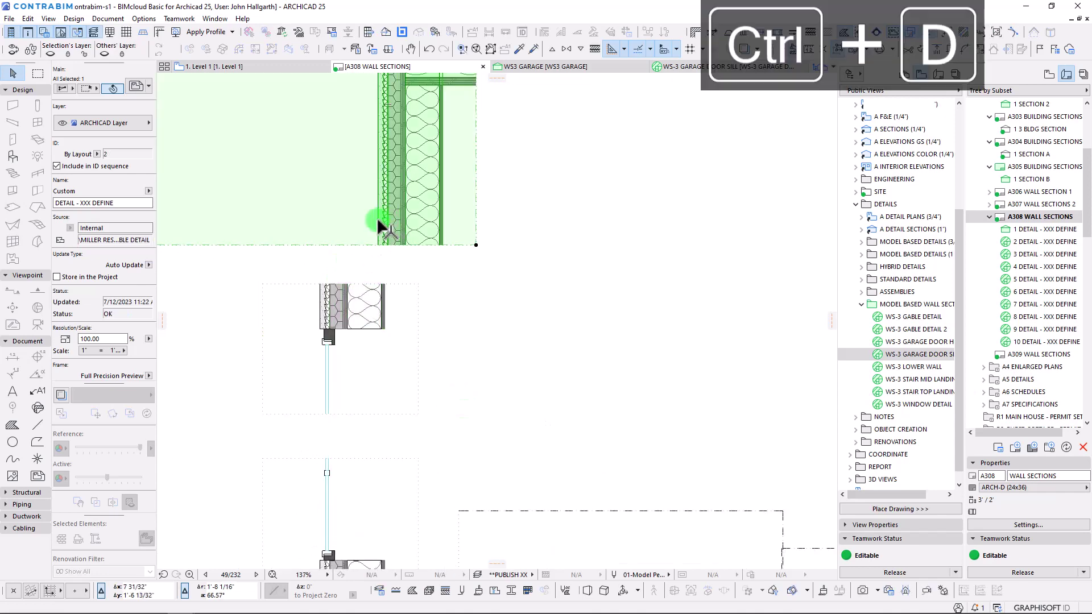
{"action": "left_click", "coordinate": [321, 284]}
Lower the stair top landing drawing so its floor lines up with the floor in the garage door head drawing
{"action": "scroll", "coordinate": [383, 287], "scroll_direction": "down", "scroll_amount": 6}
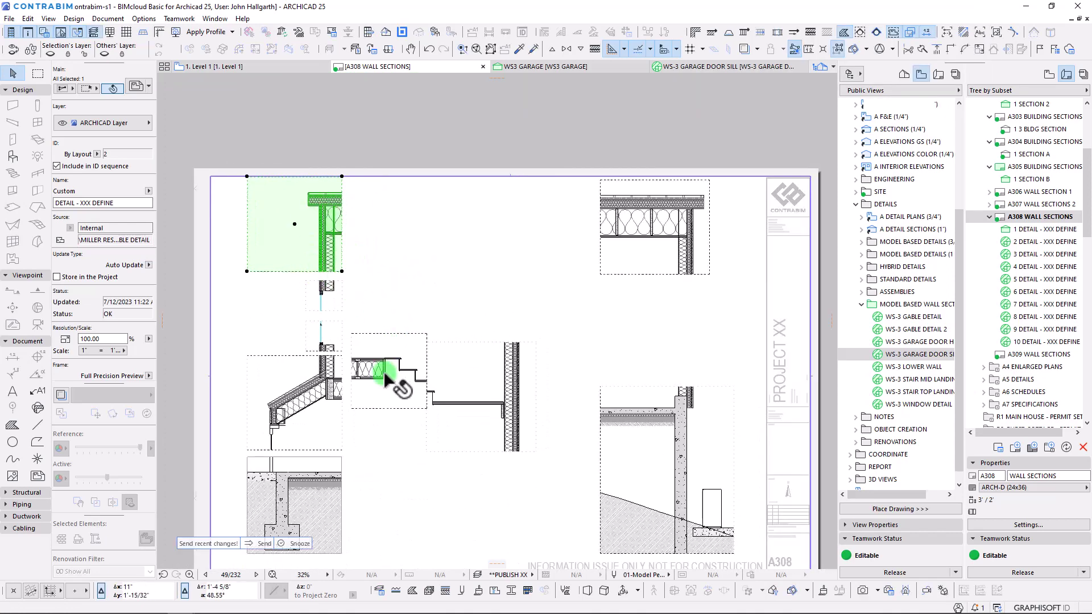
{"action": "left_click", "coordinate": [385, 378]}
{"action": "key", "text": "ctrl+d"}
{"action": "left_click", "coordinate": [384, 378]}
{"action": "scroll", "coordinate": [354, 374], "scroll_direction": "up", "scroll_amount": 5}
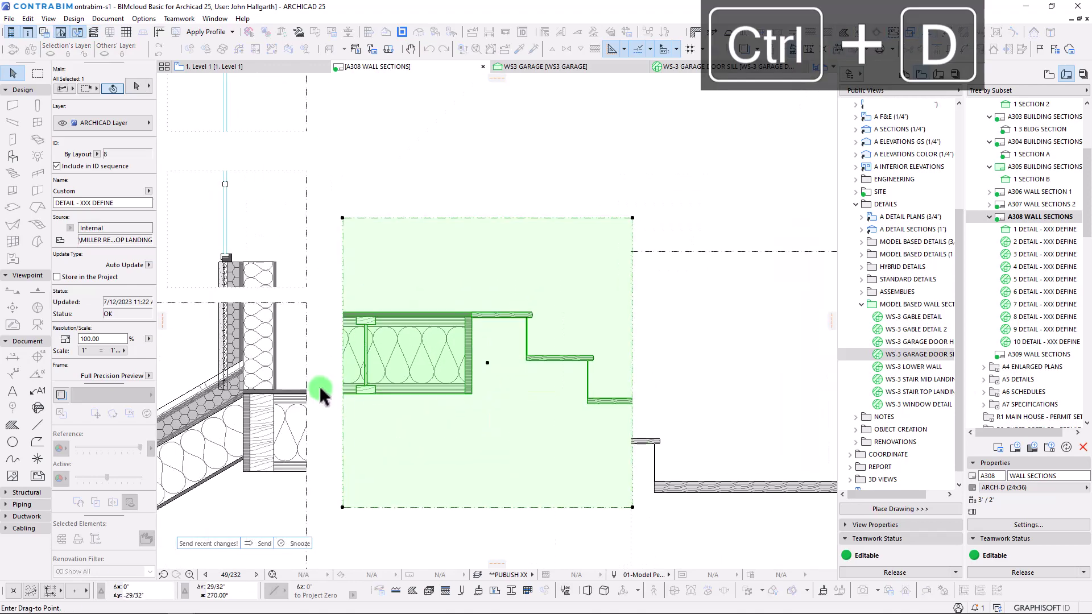
{"action": "left_click", "coordinate": [498, 355]}
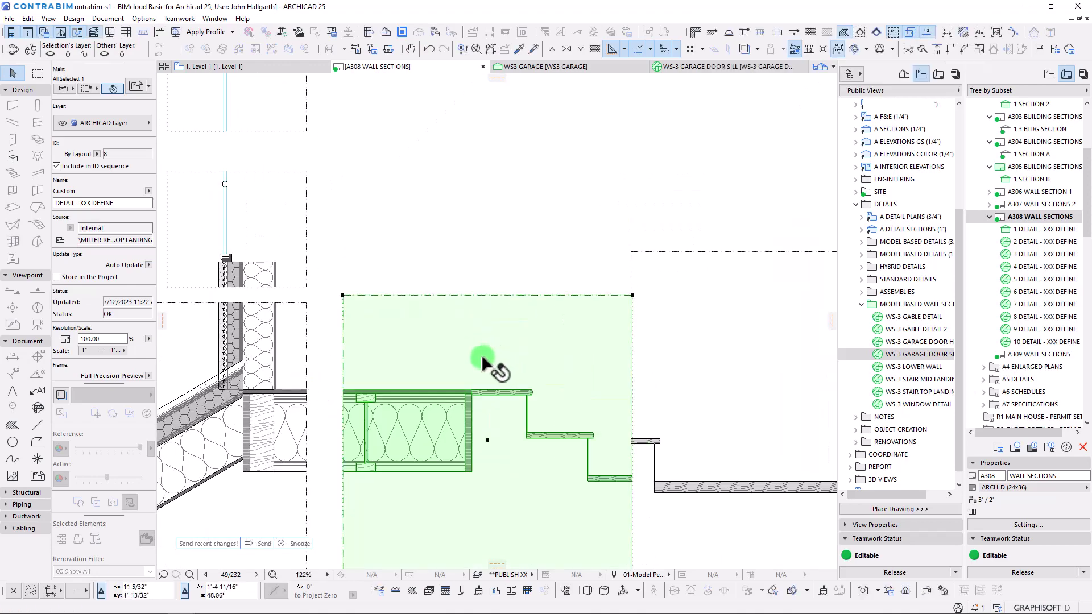
{"action": "scroll", "coordinate": [478, 307], "scroll_direction": "down", "scroll_amount": 5}
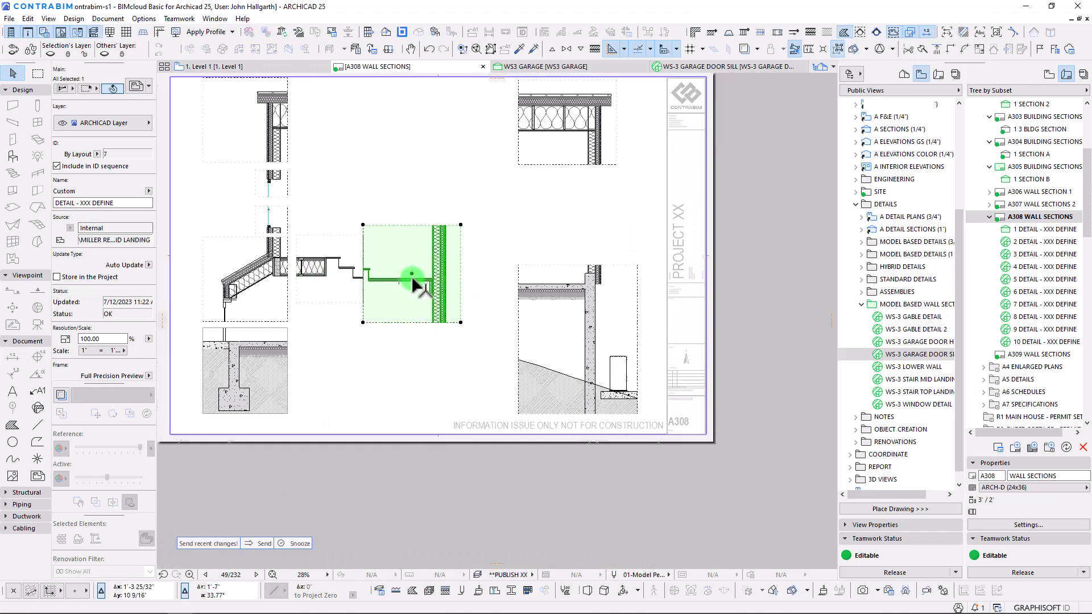
Lower the stair mid landing drawing so its floor sits well below the steps of the stair top landing drawing
{"action": "key", "text": "ctrl+d"}
{"action": "left_click", "coordinate": [419, 279]}
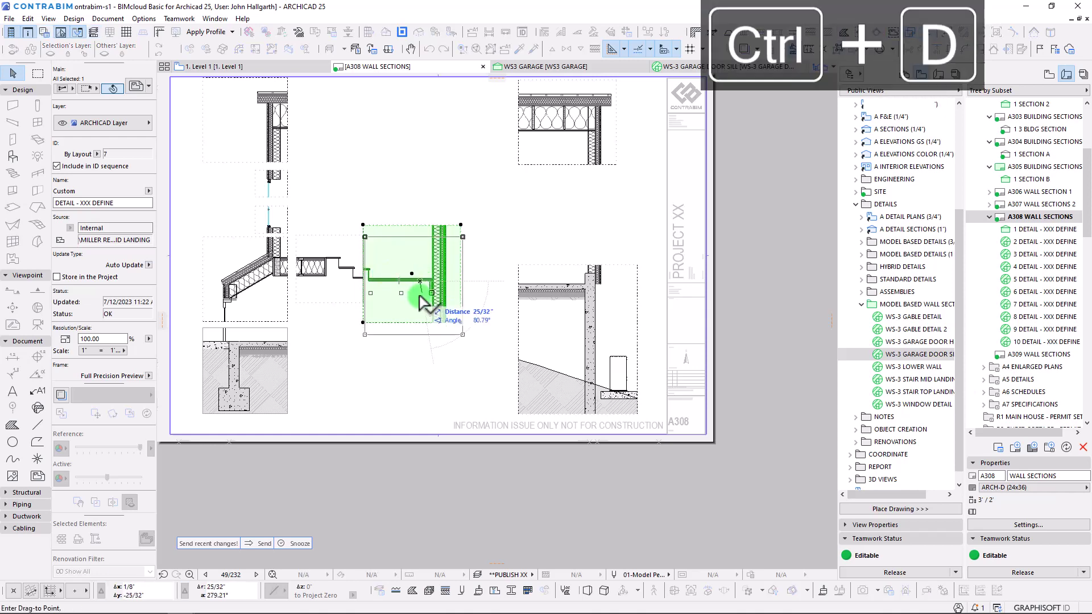
{"action": "left_click", "coordinate": [471, 309]}
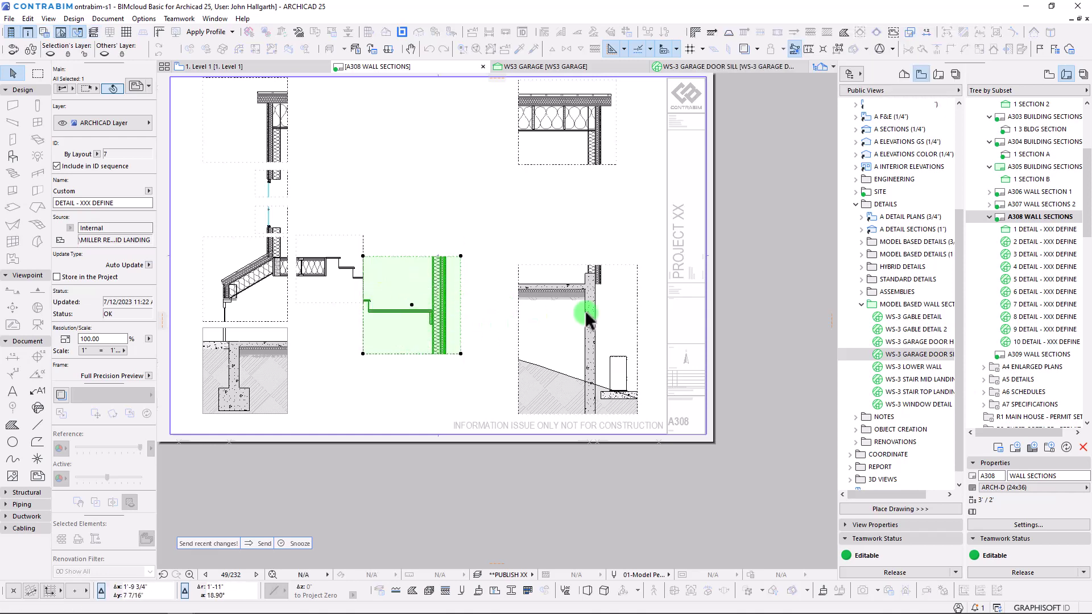
{"action": "middle_click_drag", "start_coordinate": [504, 272], "coordinate": [502, 374]}
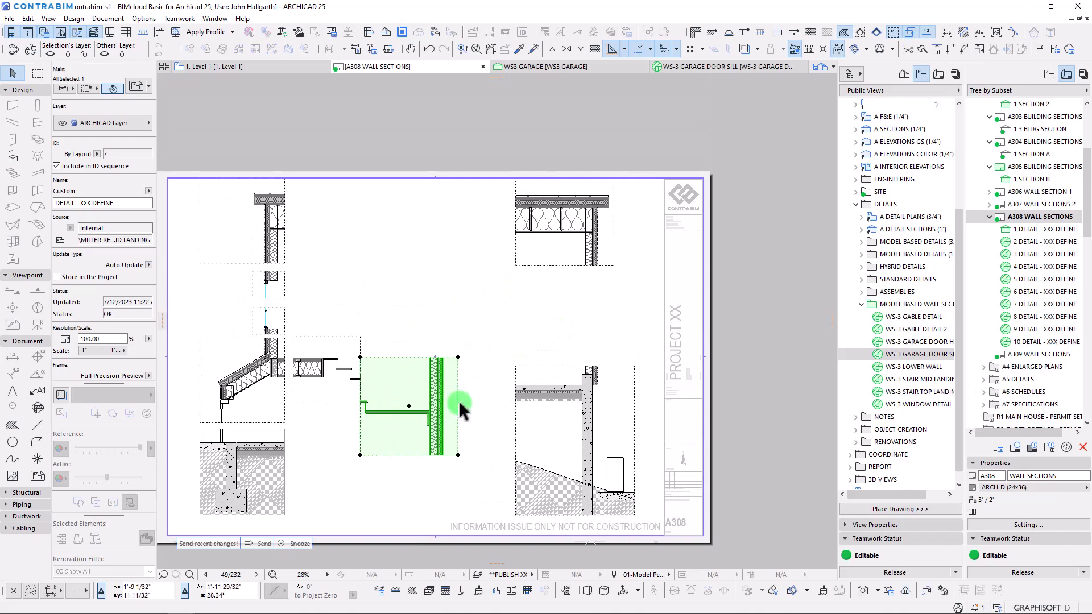
{"action": "key", "text": "ctrl+d"}
{"action": "left_click", "coordinate": [442, 390]}
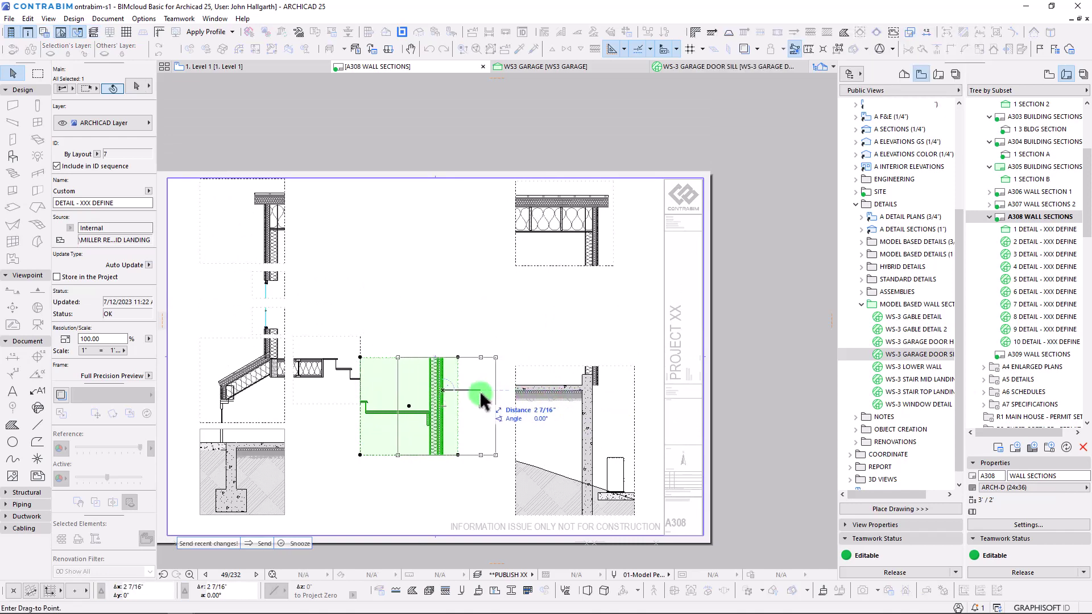
{"action": "key", "text": "Escape"}
{"action": "key", "text": "Escape"}
Crop the lower wall drawing by pulling its bottom edge up about 1/2" and its top edge down to just above the sloping grade
{"action": "left_click", "coordinate": [560, 465]}
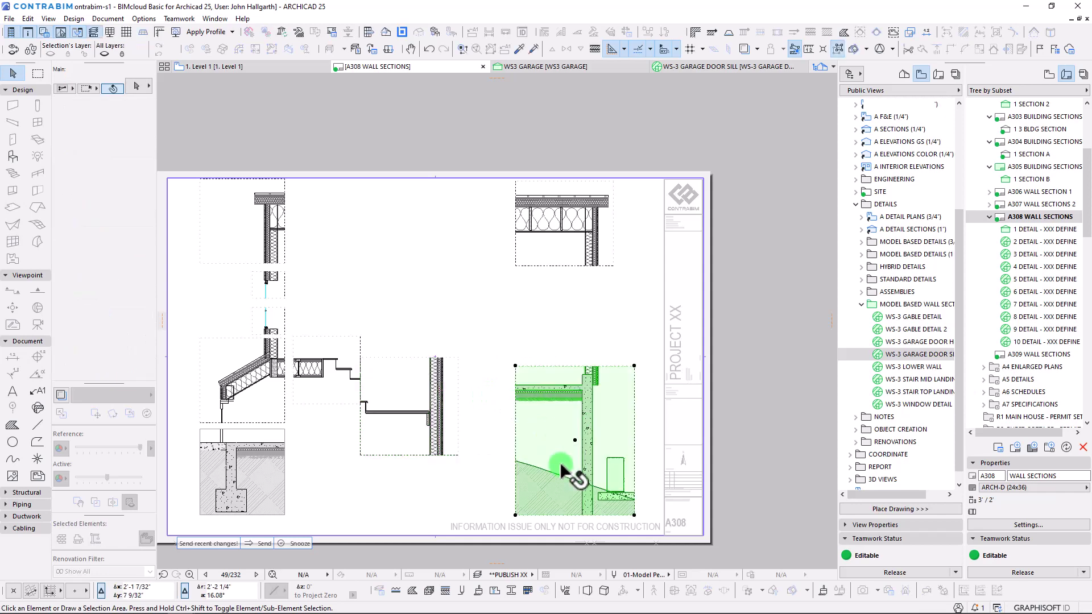
{"action": "left_click", "coordinate": [607, 514]}
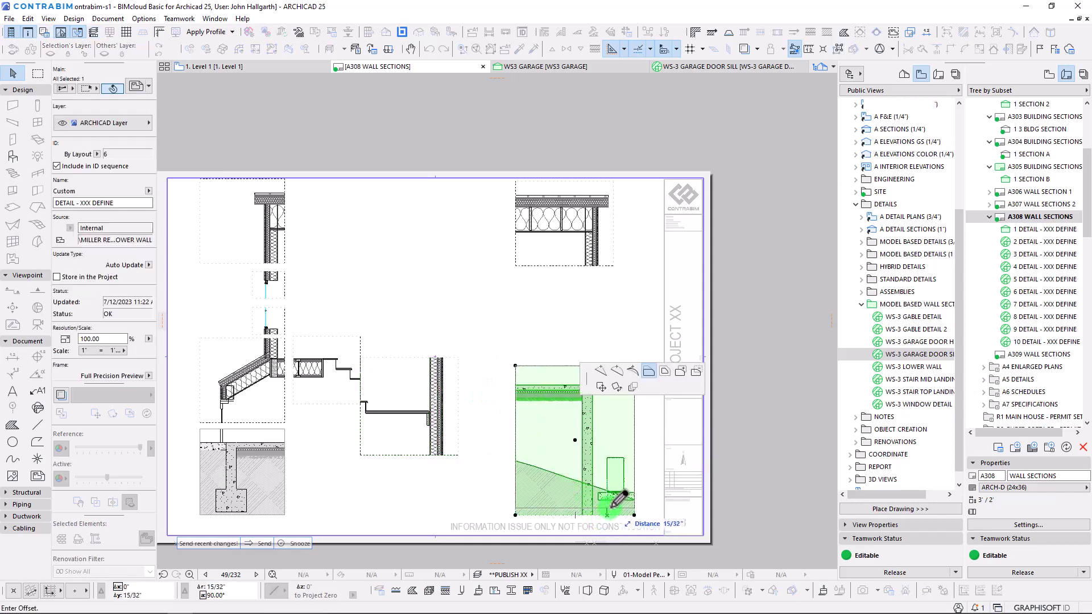
{"action": "left_click", "coordinate": [617, 505]}
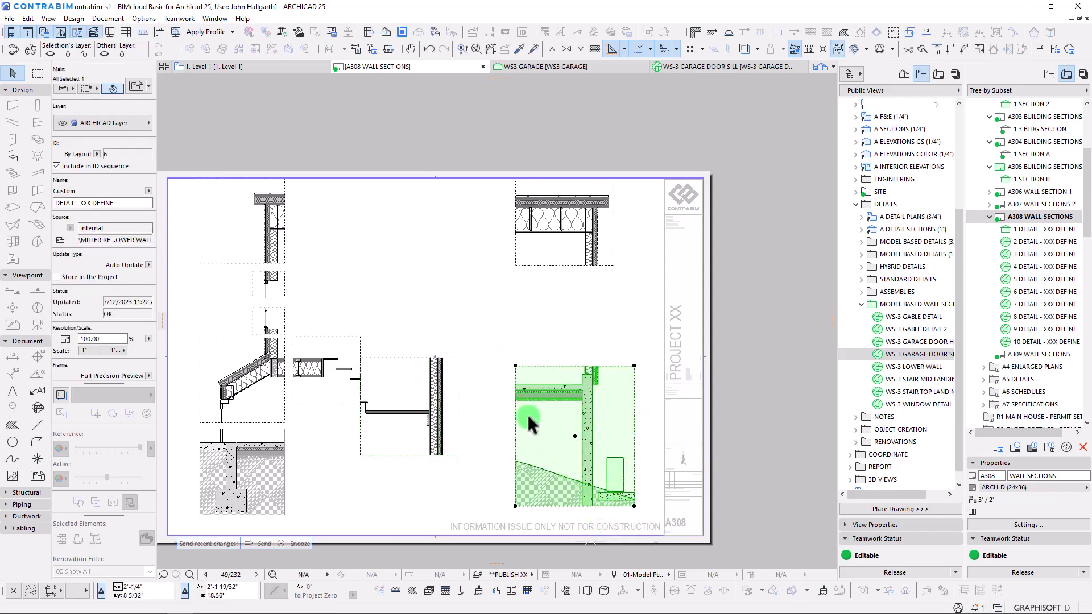
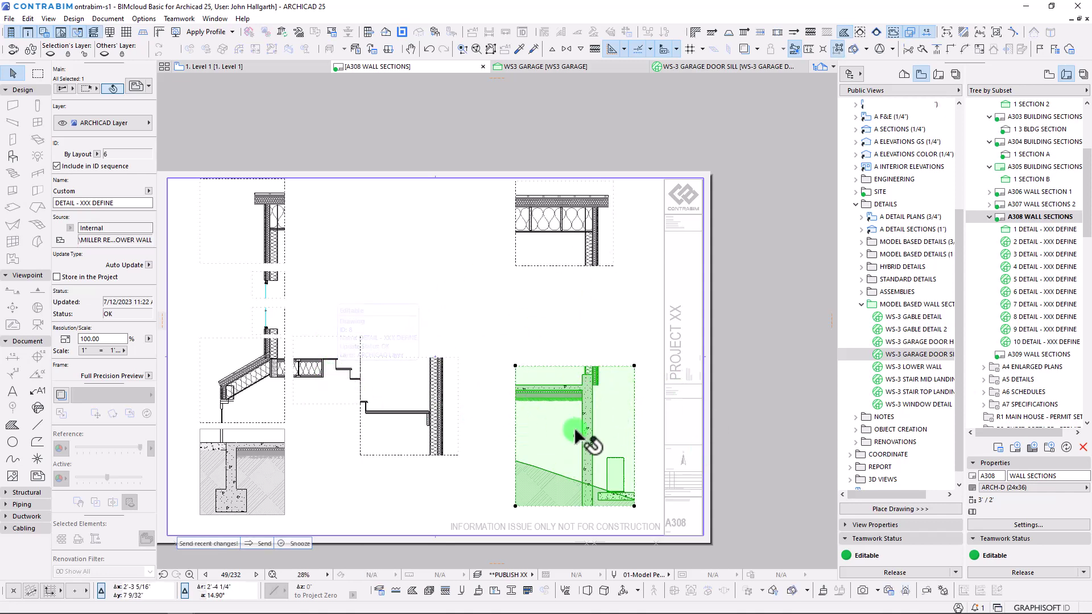
{"action": "middle_click_drag", "start_coordinate": [577, 437], "coordinate": [497, 323]}
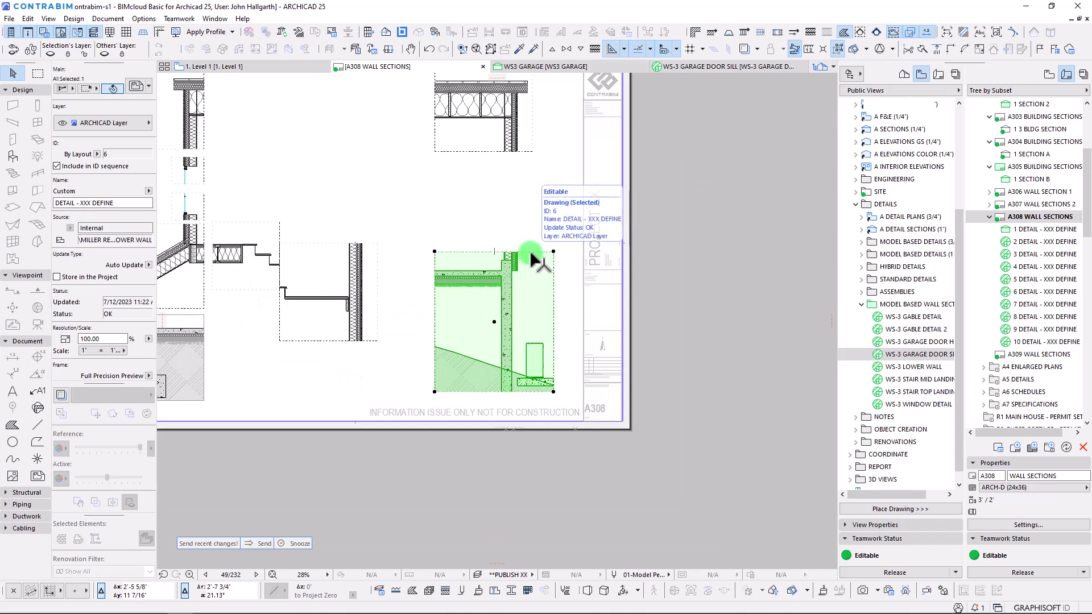
{"action": "left_click", "coordinate": [530, 252]}
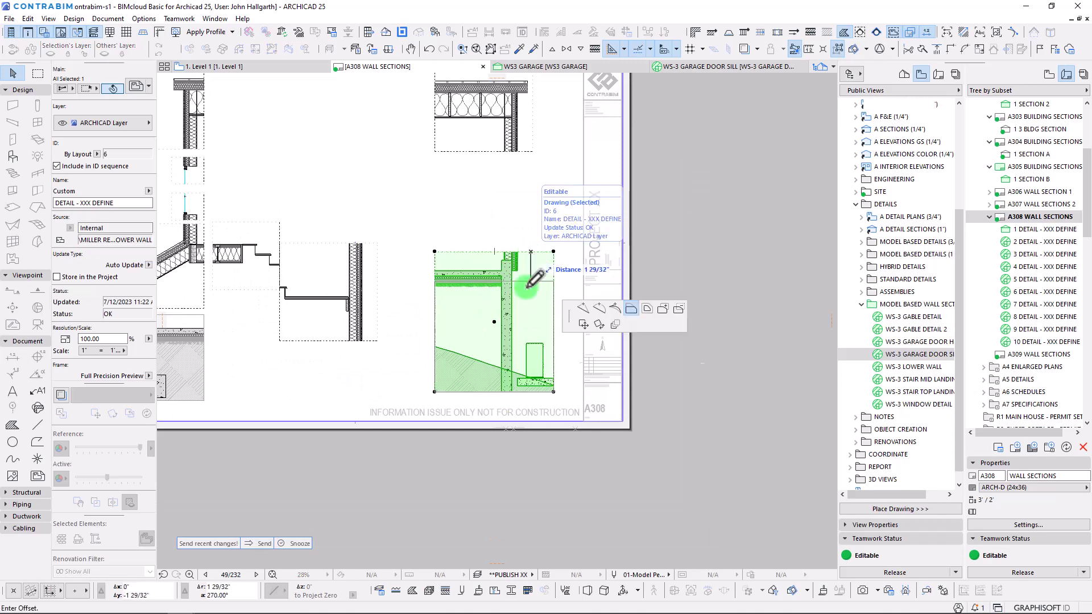
{"action": "left_click", "coordinate": [531, 335]}
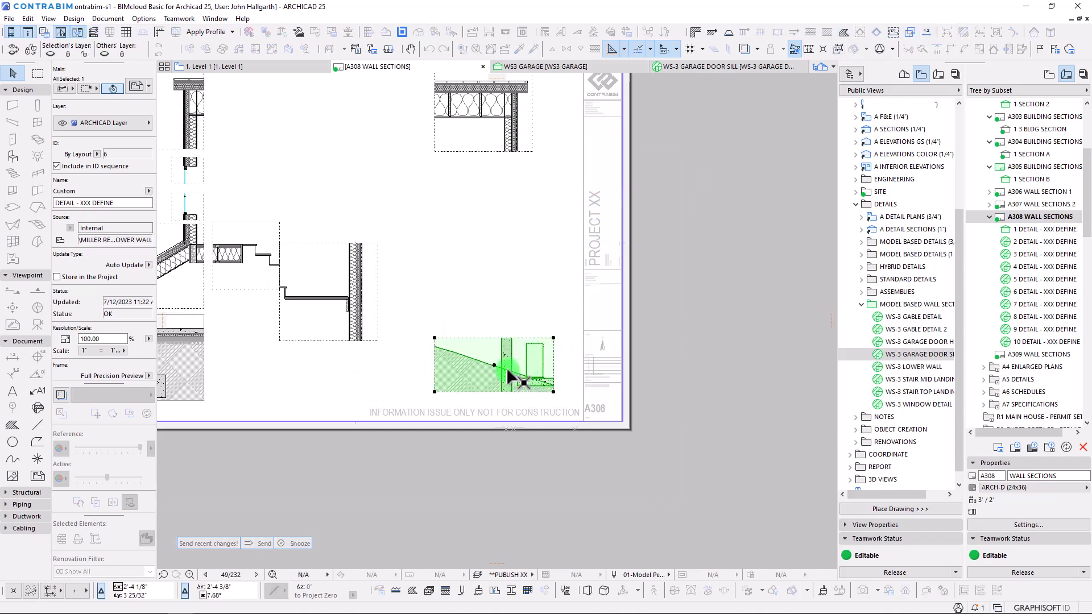
Copy the cropped lower wall drawing directly above itself and shift the copy's content down inside its frame to show the floor slab and wall base
{"action": "key", "text": "ctrl+shift+d"}
{"action": "left_click", "coordinate": [515, 368]}
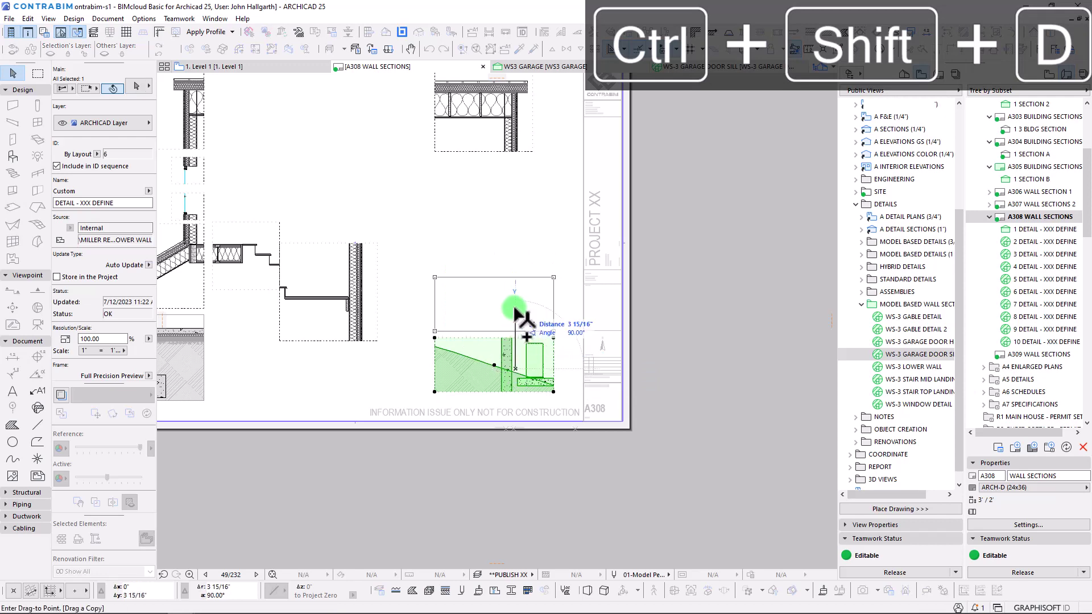
{"action": "left_click", "coordinate": [515, 307]}
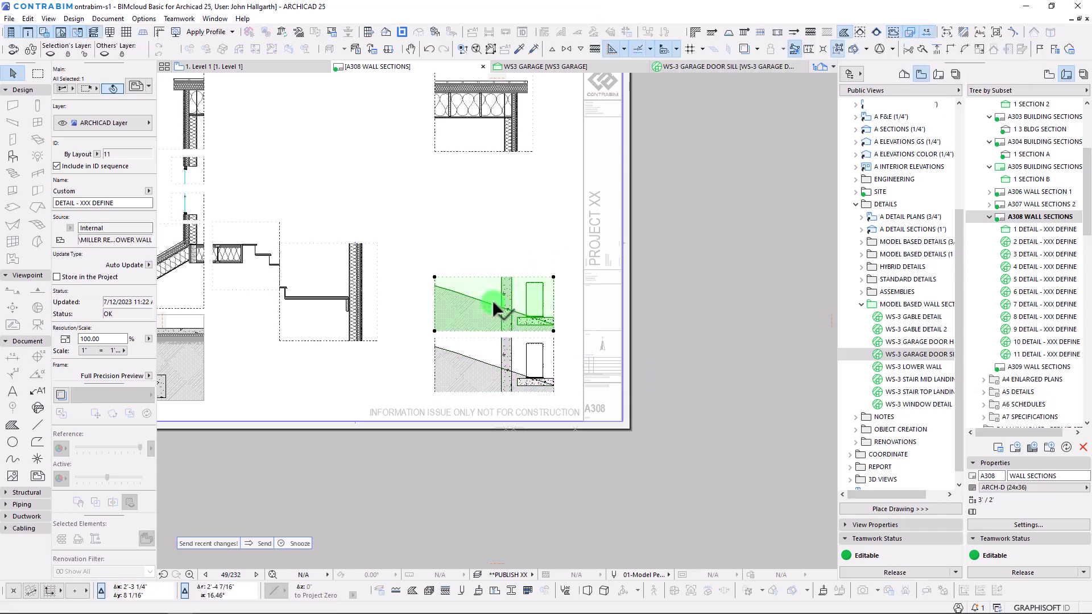
{"action": "left_click", "coordinate": [493, 304]}
{"action": "left_click", "coordinate": [494, 364]}
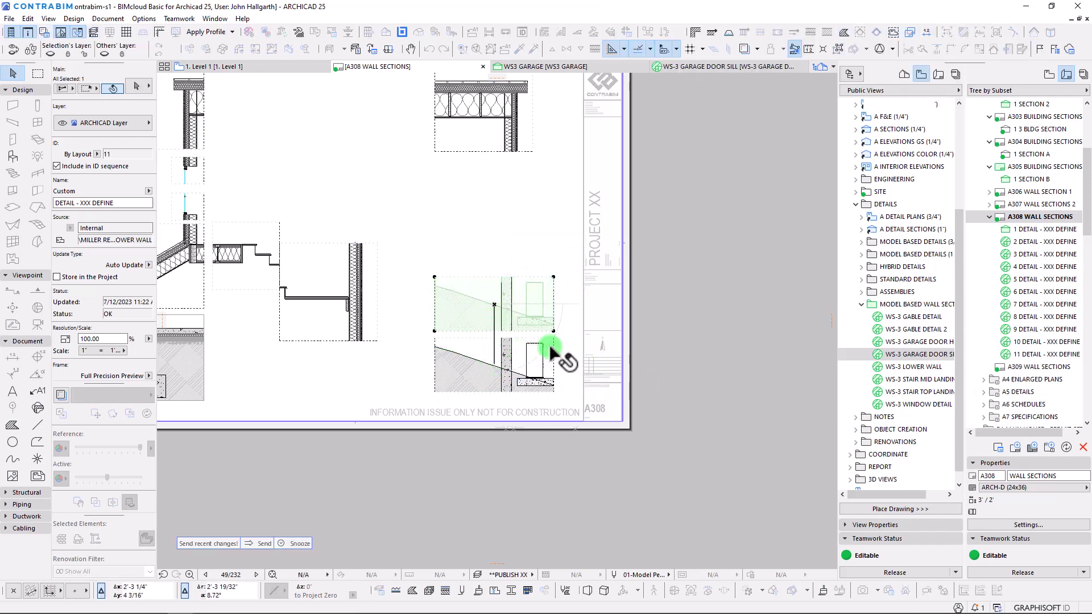
{"action": "left_click", "coordinate": [495, 305]}
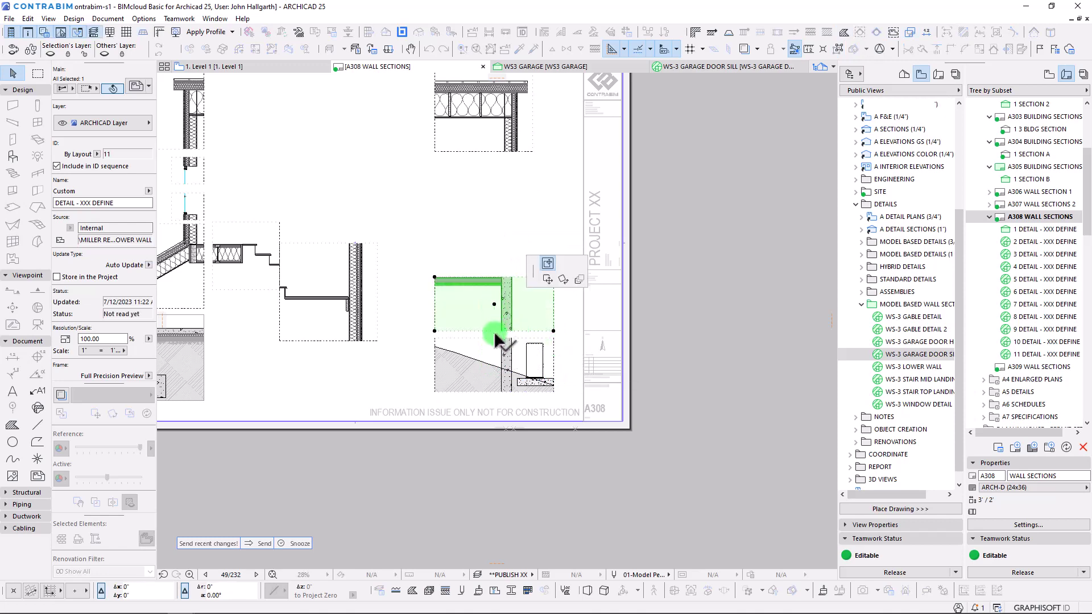
{"action": "left_click", "coordinate": [495, 343]}
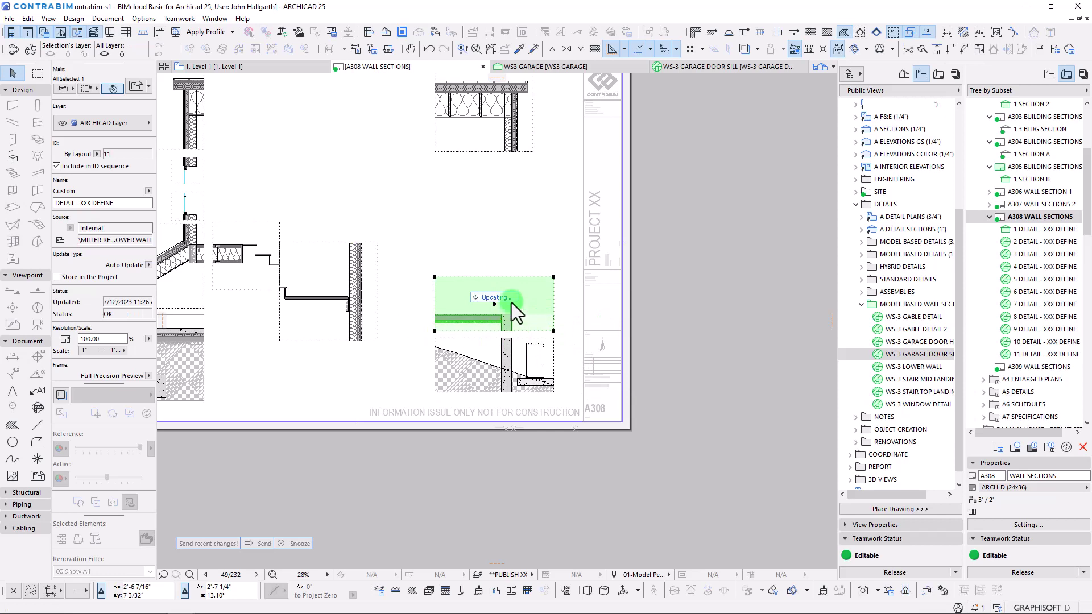
Move the stair mid landing drawing over the lower wall drawings, aligning its outer wall face with the wall below
{"action": "left_click", "coordinate": [347, 315]}
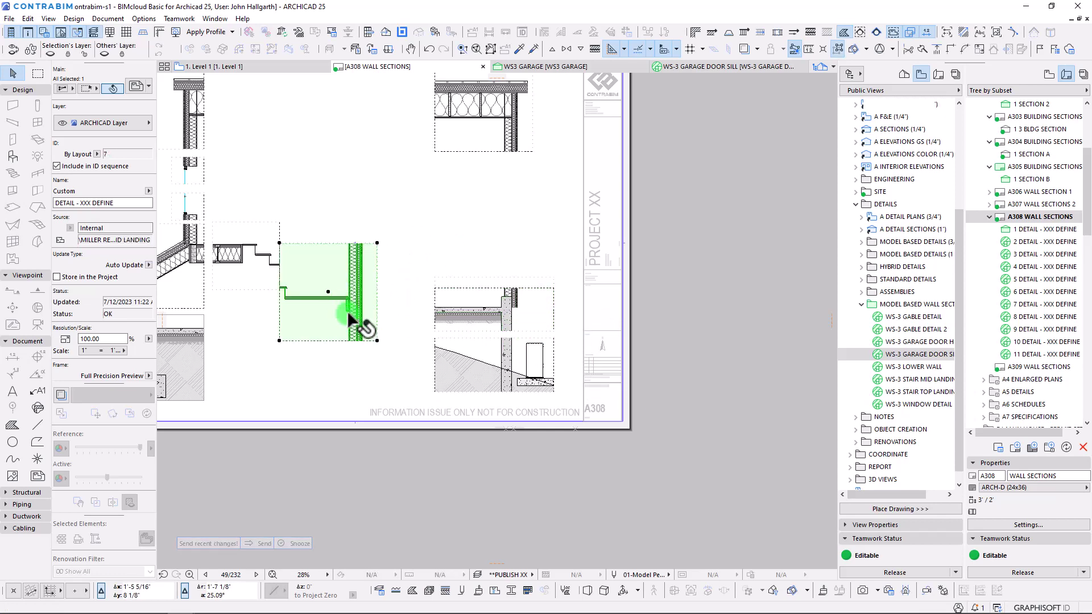
{"action": "key", "text": "ctrl+d"}
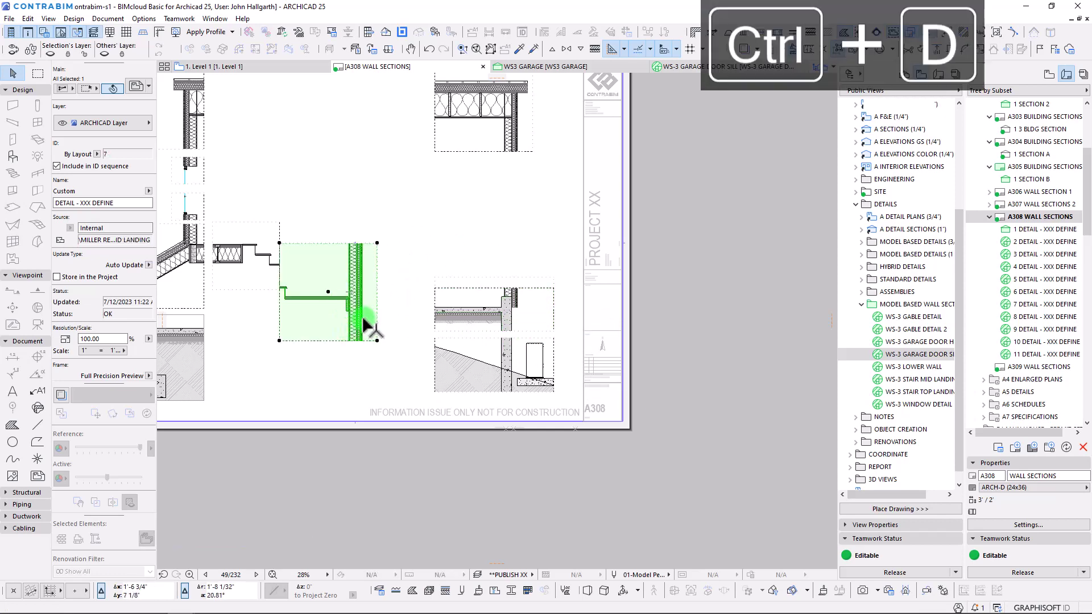
{"action": "left_click", "coordinate": [365, 322]}
{"action": "scroll", "coordinate": [569, 273], "scroll_direction": "up", "scroll_amount": 3}
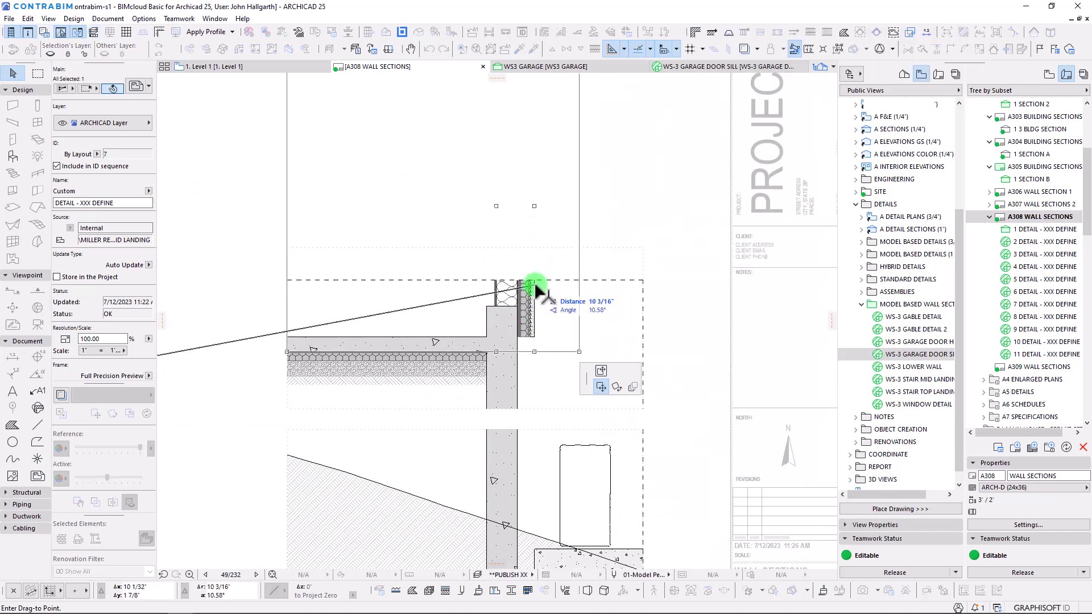
{"action": "left_click", "coordinate": [553, 348]}
Crop the stair mid landing drawing by pulling its bottom edge up above the slab and wall base drawing
{"action": "key", "text": "ctrl+d"}
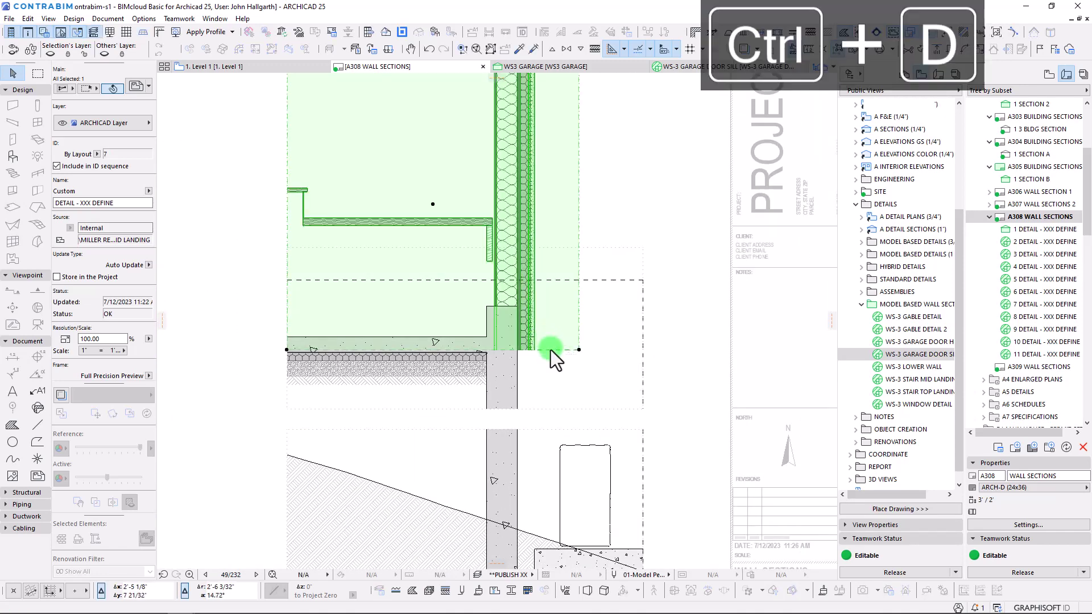
{"action": "left_click", "coordinate": [550, 350]}
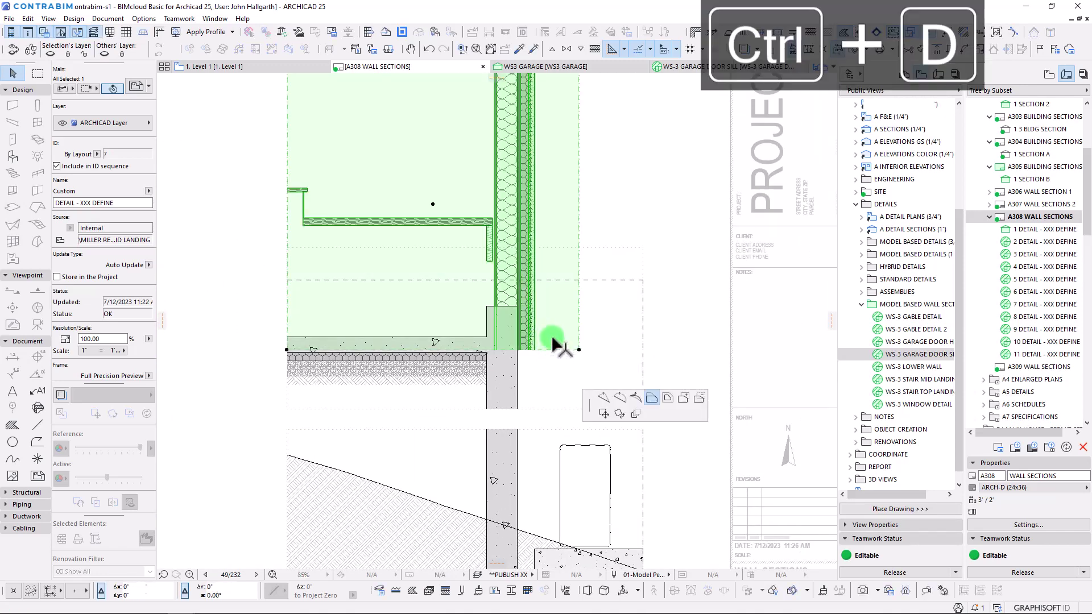
{"action": "left_click", "coordinate": [572, 270]}
{"action": "scroll", "coordinate": [495, 212], "scroll_direction": "down", "scroll_amount": 3}
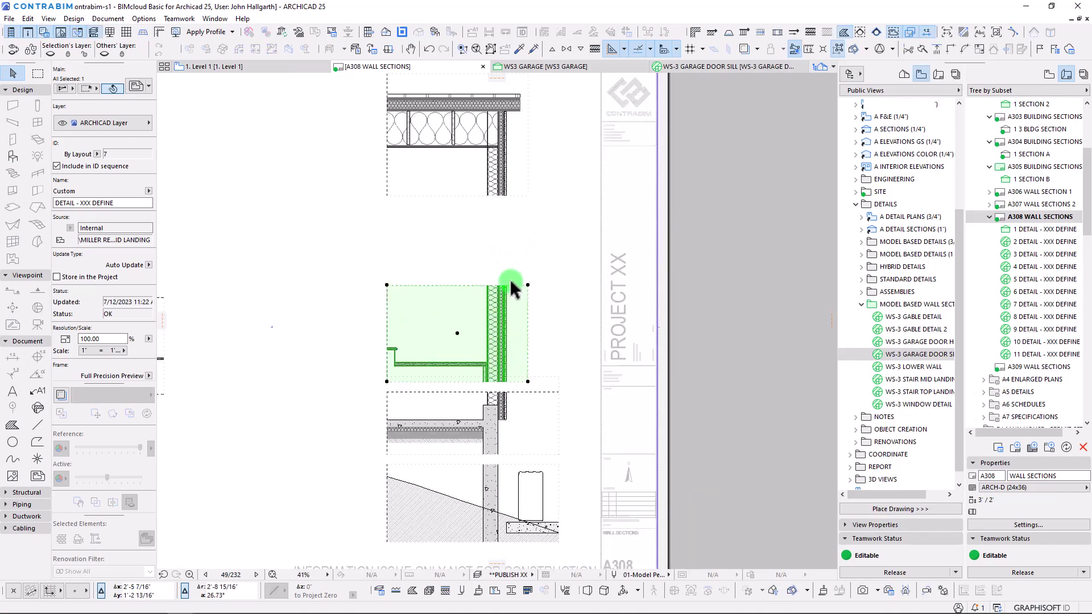
{"action": "key", "text": "ctrl+d"}
{"action": "left_click", "coordinate": [473, 303]}
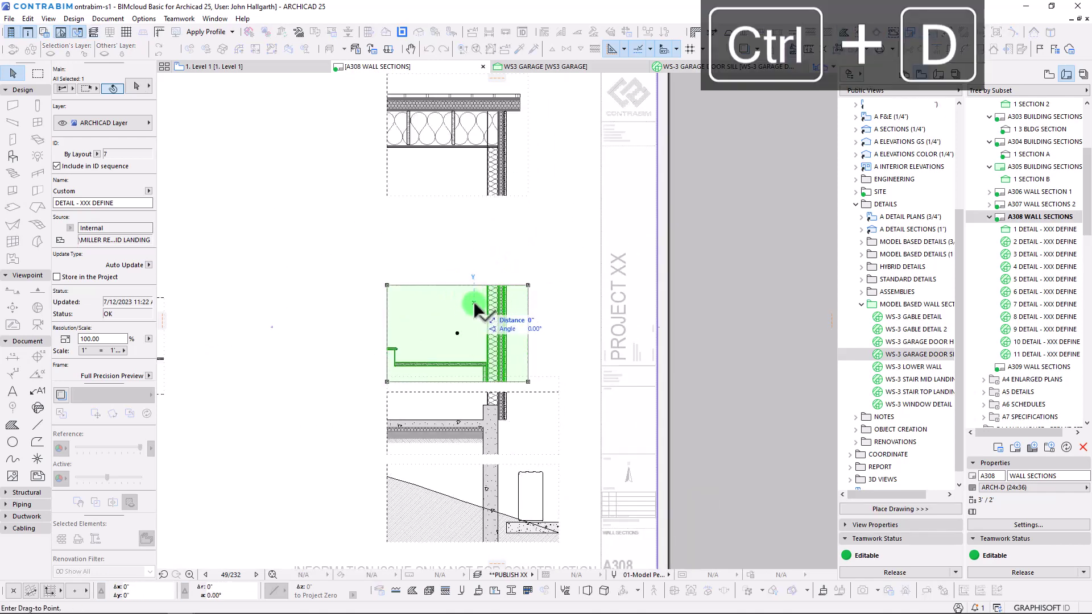
{"action": "key", "text": "Escape"}
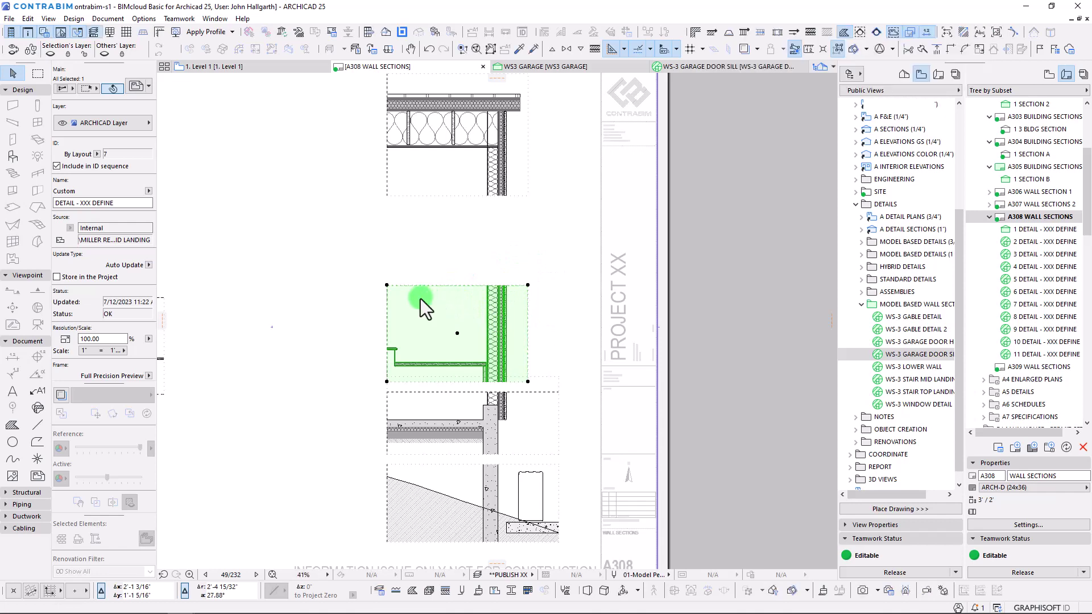
{"action": "key", "text": "Escape"}
Move the stair top landing drawing across the sheet into the open space just beside the stair mid landing drawing
{"action": "scroll", "coordinate": [392, 310], "scroll_direction": "down", "scroll_amount": 4}
{"action": "middle_click_drag", "start_coordinate": [391, 310], "coordinate": [529, 308]}
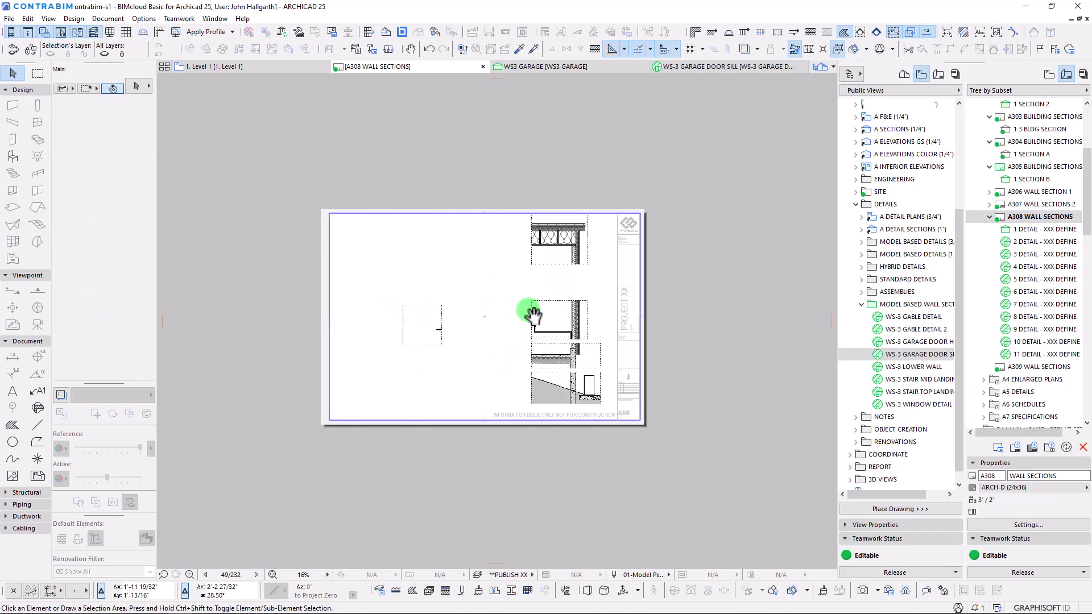
{"action": "scroll", "coordinate": [501, 286], "scroll_direction": "up", "scroll_amount": 1}
{"action": "scroll", "coordinate": [501, 286], "scroll_direction": "up", "scroll_amount": 1}
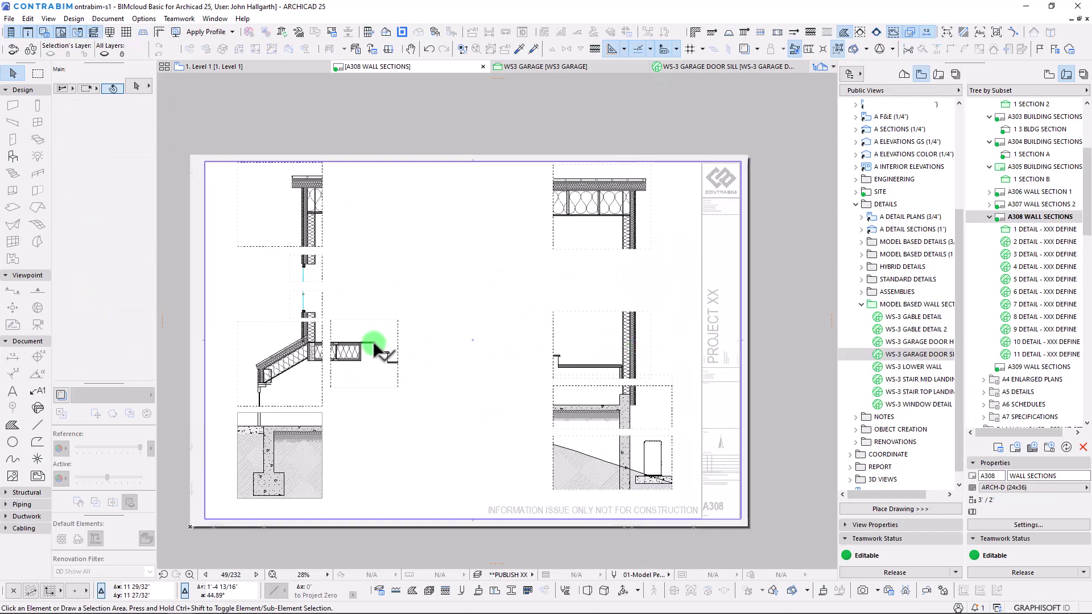
{"action": "left_click", "coordinate": [374, 342]}
{"action": "key", "text": "ctrl+d"}
{"action": "left_click", "coordinate": [354, 348]}
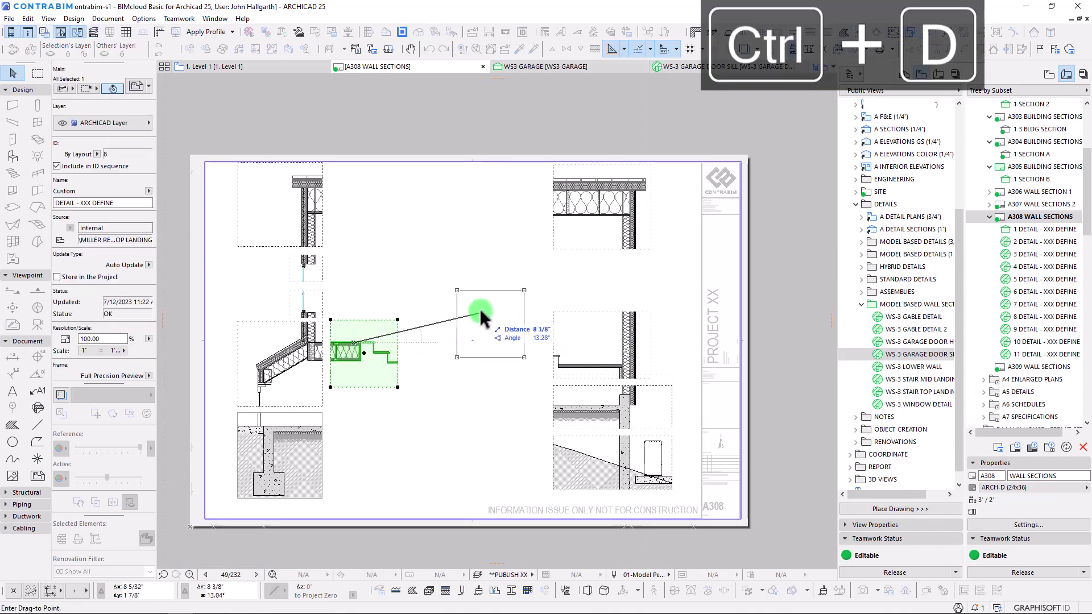
{"action": "left_click", "coordinate": [558, 328]}
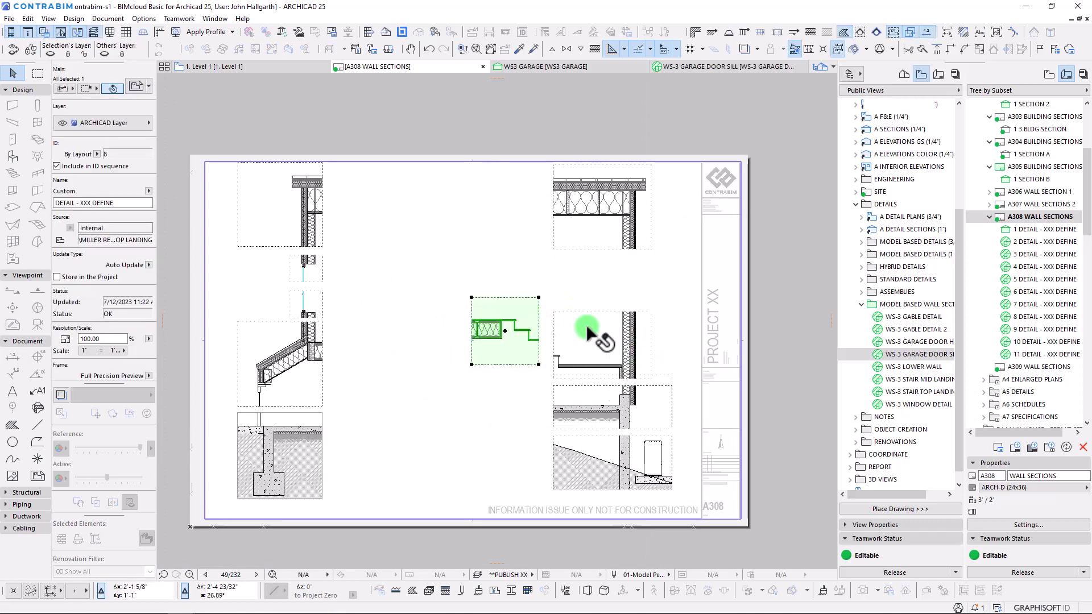
{"action": "scroll", "coordinate": [548, 348], "scroll_direction": "up", "scroll_amount": 3}
{"action": "scroll", "coordinate": [486, 311], "scroll_direction": "up", "scroll_amount": 2}
{"action": "key", "text": "ctrl+d"}
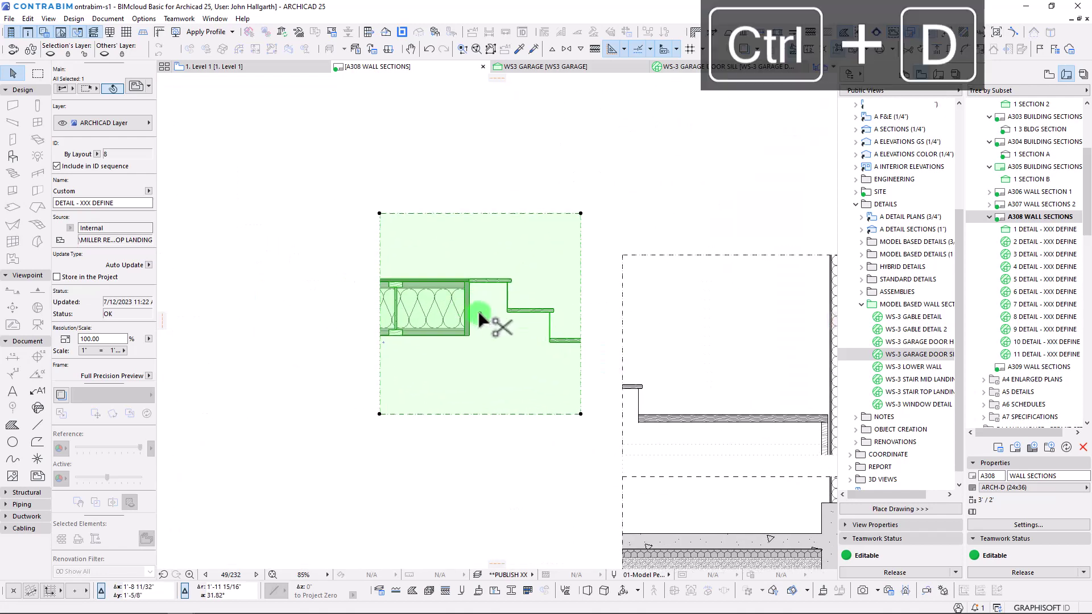
{"action": "left_click", "coordinate": [464, 312]}
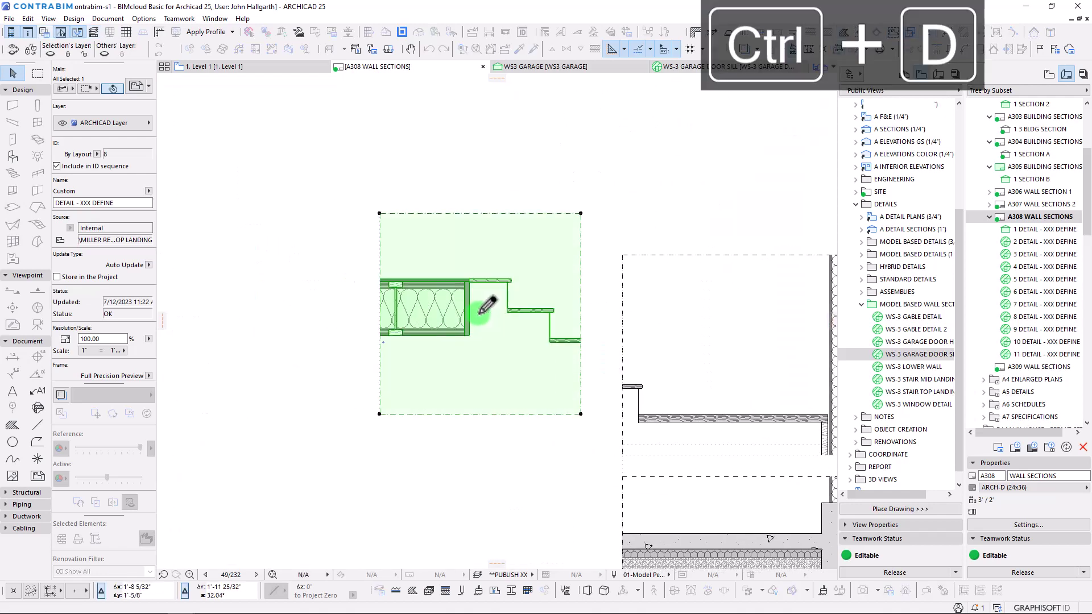
{"action": "left_click", "coordinate": [455, 300]}
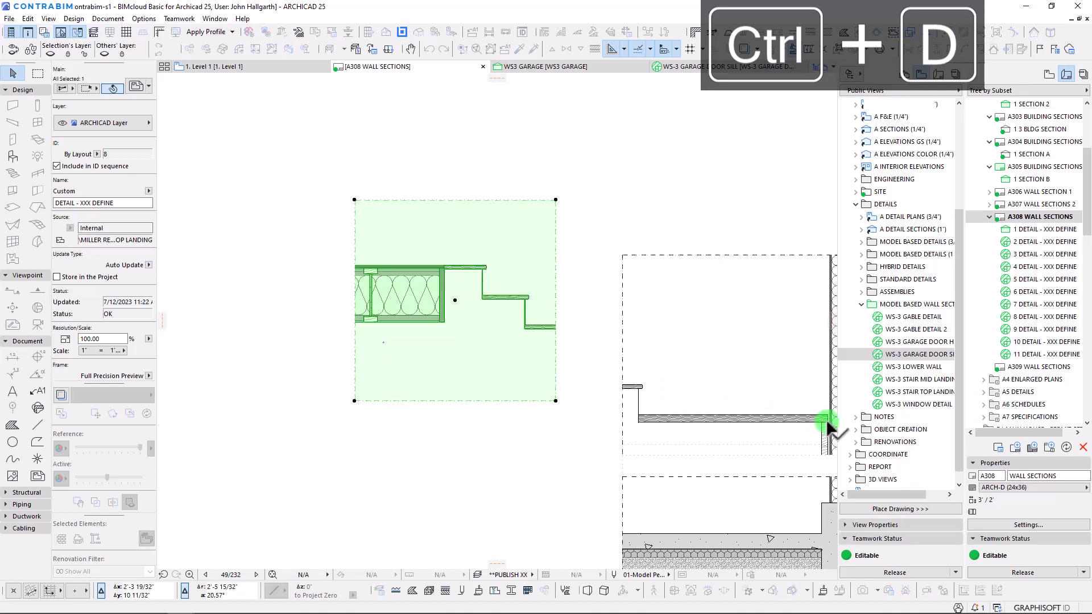
Deselect the stair top landing drawing and switch to the WS3 GARAGE section to check the detail locations
{"action": "scroll", "coordinate": [486, 311], "scroll_direction": "down", "scroll_amount": 8}
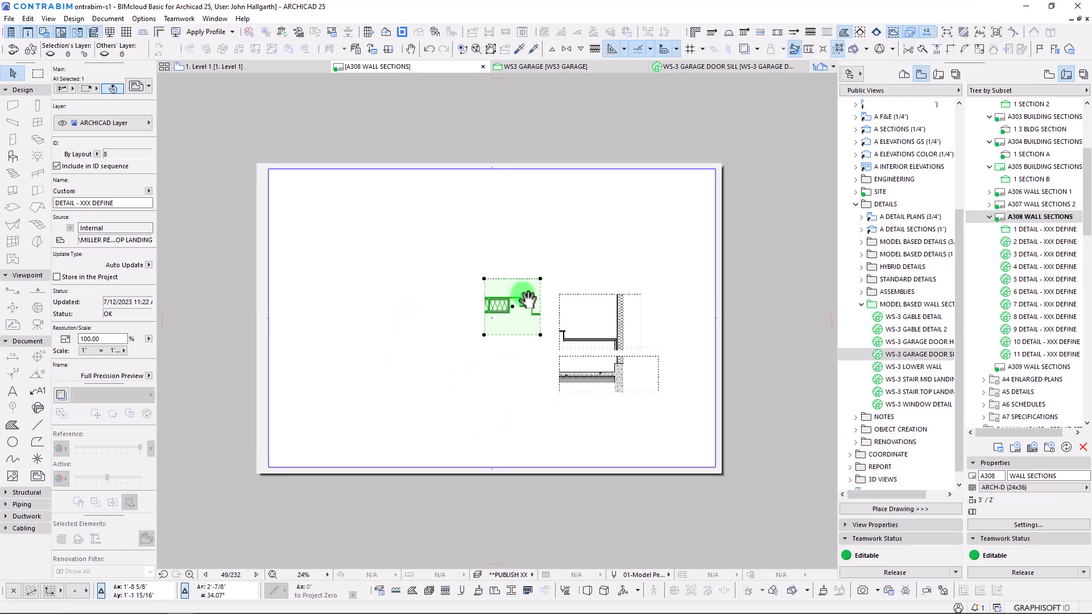
{"action": "scroll", "coordinate": [459, 244], "scroll_direction": "up", "scroll_amount": 3}
{"action": "middle_click_drag", "start_coordinate": [460, 244], "coordinate": [438, 221]}
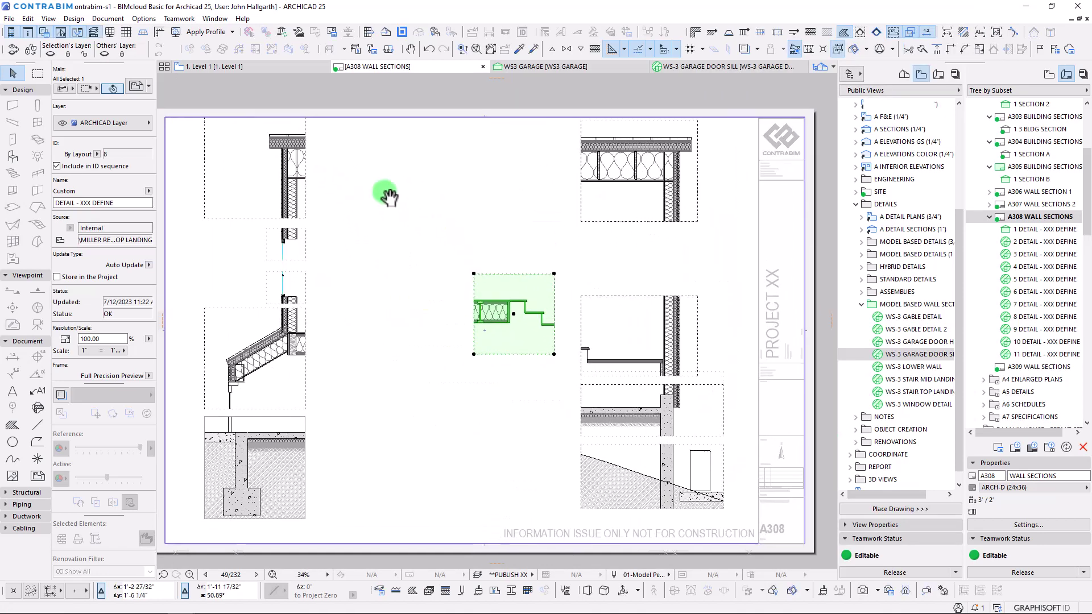
{"action": "left_click", "coordinate": [316, 180]}
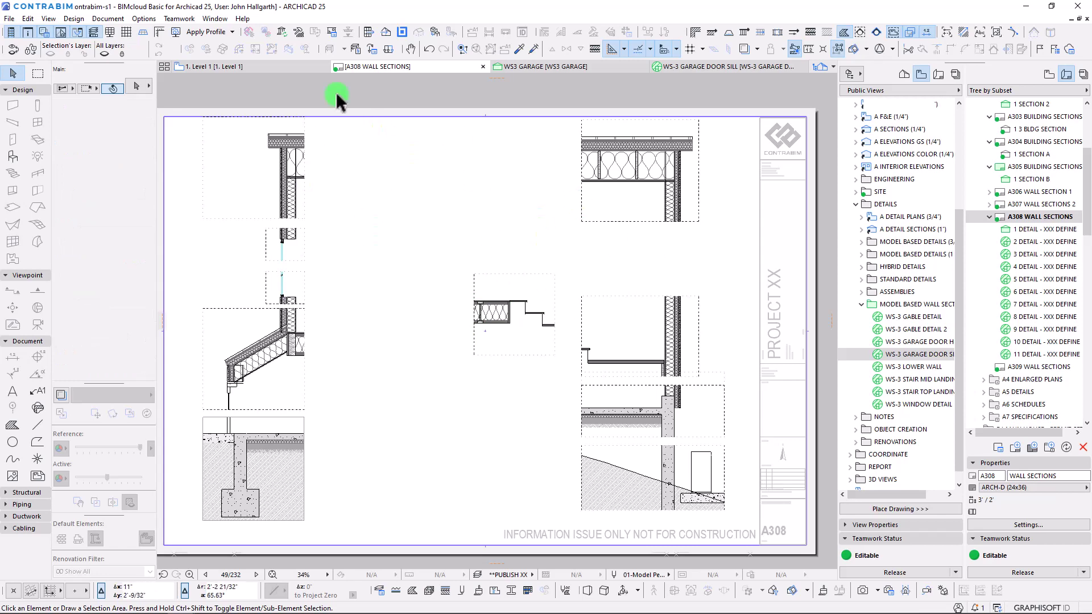
{"action": "left_click", "coordinate": [525, 67]}
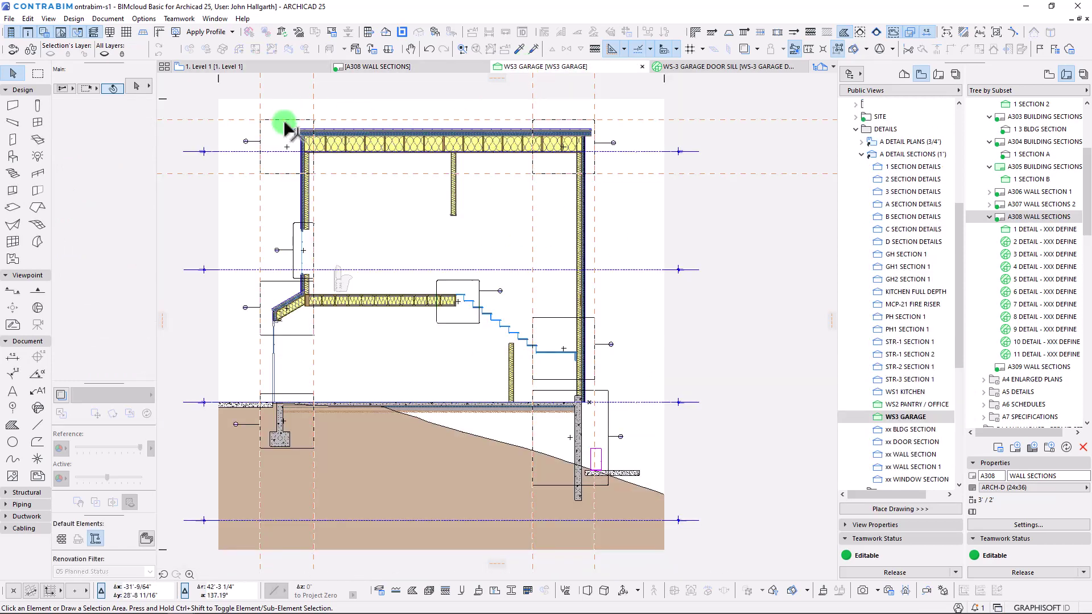
Stretch the inner edge of the GABLE DETAIL marker boundary farther along the roof, keeping its height
{"action": "scroll", "coordinate": [284, 126], "scroll_direction": "up", "scroll_amount": 5}
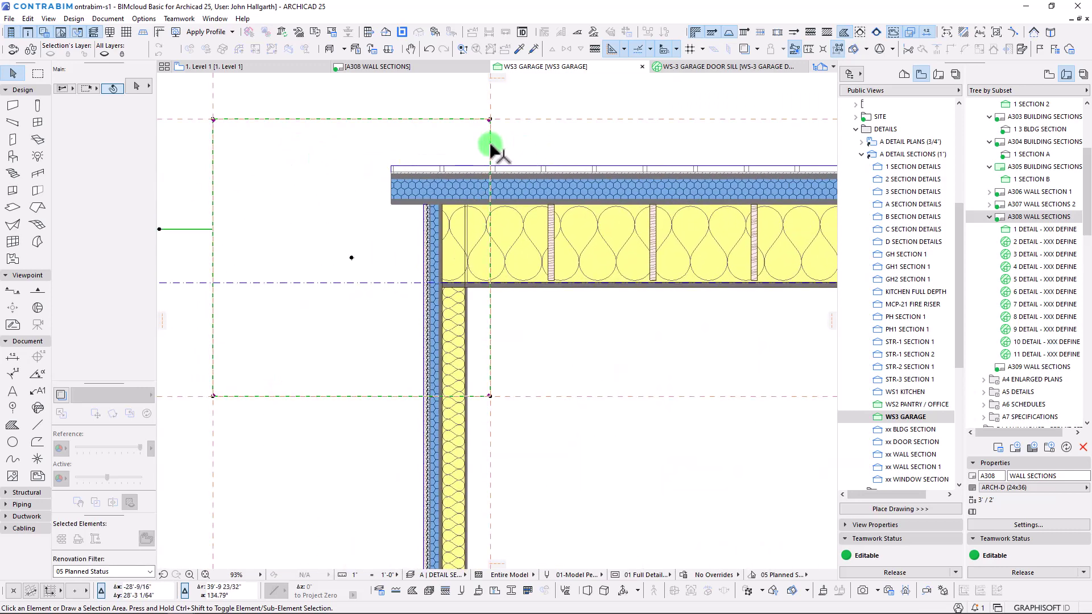
{"action": "left_click", "coordinate": [497, 149]}
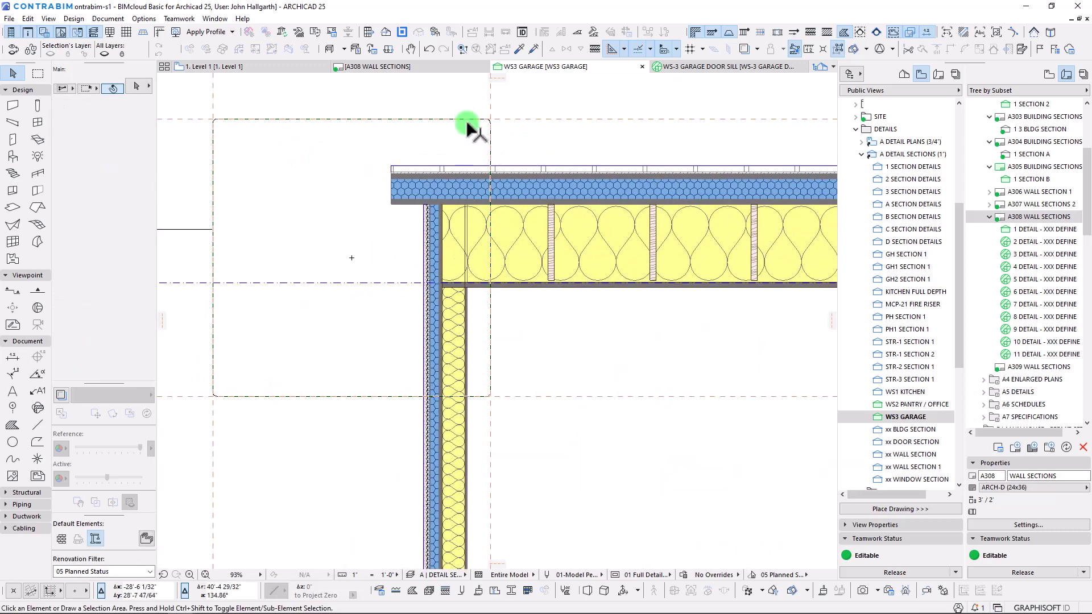
{"action": "left_click", "coordinate": [491, 135]}
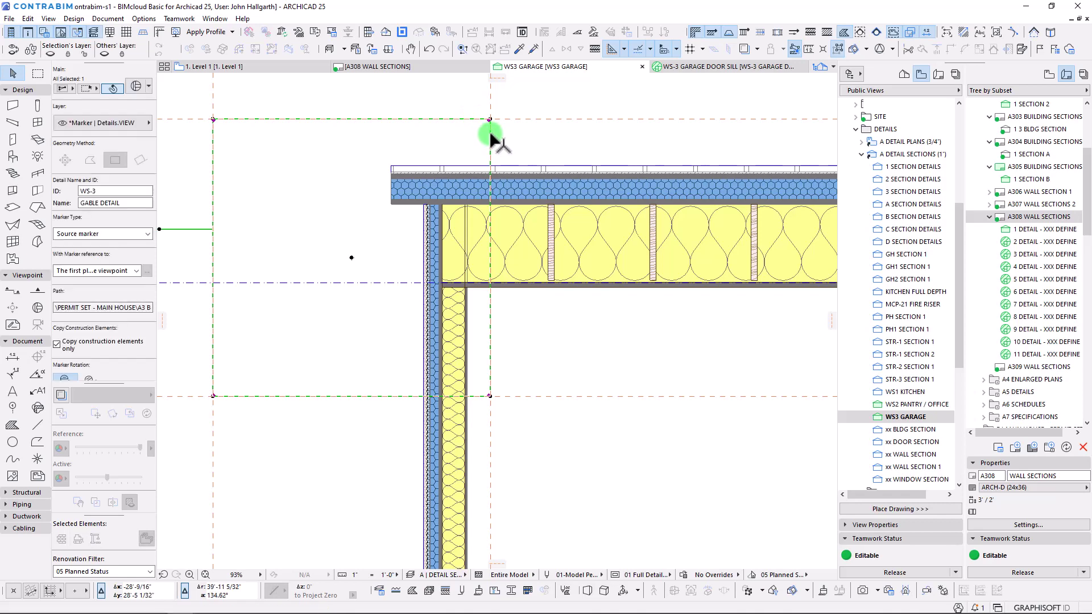
{"action": "left_click", "coordinate": [491, 135]}
{"action": "scroll", "coordinate": [607, 140], "scroll_direction": "down", "scroll_amount": 2}
{"action": "middle_click_drag", "start_coordinate": [609, 141], "coordinate": [519, 154]}
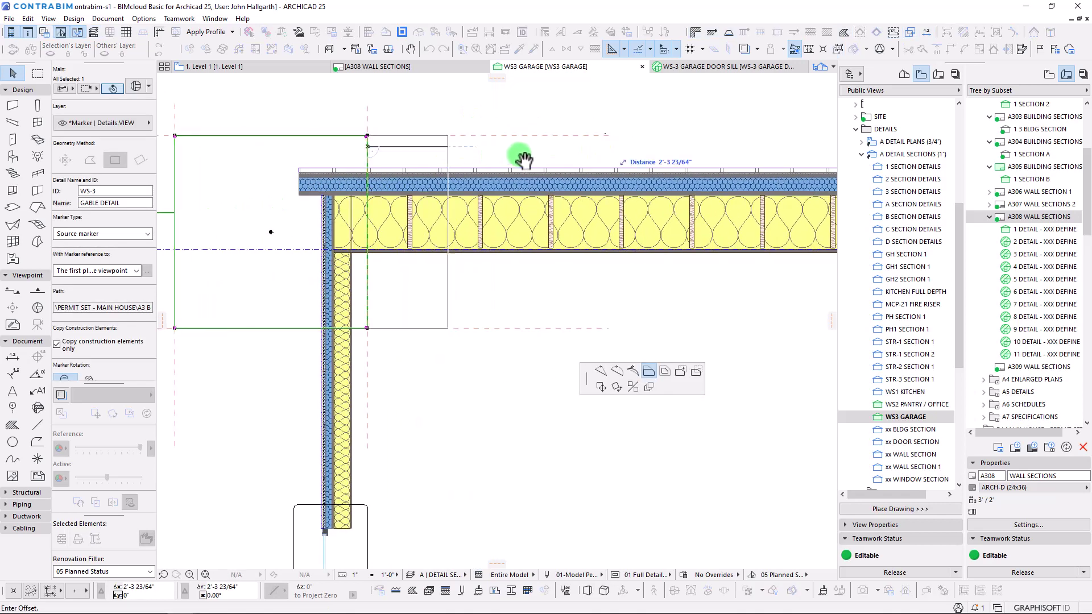
{"action": "left_click", "coordinate": [496, 149]}
{"action": "scroll", "coordinate": [431, 180], "scroll_direction": "down", "scroll_amount": 1}
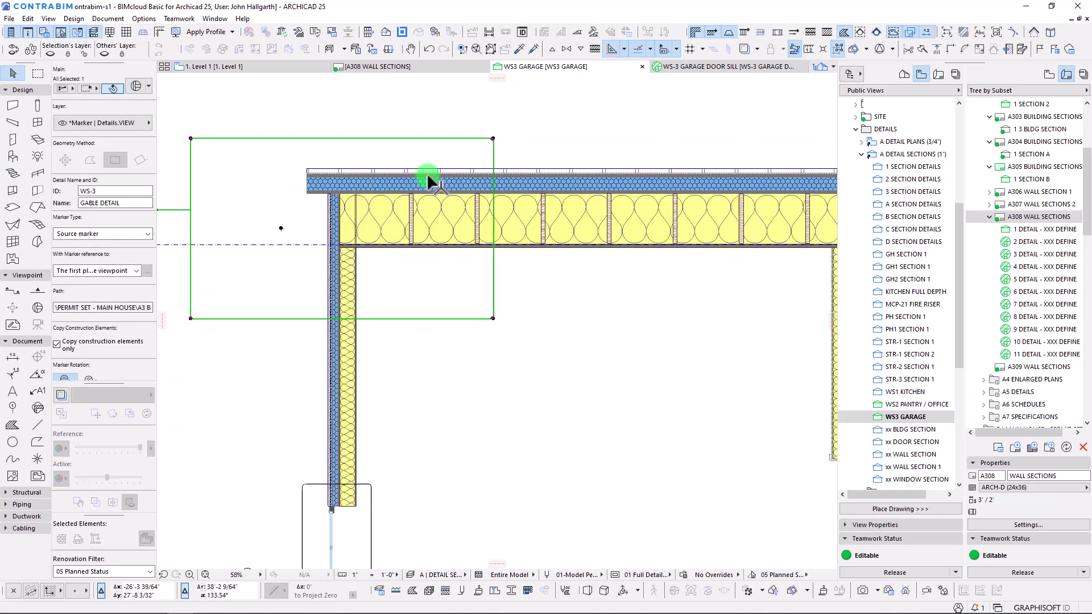
{"action": "key", "text": "ctrl+apostrophe"}
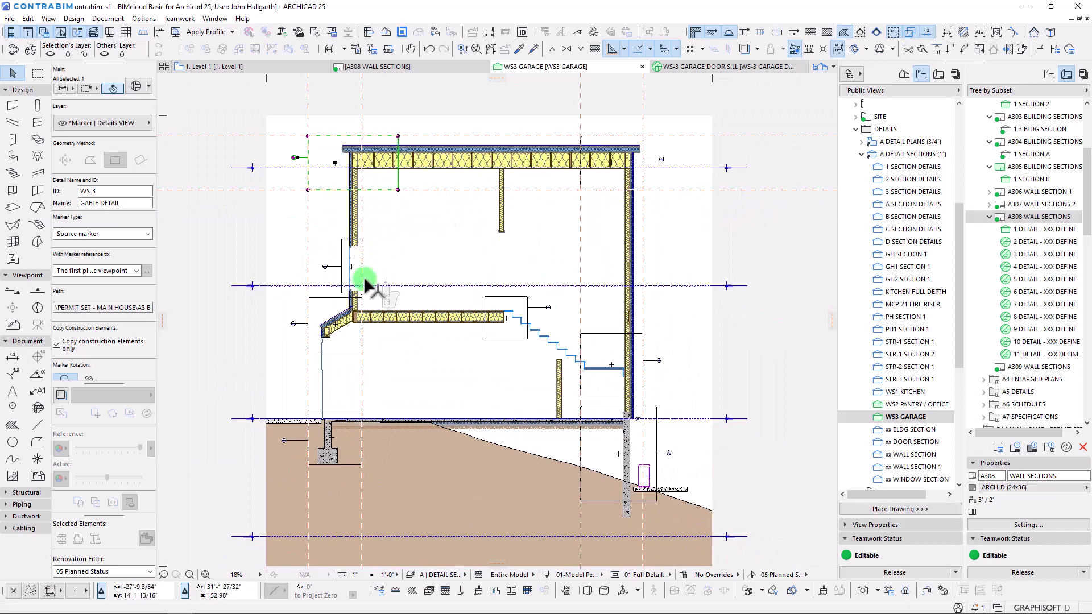
On the A308 WALL SECTIONS layout, set the gable detail drawing's frame to Fit Frame to Drawing
{"action": "left_click", "coordinate": [371, 66]}
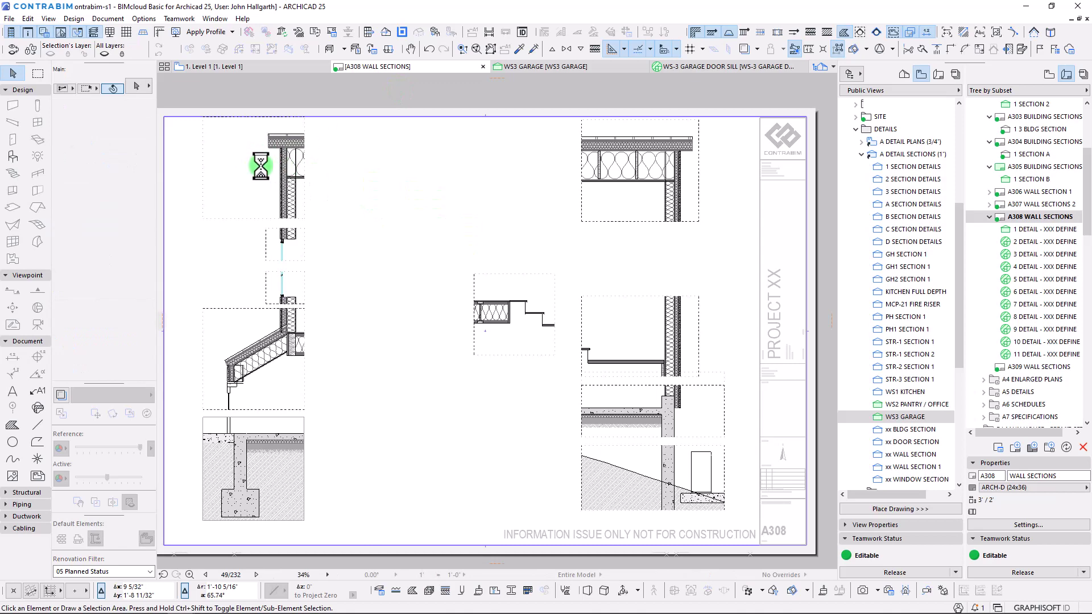
{"action": "left_click", "coordinate": [260, 139]}
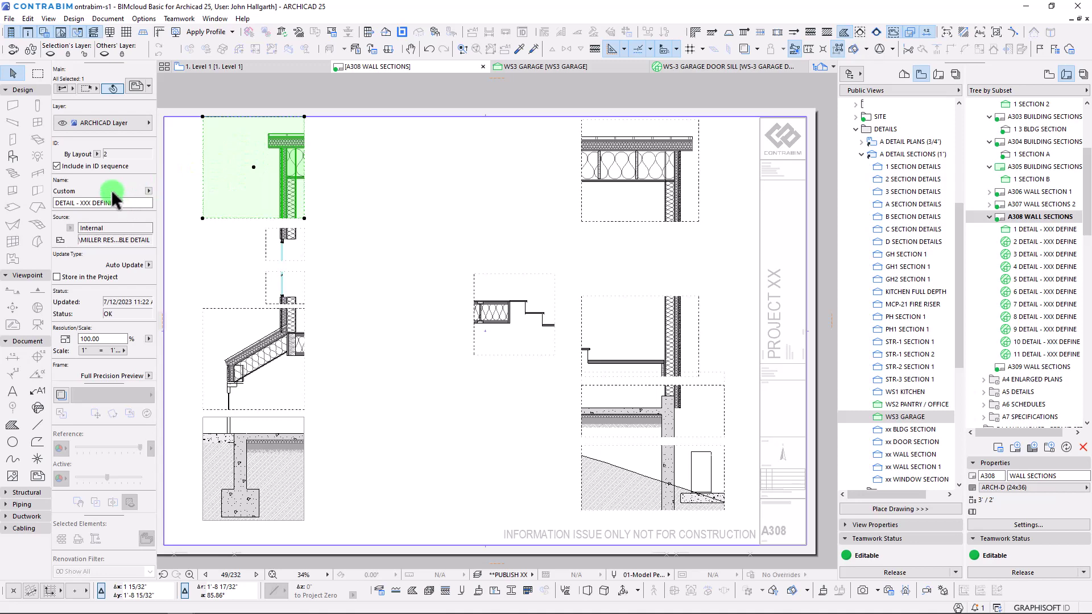
{"action": "left_click", "coordinate": [139, 220]}
{"action": "scroll", "coordinate": [136, 239], "scroll_direction": "down", "scroll_amount": 2}
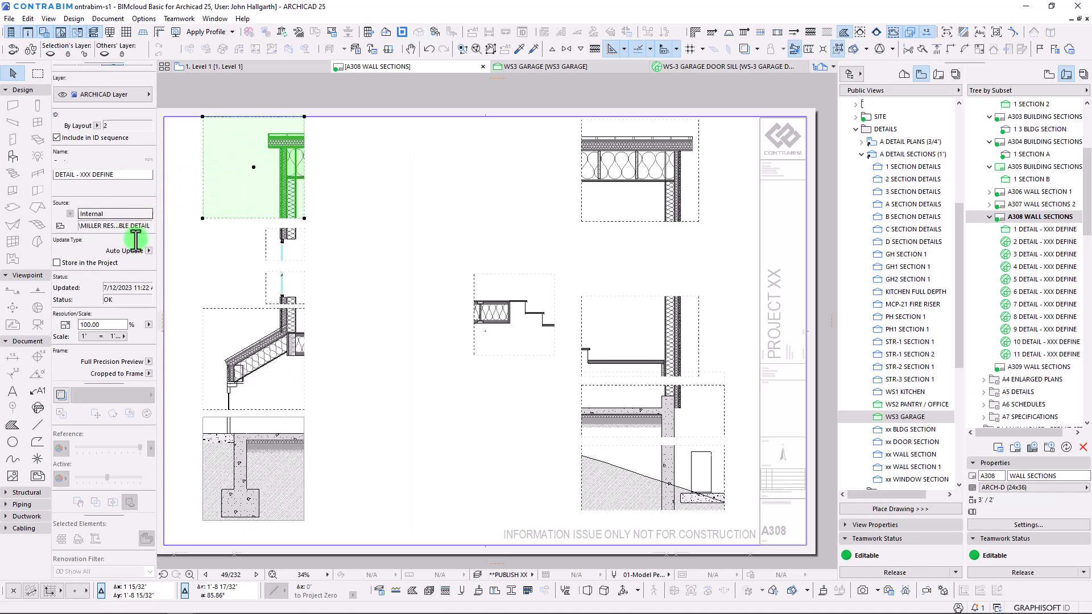
{"action": "scroll", "coordinate": [136, 242], "scroll_direction": "down", "scroll_amount": 3}
{"action": "left_click", "coordinate": [149, 303]}
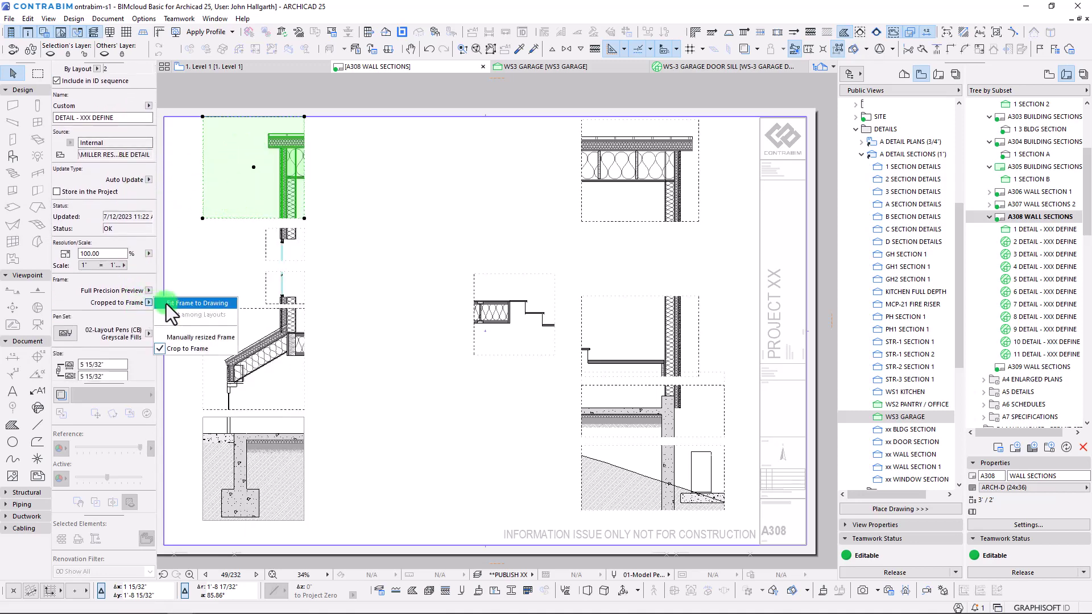
{"action": "left_click", "coordinate": [170, 303]}
{"action": "left_click", "coordinate": [243, 204]}
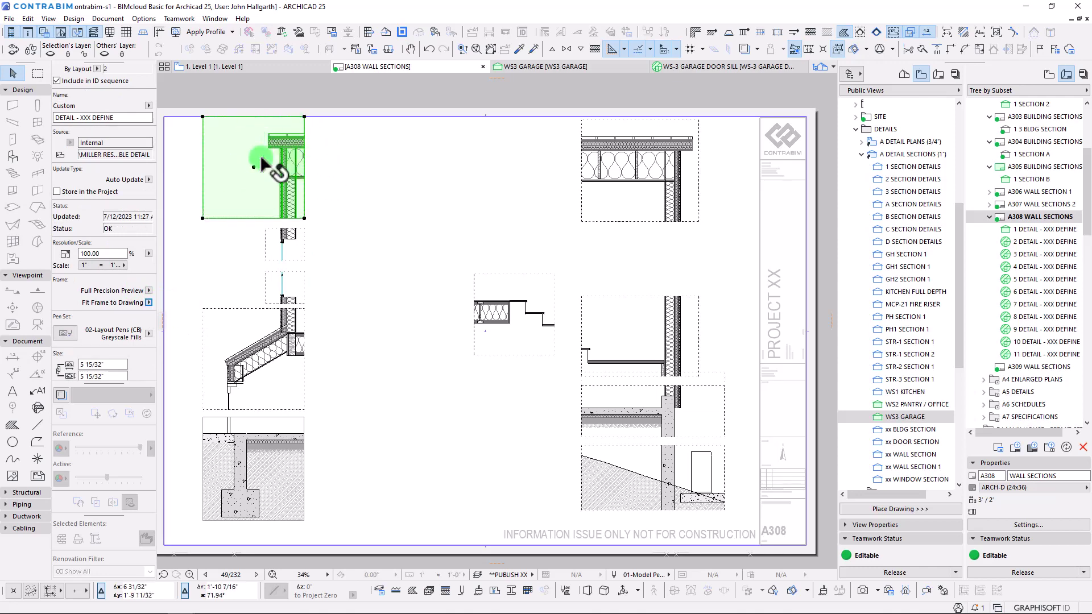
Open the gable detail drawing's source view and rebuild it from the source view
{"action": "right_click", "coordinate": [234, 145]}
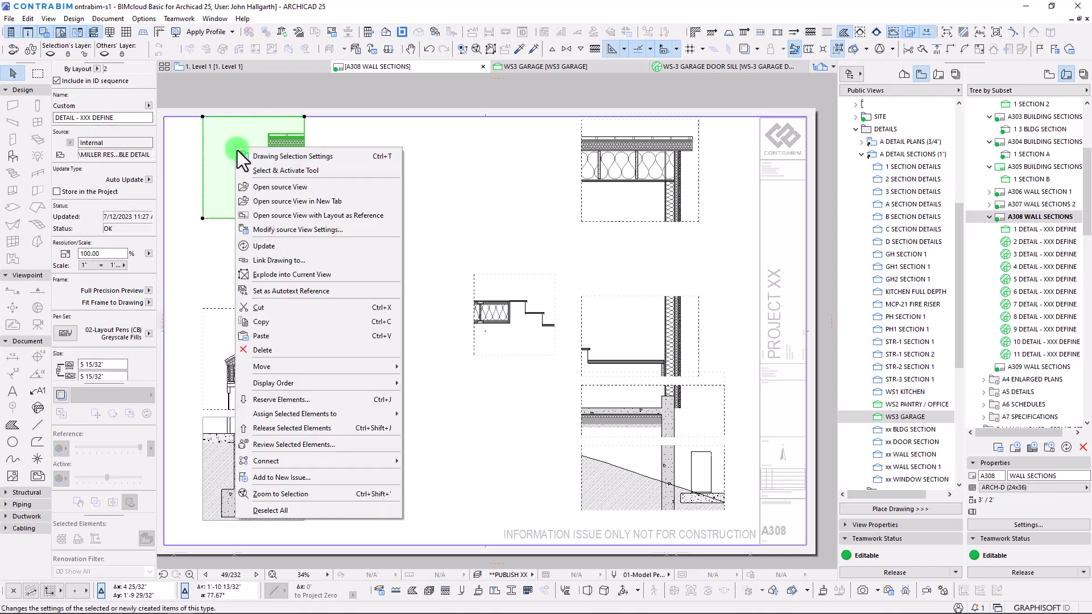
{"action": "left_click", "coordinate": [271, 189]}
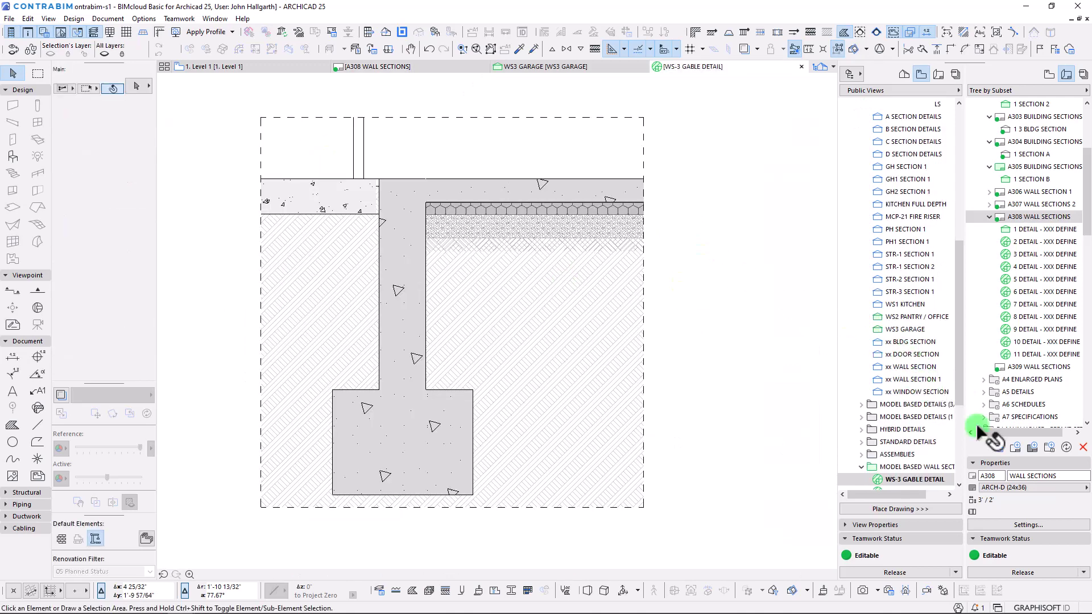
{"action": "right_click", "coordinate": [771, 381]}
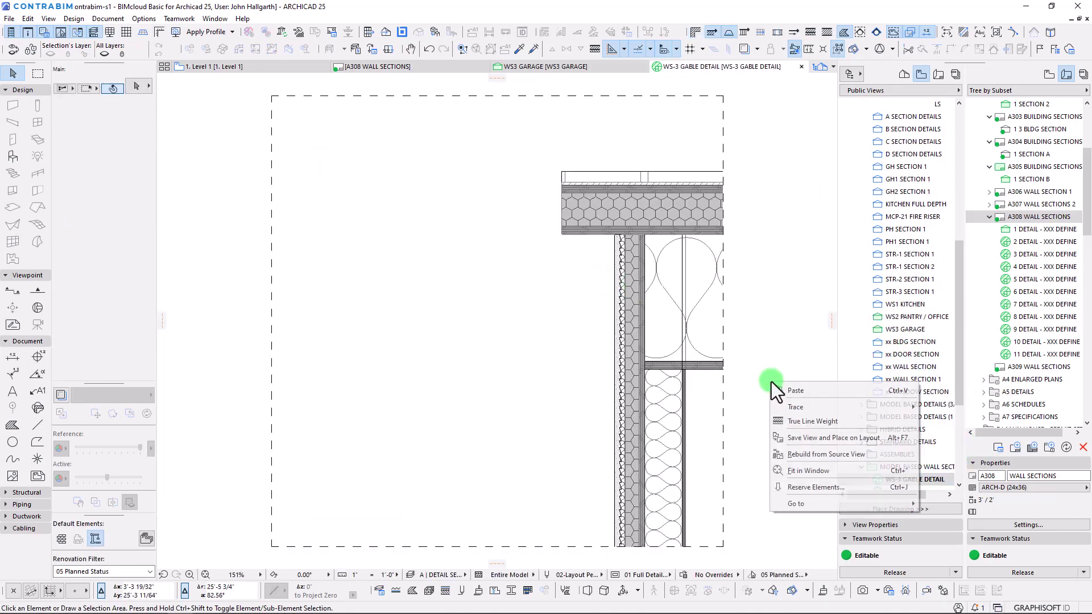
{"action": "left_click", "coordinate": [826, 454]}
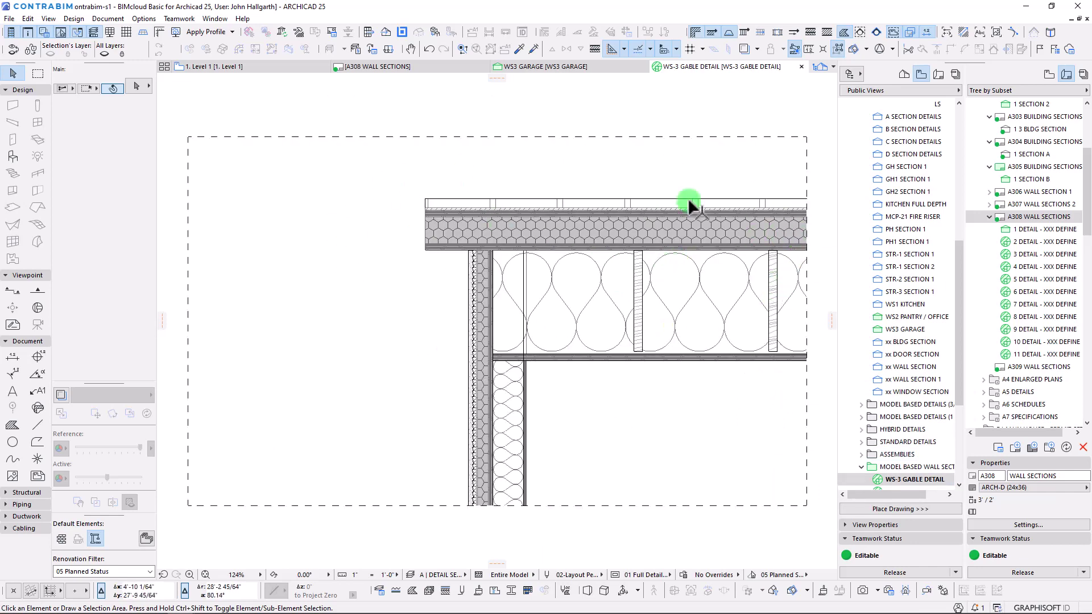
{"action": "scroll", "coordinate": [663, 210], "scroll_direction": "down", "scroll_amount": 4}
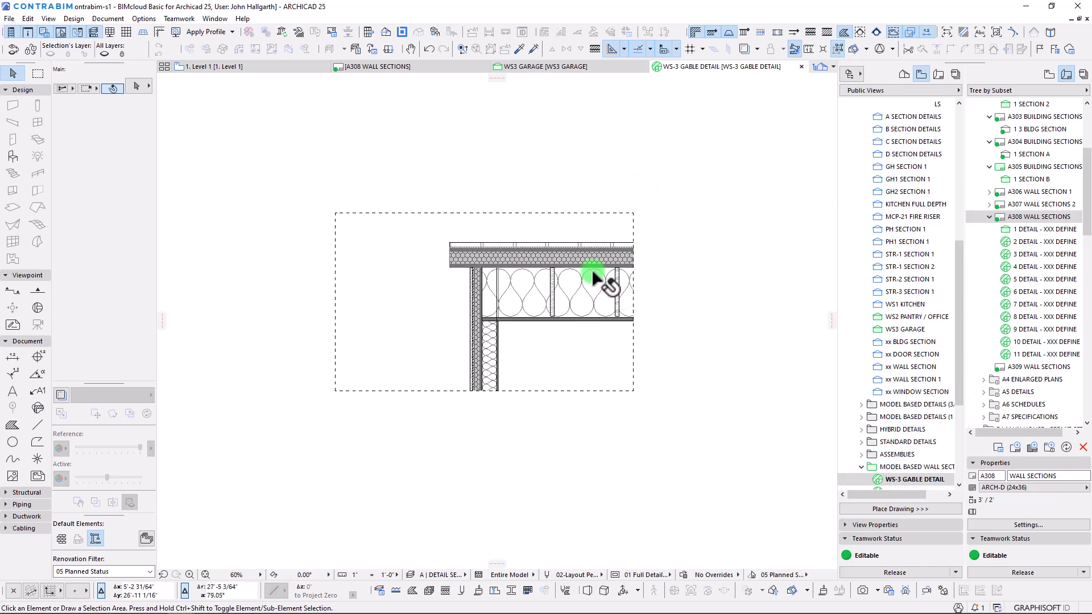
{"action": "scroll", "coordinate": [904, 369], "scroll_direction": "down", "scroll_amount": 5}
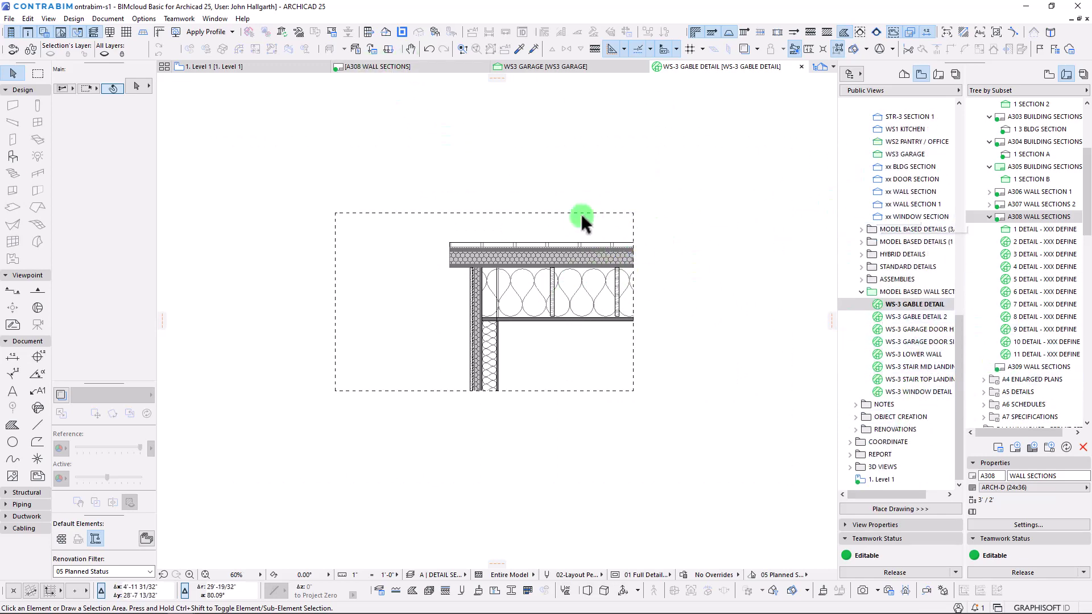
Return to the A308 WALL SECTIONS layout and anchor the gable detail drawing with Use Internal Origin
{"action": "left_click", "coordinate": [534, 67]}
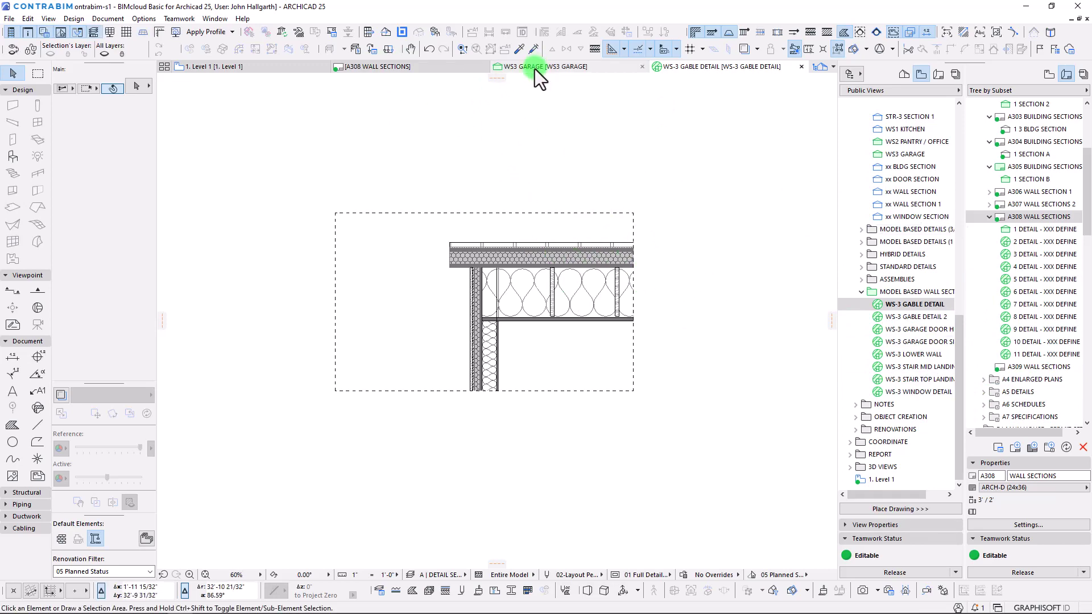
{"action": "left_click", "coordinate": [441, 66]}
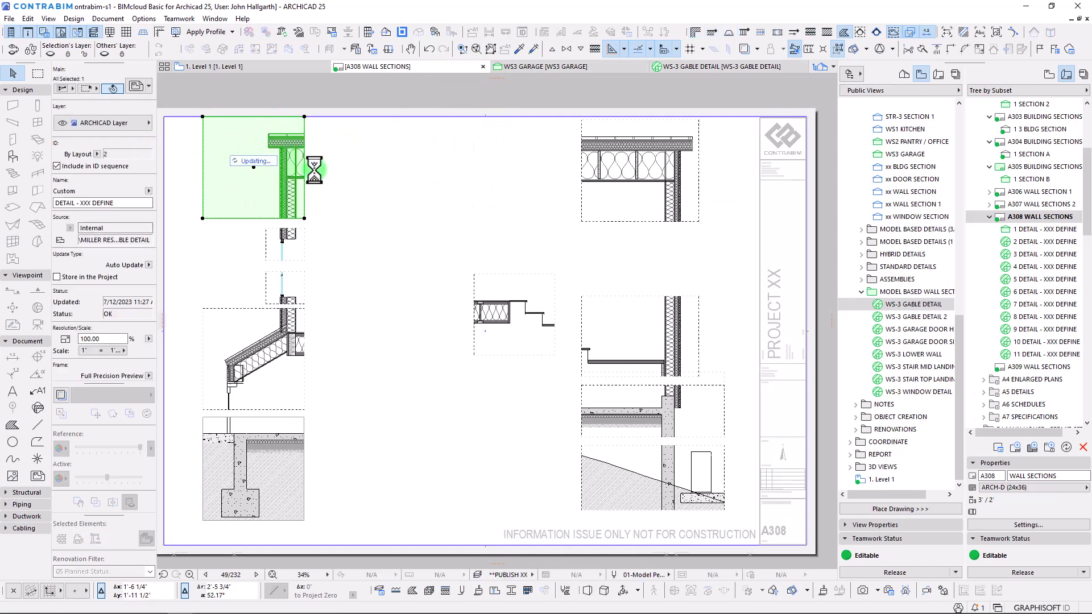
{"action": "scroll", "coordinate": [120, 322], "scroll_direction": "down", "scroll_amount": 3}
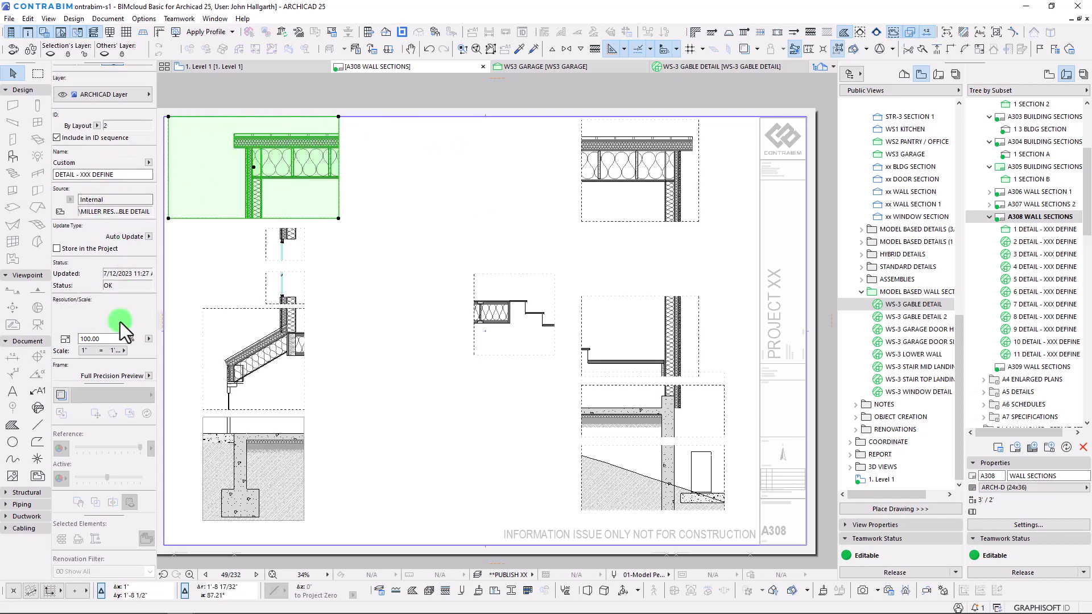
{"action": "scroll", "coordinate": [114, 211], "scroll_direction": "down", "scroll_amount": 8}
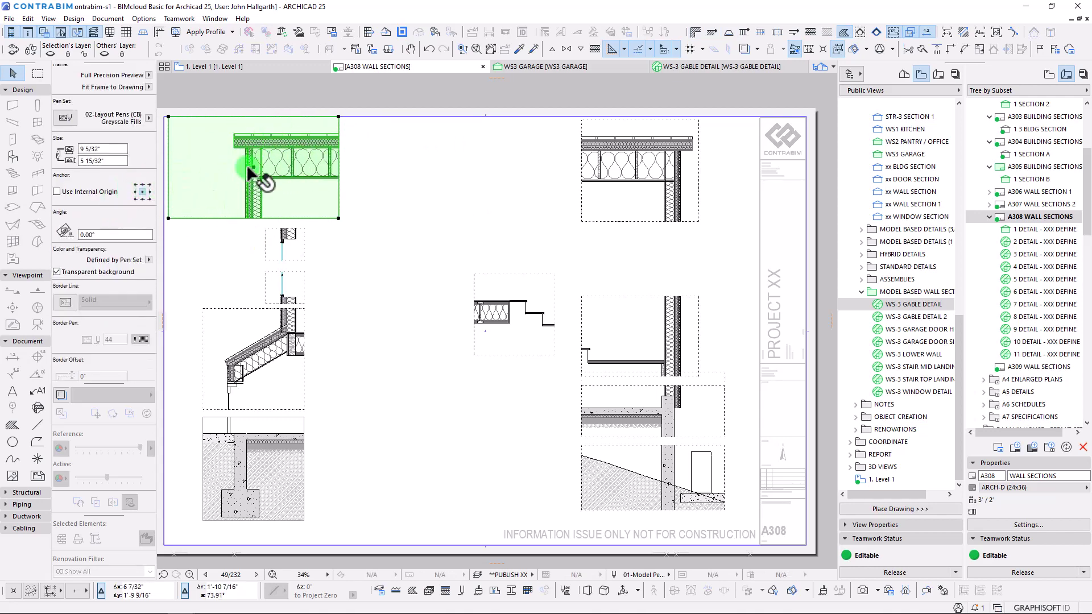
{"action": "left_click", "coordinate": [58, 191]}
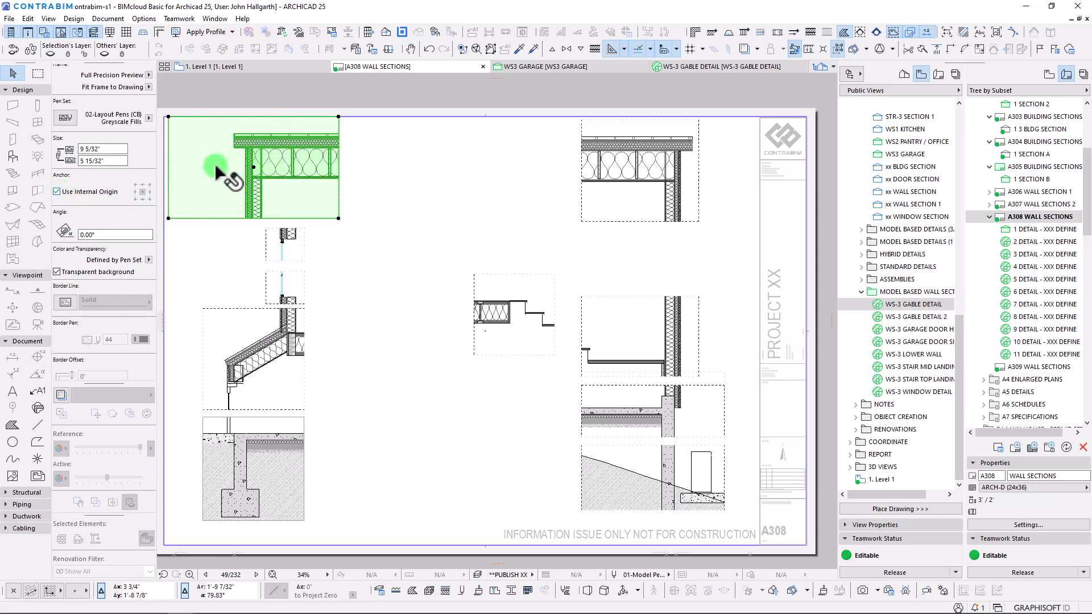
Move the gable detail drawing horizontally to align its wall with the window detail below, and deselect it
{"action": "scroll", "coordinate": [242, 190], "scroll_direction": "up", "scroll_amount": 10}
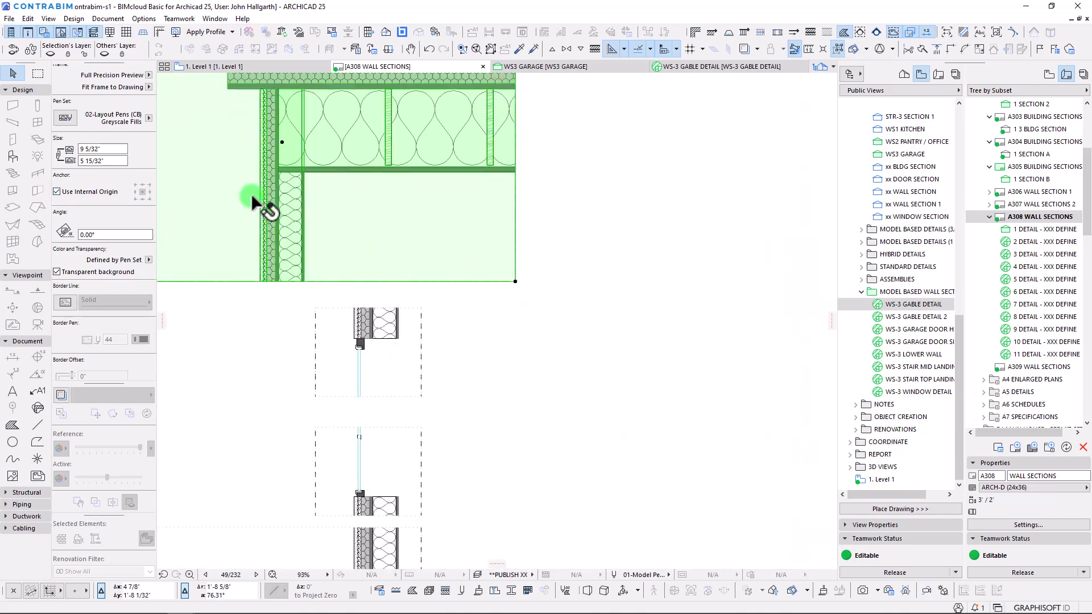
{"action": "key", "text": "ctrl+d"}
{"action": "left_click", "coordinate": [297, 215]}
{"action": "scroll", "coordinate": [327, 231], "scroll_direction": "down", "scroll_amount": 8}
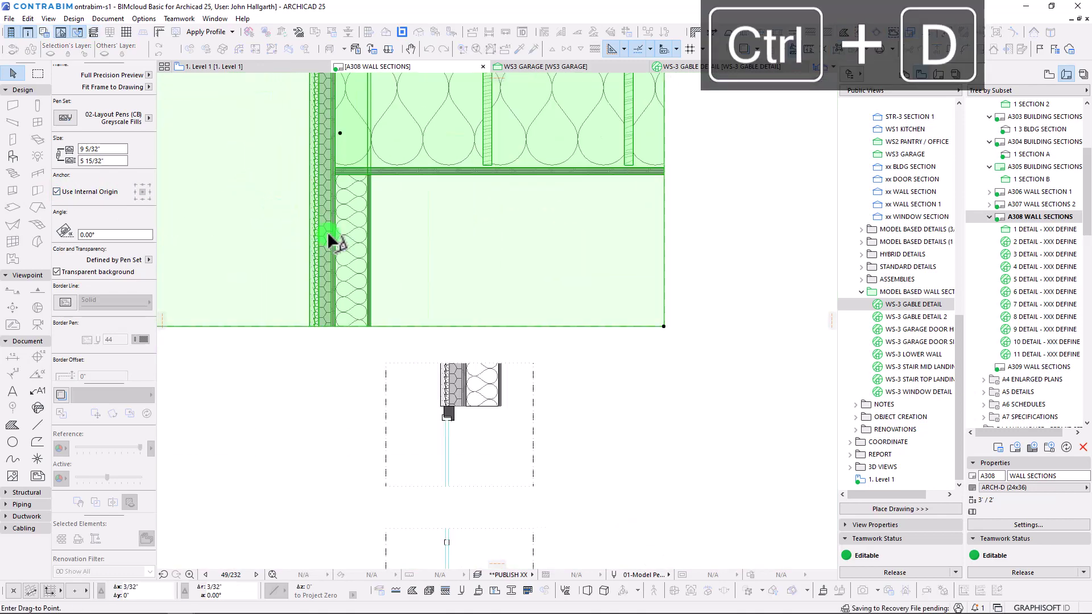
{"action": "left_click", "coordinate": [485, 233]}
{"action": "scroll", "coordinate": [409, 193], "scroll_direction": "down", "scroll_amount": 3}
{"action": "middle_click_drag", "start_coordinate": [409, 195], "coordinate": [356, 175]}
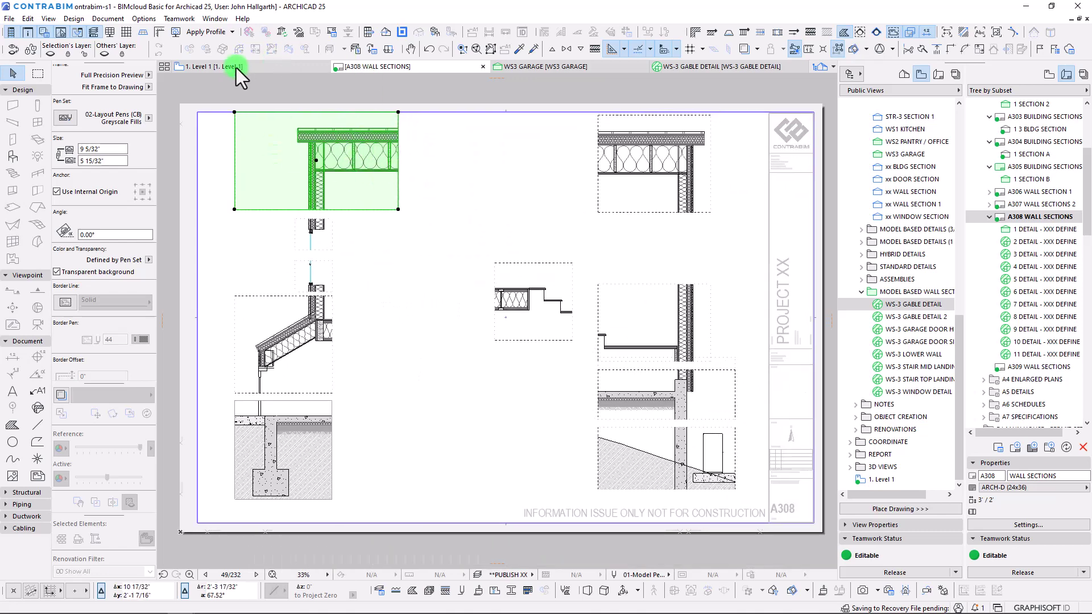
{"action": "key", "text": "Escape"}
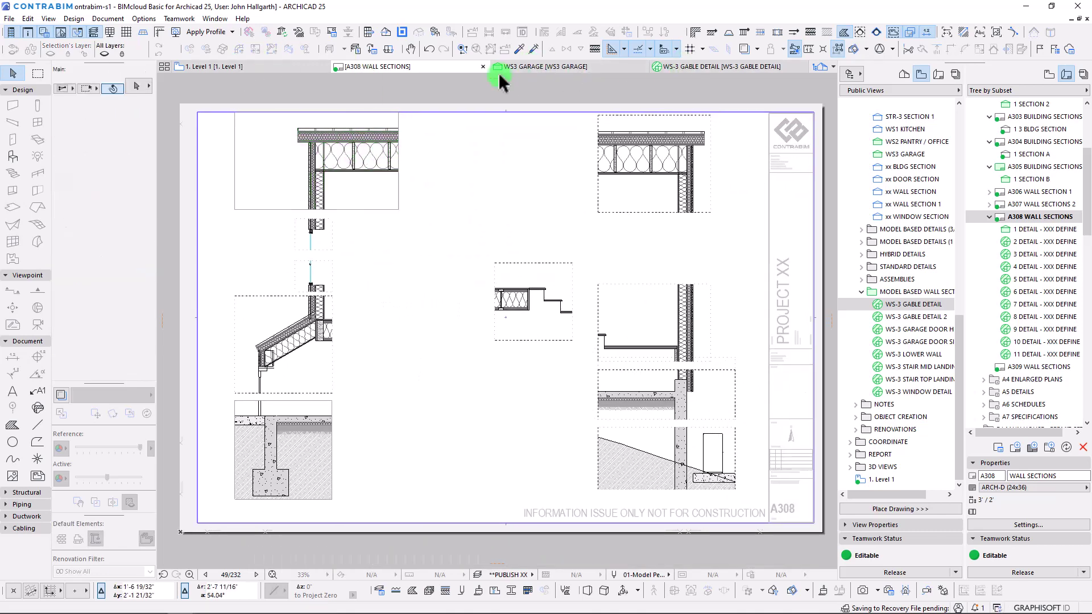
In the WS3 GARAGE section, extend the GABLE DETAIL marker's inner edge again to take in more of the roof framing
{"action": "left_click", "coordinate": [509, 69]}
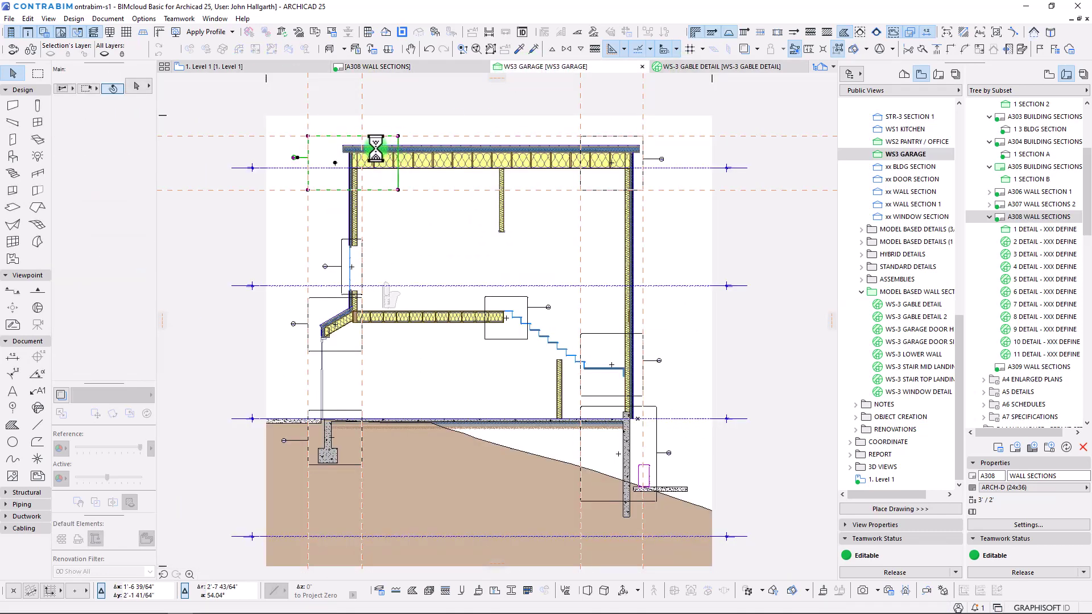
{"action": "scroll", "coordinate": [381, 147], "scroll_direction": "up", "scroll_amount": 6}
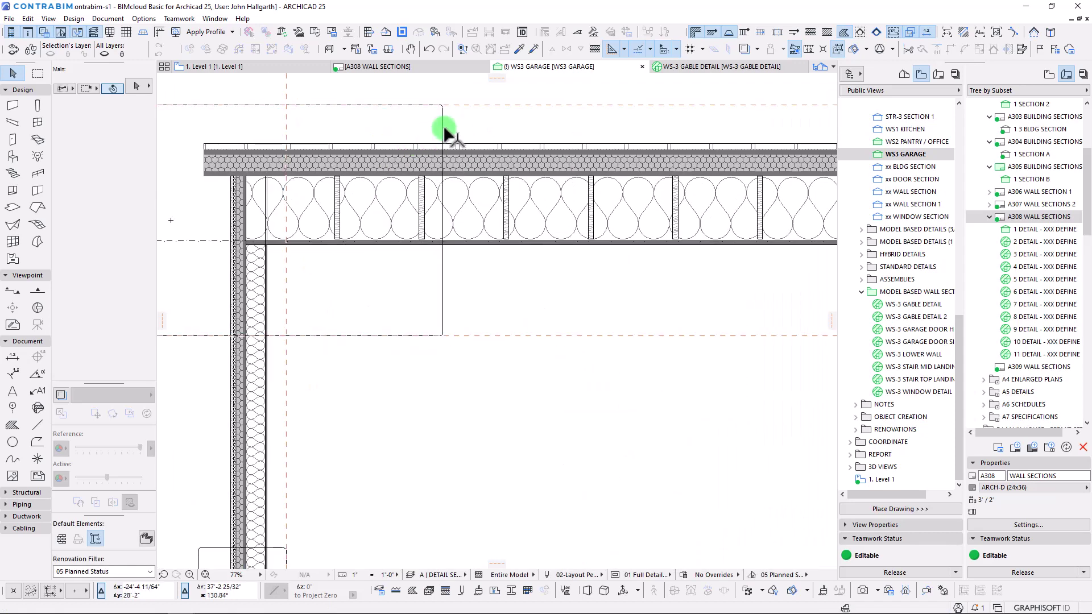
{"action": "left_click", "coordinate": [442, 129]}
{"action": "left_click", "coordinate": [442, 129]}
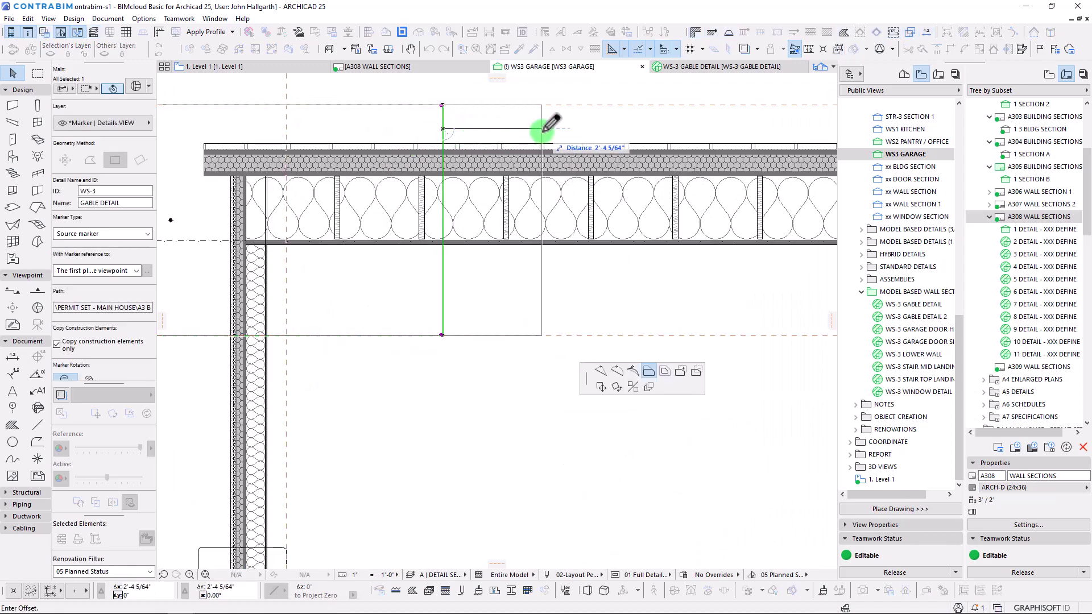
{"action": "left_click", "coordinate": [621, 128]}
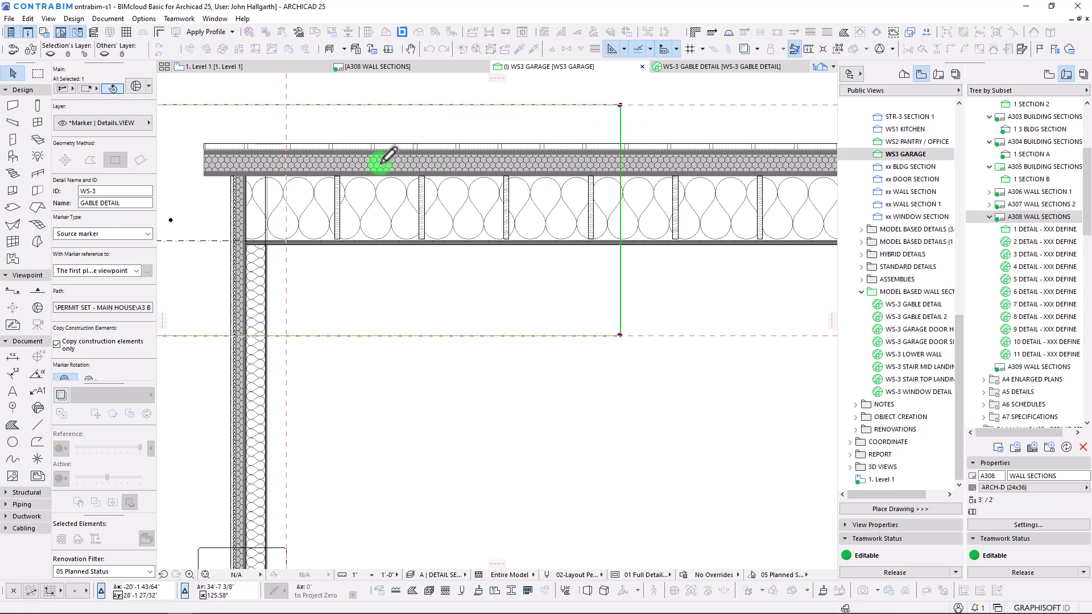
{"action": "scroll", "coordinate": [643, 301], "scroll_direction": "down", "scroll_amount": 4}
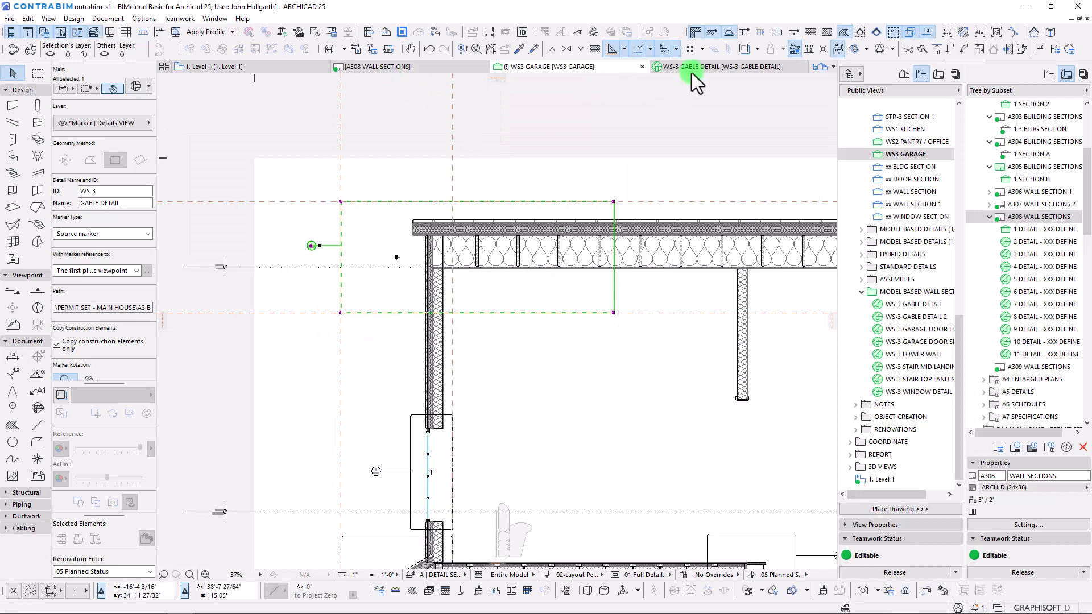
Rebuild the WS-3 GABLE DETAIL from its source view and return to the A308 WALL SECTIONS layout
{"action": "left_click", "coordinate": [692, 70]}
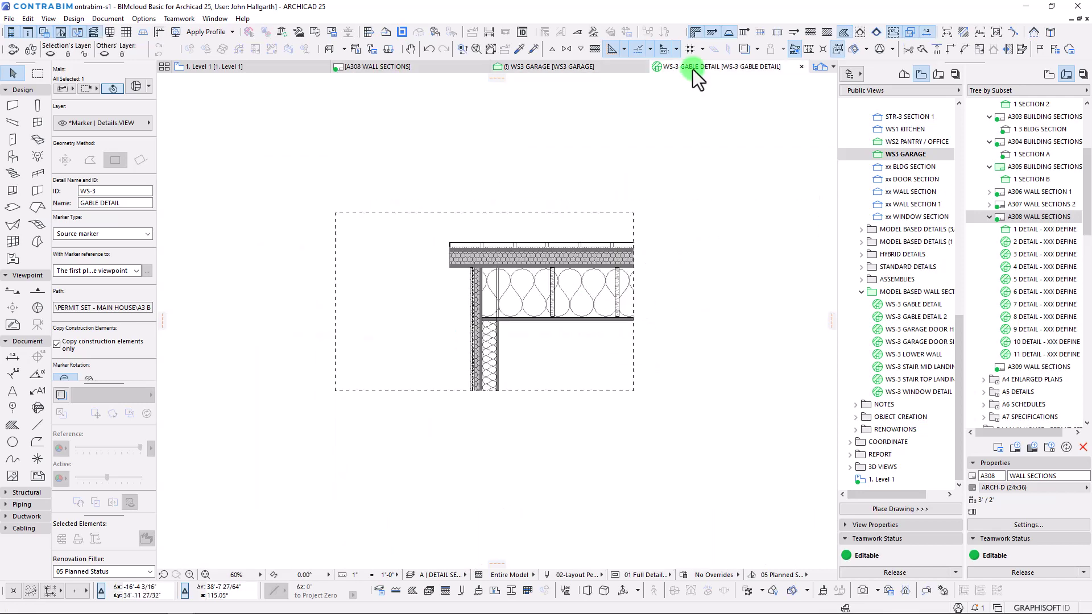
{"action": "right_click", "coordinate": [543, 159]}
{"action": "left_click", "coordinate": [588, 235]}
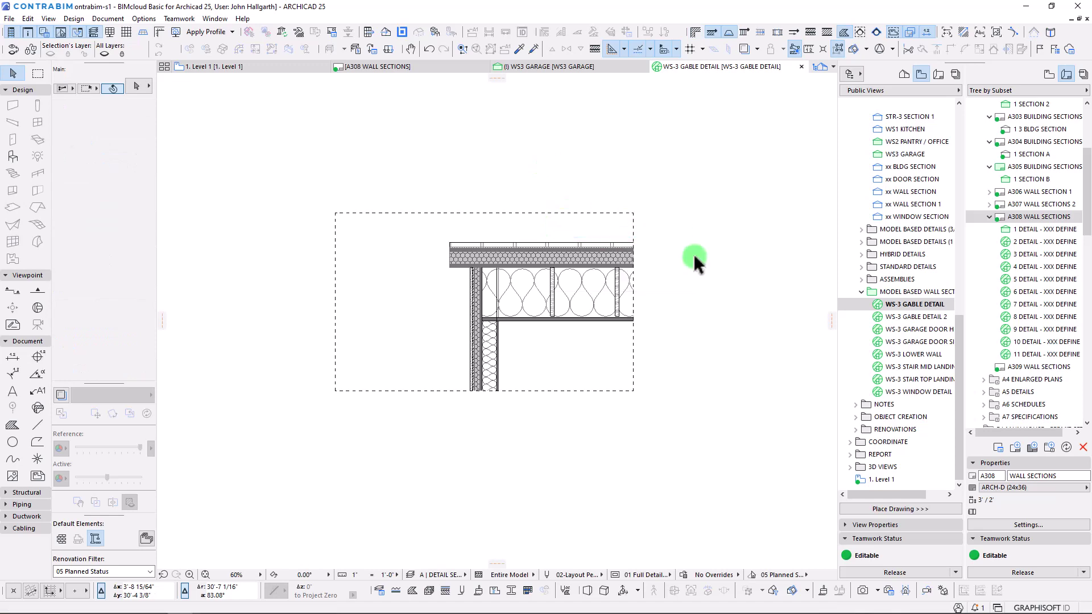
{"action": "scroll", "coordinate": [694, 257], "scroll_direction": "up", "scroll_amount": 2}
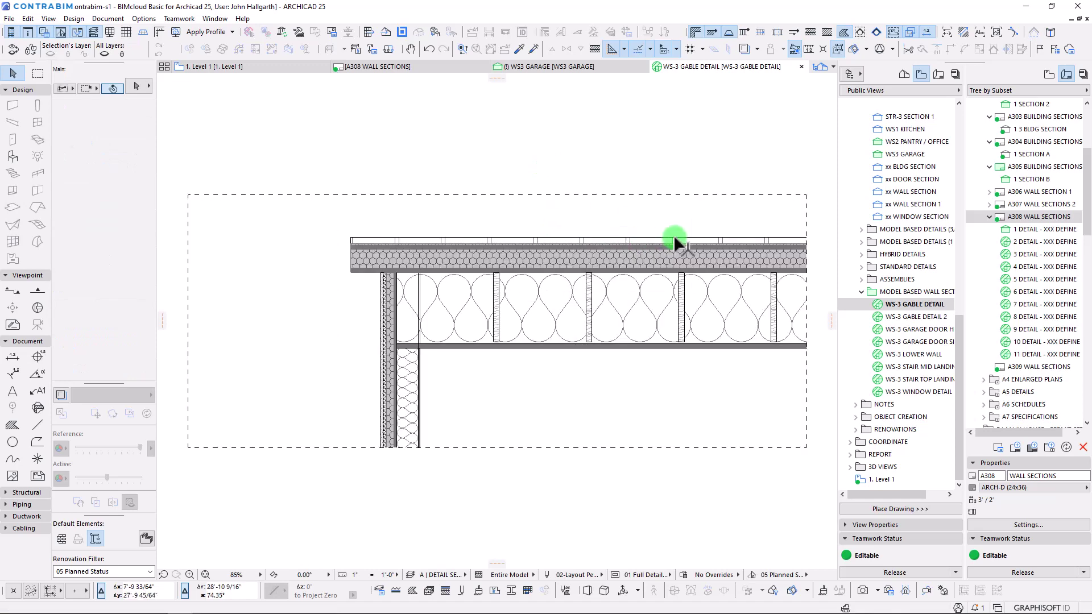
{"action": "left_click", "coordinate": [377, 67]}
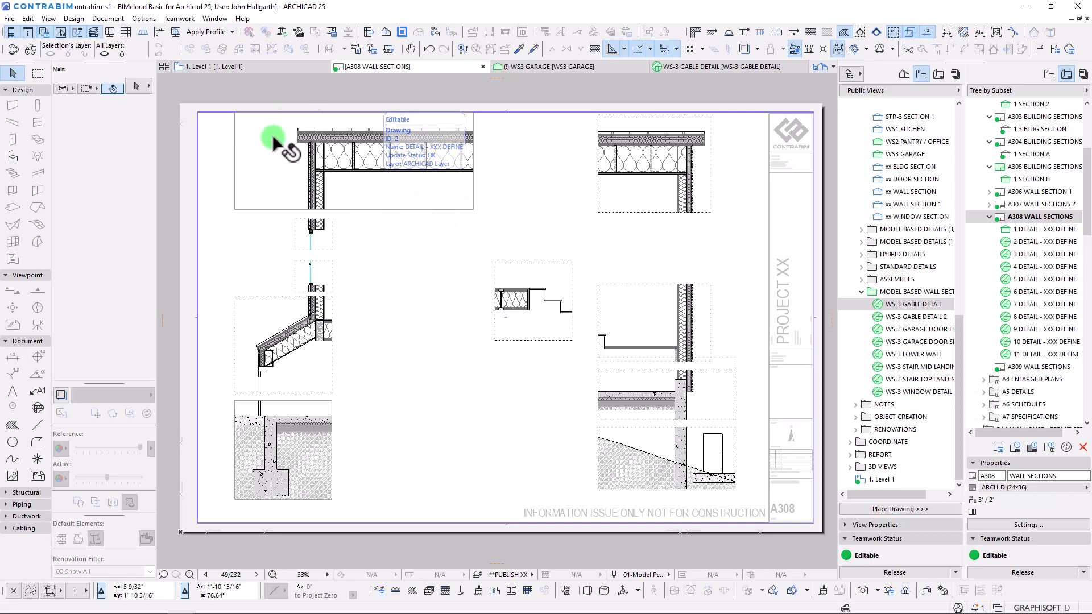
{"action": "left_click", "coordinate": [276, 185]}
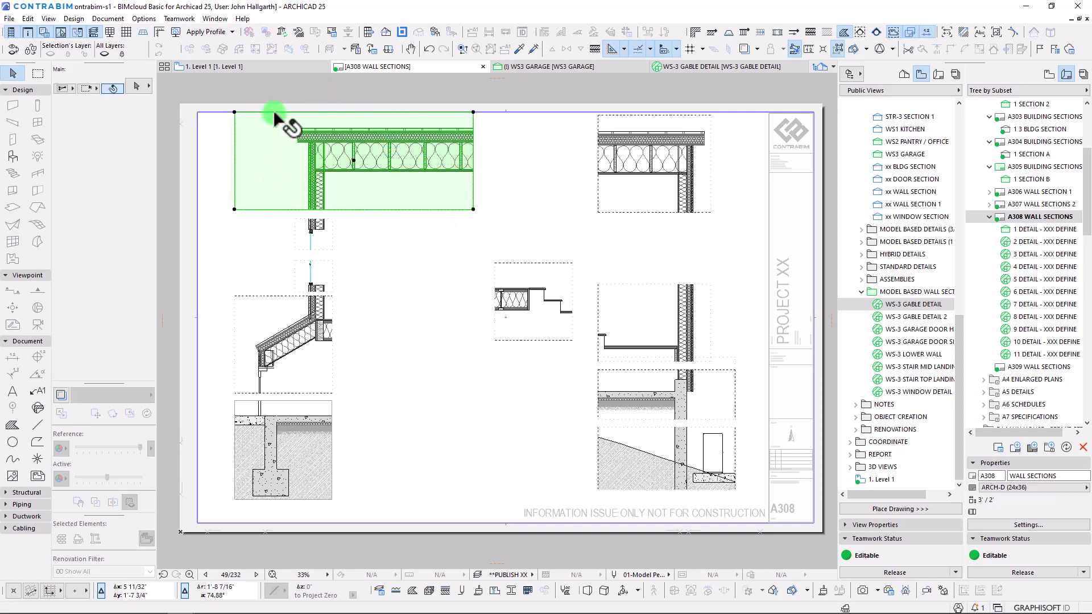
{"action": "key", "text": "Escape"}
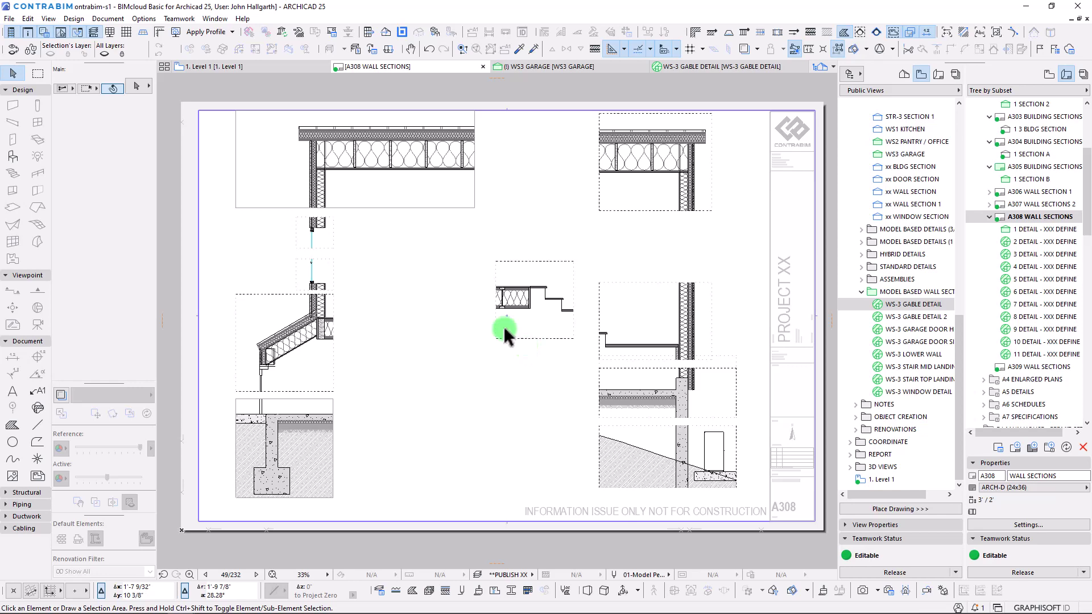
Open the 2 BLDG SECTION view from the A SECTIONS (1/4") views and examine the building section
{"action": "left_click", "coordinate": [861, 292]}
{"action": "scroll", "coordinate": [879, 262], "scroll_direction": "up", "scroll_amount": 6}
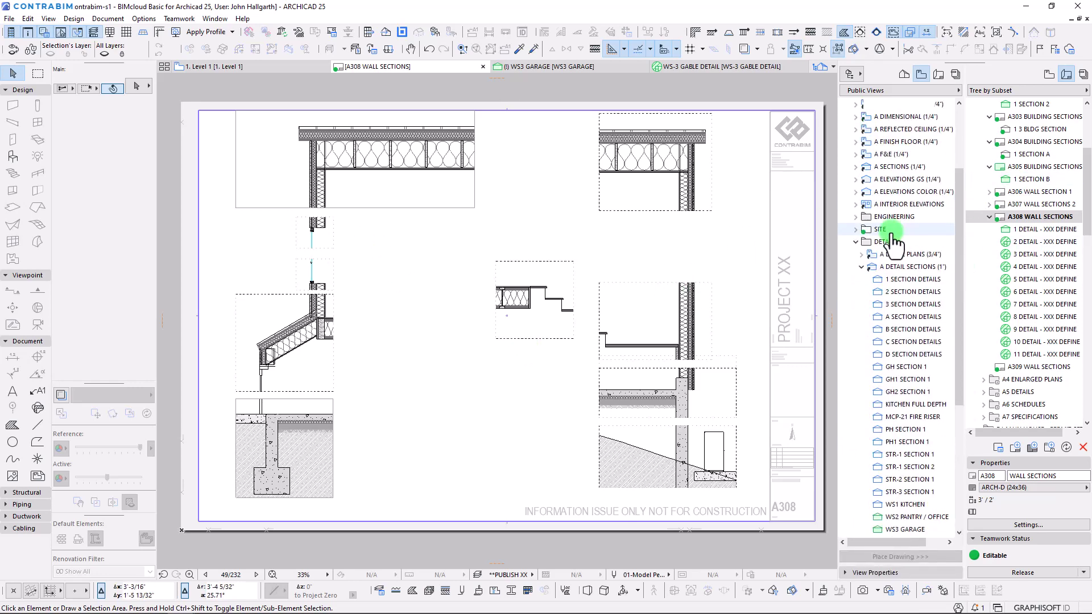
{"action": "left_click", "coordinate": [862, 267]}
{"action": "scroll", "coordinate": [870, 227], "scroll_direction": "up", "scroll_amount": 3}
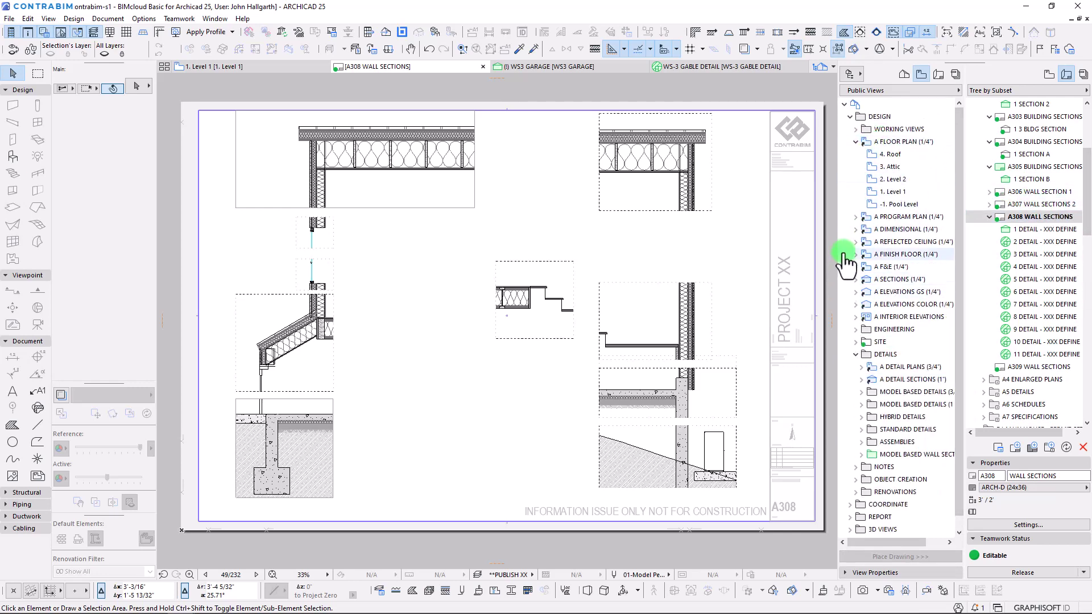
{"action": "left_click", "coordinate": [857, 280]}
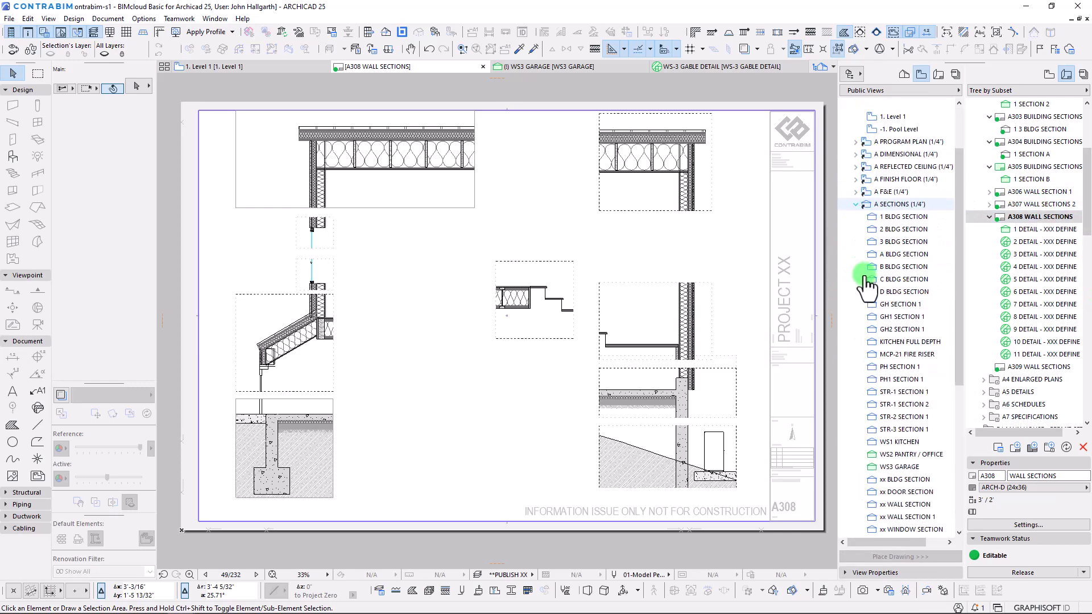
{"action": "double_click", "coordinate": [893, 229]}
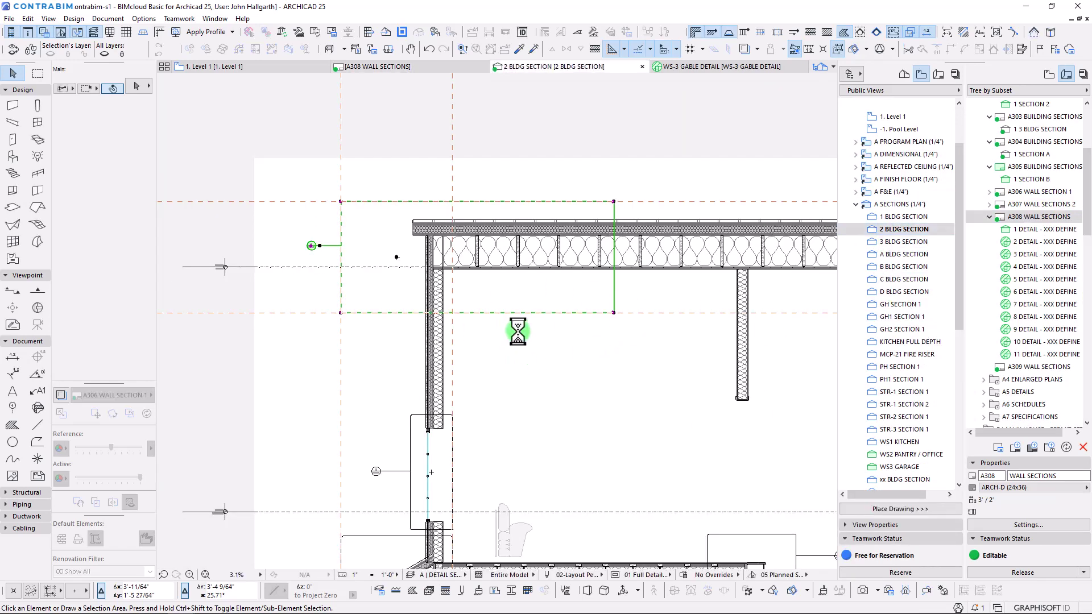
{"action": "scroll", "coordinate": [419, 312], "scroll_direction": "down", "scroll_amount": 3}
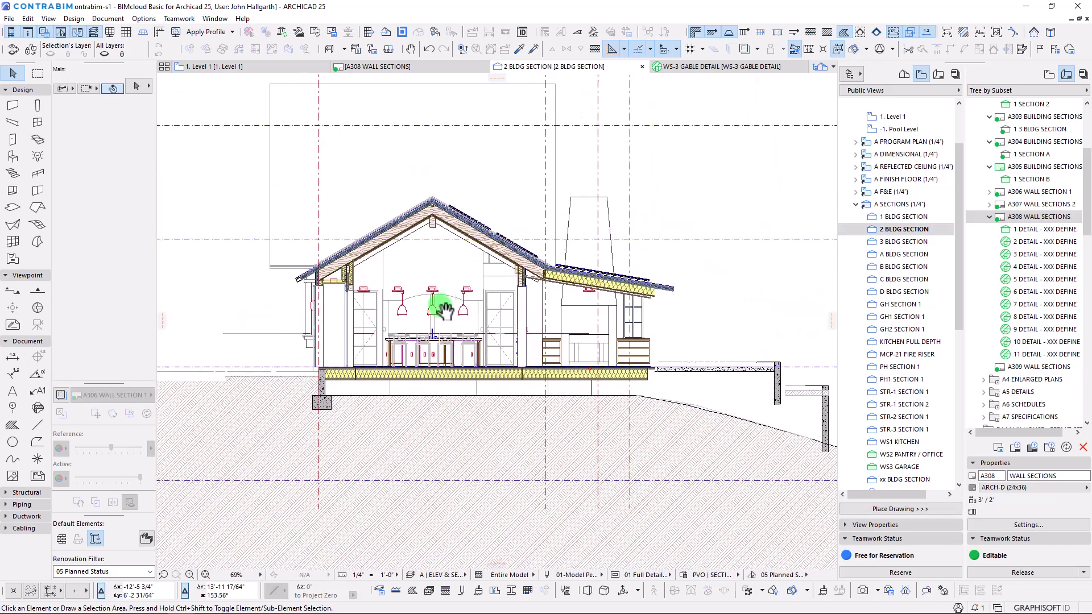
{"action": "scroll", "coordinate": [435, 319], "scroll_direction": "up", "scroll_amount": 3}
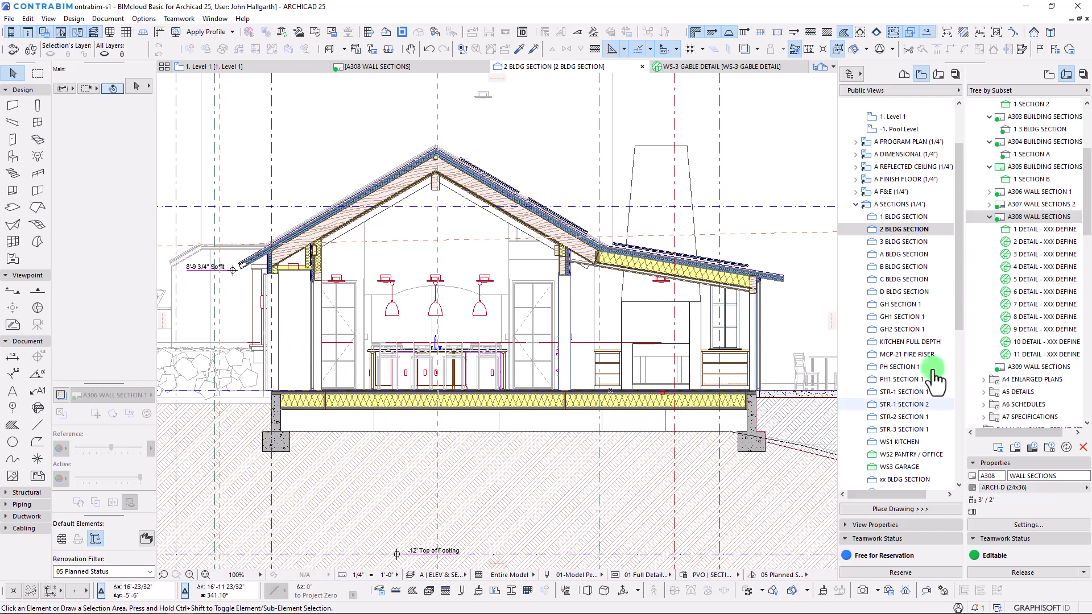
Open the WS2 PANTRY / OFFICE view from the A DETAIL SECTIONS (1") views and examine the section
{"action": "scroll", "coordinate": [905, 284], "scroll_direction": "down", "scroll_amount": 5}
{"action": "scroll", "coordinate": [887, 319], "scroll_direction": "down", "scroll_amount": 1}
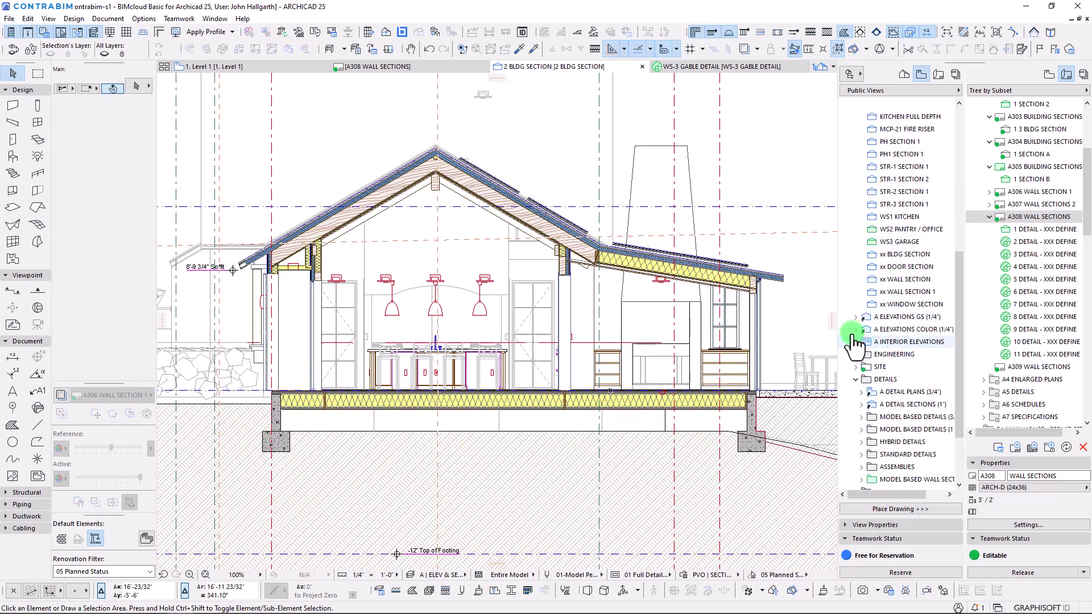
{"action": "left_click", "coordinate": [862, 404]}
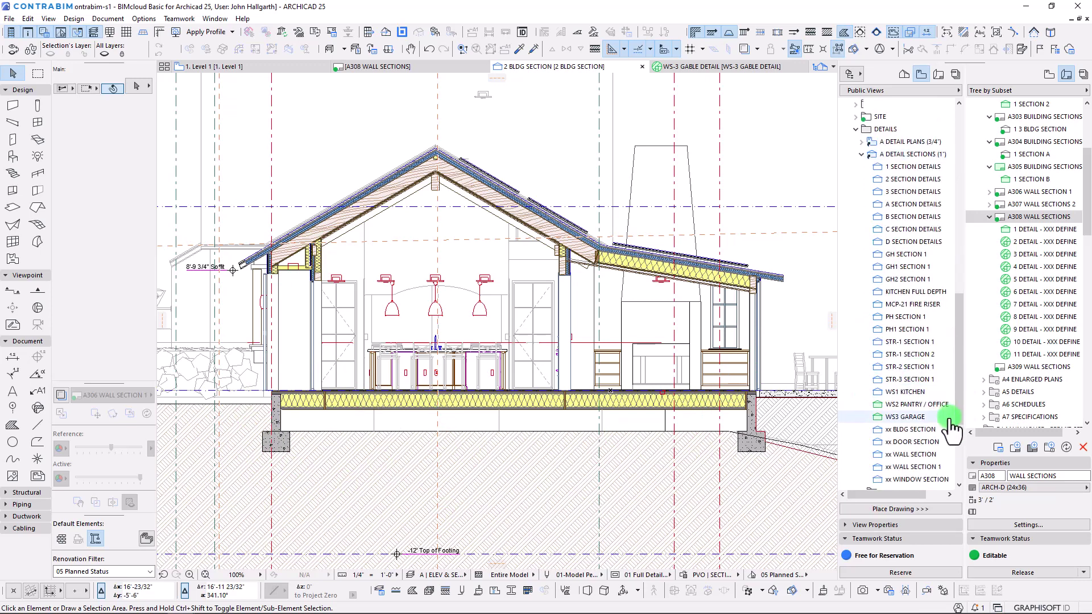
{"action": "left_click", "coordinate": [905, 405]}
{"action": "double_click", "coordinate": [906, 406]}
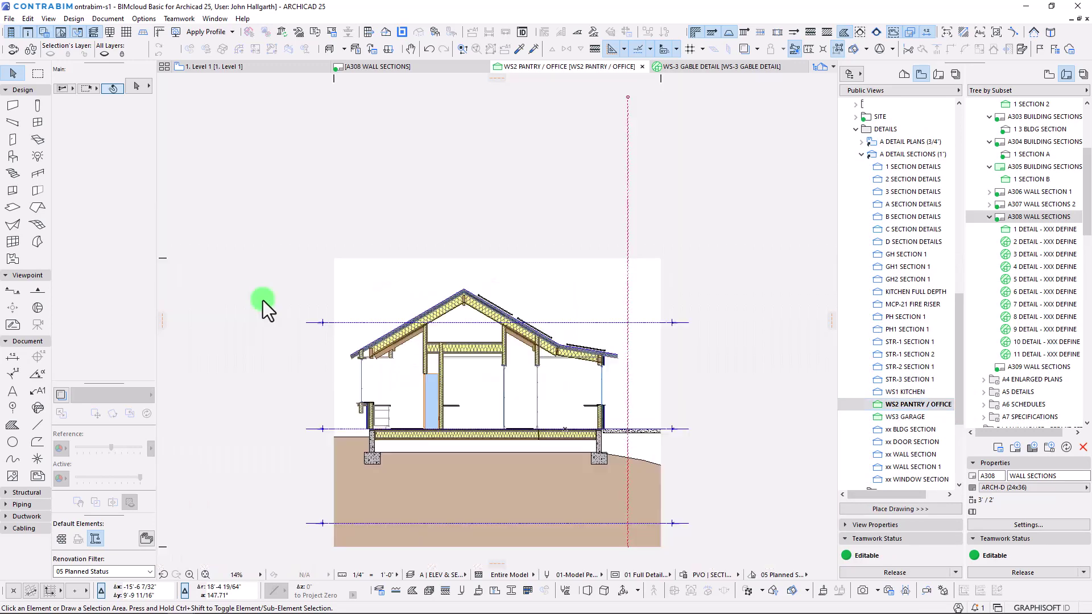
{"action": "scroll", "coordinate": [398, 396], "scroll_direction": "up", "scroll_amount": 4}
{"action": "middle_click_drag", "start_coordinate": [424, 373], "coordinate": [376, 310]}
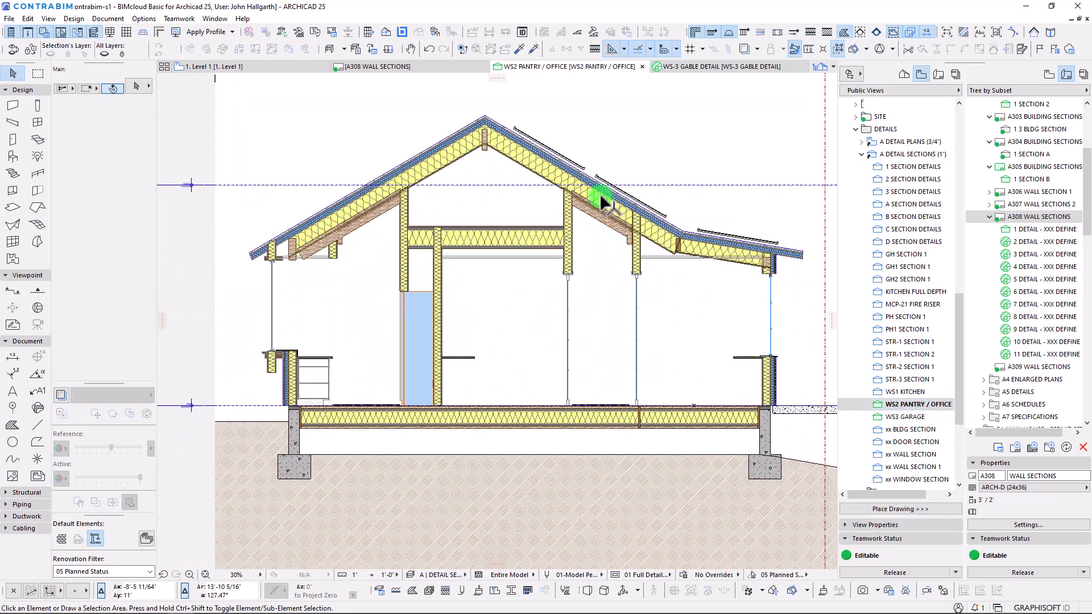
Open the WS1 KITCHEN detail section, and compare it with the drawings on the A306 WALL SECTION 1 layout
{"action": "left_click", "coordinate": [907, 393]}
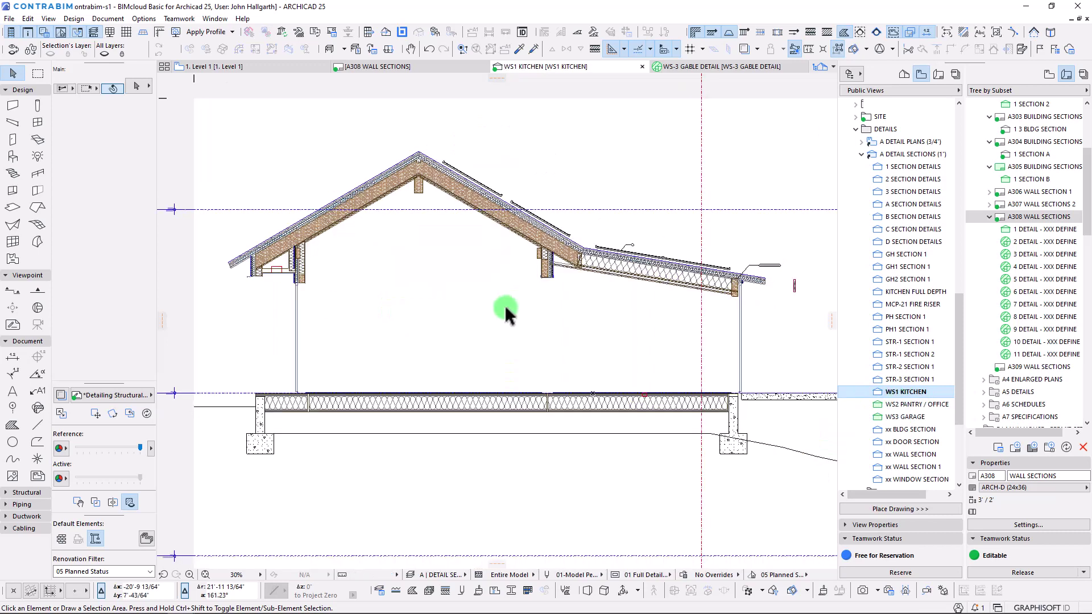
{"action": "left_click", "coordinate": [907, 392]}
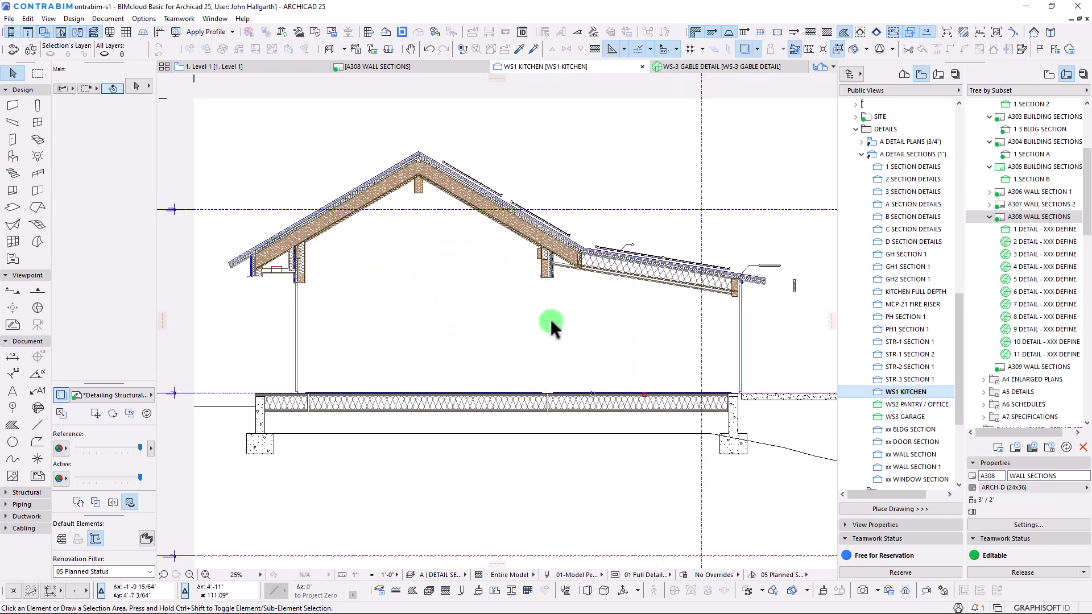
{"action": "left_click", "coordinate": [988, 217]}
{"action": "left_click", "coordinate": [1030, 192]}
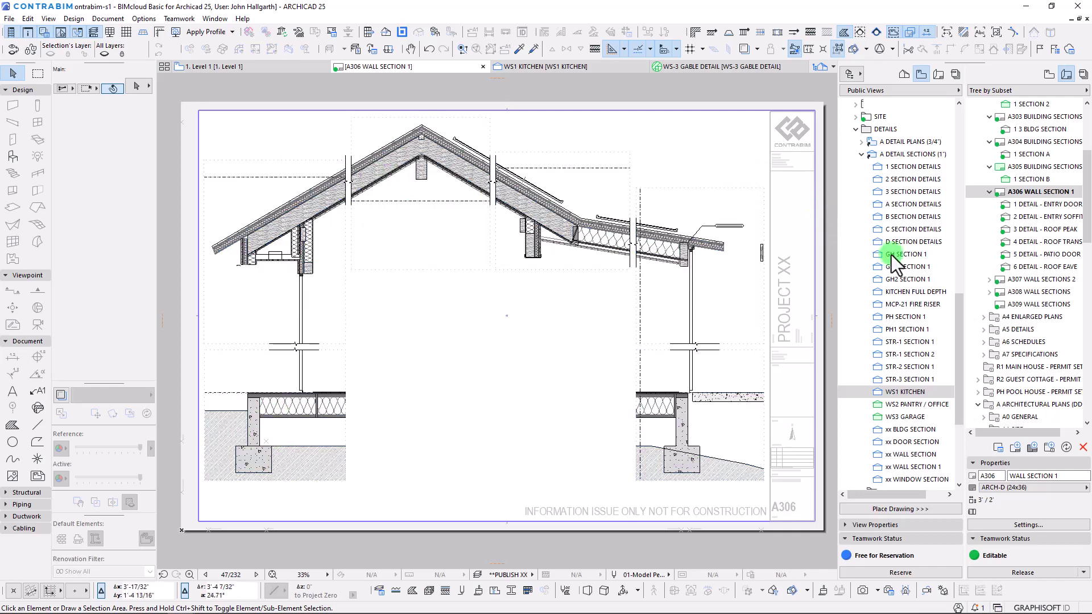
Return to the 2 BLDG SECTION view in the A SECTIONS (1/4") views
{"action": "left_click", "coordinate": [863, 155]}
{"action": "scroll", "coordinate": [944, 195], "scroll_direction": "up", "scroll_amount": 7}
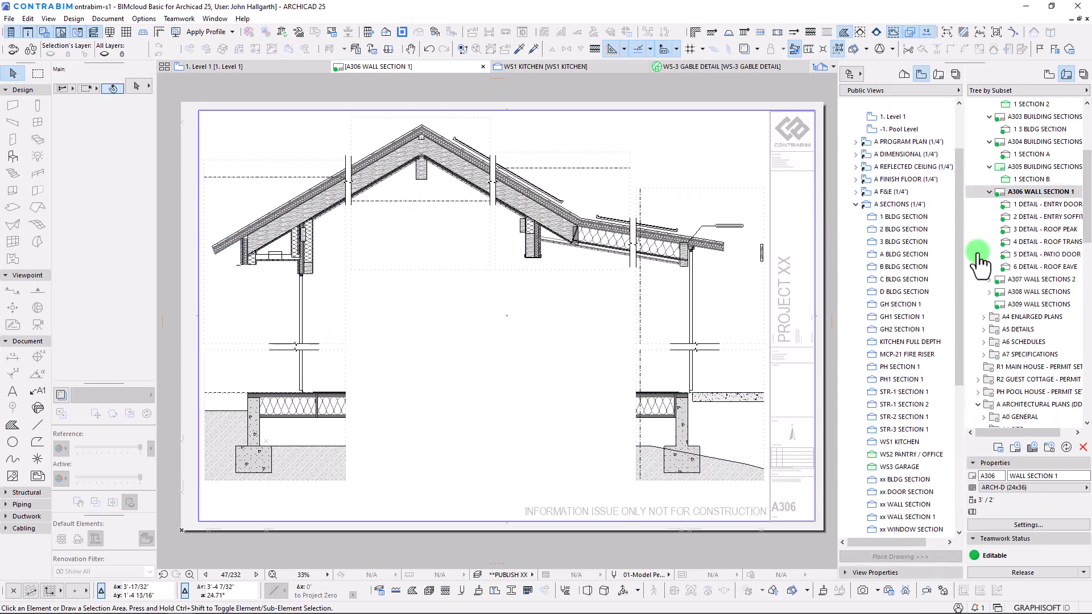
{"action": "double_click", "coordinate": [904, 229]}
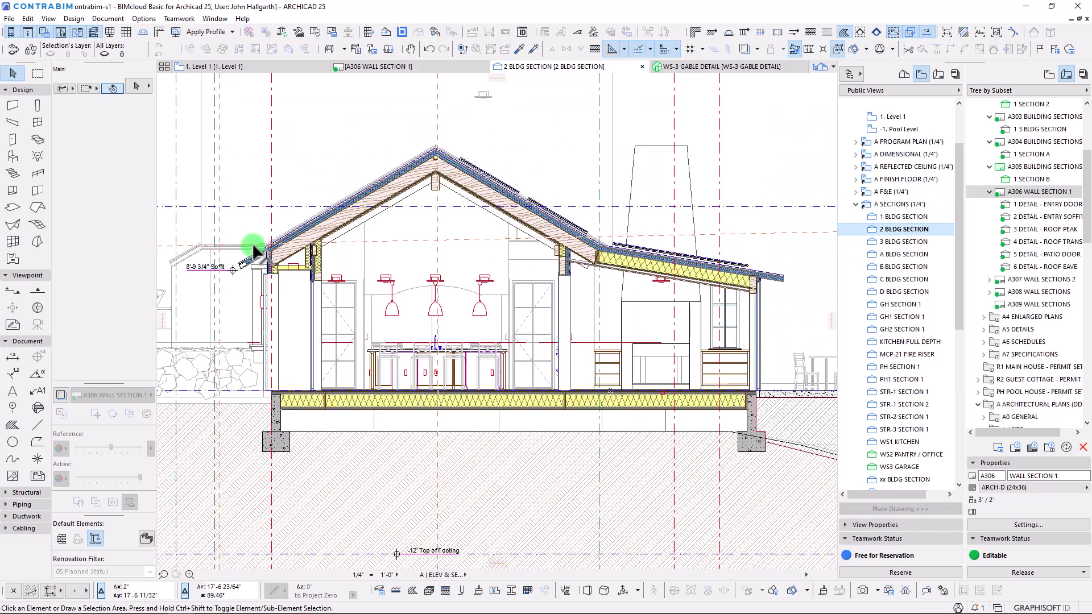
Activate the Detail tool, set its marker type to Place linked marker, and bring up the marker reference settings
{"action": "left_click", "coordinate": [14, 325]}
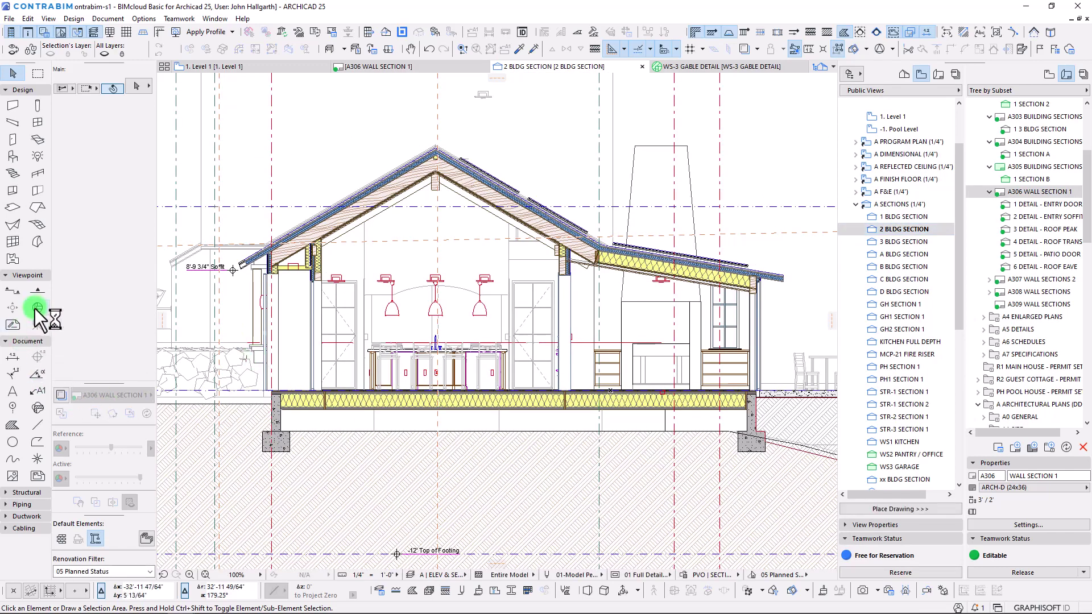
{"action": "left_click", "coordinate": [101, 190]}
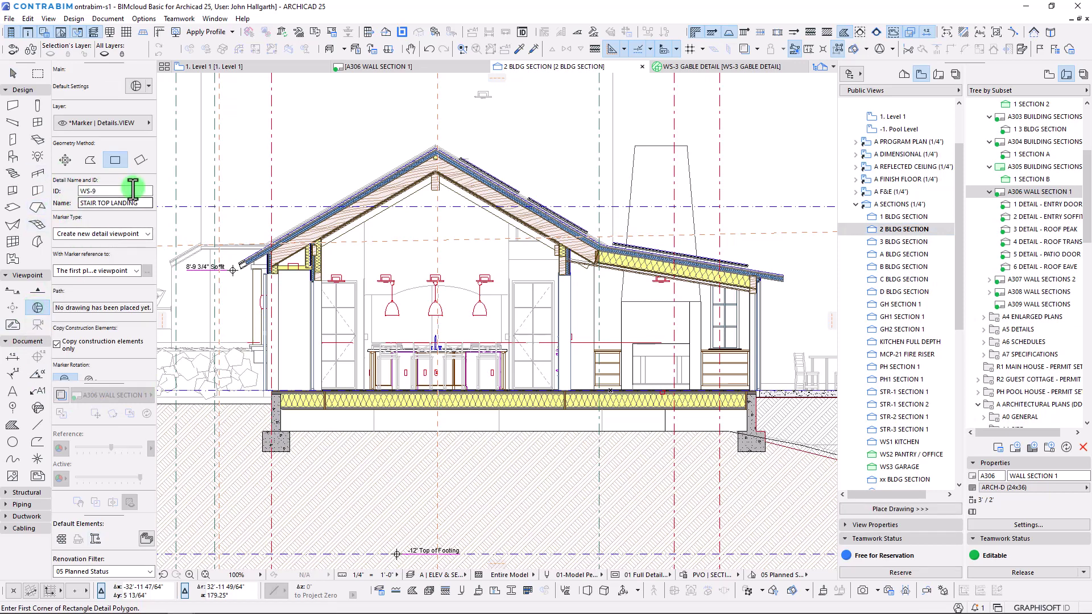
{"action": "left_click", "coordinate": [148, 234]}
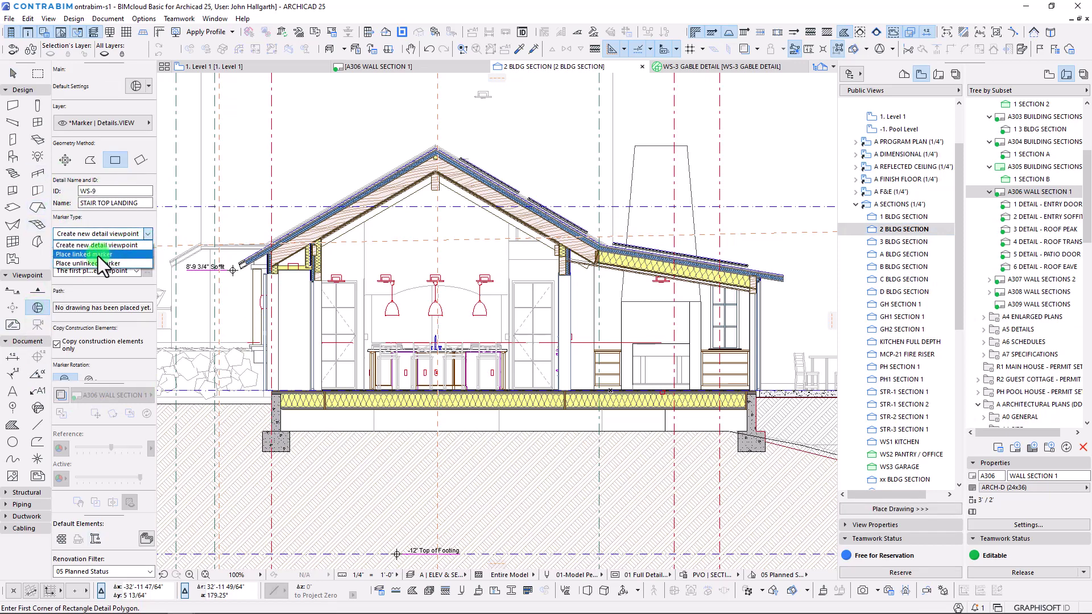
{"action": "left_click", "coordinate": [64, 255]}
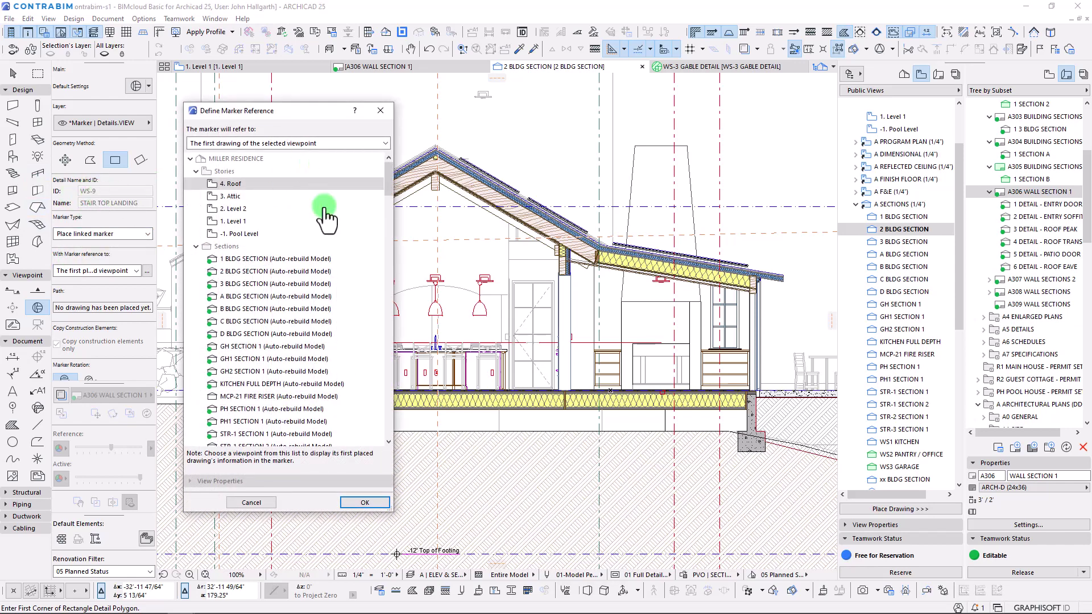
Compare what the linked marker can refer to: the selected drawing, or the first drawing of the selected viewpoint or view
{"action": "left_click", "coordinate": [196, 247]}
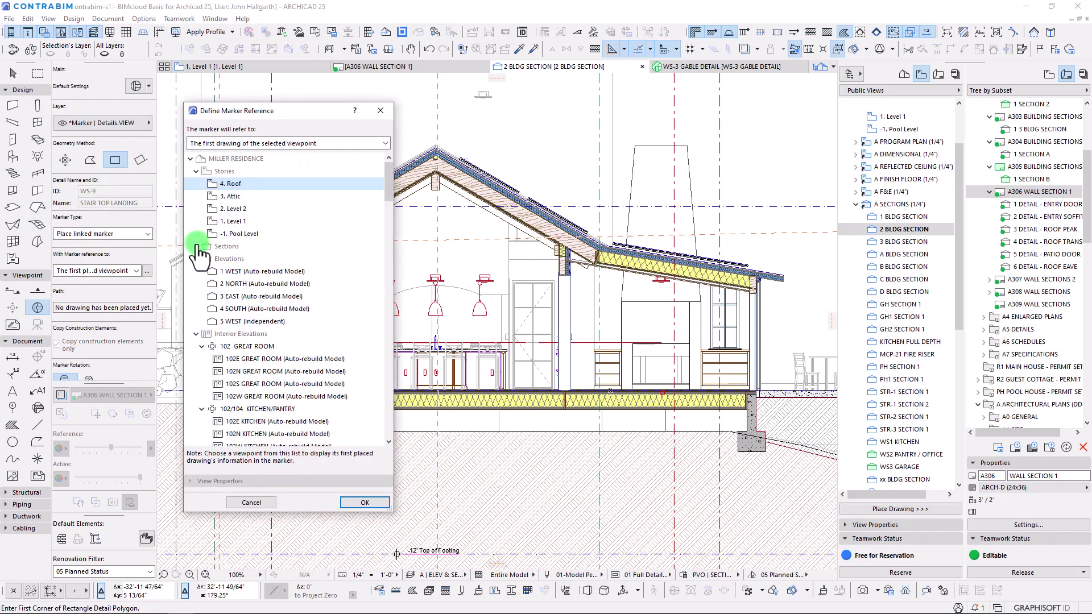
{"action": "left_click", "coordinate": [227, 144]}
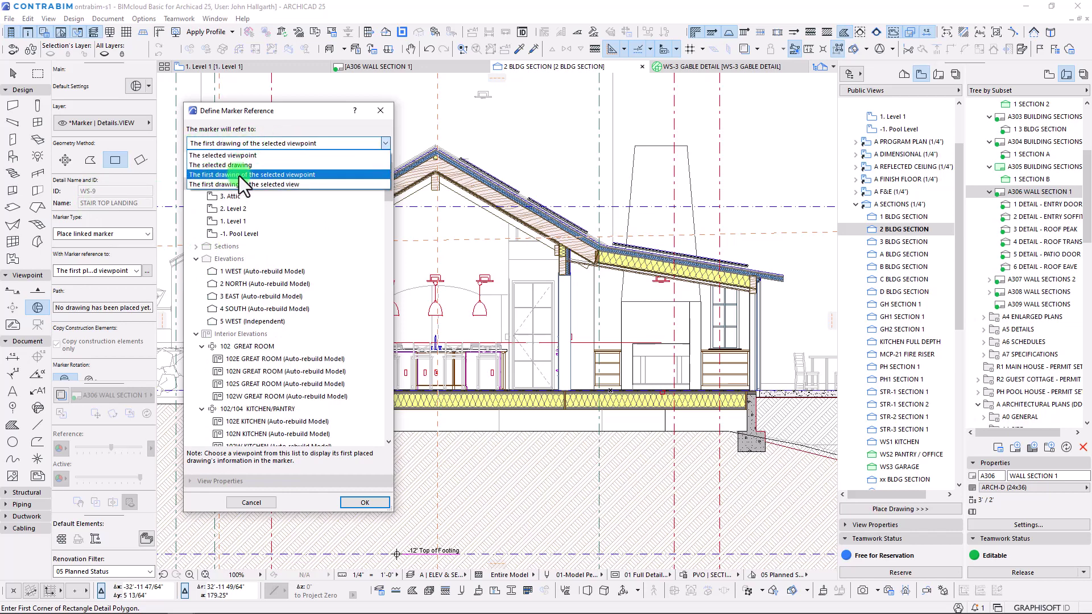
{"action": "left_click", "coordinate": [265, 175]}
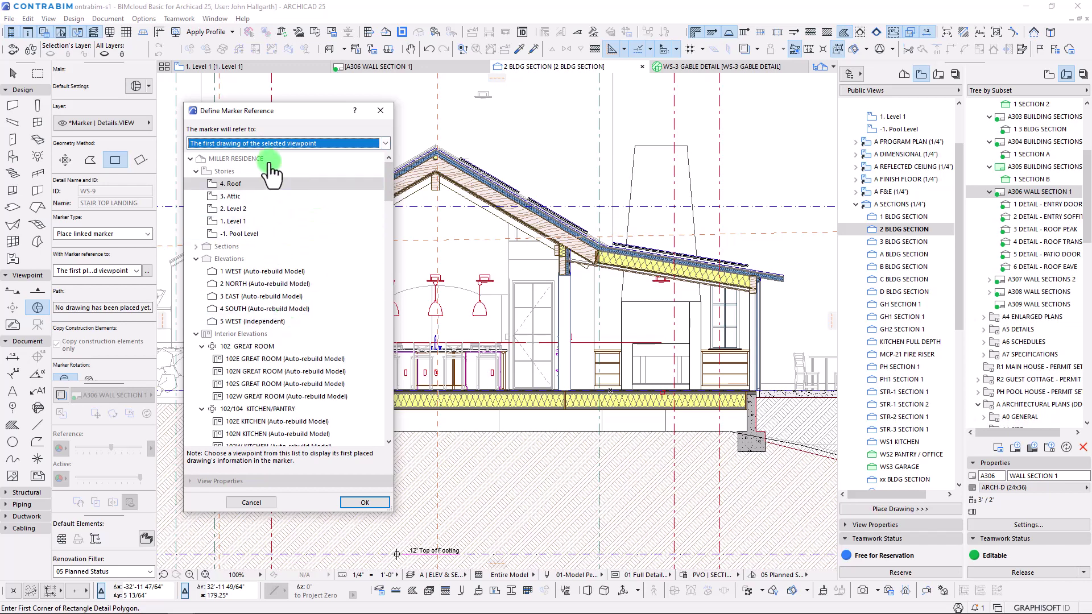
{"action": "left_click", "coordinate": [274, 142]}
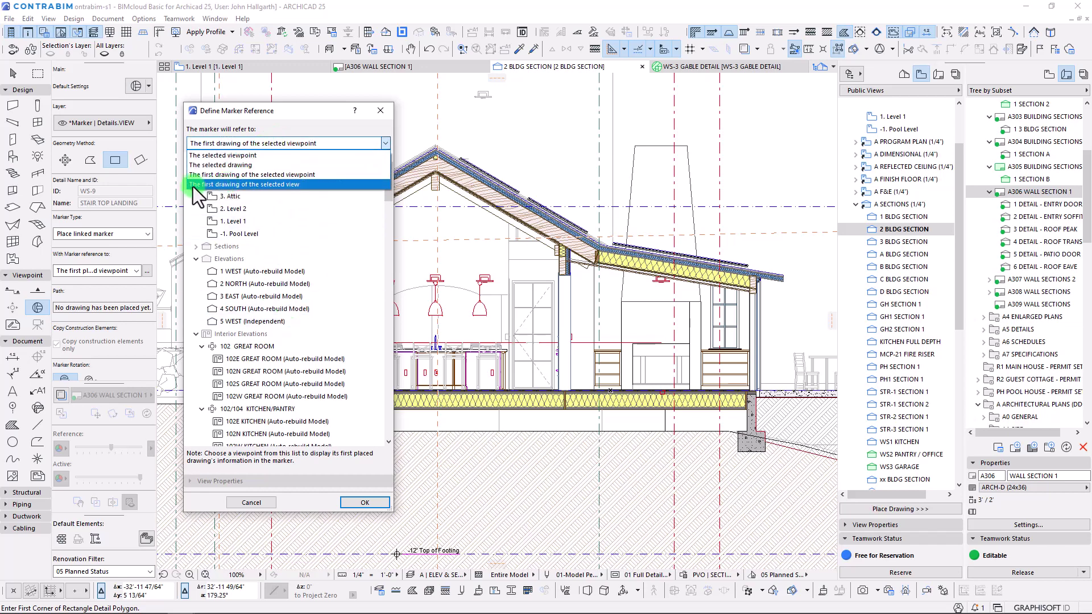
{"action": "left_click", "coordinate": [230, 166]}
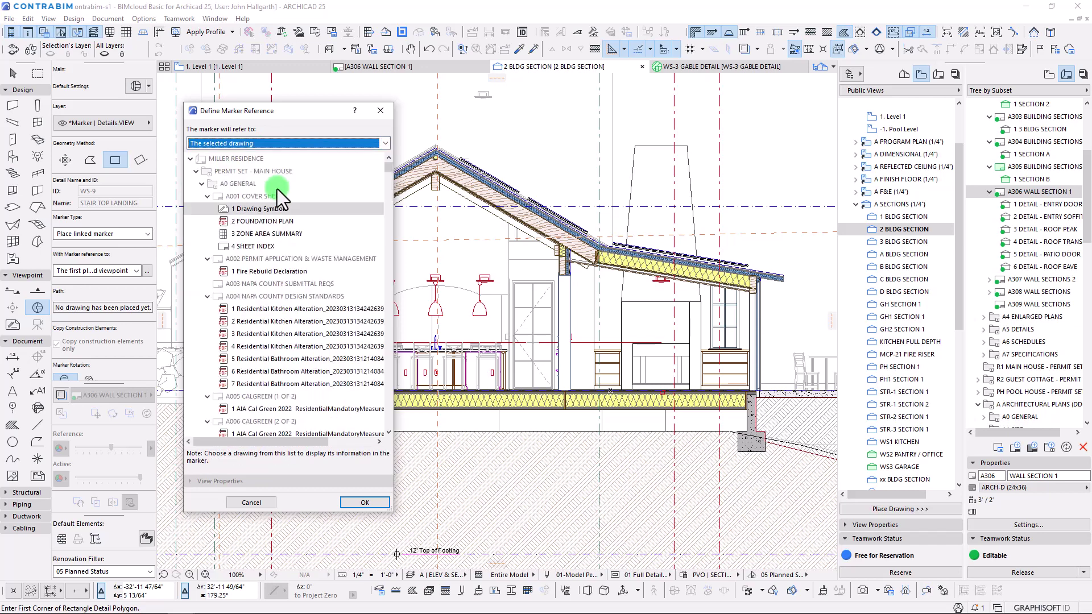
{"action": "left_click", "coordinate": [238, 142]}
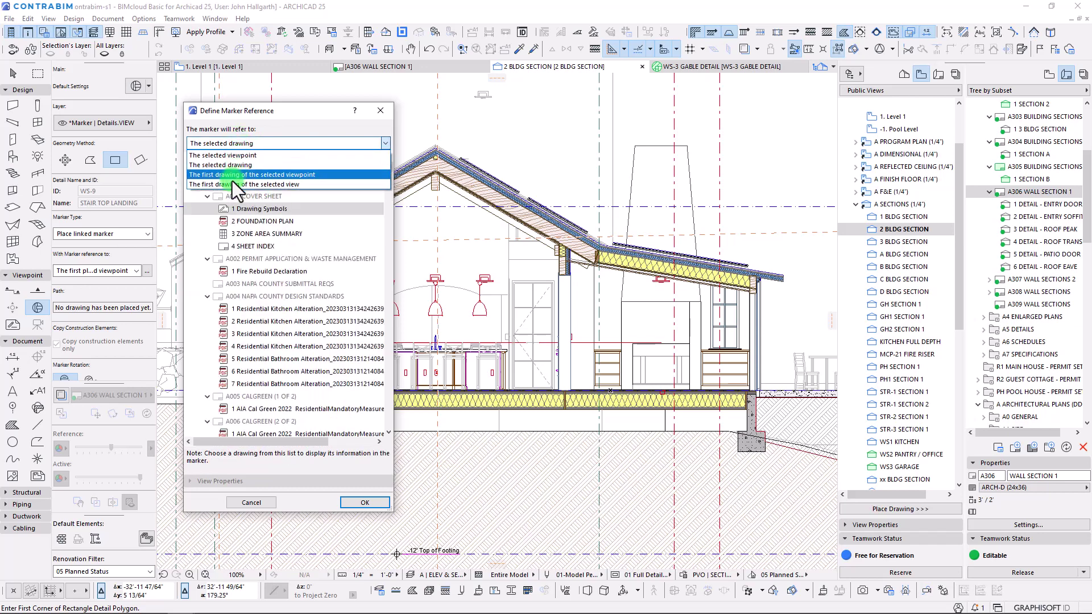
{"action": "left_click", "coordinate": [216, 177]}
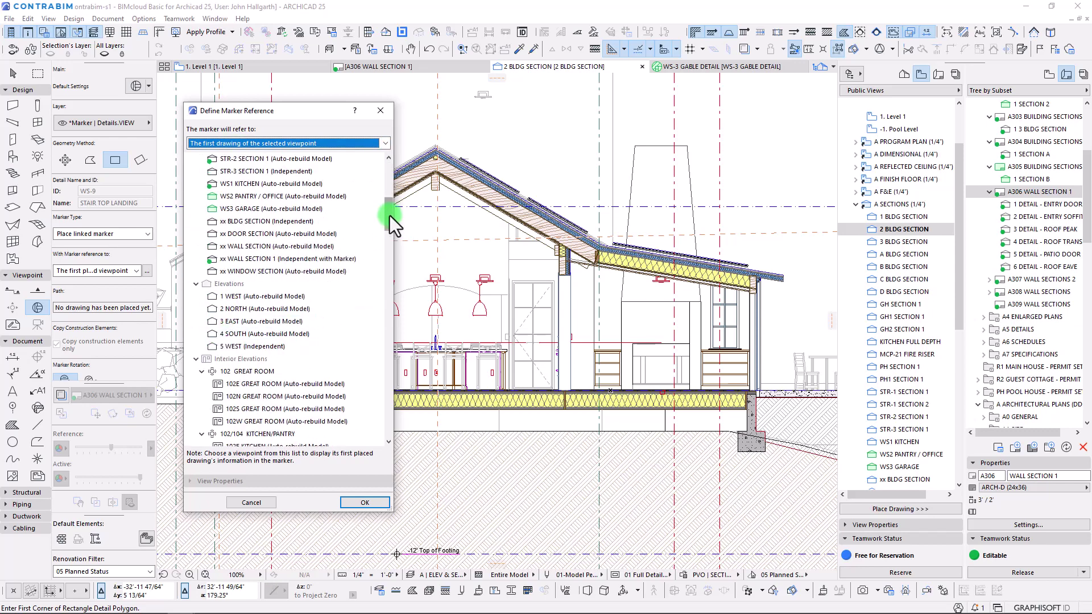
{"action": "left_click_drag", "start_coordinate": [390, 216], "coordinate": [329, 145]}
{"action": "left_click", "coordinate": [282, 145]}
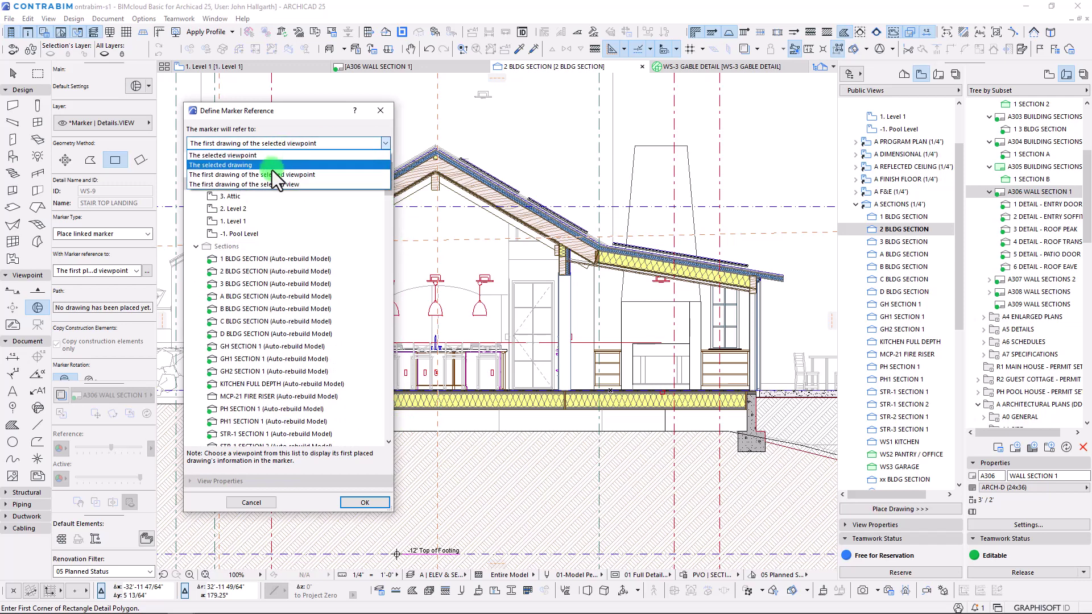
{"action": "left_click", "coordinate": [204, 184]}
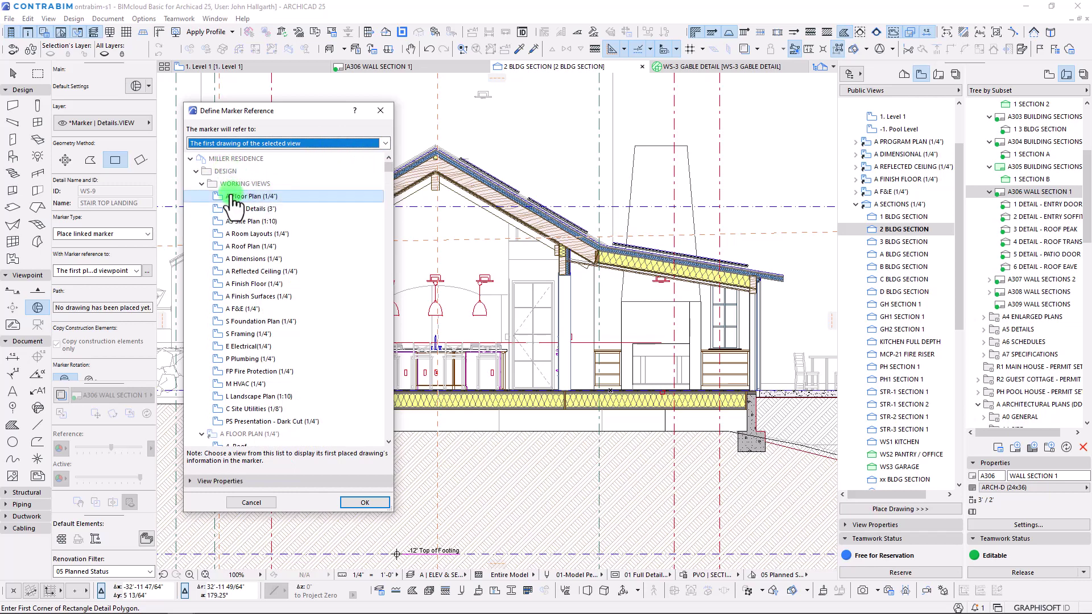
{"action": "scroll", "coordinate": [265, 296], "scroll_direction": "down", "scroll_amount": 6}
{"action": "scroll", "coordinate": [255, 324], "scroll_direction": "up", "scroll_amount": 6}
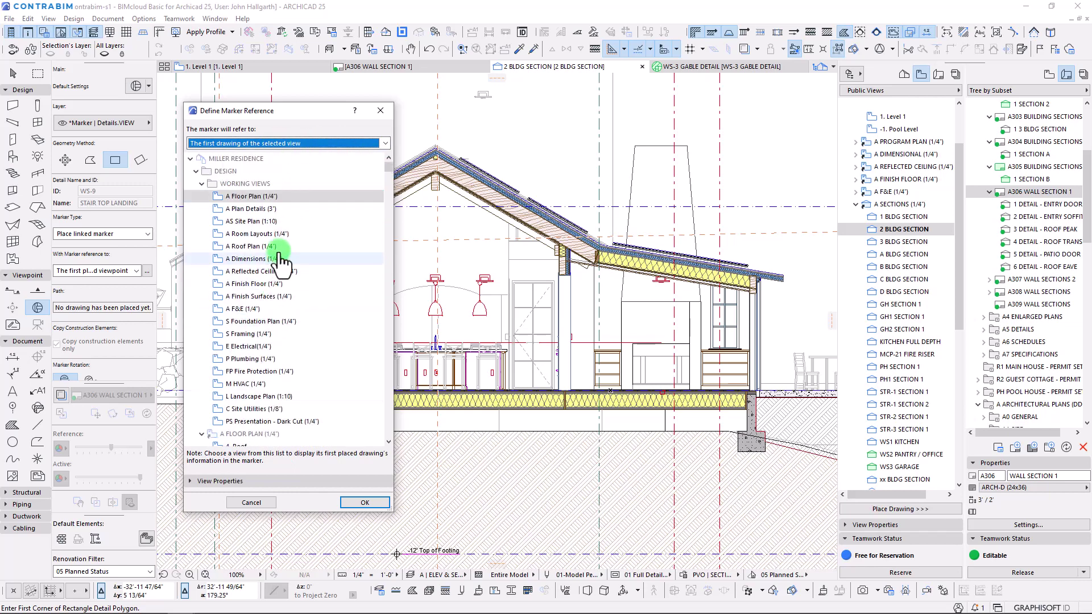
Make the marker refer to the selected drawing, and collapse the layout groups listed above A3 BUILDING SECTIONS
{"action": "left_click", "coordinate": [288, 142]}
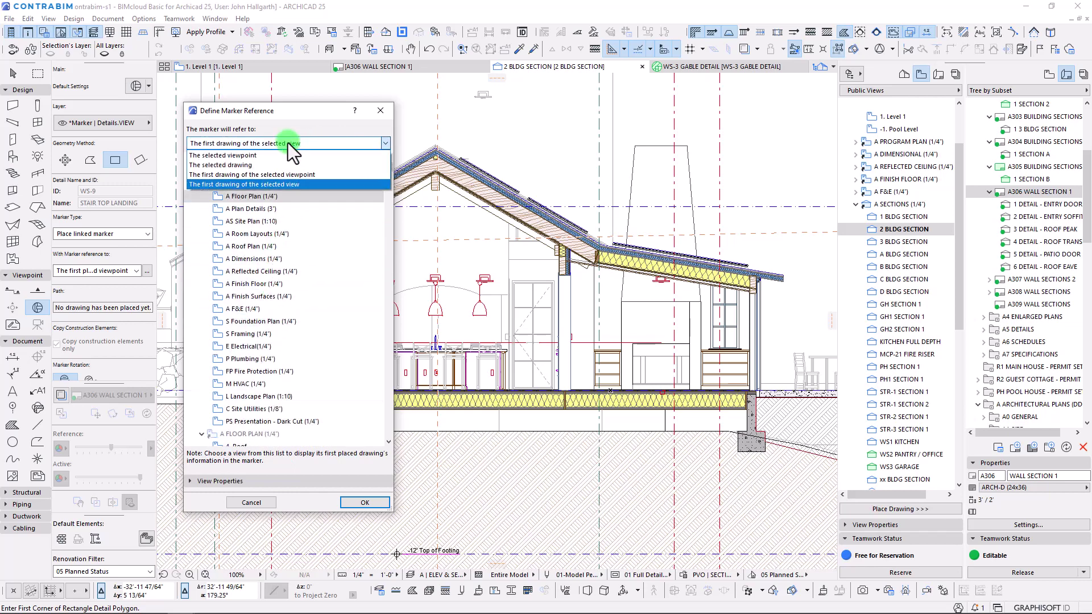
{"action": "left_click", "coordinate": [220, 165]}
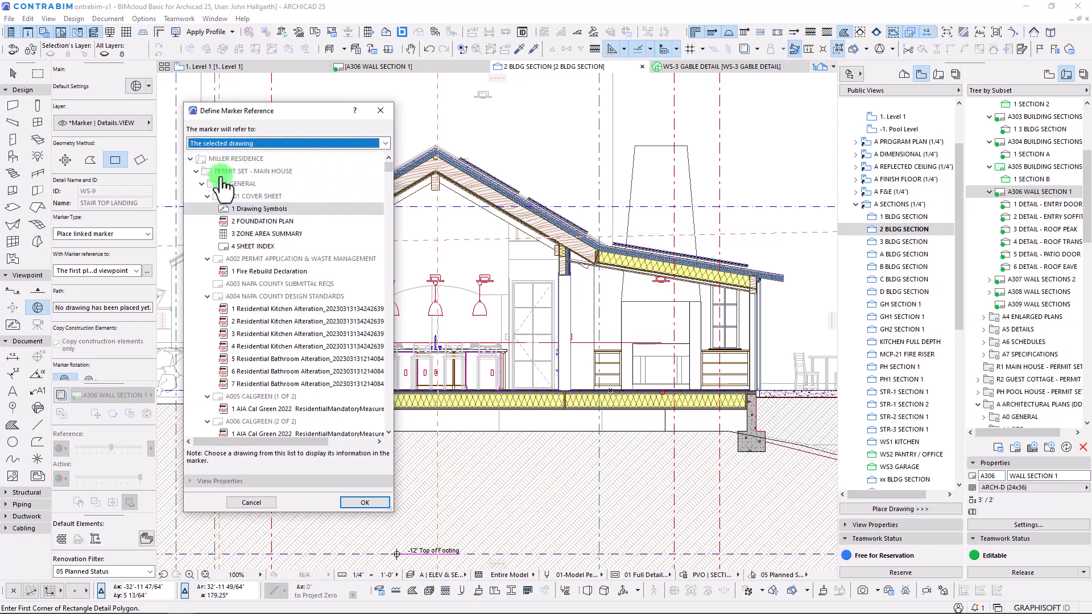
{"action": "left_click", "coordinate": [207, 196]}
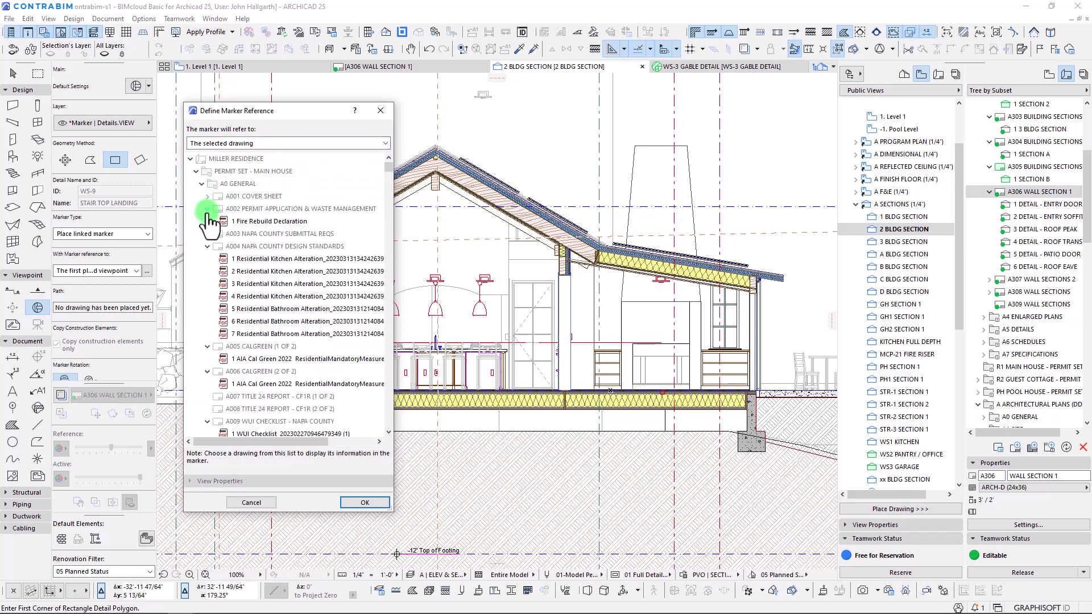
{"action": "left_click", "coordinate": [208, 209]}
{"action": "left_click", "coordinate": [207, 234]}
{"action": "left_click", "coordinate": [207, 247]}
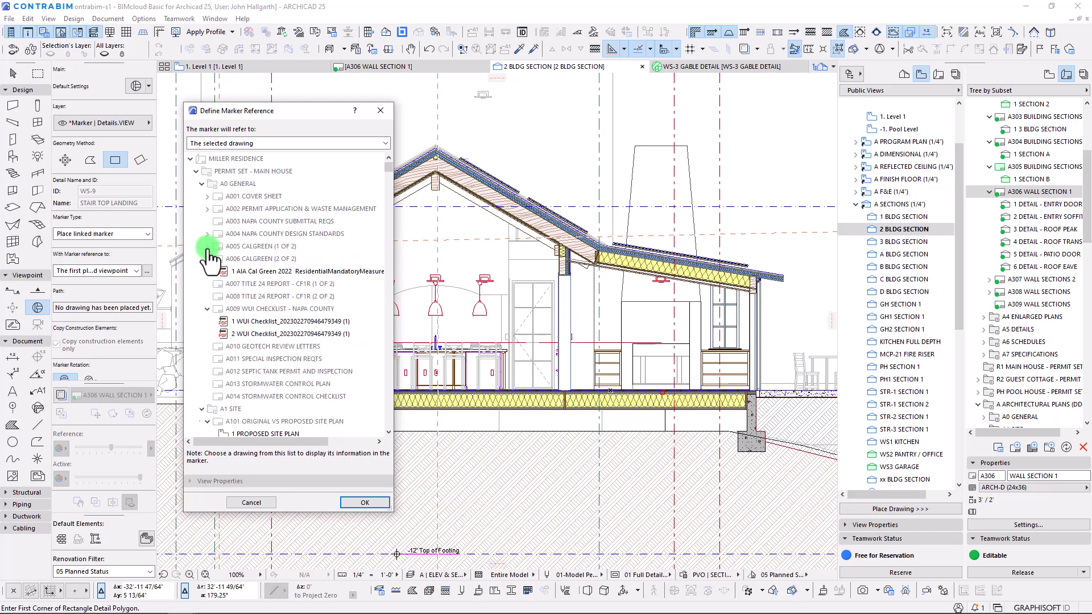
{"action": "left_click", "coordinate": [201, 184]}
{"action": "left_click", "coordinate": [202, 196]}
{"action": "left_click", "coordinate": [202, 209]}
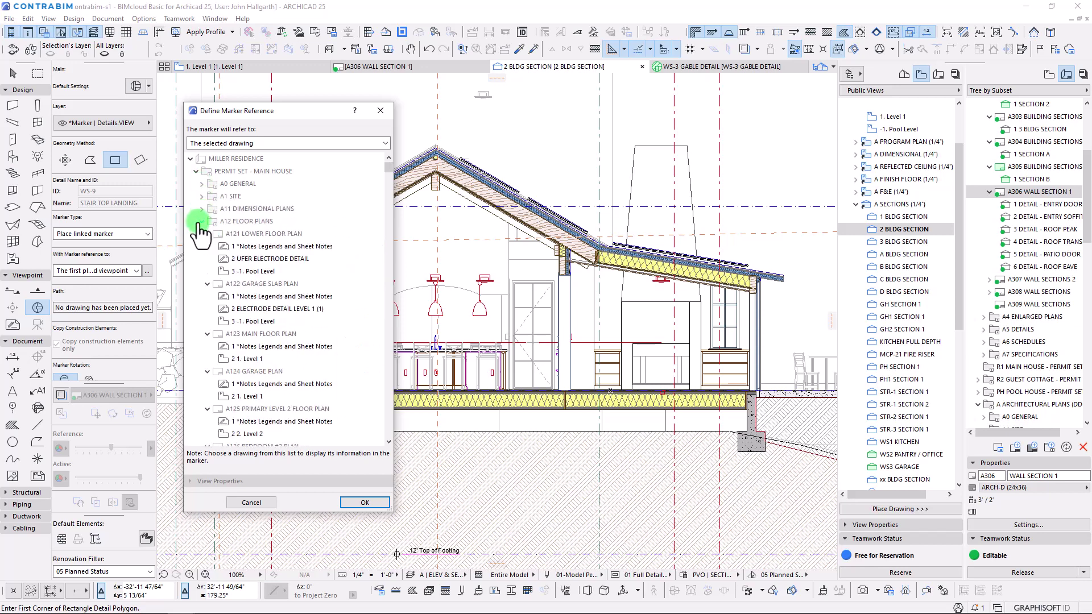
{"action": "left_click", "coordinate": [202, 221]}
{"action": "left_click", "coordinate": [202, 233]}
{"action": "left_click", "coordinate": [202, 247]}
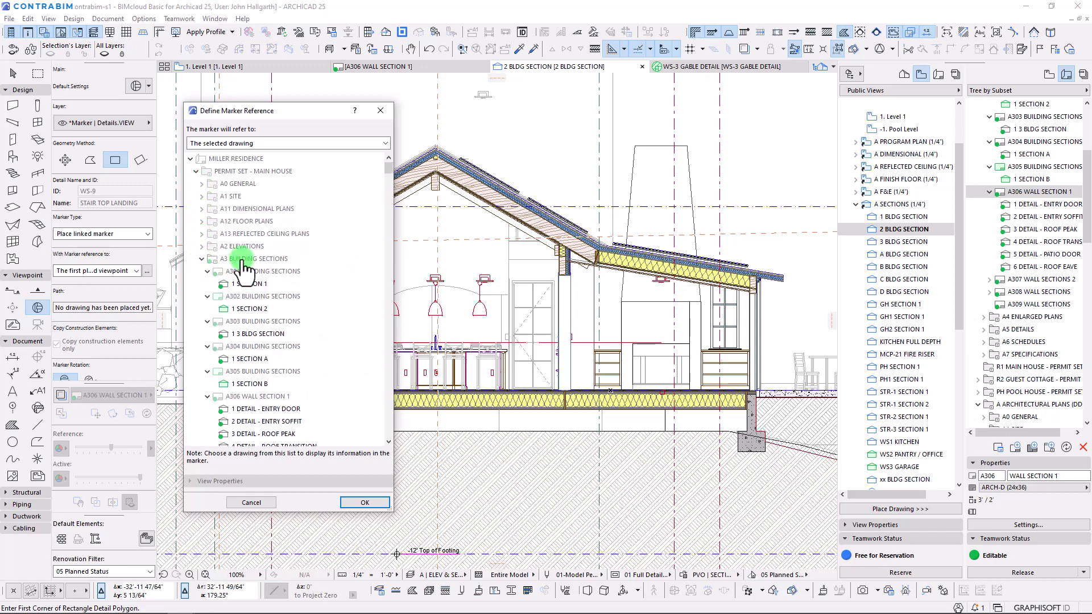
Choose 1 DETAIL - ENTRY DOOR on the A306 WALL SECTION 1 layout as the marker's reference
{"action": "scroll", "coordinate": [243, 264], "scroll_direction": "down", "scroll_amount": 4}
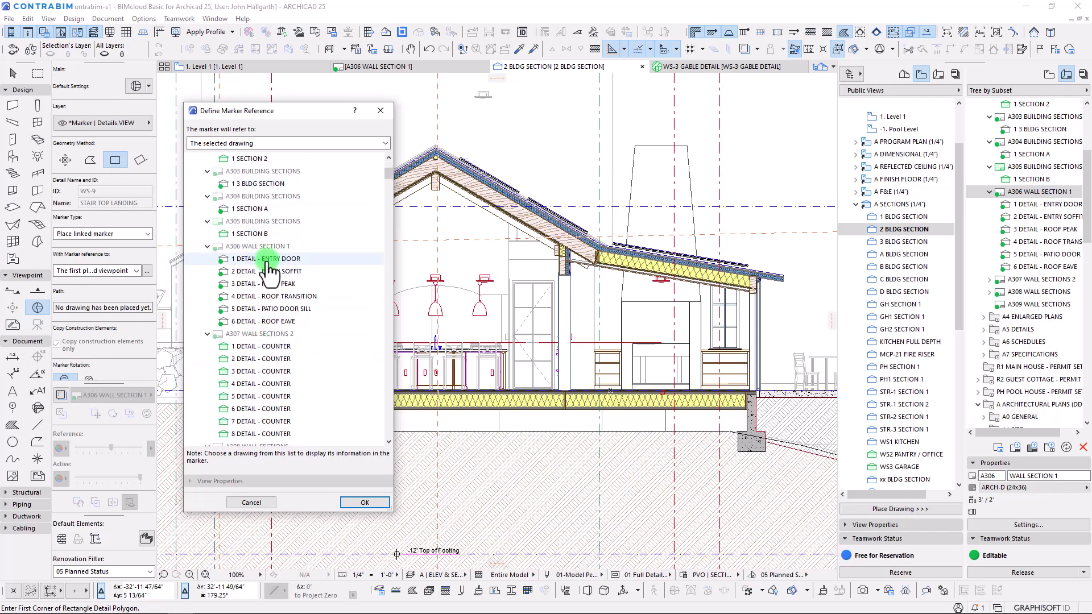
{"action": "left_click_drag", "start_coordinate": [303, 111], "coordinate": [444, 113]}
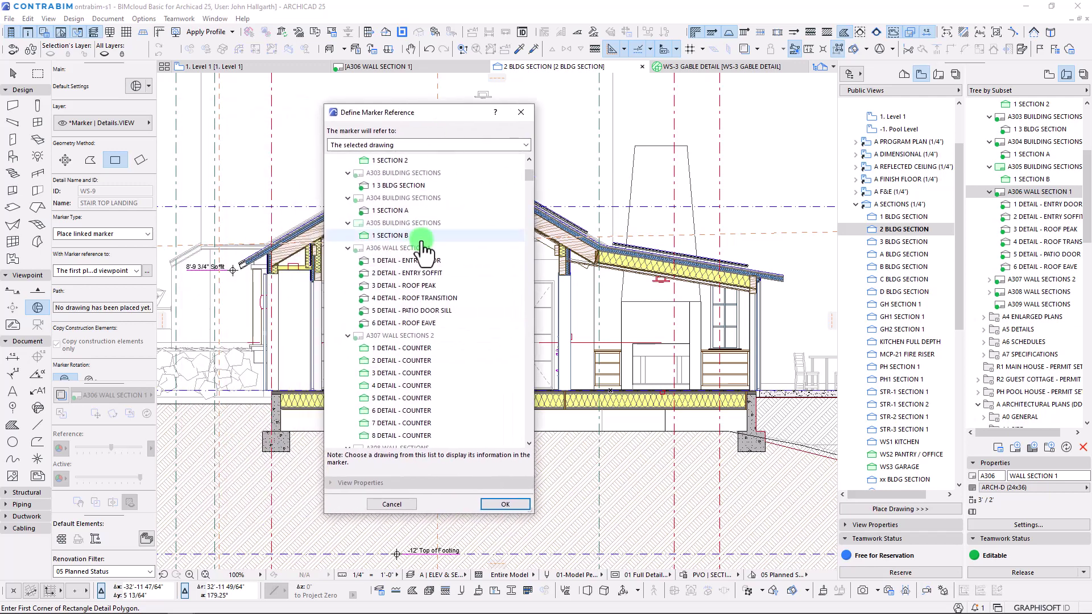
{"action": "left_click", "coordinate": [398, 263]}
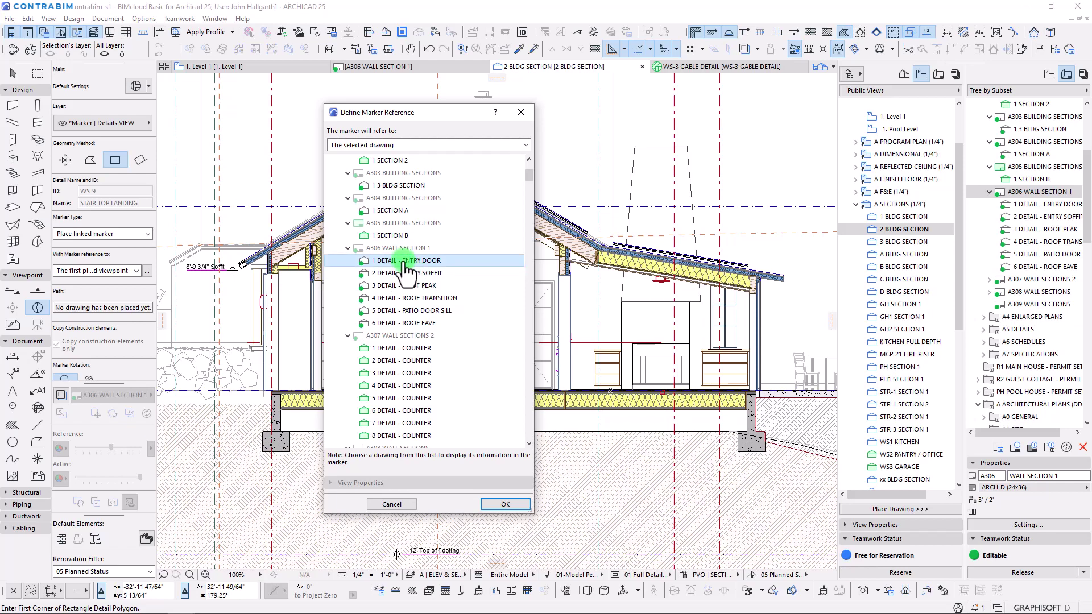
{"action": "left_click", "coordinate": [490, 503]}
Place the rectangular linked marker around the entry-side foundation wall and floor edge, with its head outside the building
{"action": "scroll", "coordinate": [259, 452], "scroll_direction": "up", "scroll_amount": 5}
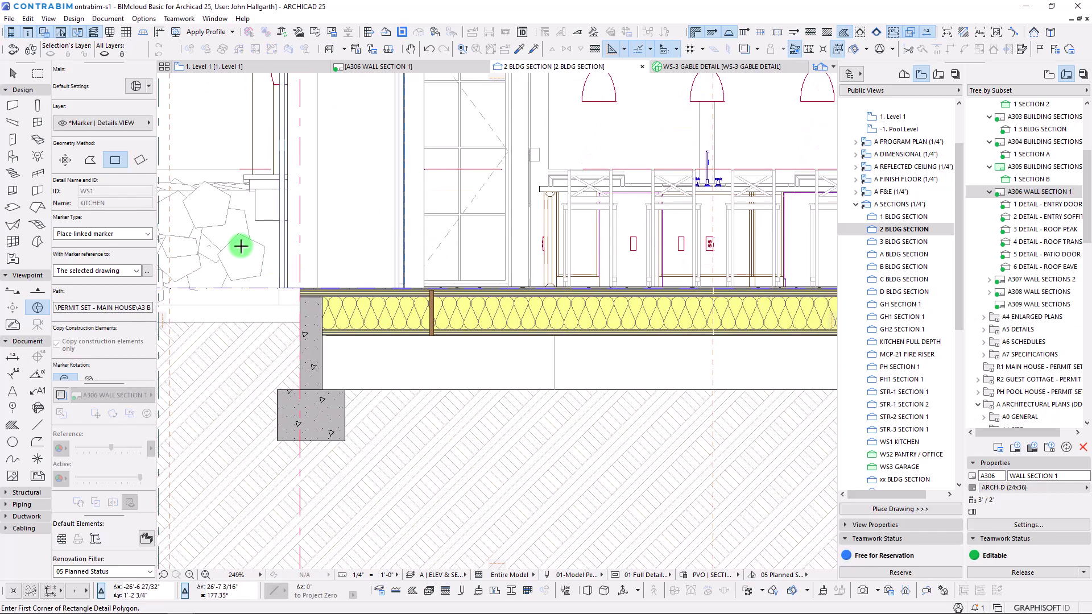
{"action": "left_click", "coordinate": [230, 239]}
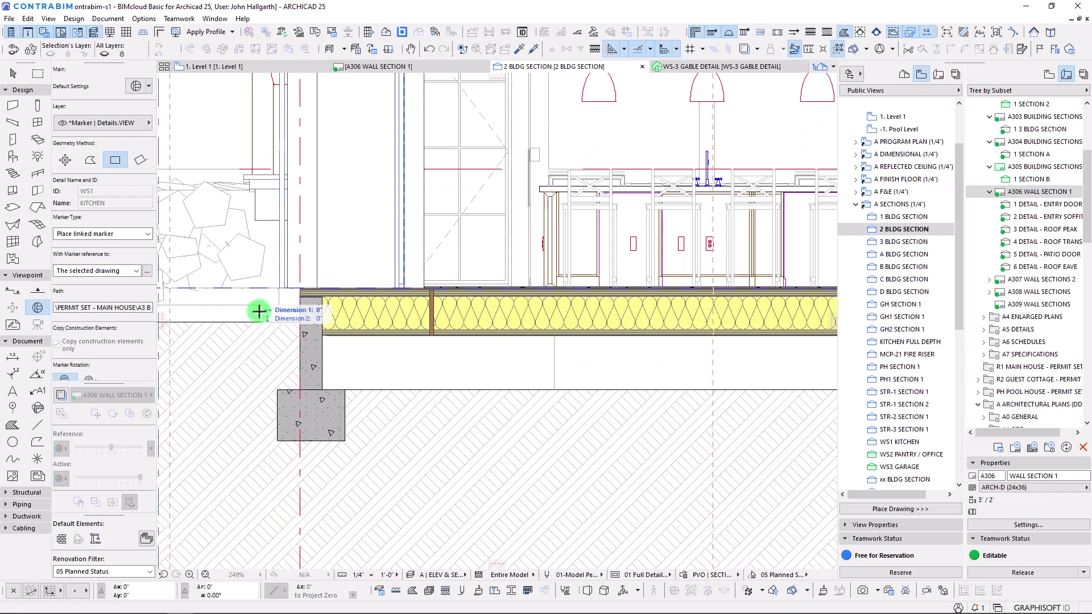
{"action": "left_click", "coordinate": [464, 471]}
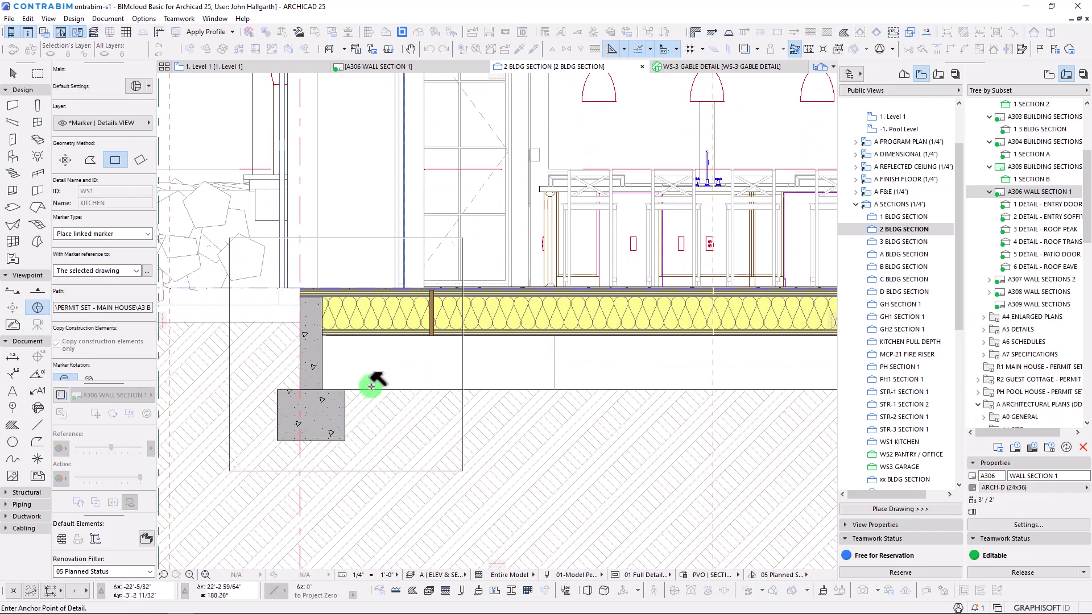
{"action": "scroll", "coordinate": [367, 392], "scroll_direction": "left", "scroll_amount": 2, "text": "shift"}
{"action": "left_click", "coordinate": [302, 349]}
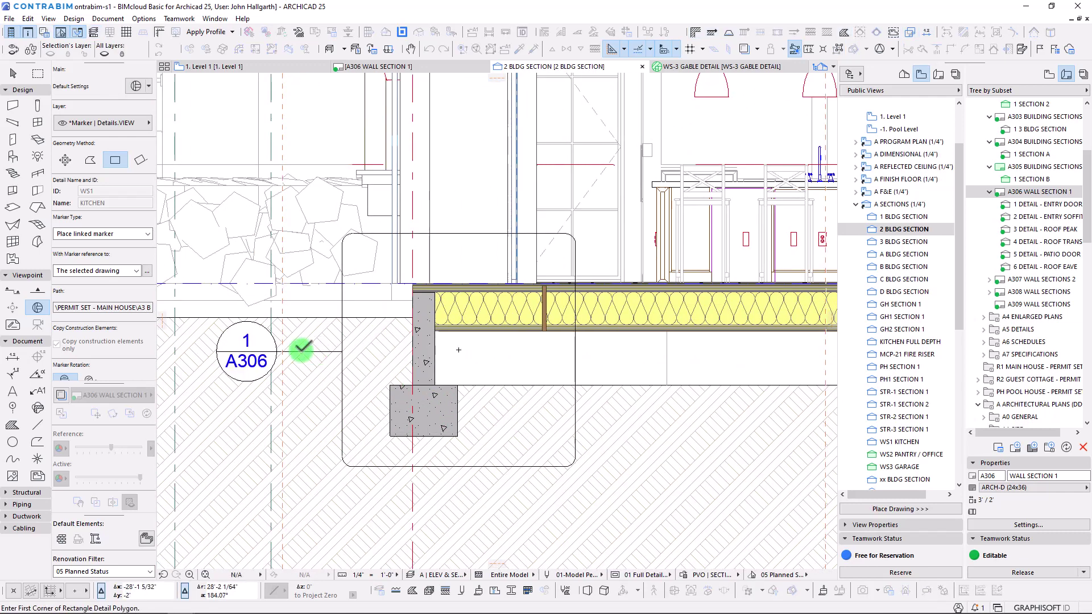
Copy the foundation detail marker straight up to enclose the entry soffit and roof edge
{"action": "scroll", "coordinate": [332, 344], "scroll_direction": "down", "scroll_amount": 3}
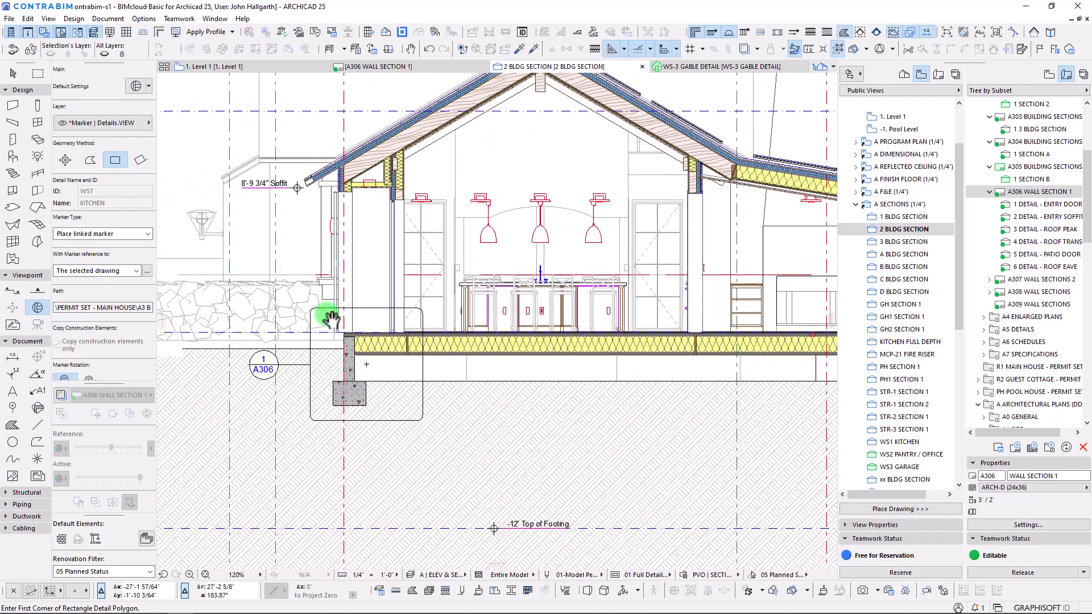
{"action": "left_click", "coordinate": [276, 372], "text": "shift"}
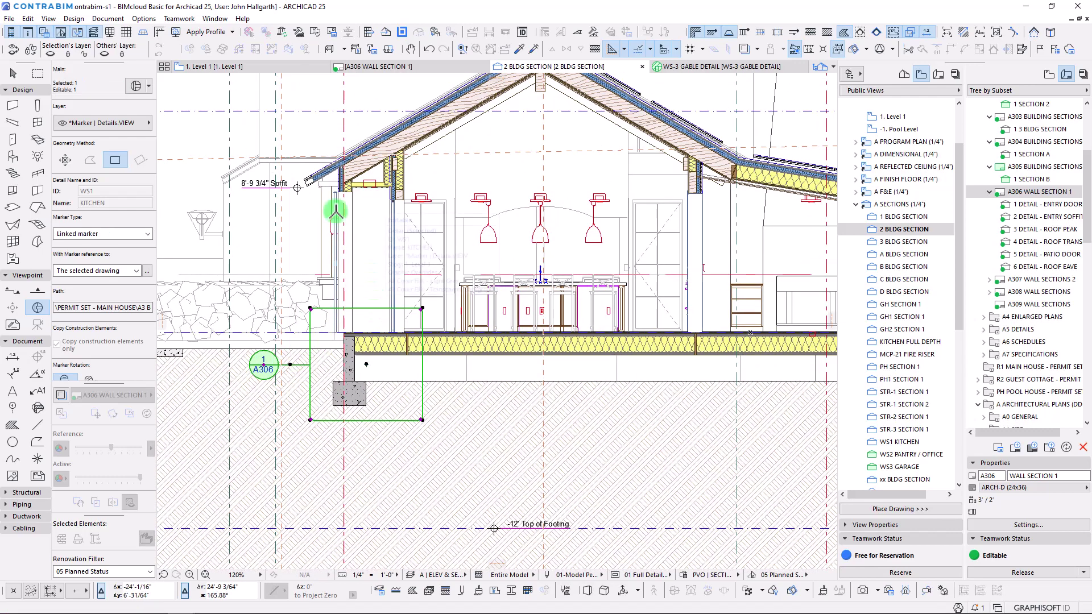
{"action": "key", "text": "ctrl+shift+d"}
{"action": "left_click", "coordinate": [383, 422]}
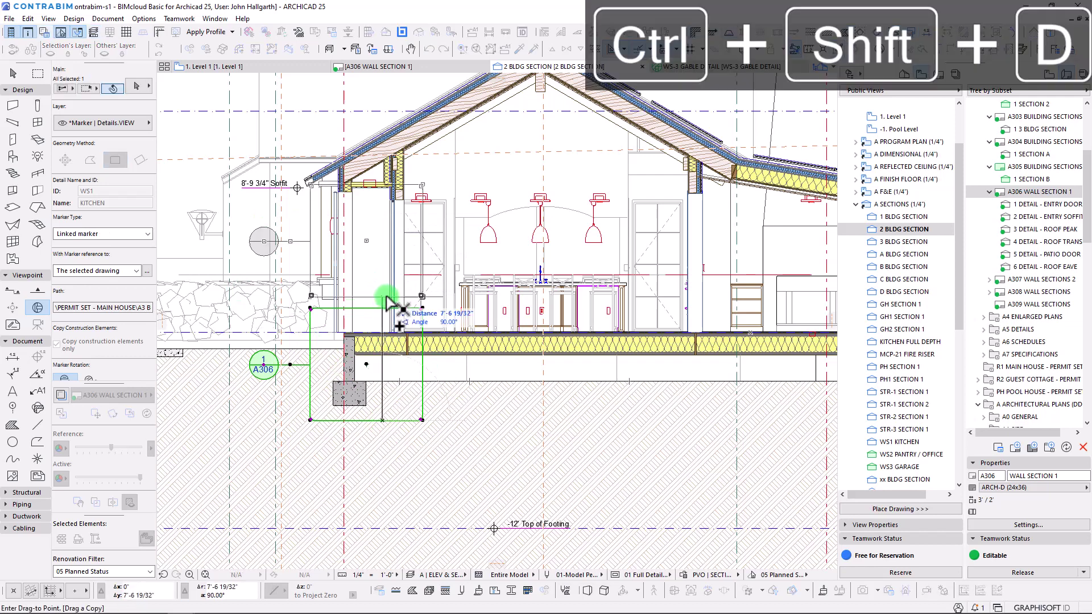
{"action": "left_click", "coordinate": [377, 229]}
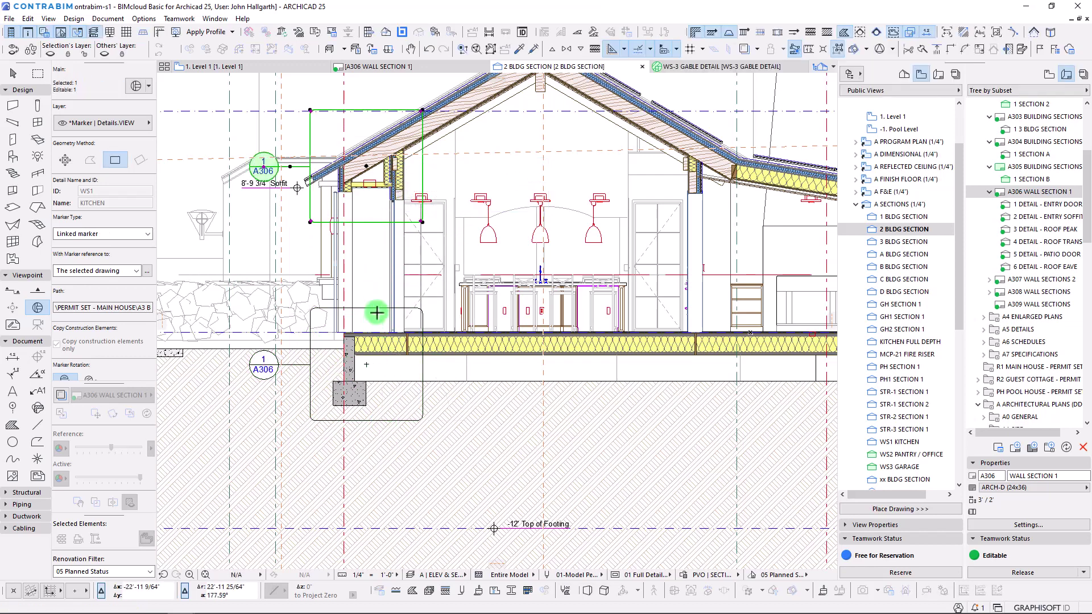
Move the foundation and soffit markers together about 7 1/2" horizontally toward the outside of the building, and deselect them
{"action": "left_click", "coordinate": [377, 309], "text": "shift"}
{"action": "key", "text": "ctrl+d"}
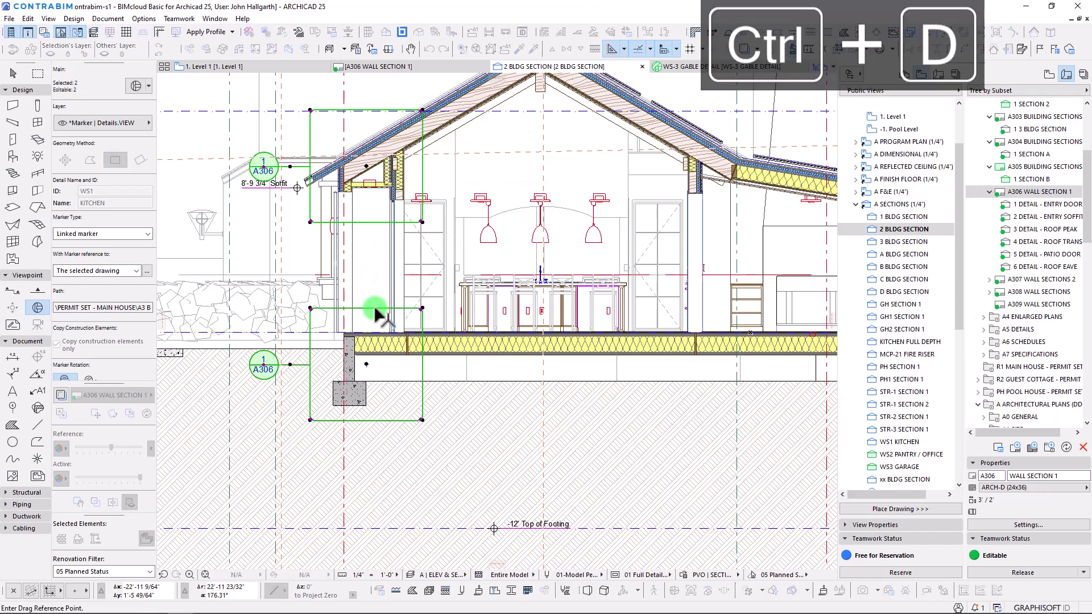
{"action": "left_click", "coordinate": [375, 309]}
{"action": "left_click", "coordinate": [365, 309]}
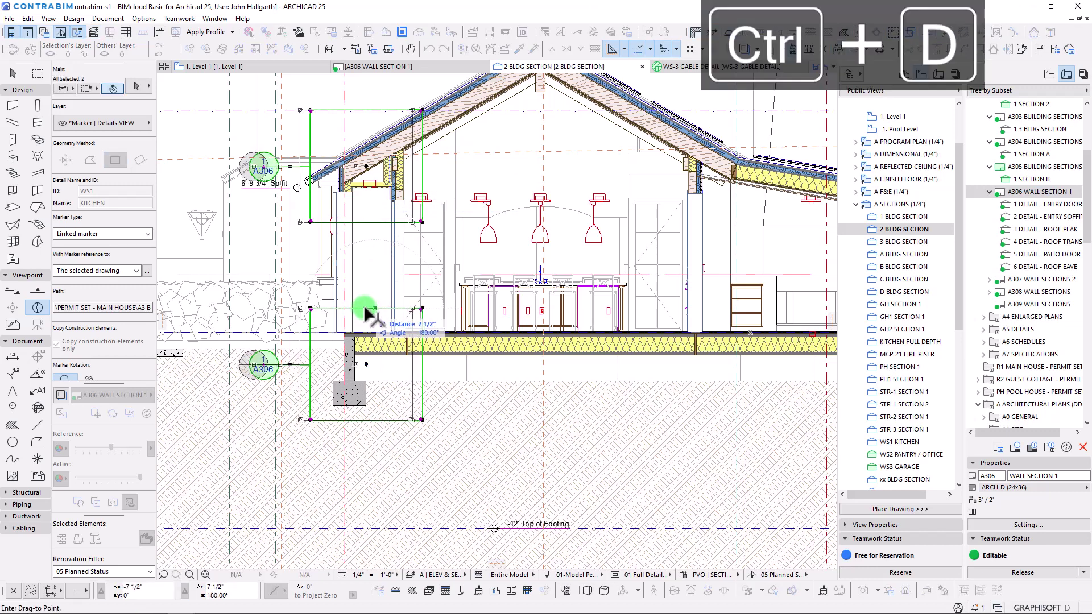
{"action": "key", "text": "Escape"}
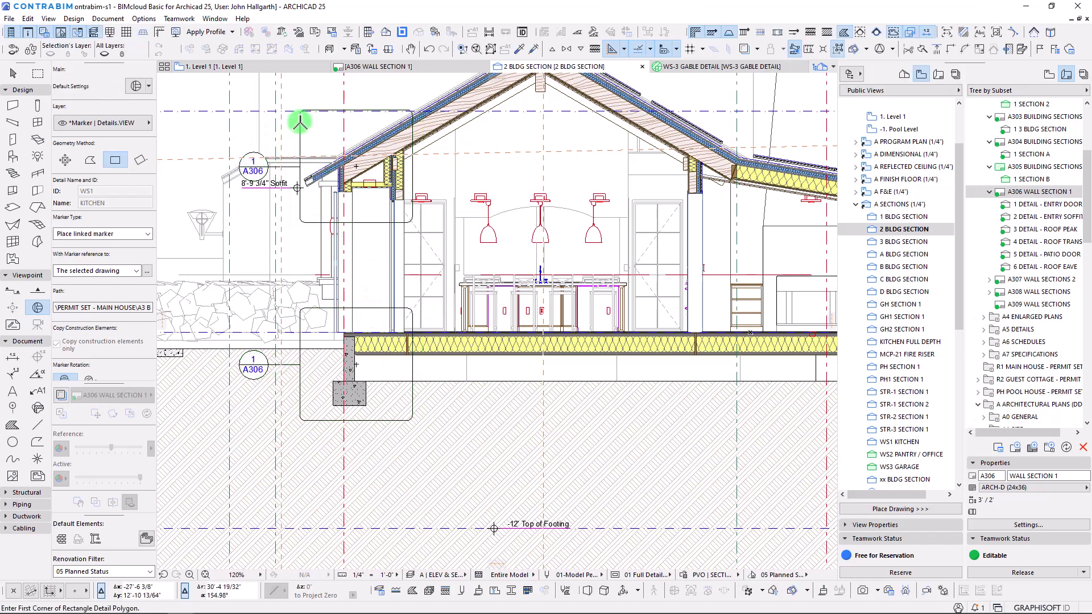
Raise the soffit marker's head about 2 feet, and link the marker to 2 DETAIL - ENTRY SOFFIT on A306
{"action": "left_click", "coordinate": [299, 135], "text": "shift"}
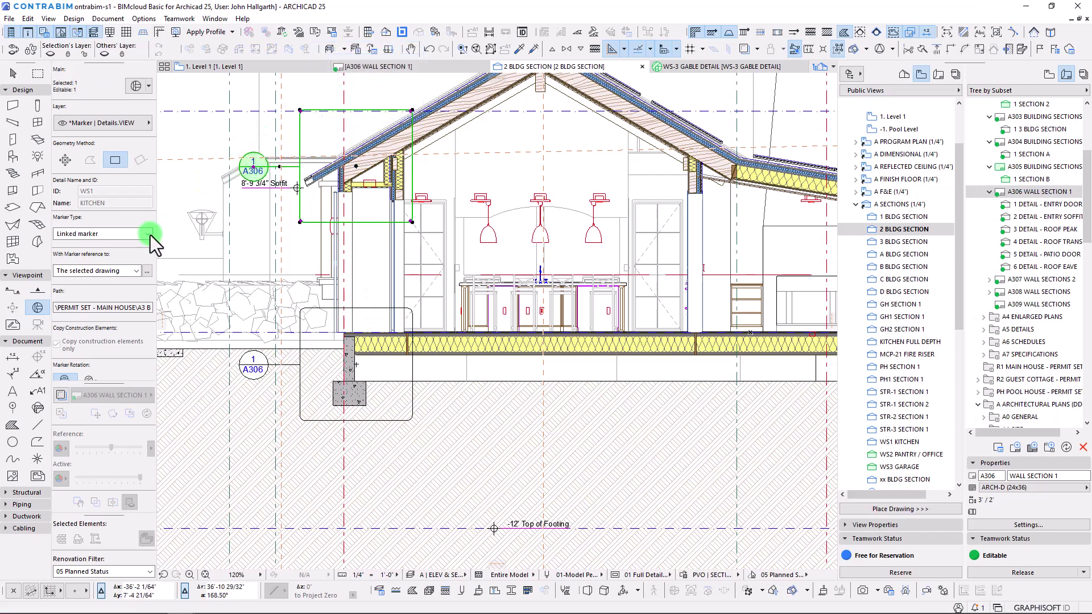
{"action": "left_click", "coordinate": [281, 164]}
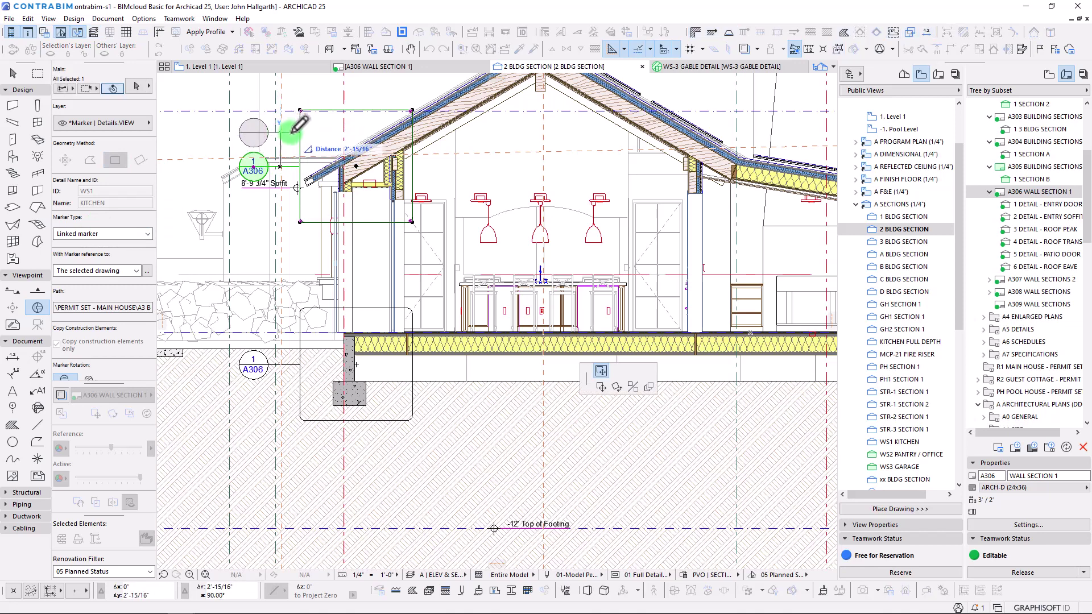
{"action": "left_click", "coordinate": [291, 132]}
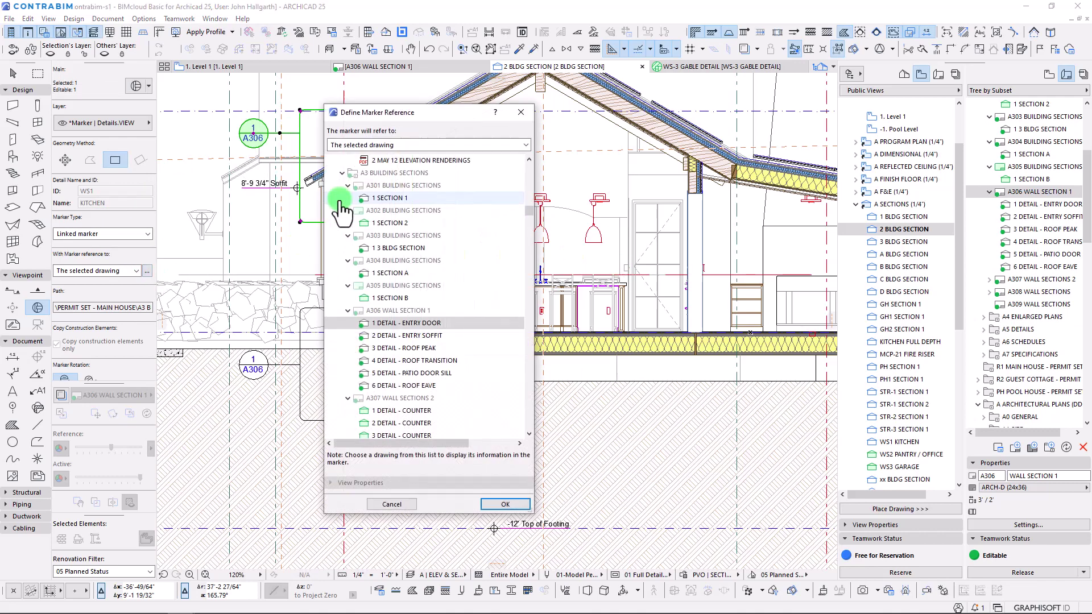
{"action": "left_click", "coordinate": [387, 338]}
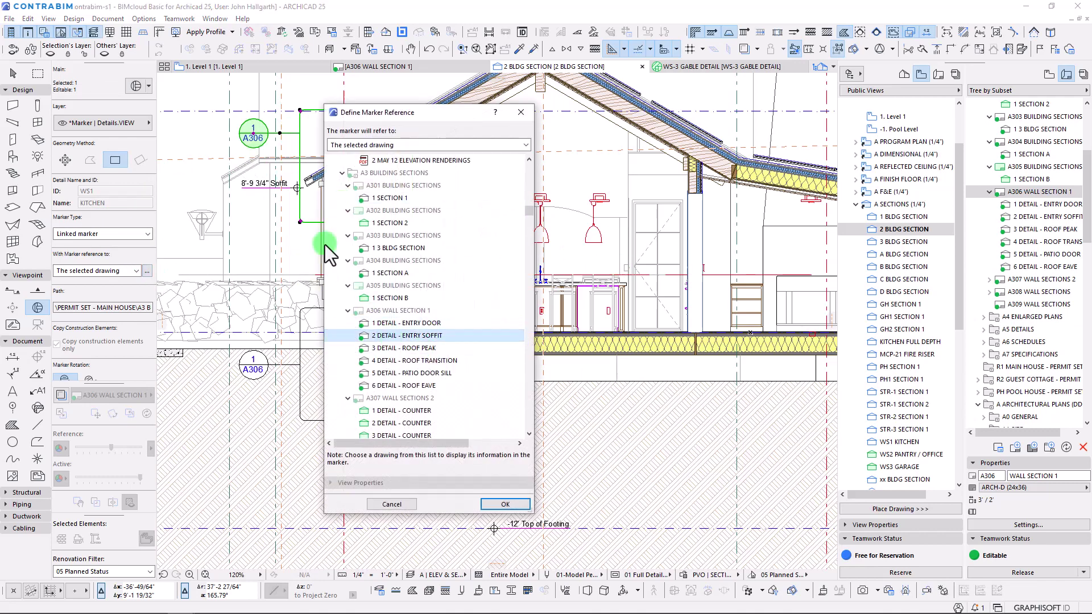
{"action": "left_click", "coordinate": [503, 502]}
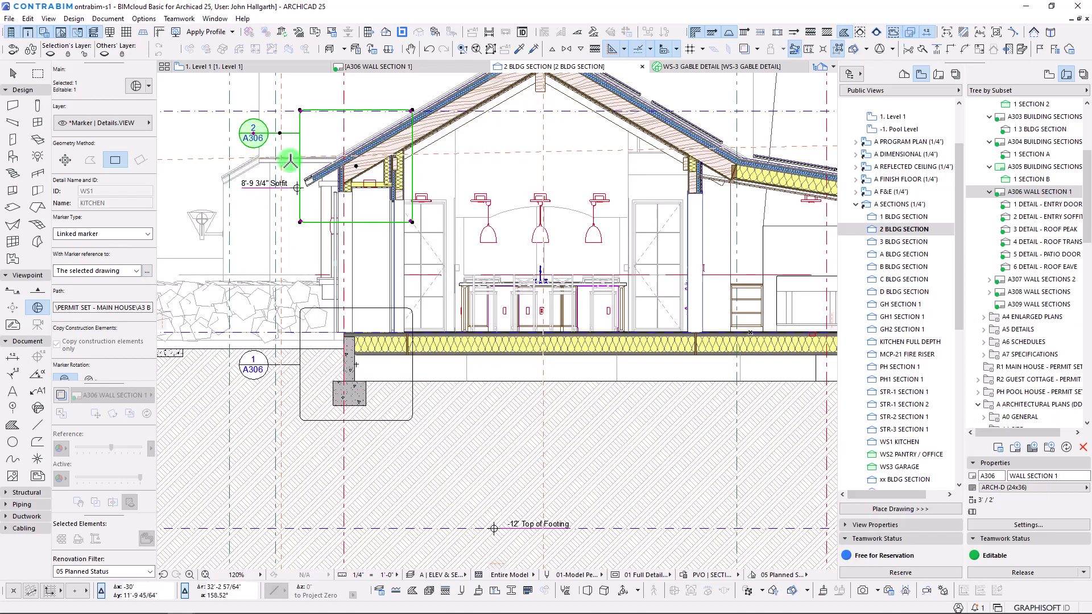
Copy the soffit marker to the roof ridge, and link the copy to 3 DETAIL - ROOF PEAK on A306
{"action": "scroll", "coordinate": [290, 161], "scroll_direction": "down", "scroll_amount": 3}
{"action": "key", "text": "ctrl+shift+d"}
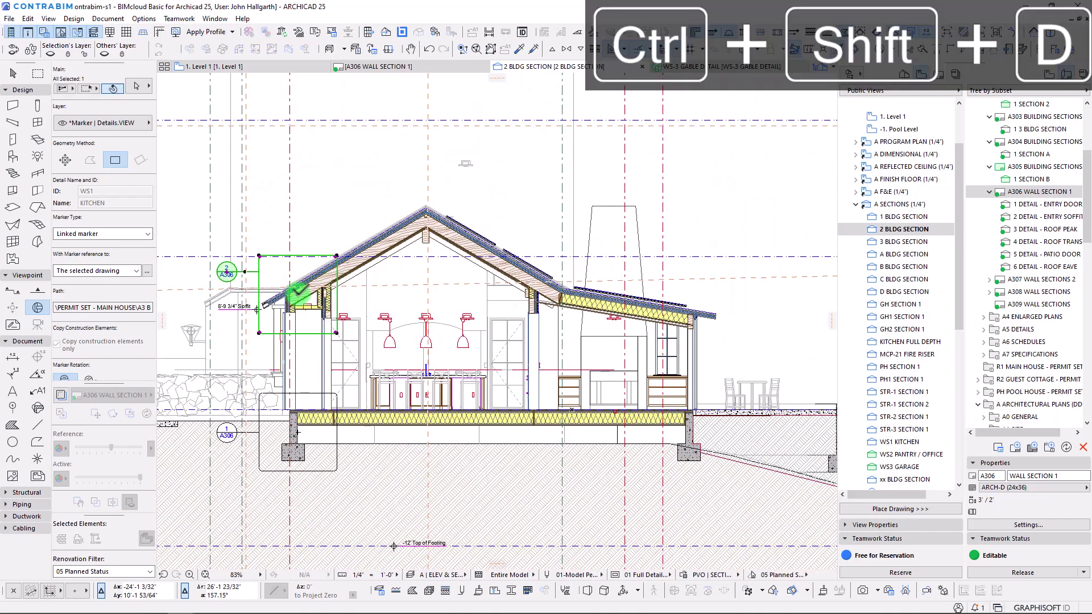
{"action": "left_click", "coordinate": [297, 294]}
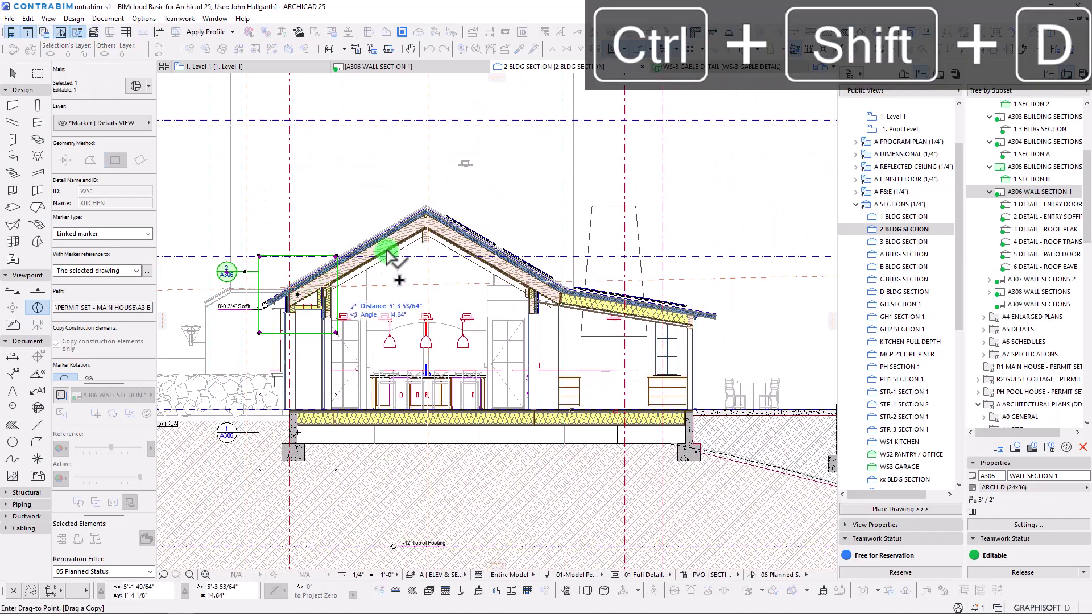
{"action": "left_click", "coordinate": [425, 221]}
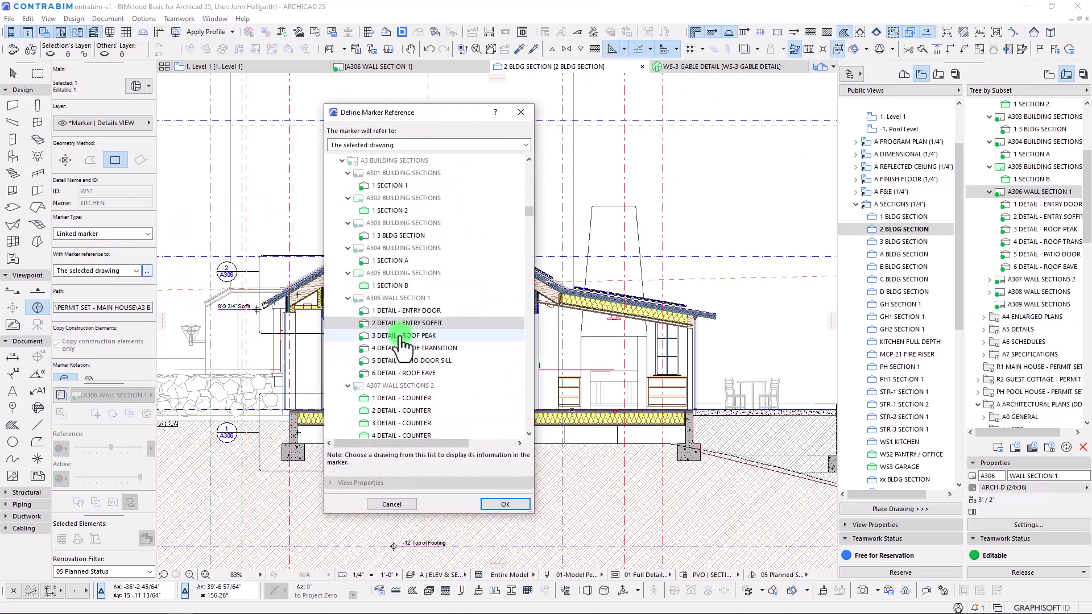
{"action": "left_click", "coordinate": [401, 337]}
{"action": "left_click", "coordinate": [497, 503]}
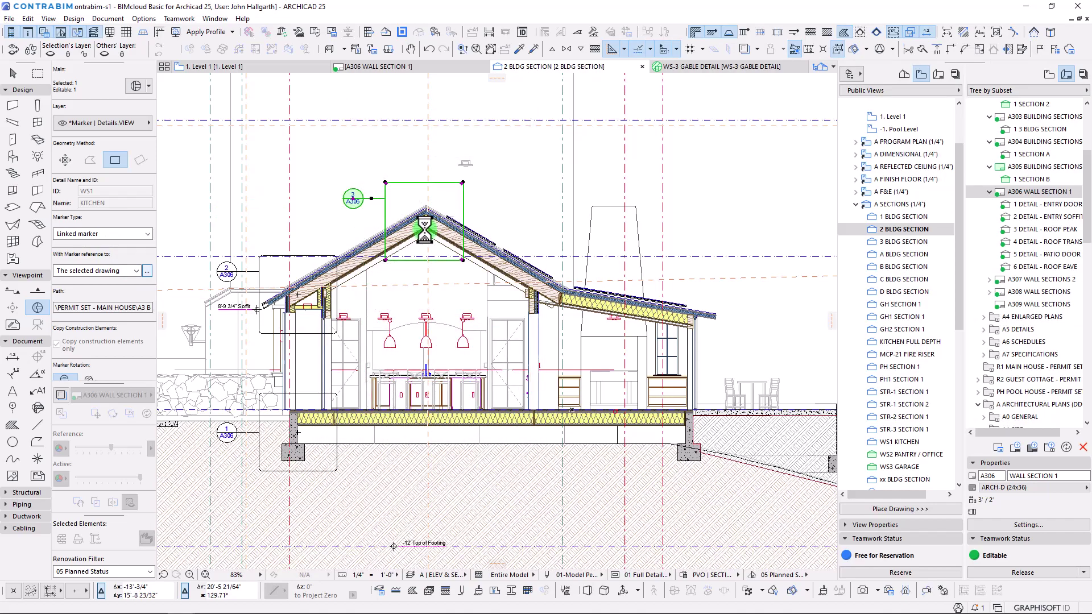
Copy the roof peak marker to the junction where the steep roof meets the low-slope roof
{"action": "key", "text": "ctrl+shift+d"}
{"action": "left_click", "coordinate": [426, 220]}
{"action": "scroll", "coordinate": [519, 298], "scroll_direction": "up", "scroll_amount": 5}
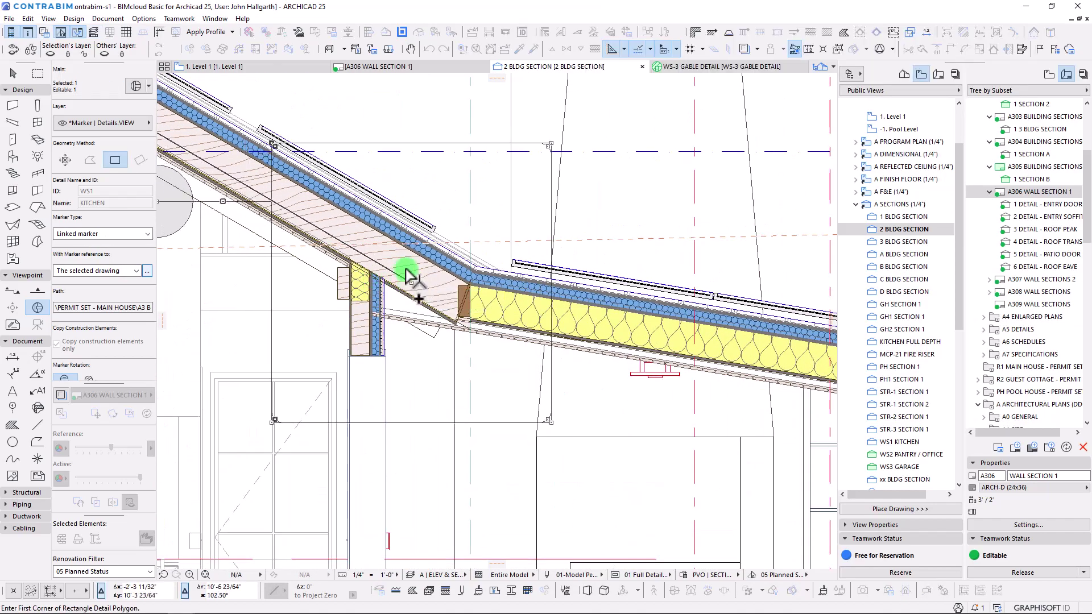
{"action": "left_click", "coordinate": [410, 277]}
Move the copied marker's head to the low-slope roof side, and link the marker to 4 DETAIL - ROOF TRANSITION
{"action": "left_click", "coordinate": [223, 201]}
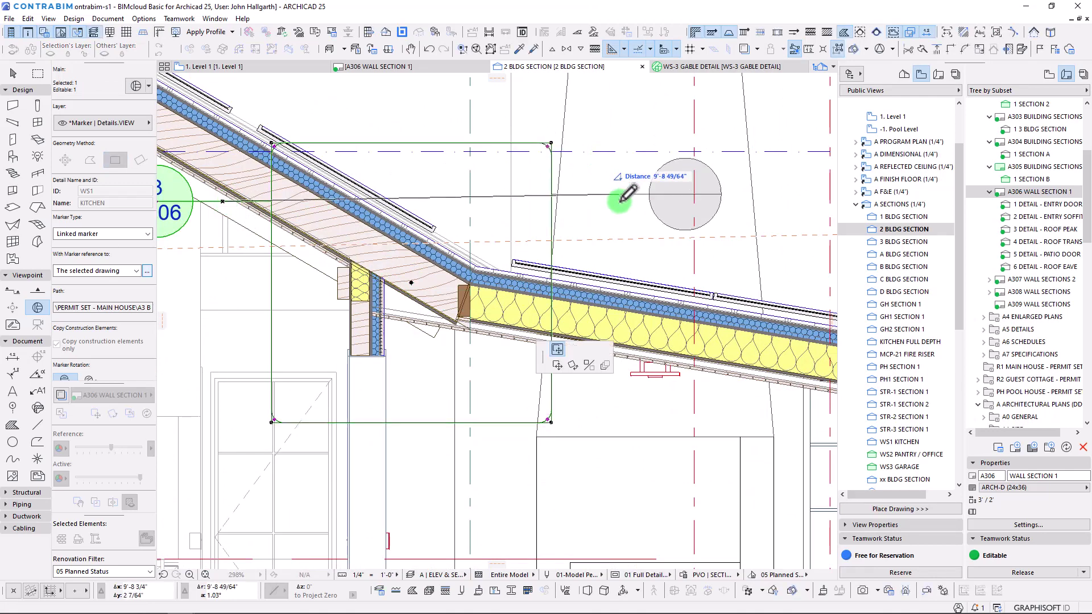
{"action": "left_click", "coordinate": [590, 194]}
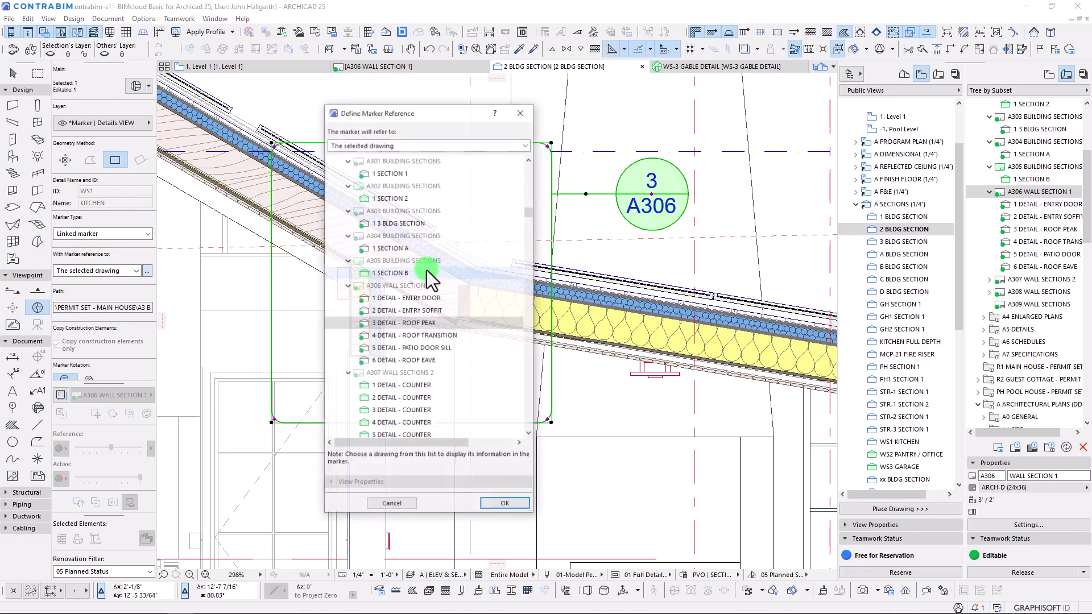
{"action": "left_click", "coordinate": [426, 336]}
{"action": "left_click", "coordinate": [503, 503]}
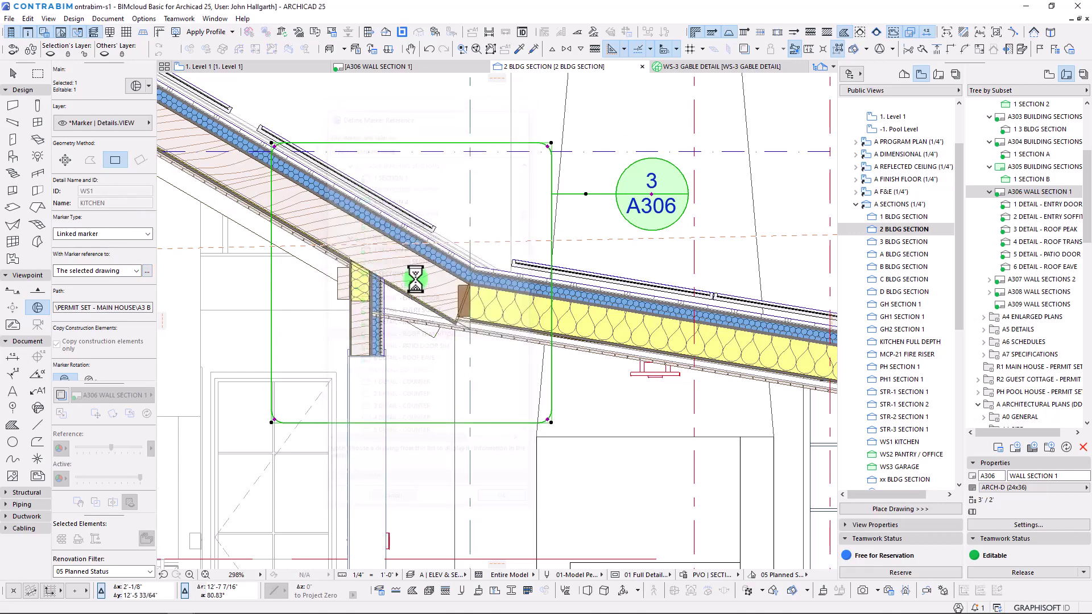
Copy the roof transition marker to the low-slope roof's eave, and link the copy to 6 DETAIL - ROOF EAVE on A306
{"action": "scroll", "coordinate": [429, 294], "scroll_direction": "down", "scroll_amount": 4}
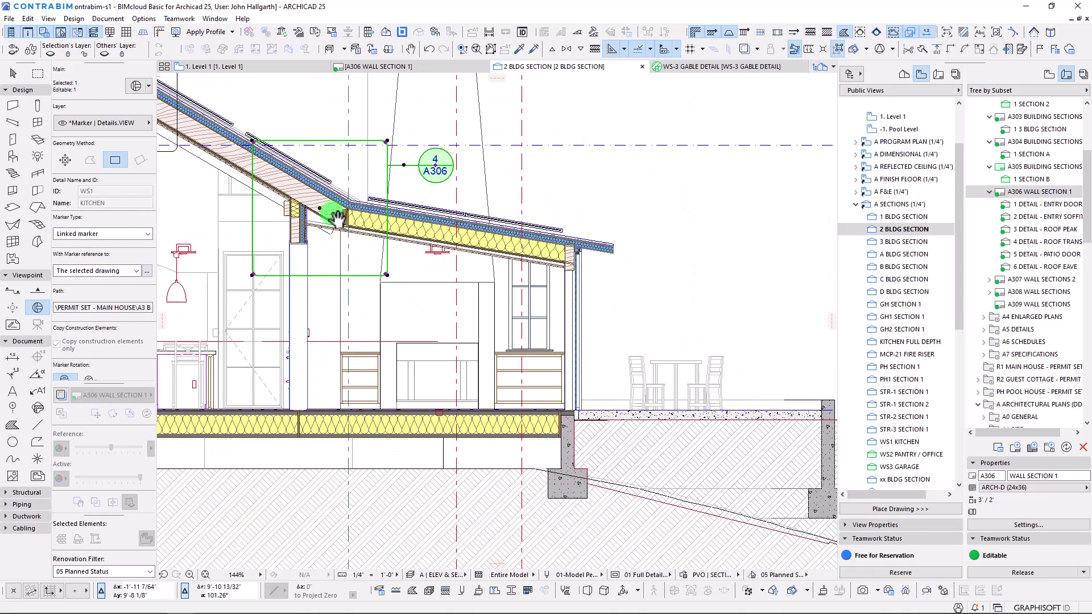
{"action": "key", "text": "ctrl+shift+d"}
{"action": "left_click", "coordinate": [322, 207]}
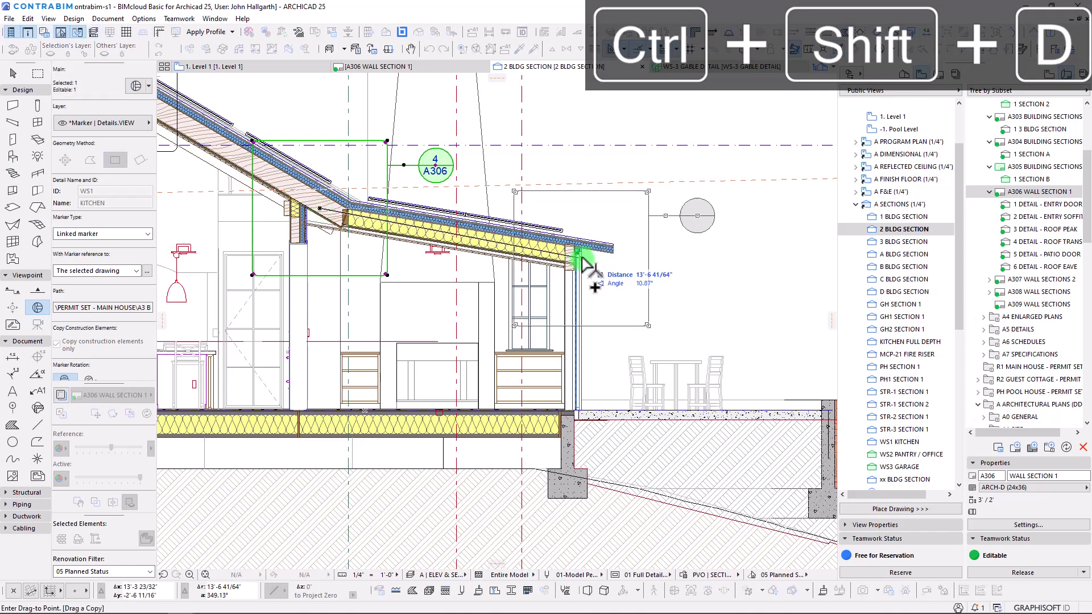
{"action": "left_click", "coordinate": [590, 254]}
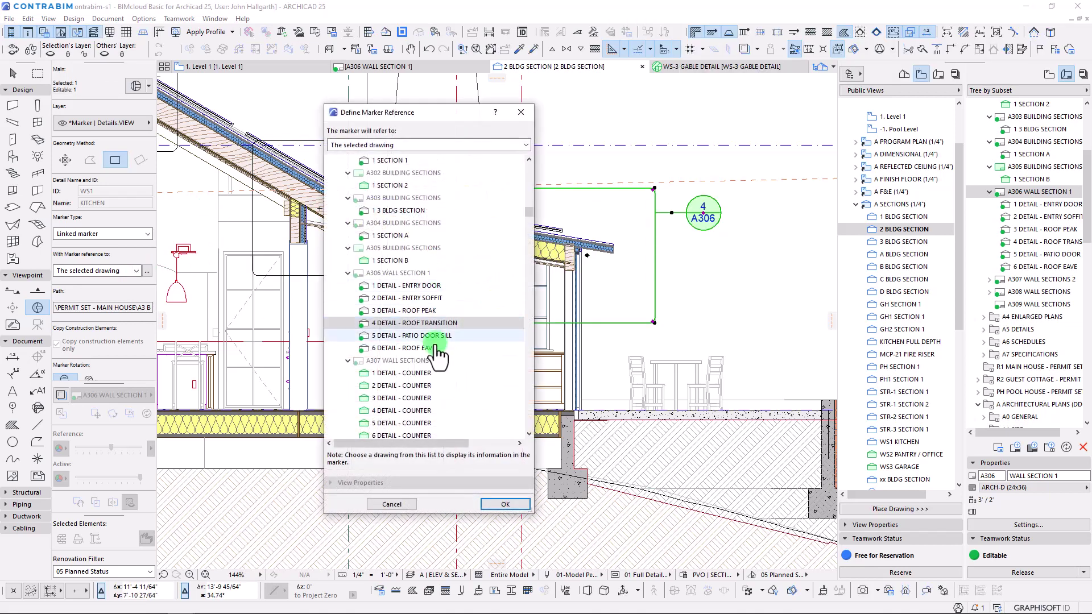
{"action": "left_click", "coordinate": [441, 336]}
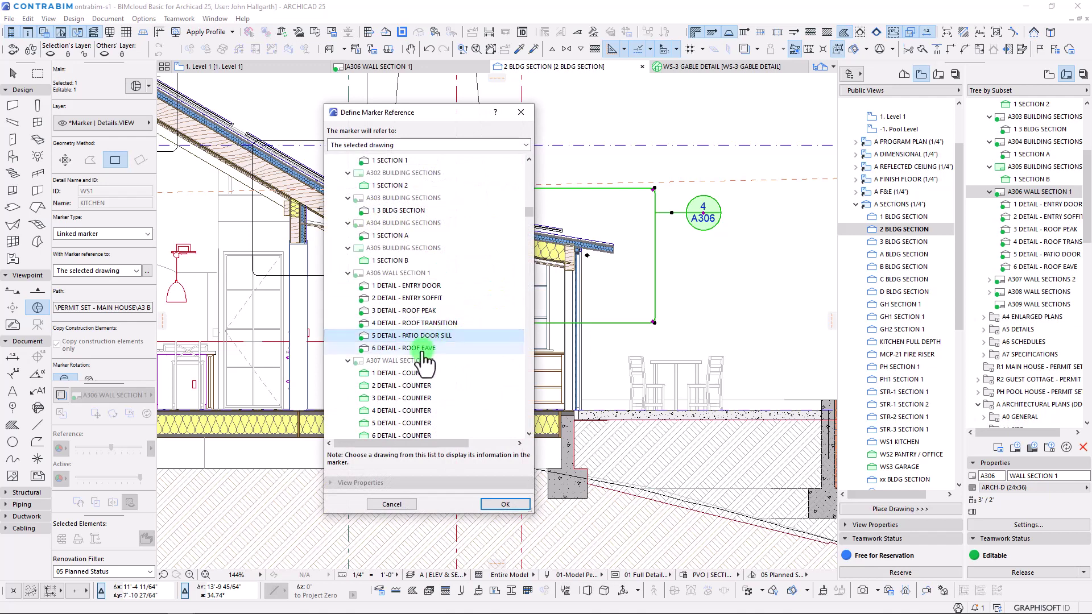
{"action": "left_click", "coordinate": [403, 349]}
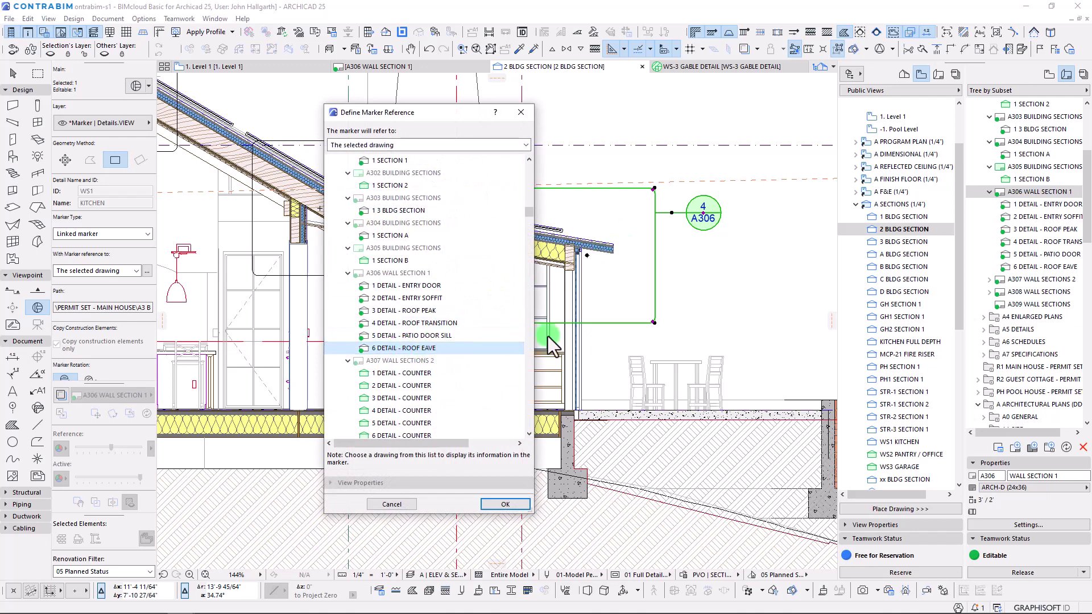
{"action": "left_click", "coordinate": [504, 504]}
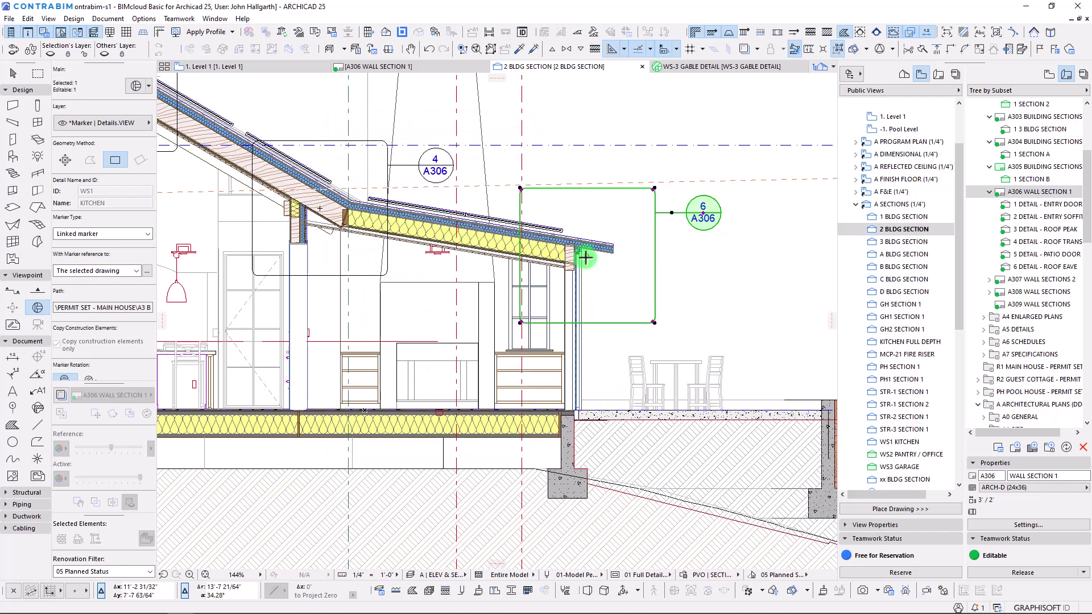
Copy the roof eave marker straight down to the foundation wall at the patio door
{"action": "key", "text": "ctrl+shift+d"}
{"action": "left_click", "coordinate": [588, 256]}
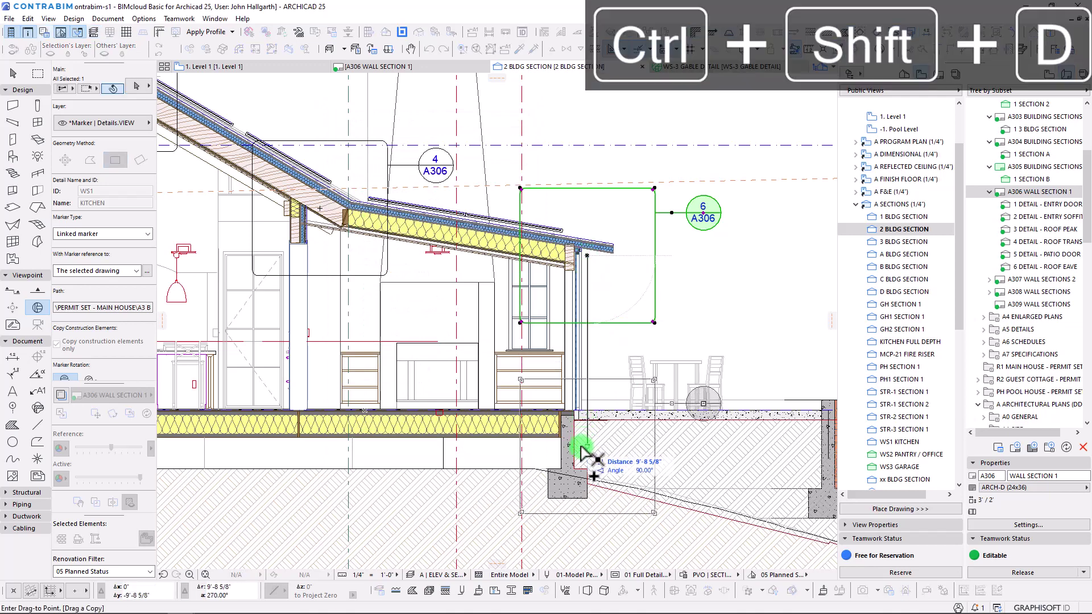
{"action": "left_click", "coordinate": [583, 449]}
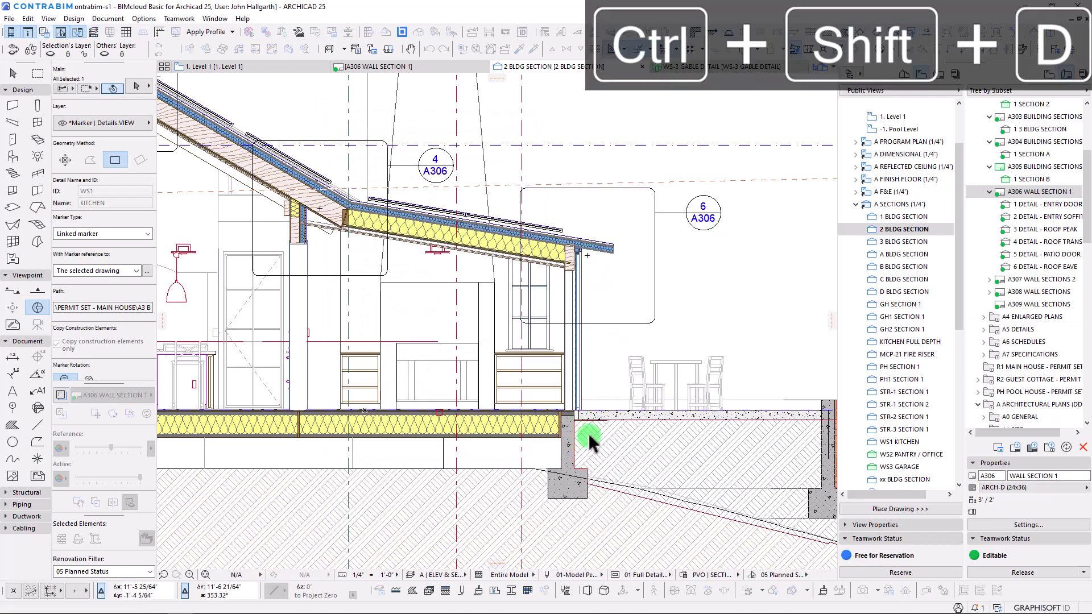
Shift the roof eave marker and its lower copy together horizontally so both centre on the exterior wall
{"action": "left_click", "coordinate": [635, 194], "text": "shift"}
{"action": "key", "text": "ctrl+d"}
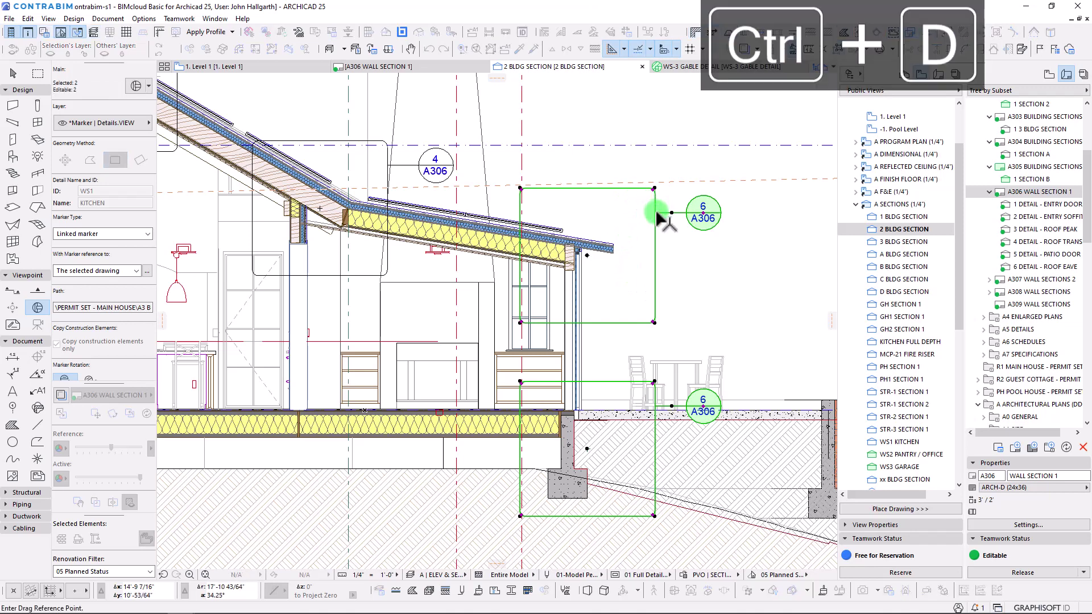
{"action": "left_click", "coordinate": [638, 215]}
{"action": "left_click", "coordinate": [626, 215]}
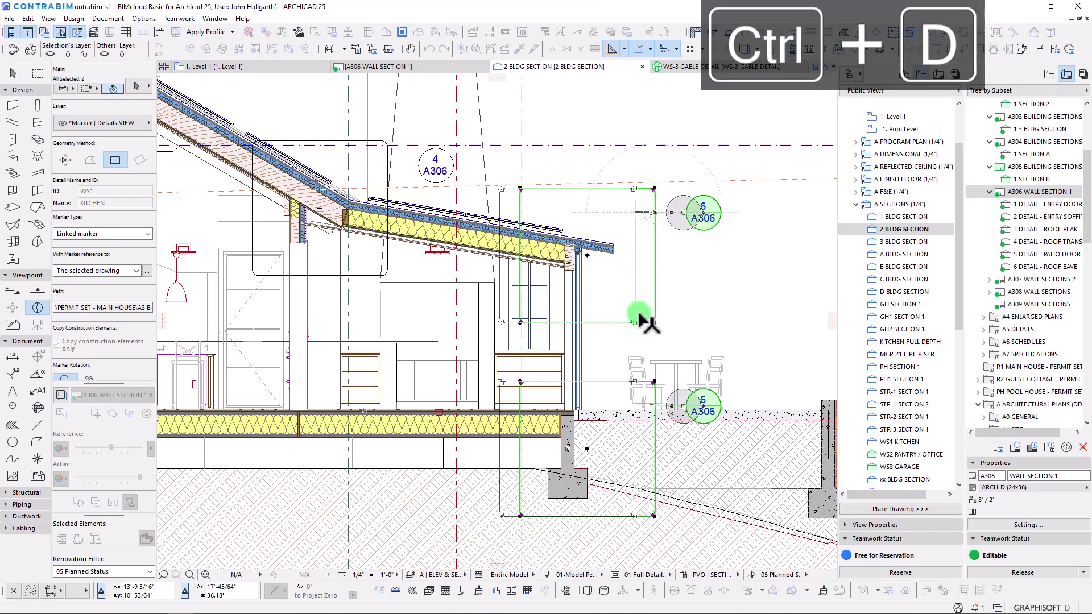
Link the lower marker to 5 DETAIL - PATIO DOOR SILL on A306, and lower its head below the patio slab
{"action": "left_click", "coordinate": [605, 382]}
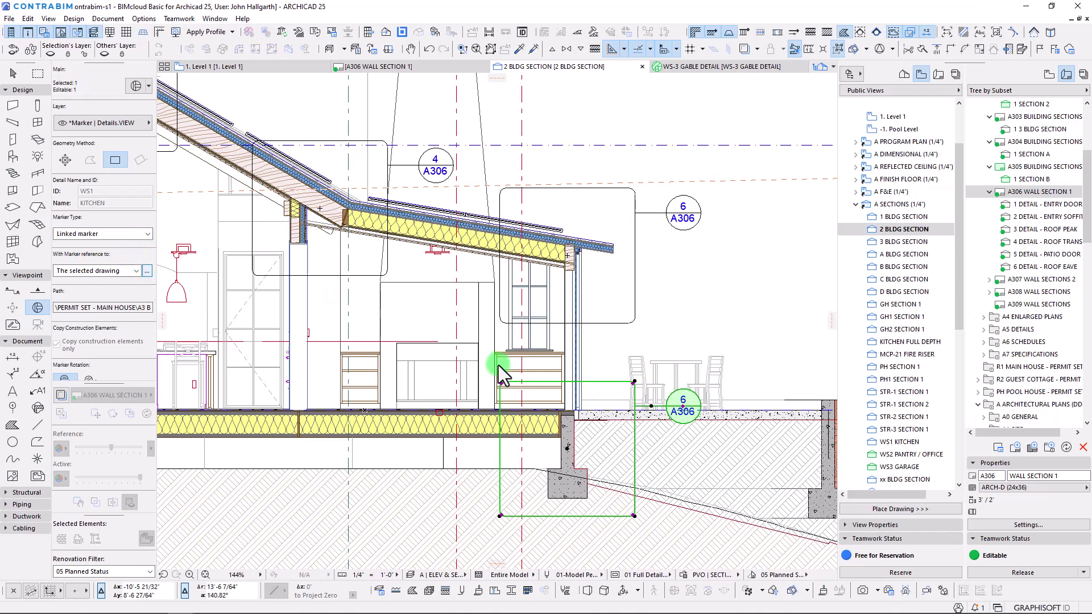
{"action": "left_click", "coordinate": [419, 312]}
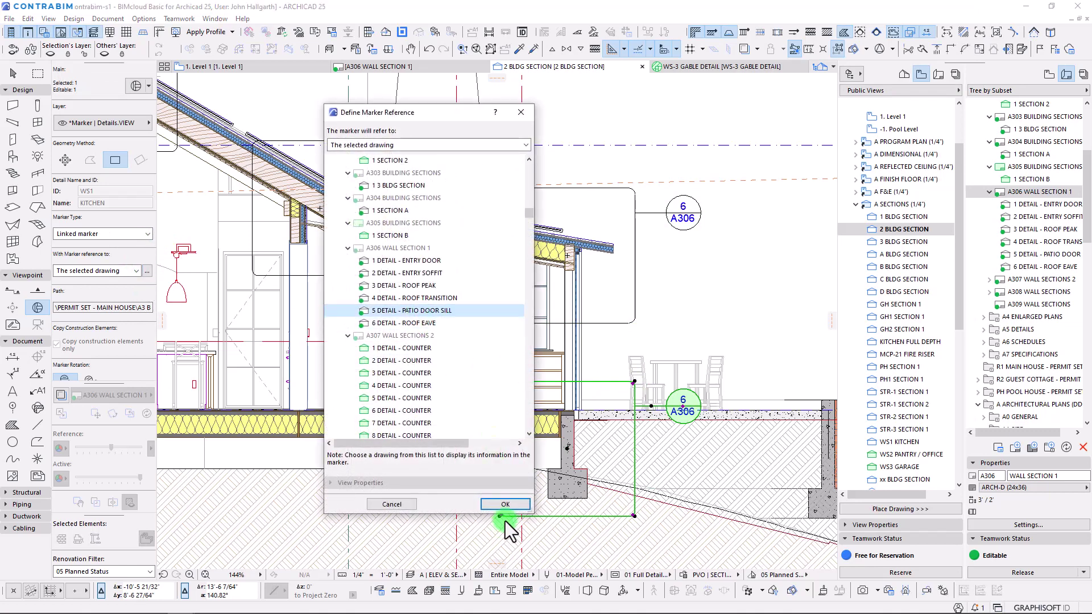
{"action": "left_click", "coordinate": [505, 505]}
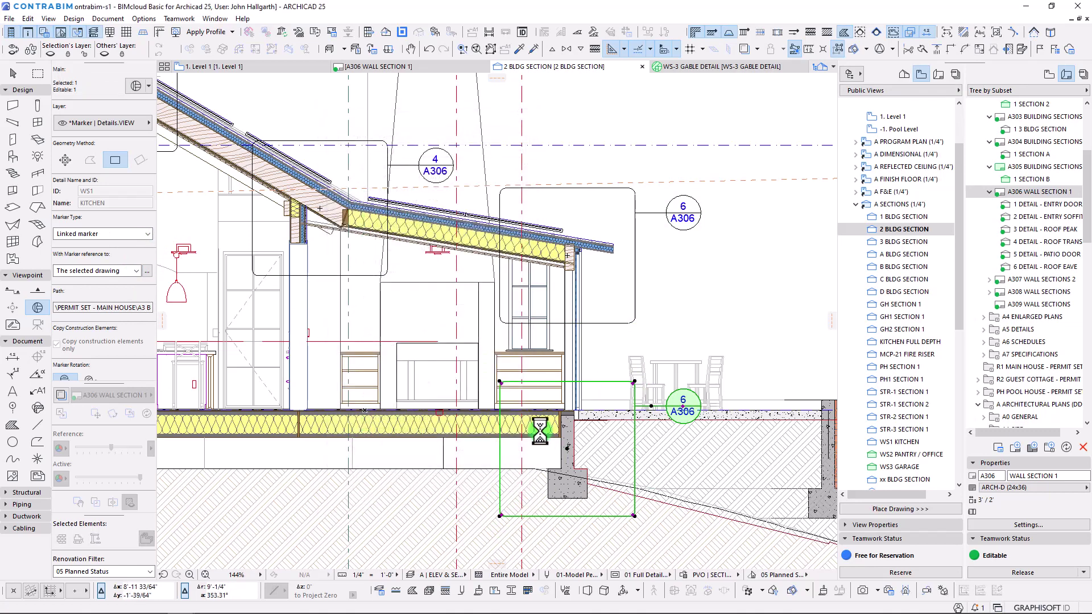
{"action": "left_click", "coordinate": [653, 406]}
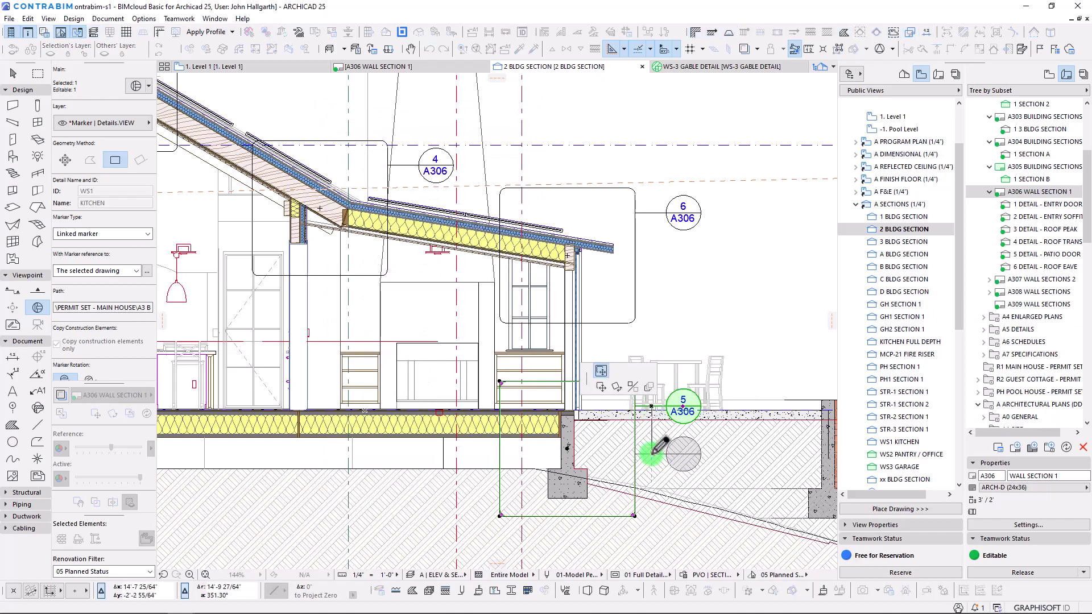
{"action": "left_click", "coordinate": [658, 447]}
{"action": "scroll", "coordinate": [592, 377], "scroll_direction": "down", "scroll_amount": 5}
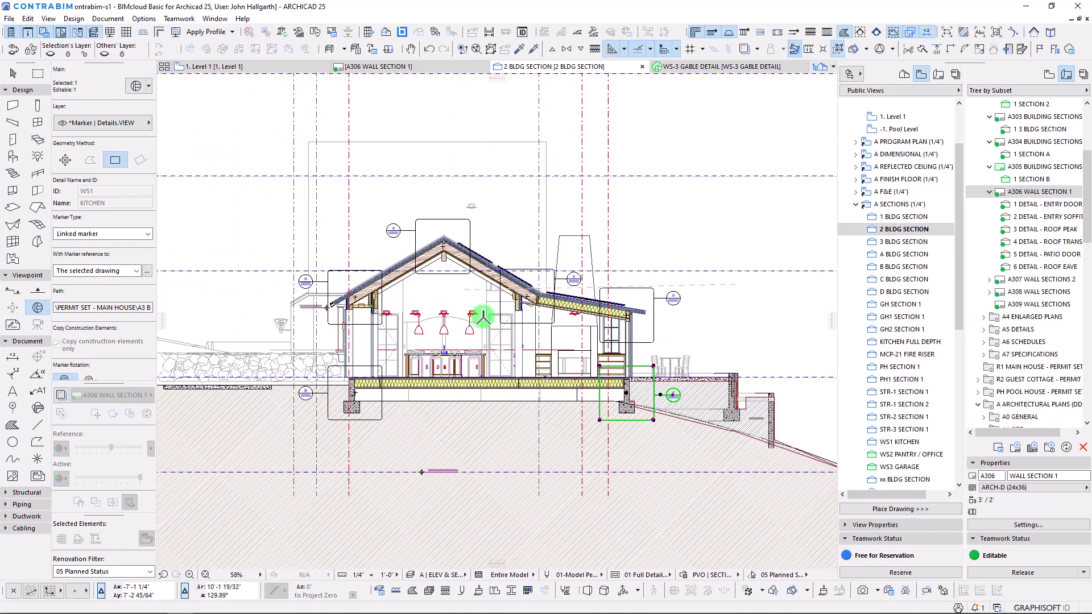
{"action": "scroll", "coordinate": [483, 317], "scroll_direction": "up", "scroll_amount": 2}
{"action": "key", "text": "Escape"}
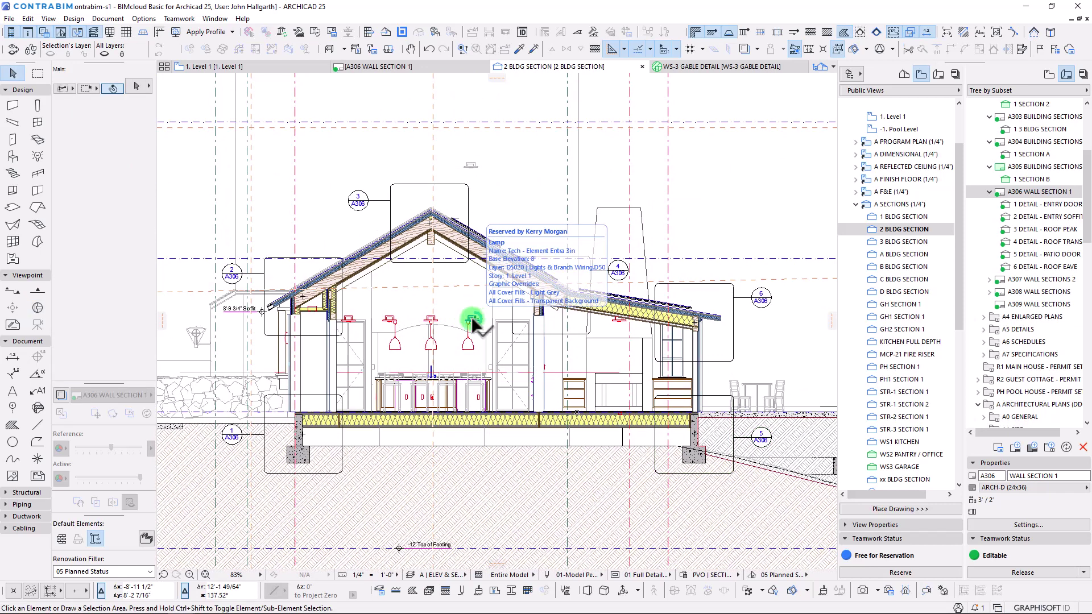
Open layout A302 BUILDING SECTIONS and check the detail markers on the SECTION 2 drawing
{"action": "middle_click_drag", "start_coordinate": [438, 276], "coordinate": [440, 282]}
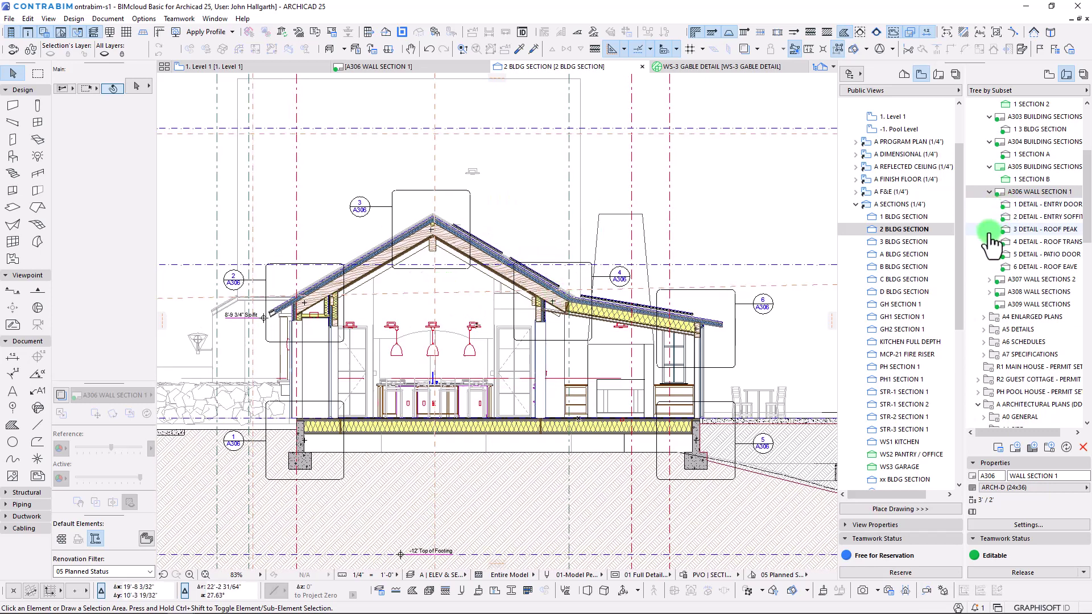
{"action": "scroll", "coordinate": [1015, 204], "scroll_direction": "up", "scroll_amount": 4}
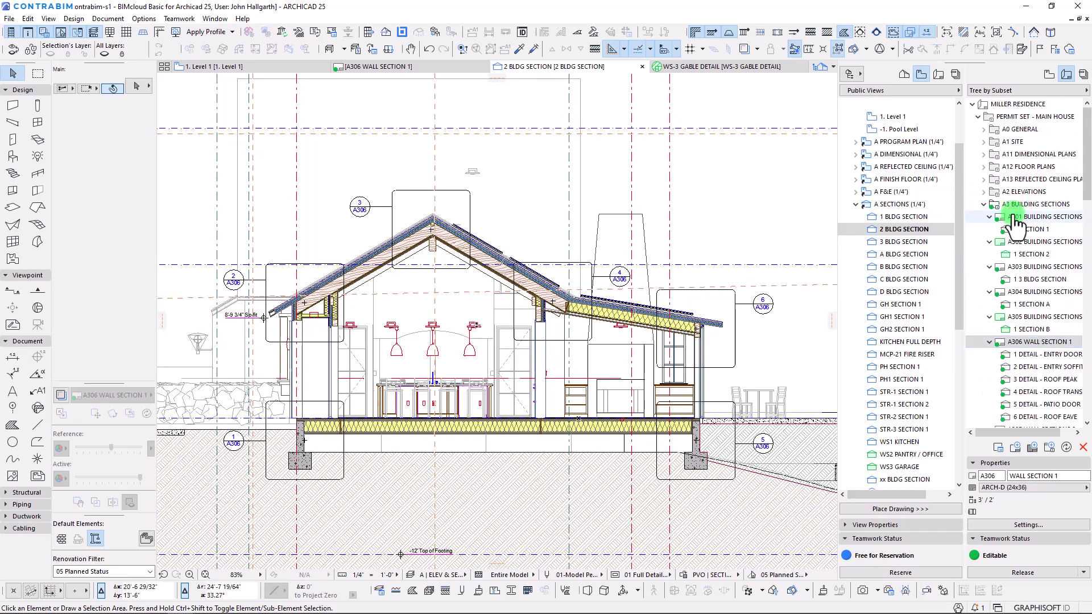
{"action": "double_click", "coordinate": [1021, 245]}
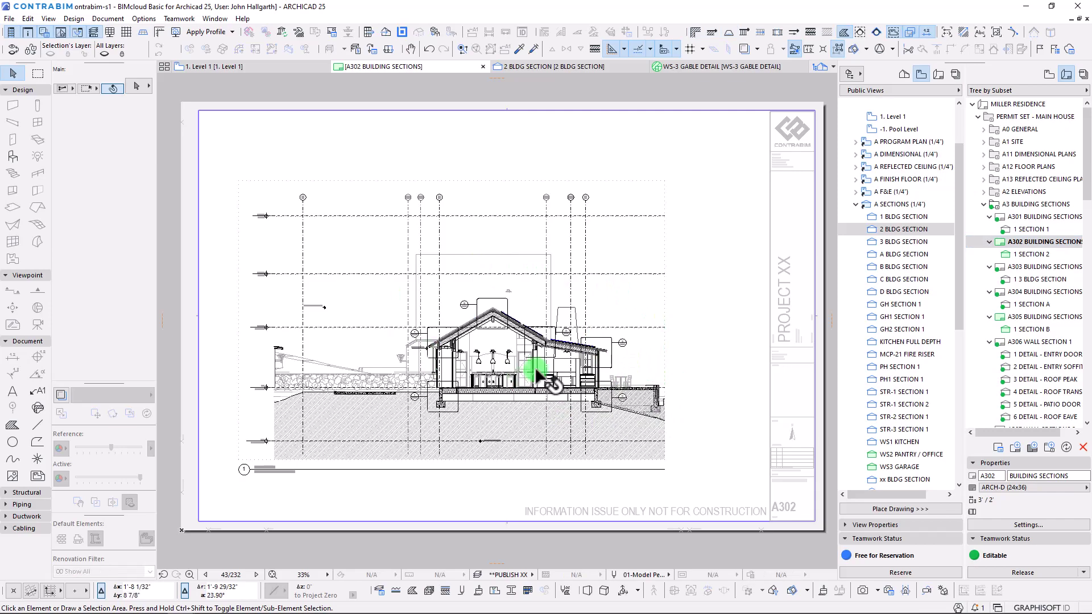
{"action": "scroll", "coordinate": [529, 371], "scroll_direction": "up", "scroll_amount": 5}
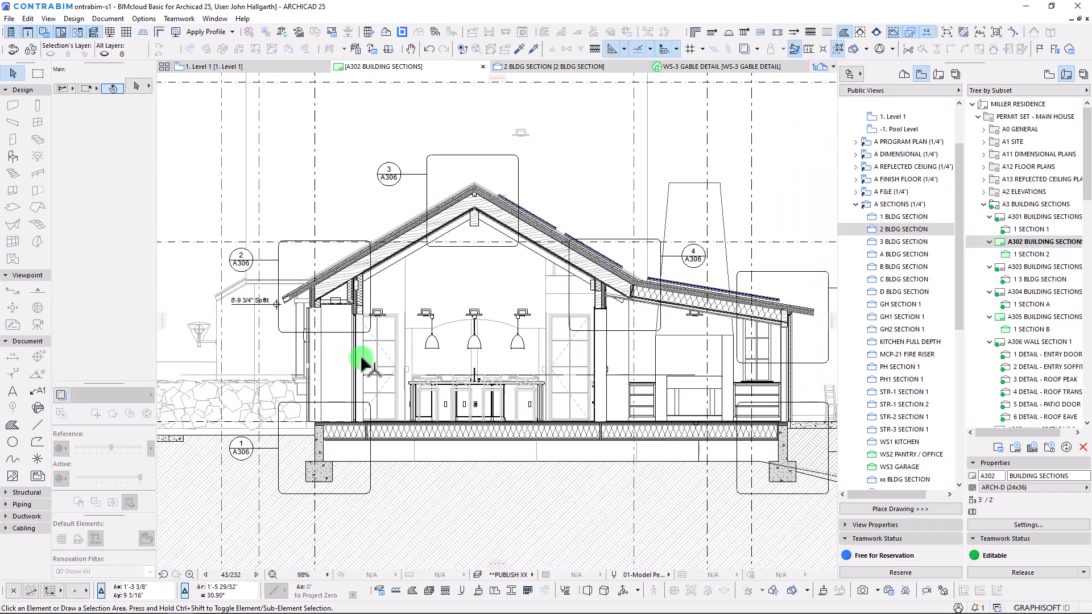
{"action": "scroll", "coordinate": [392, 364], "scroll_direction": "down", "scroll_amount": 4}
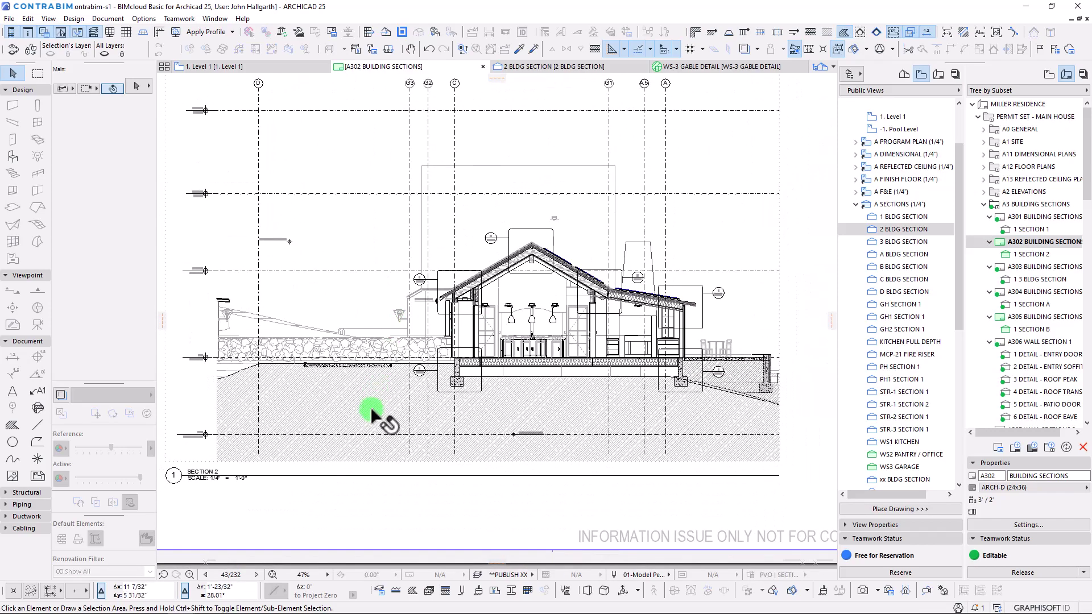
{"action": "left_click", "coordinate": [371, 407]}
{"action": "scroll", "coordinate": [370, 407], "scroll_direction": "down", "scroll_amount": 3}
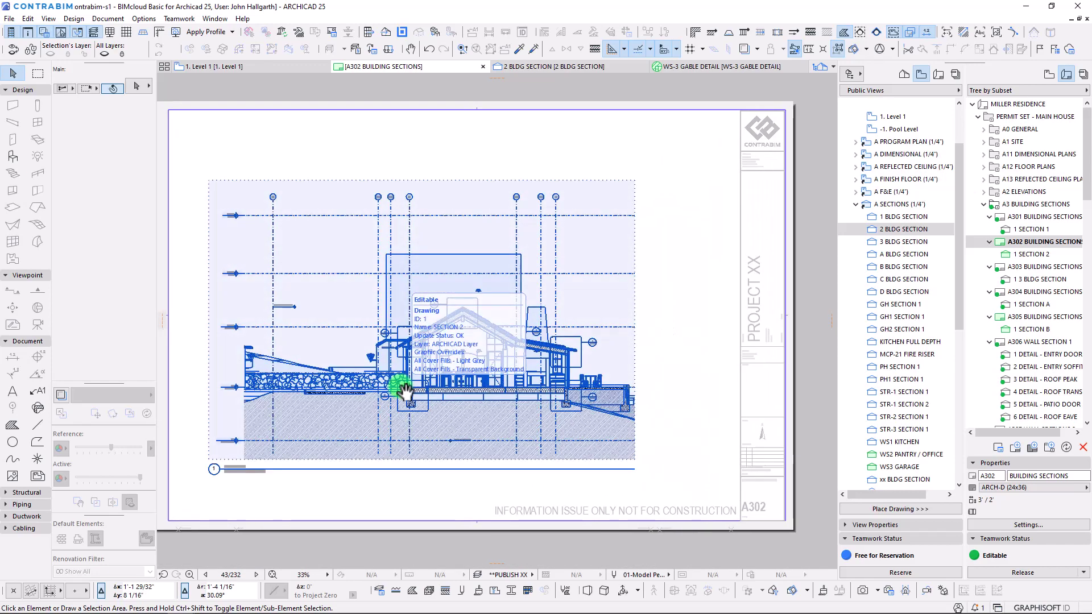
Review the wall section arrangements on layouts A306 WALL SECTION 1 and A307 WALL SECTIONS 2
{"action": "scroll", "coordinate": [1069, 284], "scroll_direction": "down", "scroll_amount": 2}
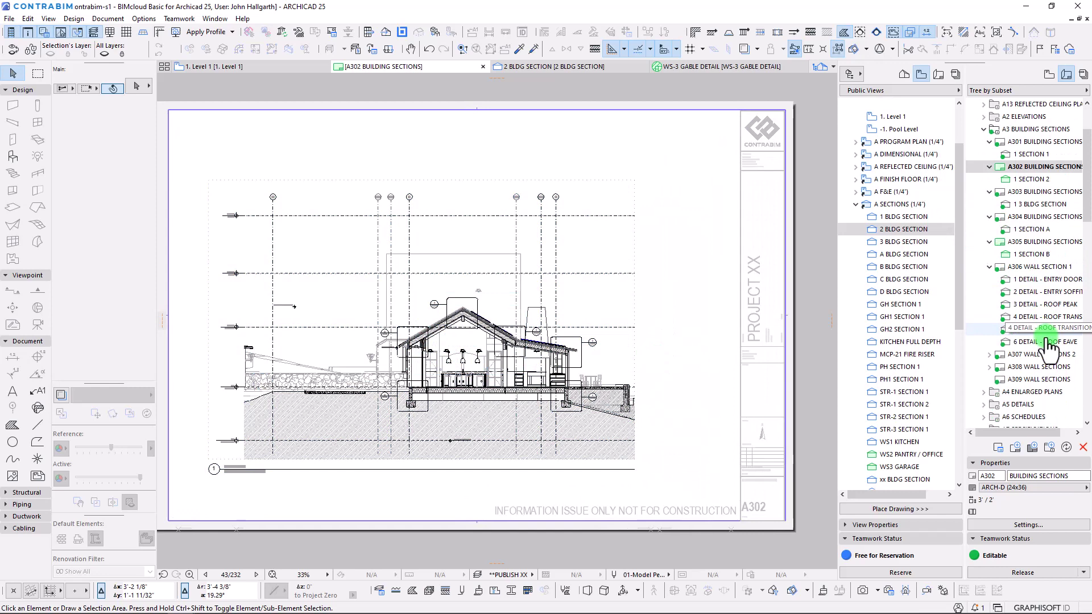
{"action": "left_click", "coordinate": [1001, 272]}
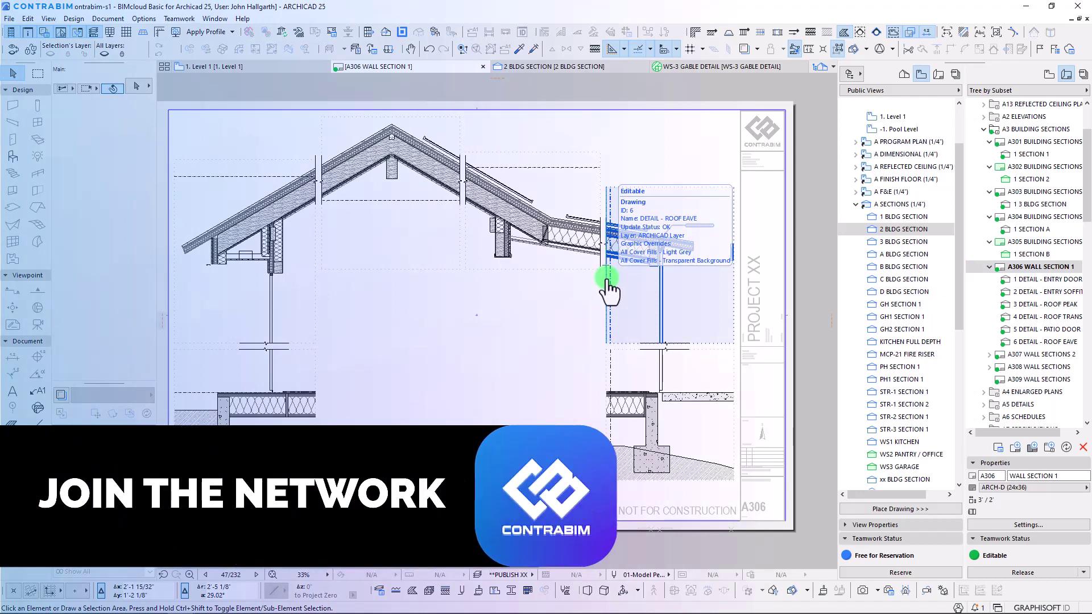
{"action": "left_click", "coordinate": [1032, 354]}
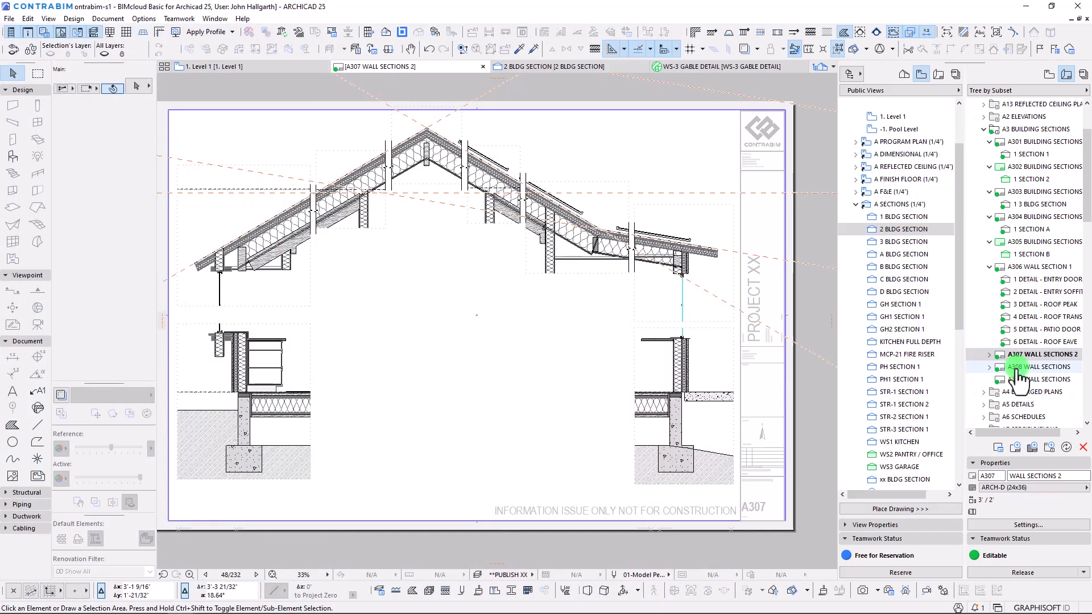
On layout A308 WALL SECTIONS, move the stair detail and the four stacked wall details at its right together horizontally to the left
{"action": "left_click", "coordinate": [1021, 367]}
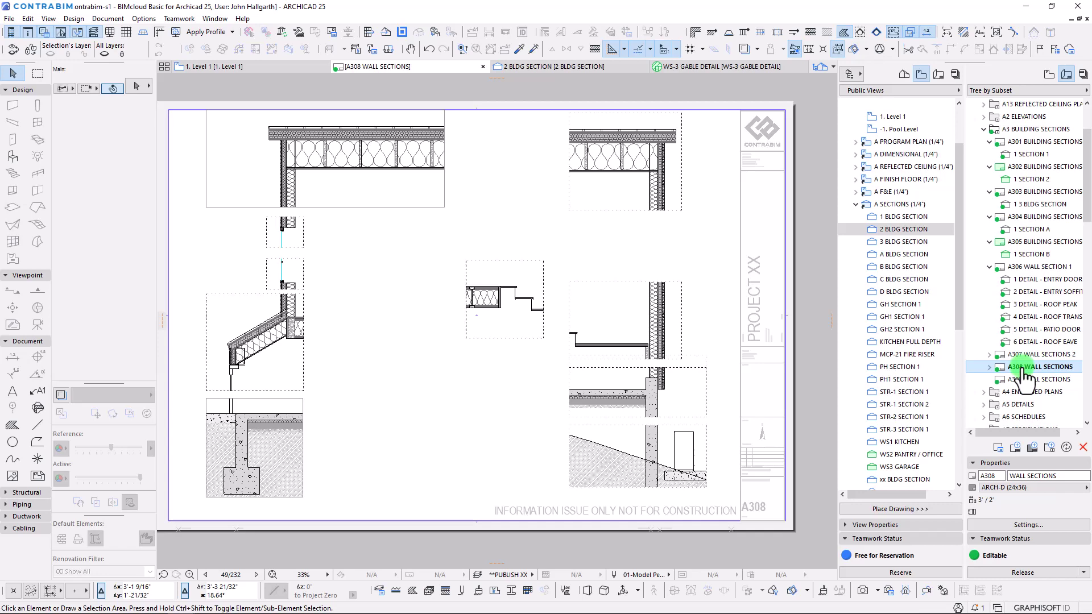
{"action": "left_click", "coordinate": [499, 302]}
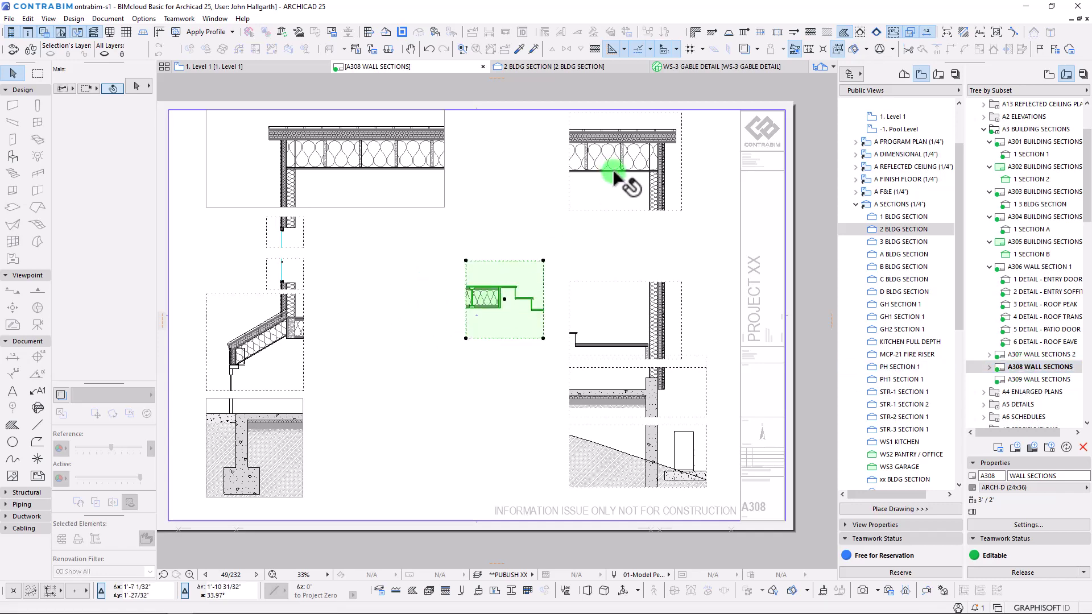
{"action": "left_click", "coordinate": [614, 176], "text": "shift"}
{"action": "left_click", "coordinate": [668, 342], "text": "shift"}
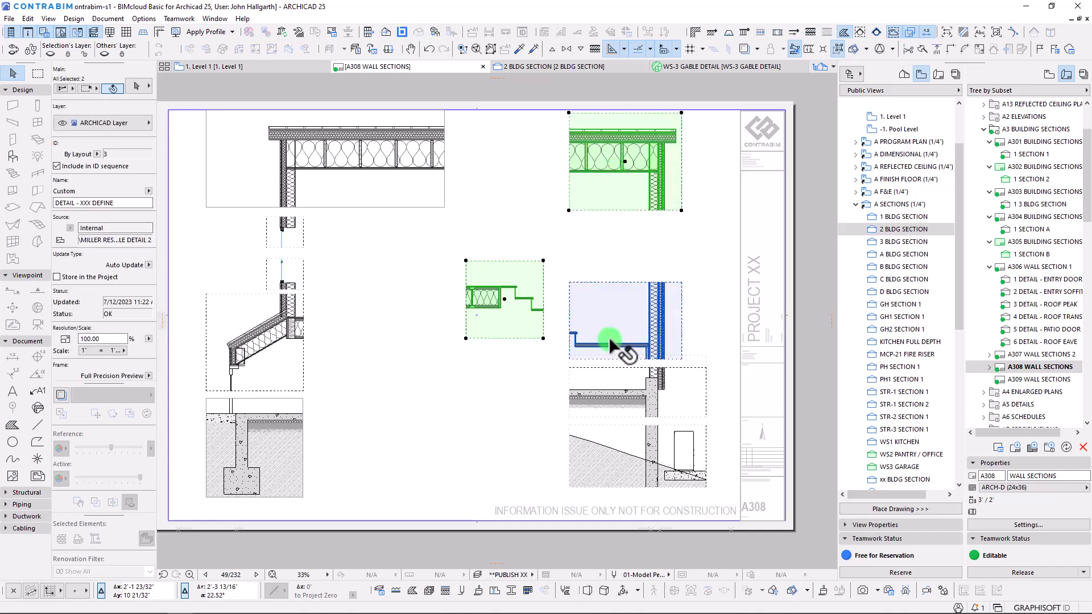
{"action": "left_click", "coordinate": [616, 414], "text": "shift"}
{"action": "left_click", "coordinate": [616, 439], "text": "shift"}
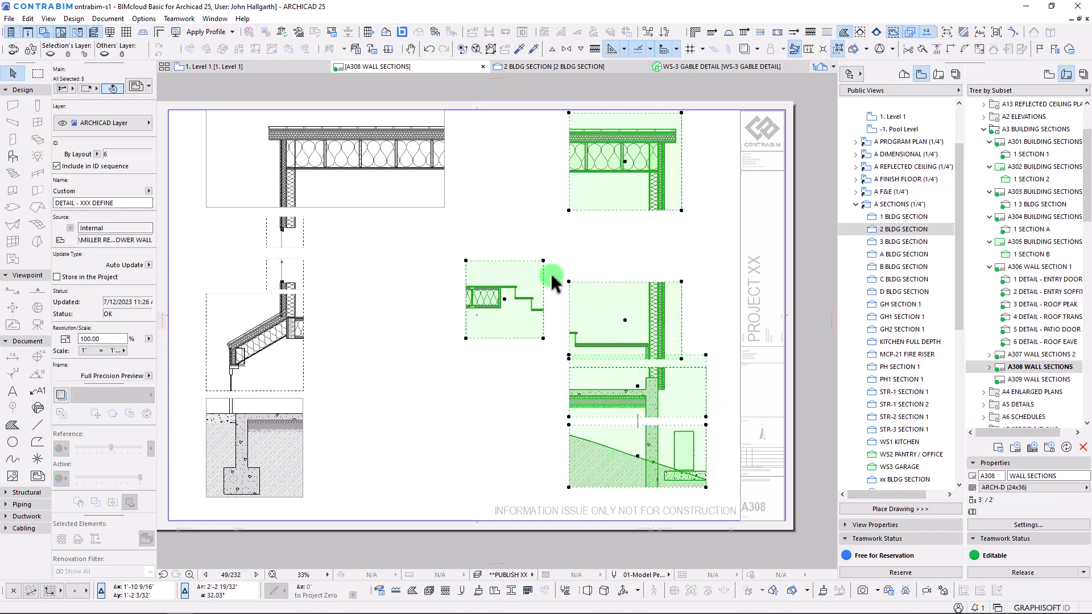
{"action": "key", "text": "ctrl+d"}
{"action": "left_click", "coordinate": [594, 182]}
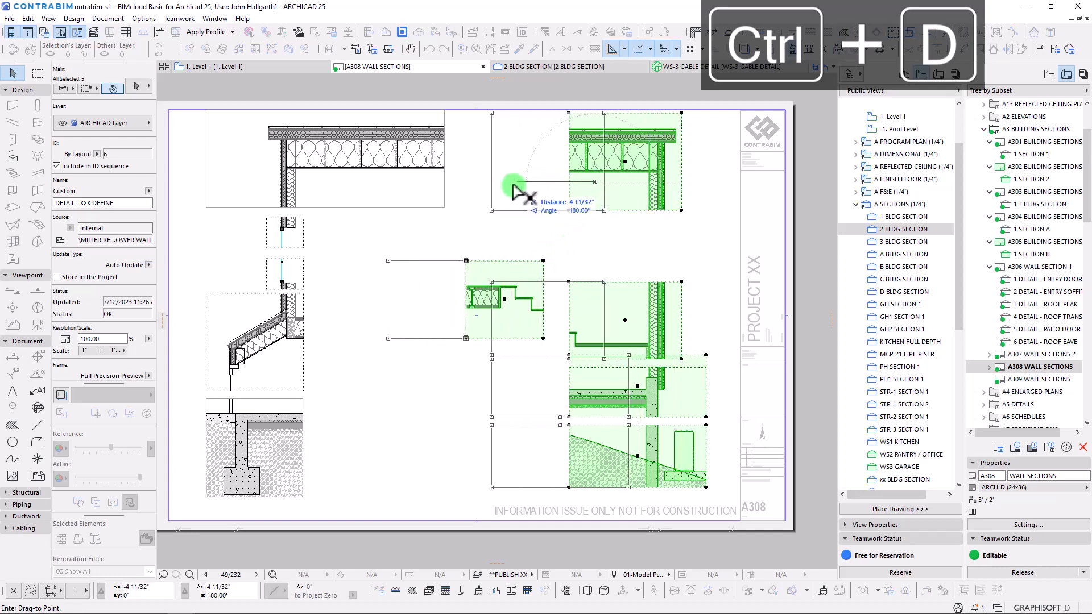
{"action": "left_click", "coordinate": [497, 192]}
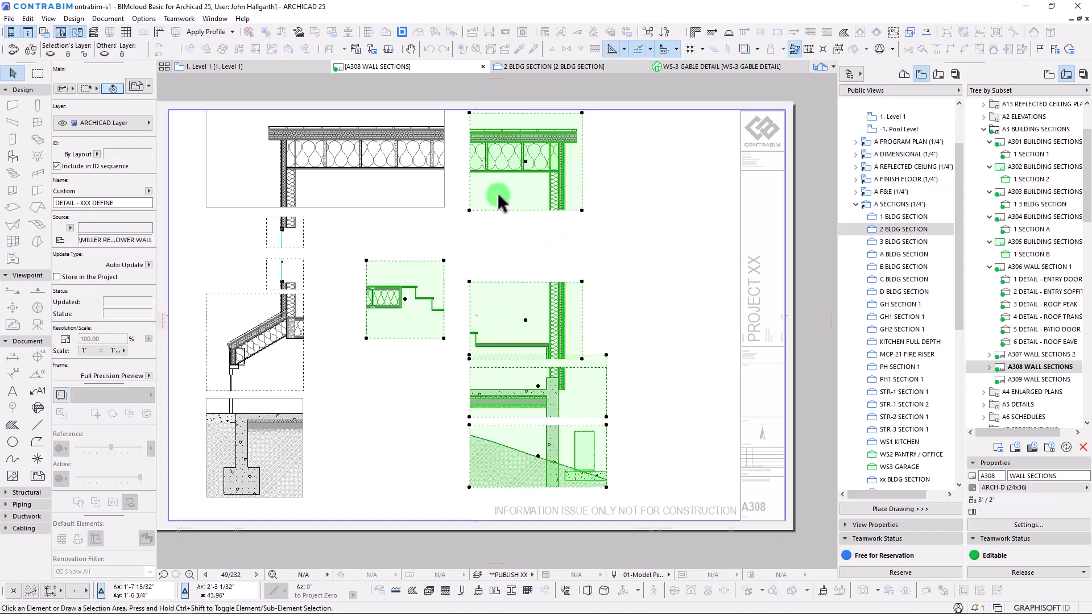
{"action": "key", "text": "Escape"}
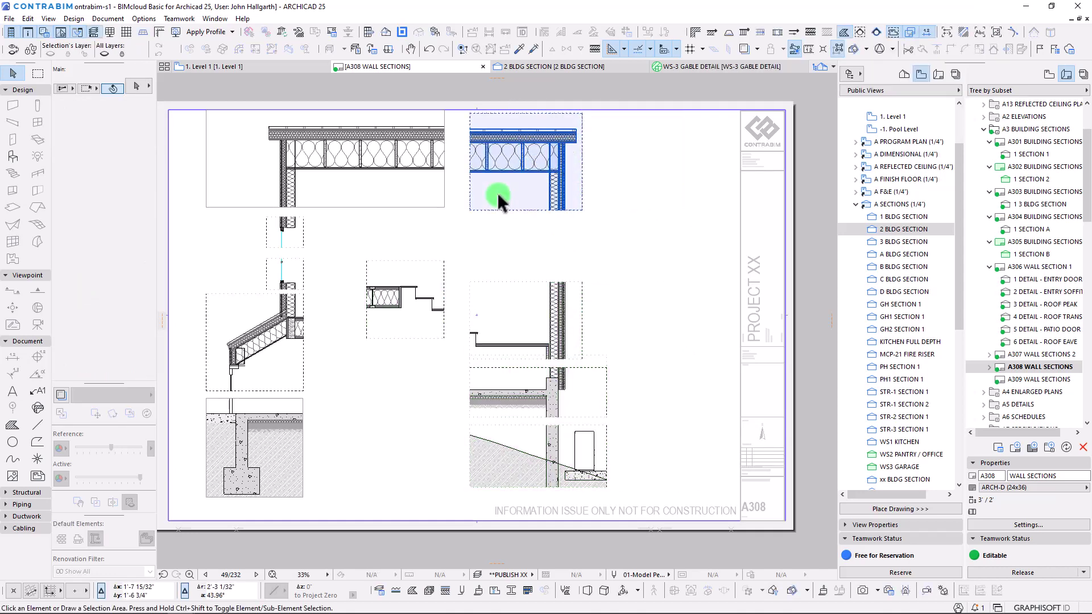